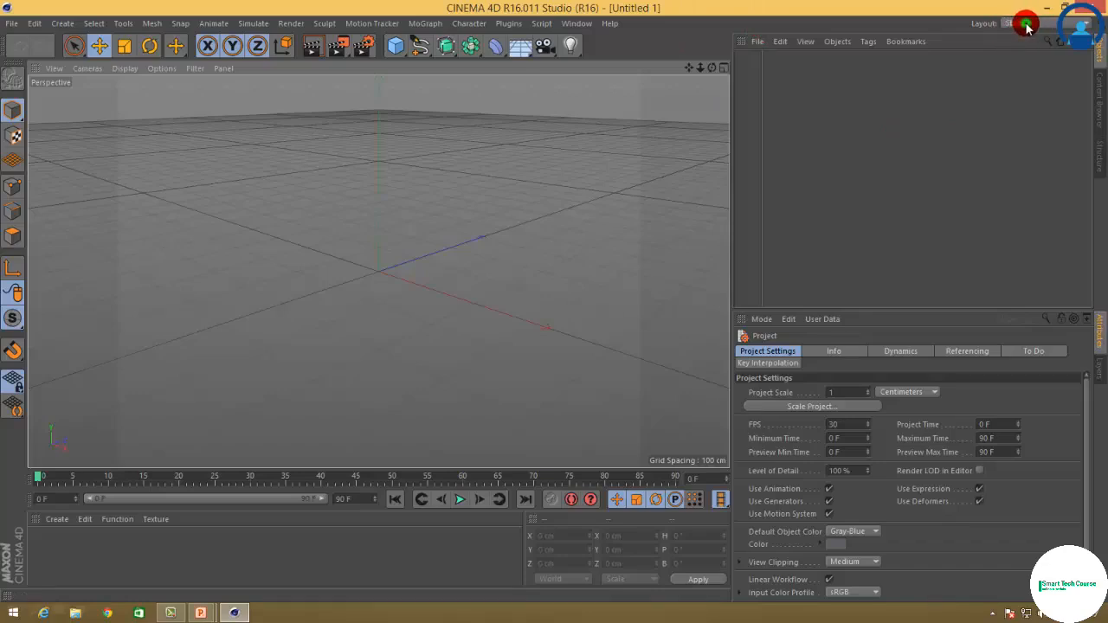
Preview the Animation, BP 3D Paint and Modeling interface layouts one after another.
left_click(1027, 27)
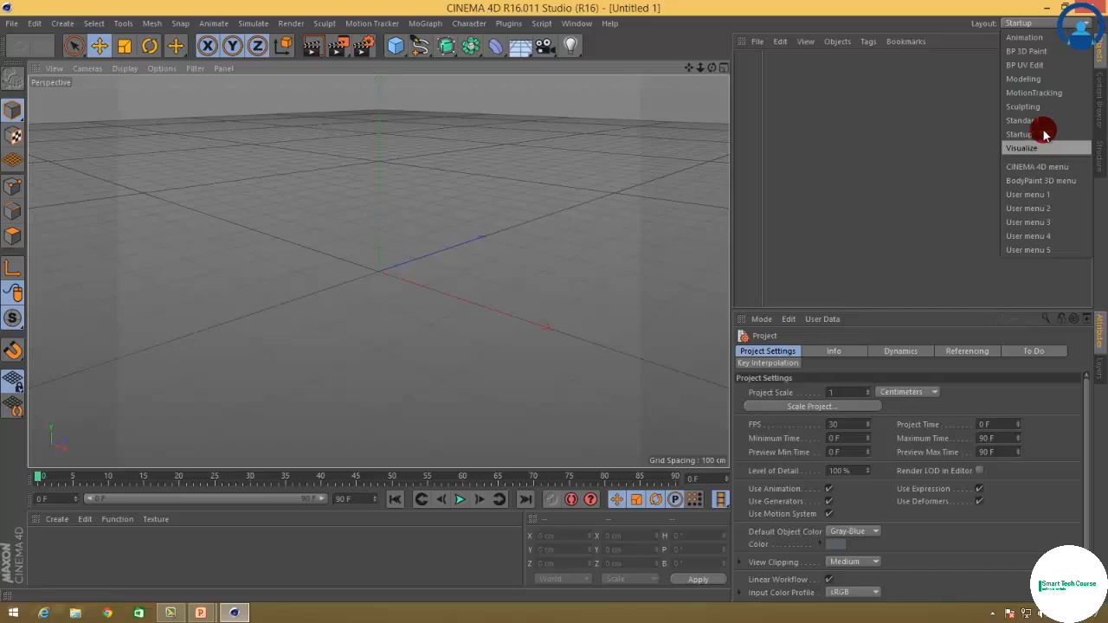
left_click(1027, 38)
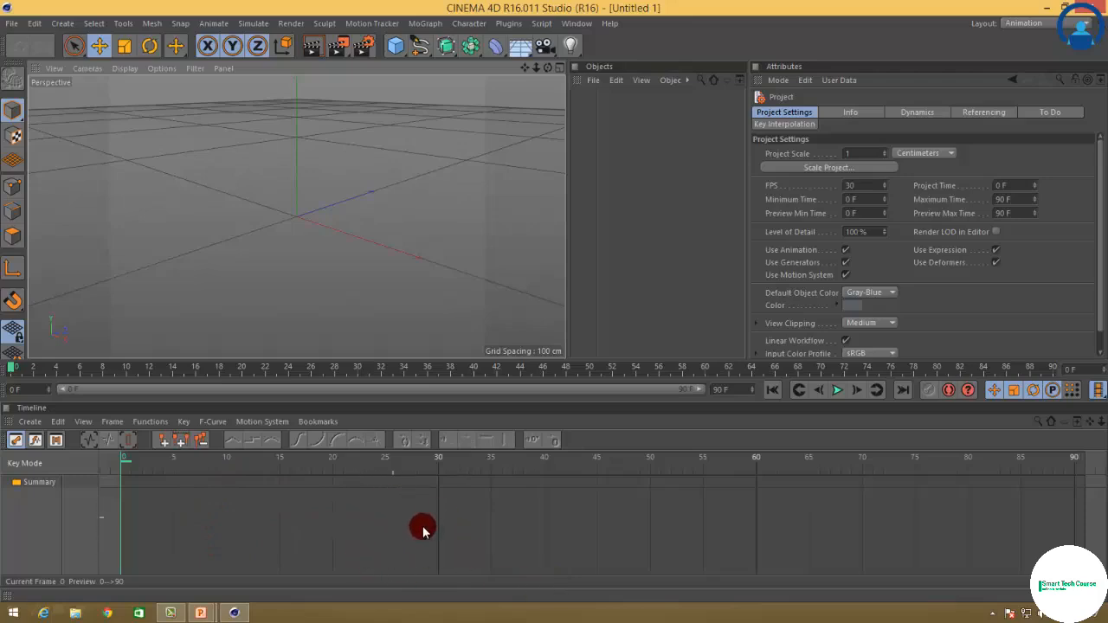
left_click(1039, 26)
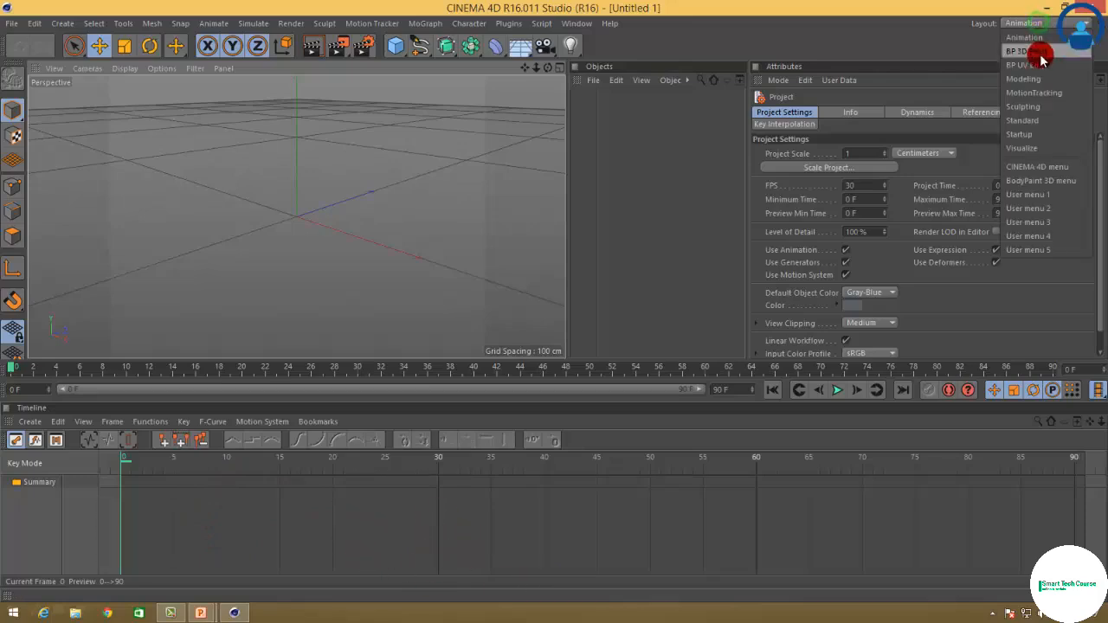
left_click(1039, 53)
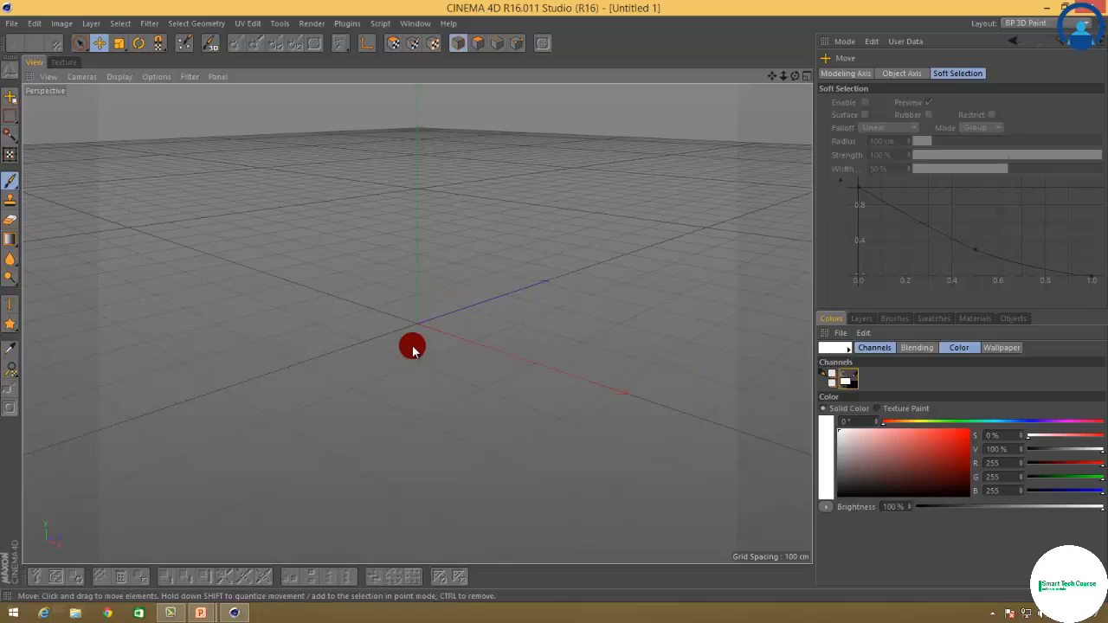
left_click(1044, 22)
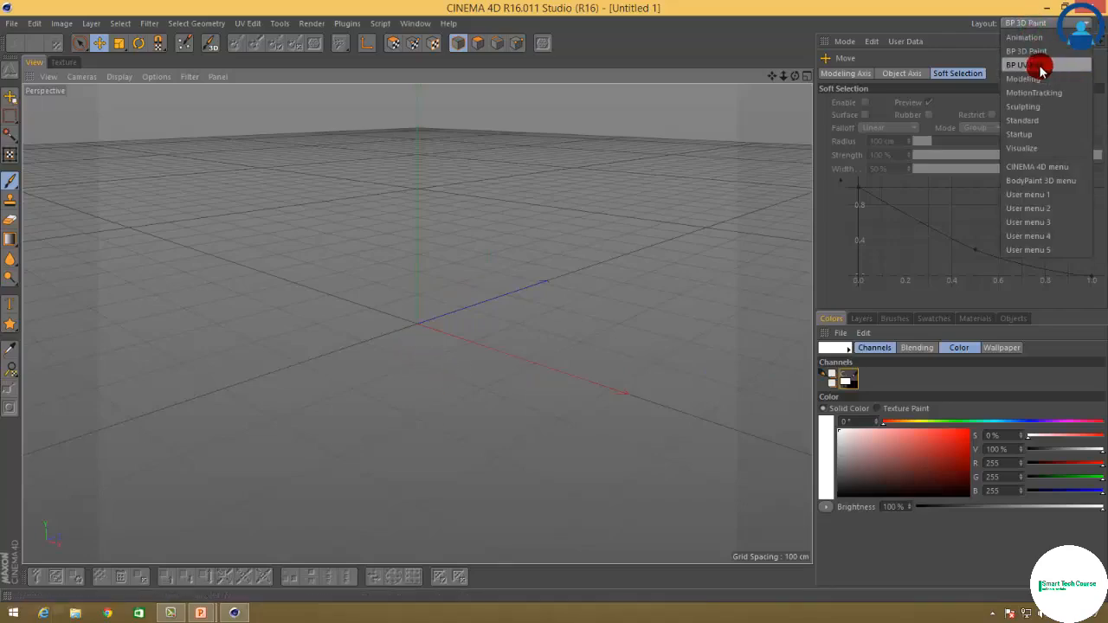
left_click(1035, 79)
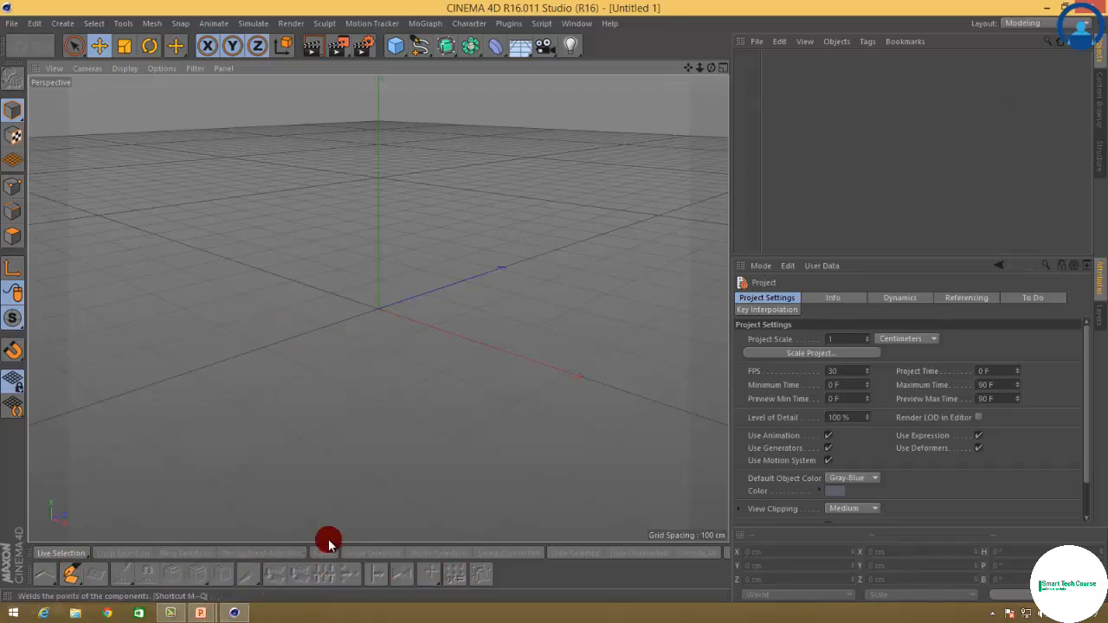
Preview the MotionTracking, Sculpting and Standard interface layouts one after another.
left_click(1031, 23)
left_click(1058, 95)
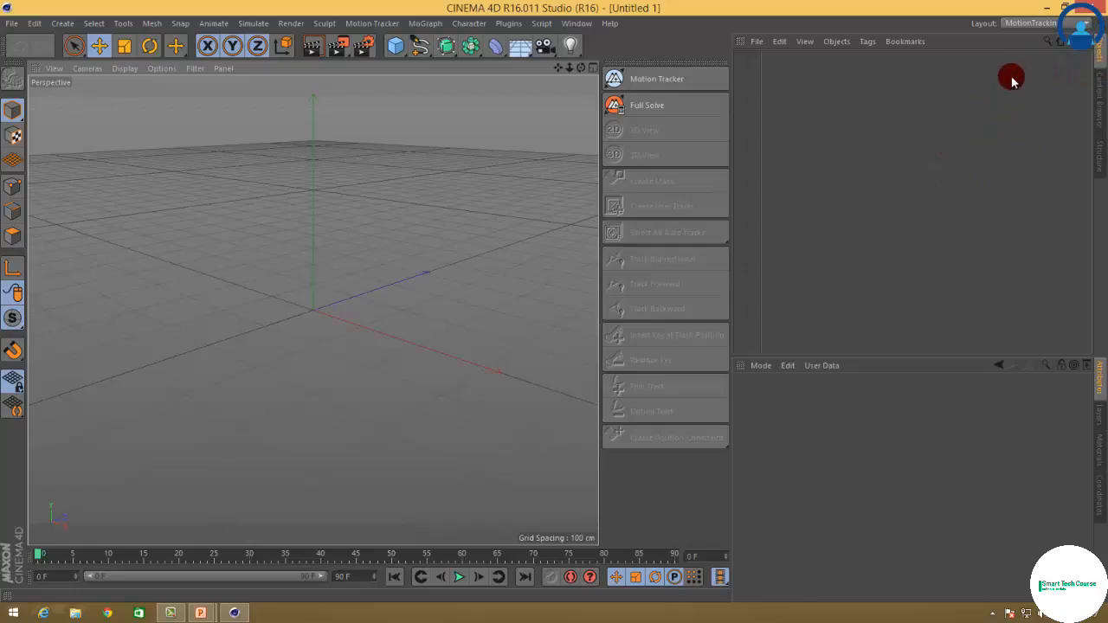
left_click(1029, 23)
left_click(1033, 105)
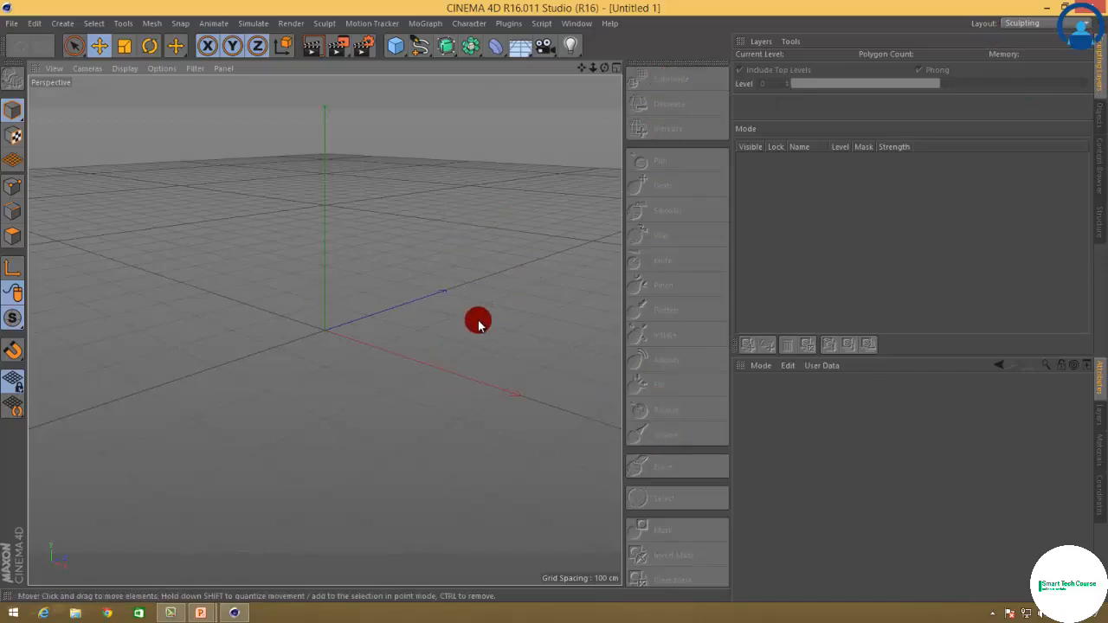
left_click(1026, 23)
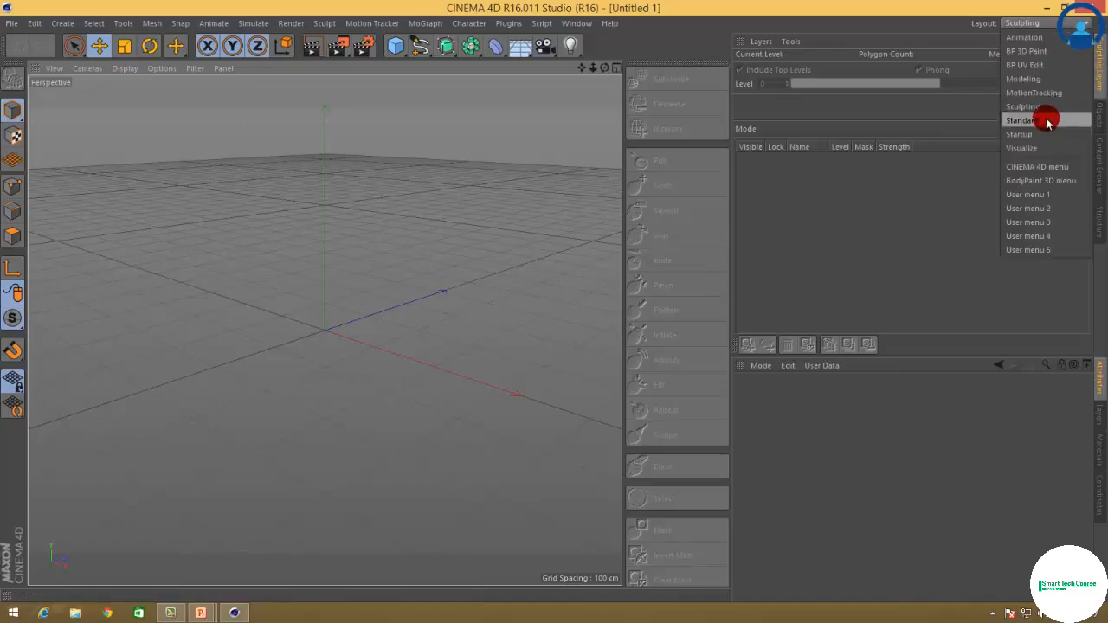
left_click(1048, 115)
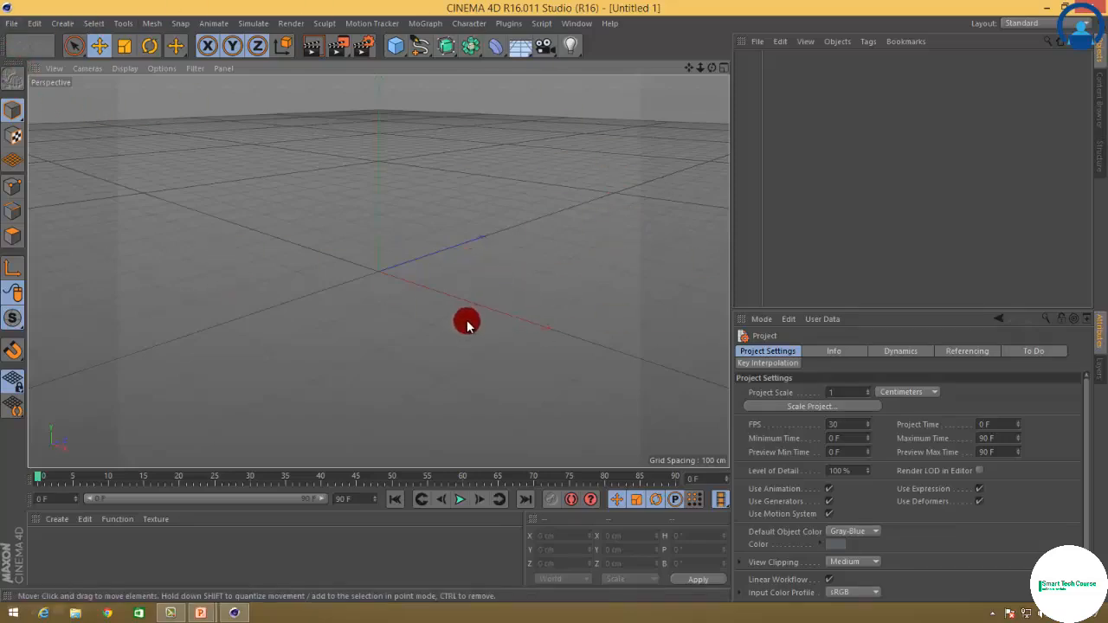
Preview the Visualize and CINEMA 4D menu layouts and return the interface to the Standard layout.
left_click(1020, 26)
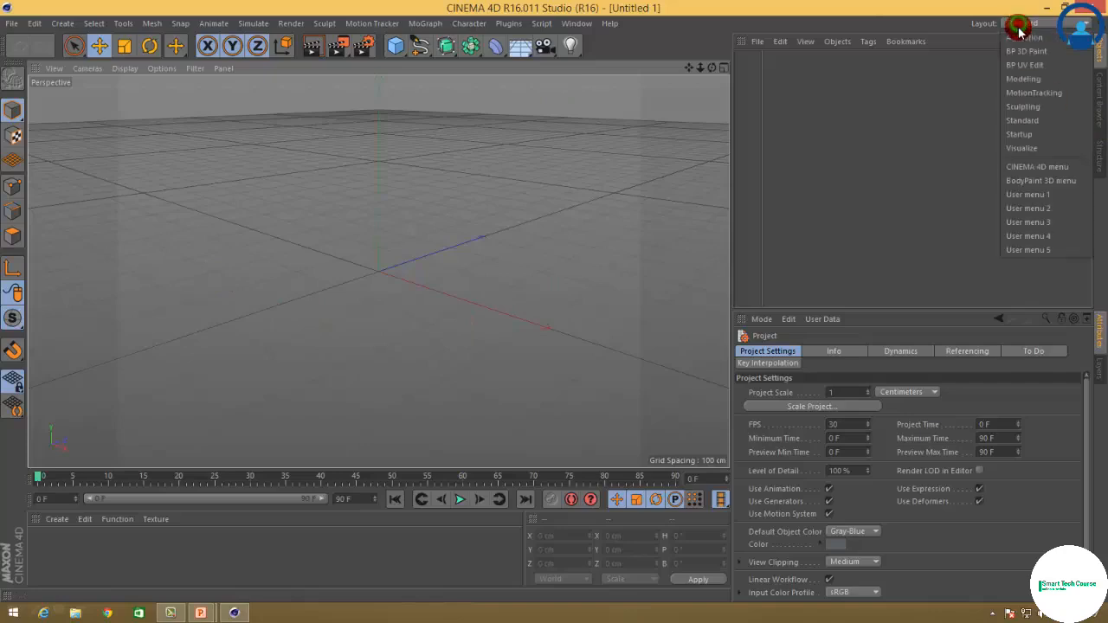
left_click(1040, 145)
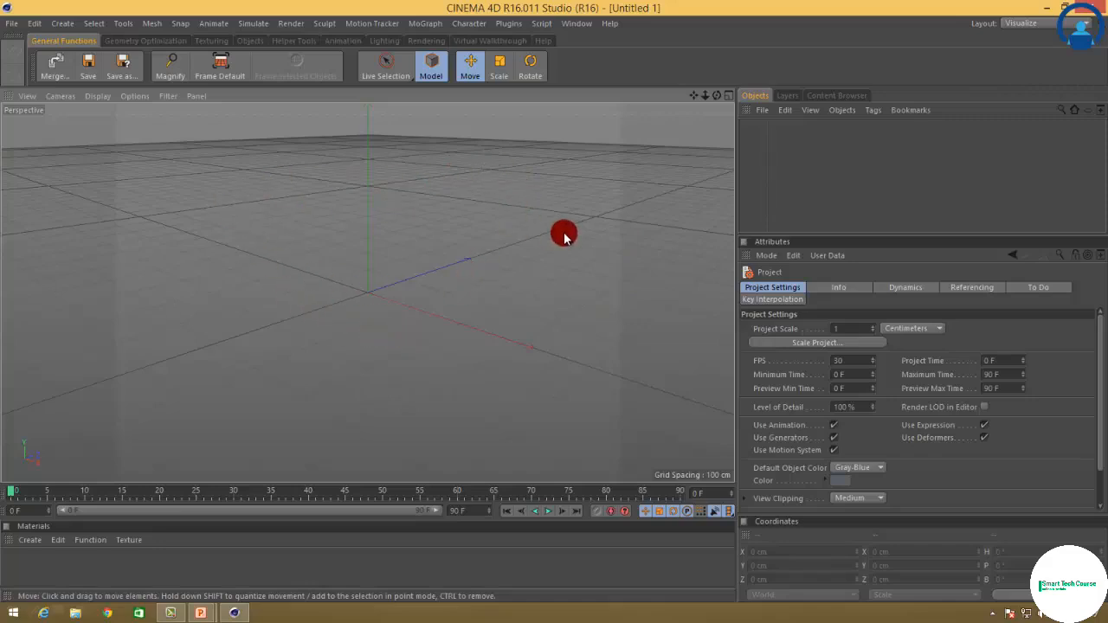
left_click(1031, 23)
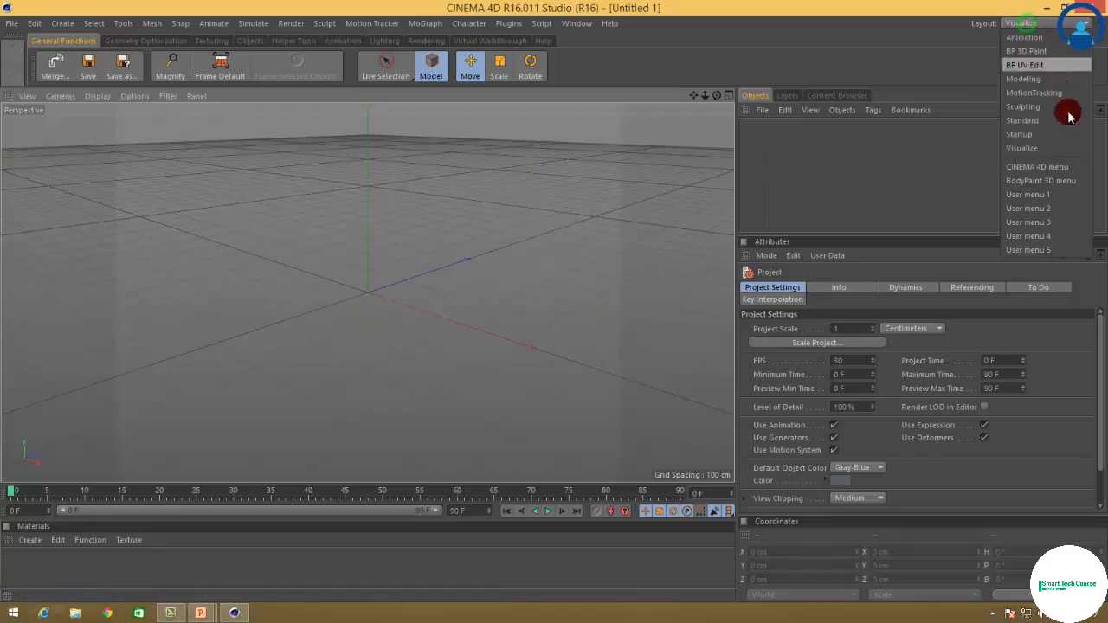
left_click(1072, 168)
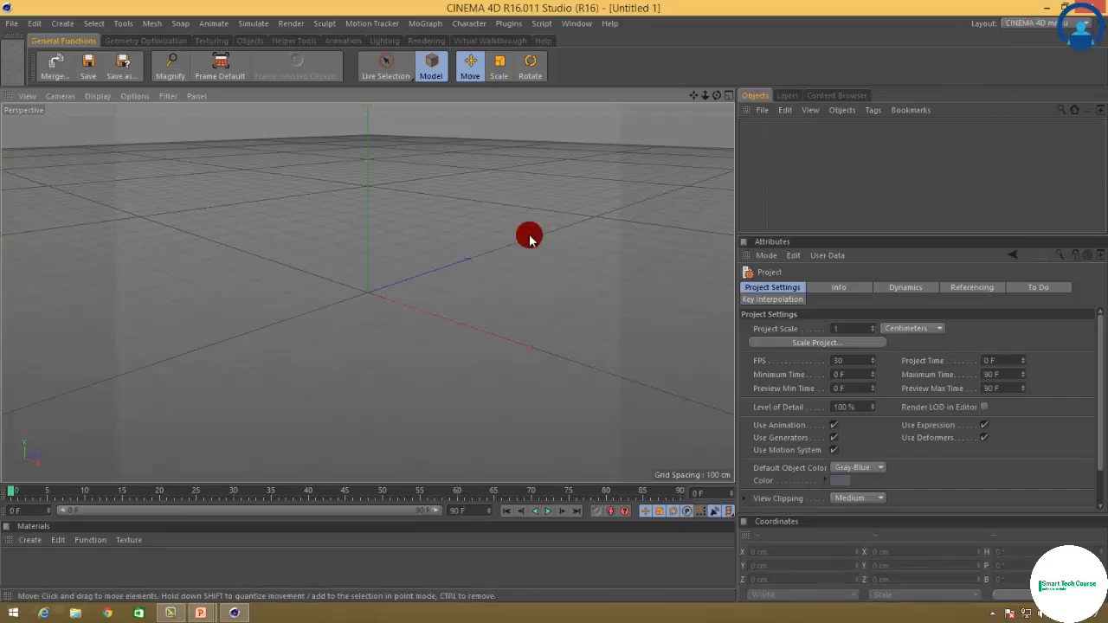
left_click(1034, 24)
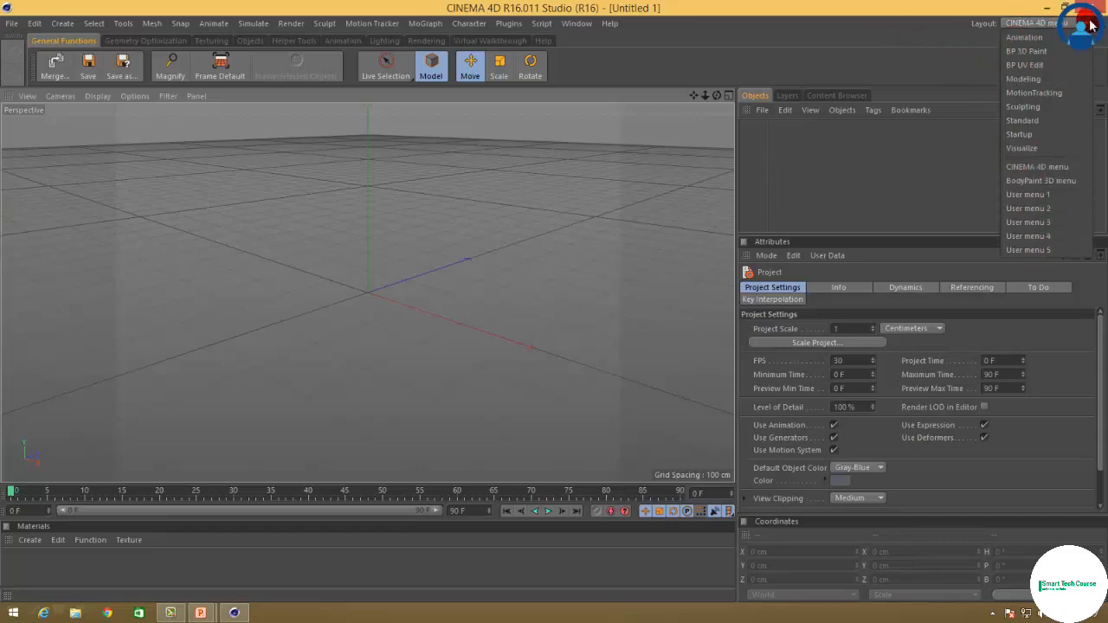
left_click(1052, 123)
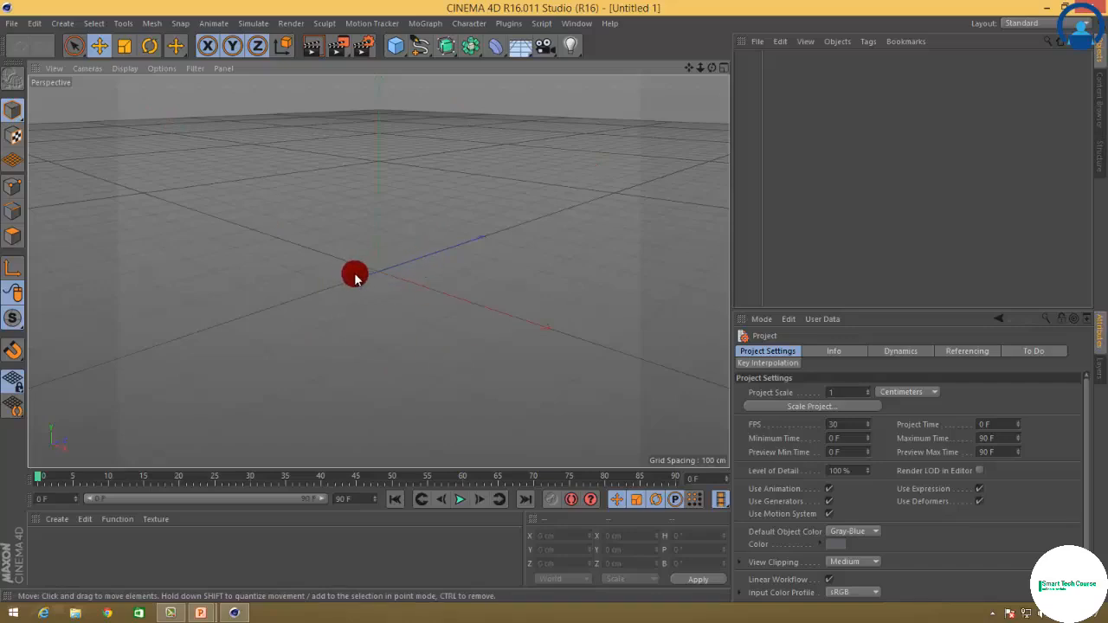
Alternate between the four-view display and the maximized Perspective and Top views, finishing in the maximized Perspective view.
middle_click(380, 275)
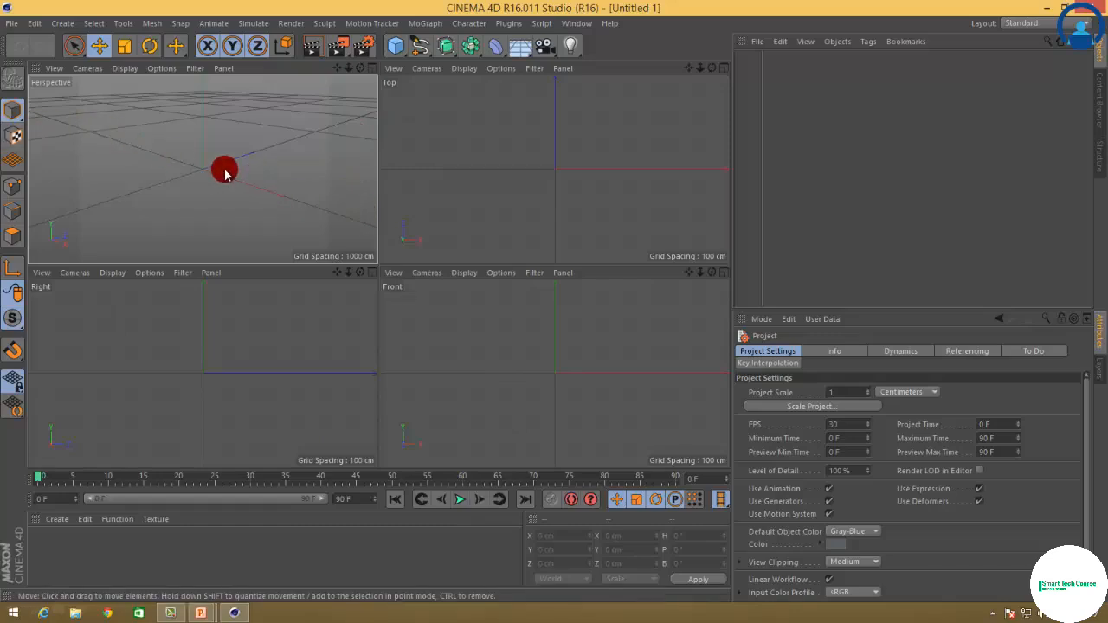
middle_click(222, 168)
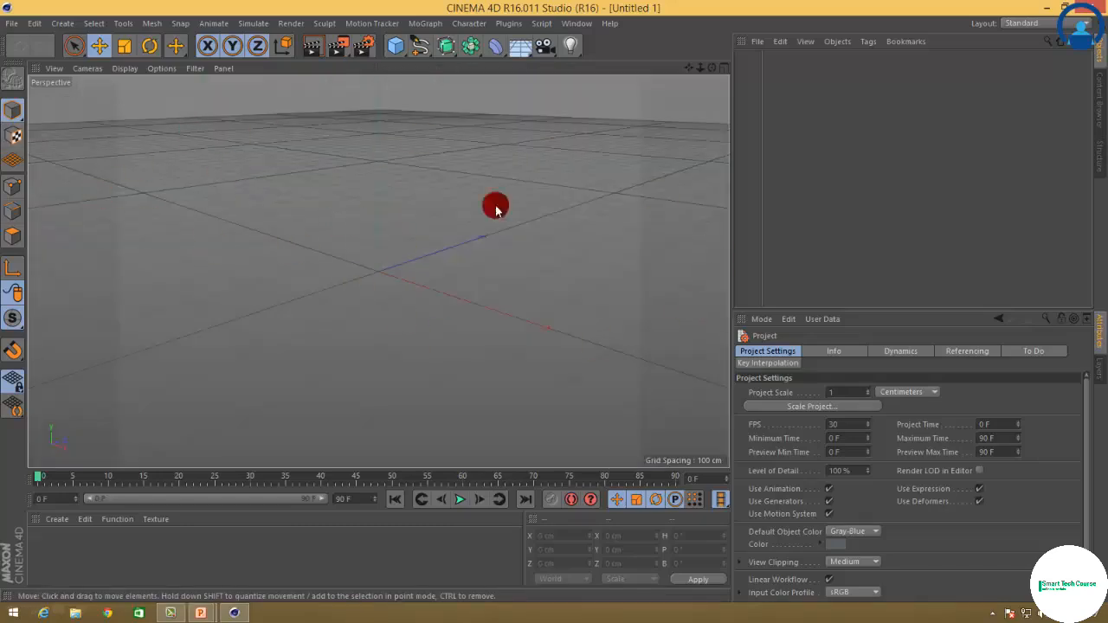
middle_click(415, 296)
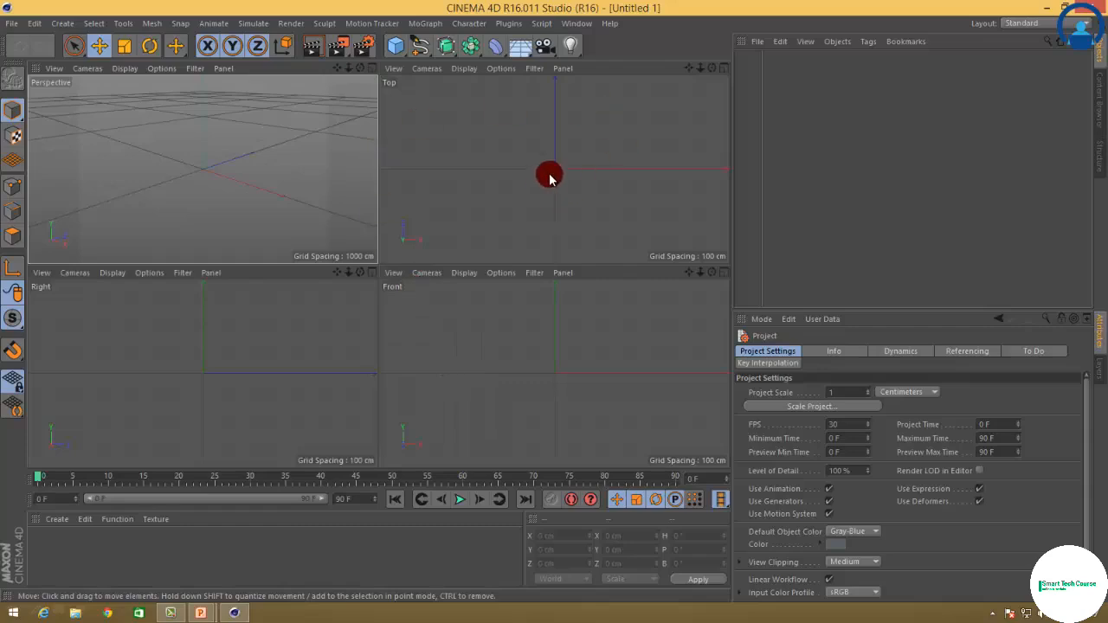
middle_click(549, 176)
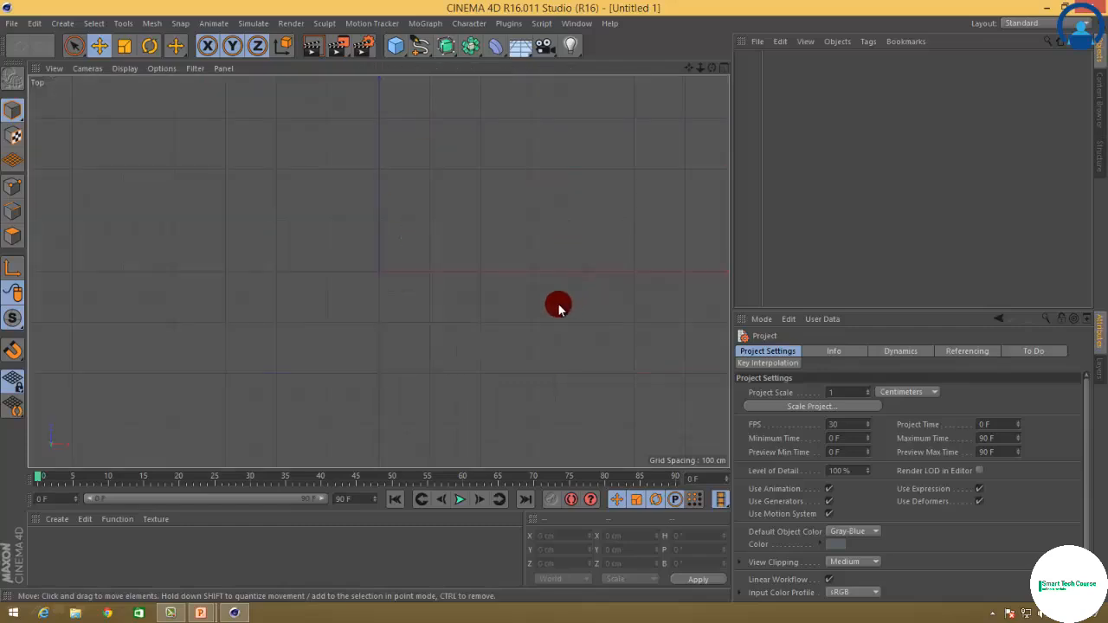
middle_click(423, 251)
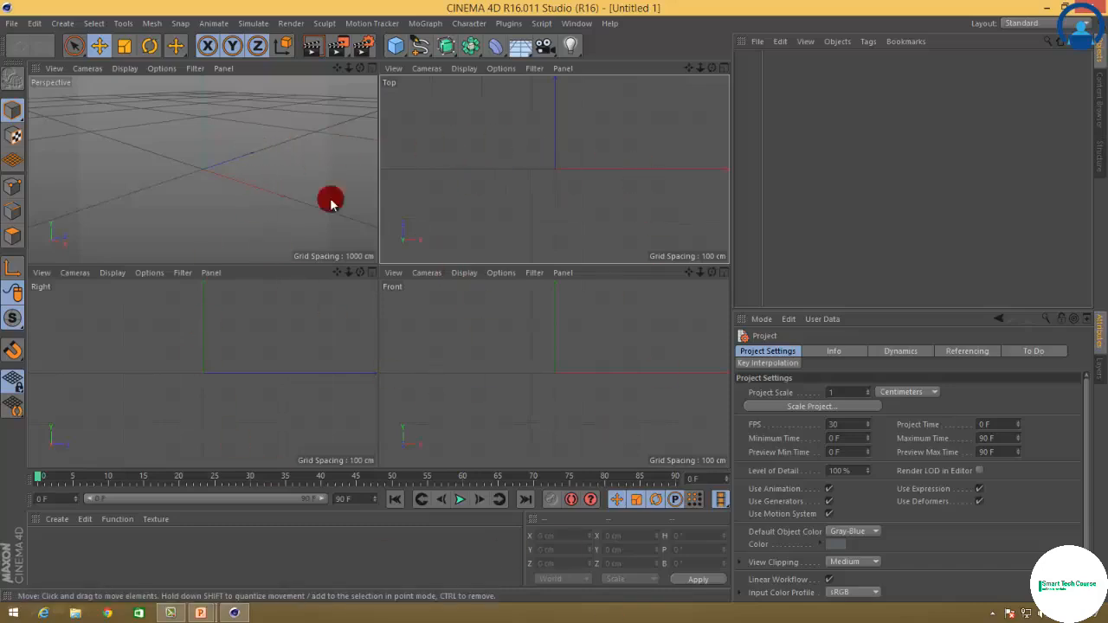
middle_click(217, 169)
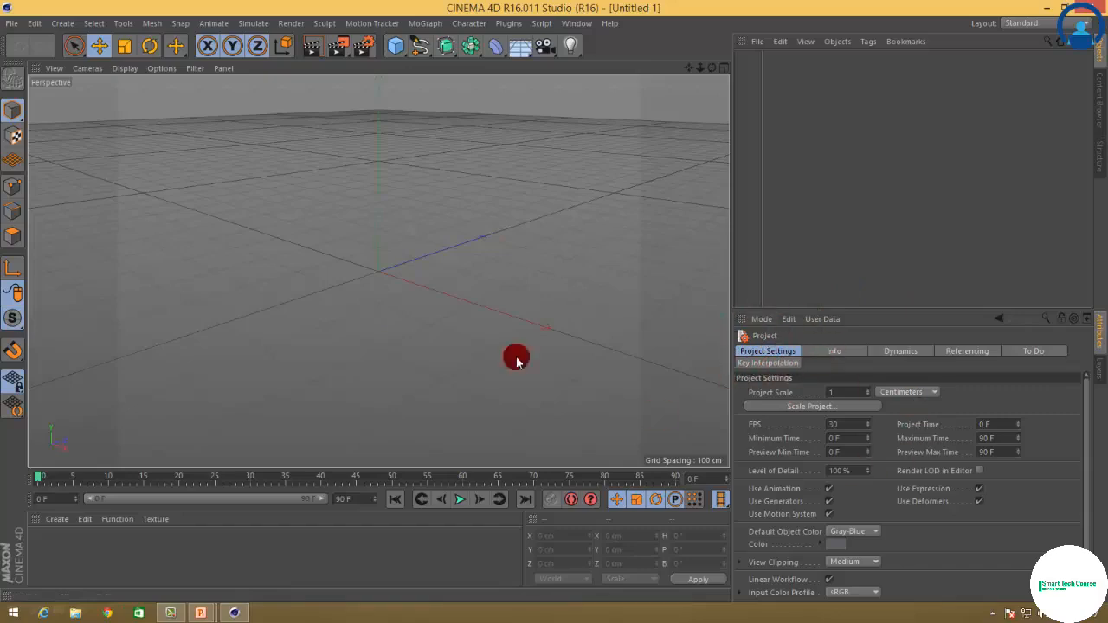
Bring up the project settings and enlarge the Attributes manager upward so all of the settings fit.
left_click(34, 23)
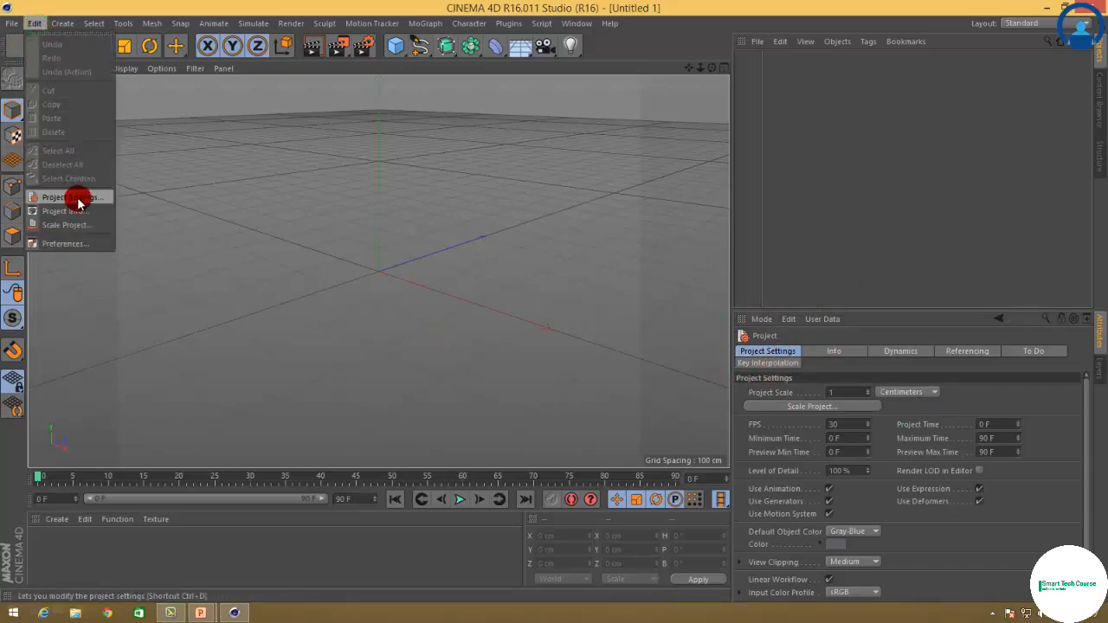
left_click(804, 336)
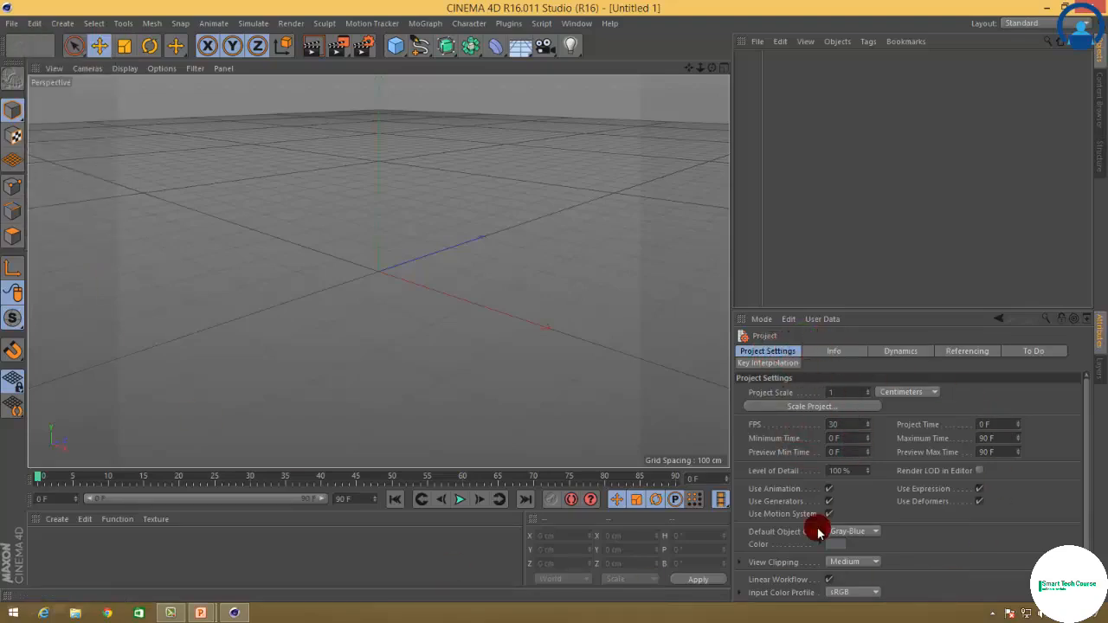
left_click_drag(1087, 408, 1086, 403)
left_click_drag(886, 311, 886, 164)
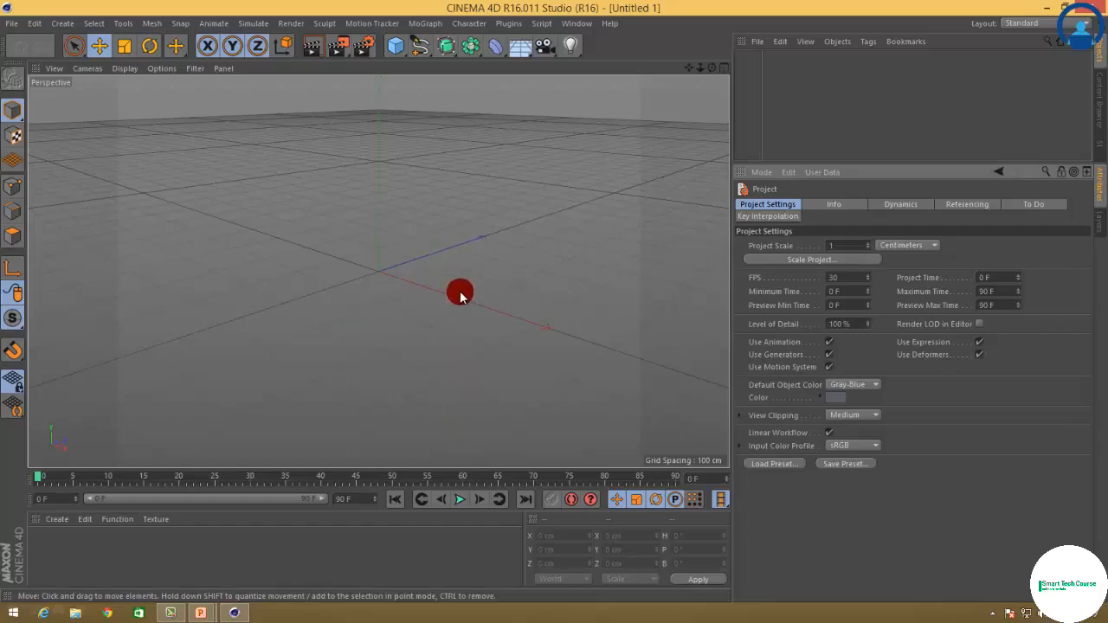
Examine the available Project Scale units and the project's Info and Dynamics settings without changing them.
left_click(933, 245)
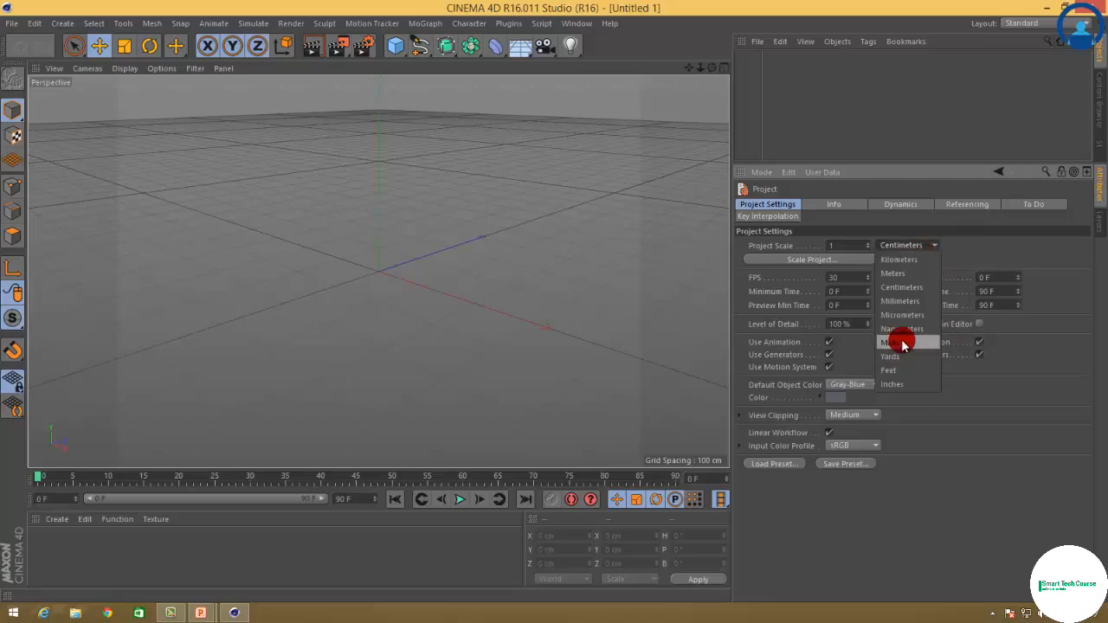
left_click(1056, 298)
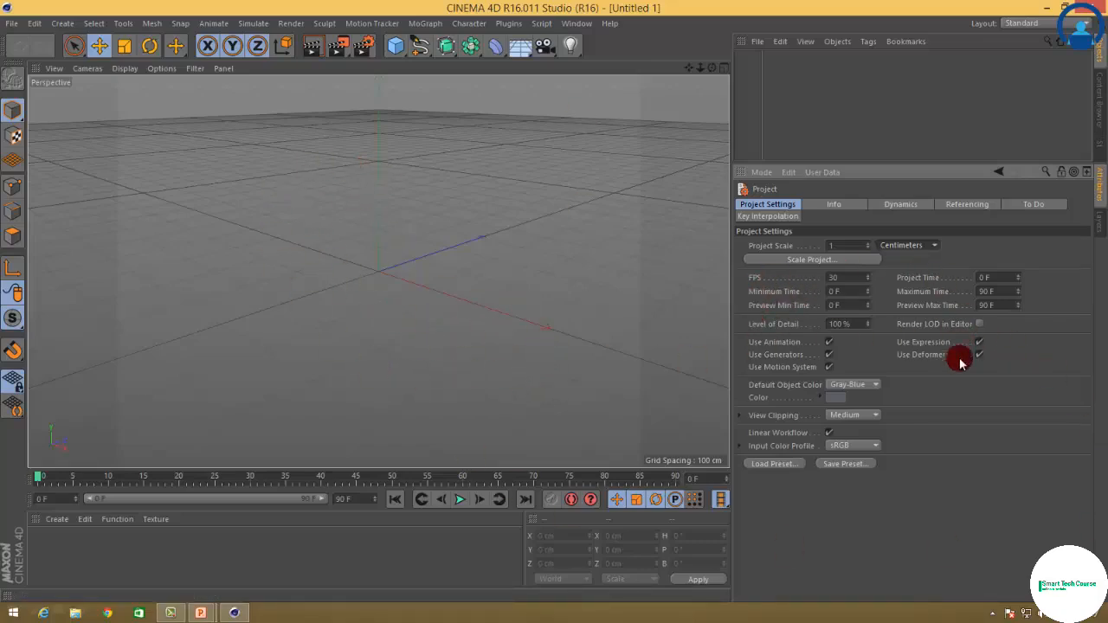
left_click(828, 206)
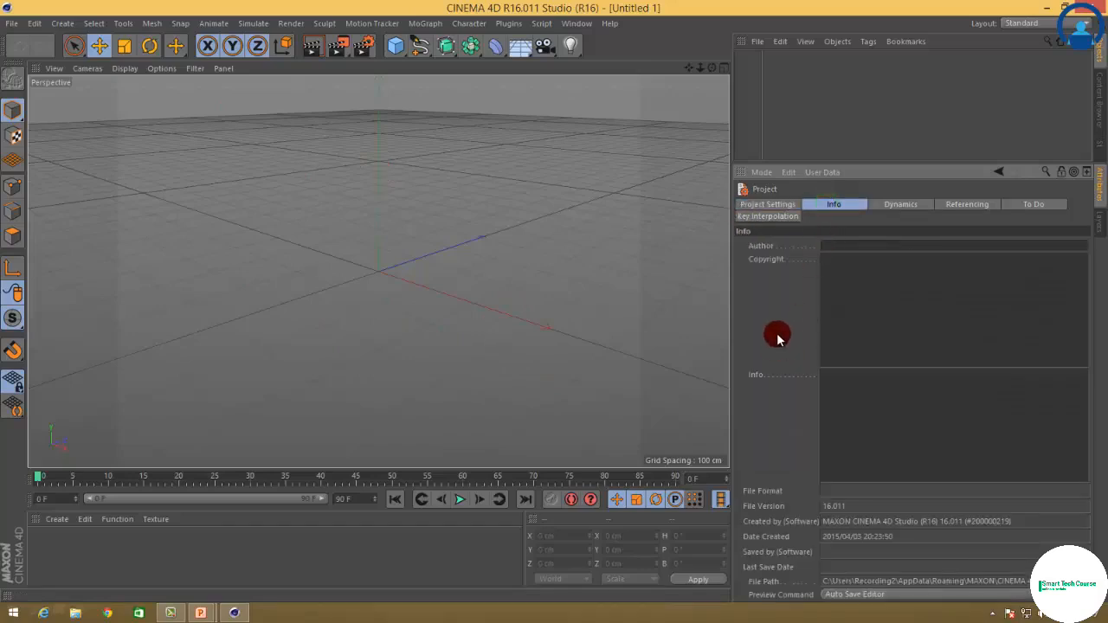
left_click(837, 245)
left_click(844, 374)
left_click(894, 207)
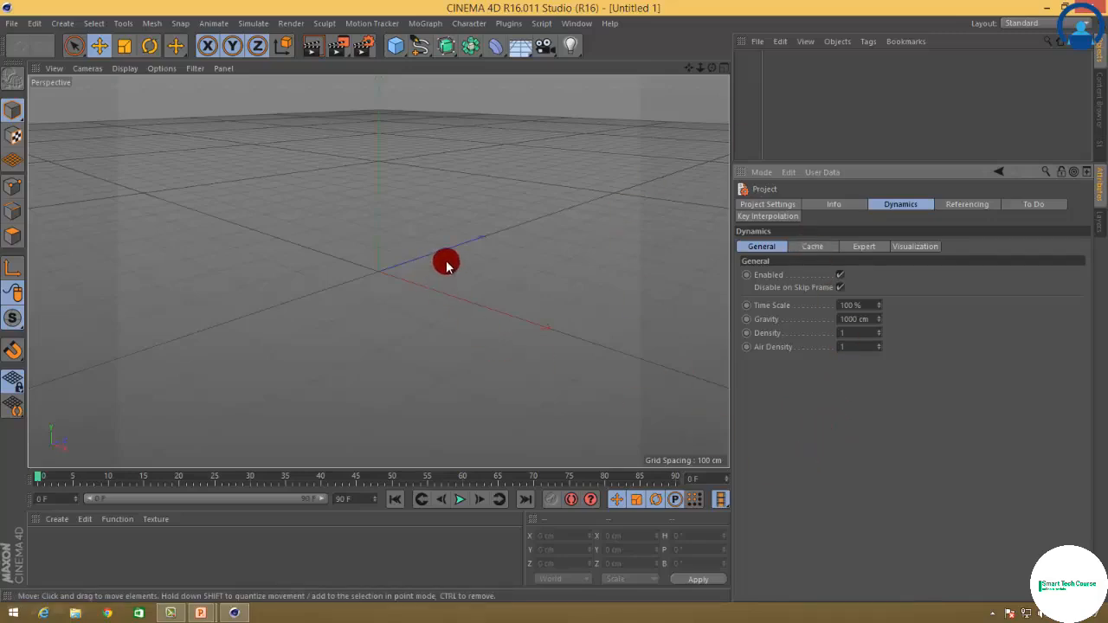
Examine the project's Referencing, To Do and Key Interpolation settings and return to the main Project Settings page.
left_click(973, 206)
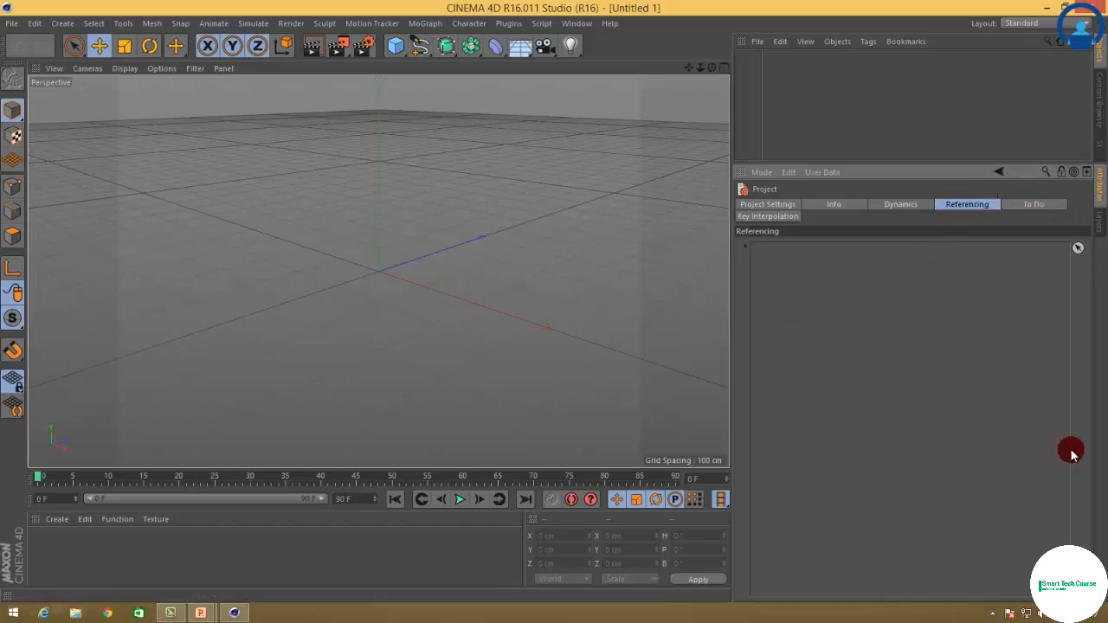
left_click(1035, 205)
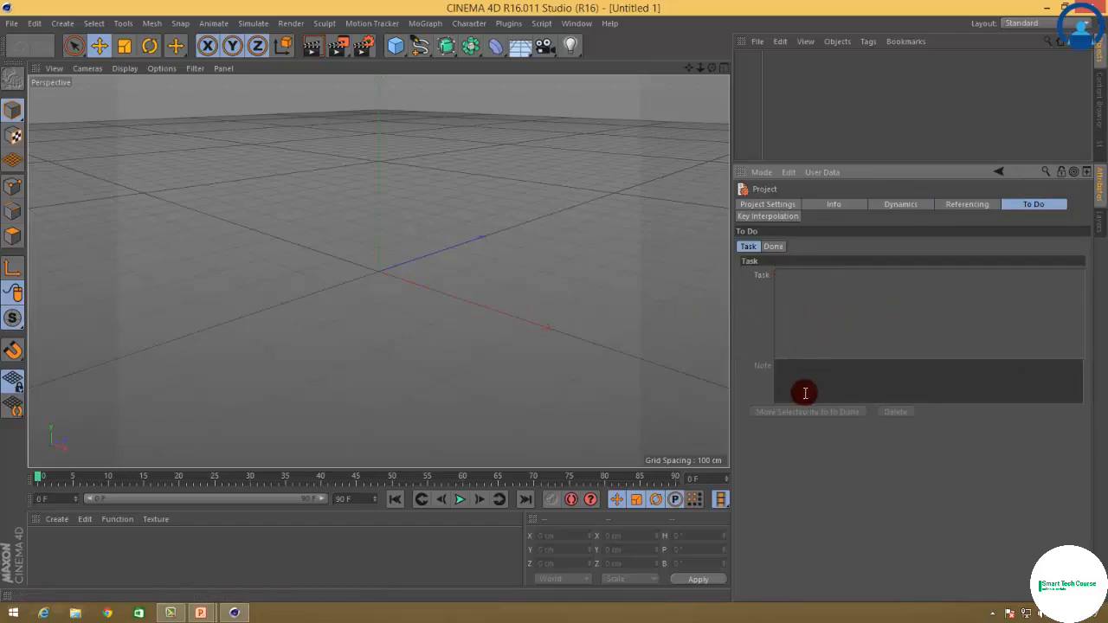
left_click(773, 247)
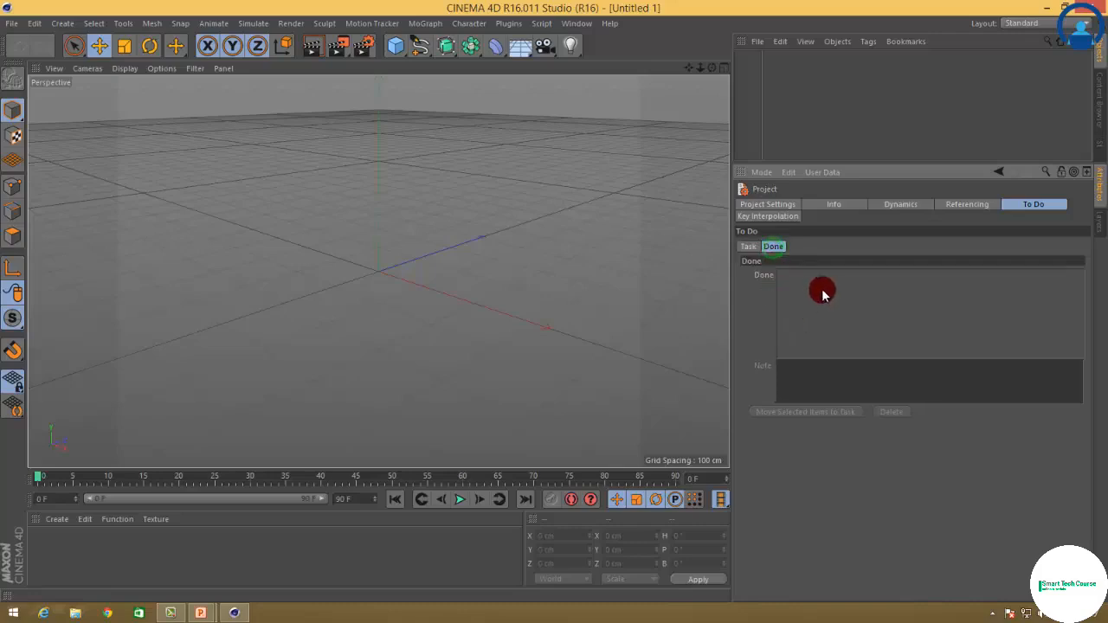
left_click(748, 247)
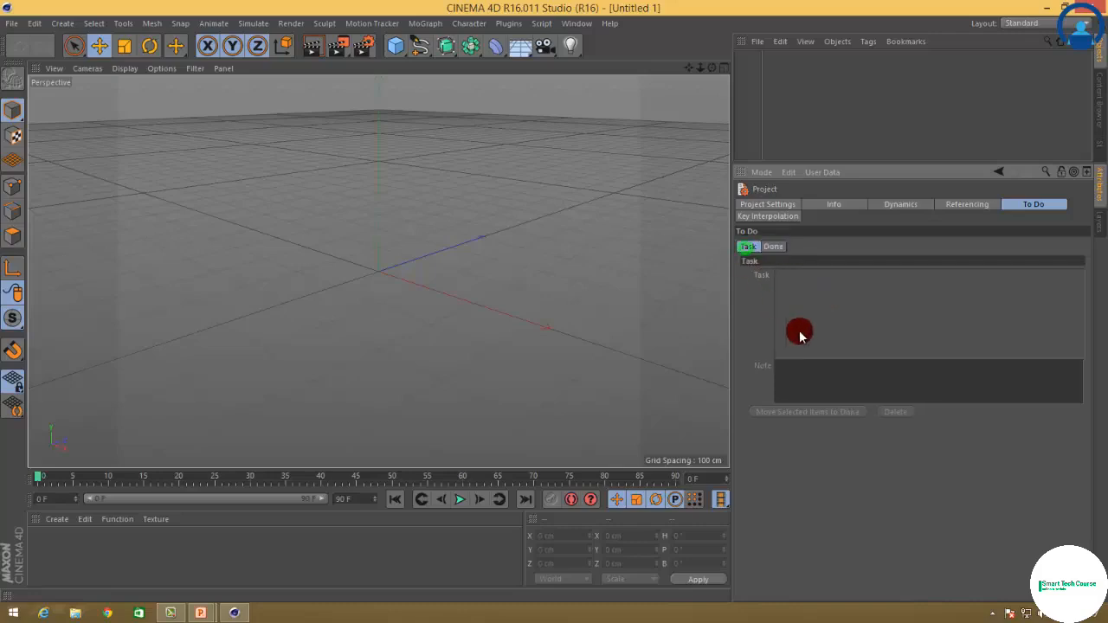
left_click(771, 216)
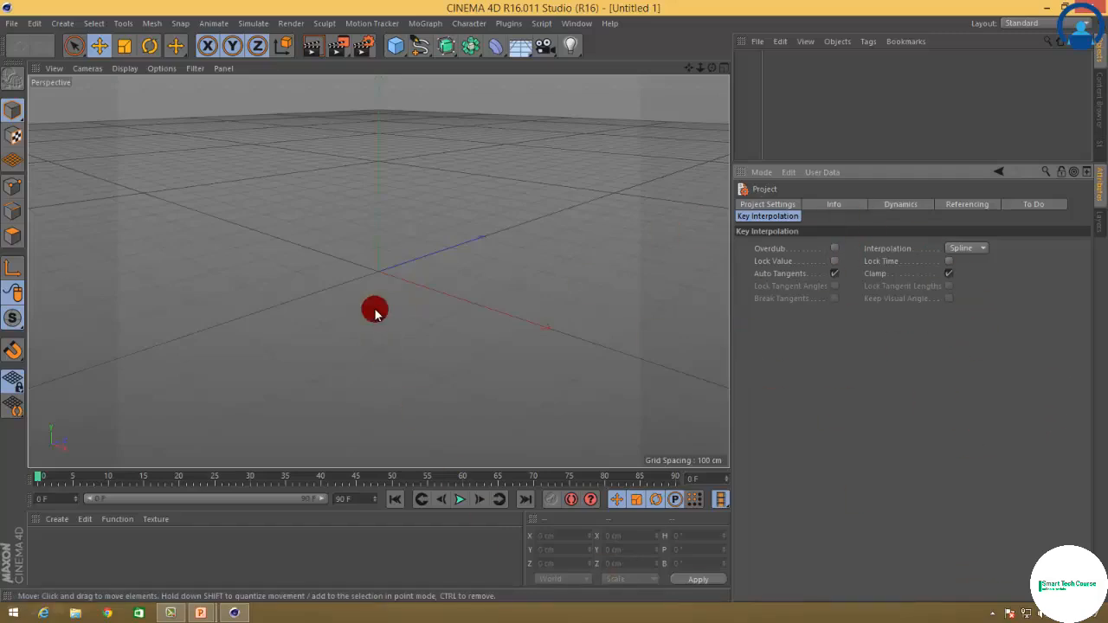
key("ctrl+d")
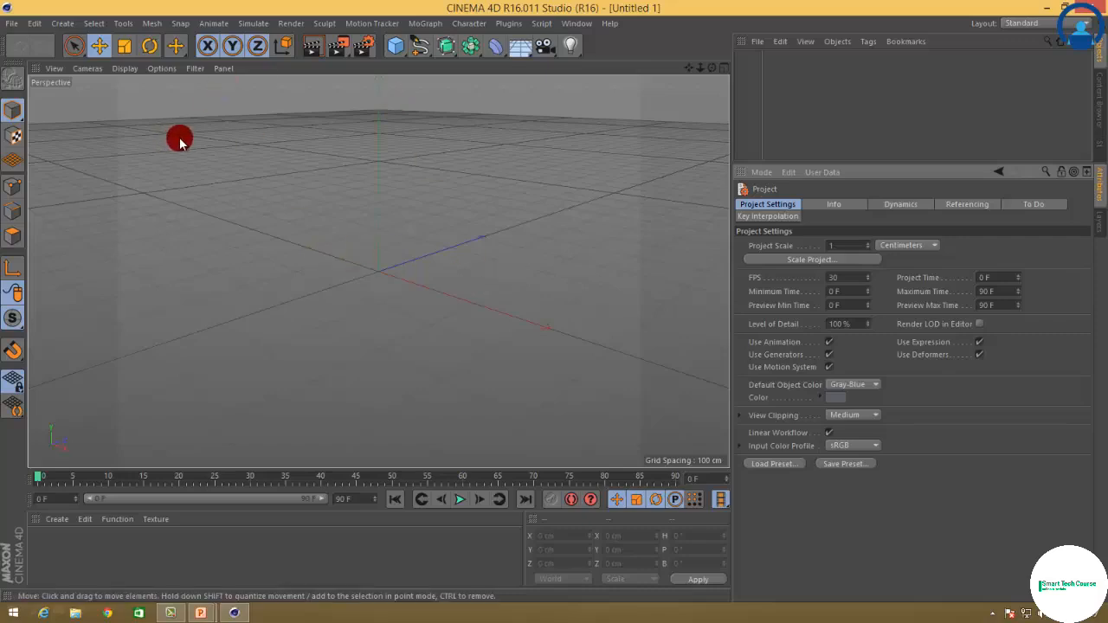
Detach the Mesh commands as a floating palette, enlarge its window and close it again.
left_click(125, 23)
mouse_move(188, 28)
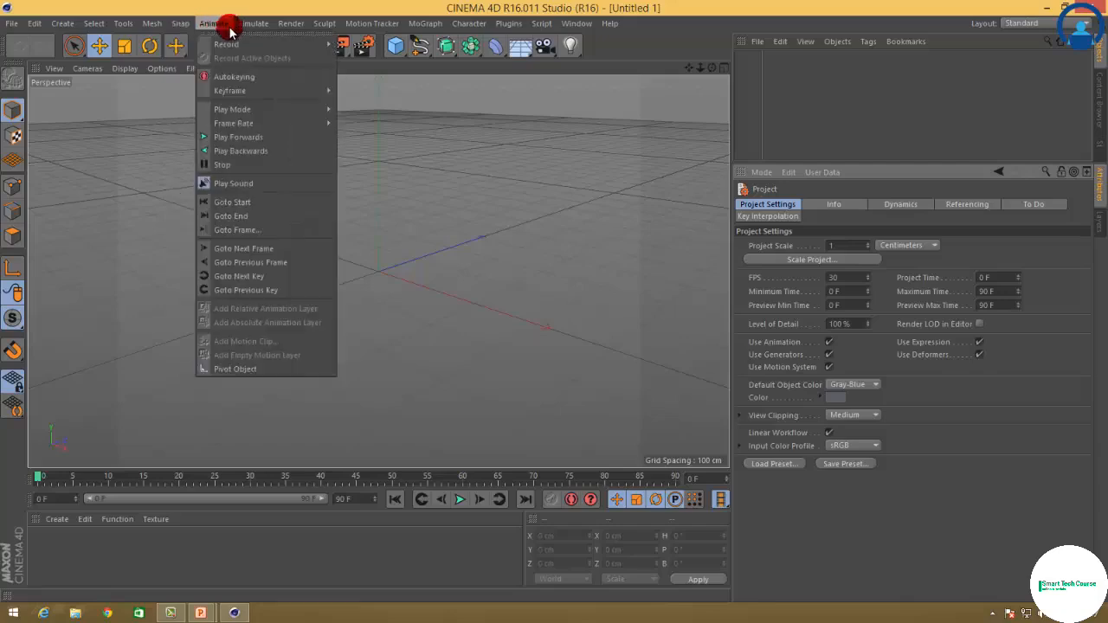
mouse_move(138, 30)
left_click(177, 33)
left_click_drag(196, 17, 475, 178)
left_click_drag(527, 313, 624, 426)
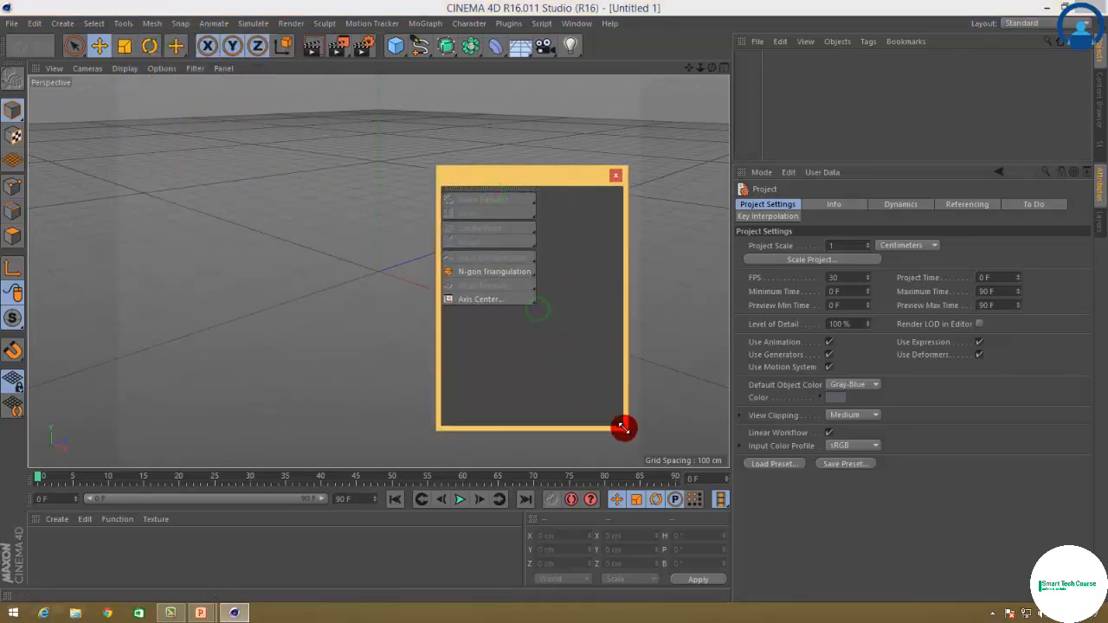
left_click(615, 176)
Detach the Mesh Create Tools commands as a floating palette over the viewport and enlarge its window.
left_click(211, 25)
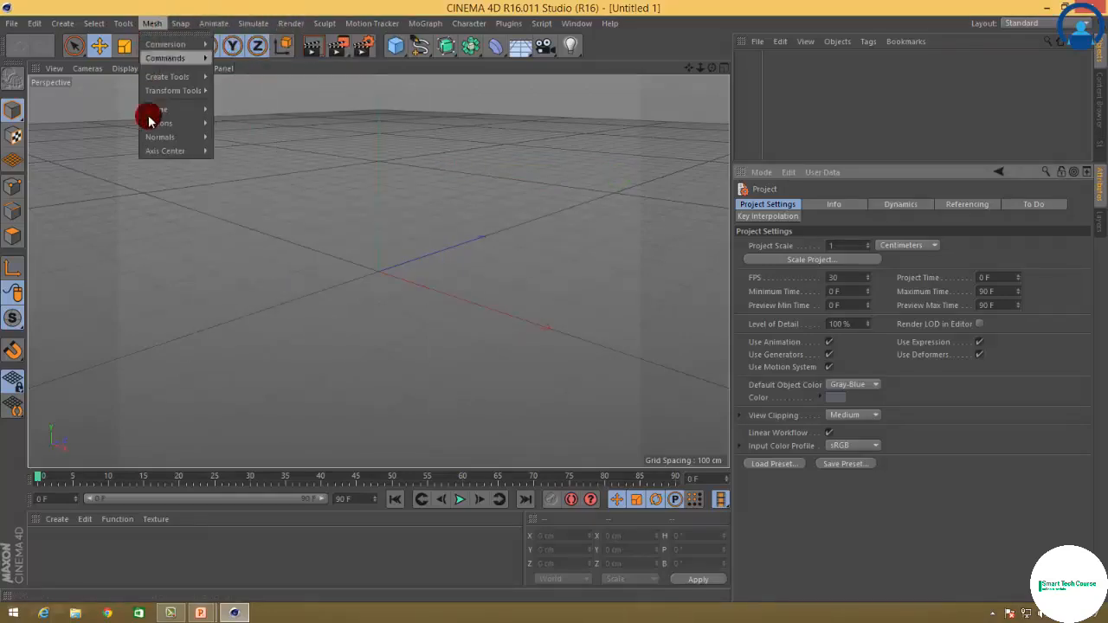
mouse_move(166, 111)
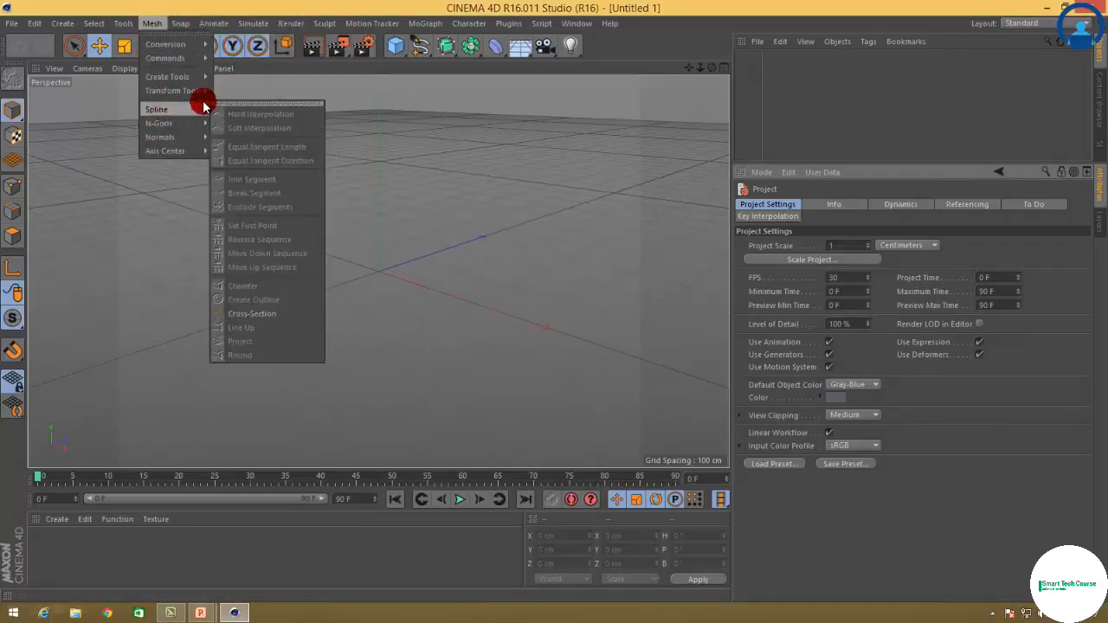
mouse_move(184, 76)
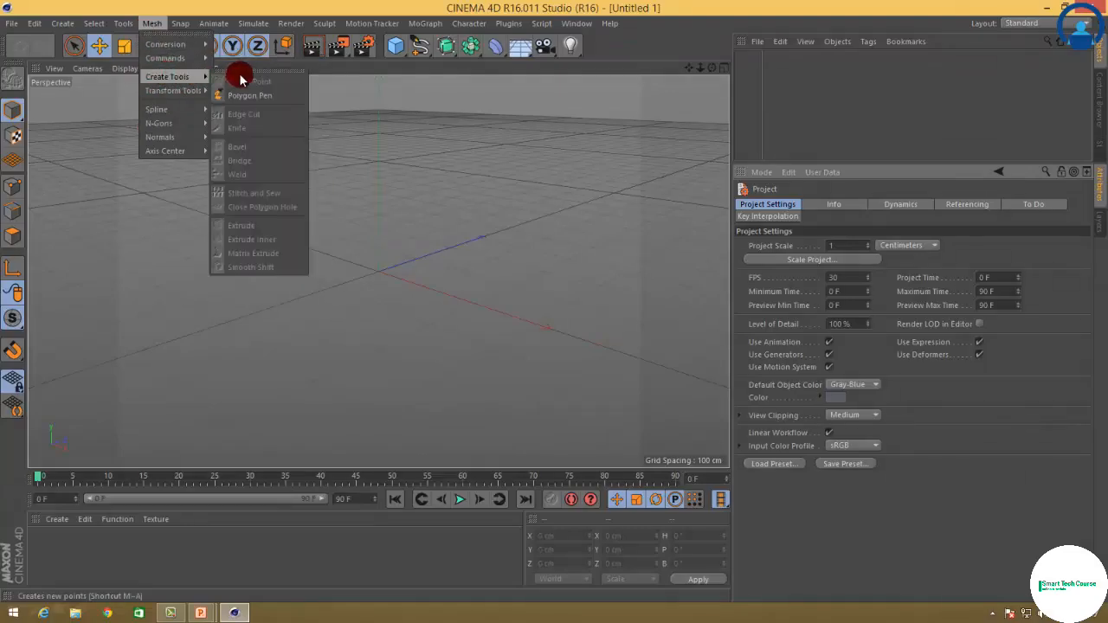
left_click(242, 72)
left_click_drag(259, 58, 556, 149)
left_click_drag(598, 355, 691, 427)
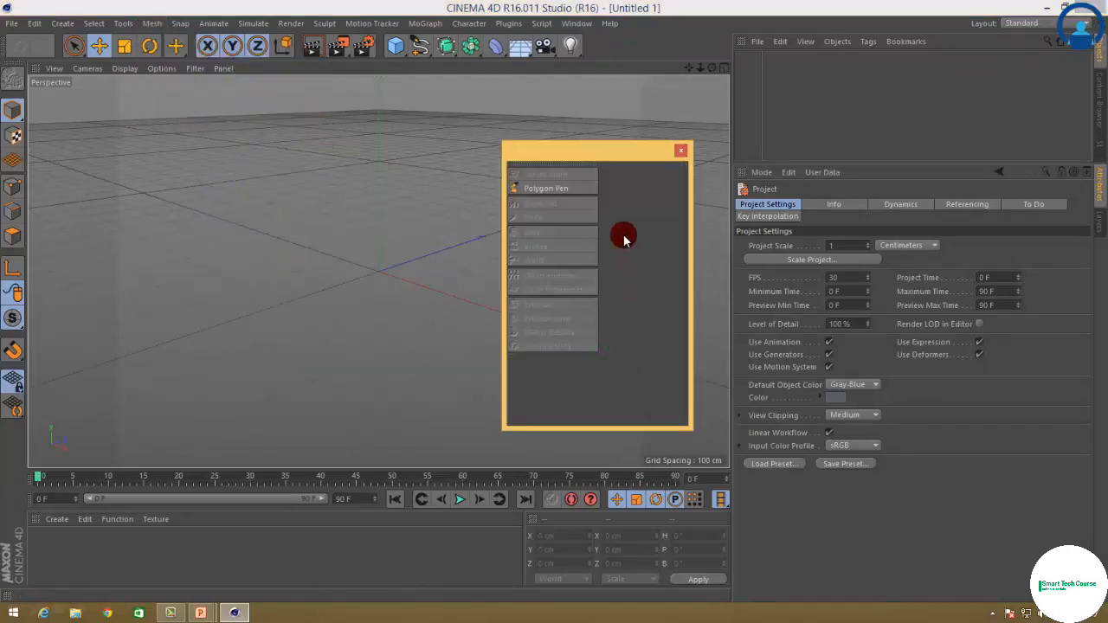
Switch the Create Tools palette to icons only, then show its command names as text below the icons.
right_click(559, 208)
mouse_move(641, 250)
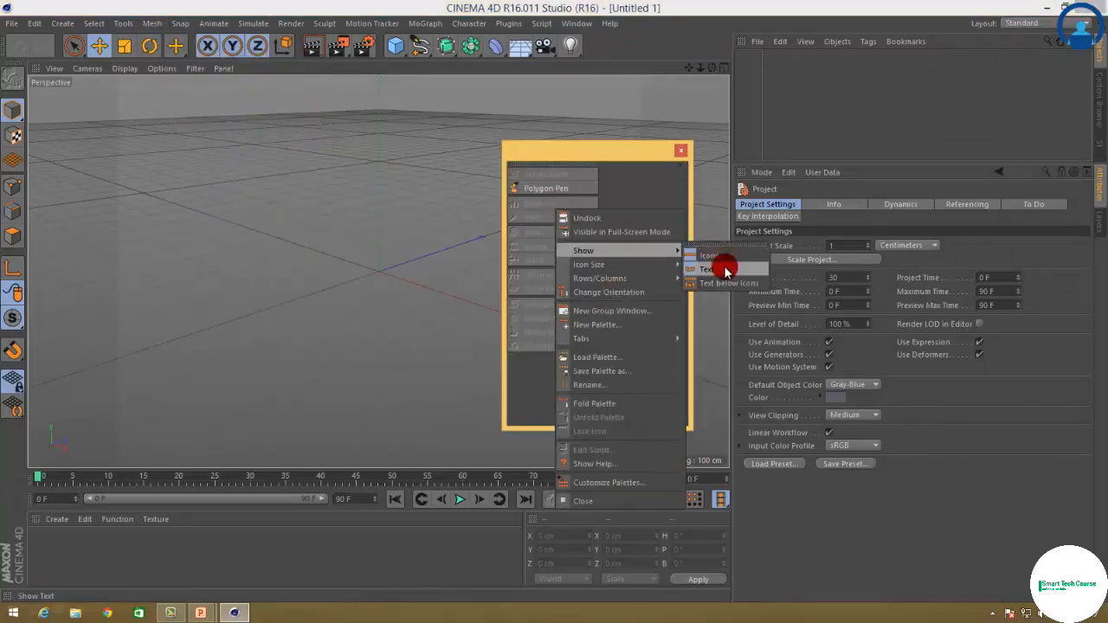
left_click(724, 270)
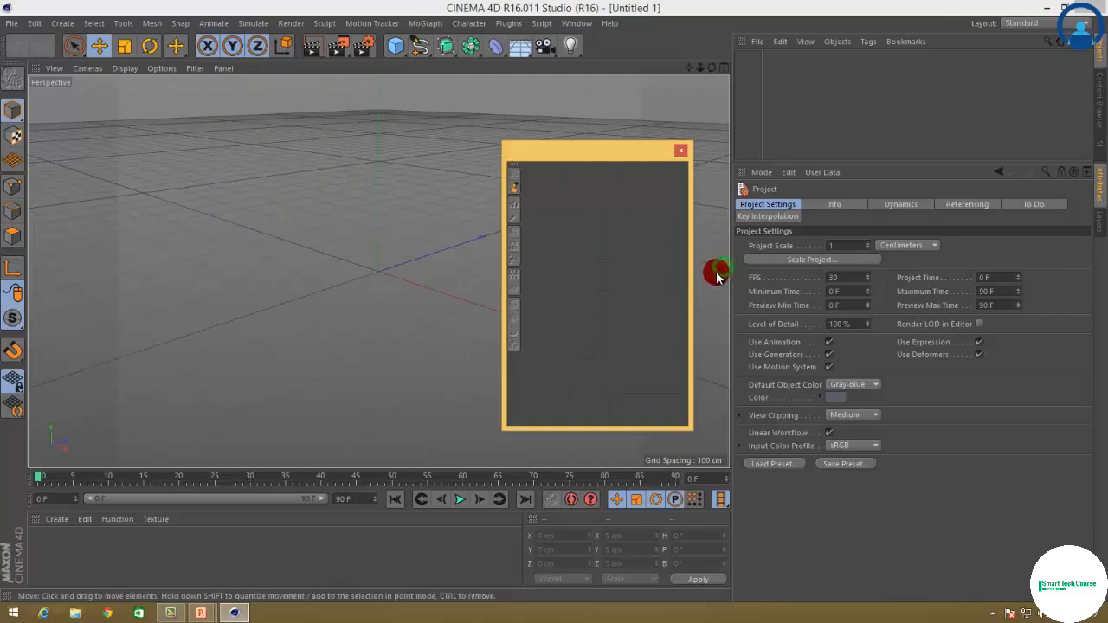
right_click(533, 194)
mouse_move(563, 240)
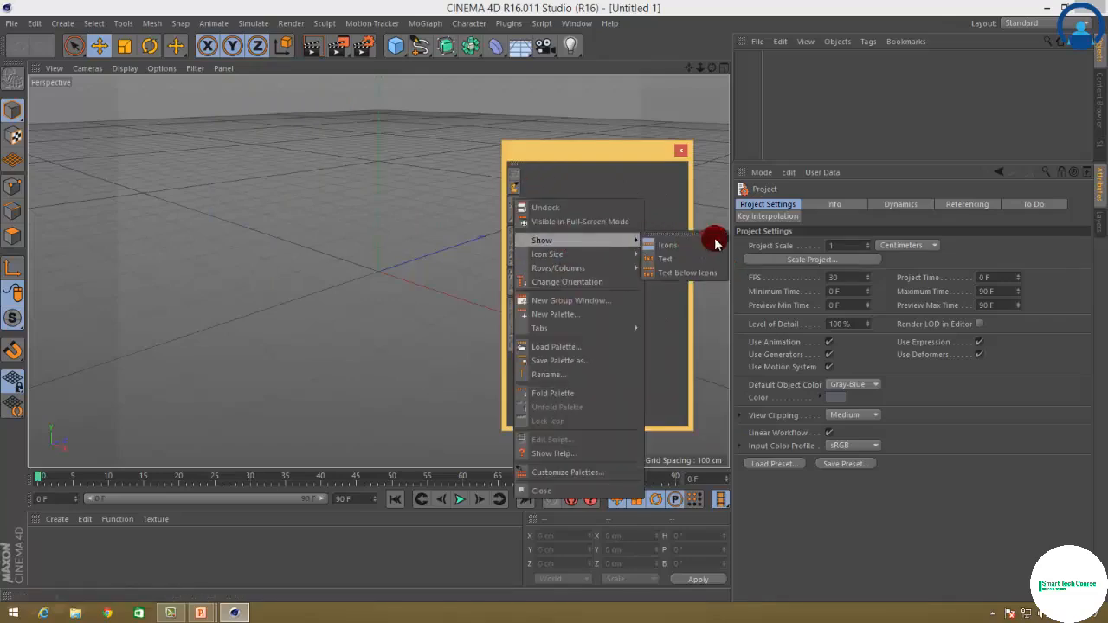
left_click(687, 277)
right_click(541, 212)
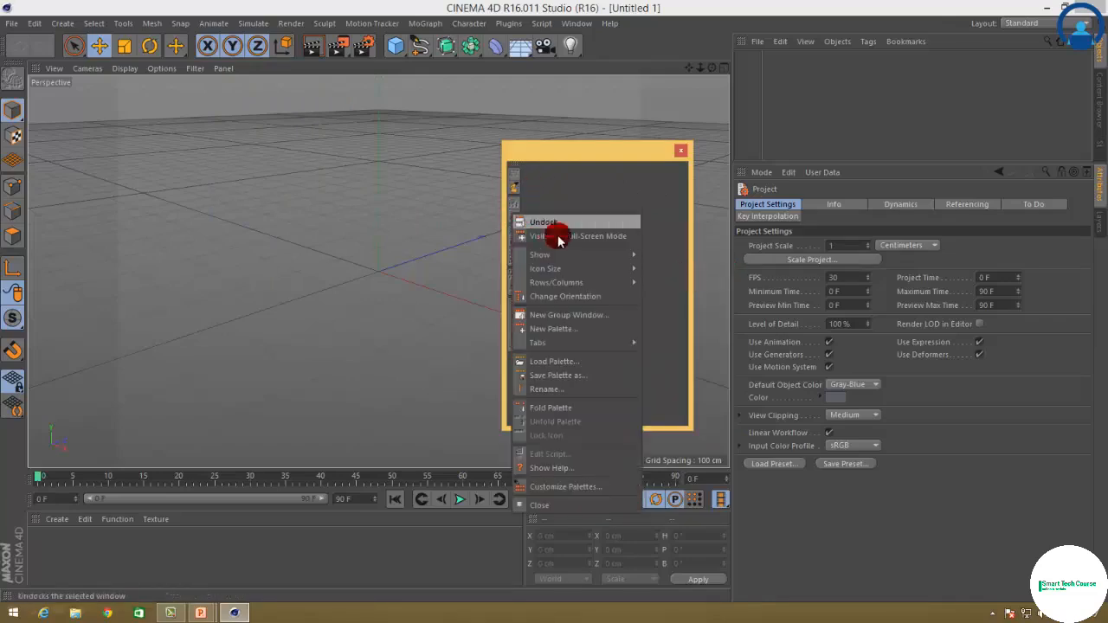
left_click(673, 275)
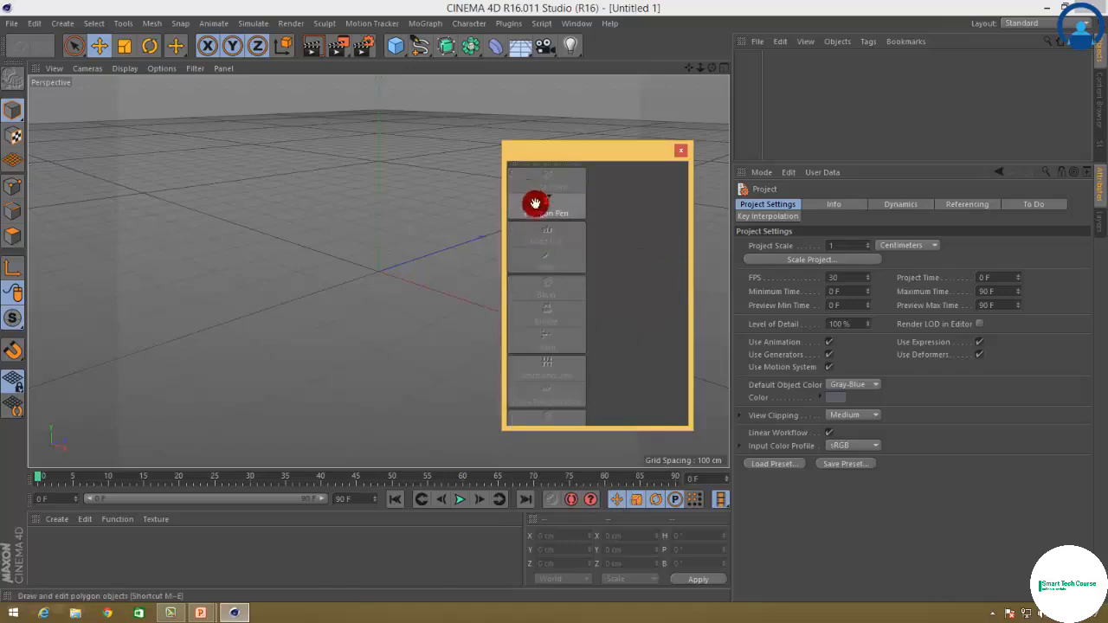
Turn off text below icons in the Create Tools palette and change its orientation to a horizontal row.
right_click(537, 206)
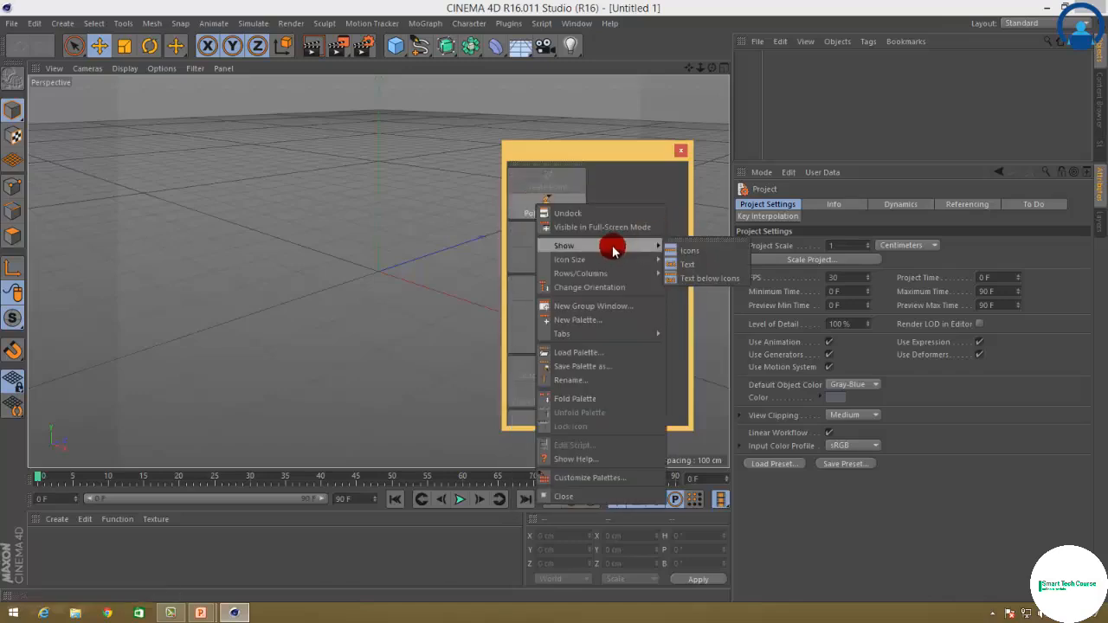
left_click(690, 277)
right_click(545, 246)
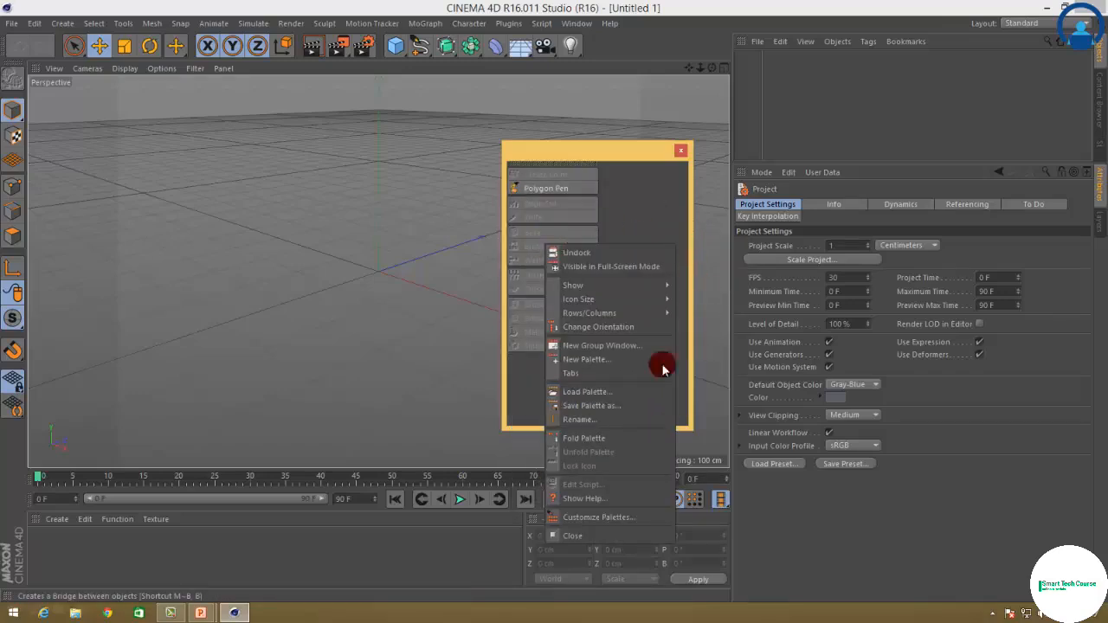
mouse_move(590, 299)
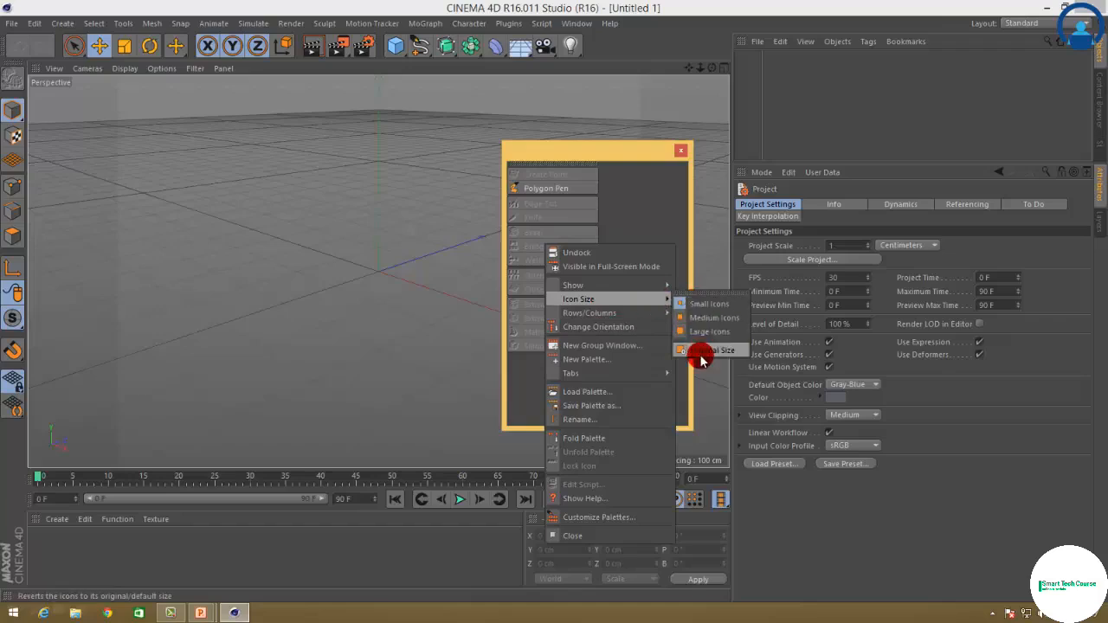
left_click(606, 327)
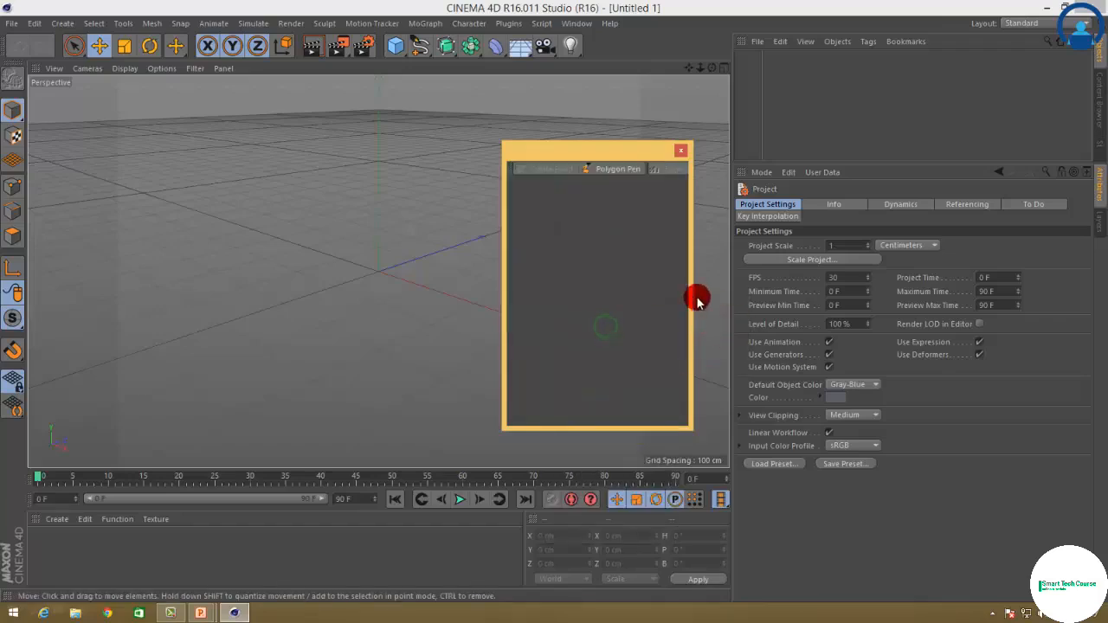
Widen and reposition the horizontal Create Tools palette, and dock it directly above the Perspective viewport.
left_click_drag(691, 295, 1048, 241)
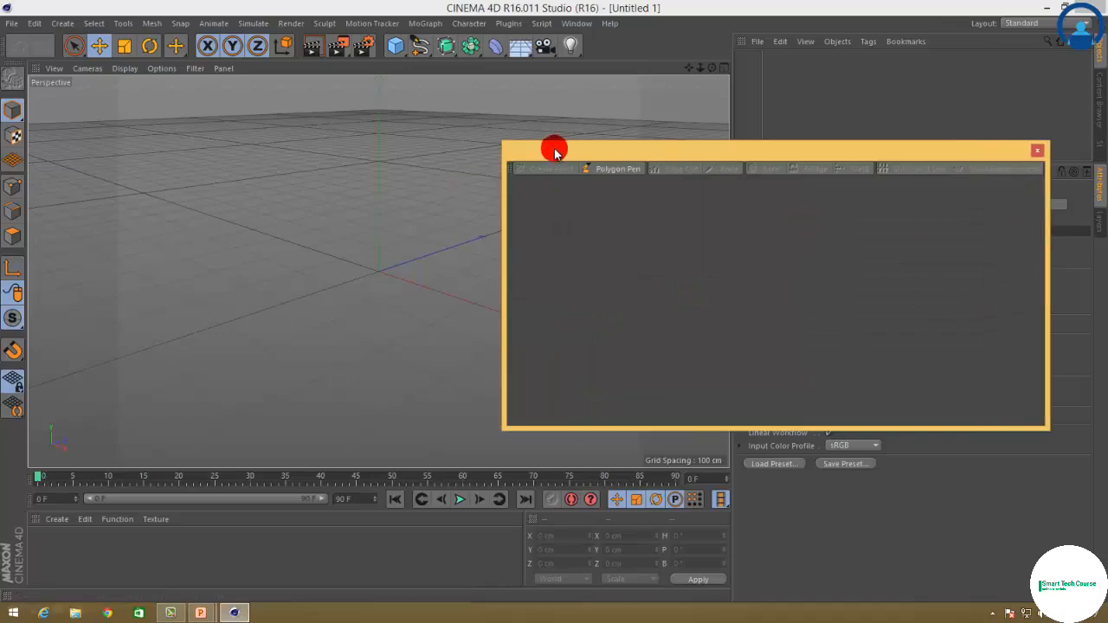
left_click_drag(555, 151, 435, 156)
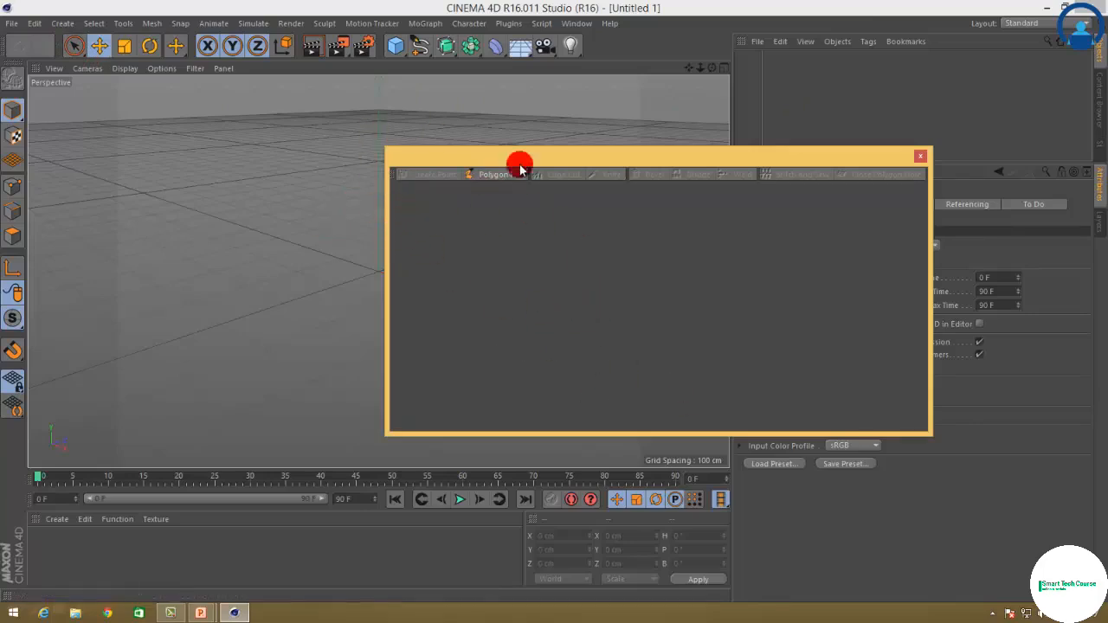
left_click_drag(551, 160, 520, 193)
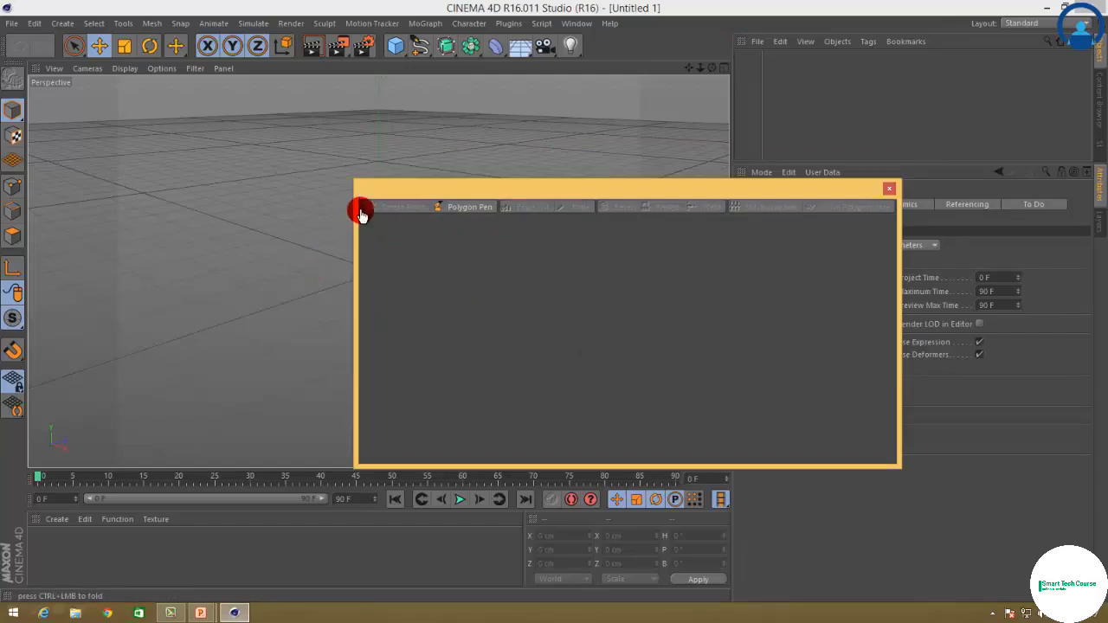
left_click_drag(362, 211, 304, 180)
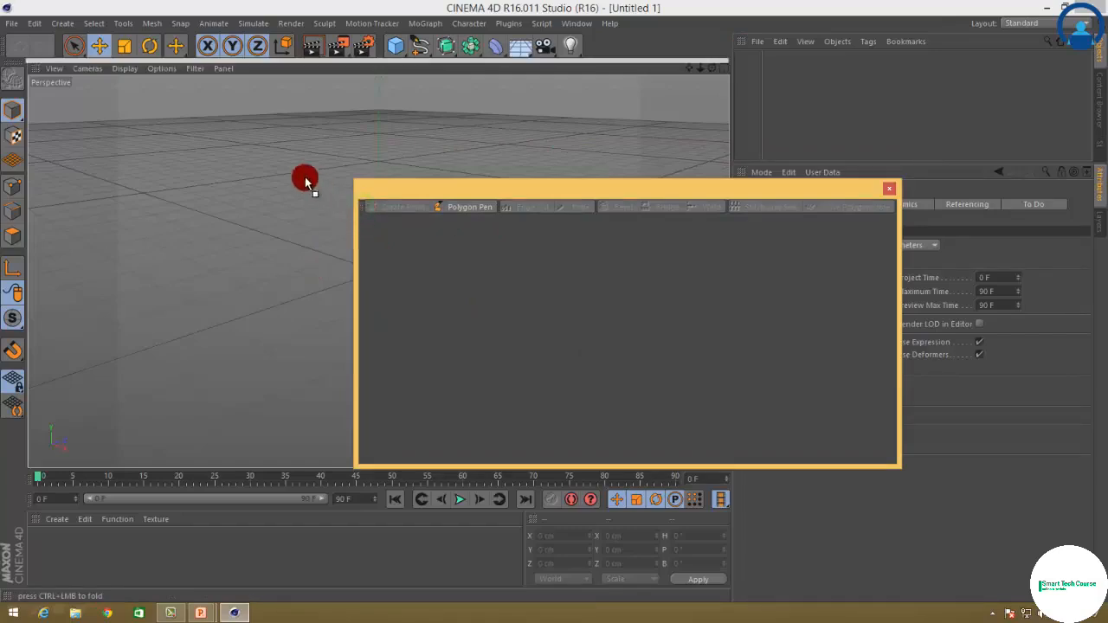
left_click_drag(219, 104, 854, 58)
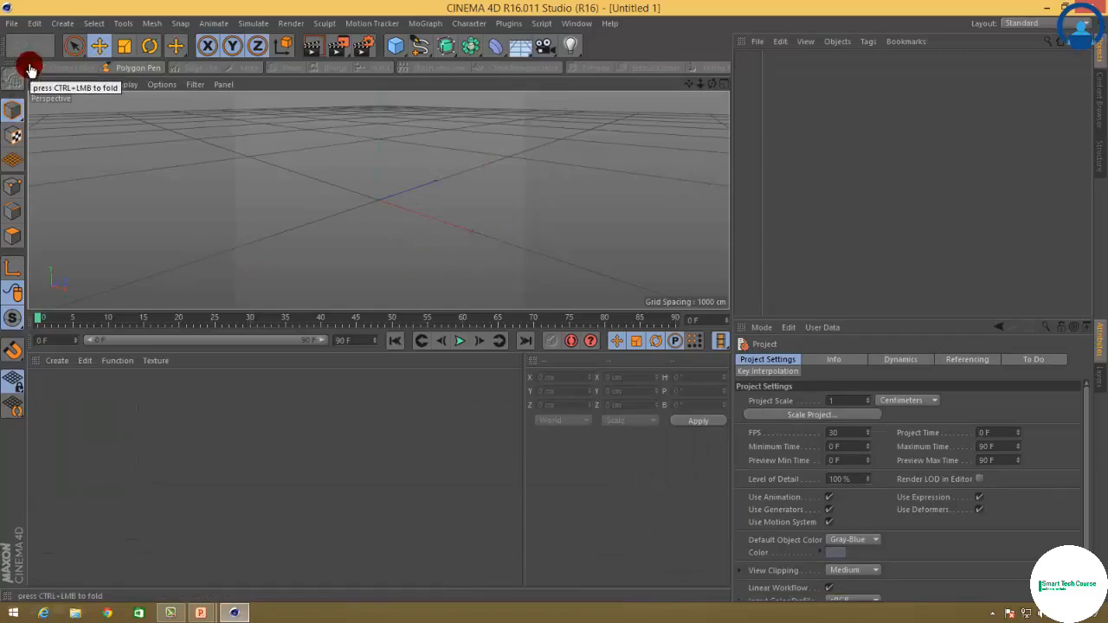
Undock the Create Tools palette from above the viewport, resize its floating window and close it.
right_click(29, 67)
left_click(58, 76)
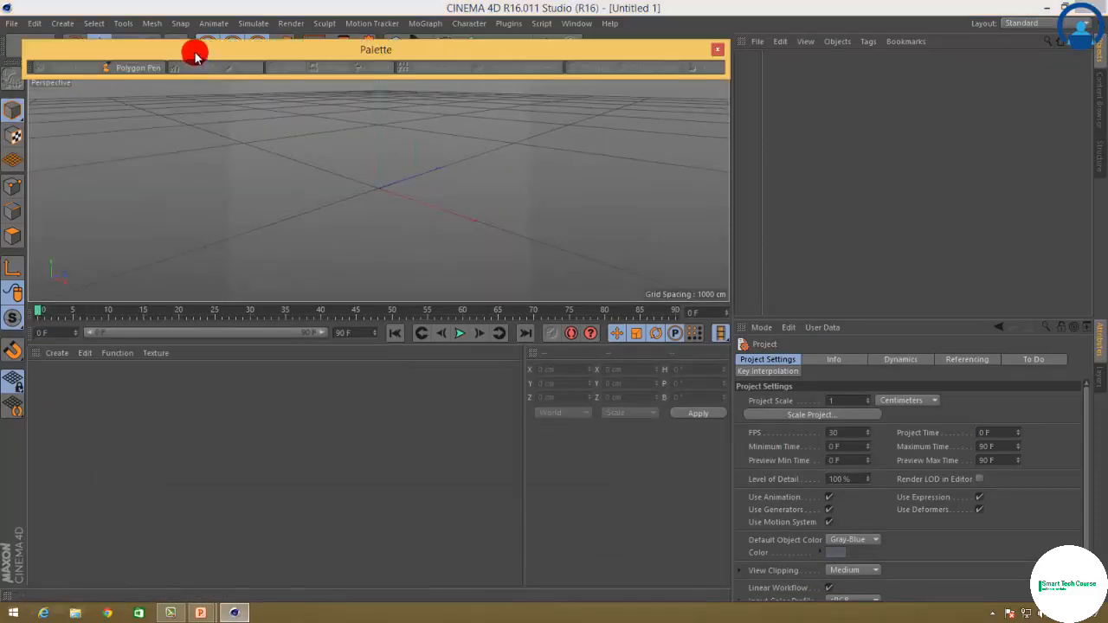
left_click_drag(194, 53, 364, 270)
left_click_drag(871, 251, 594, 408)
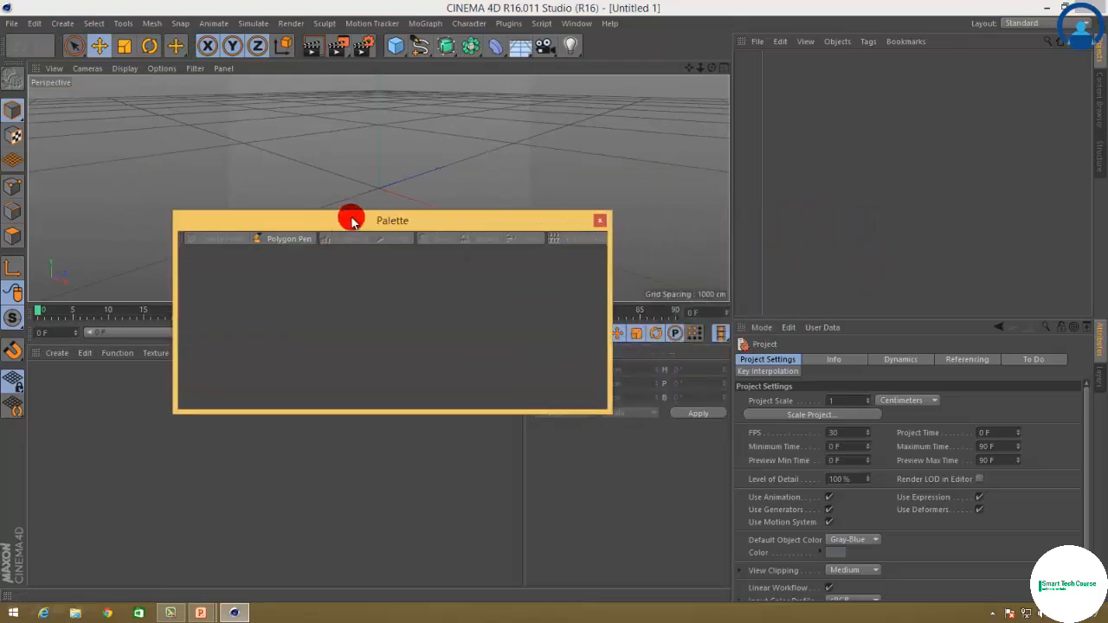
left_click_drag(353, 215, 416, 99)
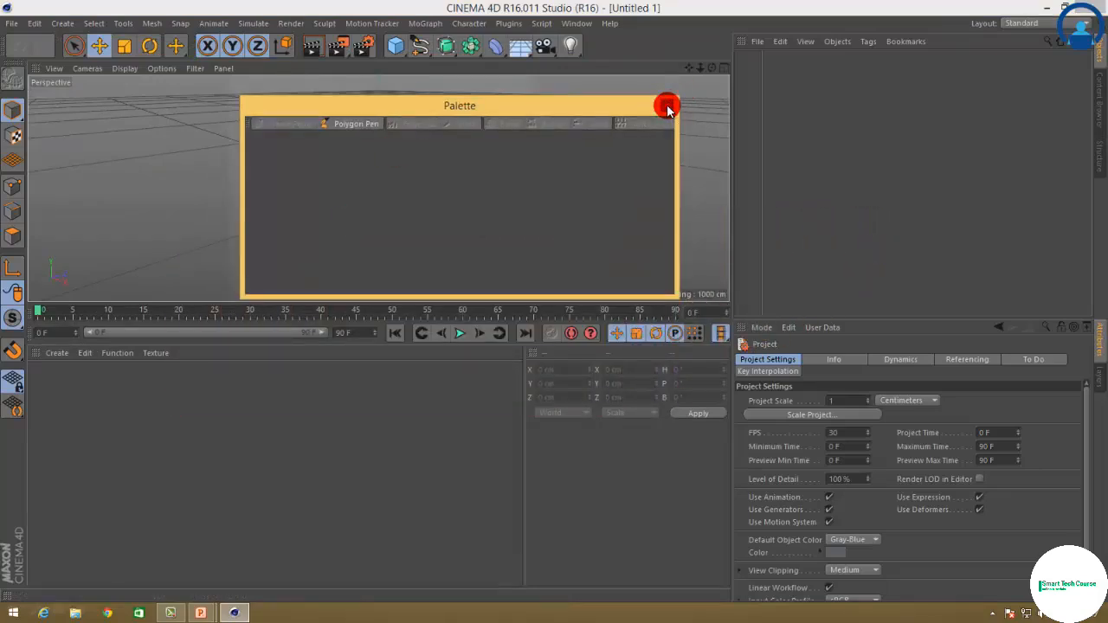
left_click(668, 106)
left_click(152, 24)
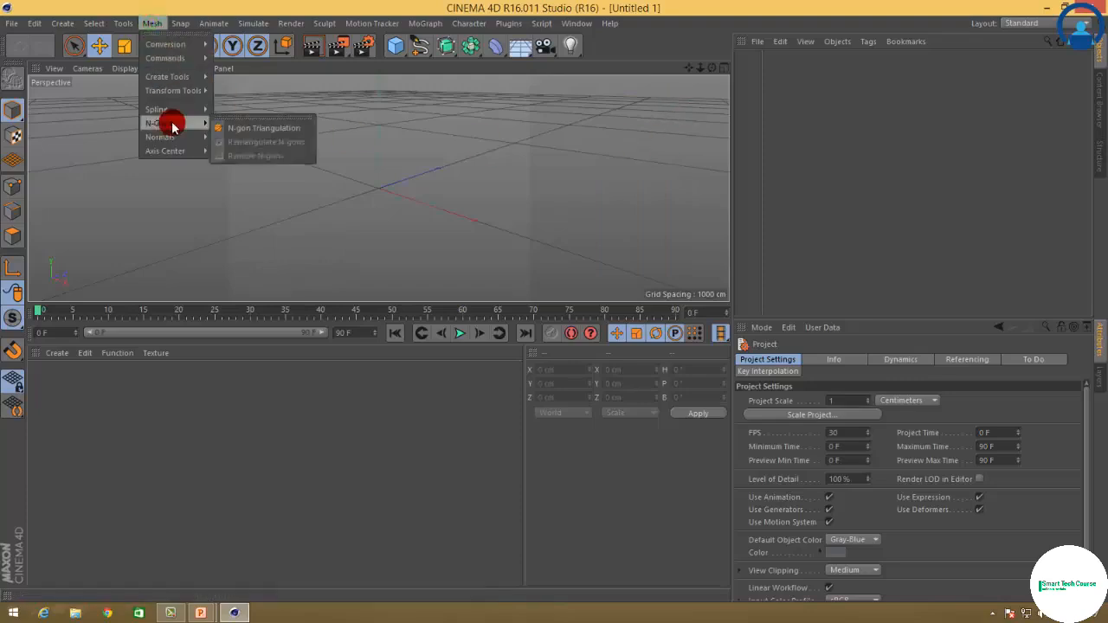
mouse_move(178, 77)
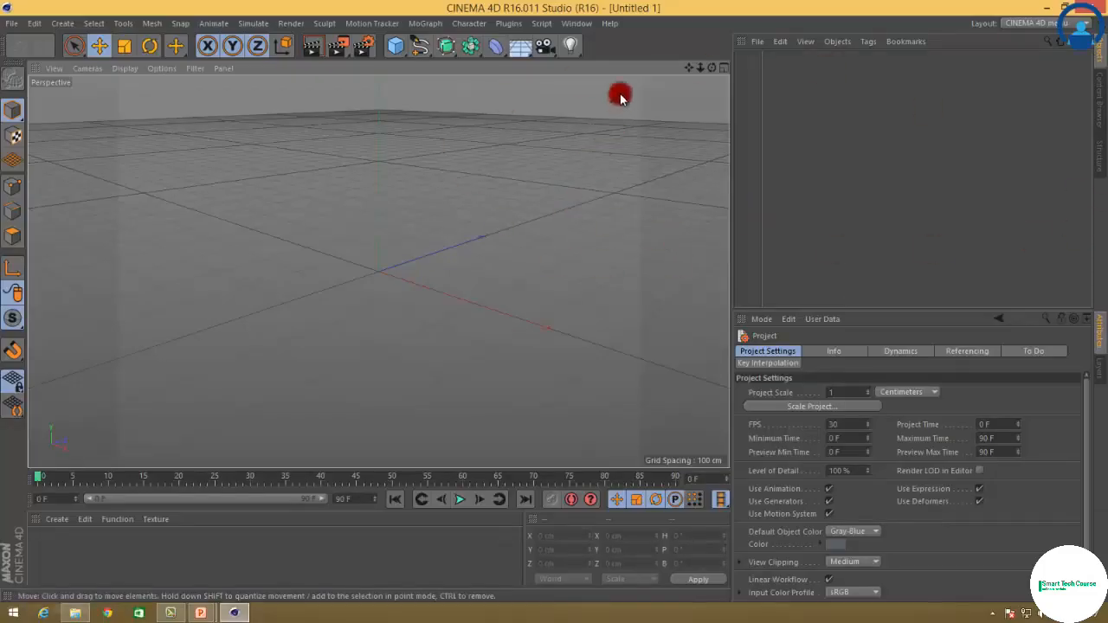
left_click(576, 23)
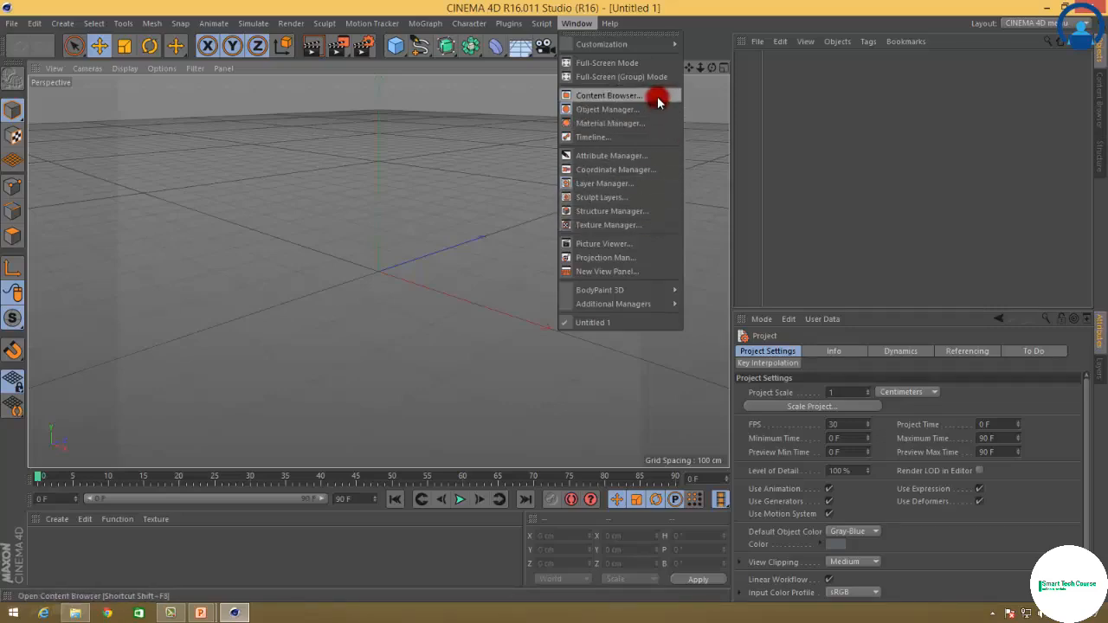
left_click(807, 109)
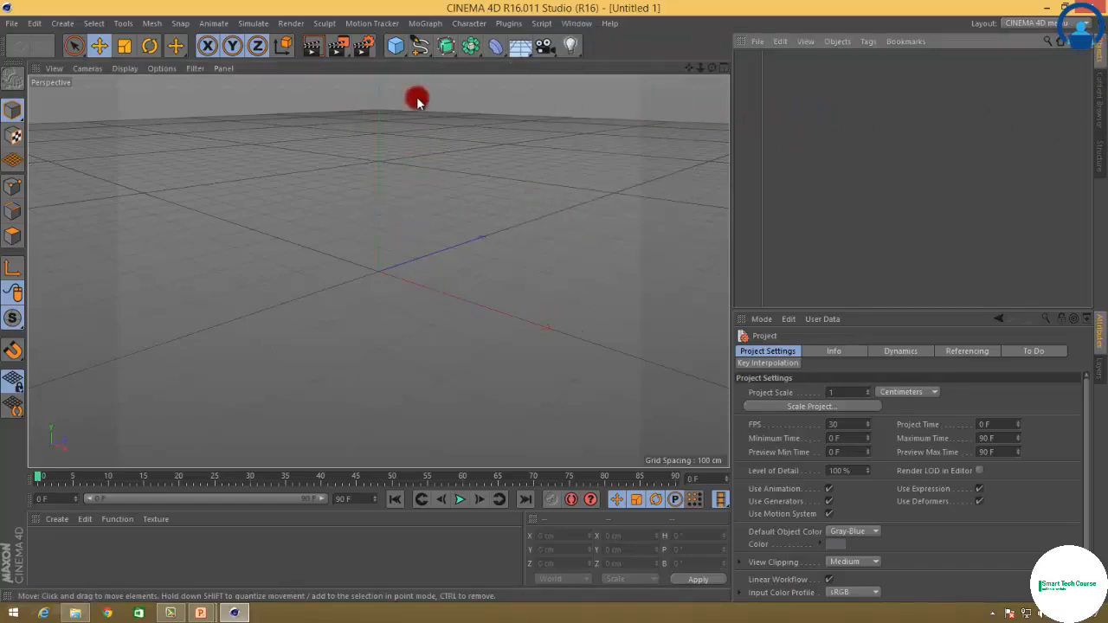
Add a Cube primitive to the scene.
left_click(396, 45)
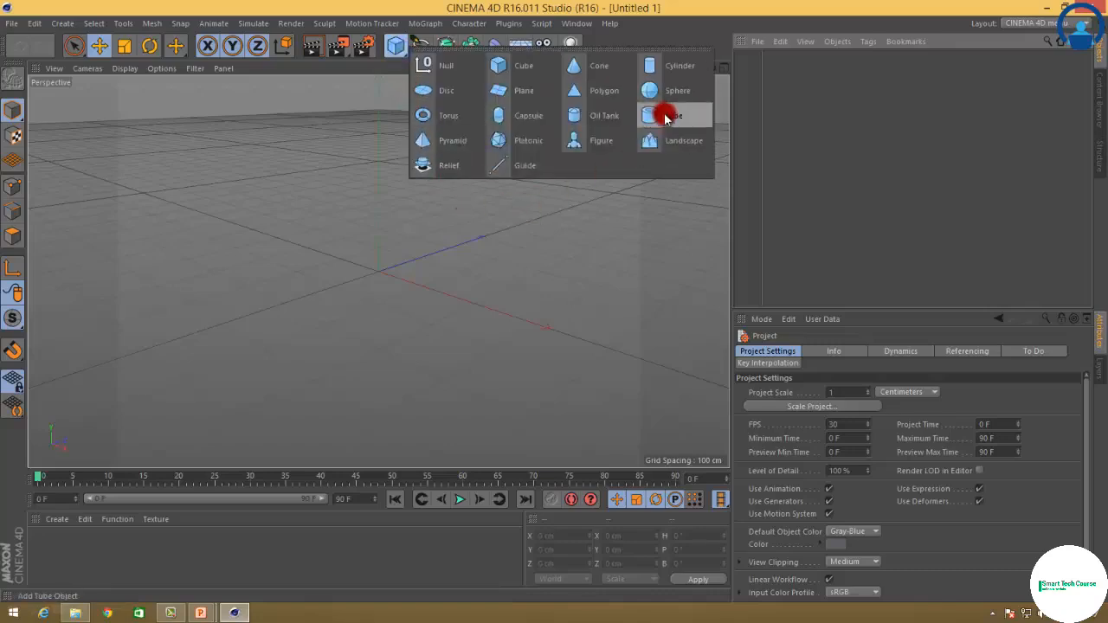
left_click(507, 64)
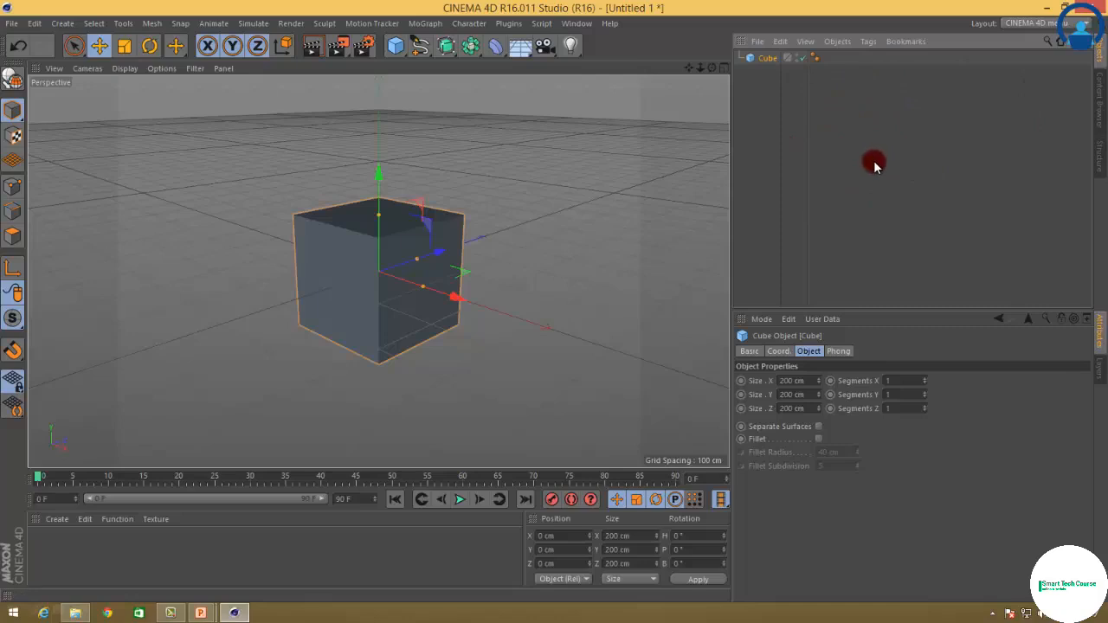
Open a second Objects manager window, widen and reposition it over the viewport's edge, and close it.
left_click(1087, 44)
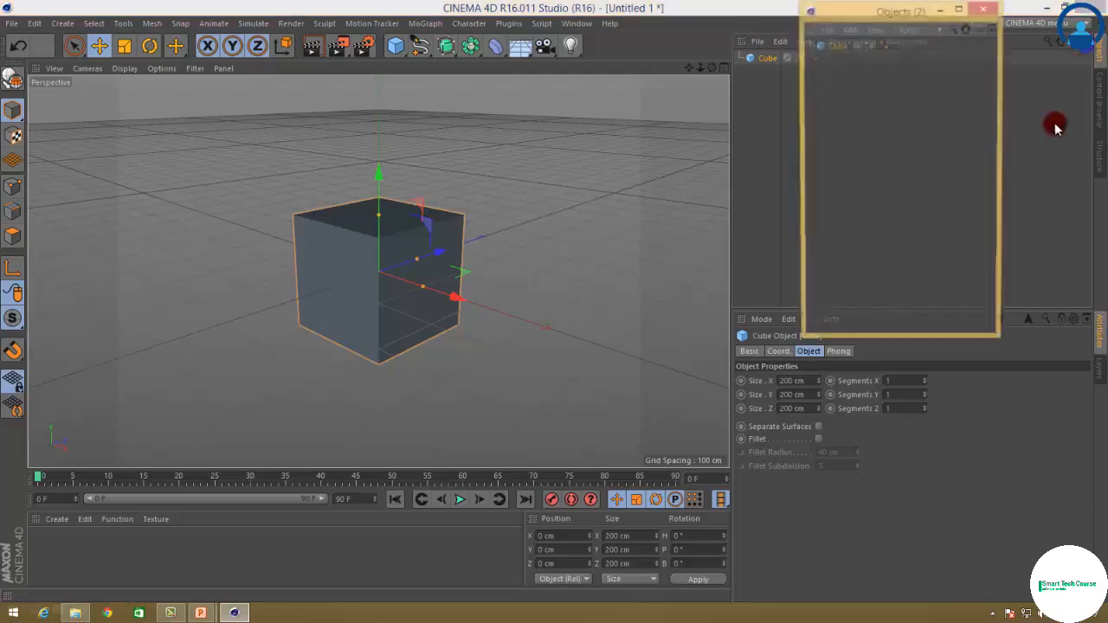
left_click_drag(835, 12, 727, 143)
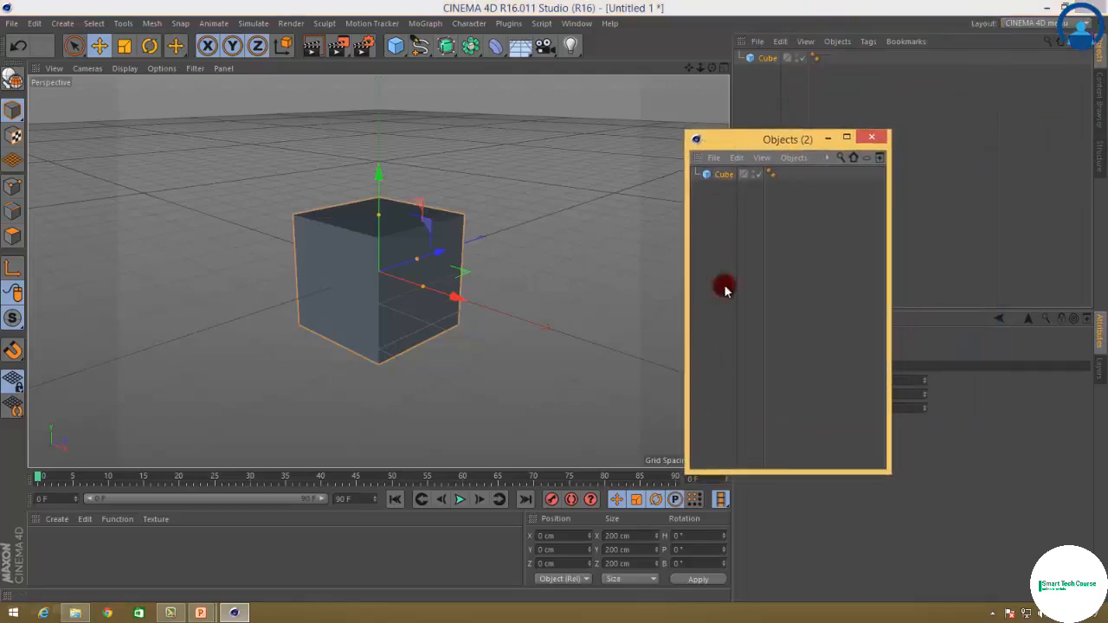
left_click_drag(896, 234, 1004, 235)
left_click_drag(817, 144, 817, 177)
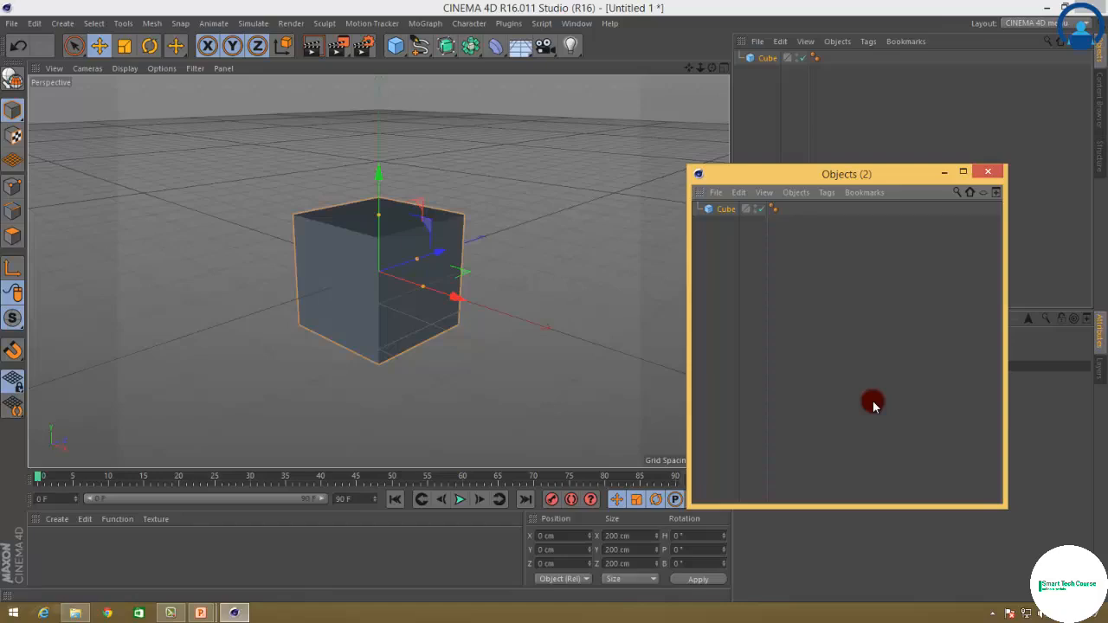
left_click(988, 172)
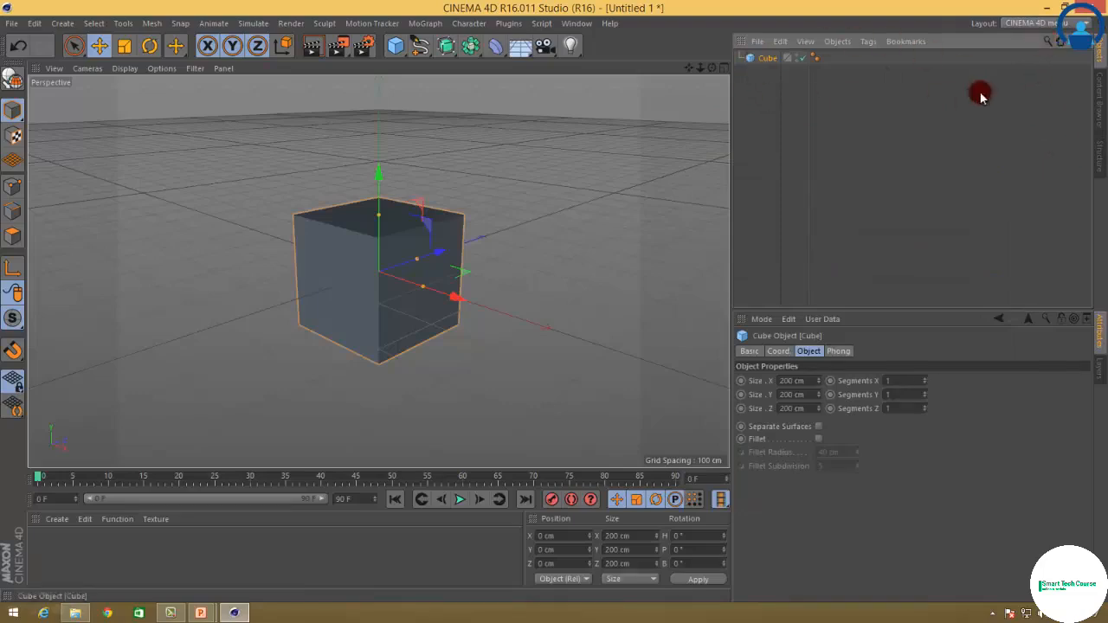
Show the search bar in the Object manager.
left_click(1049, 43)
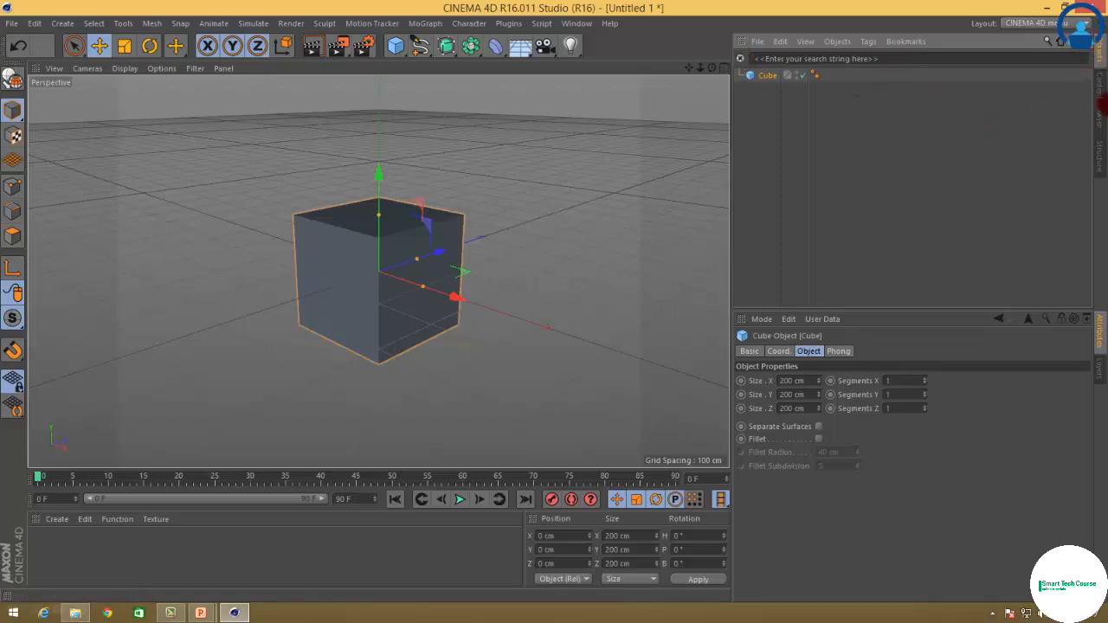
left_click(576, 23)
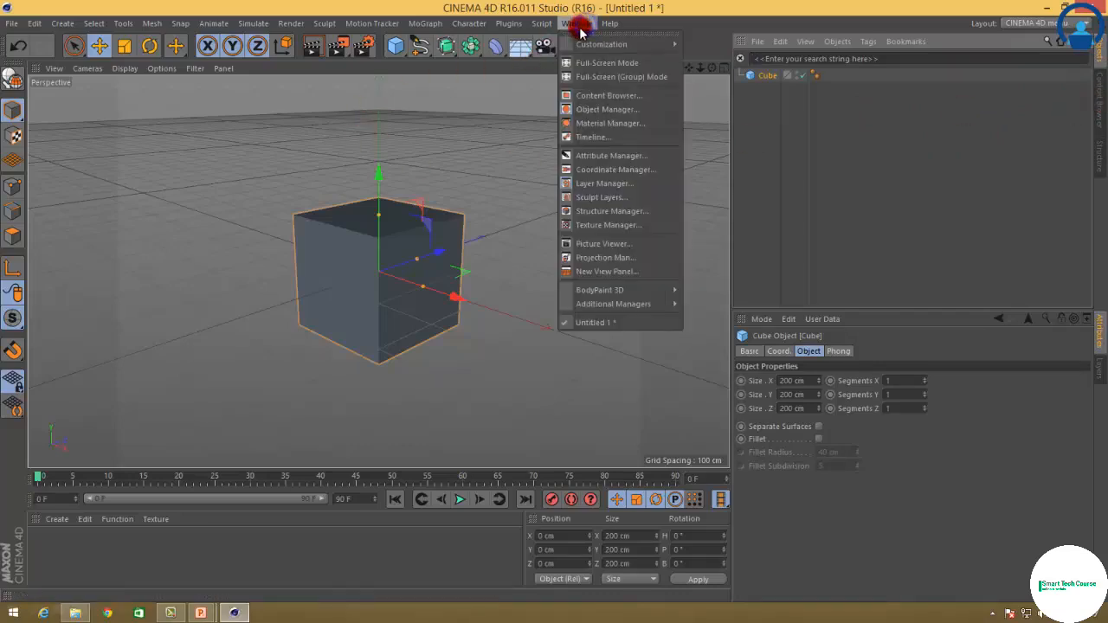
left_click(1100, 97)
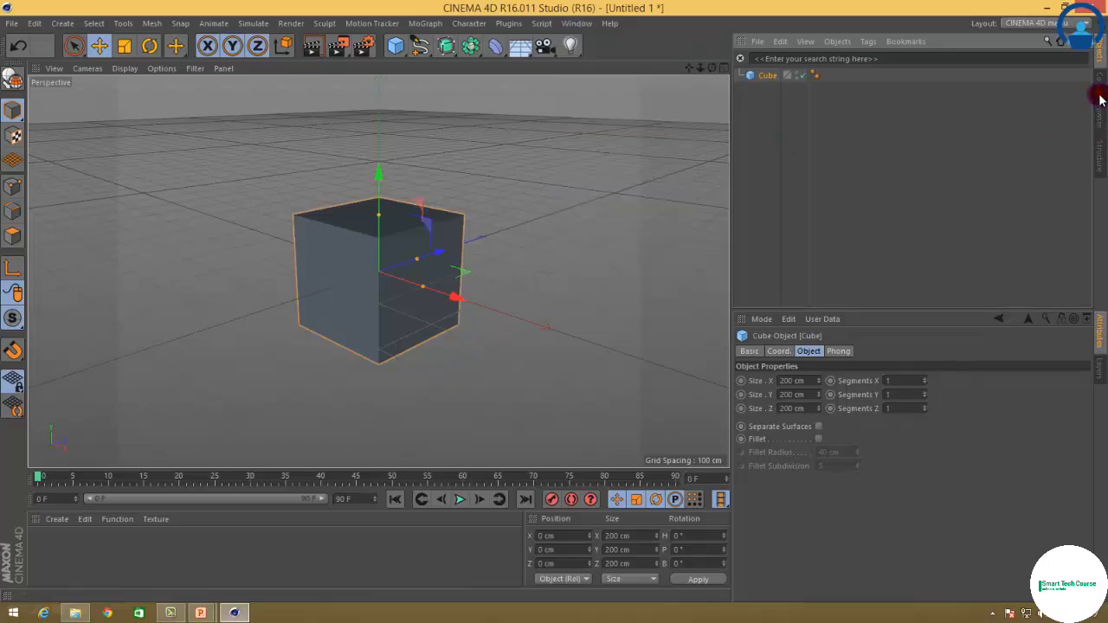
Switch to the Content Browser, look at the drives under Computer, and return to its top level.
left_click(1100, 98)
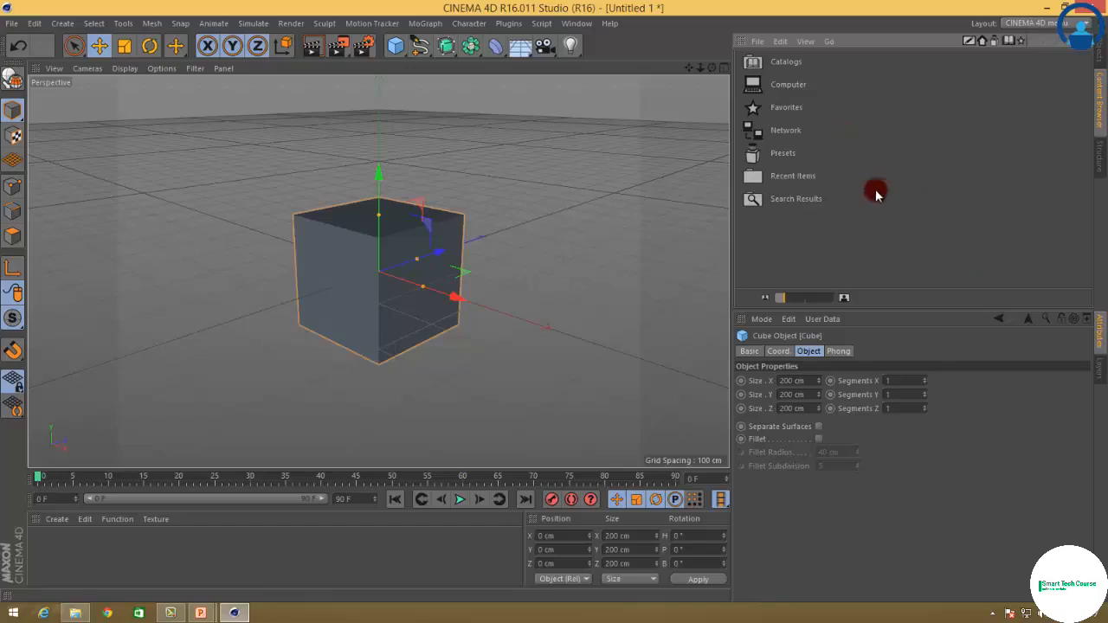
double_click(784, 87)
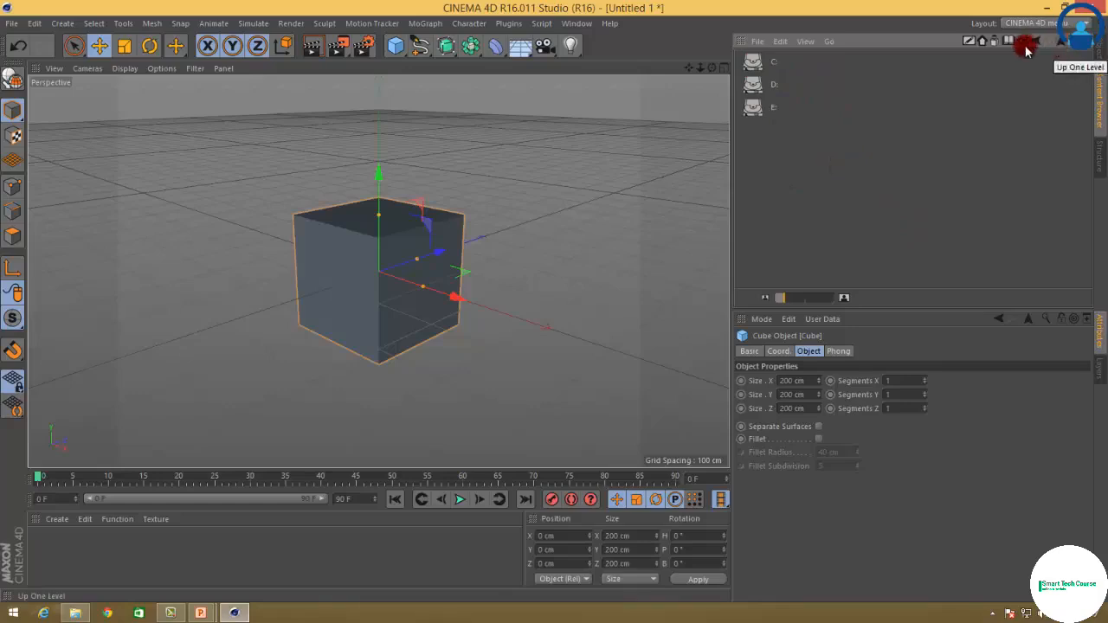
left_click(1036, 41)
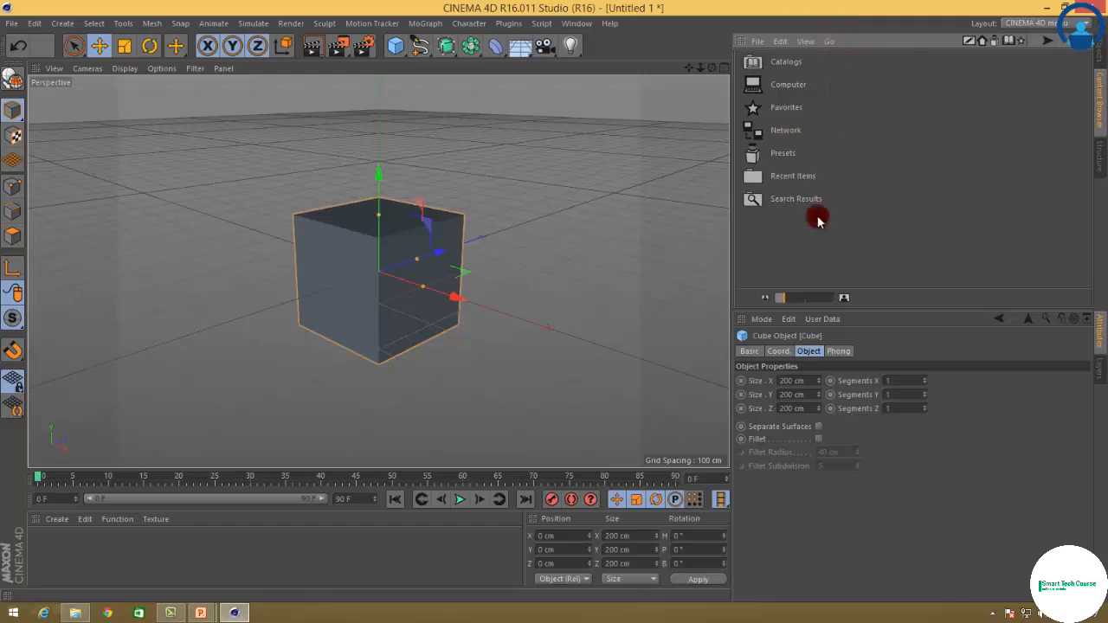
Add the Spiral Staircase - Modular.1 preset to the scene from the Staircases - Modular folder in Studio's 3D Objects.
left_click(787, 154)
double_click(786, 153)
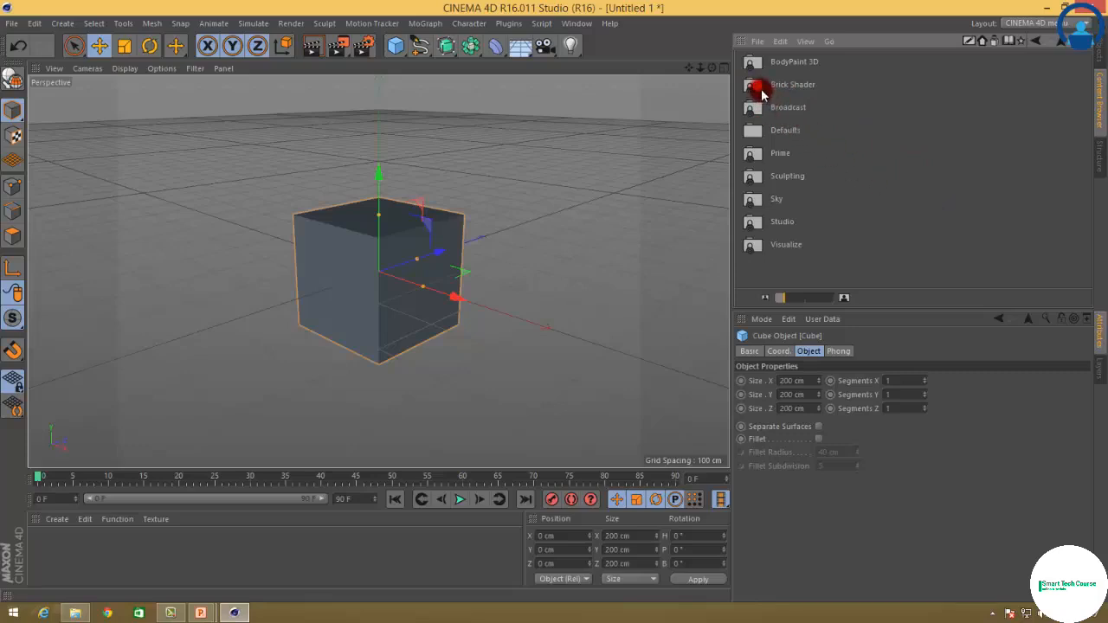
left_click(793, 64)
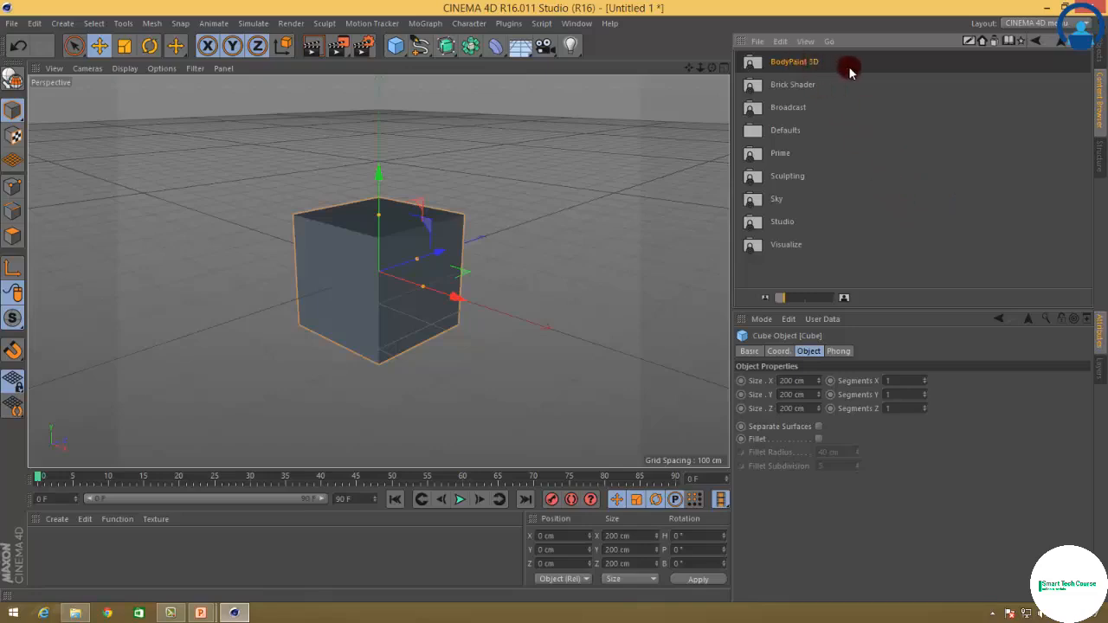
double_click(784, 224)
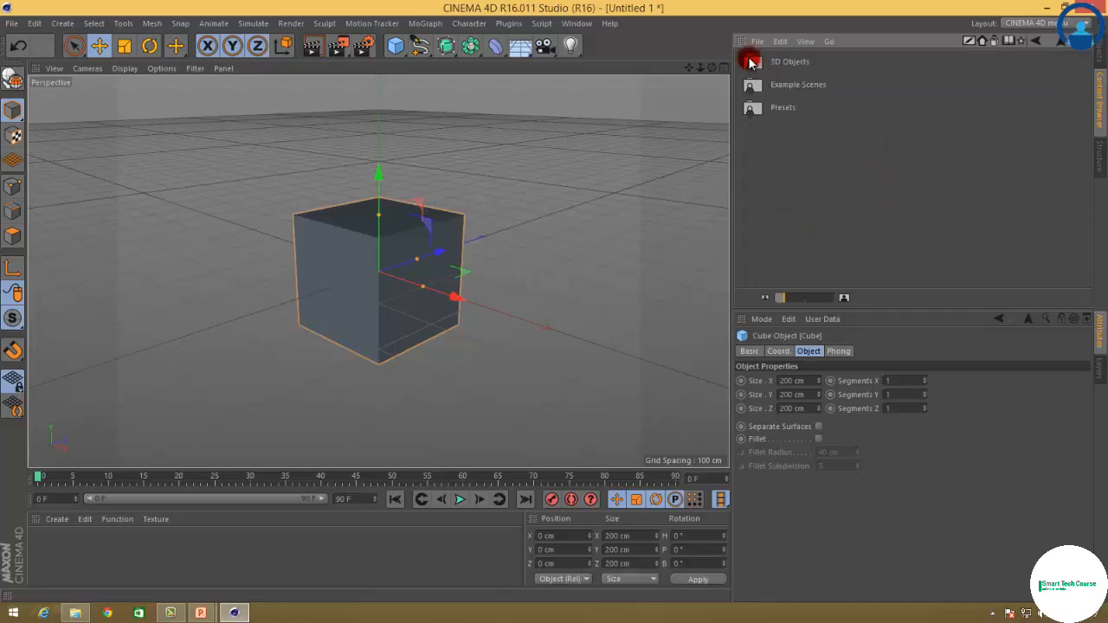
double_click(785, 63)
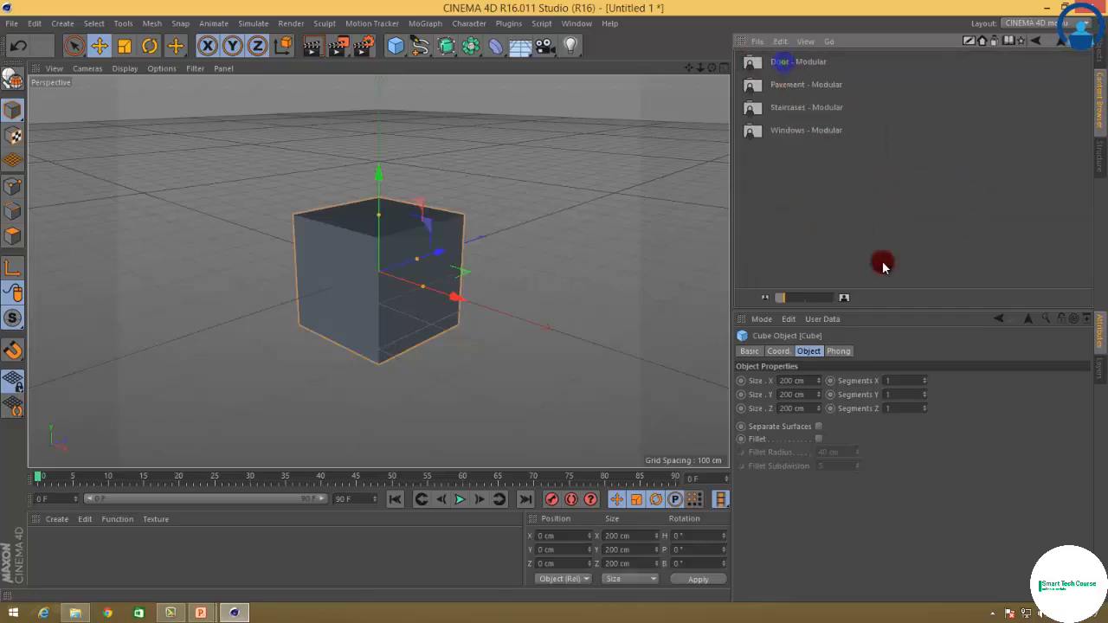
double_click(783, 106)
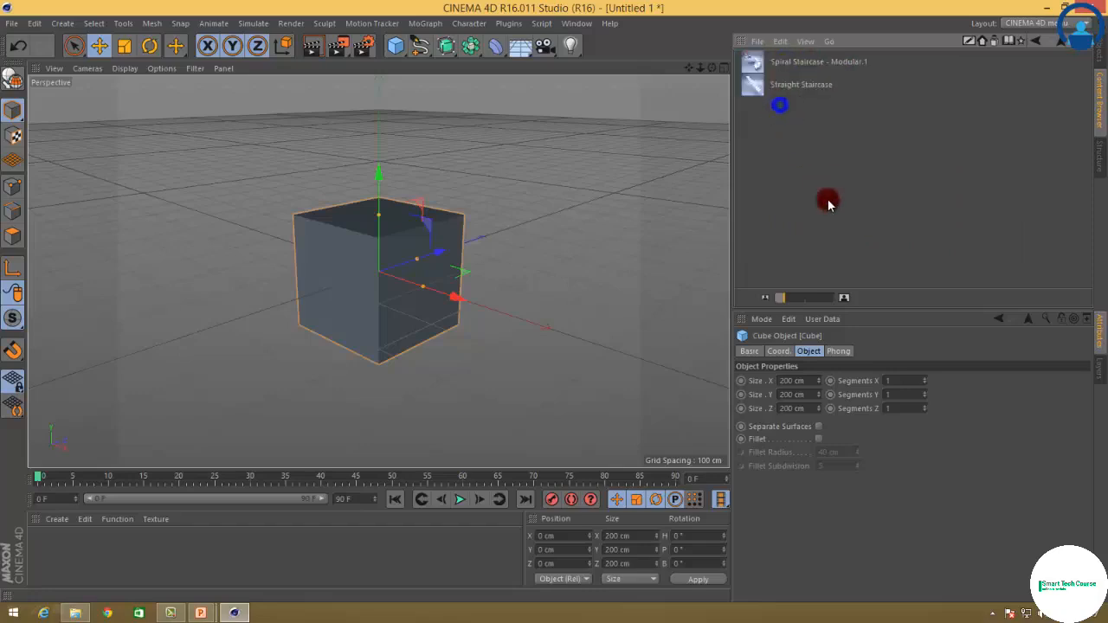
double_click(782, 61)
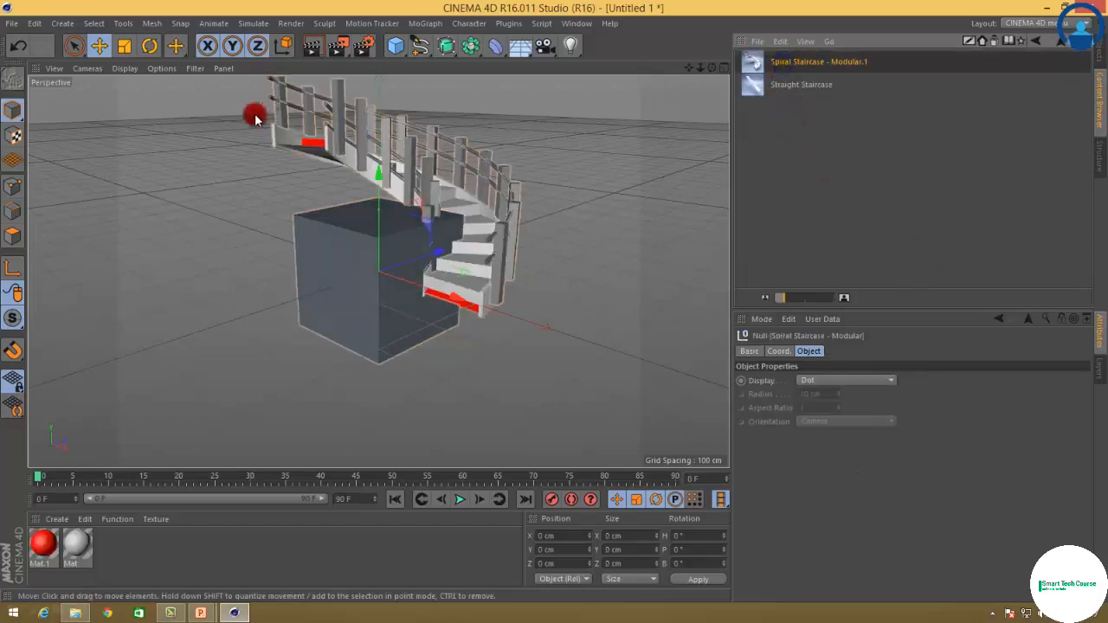
Browse to the Character Examples folder within Studio's Example Scenes.
left_click(983, 42)
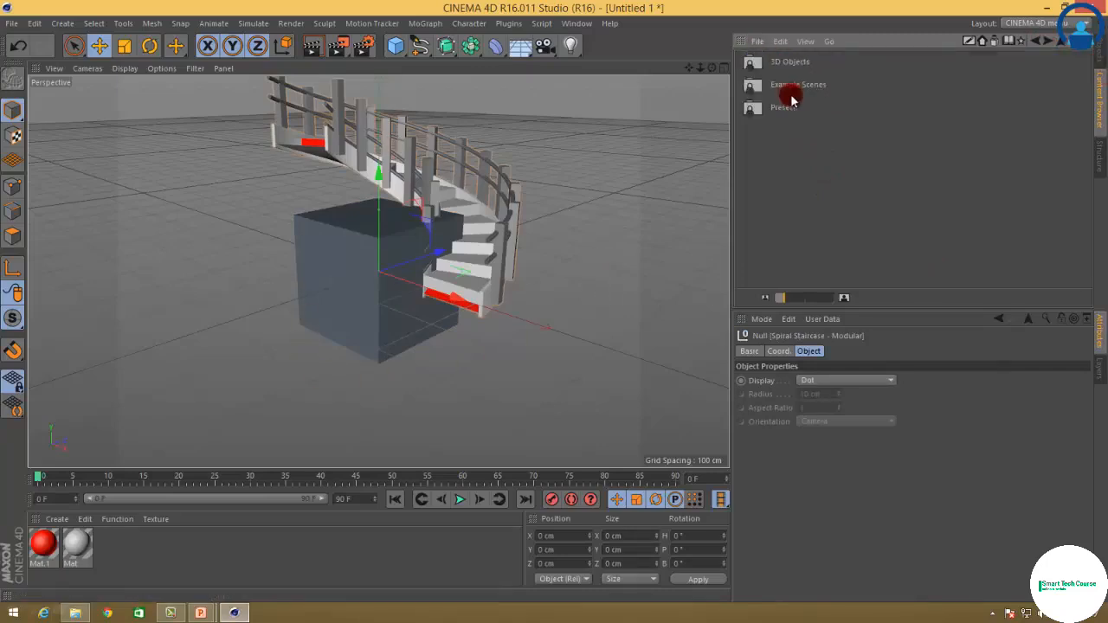
double_click(792, 85)
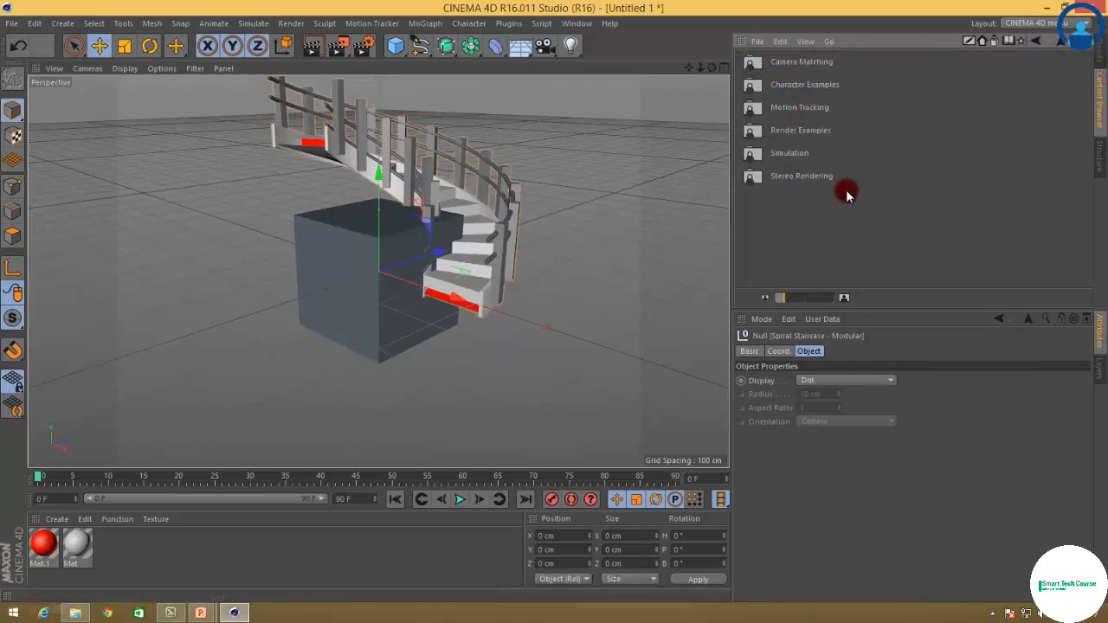
double_click(808, 84)
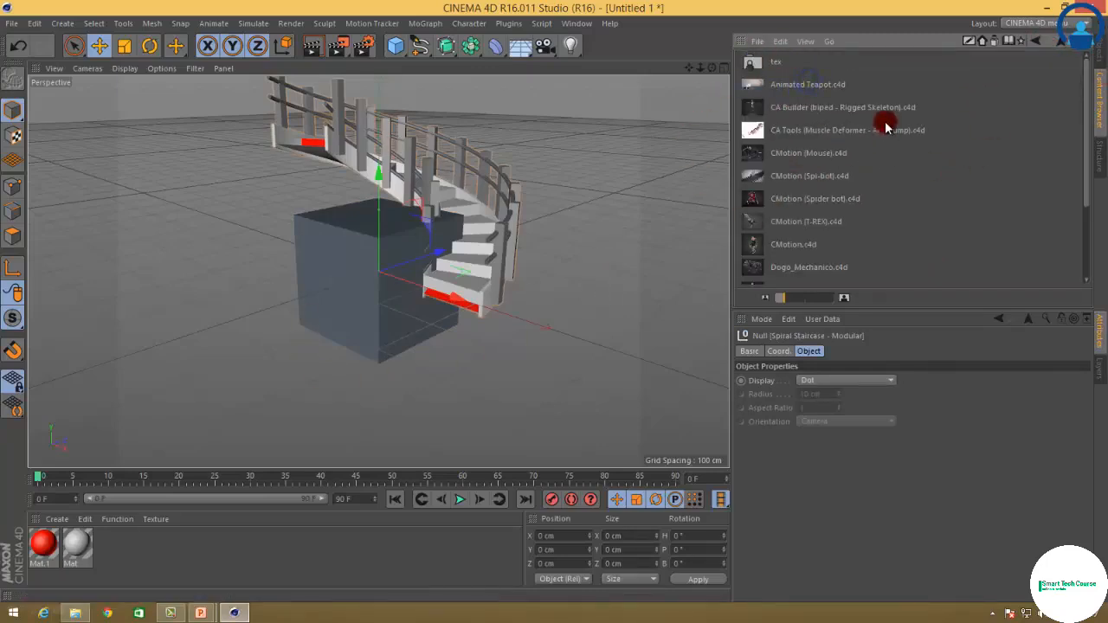
Close all open projects without saving the changes.
left_click(11, 24)
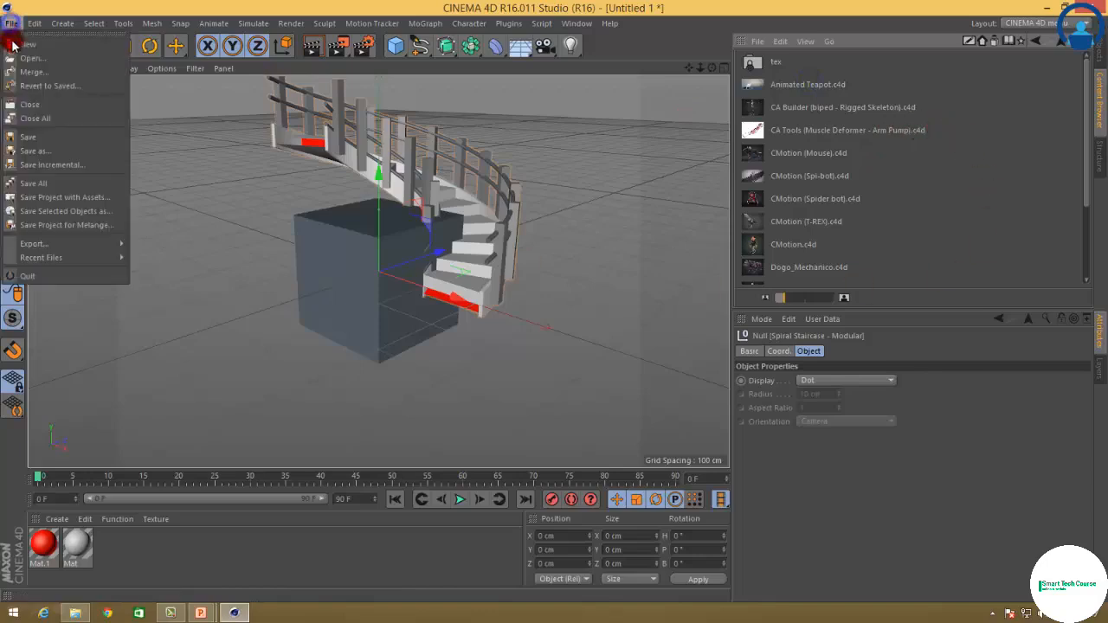
left_click(46, 122)
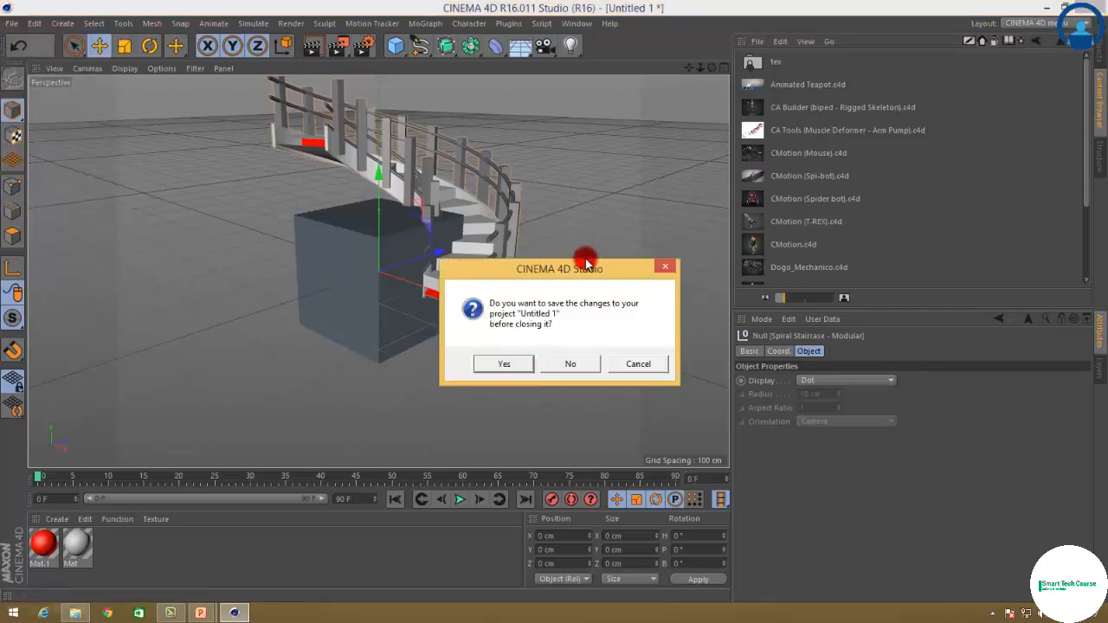
left_click(581, 365)
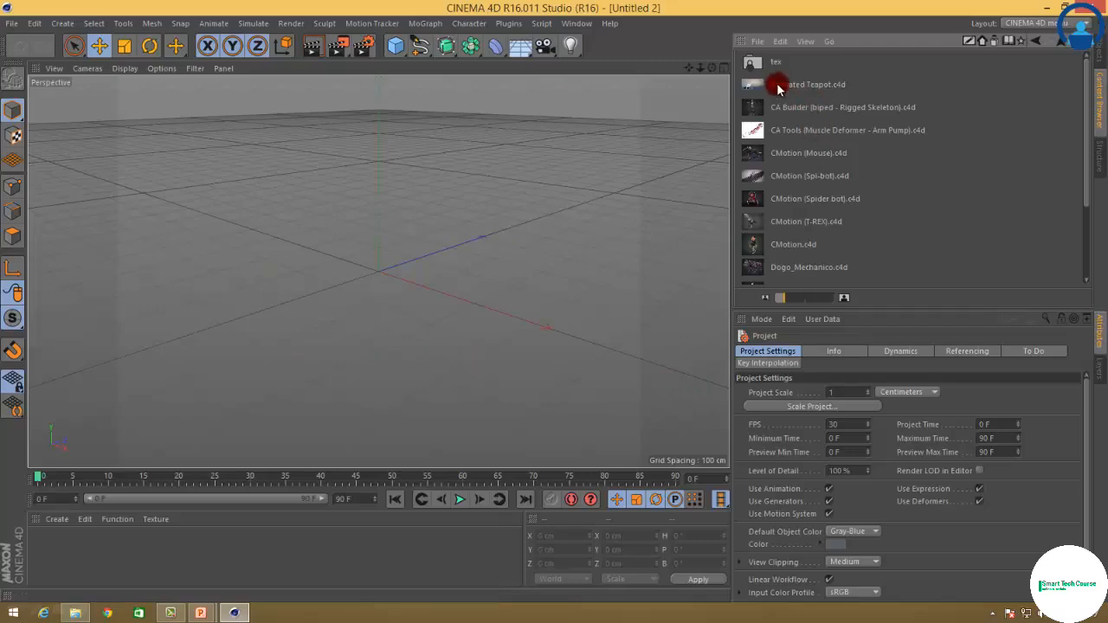
Open the Animated Teapot.c4d example scene and play its animation, and open the CMotion (Mouse).c4d scene.
double_click(808, 84)
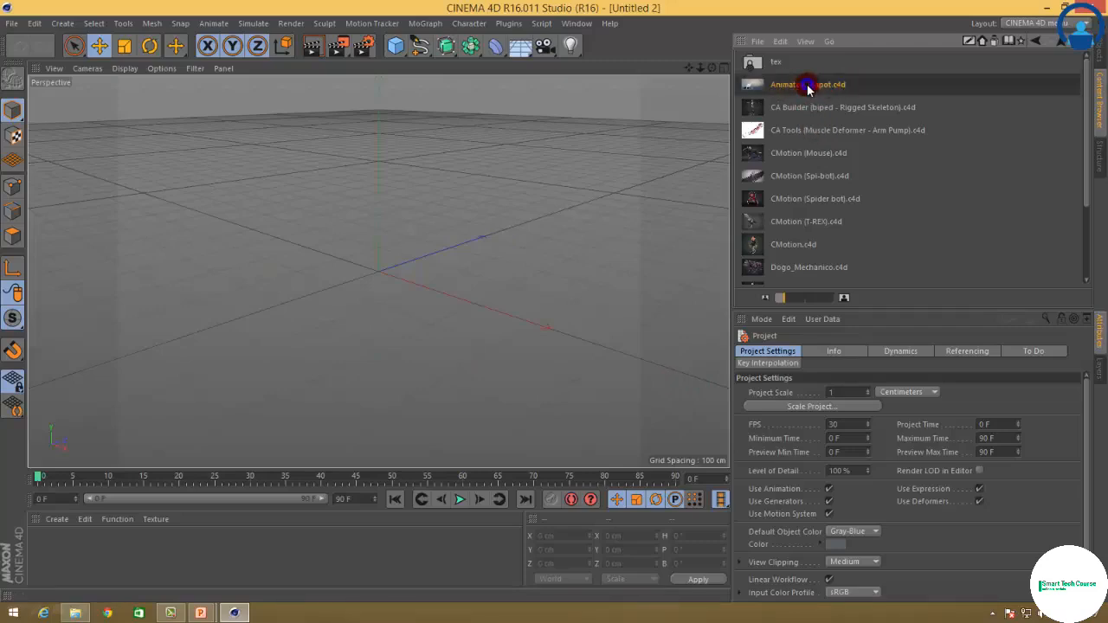
key("F8")
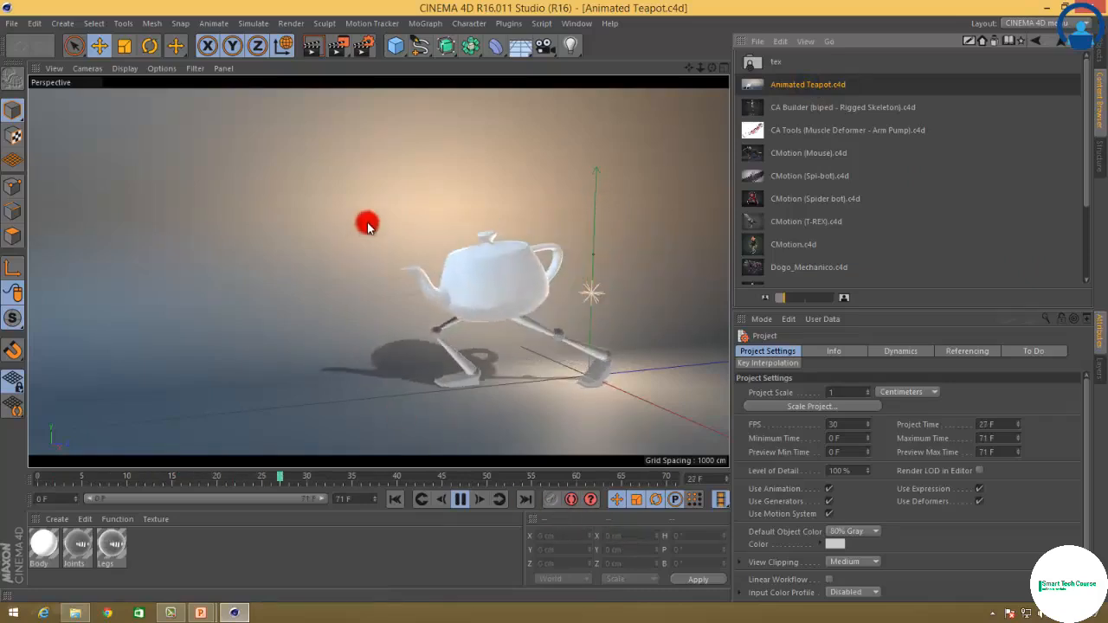
left_click(783, 154)
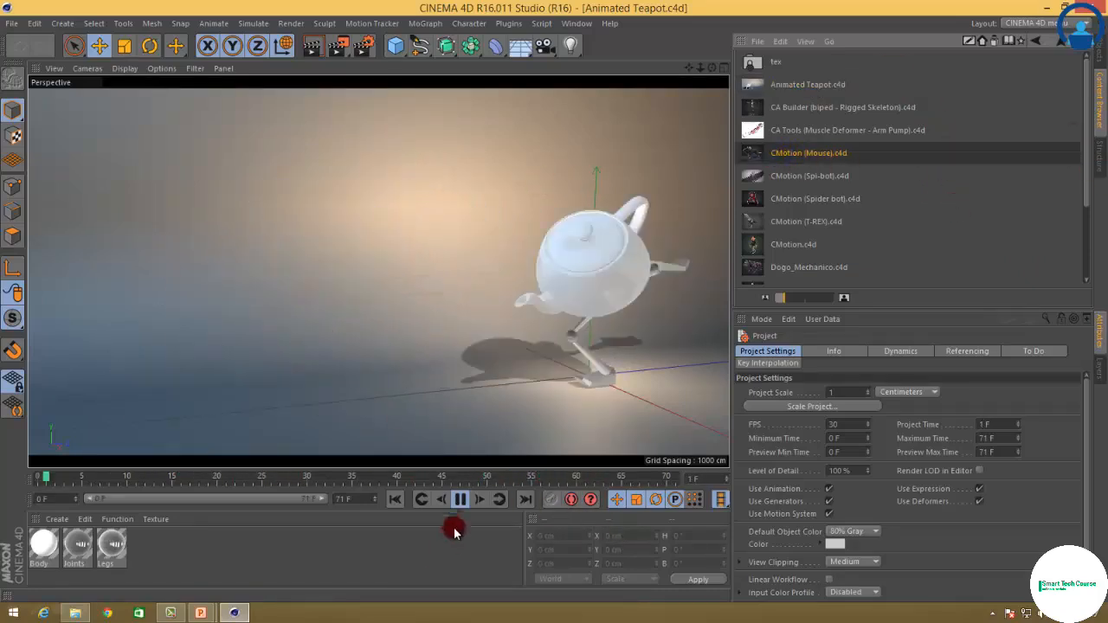
double_click(786, 157)
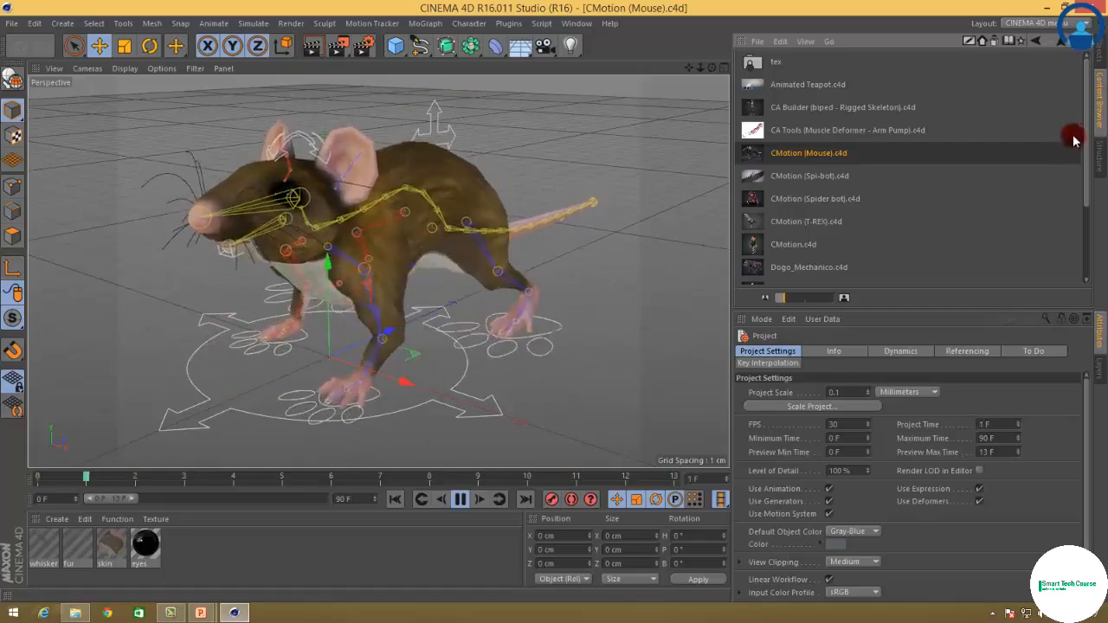
Browse the Render Examples' 02 Renders folder, view Grapes.jpg, and return to the Studio folder.
left_click_drag(1087, 115, 1087, 67)
left_click(1022, 48)
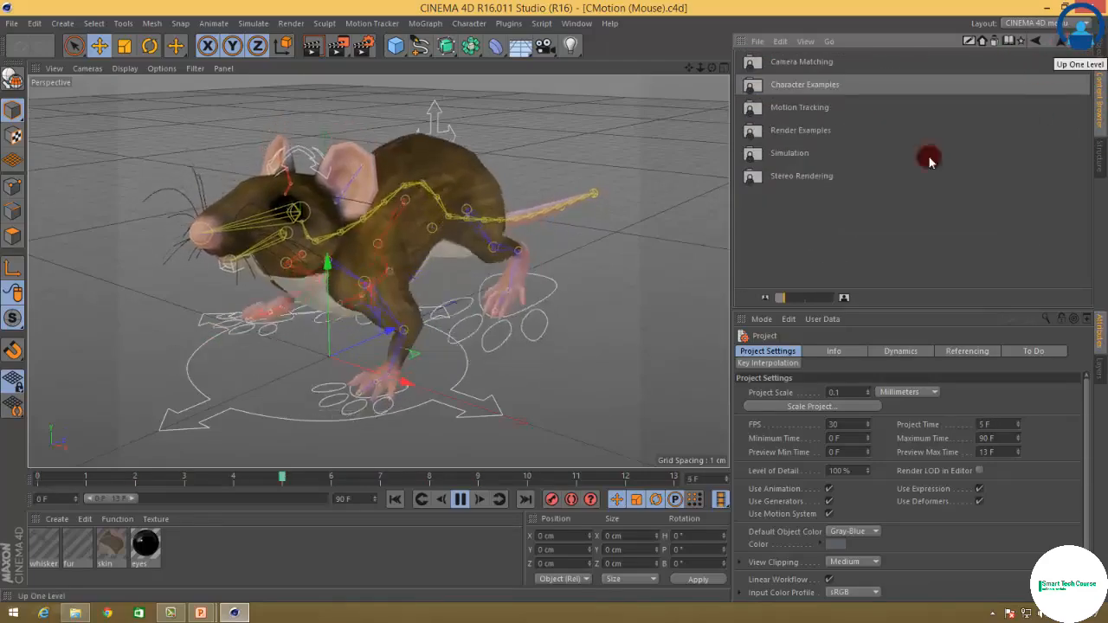
double_click(785, 130)
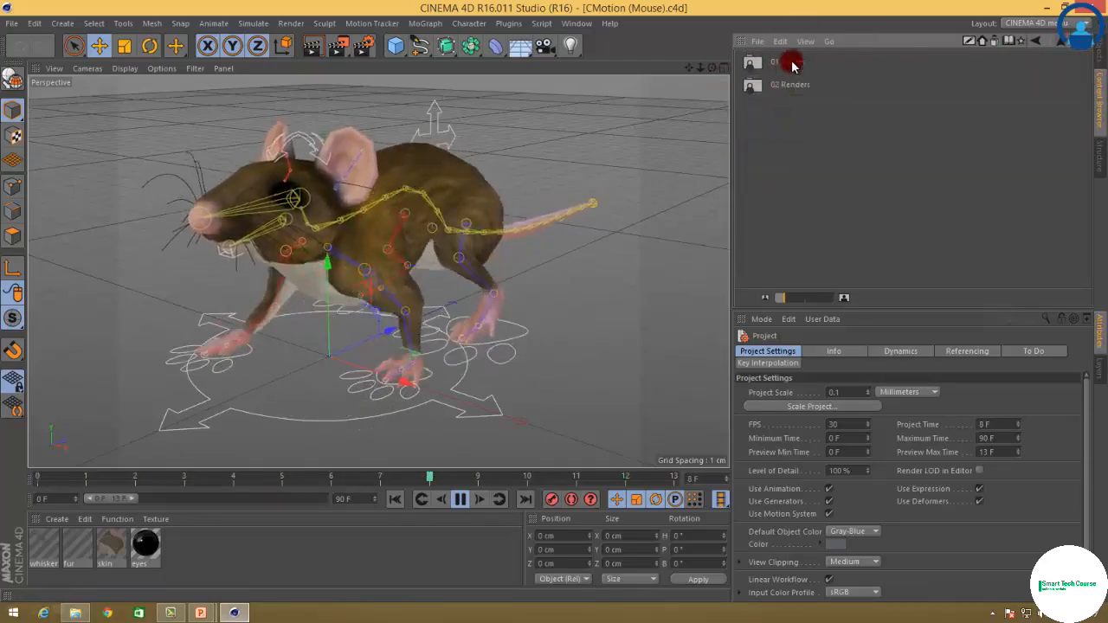
double_click(784, 84)
double_click(811, 157)
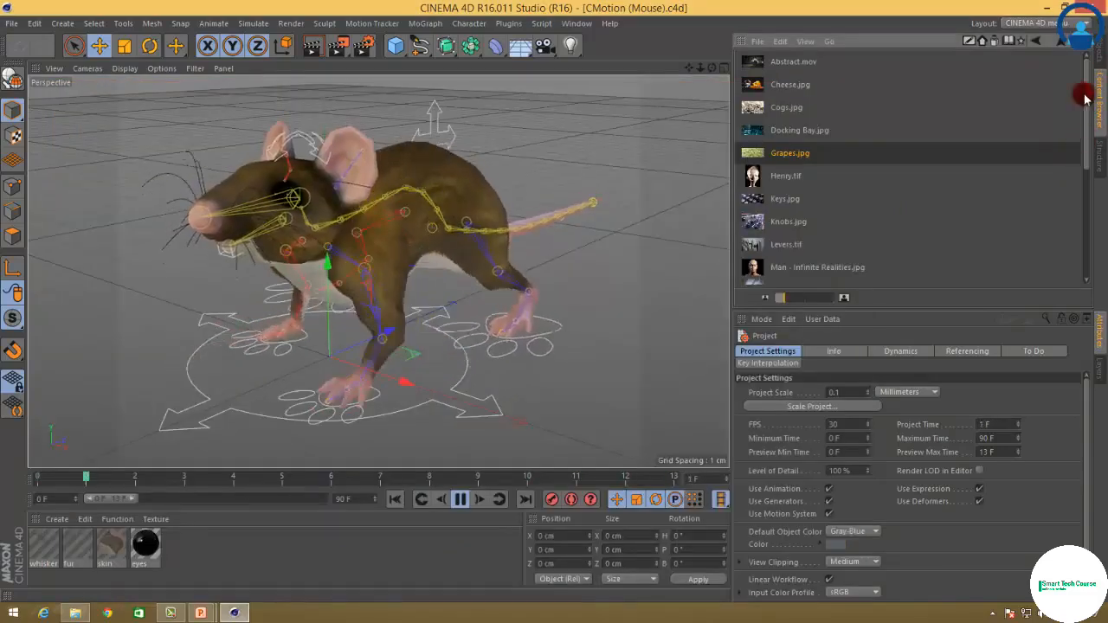
left_click(1063, 45)
left_click(1064, 45)
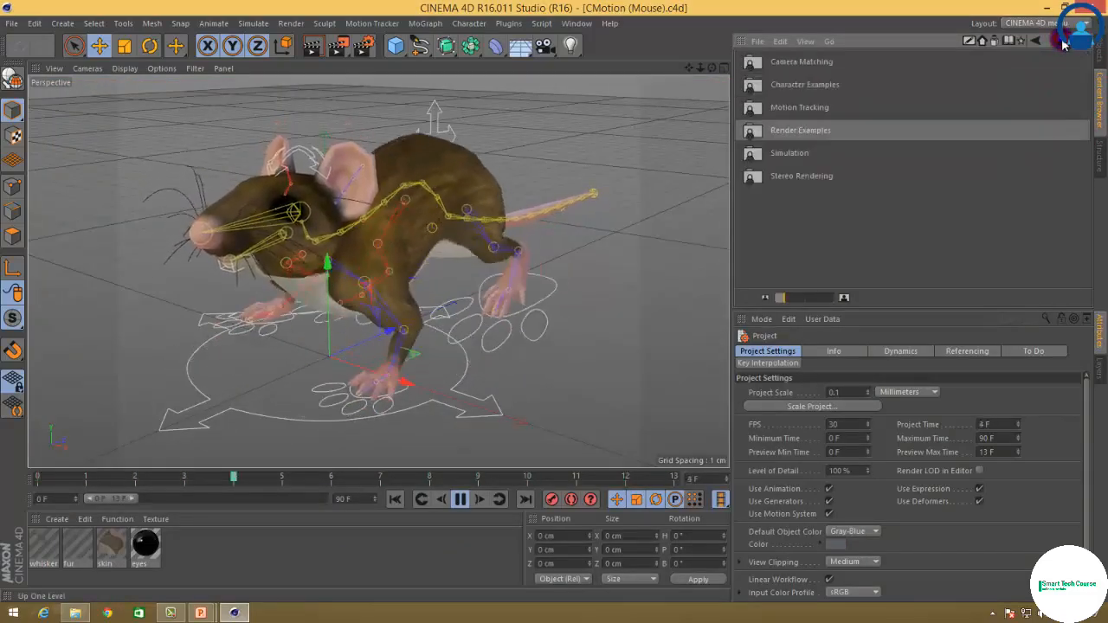
left_click(1064, 45)
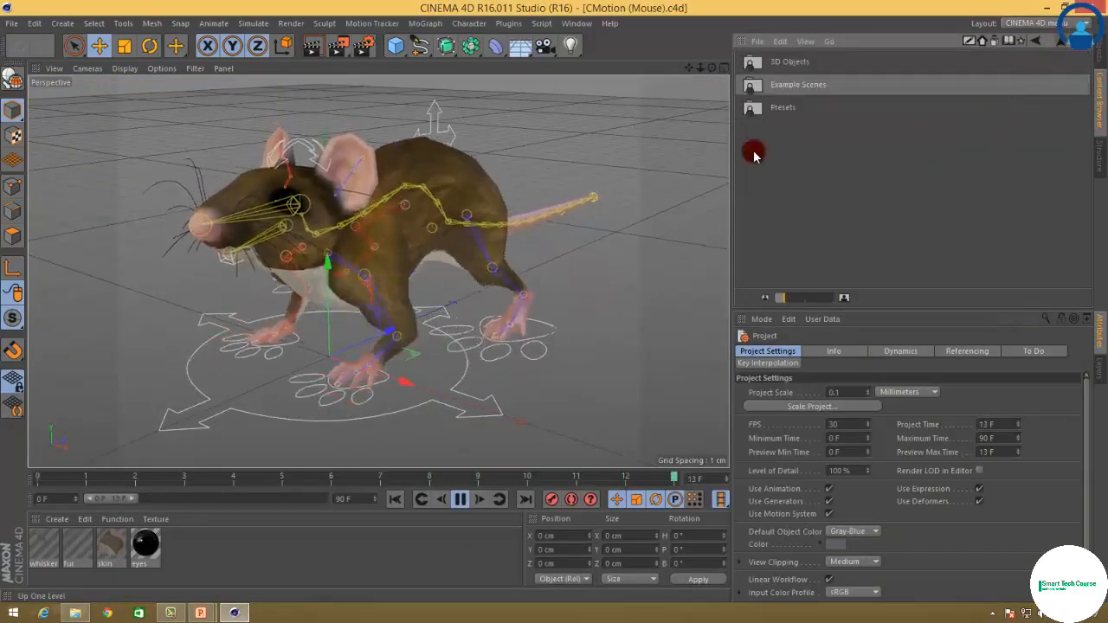
Browse Studio's Presets down to the Hair examples and return to the top Presets folder list.
double_click(762, 112)
double_click(797, 66)
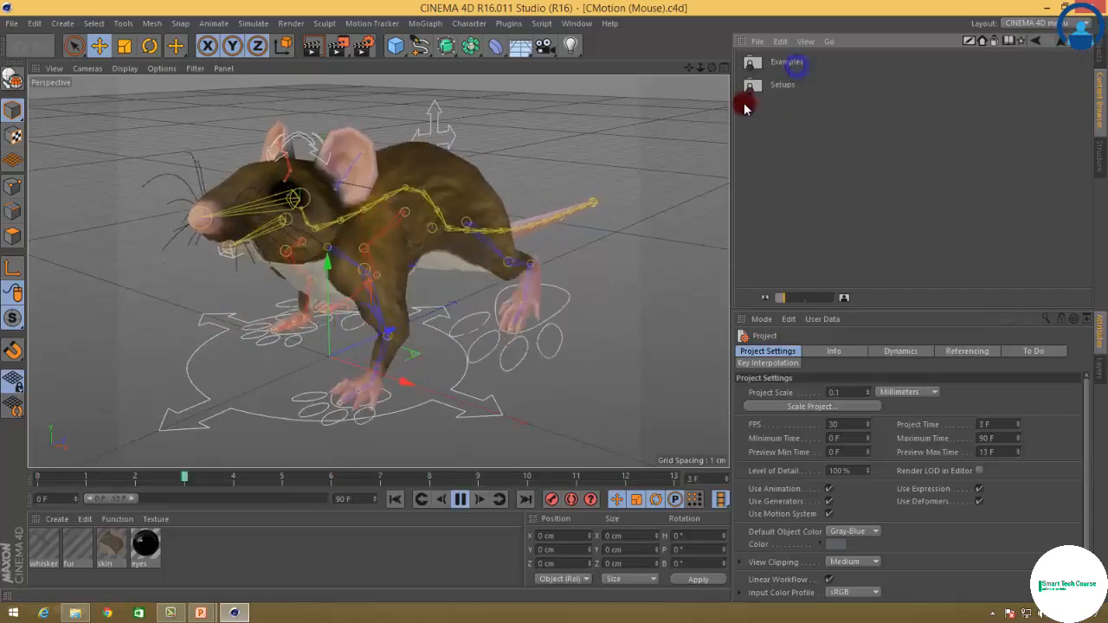
double_click(779, 67)
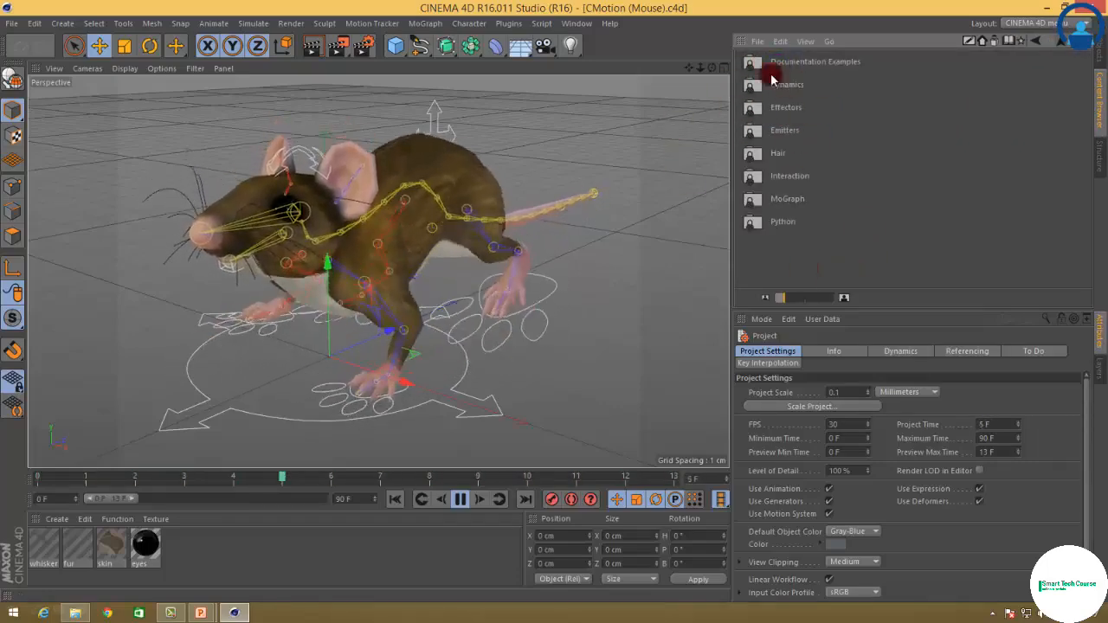
left_click(796, 156)
double_click(796, 156)
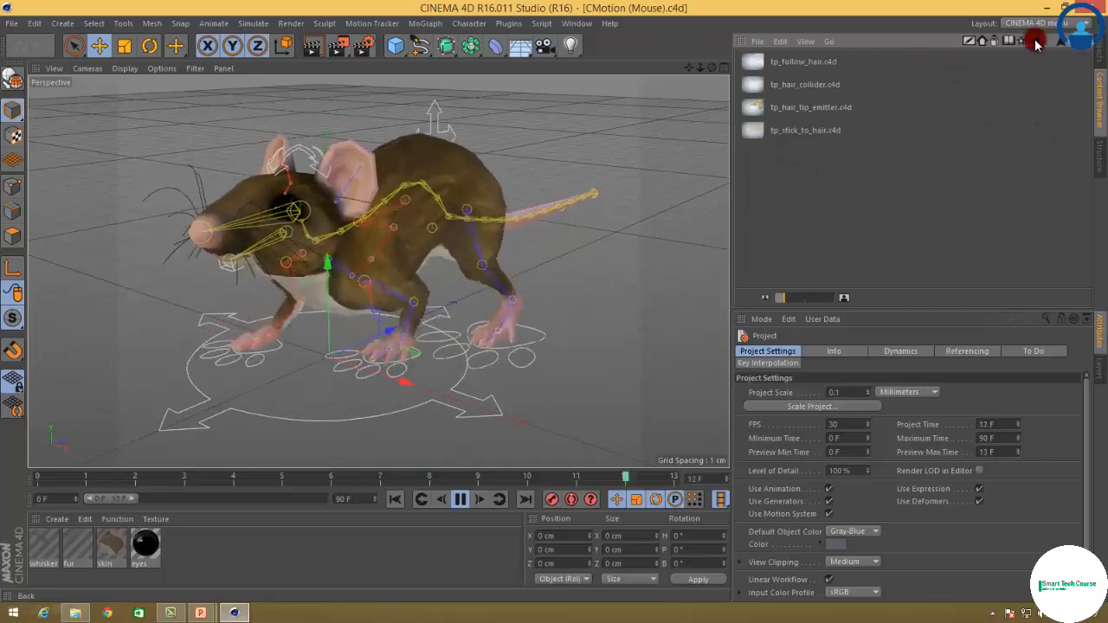
left_click(1061, 45)
left_click(1062, 45)
left_click(1062, 45)
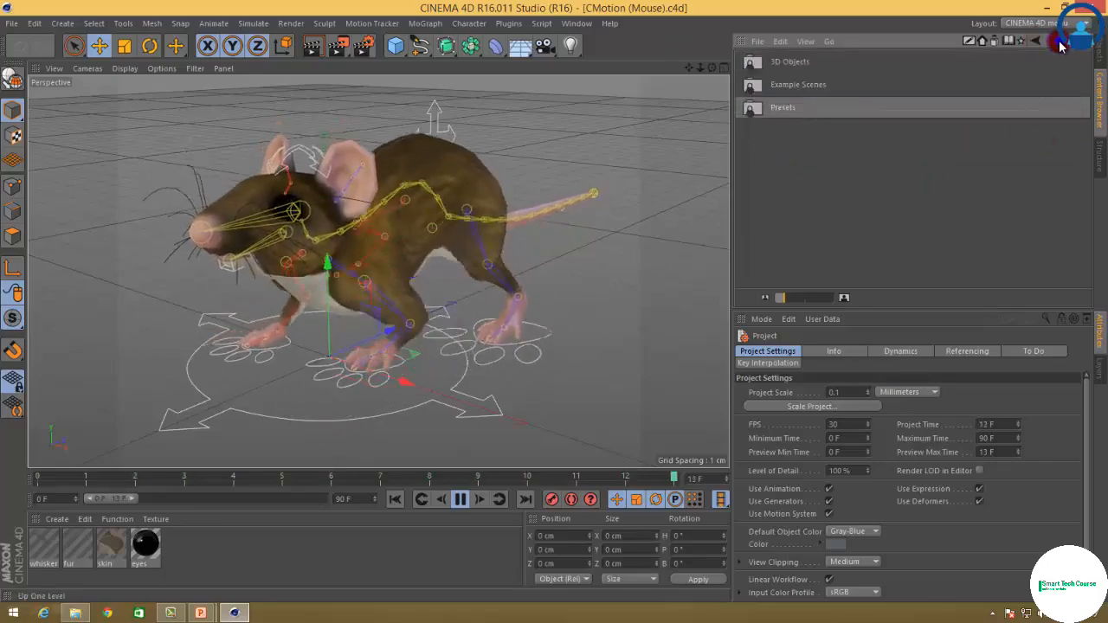
left_click(1062, 45)
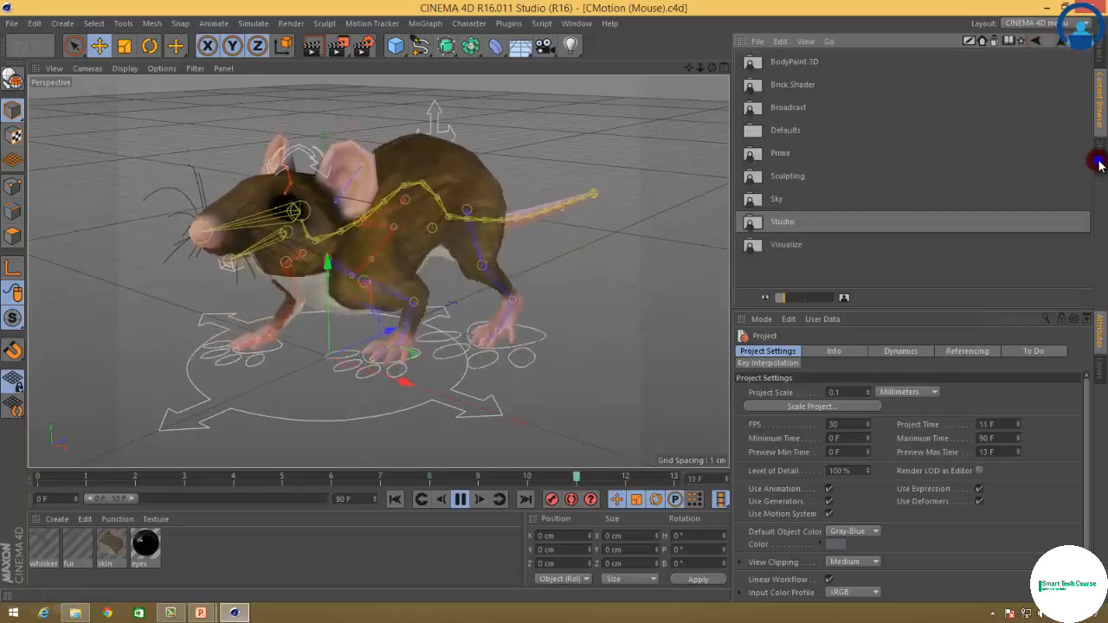
Switch from the Content Browser to the Structure manager.
left_click(1100, 165)
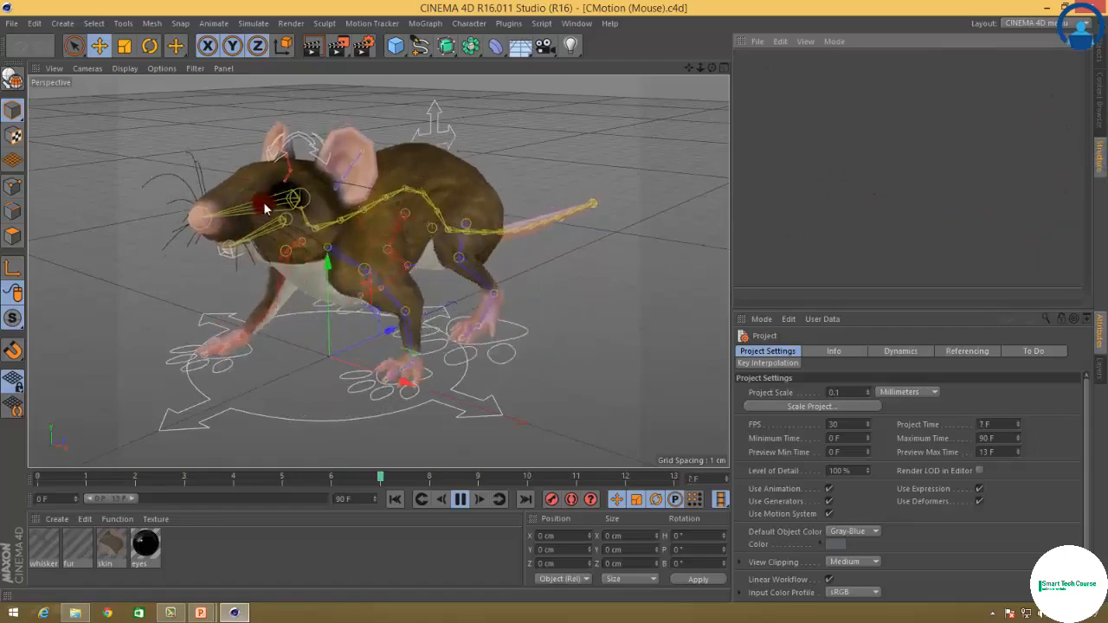
left_click(376, 206)
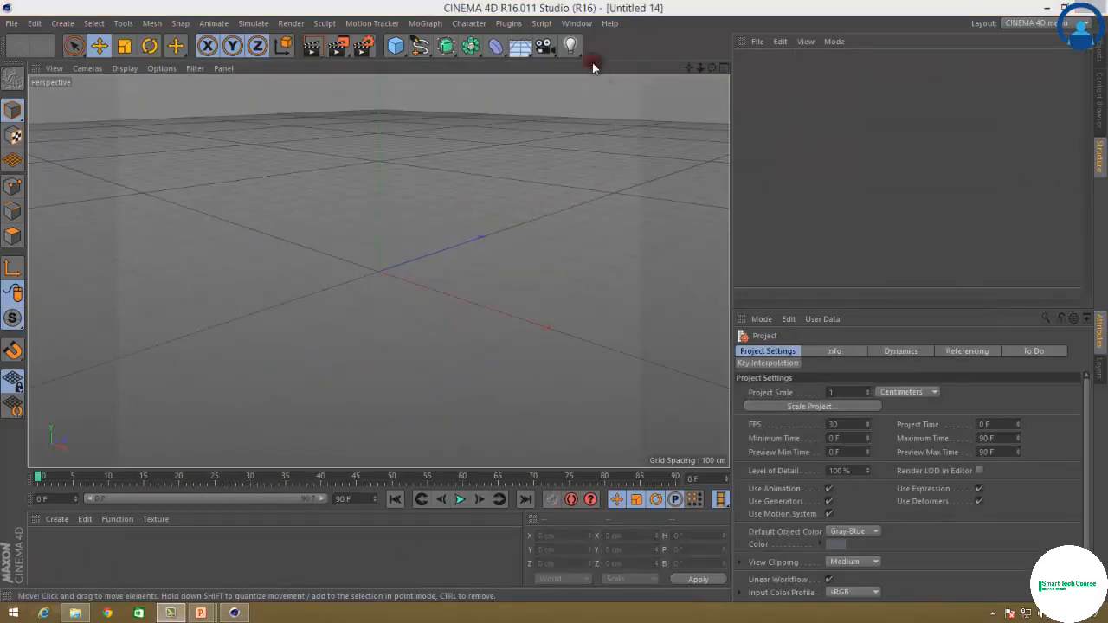
left_click(577, 24)
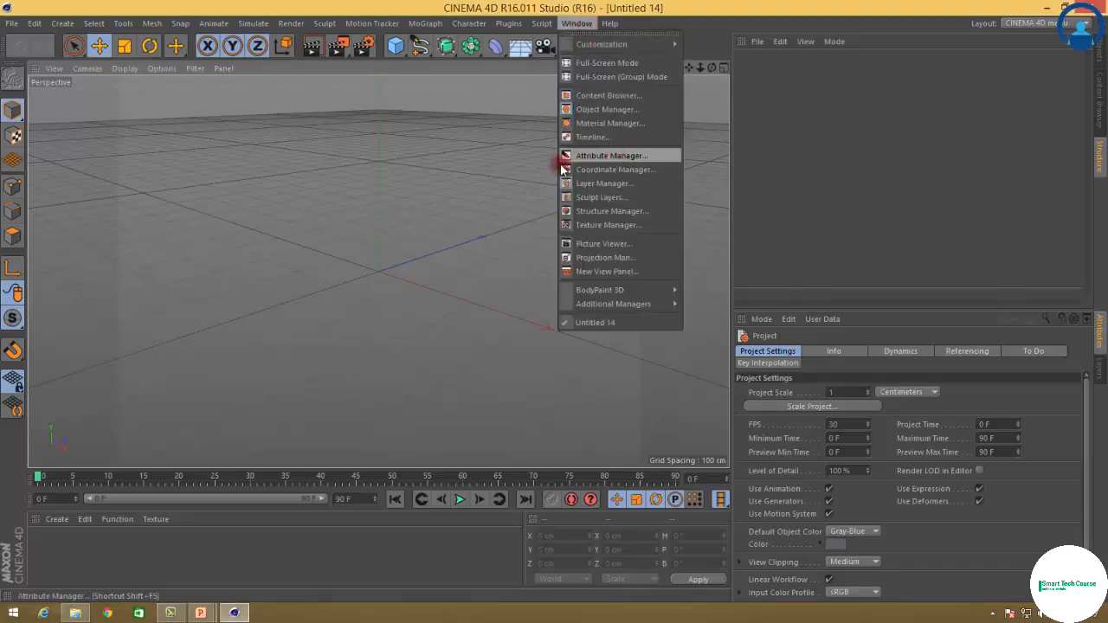
left_click(459, 177)
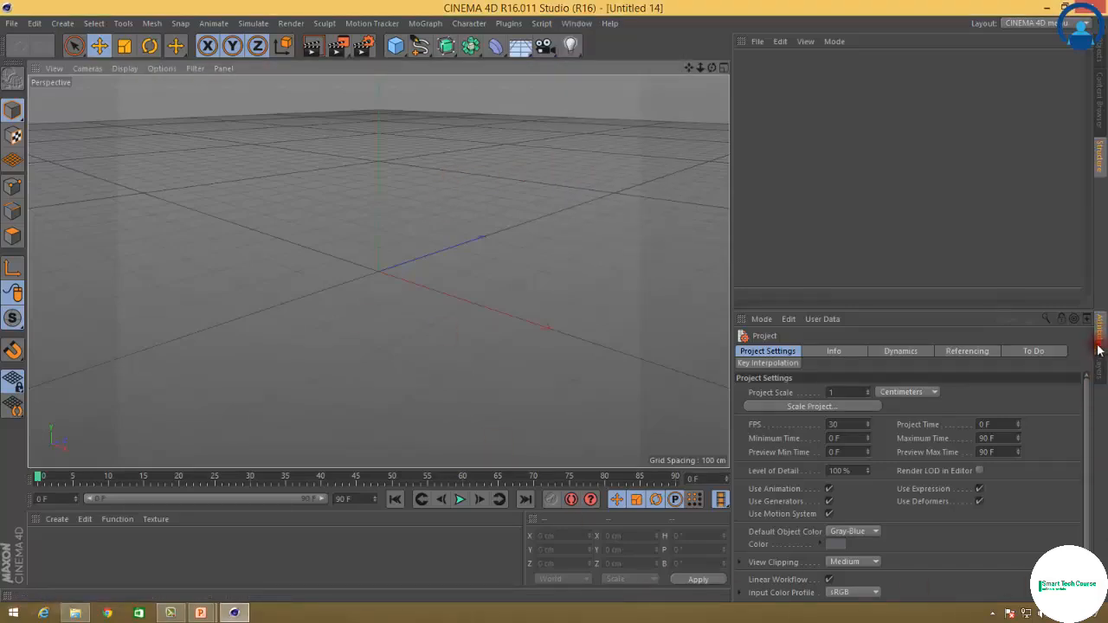
left_click(365, 321)
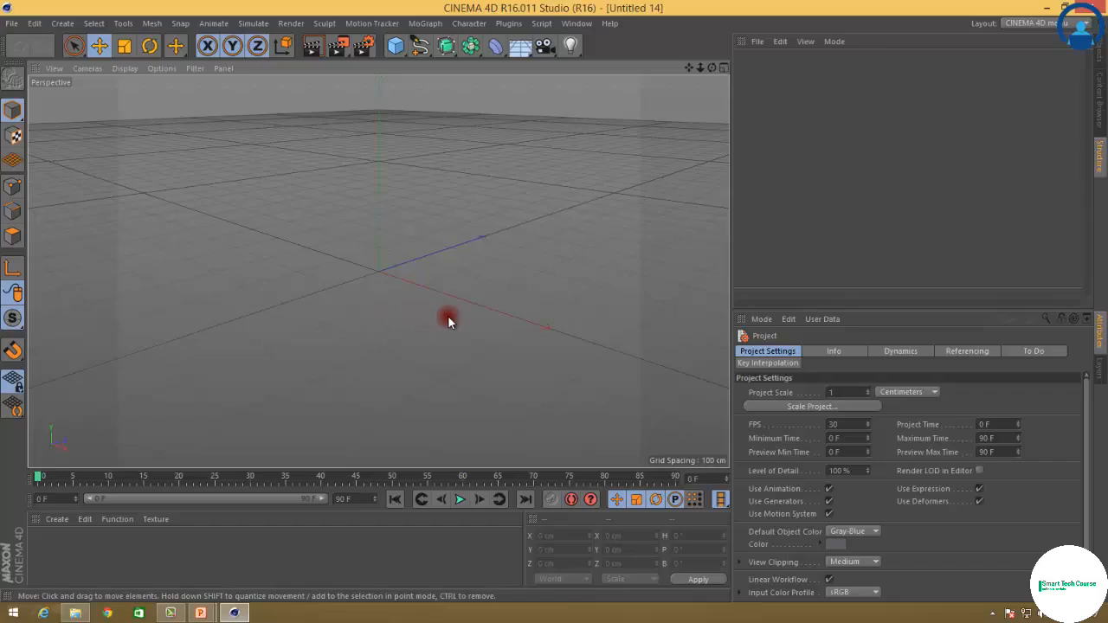
Add a cube to the empty scene and create a new material in the Material Manager.
left_click(395, 46)
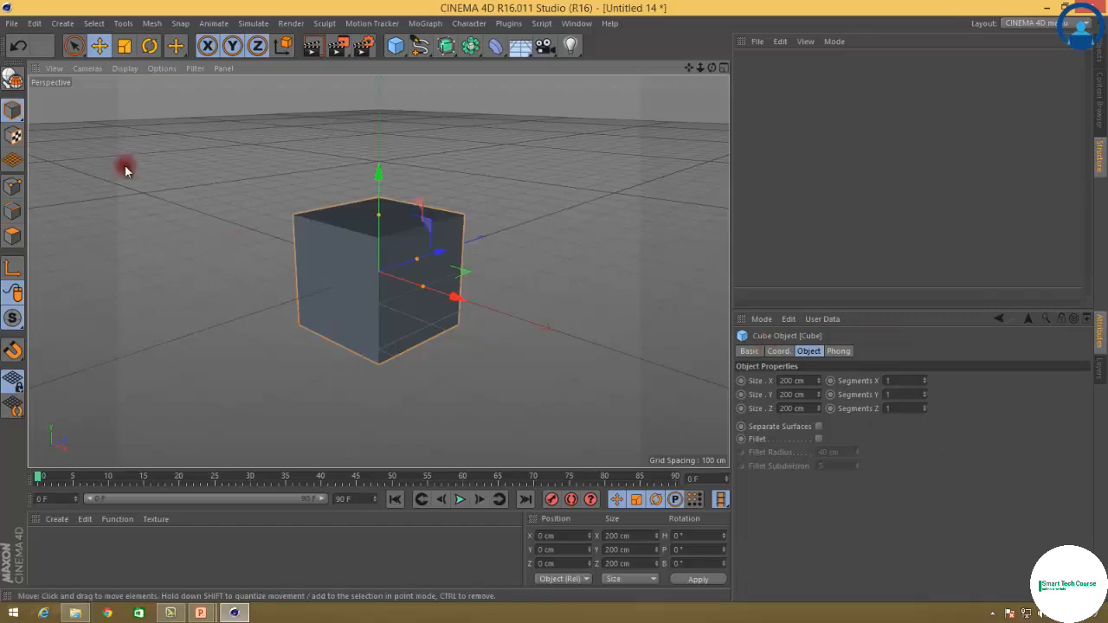
left_click(577, 24)
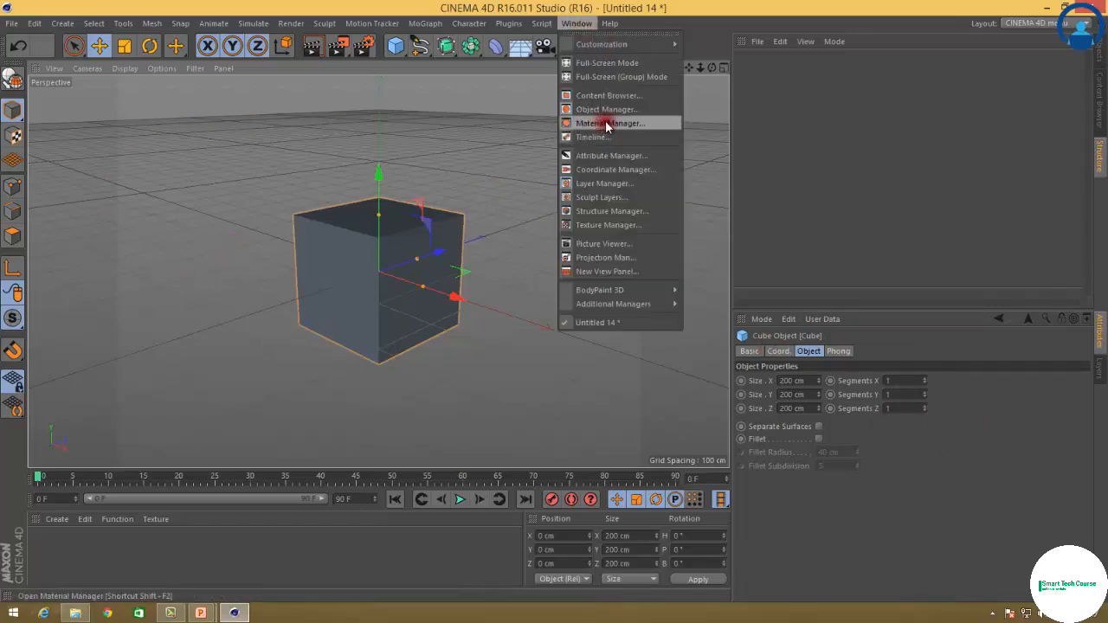
left_click(55, 518)
left_click(55, 521)
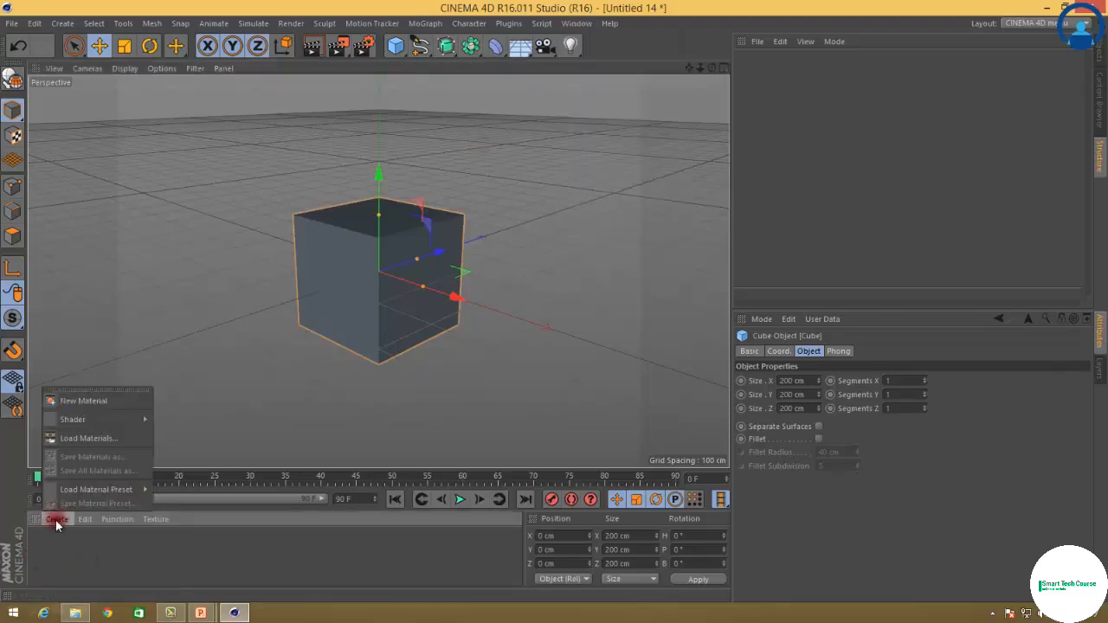
left_click(94, 402)
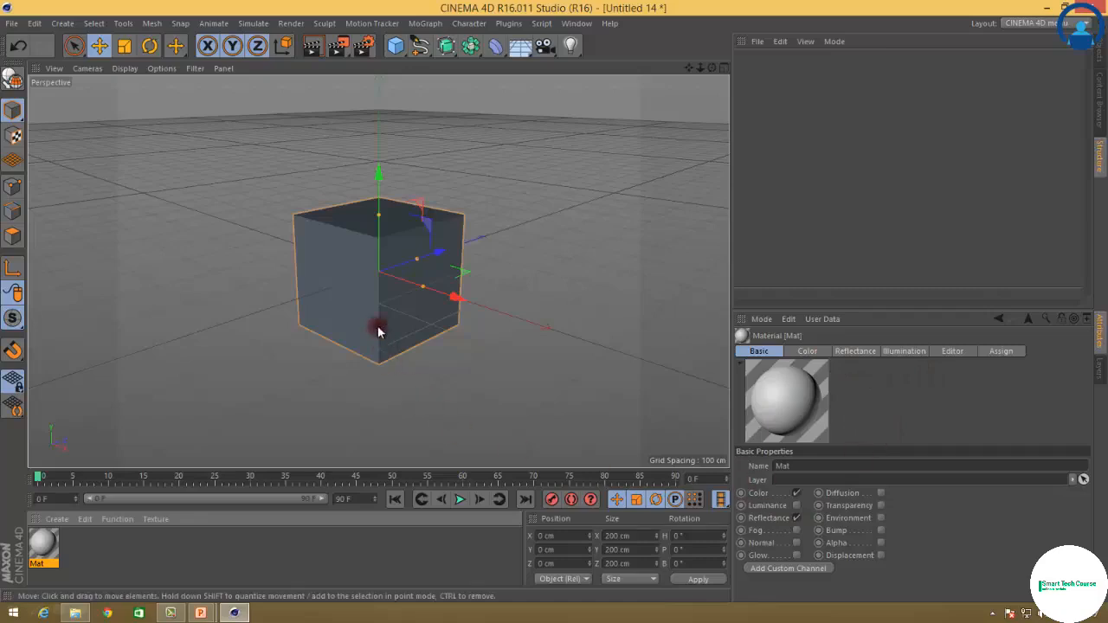
Apply the new Mat material to the cube in the Perspective view.
left_click(375, 266)
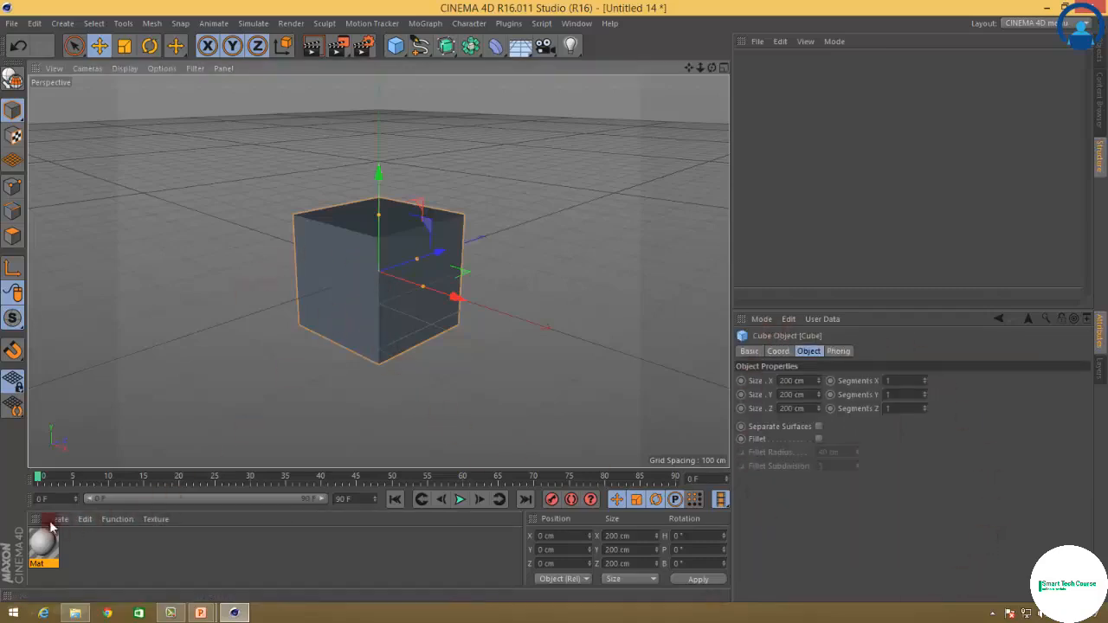
left_click_drag(45, 548, 330, 267)
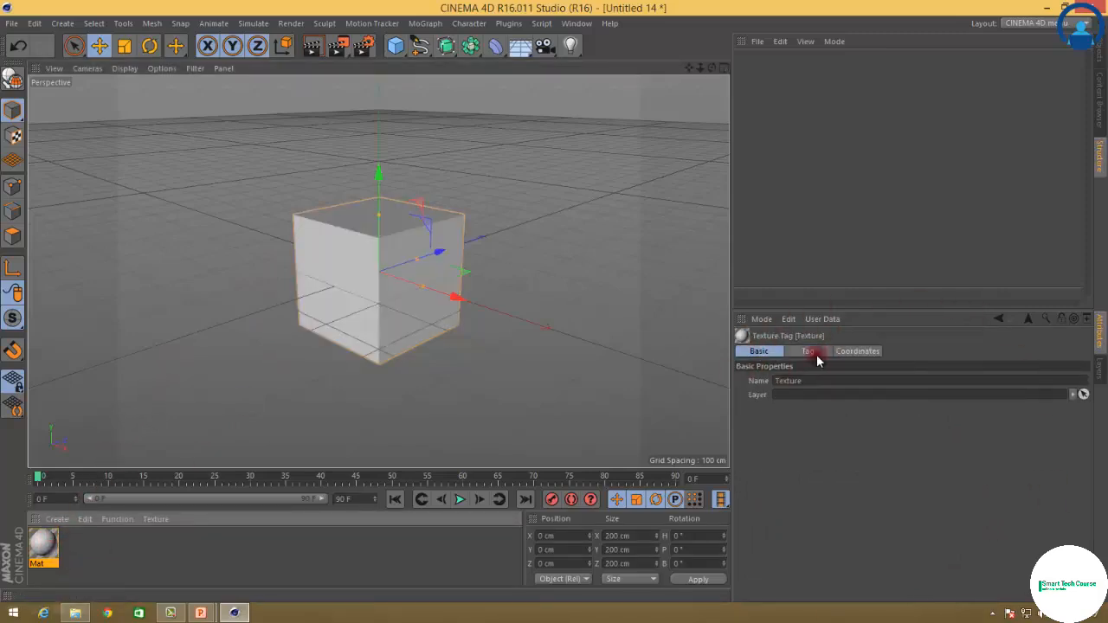
left_click(381, 309)
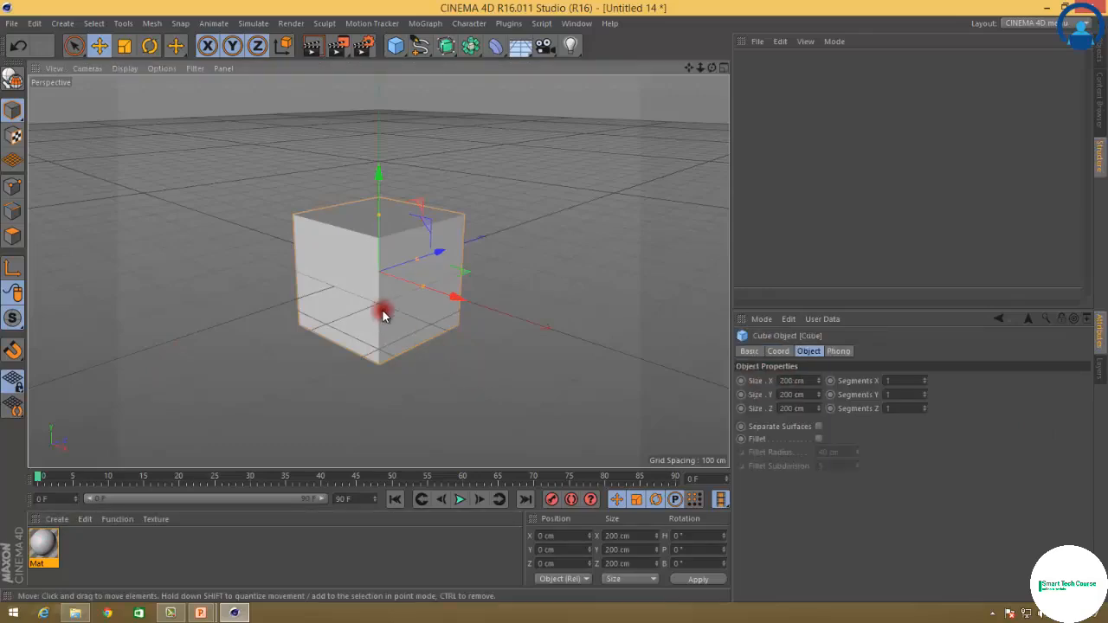
left_click(46, 545)
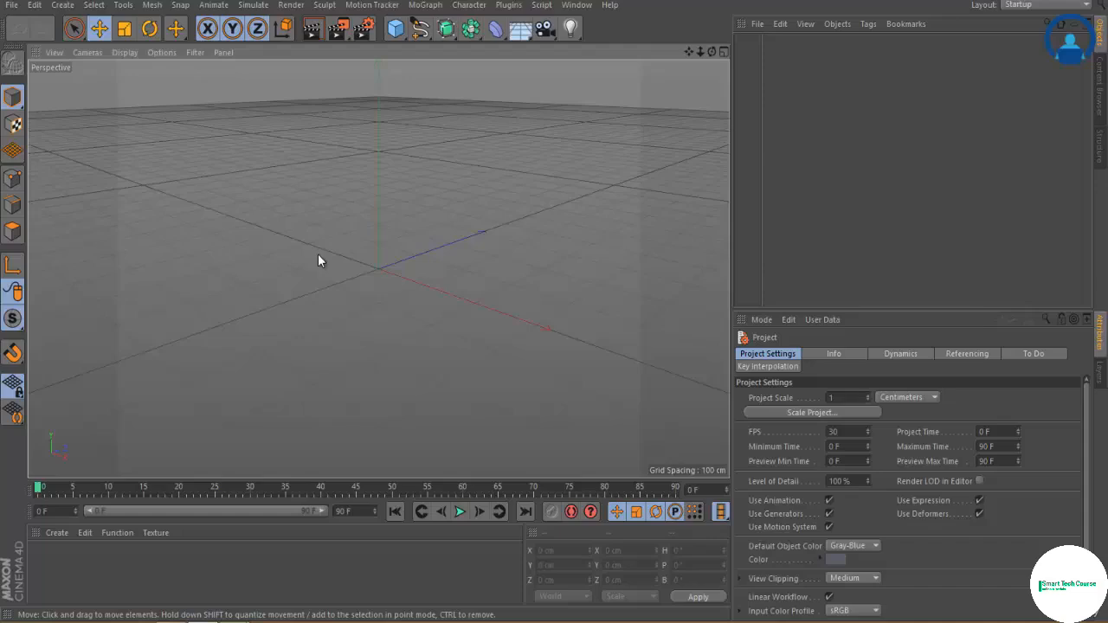
Cycle through the Top, Right, Front and four-view displays, and toggle between all views and a maximized Perspective view.
key("F2")
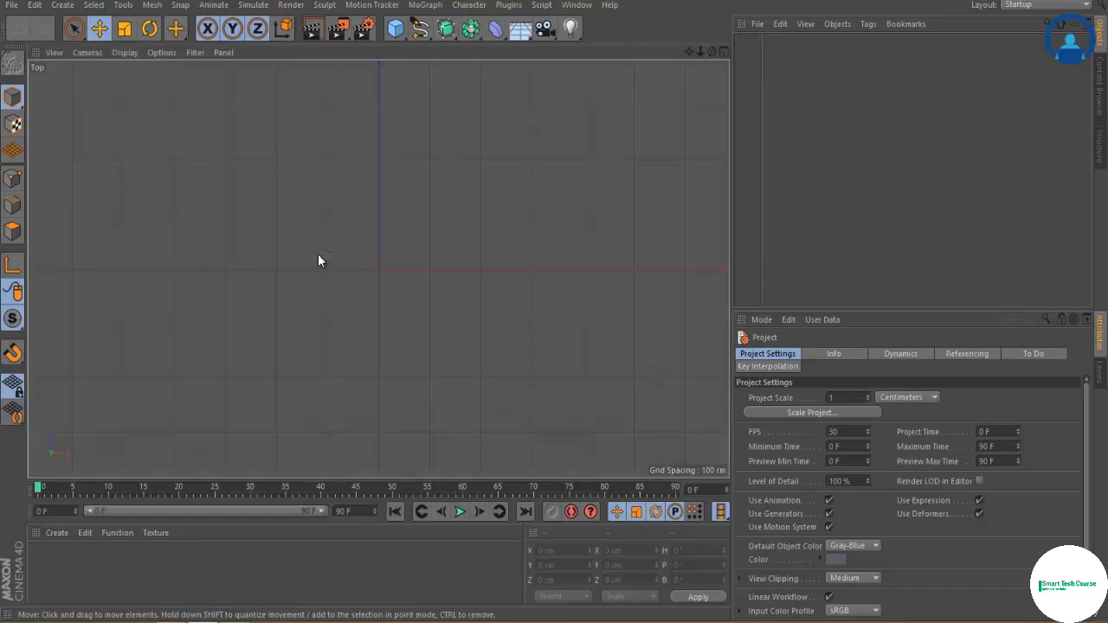
key("F3")
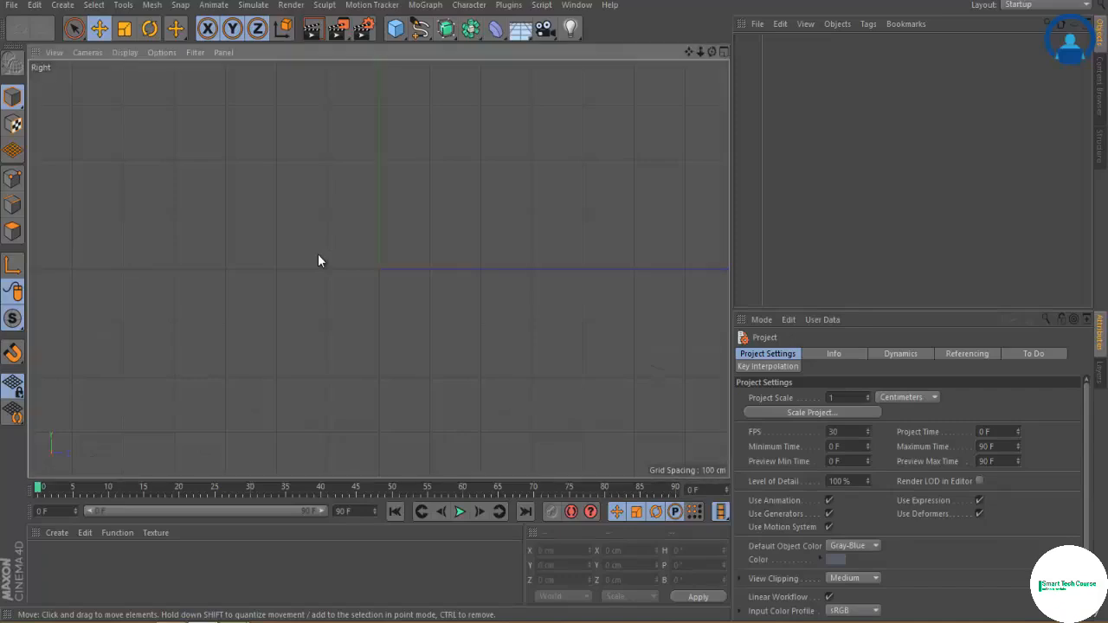
key("F4")
key("F5")
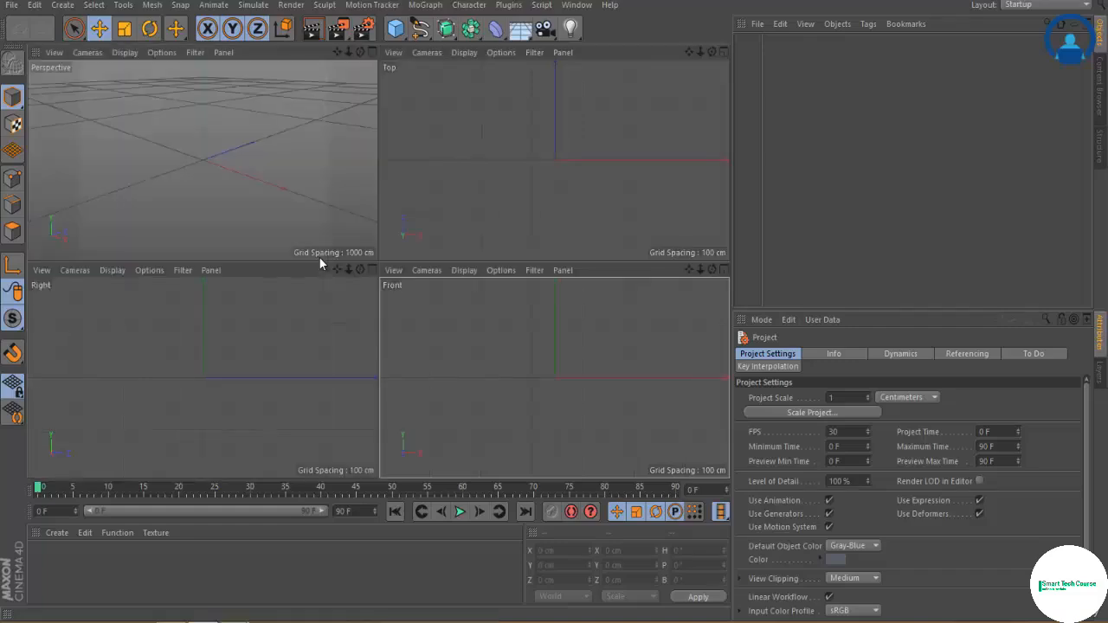
middle_click(269, 167)
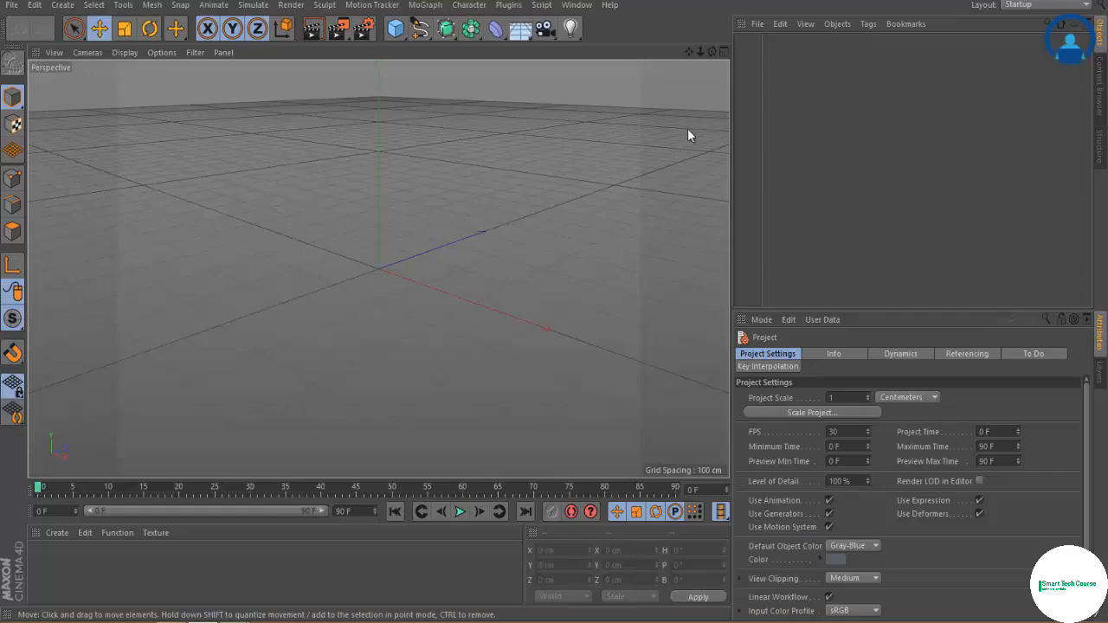
left_click(724, 53)
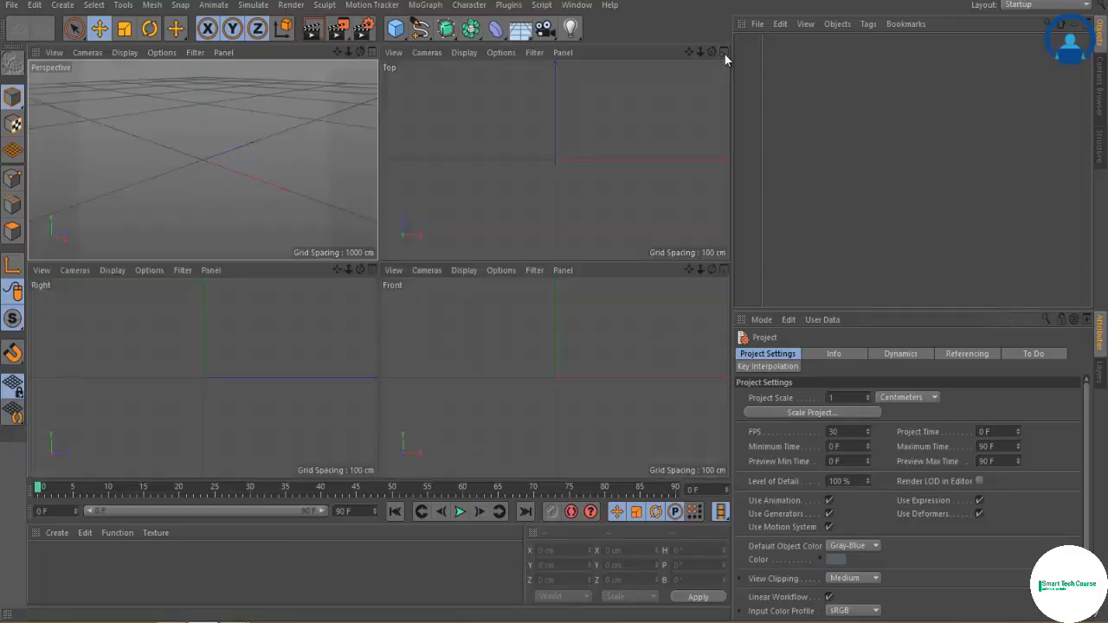
middle_click(207, 198)
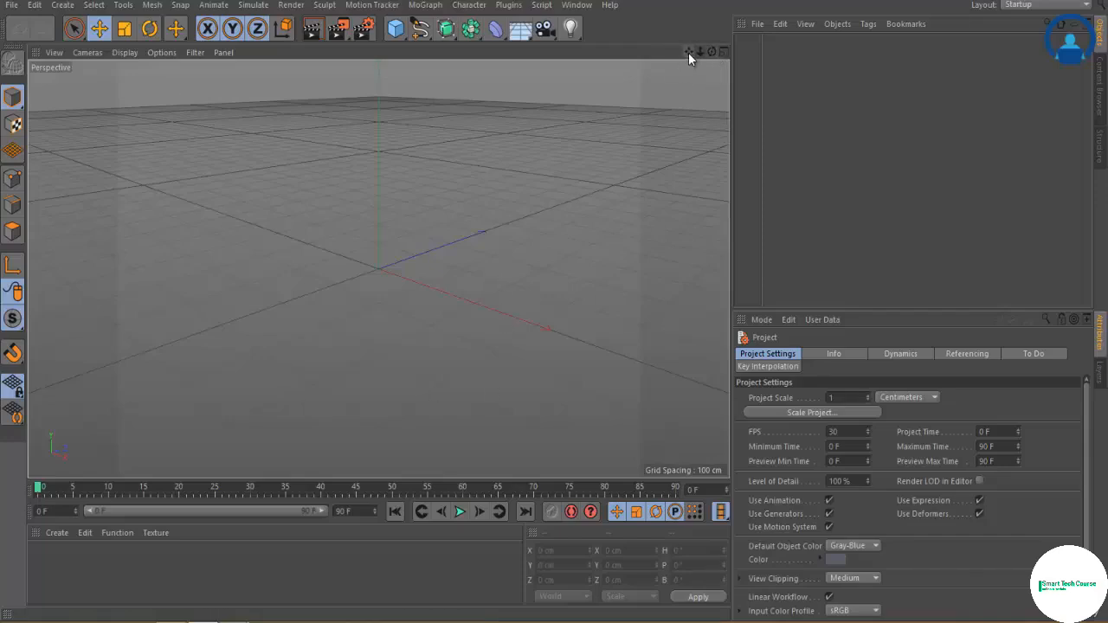
Pan, zoom and orbit the empty Perspective view to try out the camera navigation controls.
left_click_drag(689, 54, 555, 302)
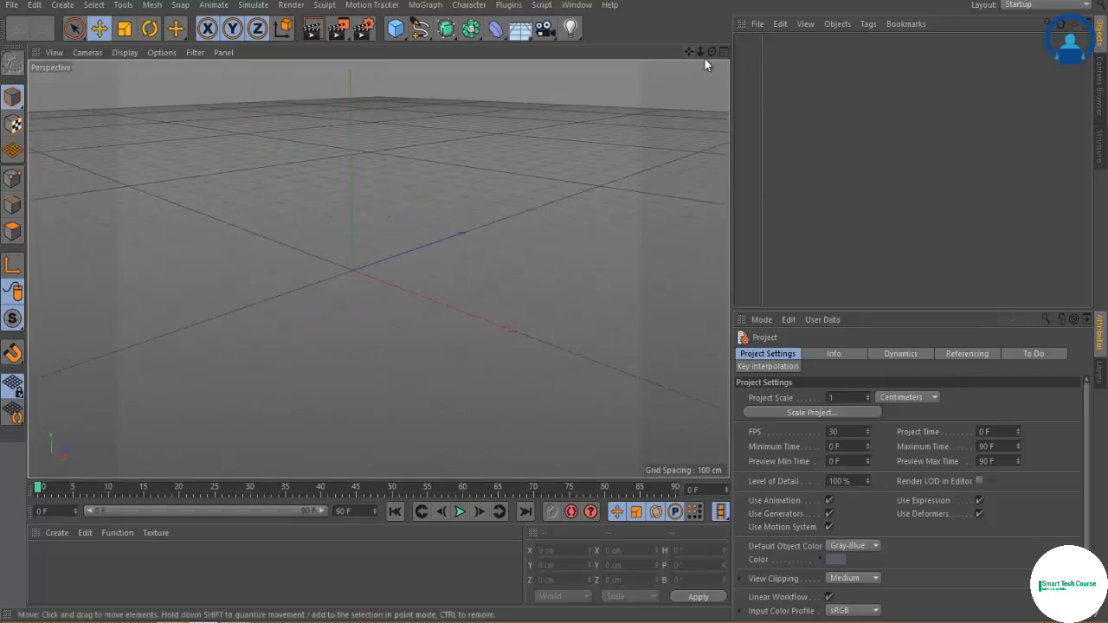
left_click_drag(700, 51, 554, 303)
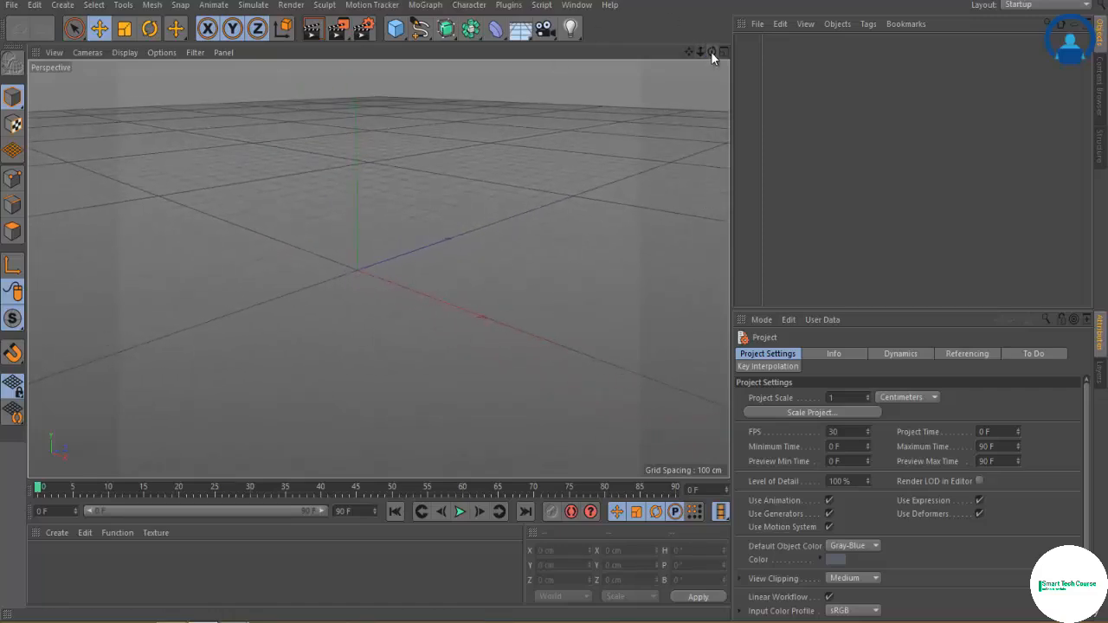
left_click_drag(711, 51, 554, 302)
left_click_drag(547, 262, 548, 262, "alt")
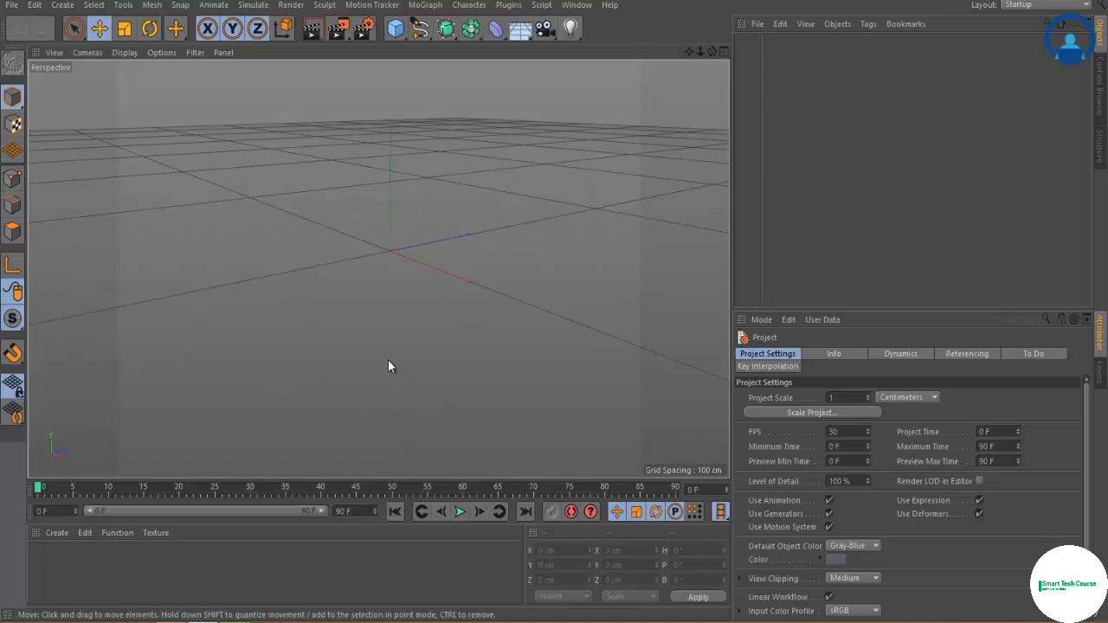
left_click_drag(389, 291, 380, 317, "alt")
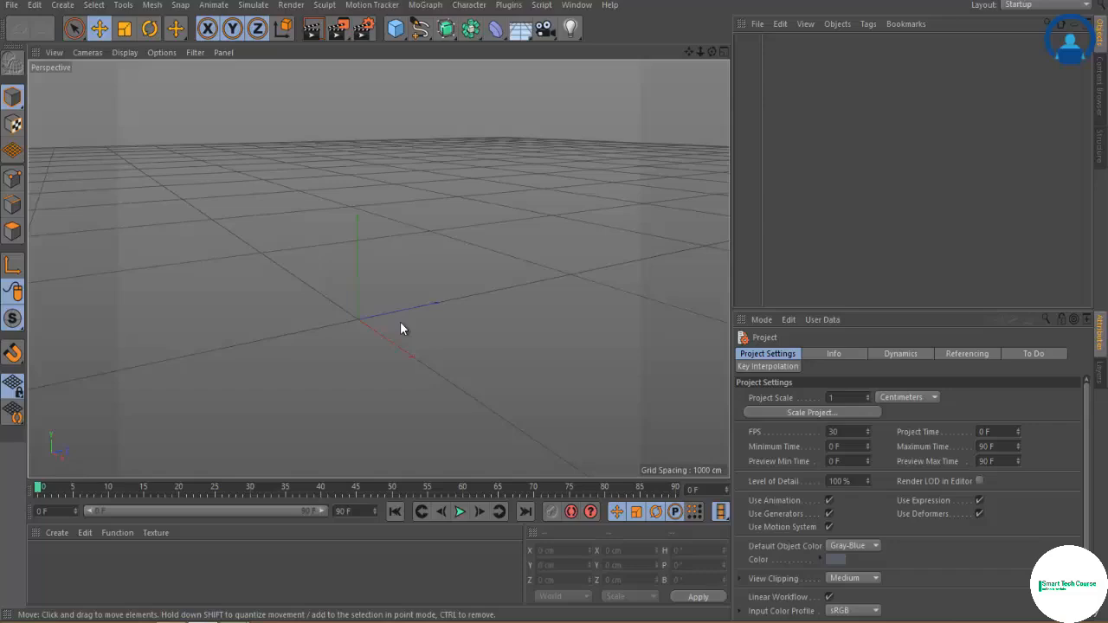
Add a torus and inspect it in the Top, Right, Front and four-view displays, returning to the maximized Perspective view.
left_click_drag(396, 29, 401, 43)
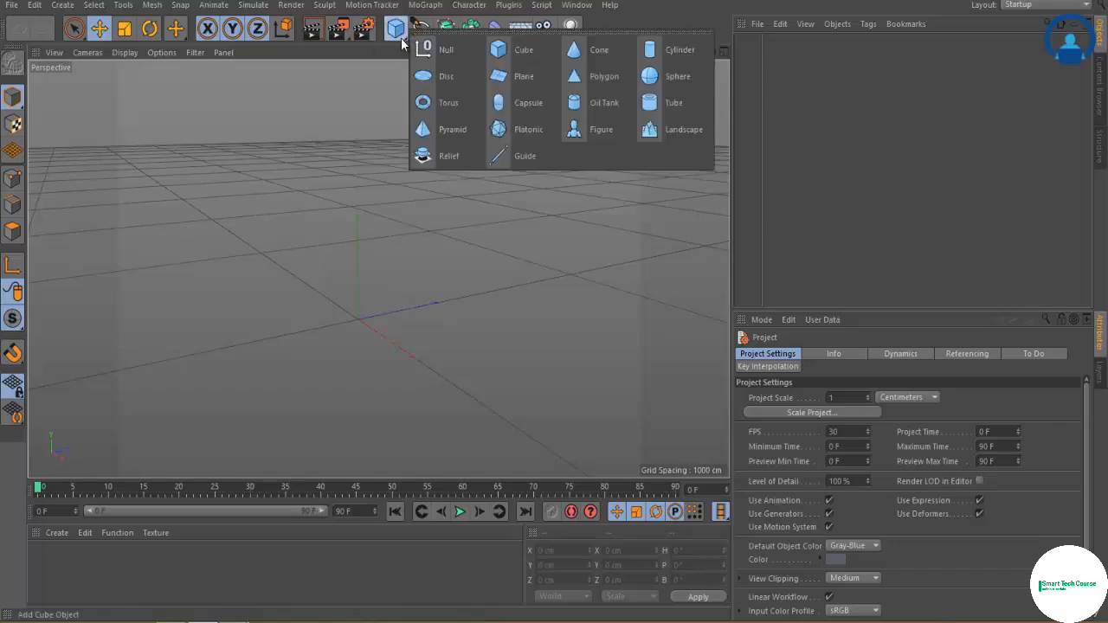
left_click(460, 104)
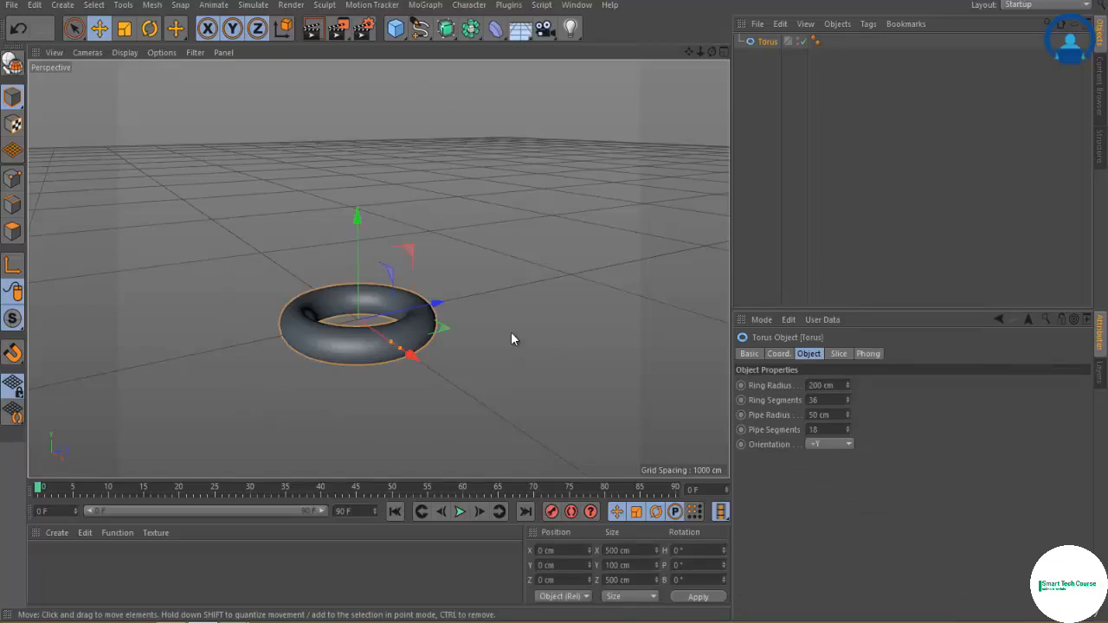
key("F2")
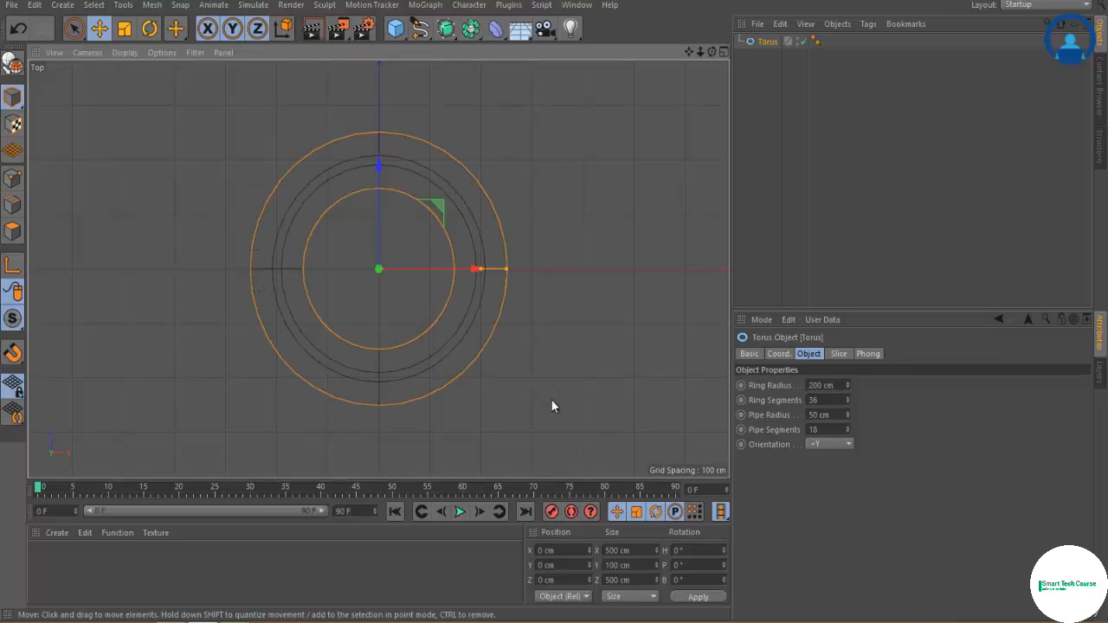
key("F3")
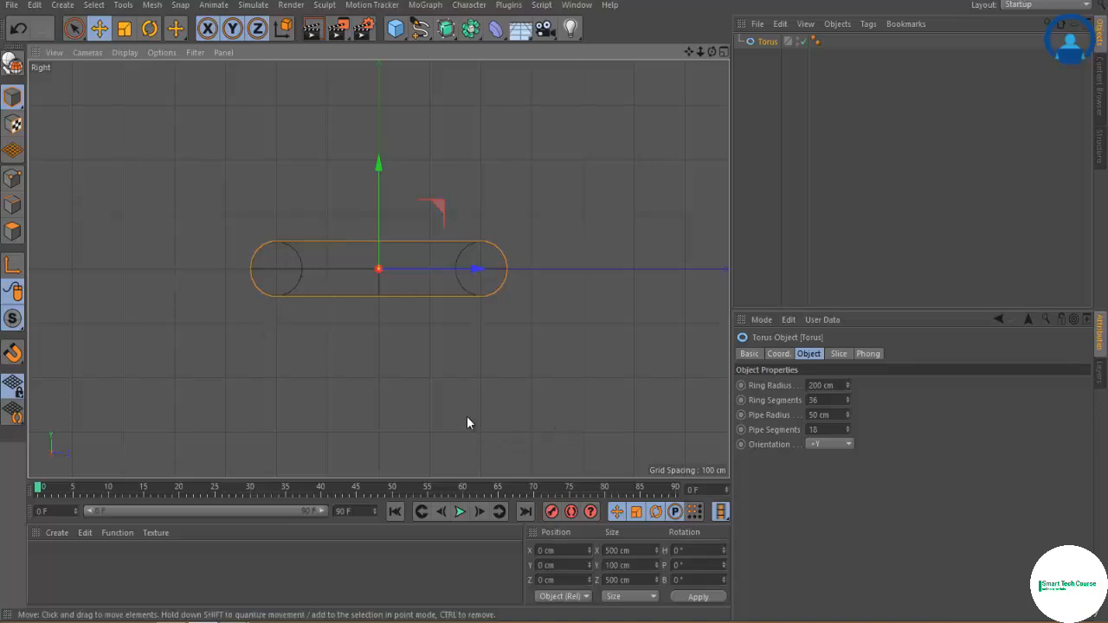
key("F4")
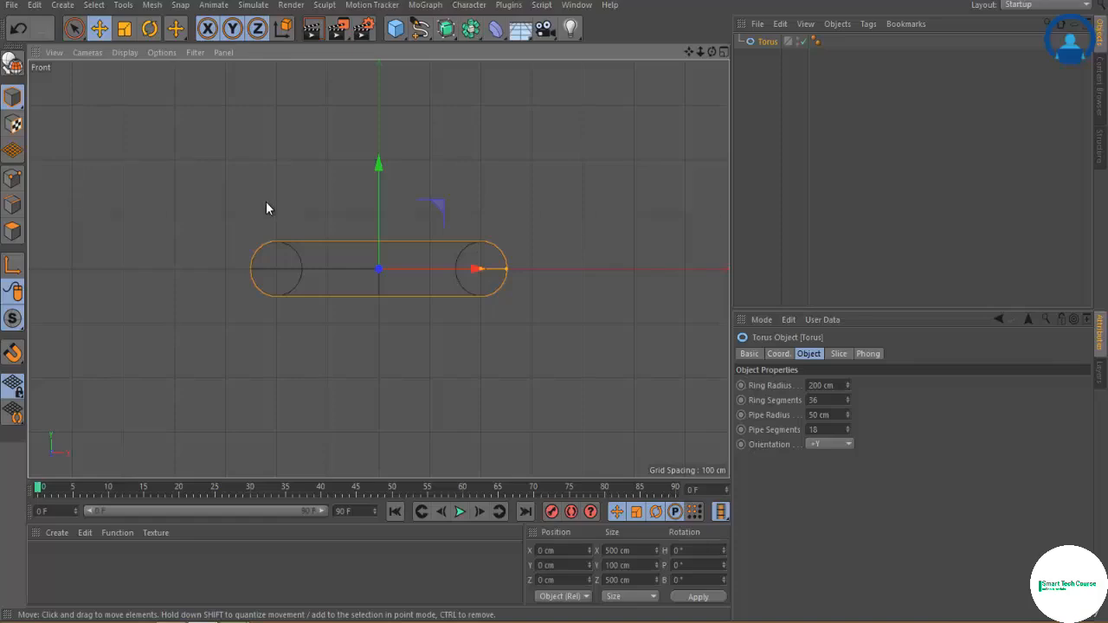
key("F5")
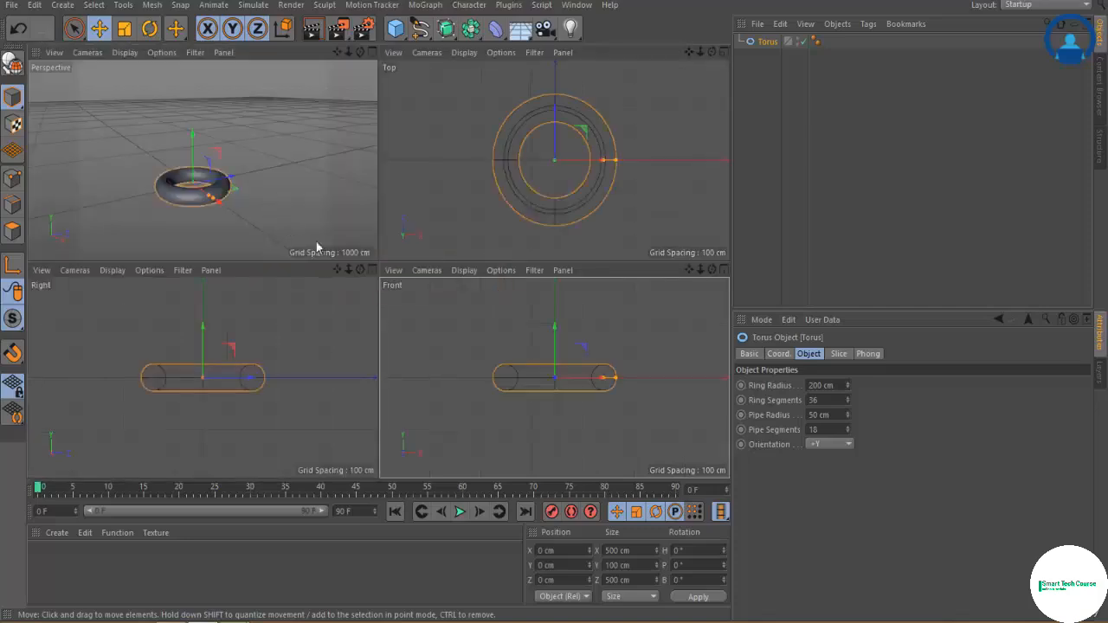
middle_click(287, 140)
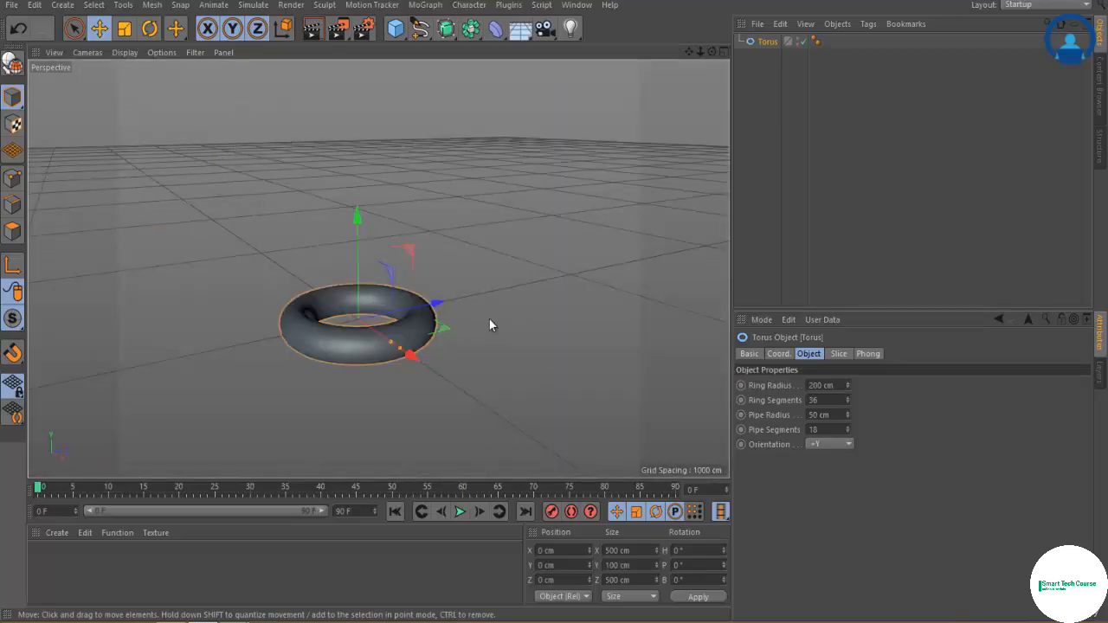
Examine the torus in the Perspective view from different angles and distances by panning, zooming and orbiting.
left_click_drag(554, 301, 556, 297)
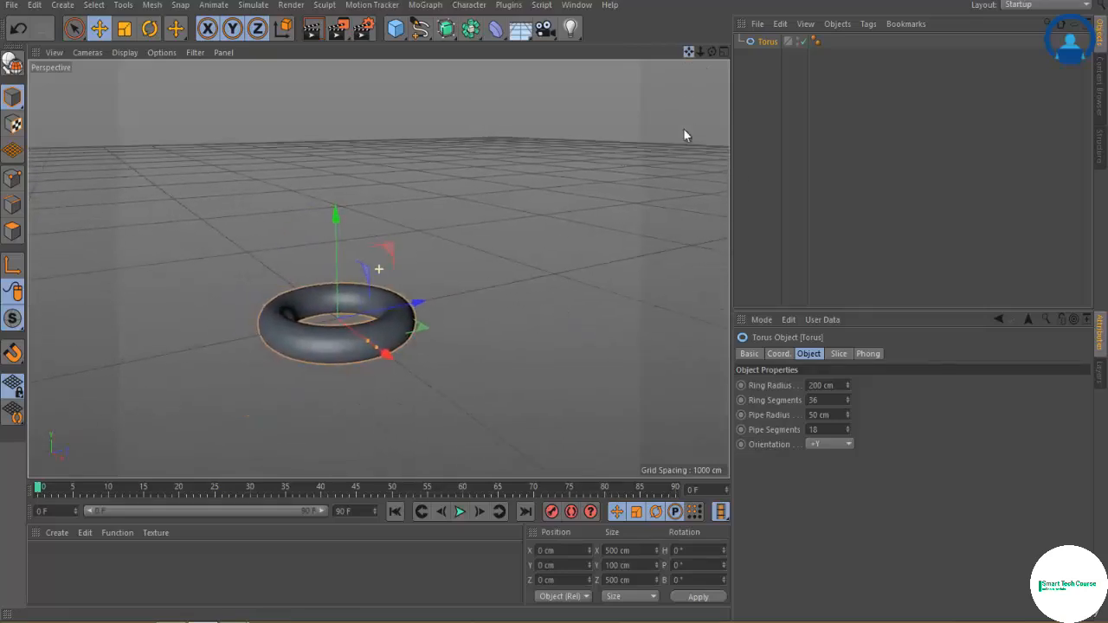
left_click_drag(697, 52, 554, 302)
left_click_drag(711, 52, 554, 302)
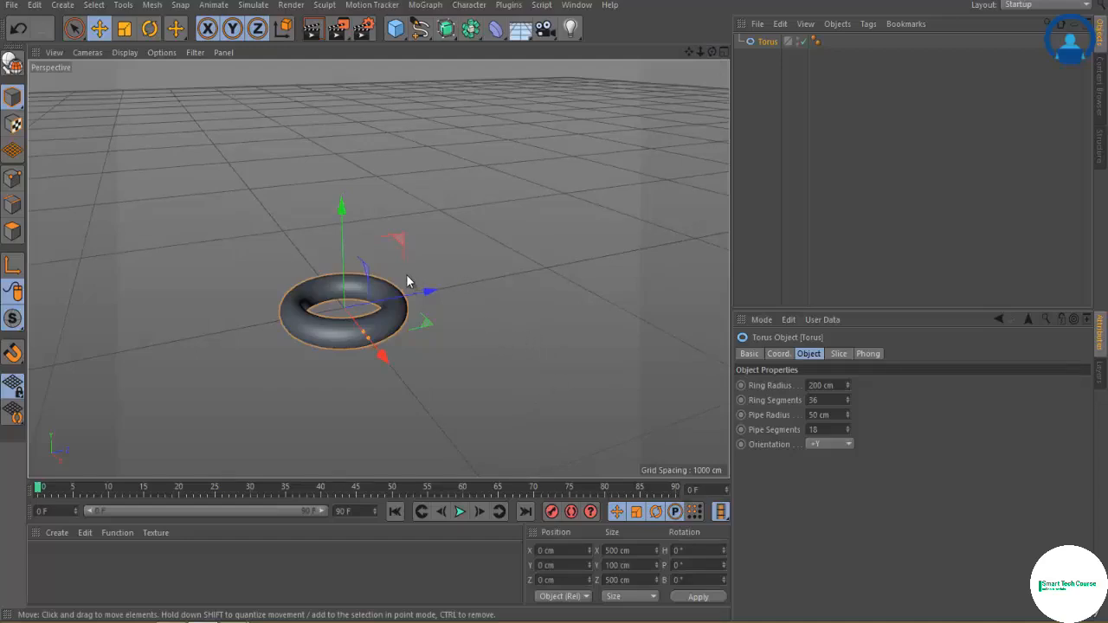
left_click_drag(412, 275, 373, 245, "alt")
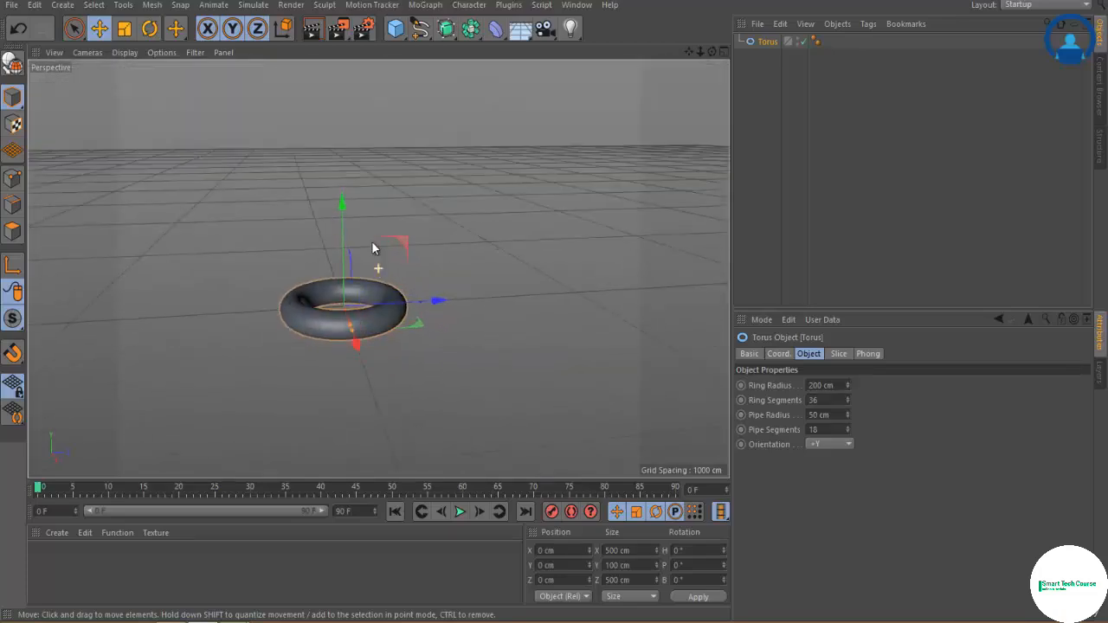
scroll(451, 323, "up", 7)
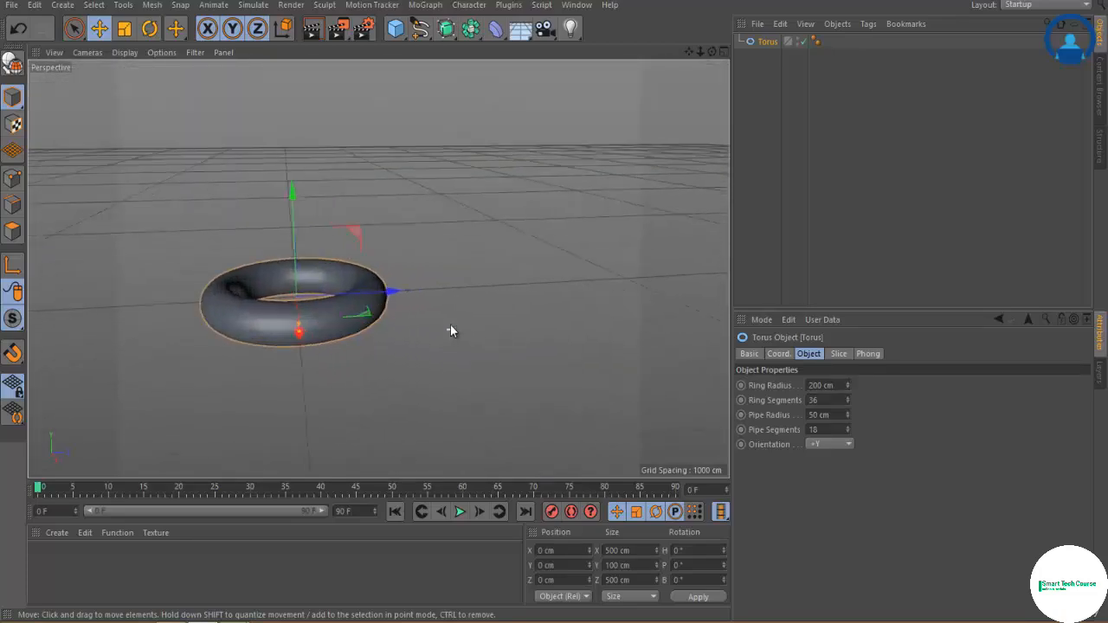
scroll(450, 323, "down", 5)
scroll(456, 328, "up", 6)
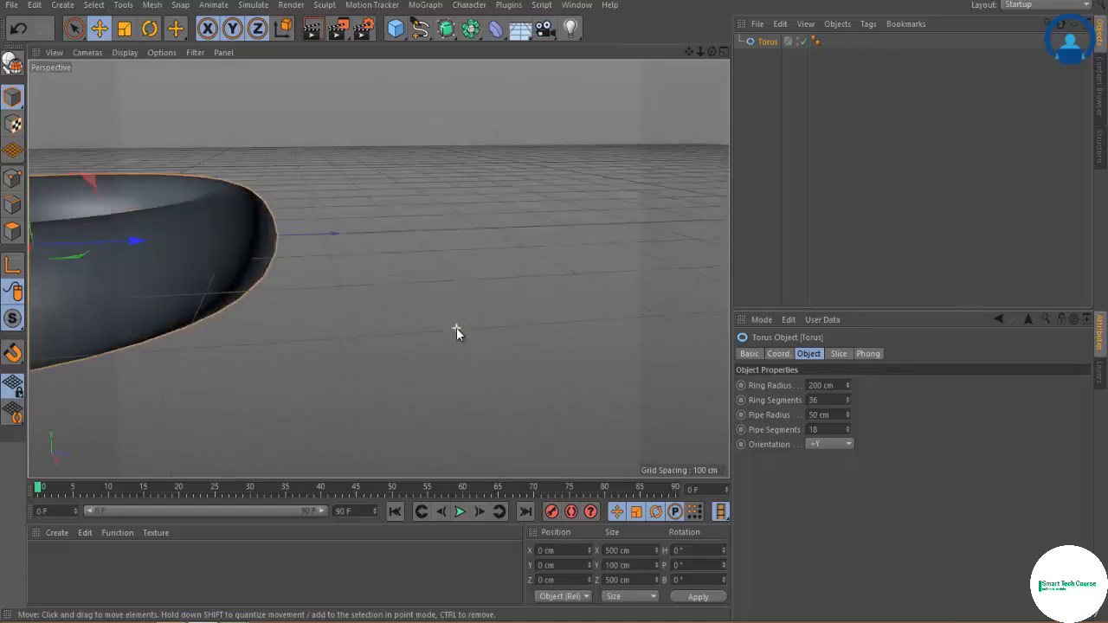
scroll(457, 328, "down", 4)
scroll(463, 331, "down", 3)
scroll(465, 333, "up", 1)
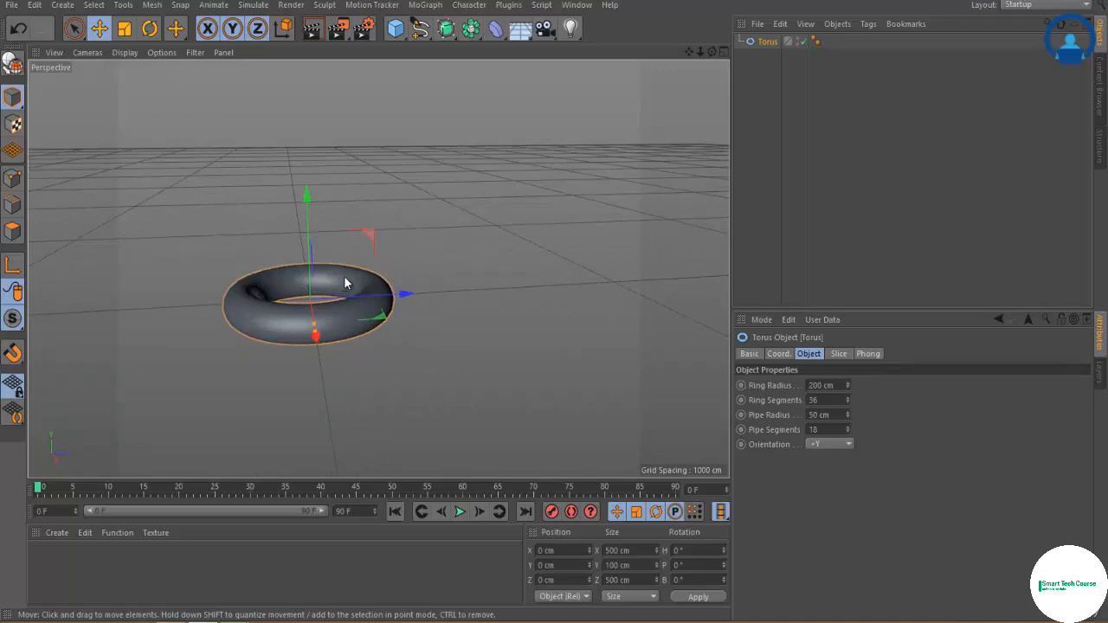
middle_click_drag(345, 277, 367, 311, "alt")
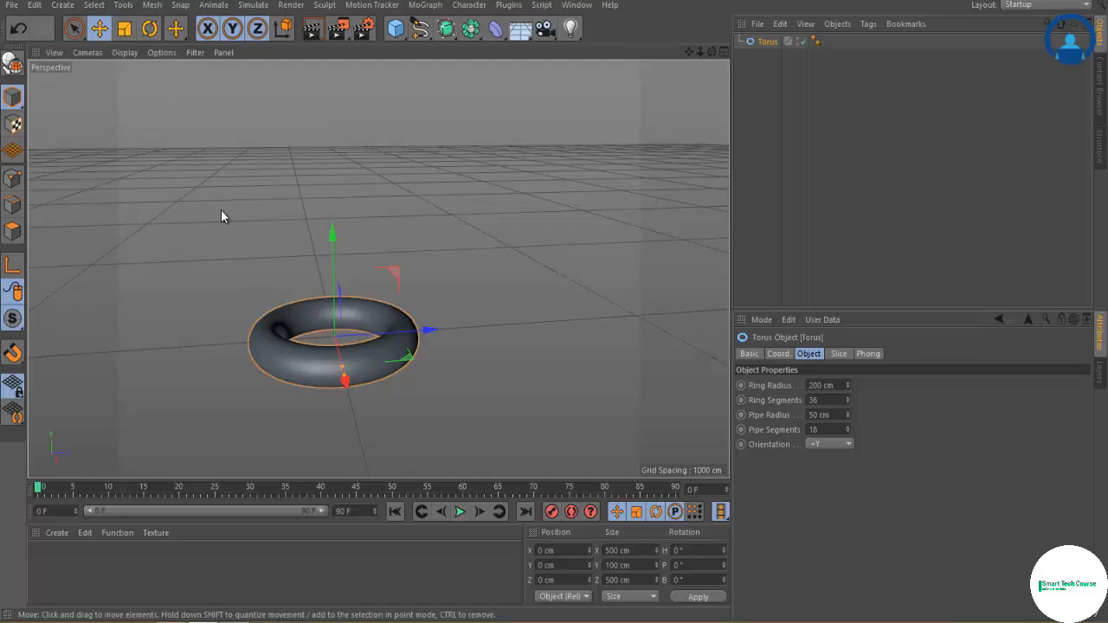
Move the torus along its individual axes to about X -326 cm, Y 64 cm and Z 705 cm.
key("e")
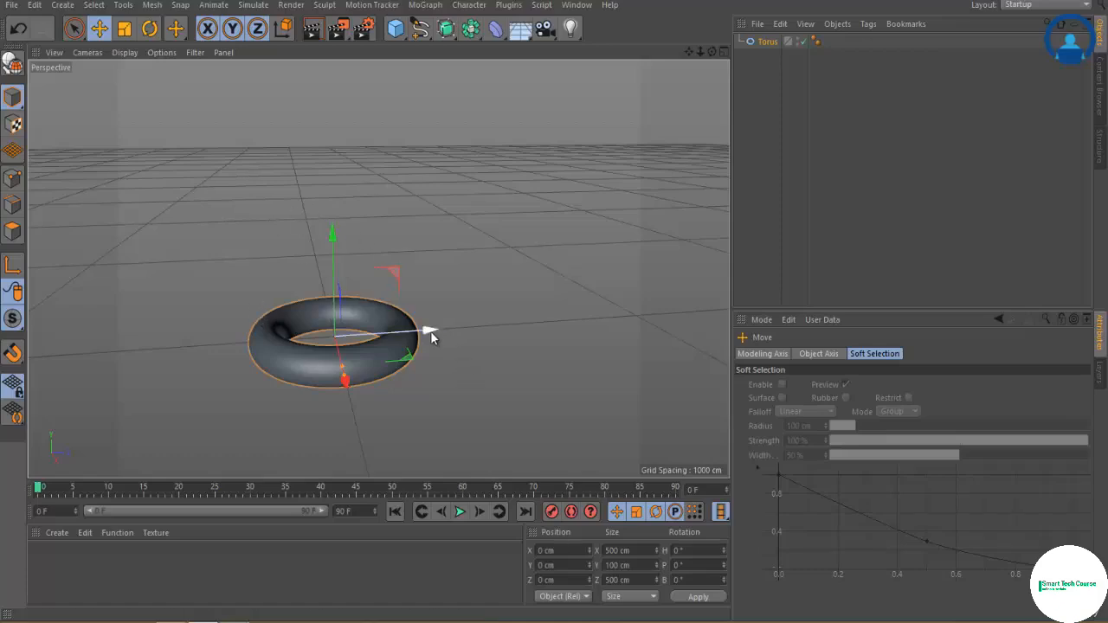
left_click_drag(429, 331, 580, 330)
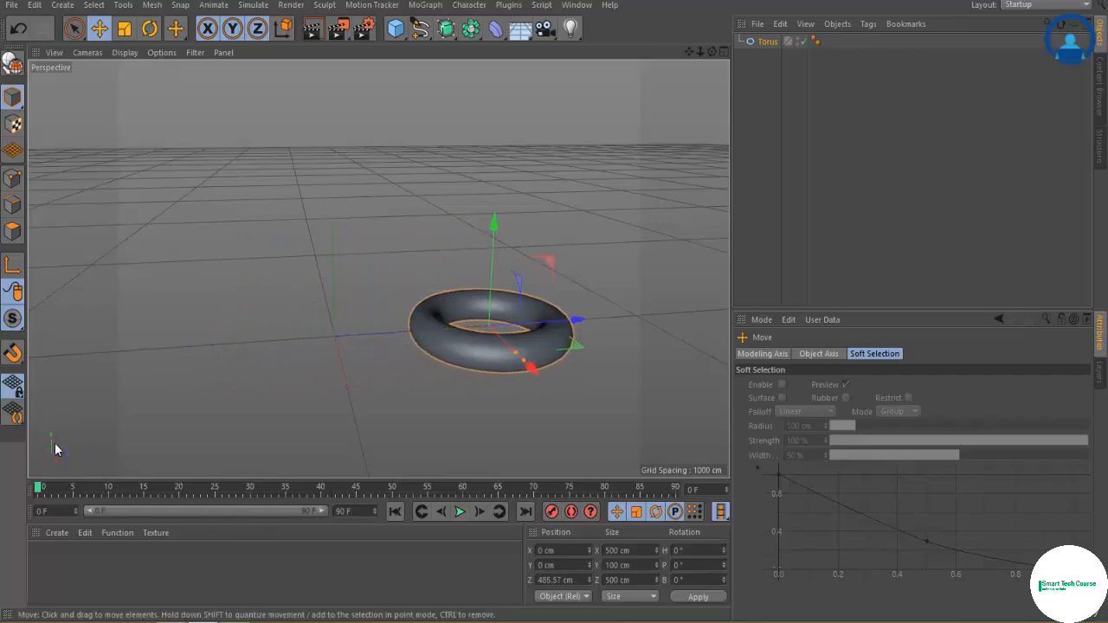
left_click_drag(580, 320, 540, 333)
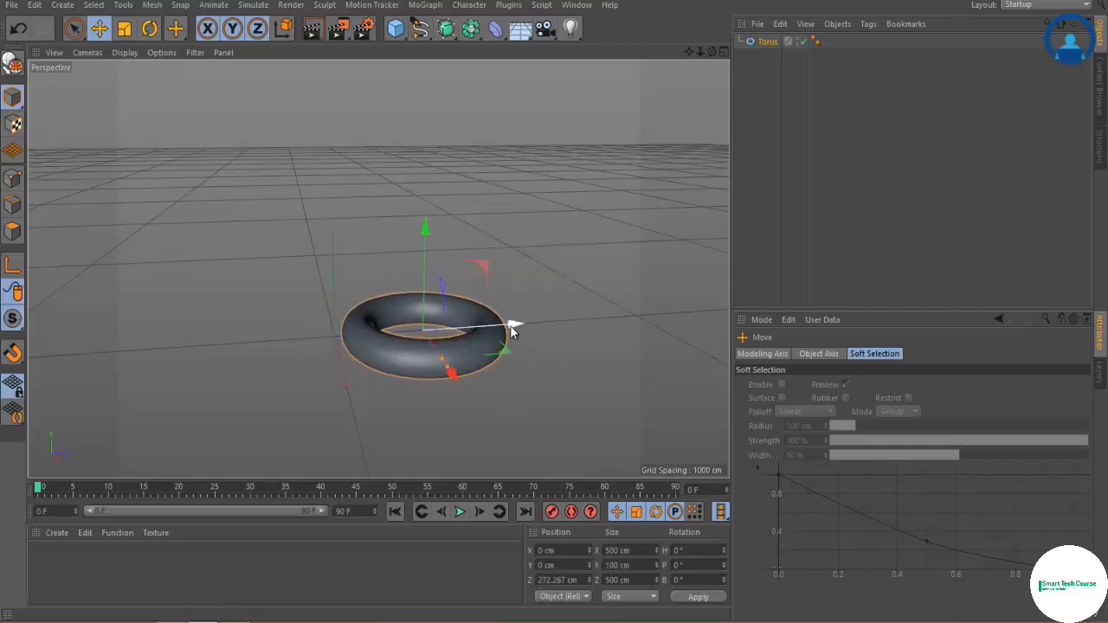
left_click_drag(511, 326, 640, 318)
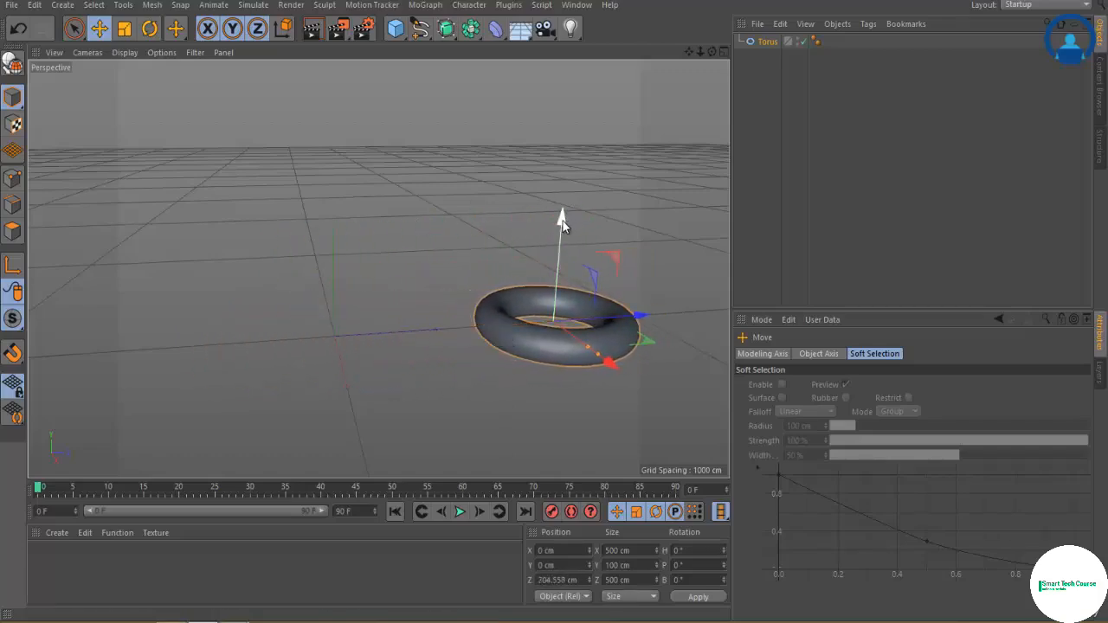
left_click_drag(562, 220, 562, 198)
left_click_drag(610, 338, 539, 382)
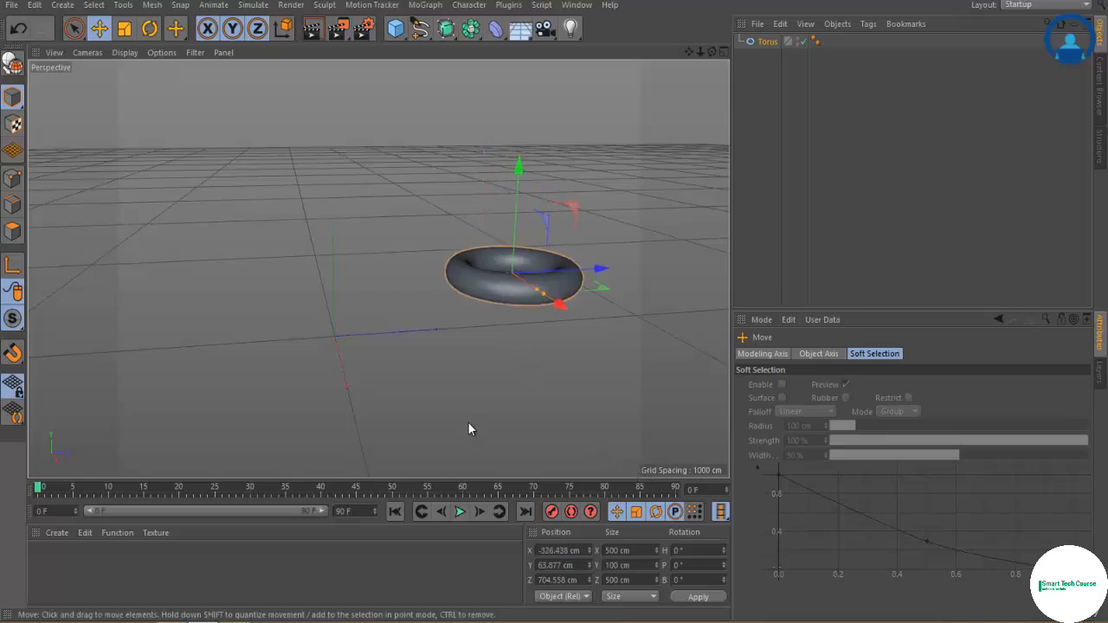
Rotate the torus to about H 4°, P 27°, B 15° and scale it uniformly to about 579 × 116 × 579 cm.
key("r")
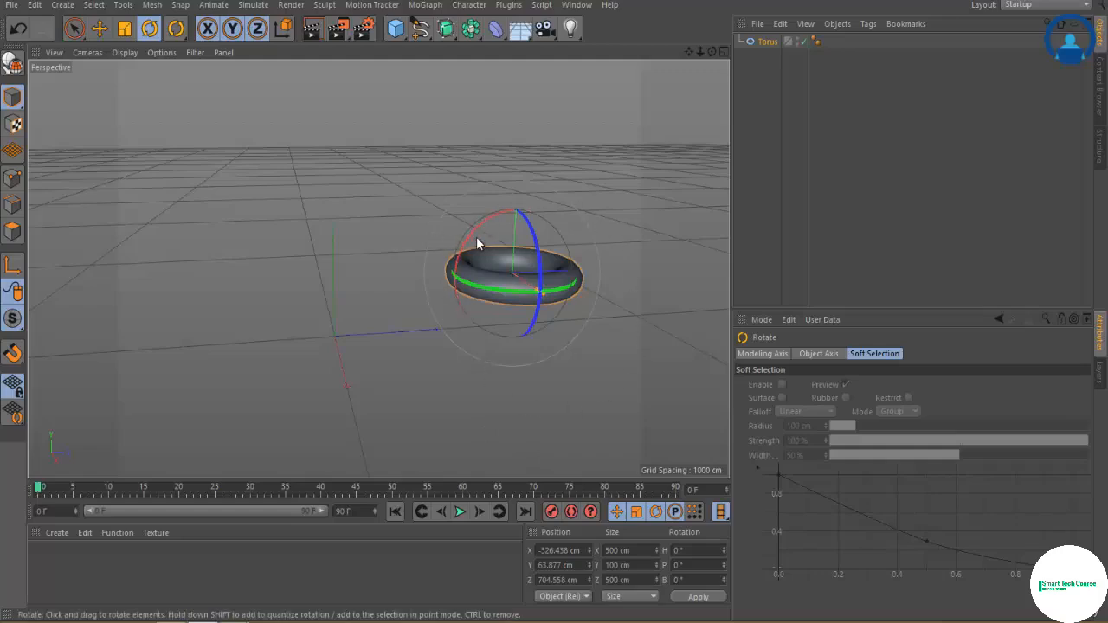
left_click_drag(472, 238, 458, 353)
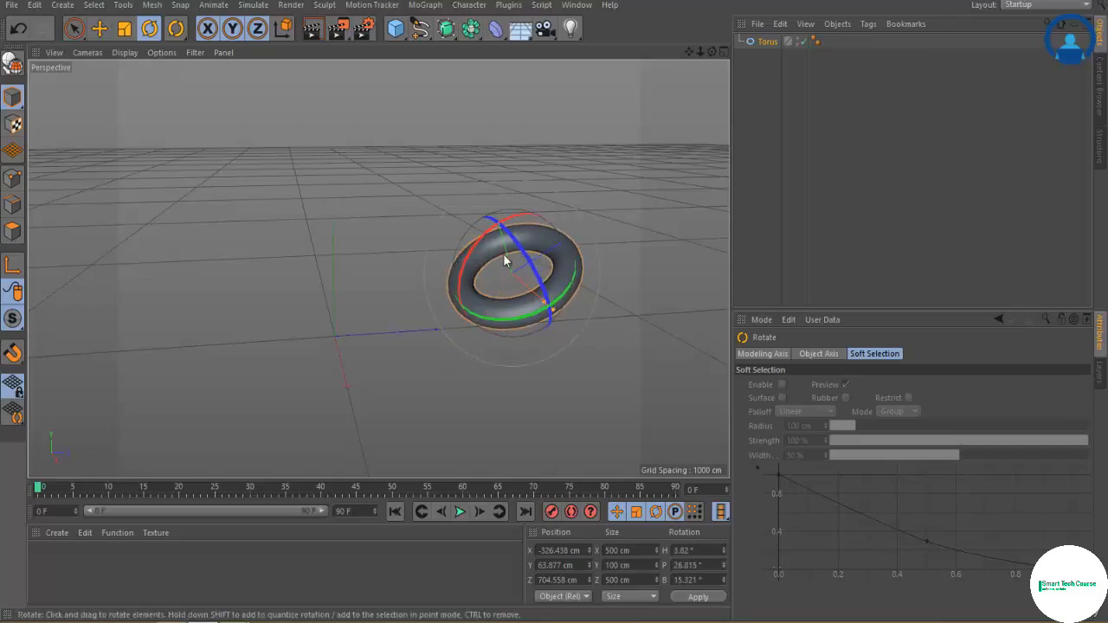
left_click(123, 30)
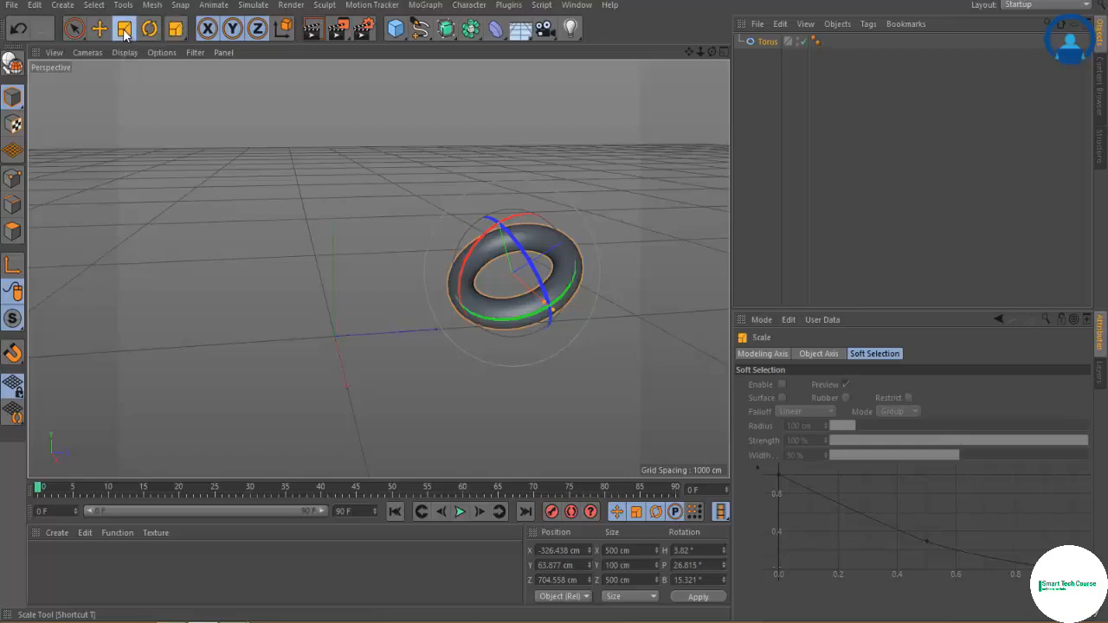
mouse_move(595, 222)
left_mouse_down()
mouse_move(626, 208)
mouse_move(549, 251)
mouse_move(609, 225)
left_mouse_up()
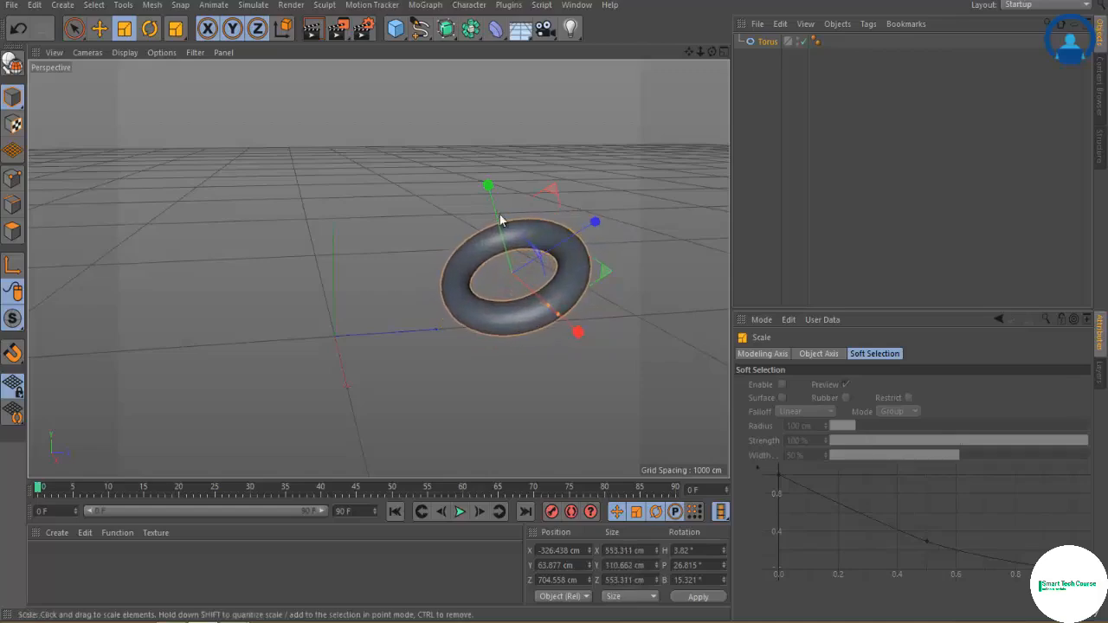
mouse_move(485, 176)
left_mouse_down()
mouse_move(513, 213)
mouse_move(485, 170)
left_mouse_up()
left_click_drag(577, 333, 594, 354)
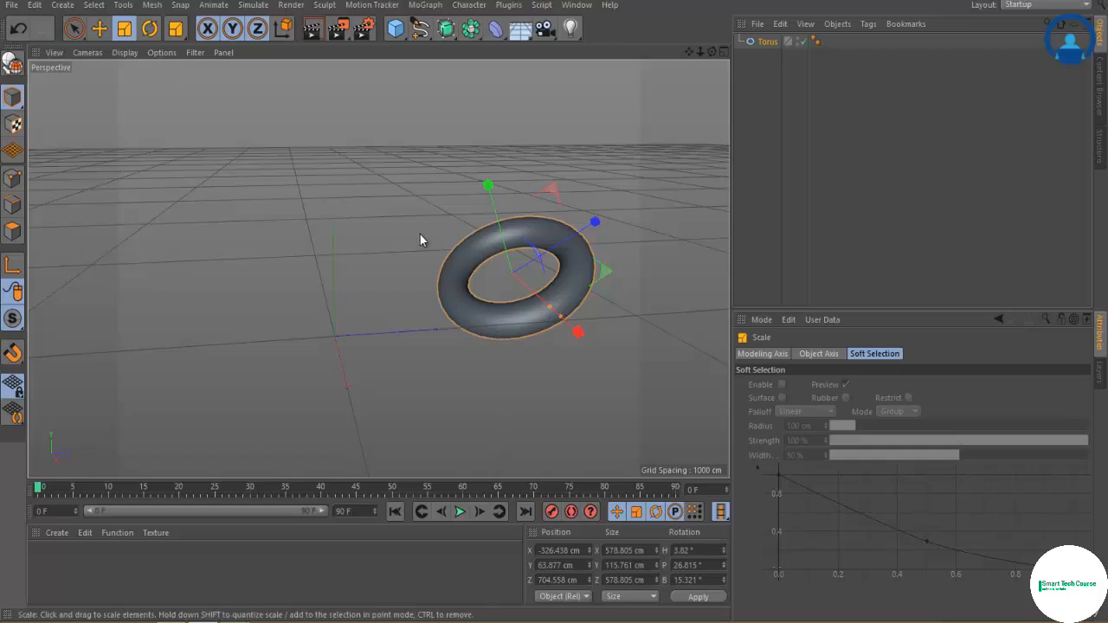
Delete the torus and add a cube in its place.
key("Delete")
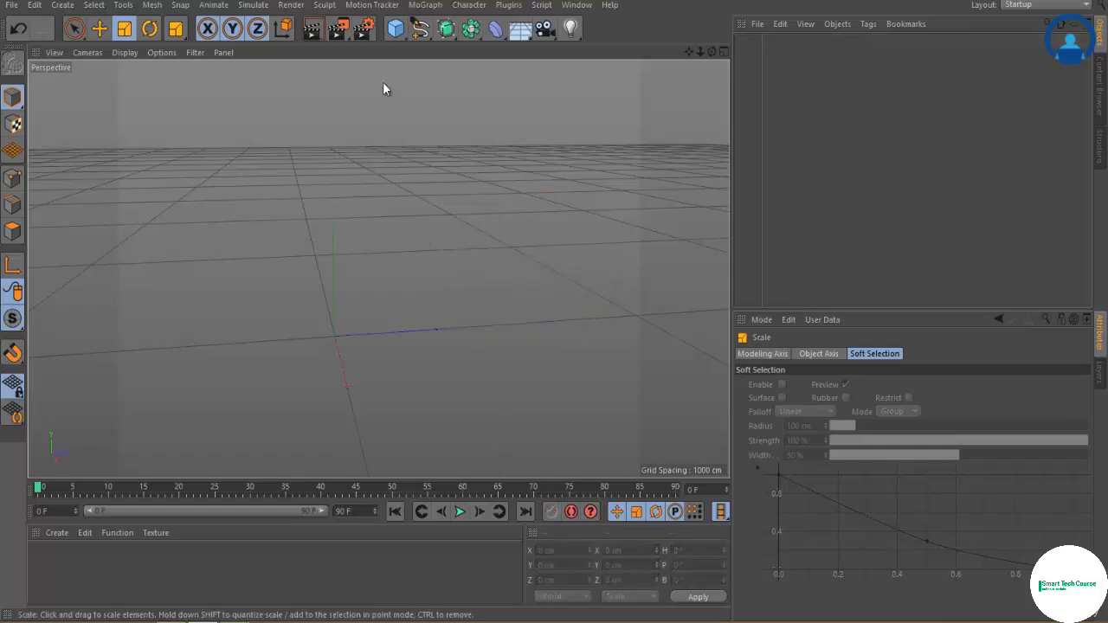
left_click(399, 33)
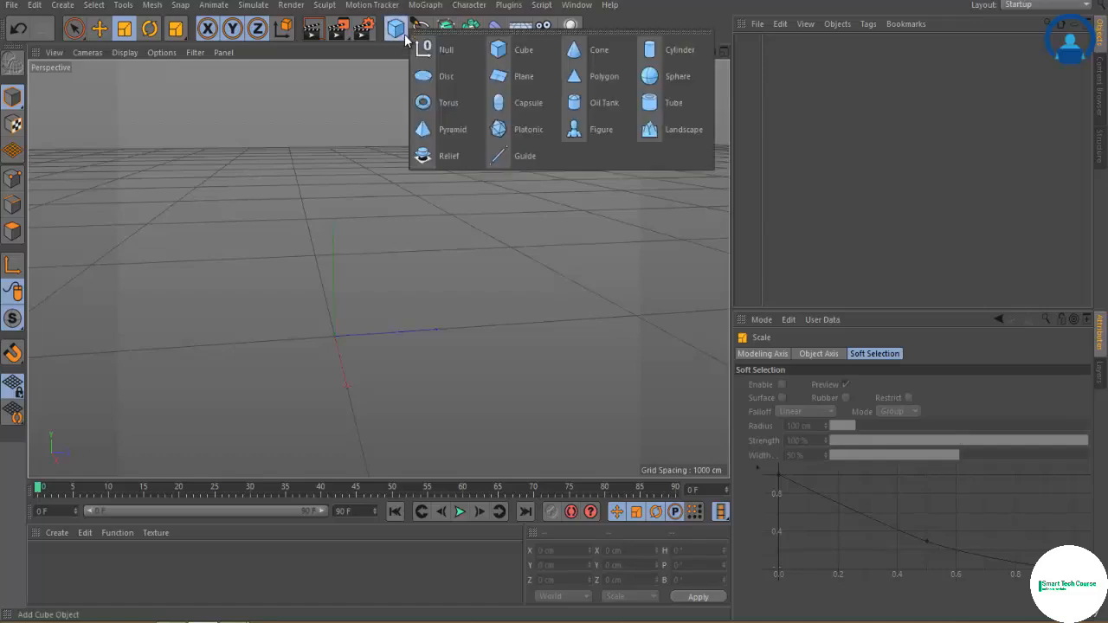
left_click(532, 52)
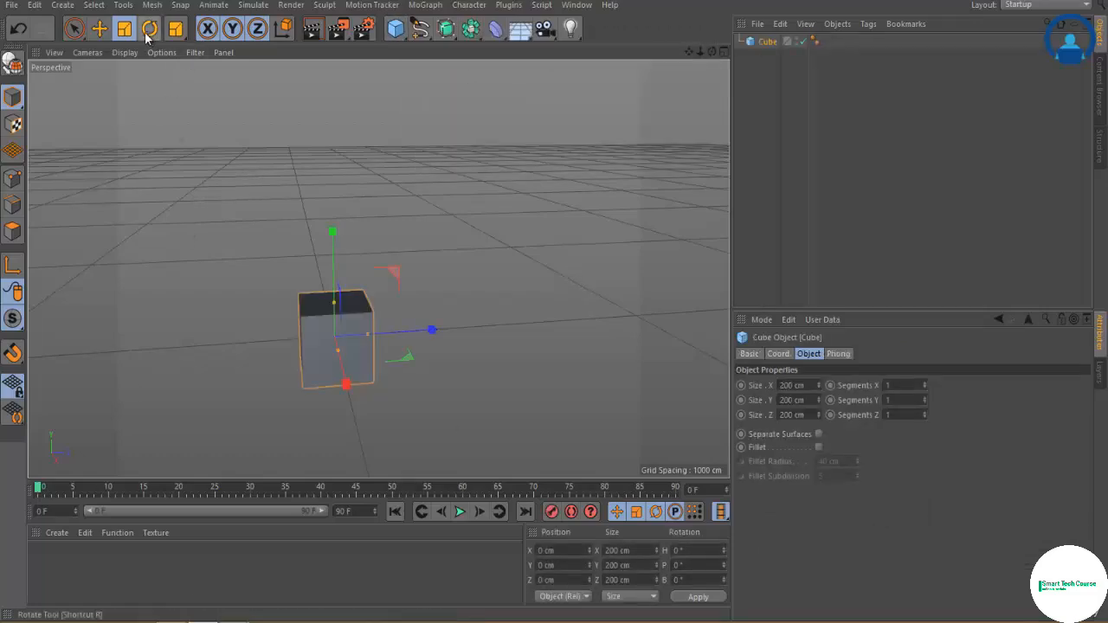
Scale the cube uniformly to about 174 cm and stretch its individual sides to about 406 × 275 × 328 cm.
left_click_drag(332, 232, 332, 255)
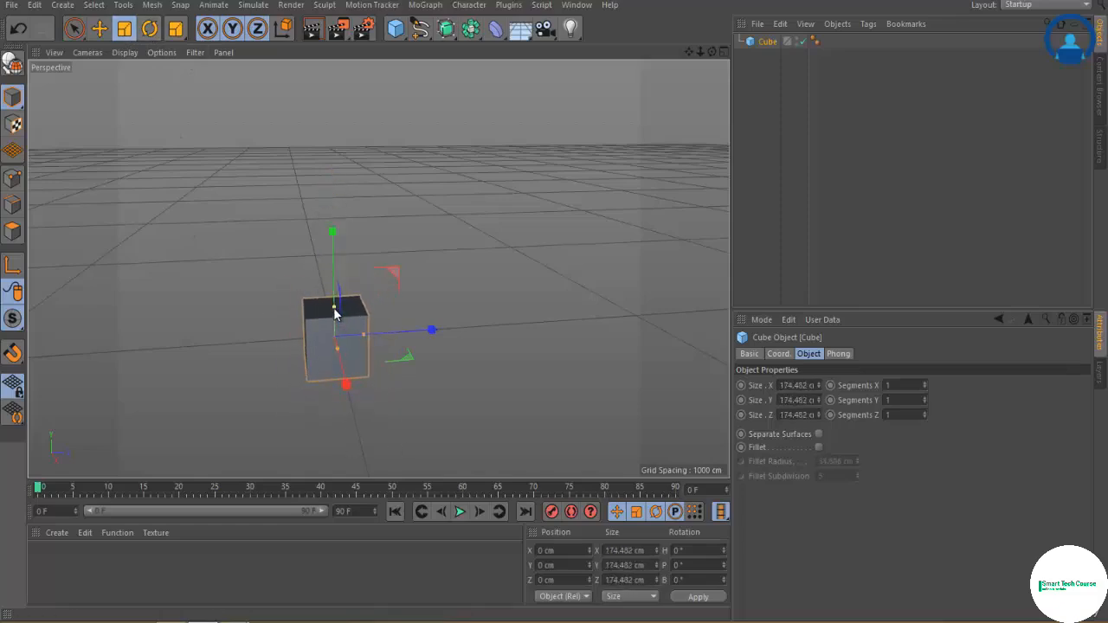
mouse_move(334, 308)
left_mouse_down()
mouse_move(338, 253)
mouse_move(341, 292)
left_mouse_up()
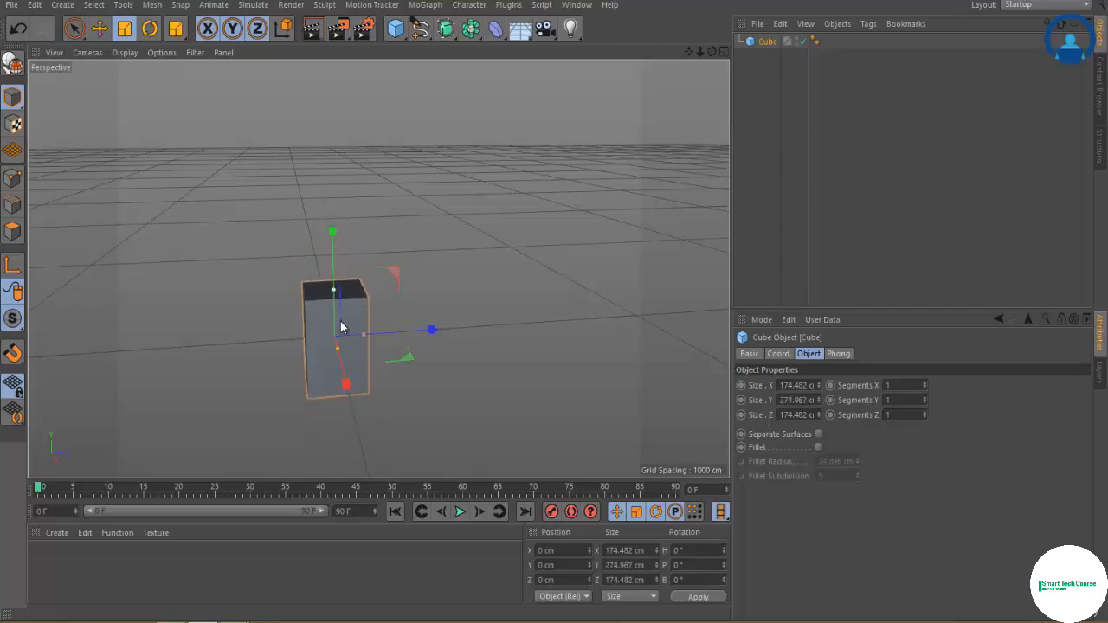
left_click_drag(366, 340, 327, 400)
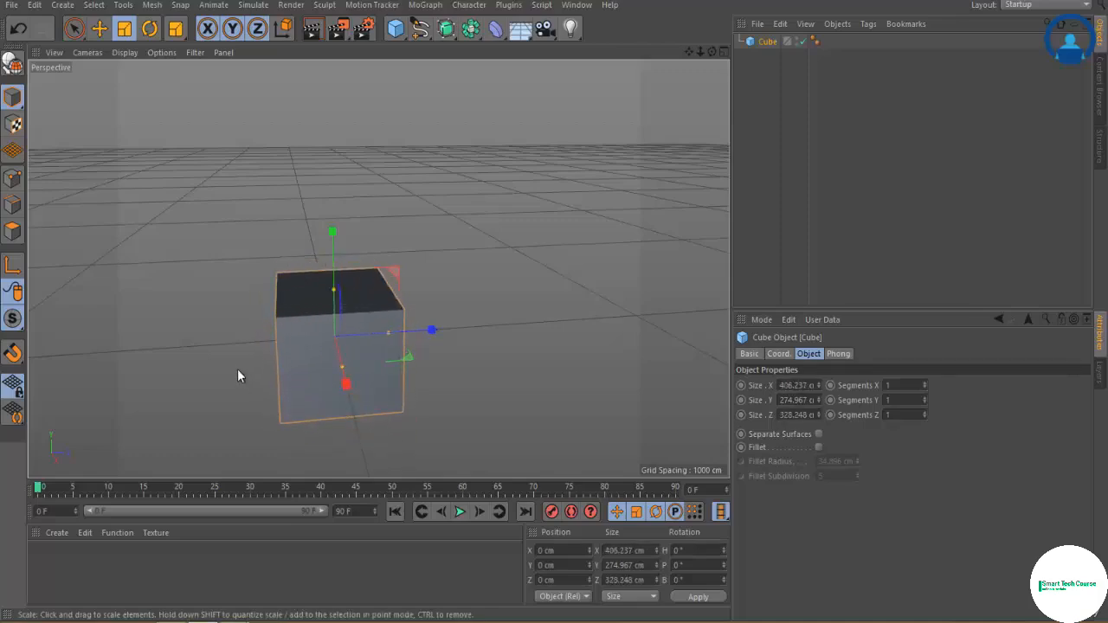
left_click_drag(239, 376, 352, 413, "alt")
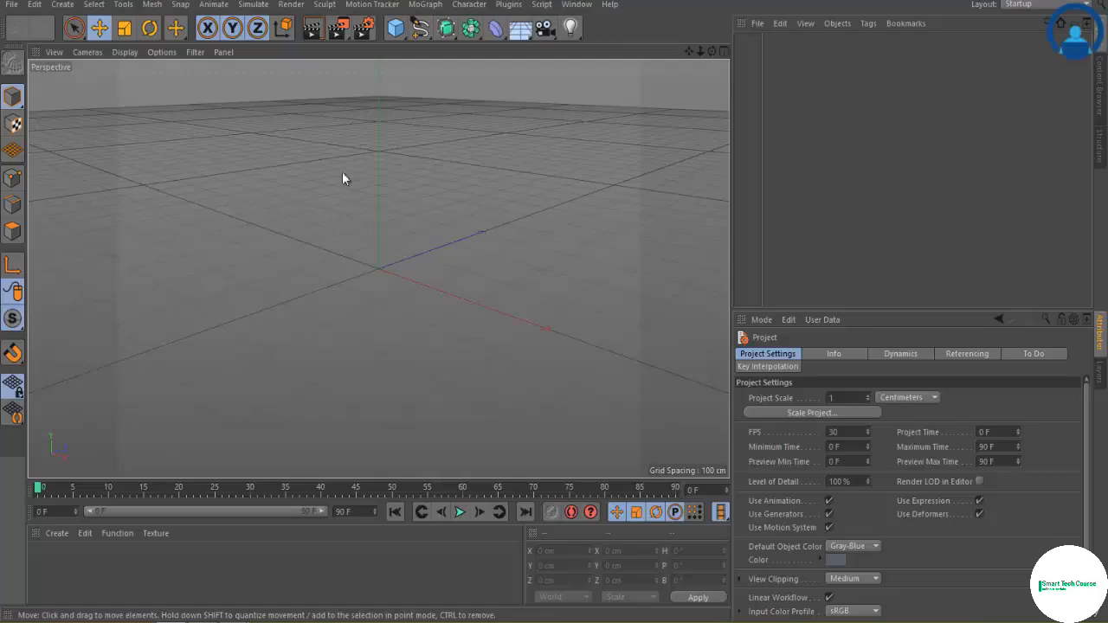
Add a cube to the empty scene and scale it uniformly to about 228 cm per side.
left_click(395, 27)
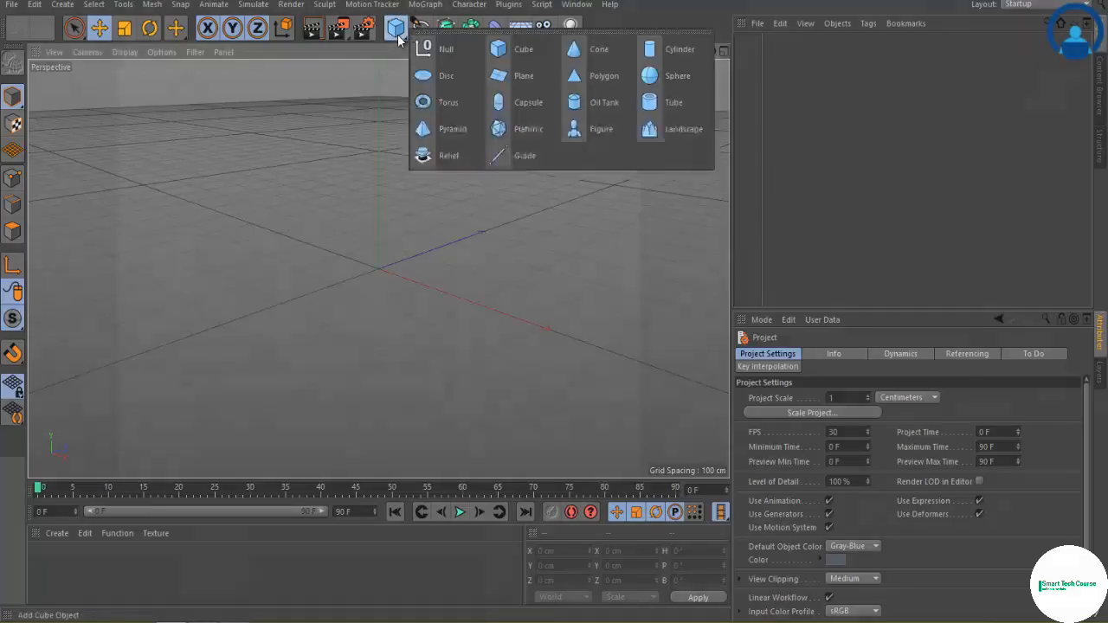
left_click(525, 50)
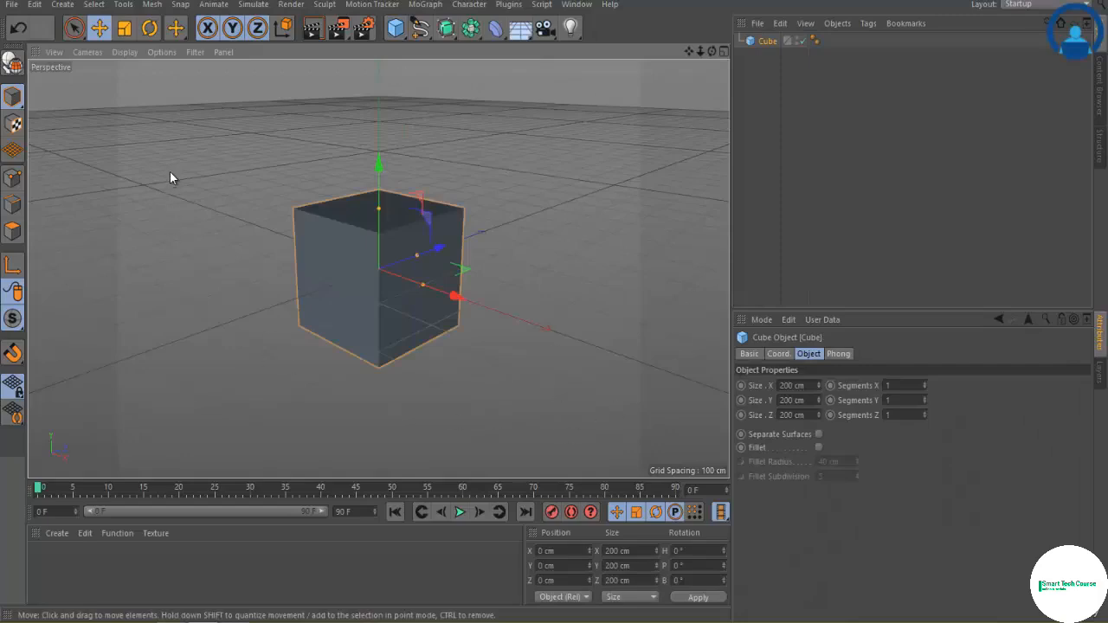
left_click(125, 30)
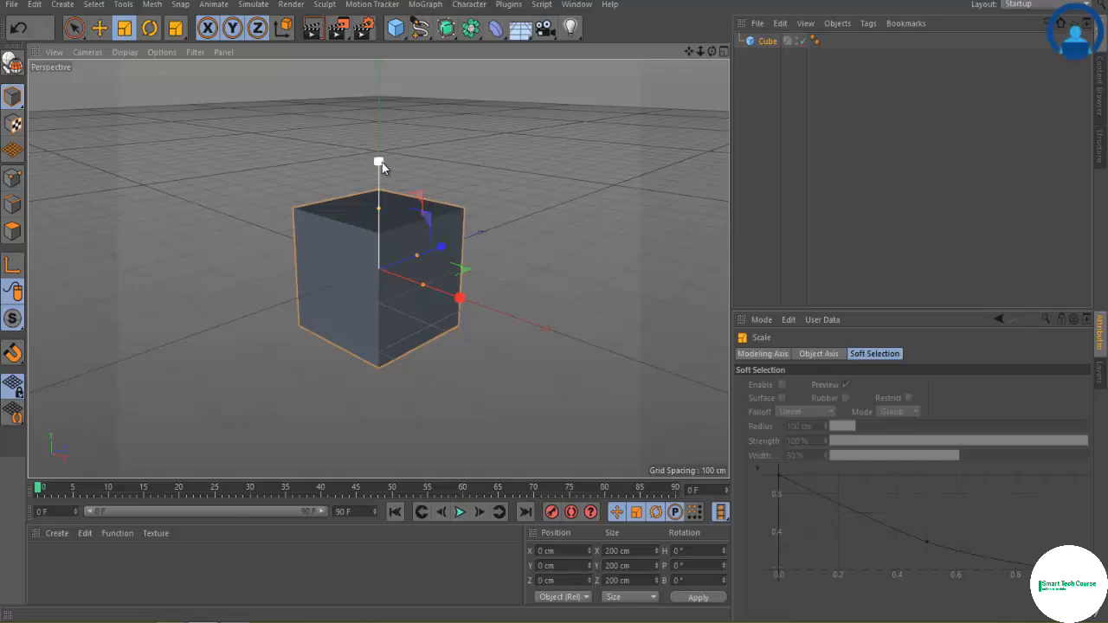
left_click_drag(380, 161, 381, 122)
left_click_drag(443, 252, 460, 299)
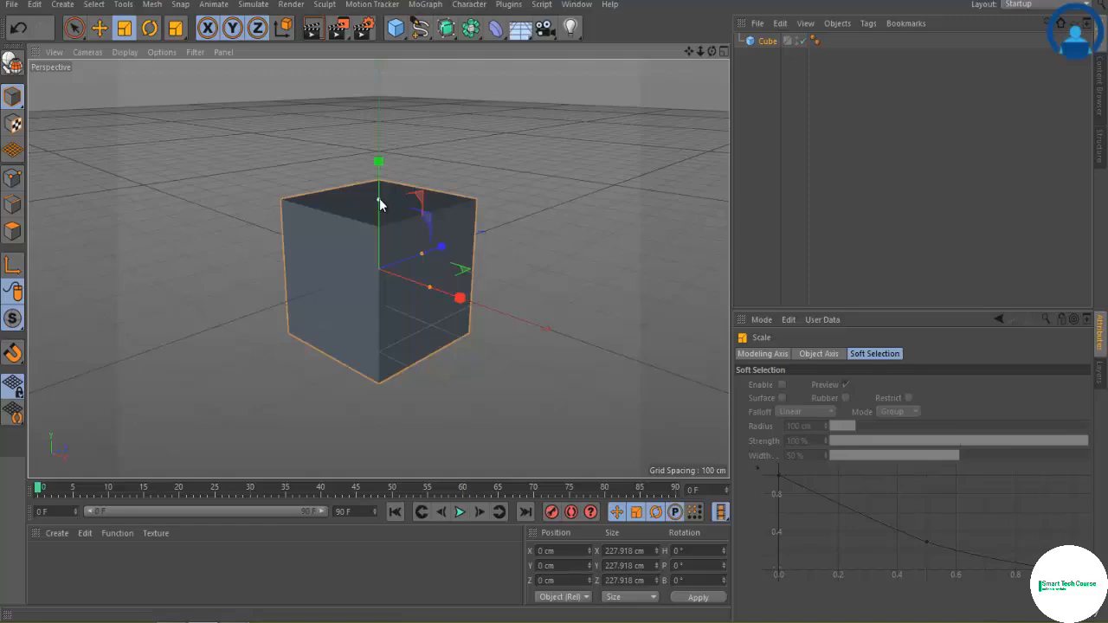
Resize the cube along its separate axes to about 200 × 203 × 254 cm, trying the size handles with the Scale and Move tools.
left_click_drag(379, 203, 420, 287)
left_click(99, 28)
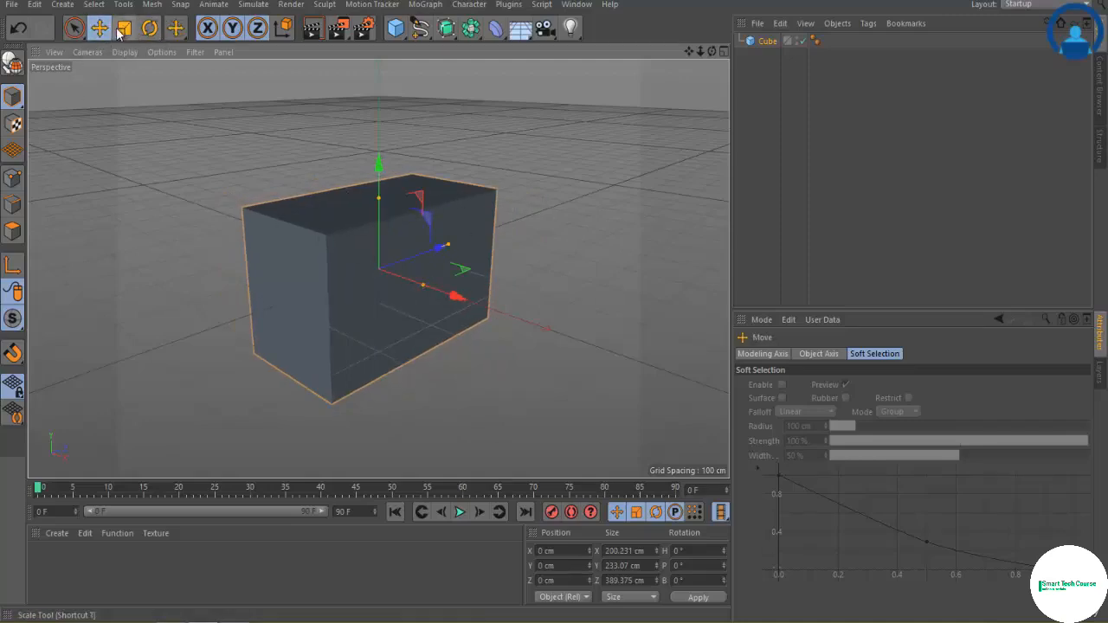
mouse_move(375, 210)
left_mouse_down()
mouse_move(379, 169)
mouse_move(379, 227)
mouse_move(380, 200)
mouse_move(379, 209)
left_mouse_up()
left_click_drag(445, 248, 426, 252)
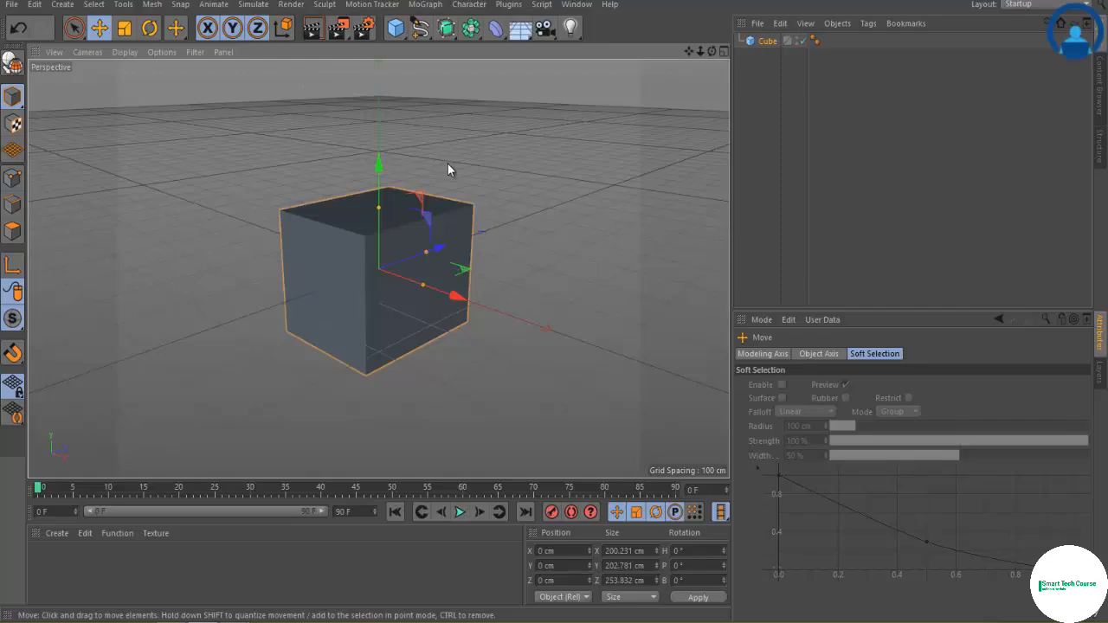
Rotate the cube about its Z axis to a bank angle of about 41°.
left_click(281, 33)
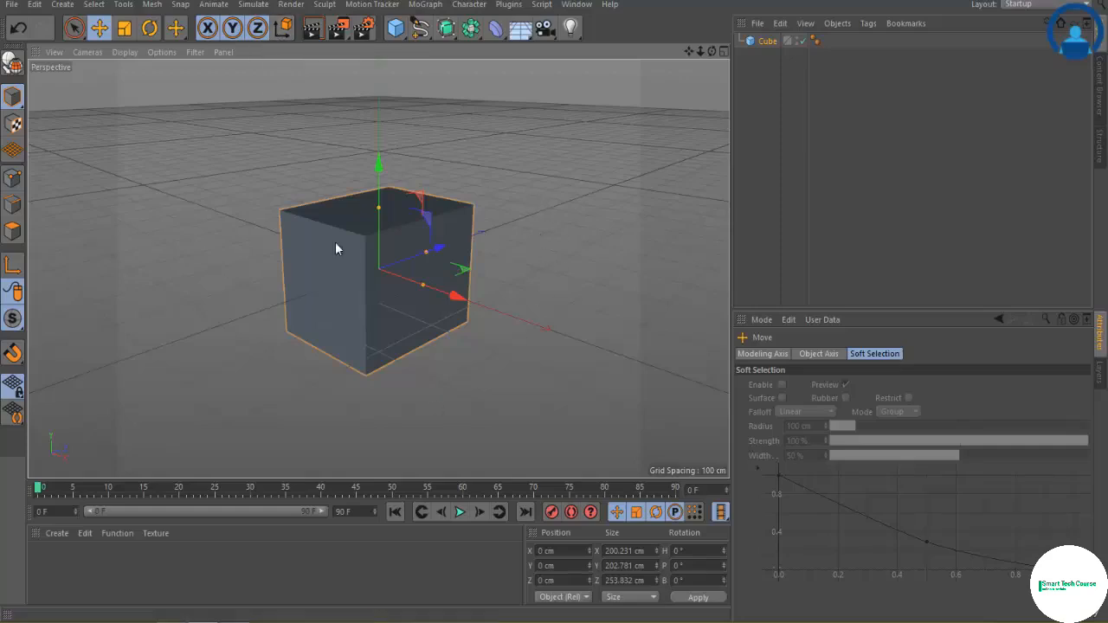
left_click(149, 28)
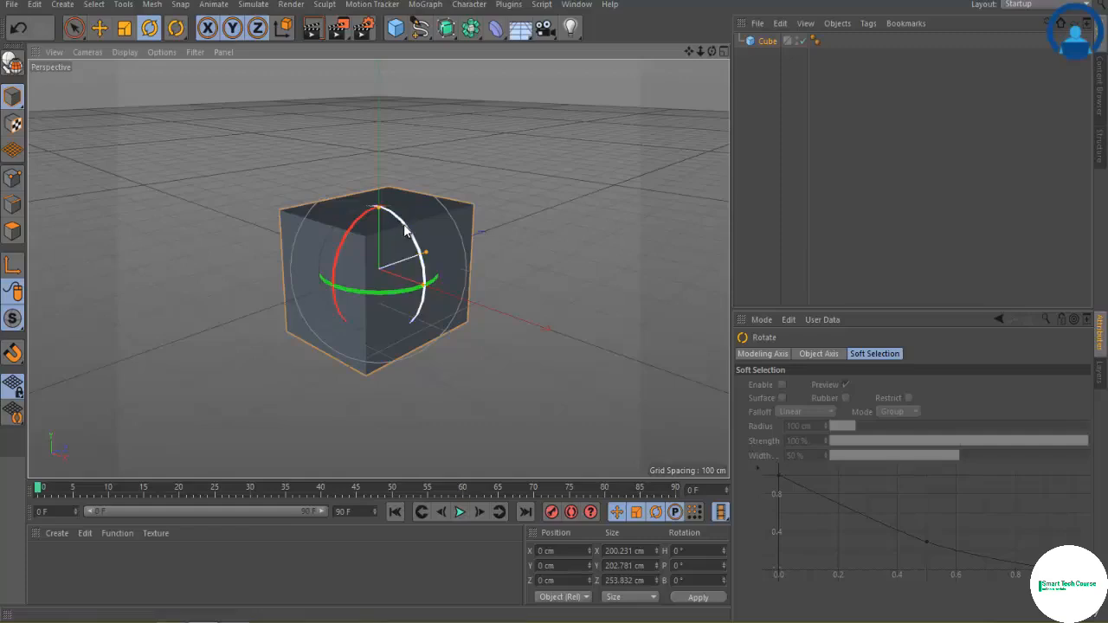
left_click_drag(403, 227, 425, 271)
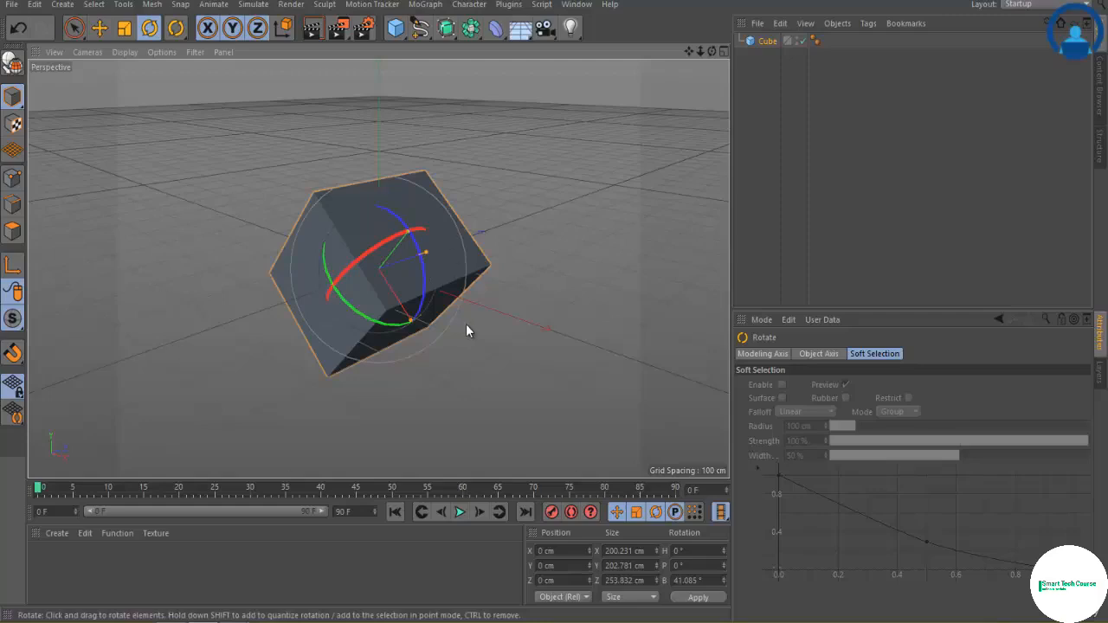
Toggle repeatedly between the world and object coordinate systems to compare the axis orientation on the rotated cube.
left_click(280, 36)
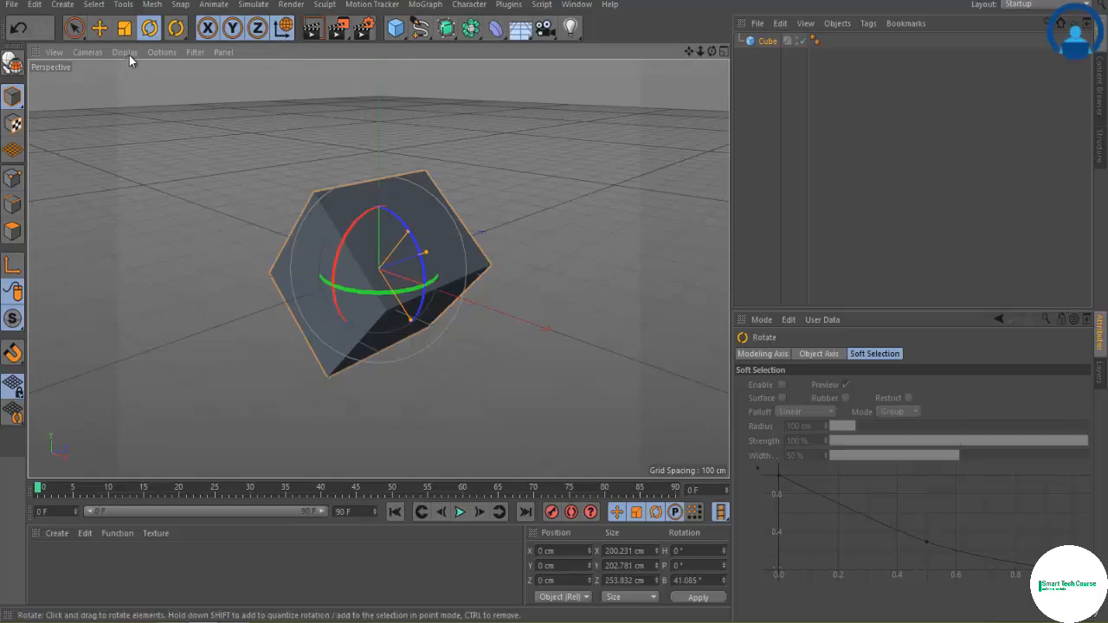
left_click(100, 30)
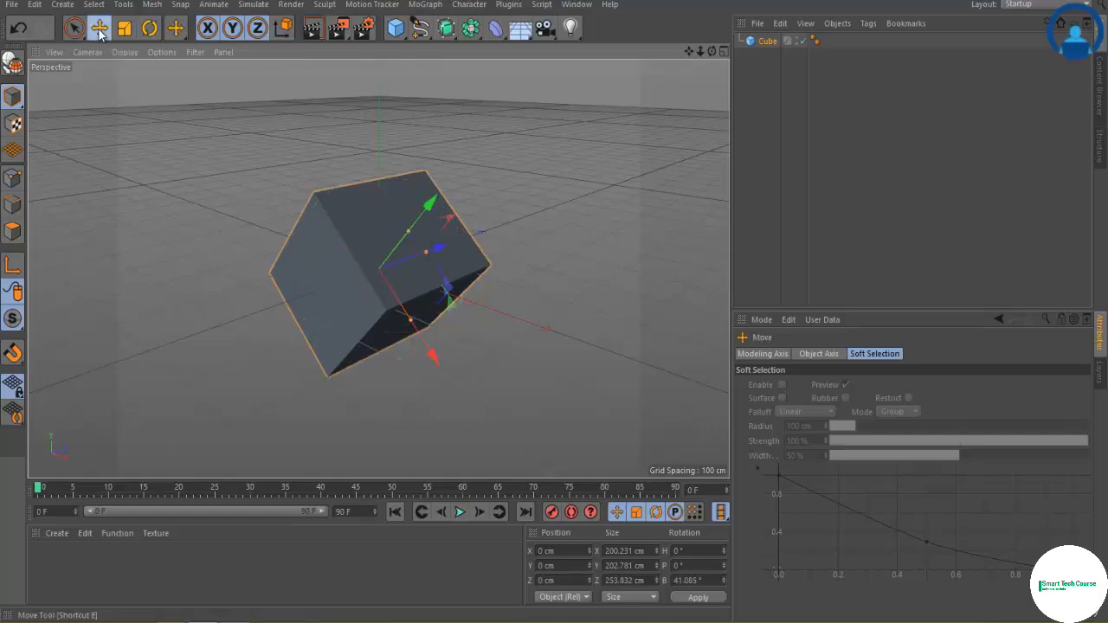
left_click(284, 30)
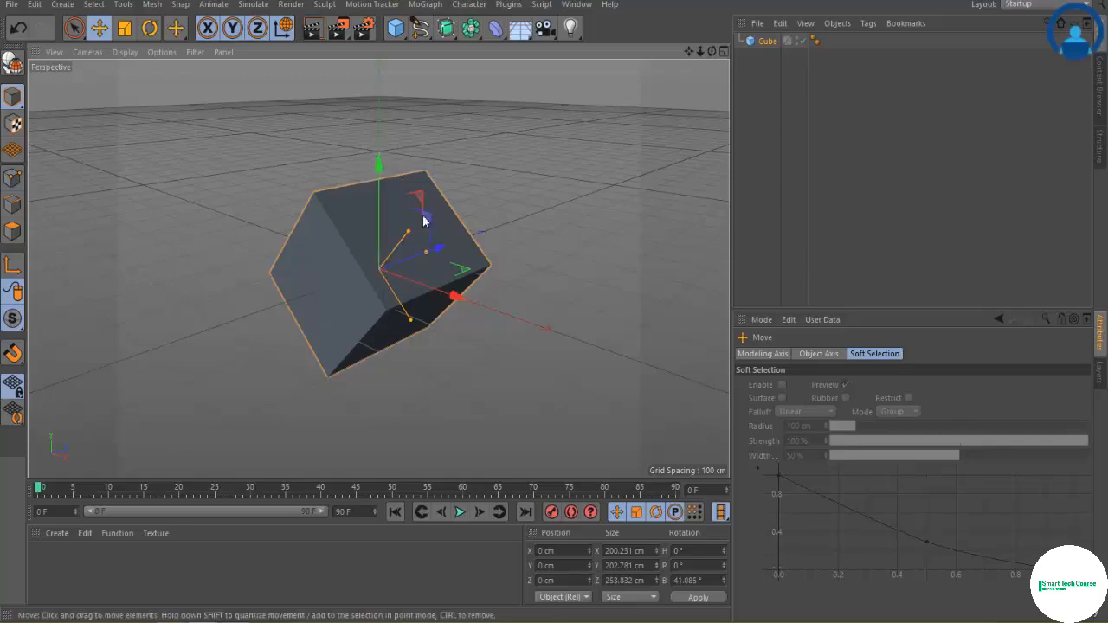
left_click(284, 29)
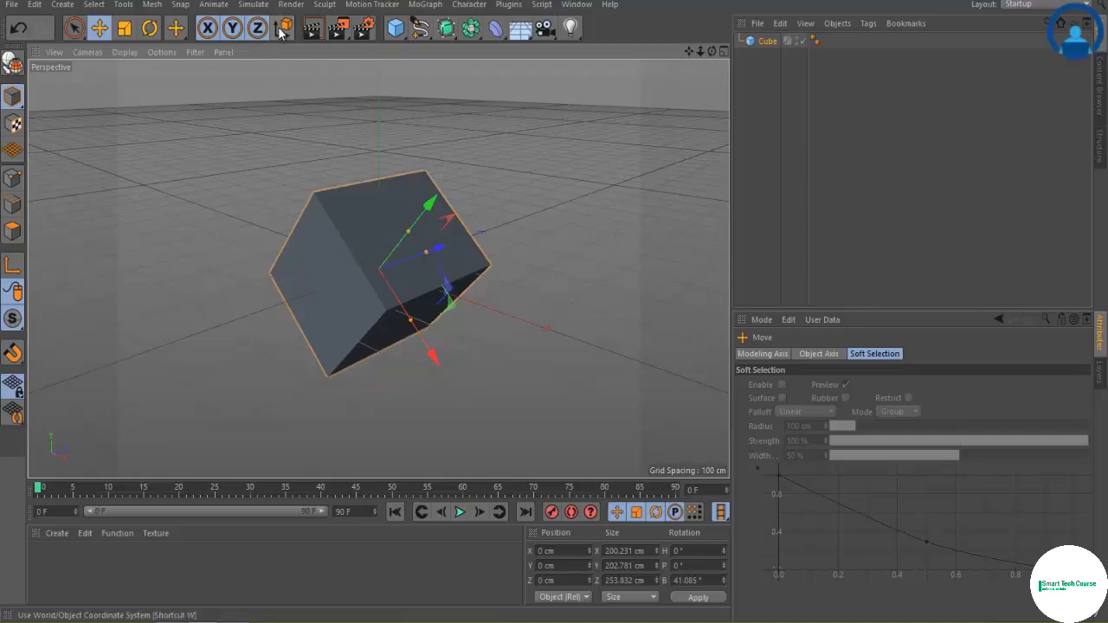
left_click(282, 32)
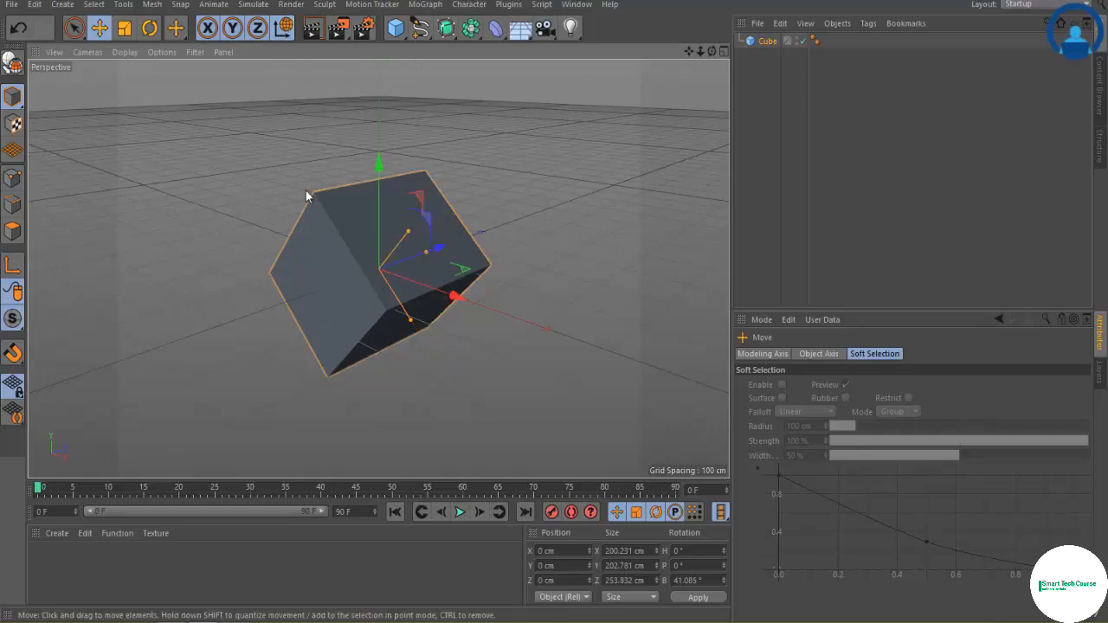
key("w")
key("w")
key("w")
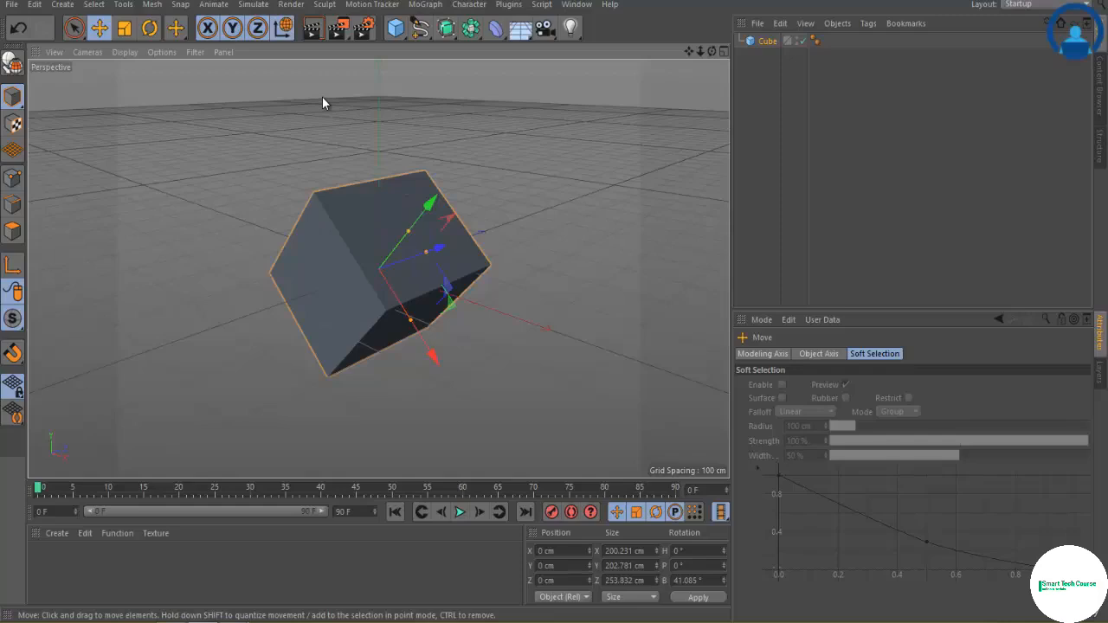
key("w")
key("w")
key("w")
key("w")
key("w")
key("w")
key("w")
key("w")
key("w")
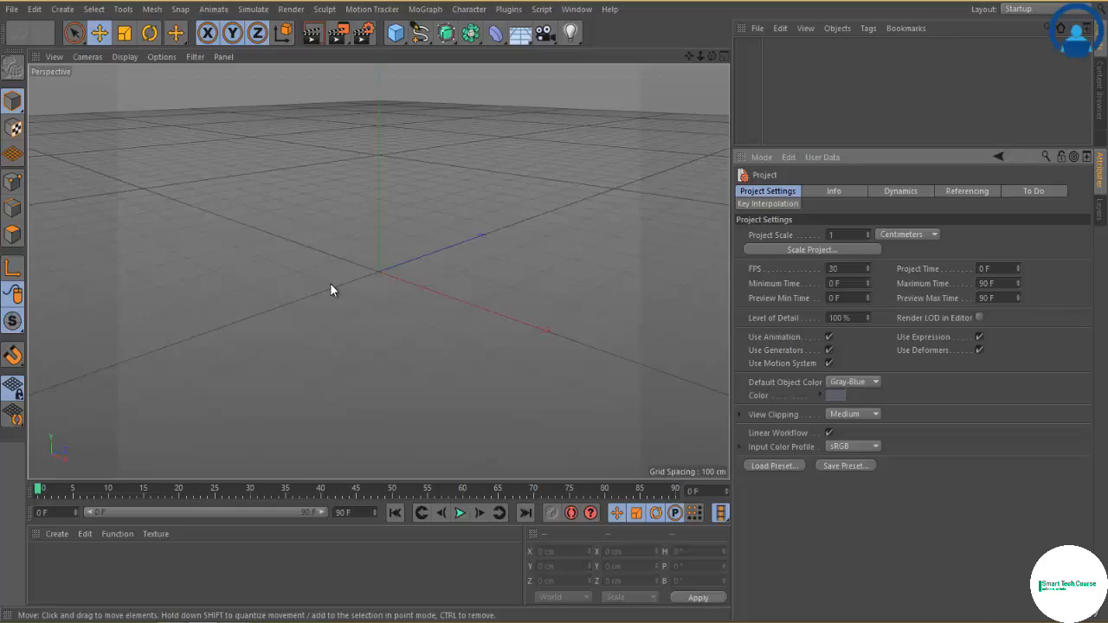
Add a default cube to the new empty scene.
left_click(402, 39)
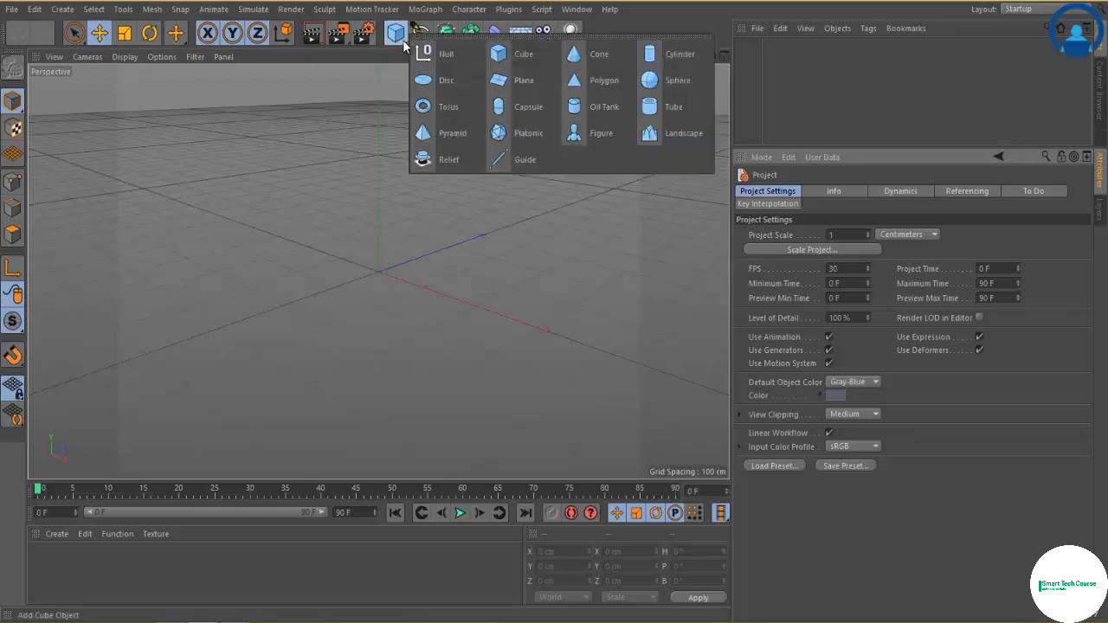
left_click(533, 55)
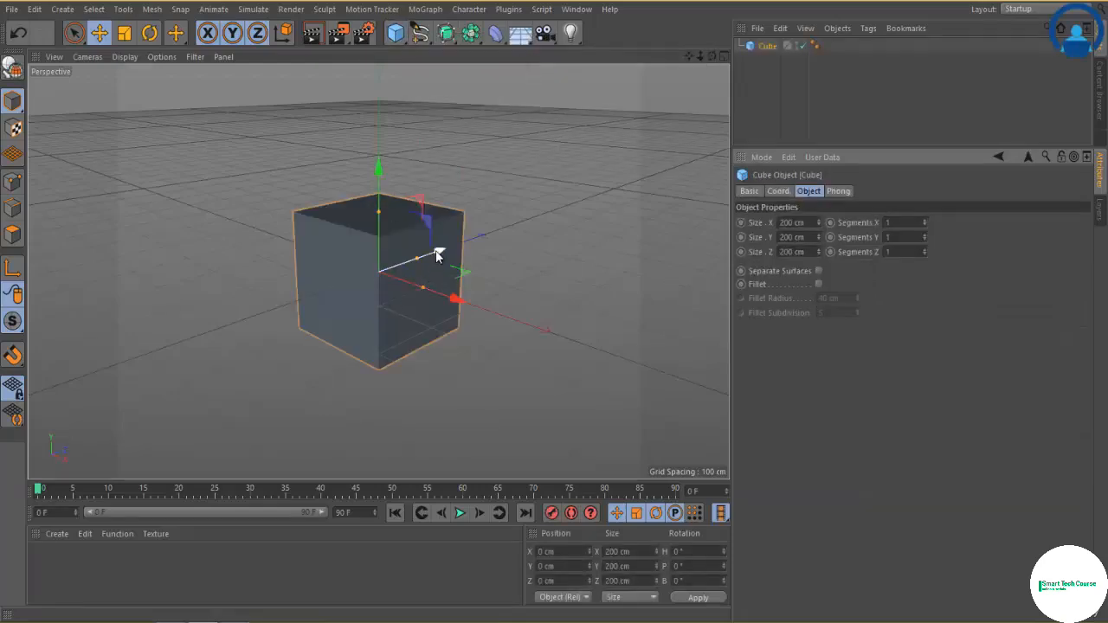
Move the cube along Z to about 1151 cm, and add a torus placed along X at about -1833 cm.
left_click_drag(437, 255, 672, 170)
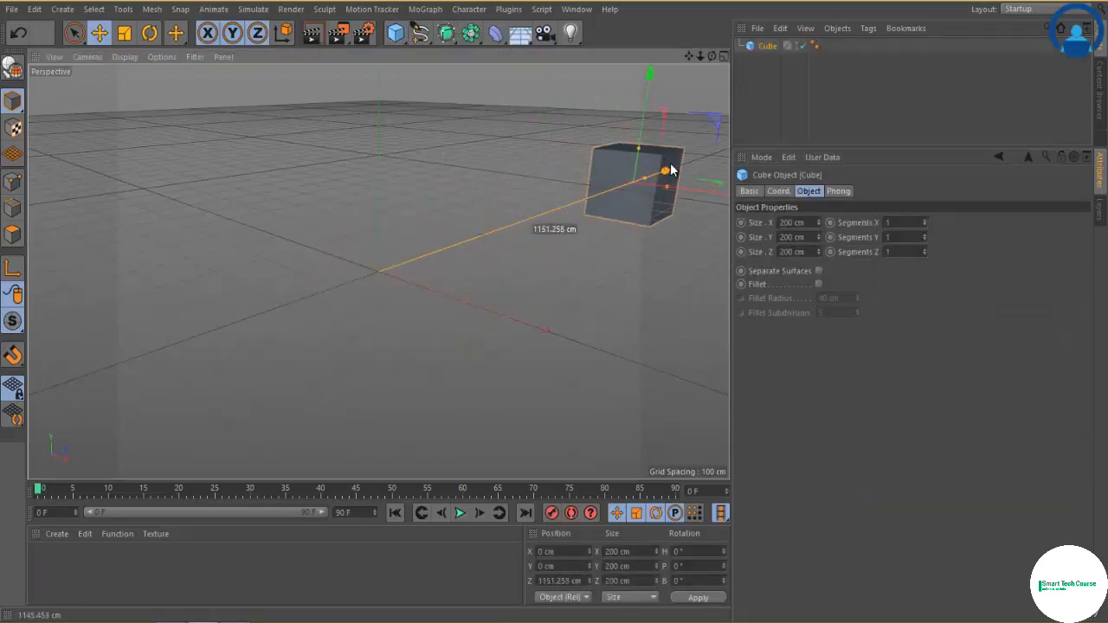
left_click(397, 35)
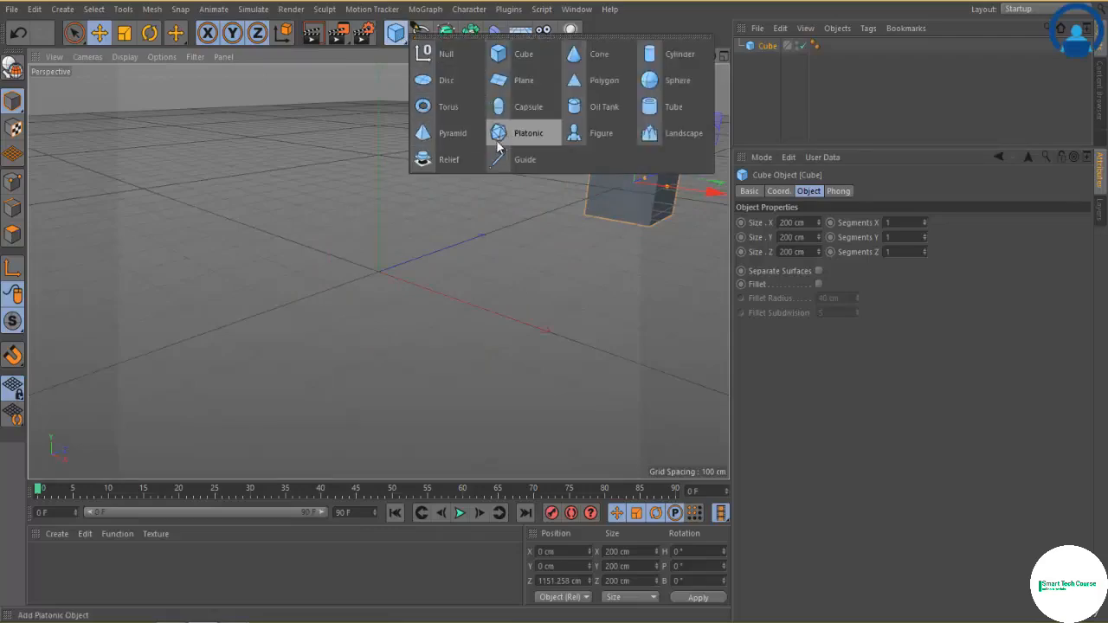
left_click(447, 107)
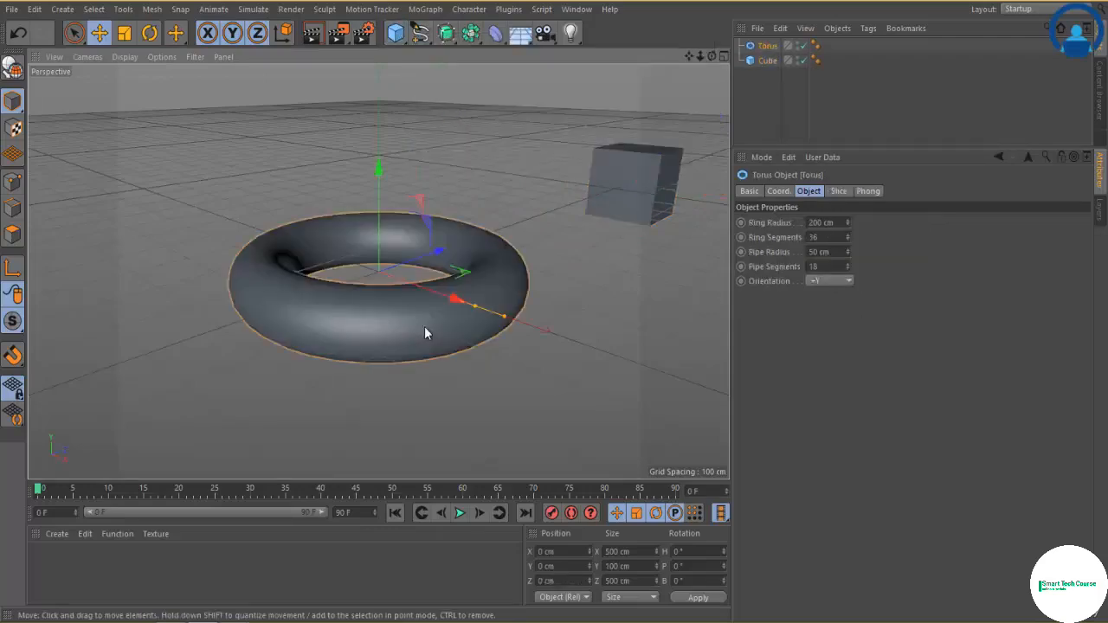
left_click_drag(455, 299, 92, 179)
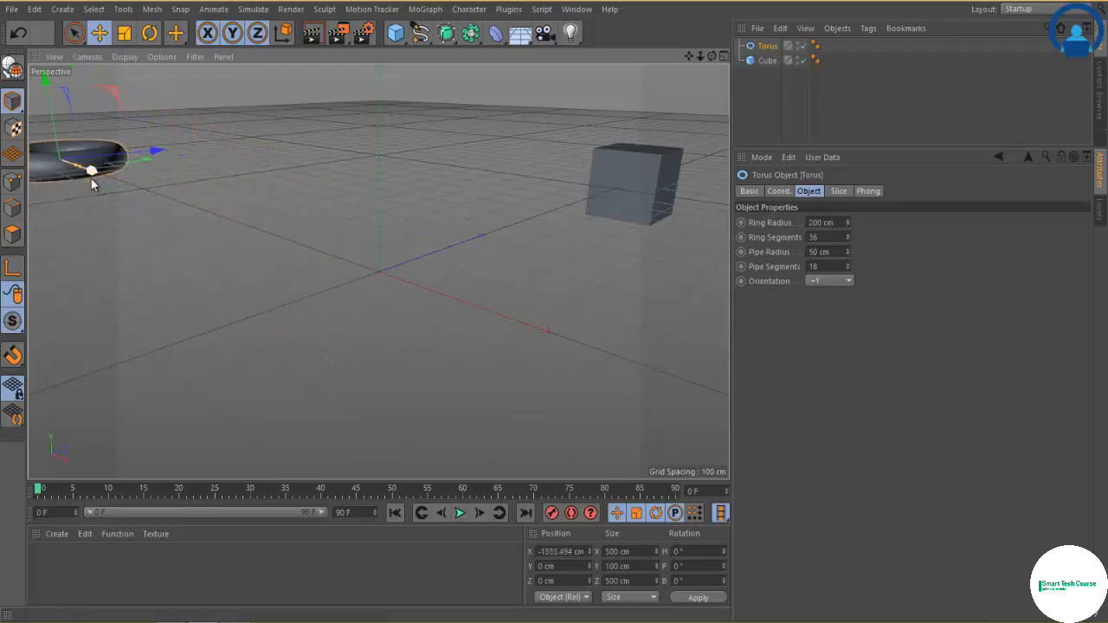
Add a sphere and move it along the X axis to about 479 cm.
left_click(396, 33)
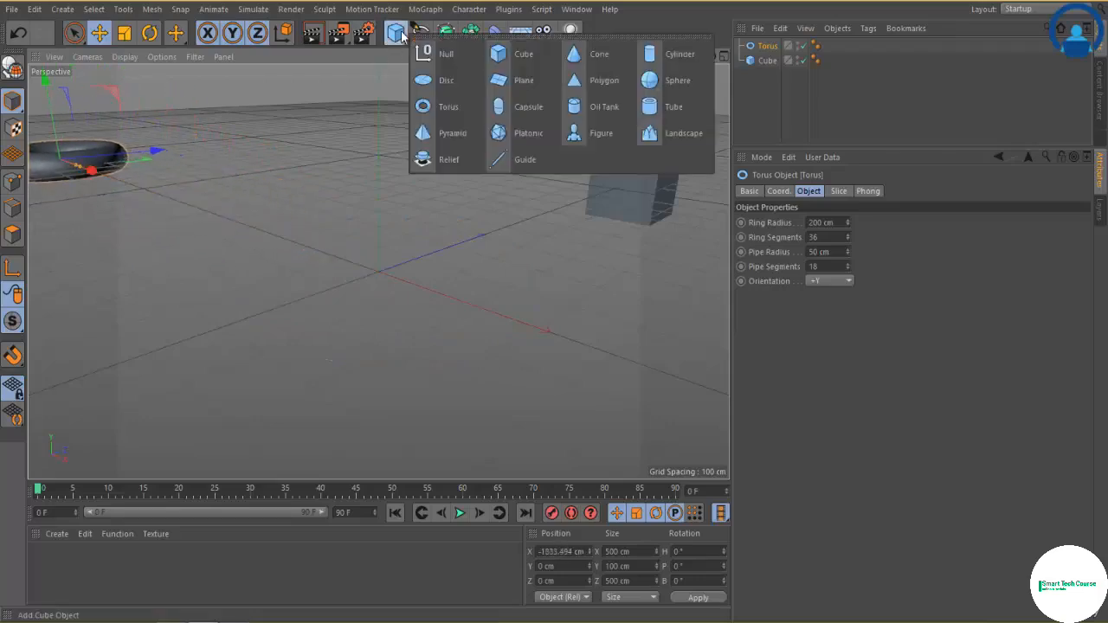
left_click(660, 80)
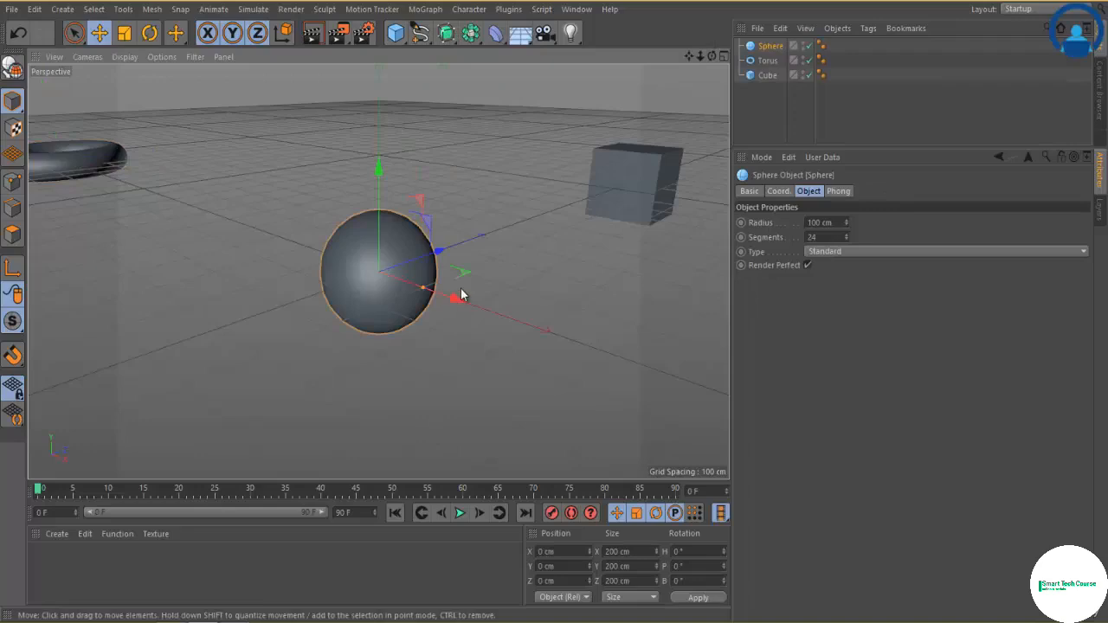
left_click_drag(477, 317, 258, 412)
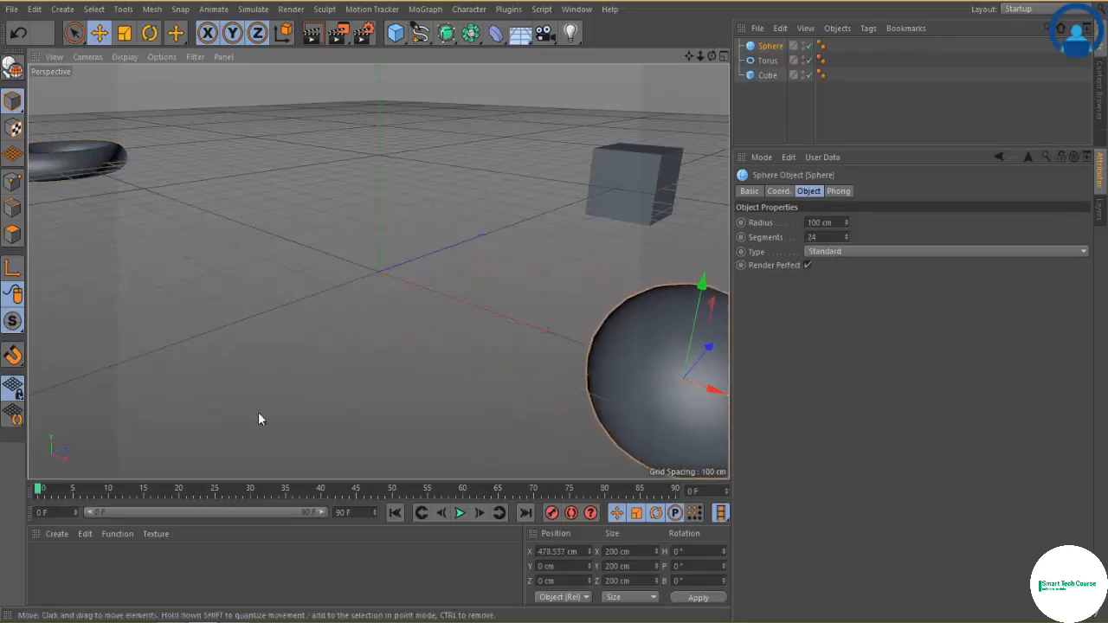
Orbit, zoom and pan the perspective view around the objects to build up several view changes.
left_click(55, 58)
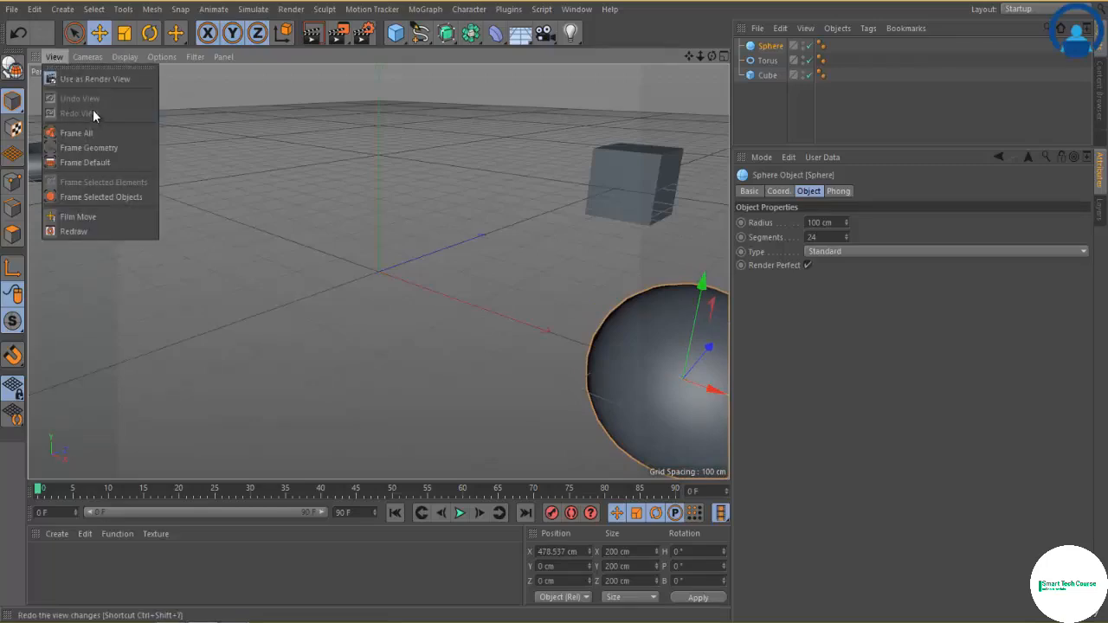
left_click(368, 317)
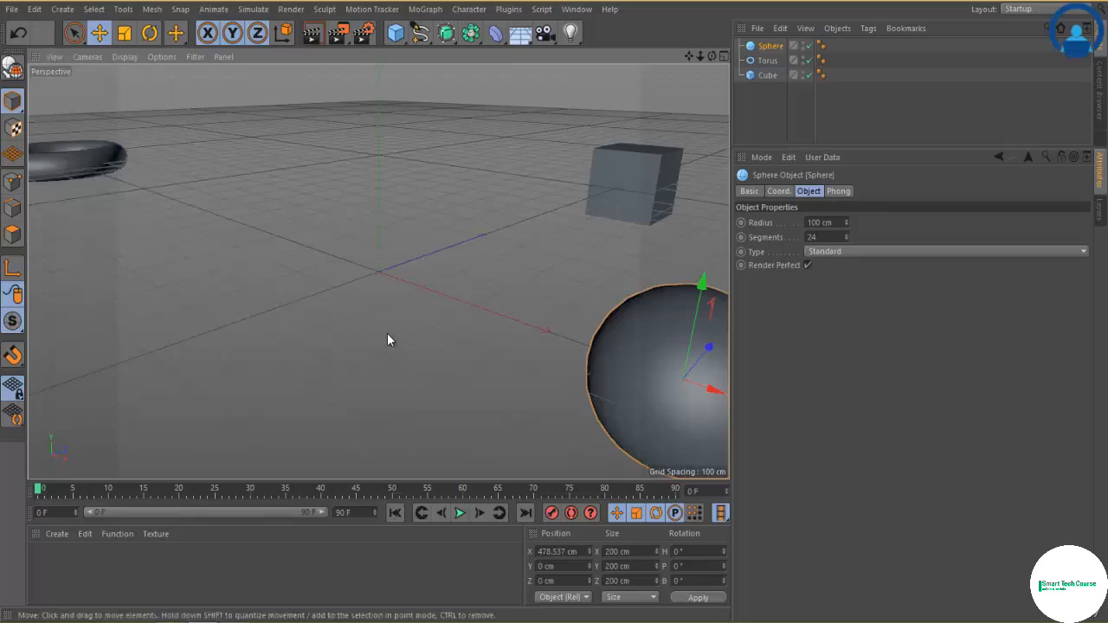
left_click_drag(377, 318, 475, 292, "alt")
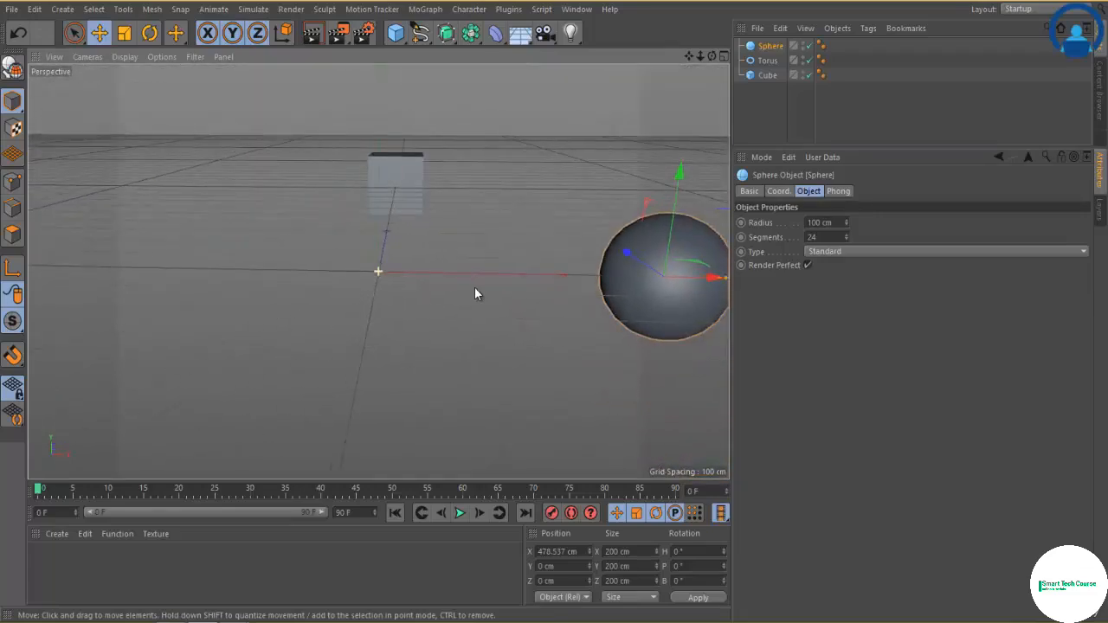
scroll(468, 303, "up", 8)
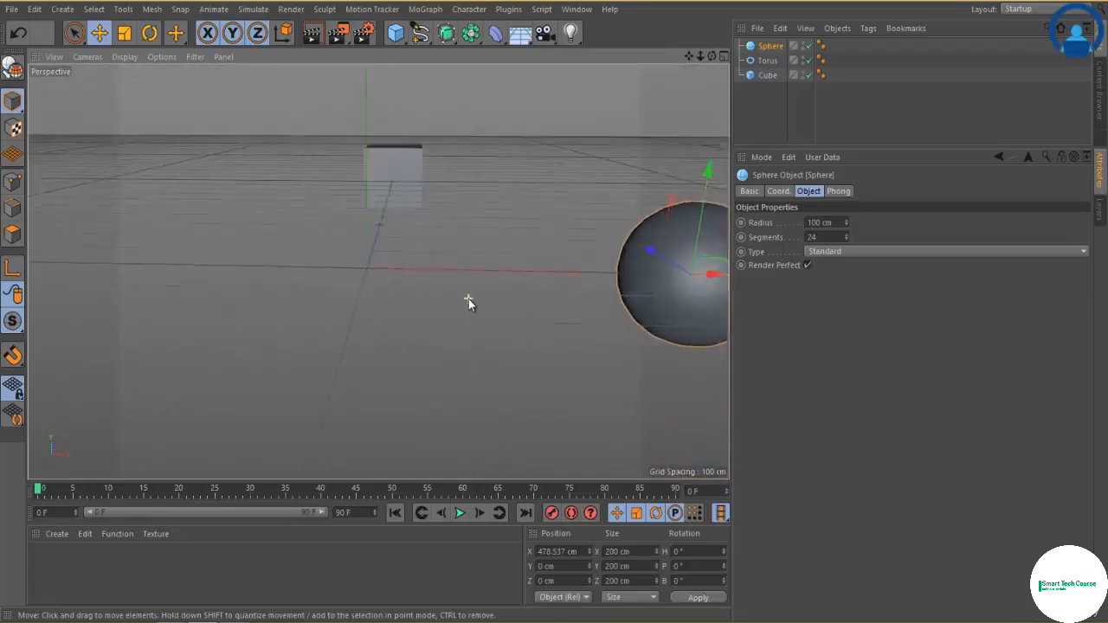
scroll(470, 302, "up", 3)
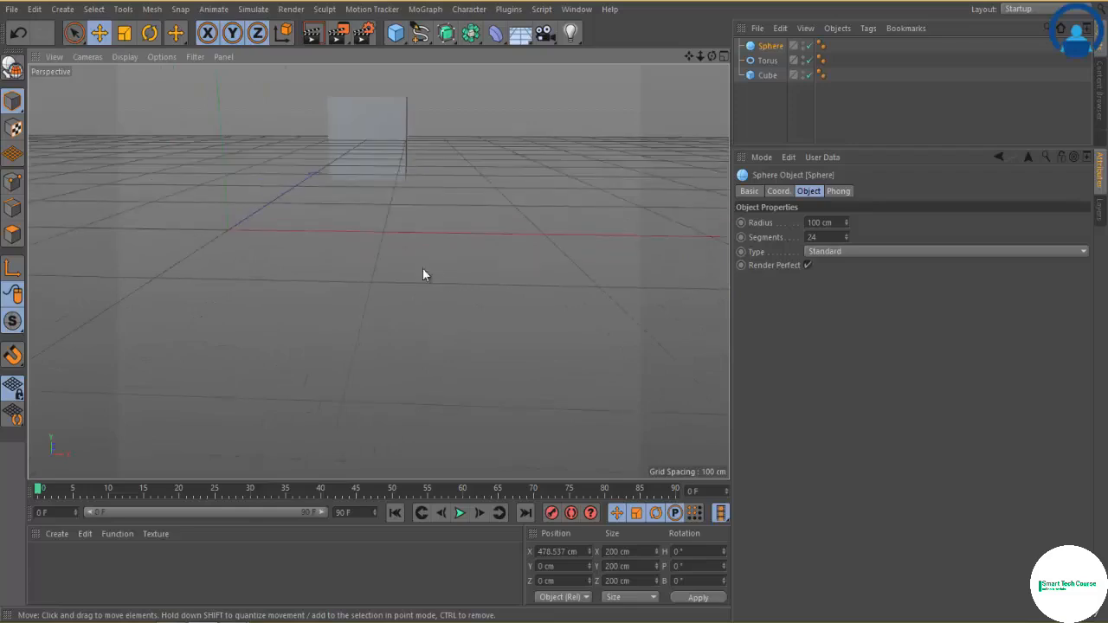
left_click_drag(422, 246, 469, 438, "alt")
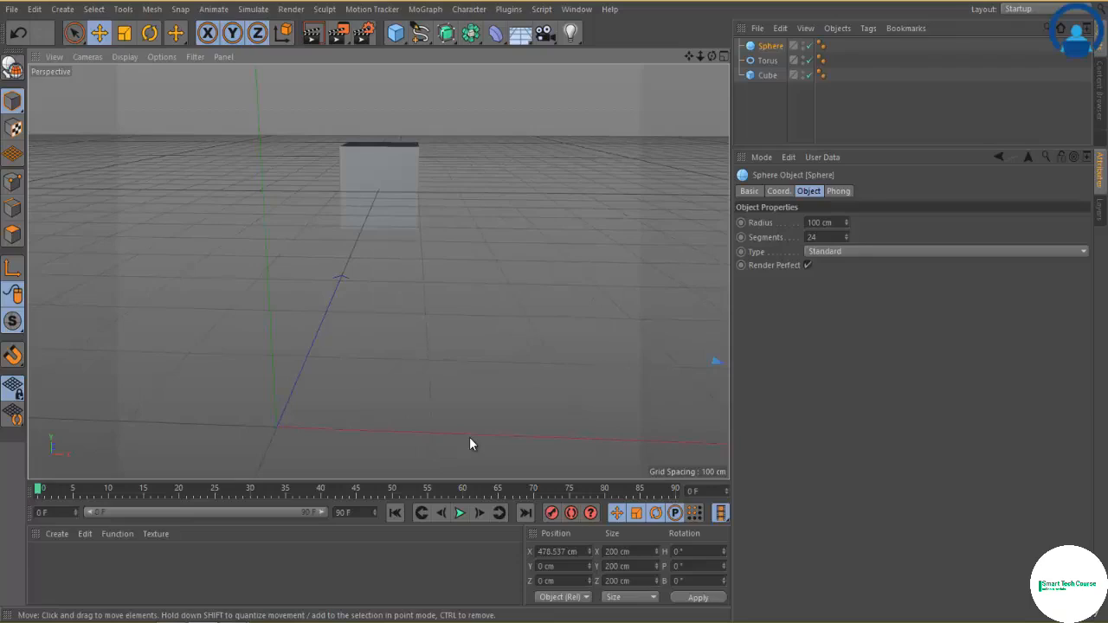
Step back through the recent camera movements with Undo View, and reset the perspective view with Frame Default.
left_click(54, 56)
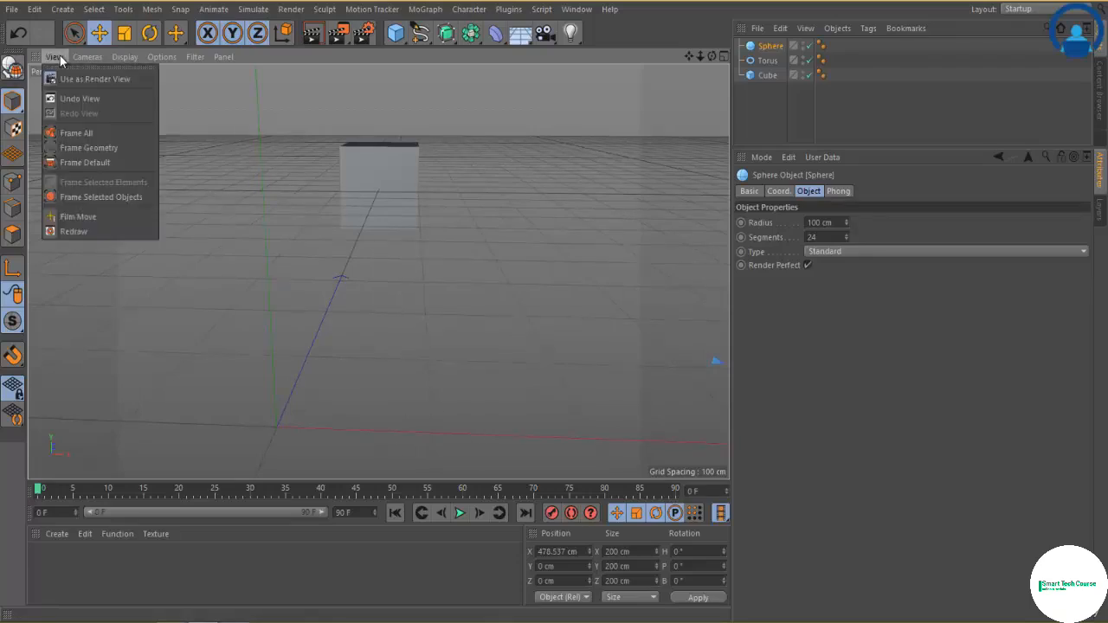
left_click(86, 99)
left_click(56, 56)
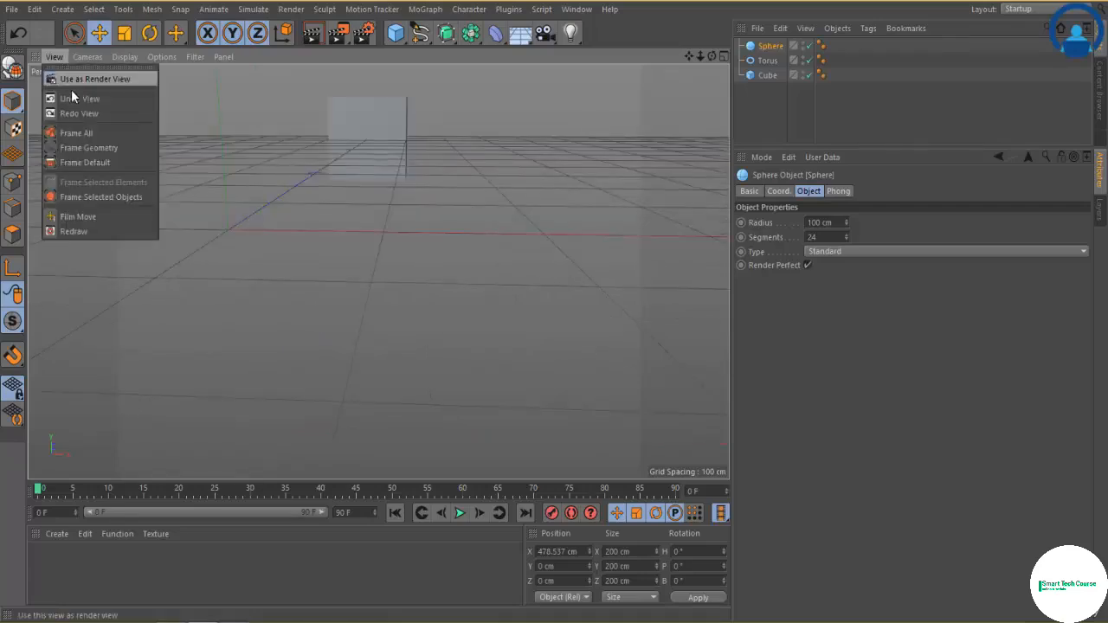
left_click(74, 99)
left_click(55, 57)
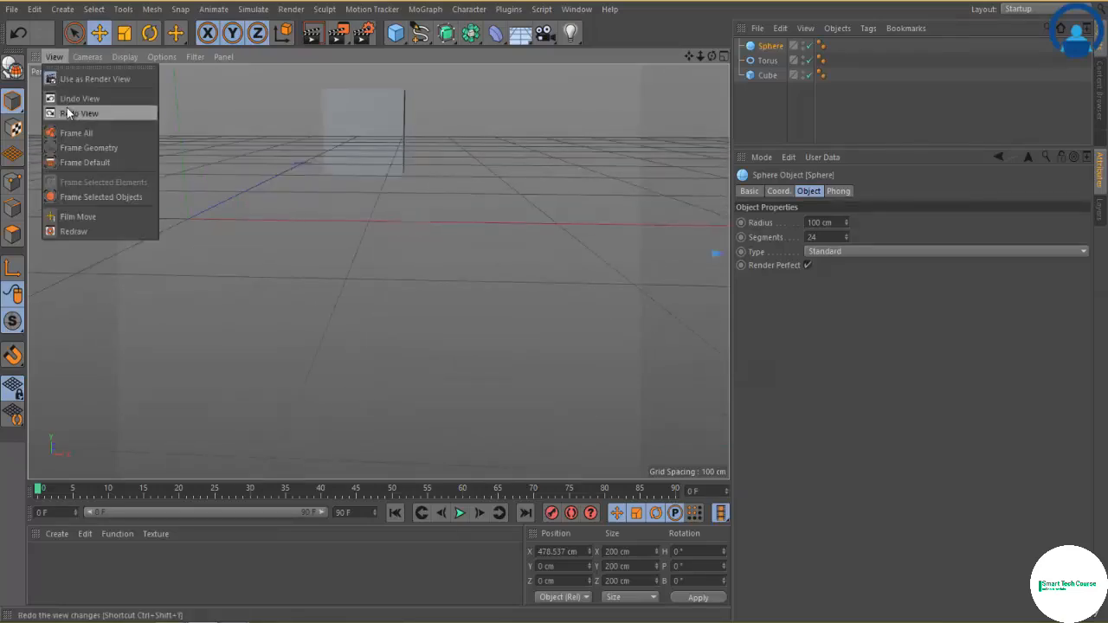
left_click(66, 98)
left_click(55, 56)
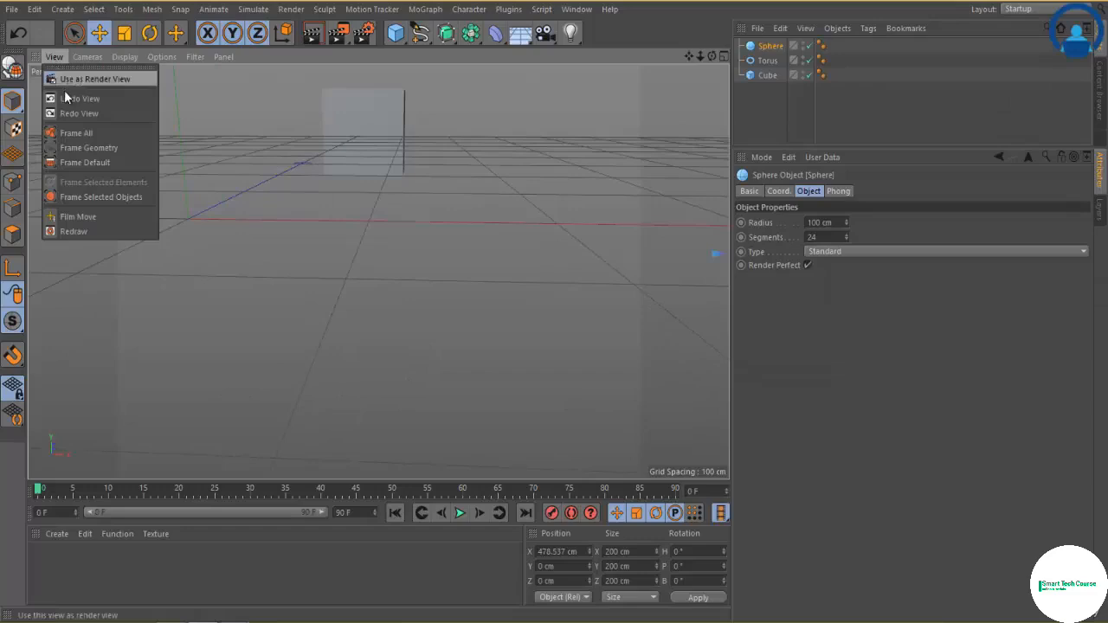
left_click(66, 99)
left_click(54, 57)
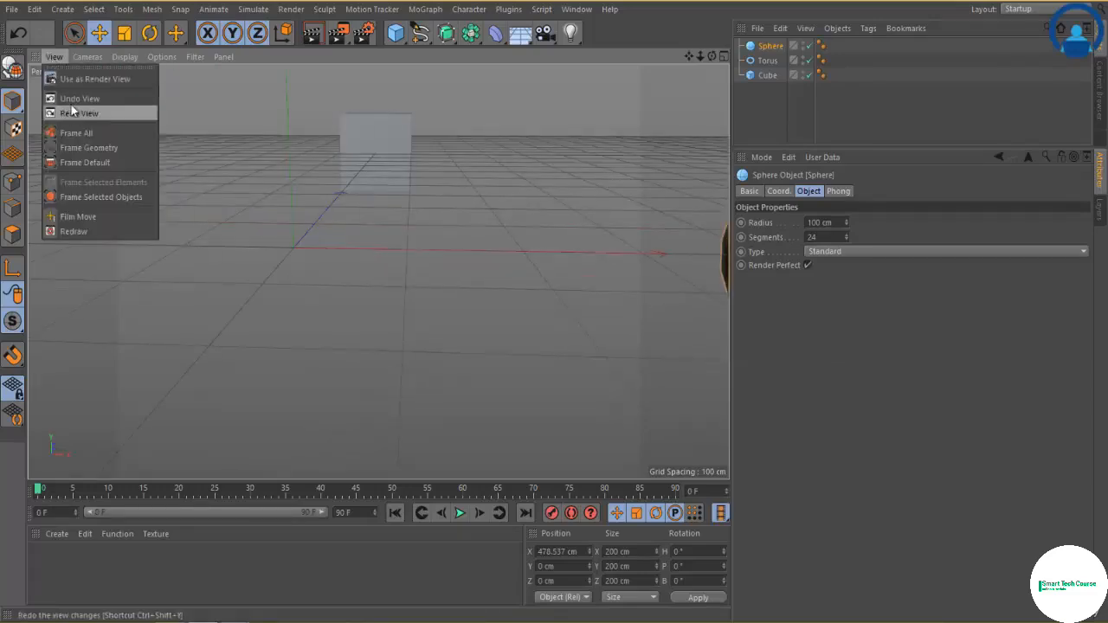
left_click(70, 100)
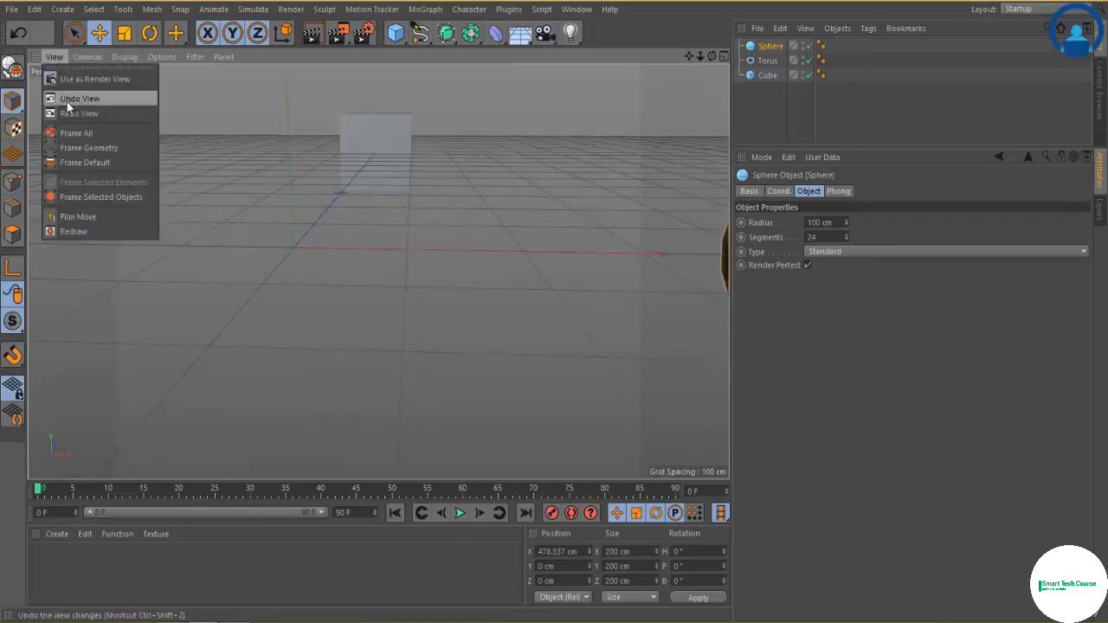
left_click(68, 100)
left_click(57, 56)
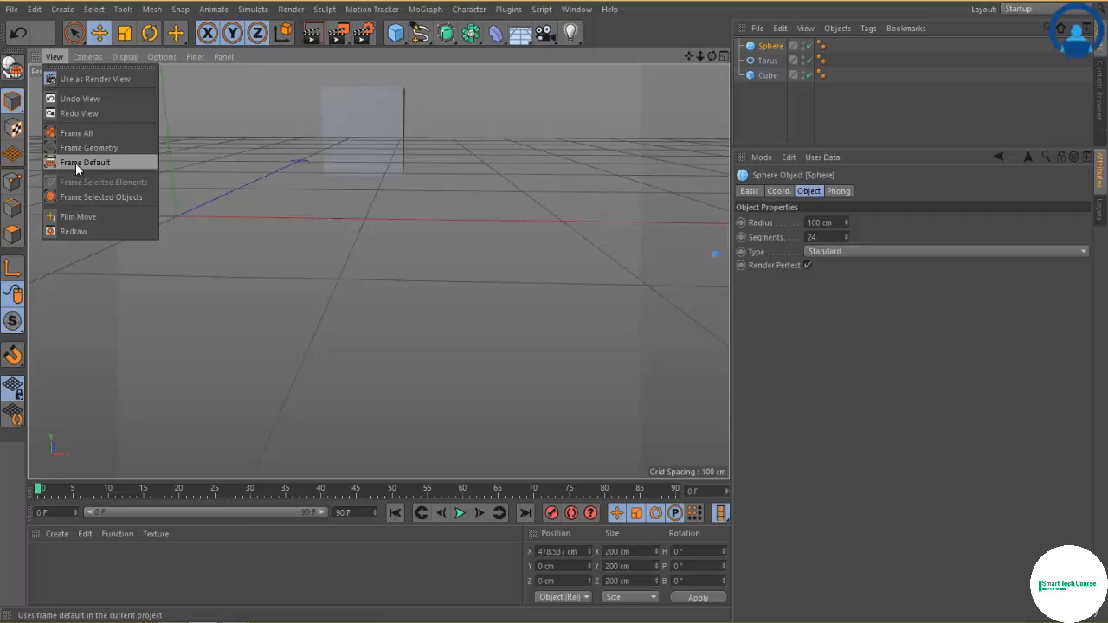
left_click(75, 163)
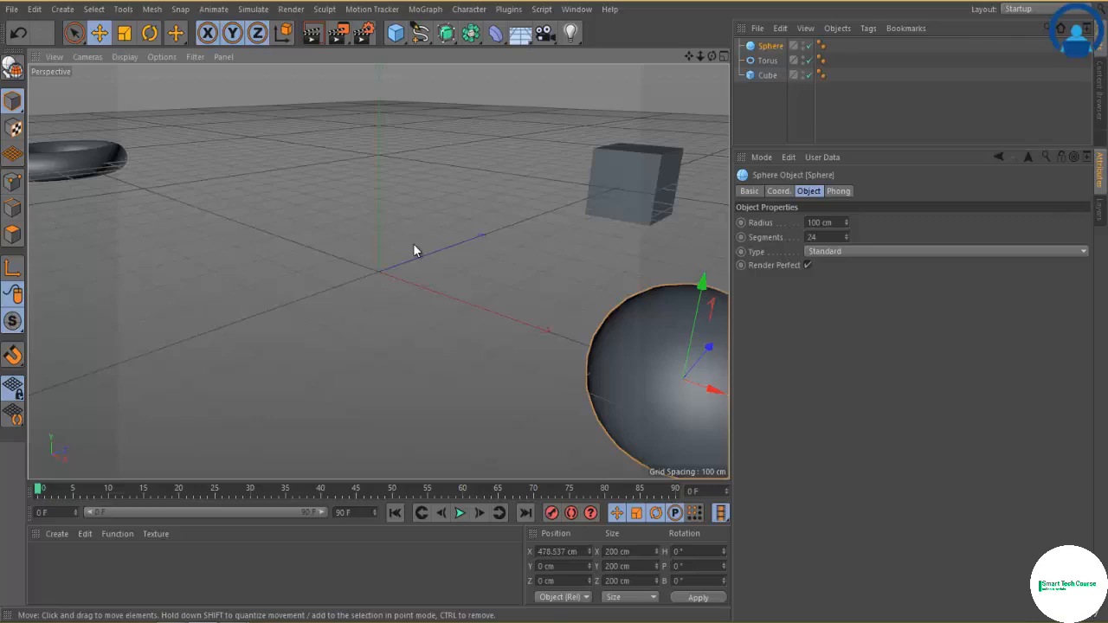
Zoom in until the objects leave the perspective view, and bring the whole scene back with Frame All.
scroll(415, 254, "up", 8)
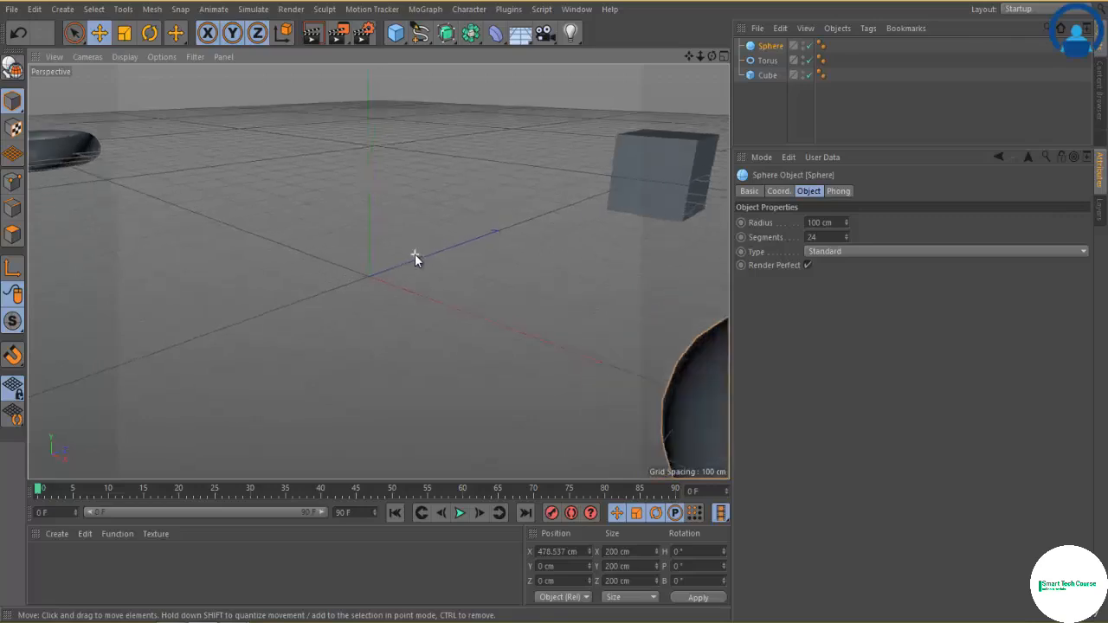
scroll(415, 254, "up", 5)
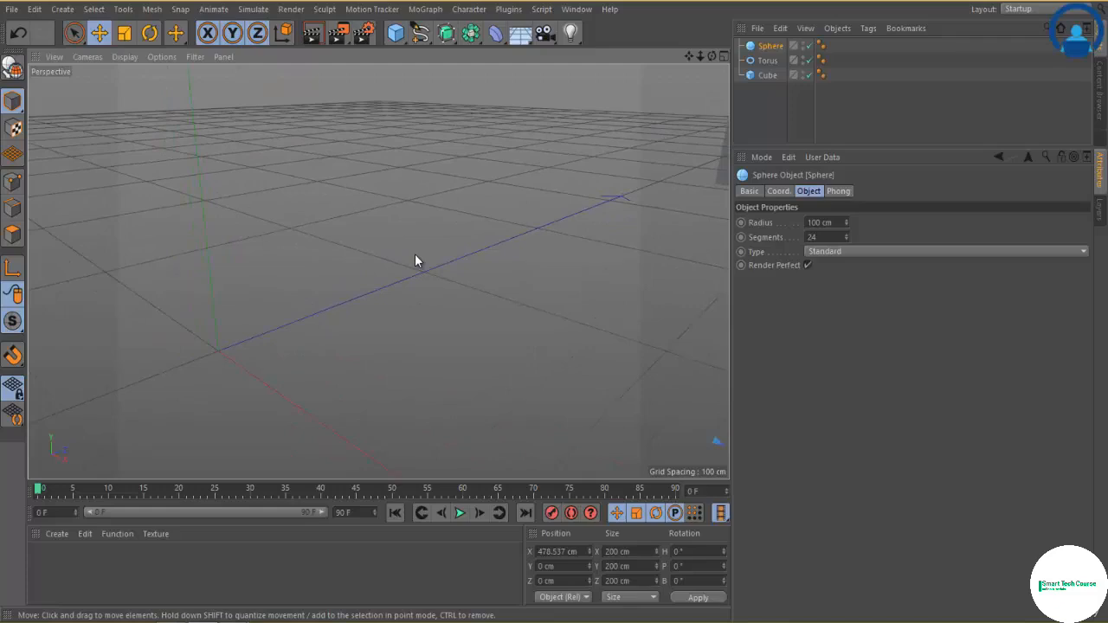
left_click(52, 56)
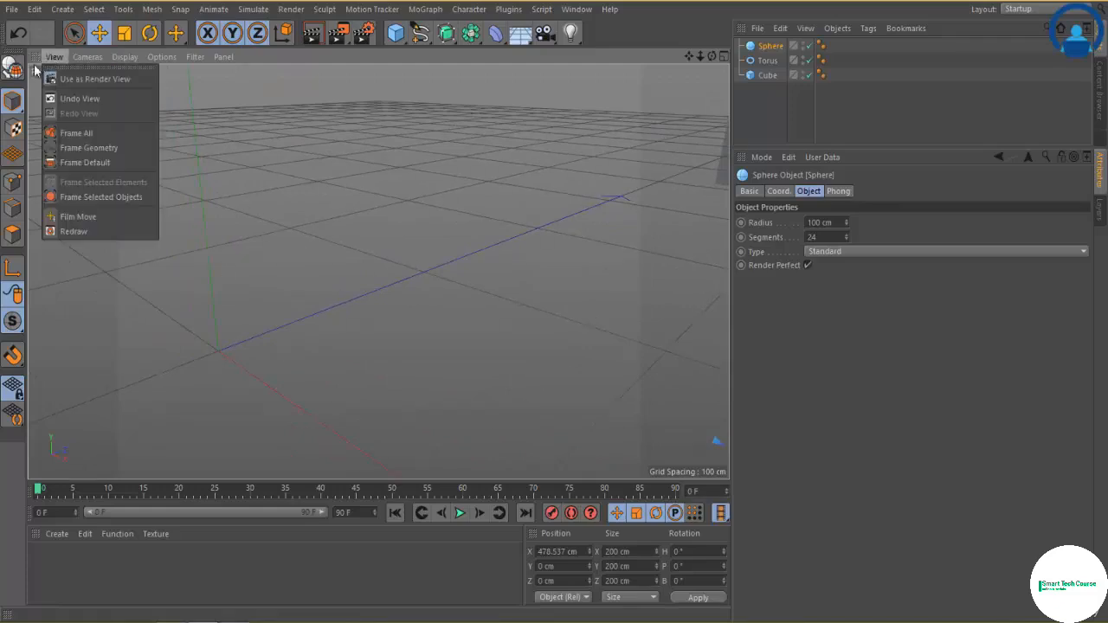
left_click(101, 134)
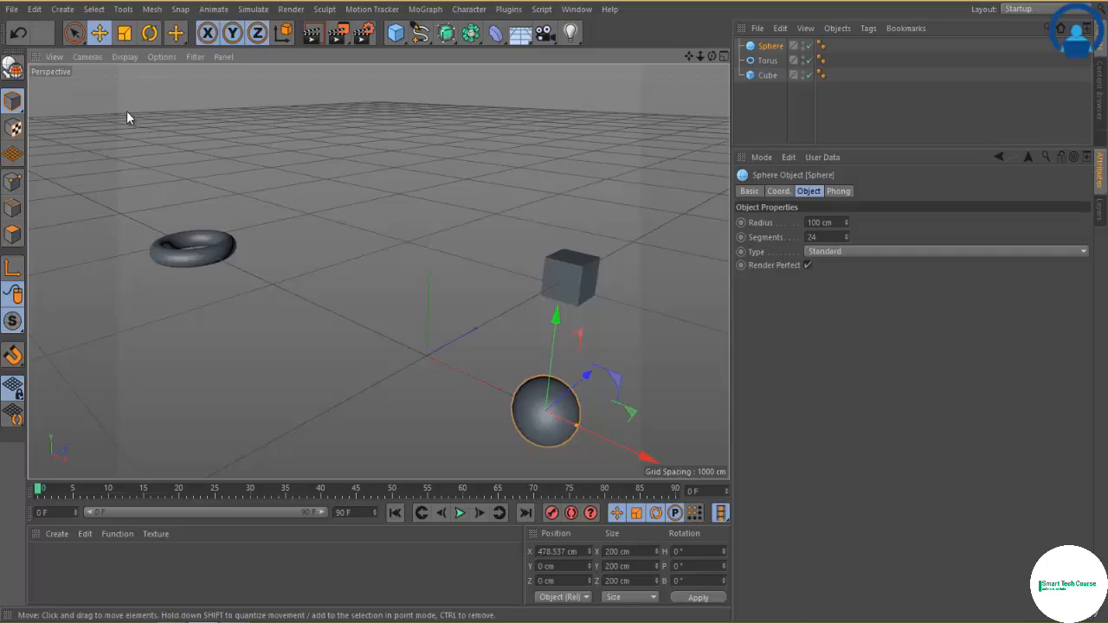
Switch the viewport camera to Parallel projection and deselect the sphere to inspect the three objects.
left_click(87, 57)
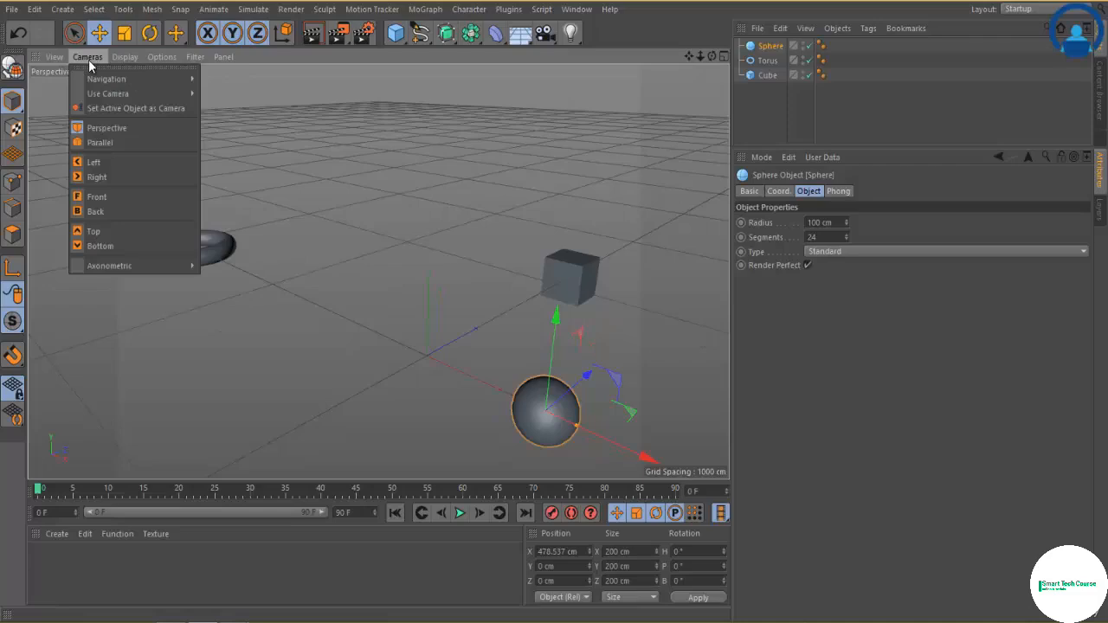
mouse_move(93, 84)
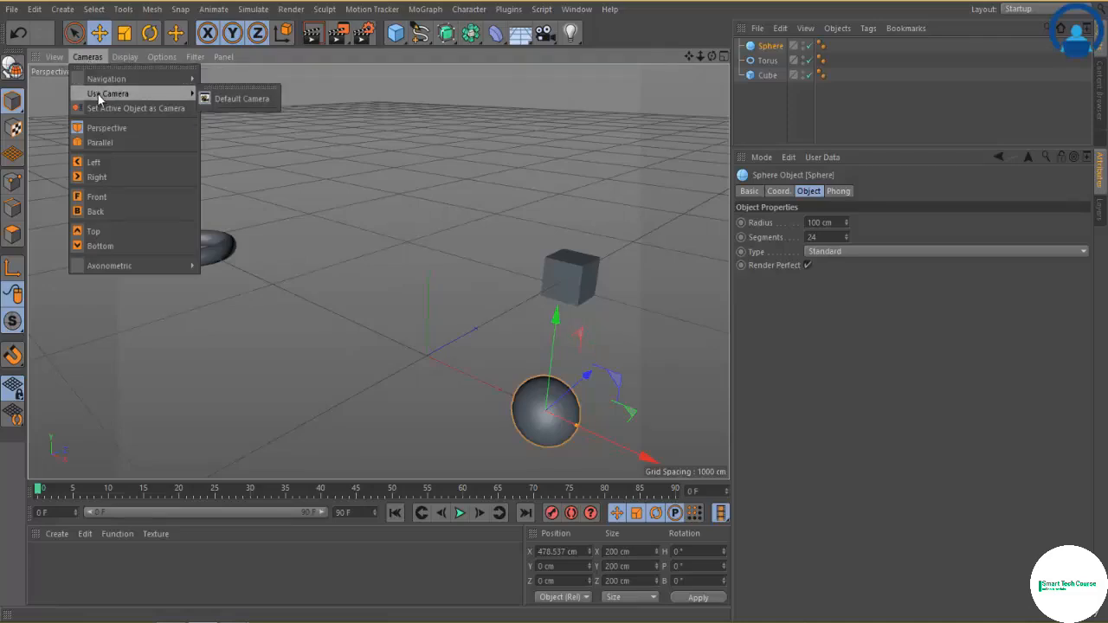
left_click(101, 143)
scroll(407, 322, "down", 6)
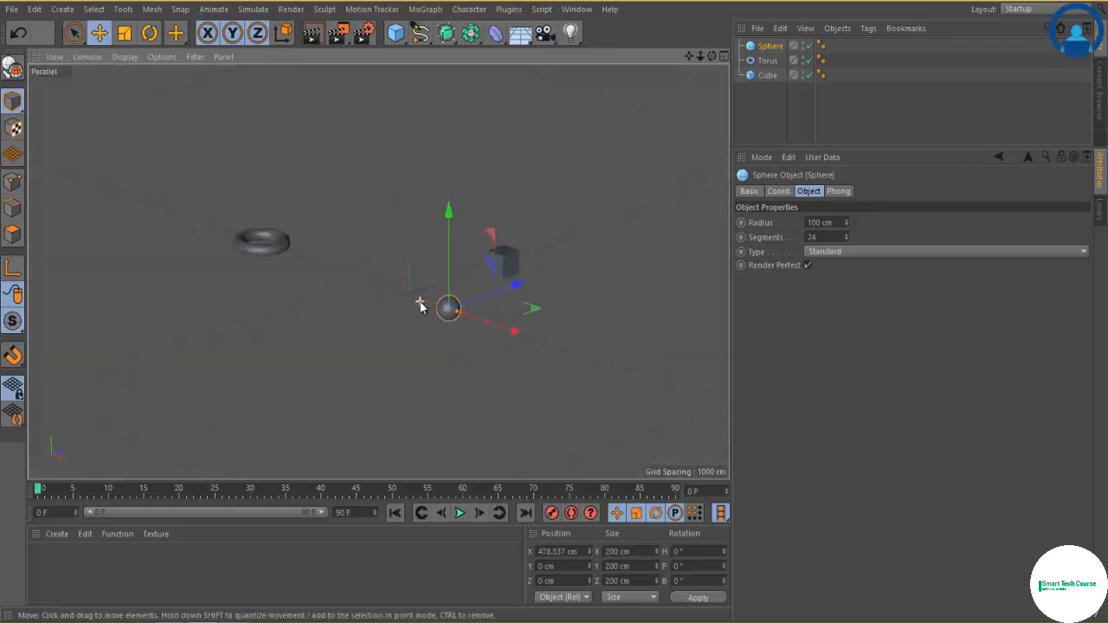
scroll(416, 322, "up", 2)
left_click(416, 317)
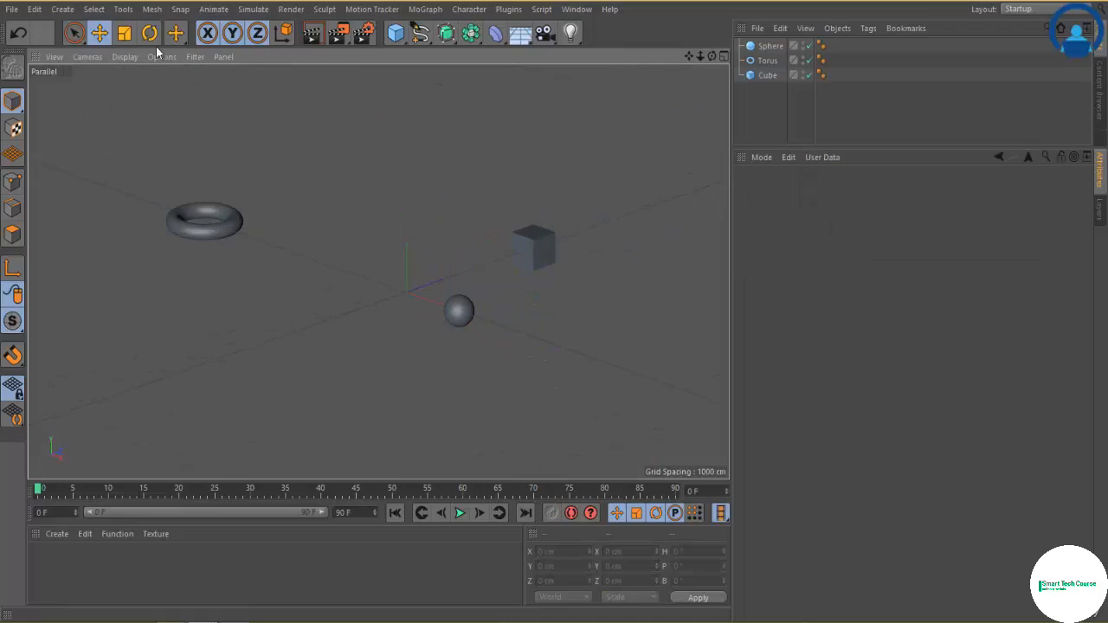
View the objects through the Left camera and the Right camera, with the cube included in both views.
left_click(87, 56)
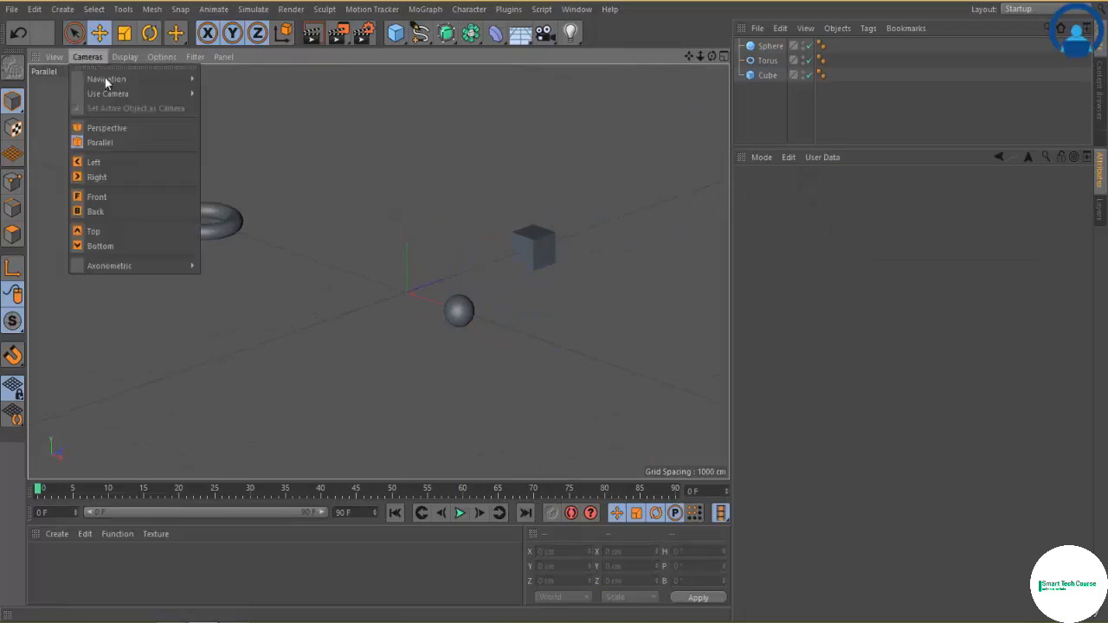
left_click(110, 161)
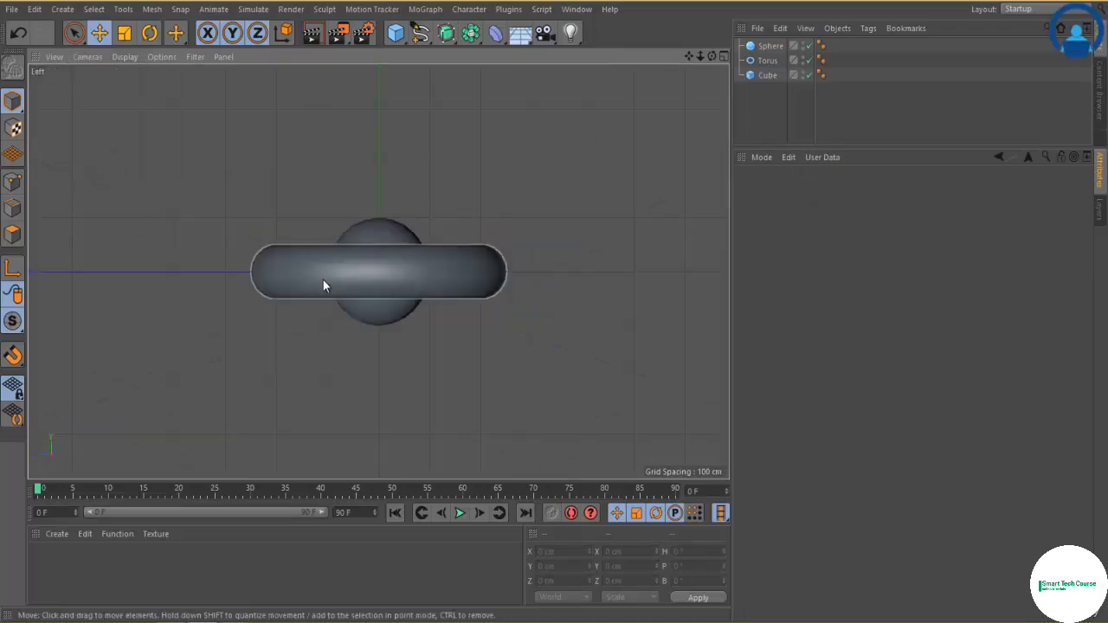
scroll(323, 277, "down", 5)
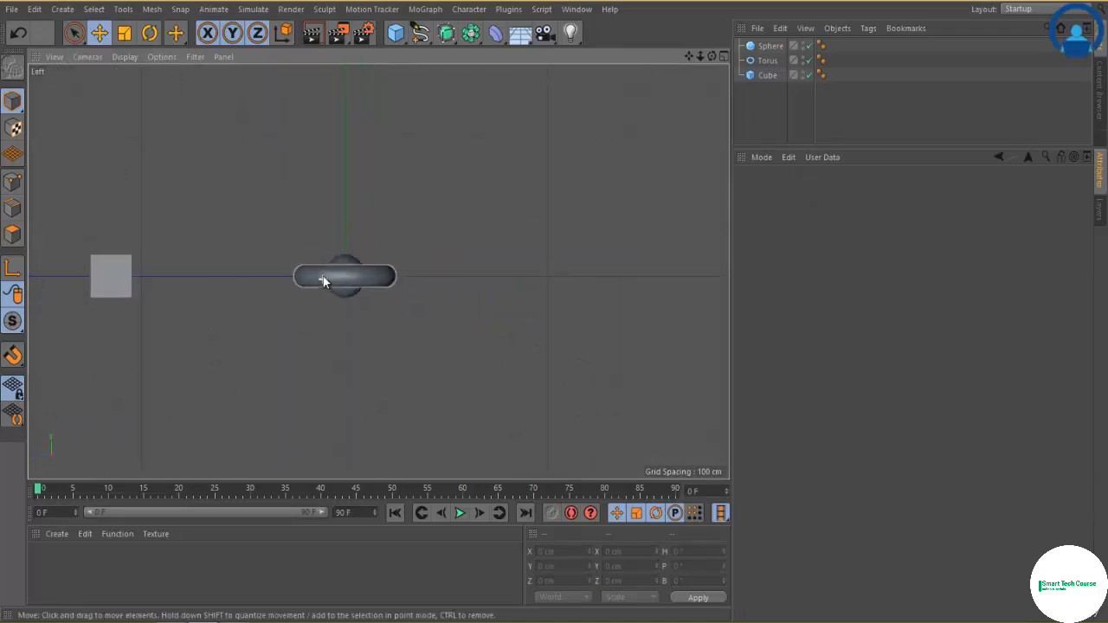
left_click(90, 56)
left_click(99, 181)
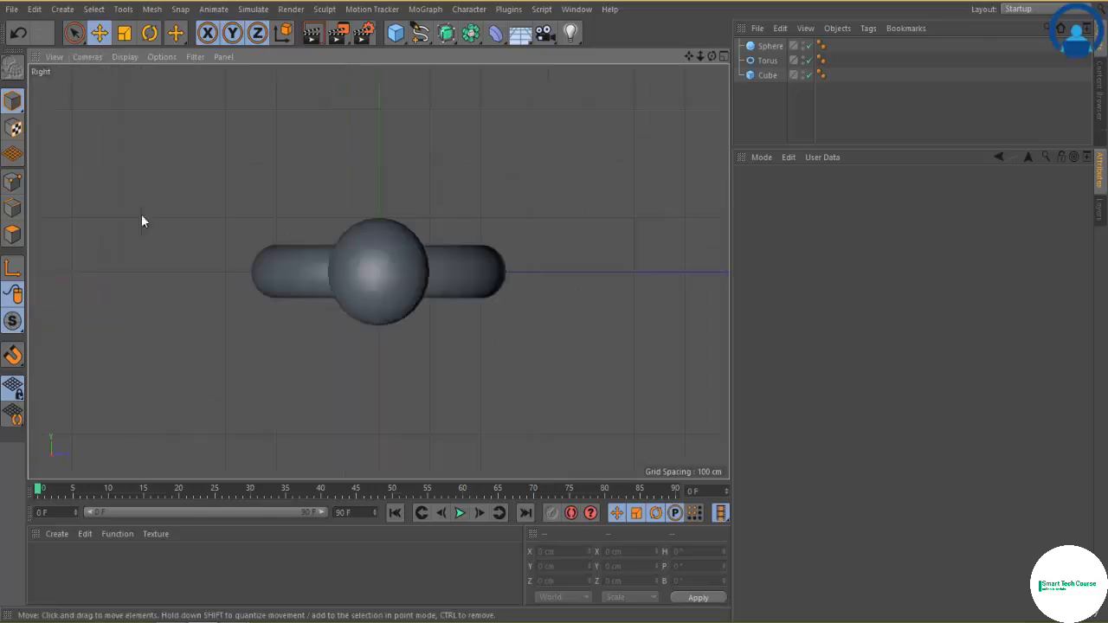
scroll(223, 237, "down", 6)
Switch the viewport to the Front camera and view the cube and sphere from there.
left_click(91, 55)
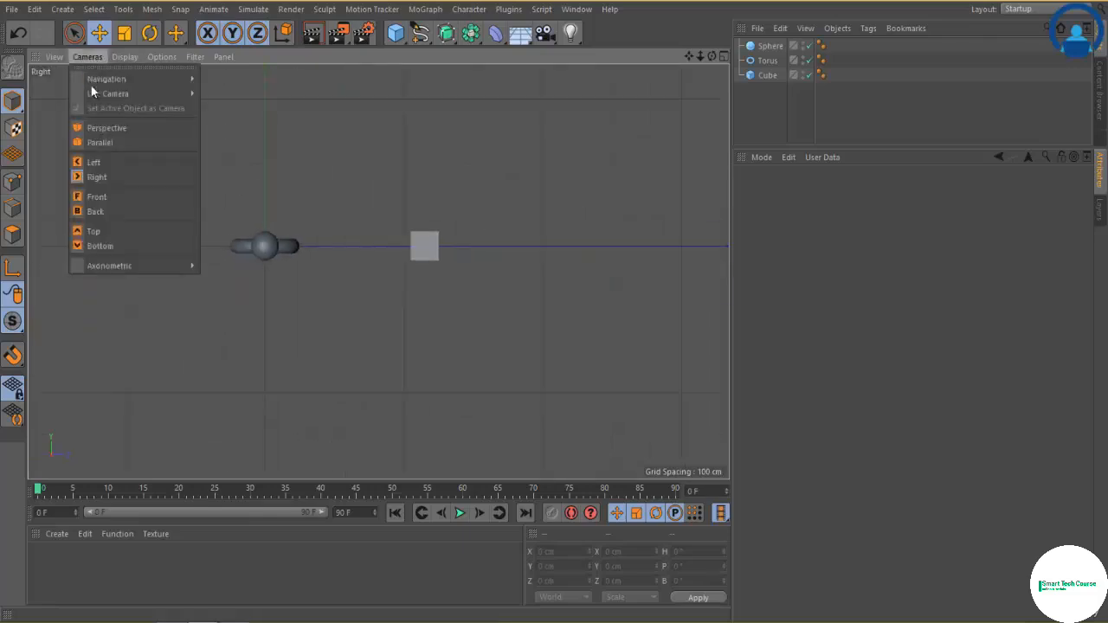
left_click(110, 195)
scroll(173, 212, "down", 5)
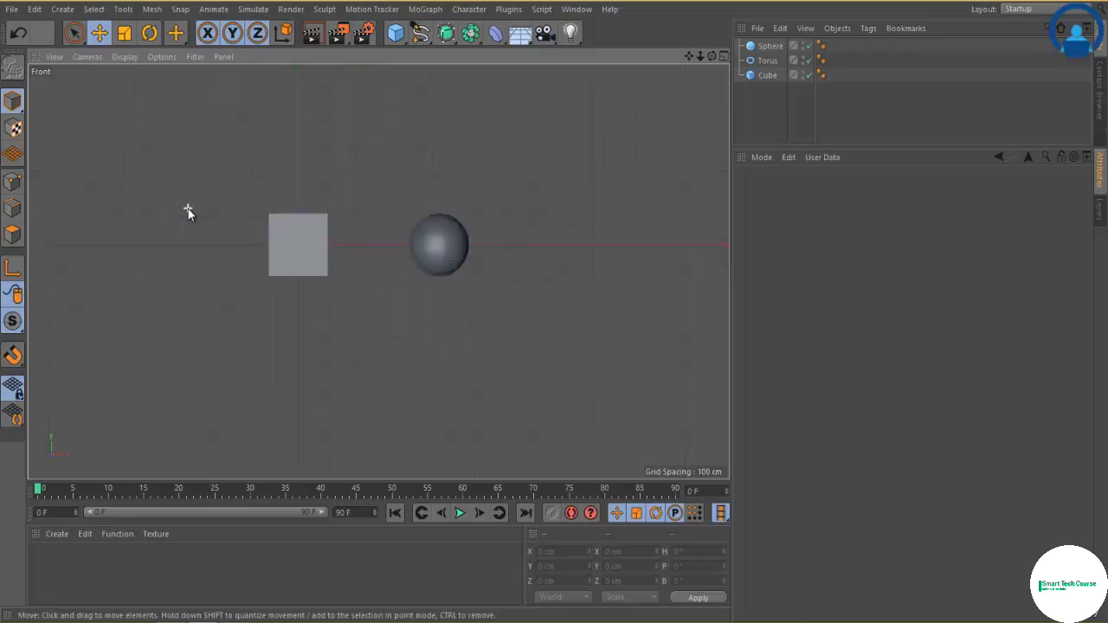
View the scene through the Back camera, with the sphere, cube and torus all included in the view.
left_click(89, 57)
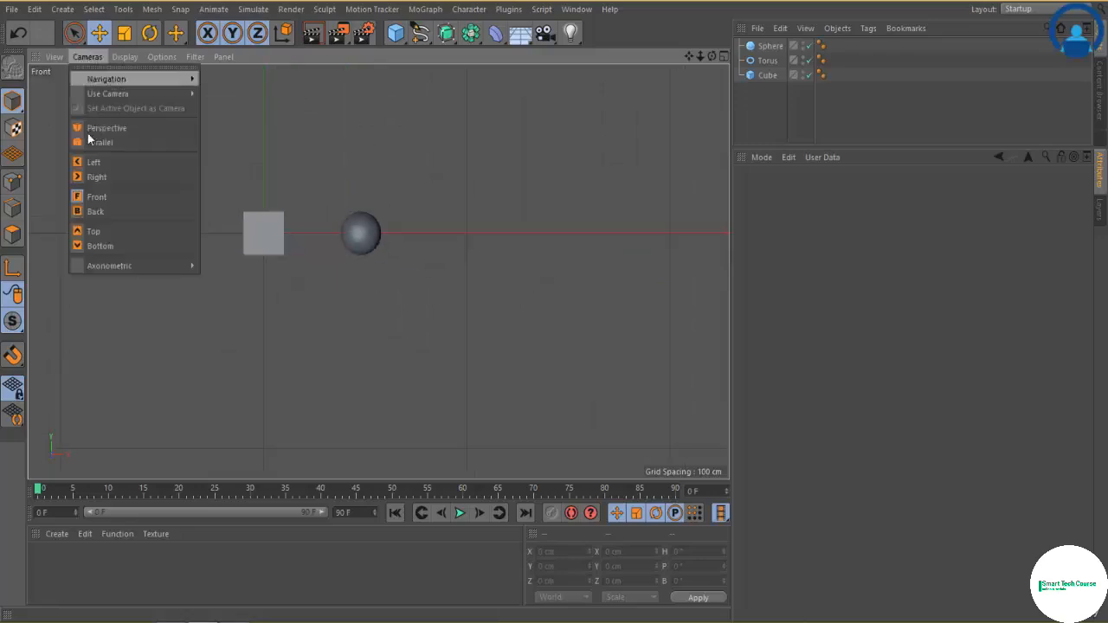
left_click(100, 209)
scroll(142, 214, "down", 5)
scroll(143, 214, "down", 1)
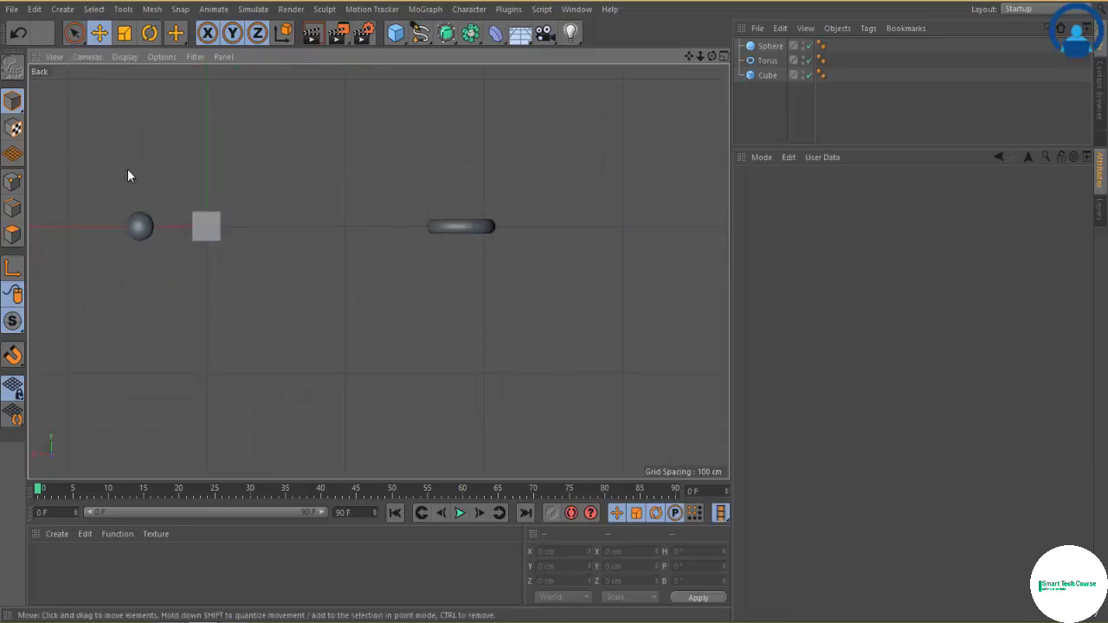
Switch the viewport to the Top camera and view all three objects from above.
left_click(88, 55)
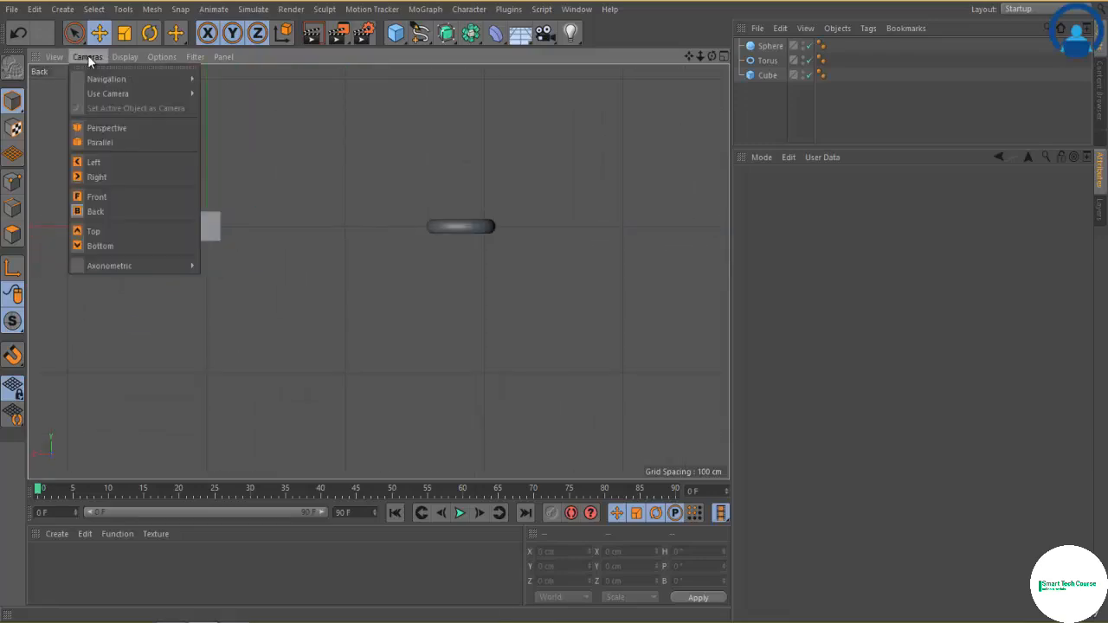
left_click(95, 231)
scroll(148, 200, "down", 5)
scroll(148, 198, "down", 4)
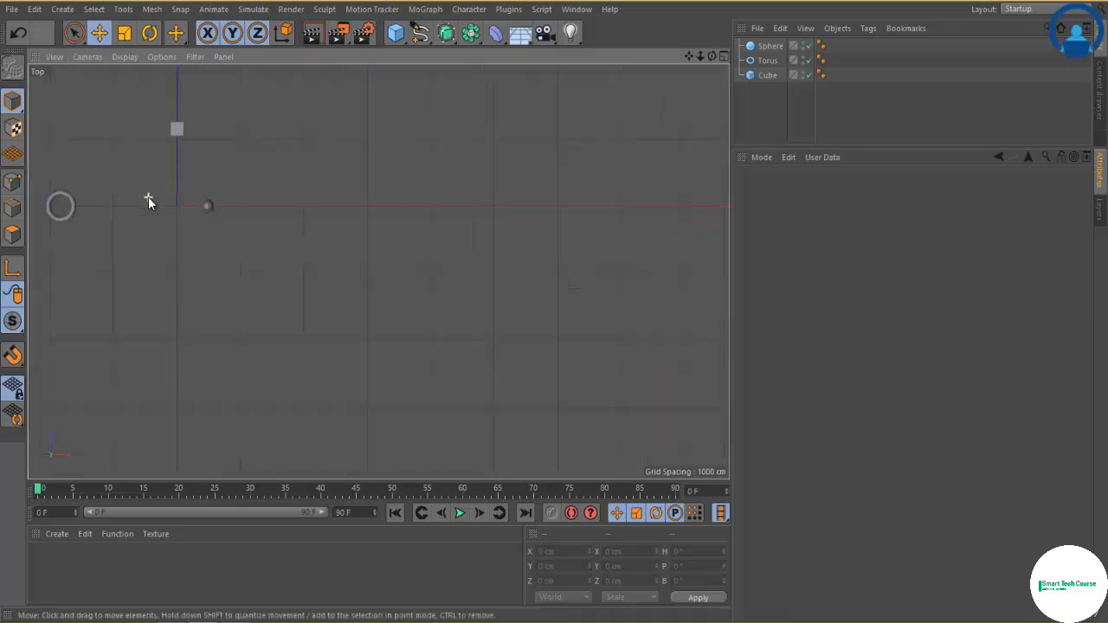
Switch the viewport to the Bottom camera and view all three objects from below.
left_click(87, 57)
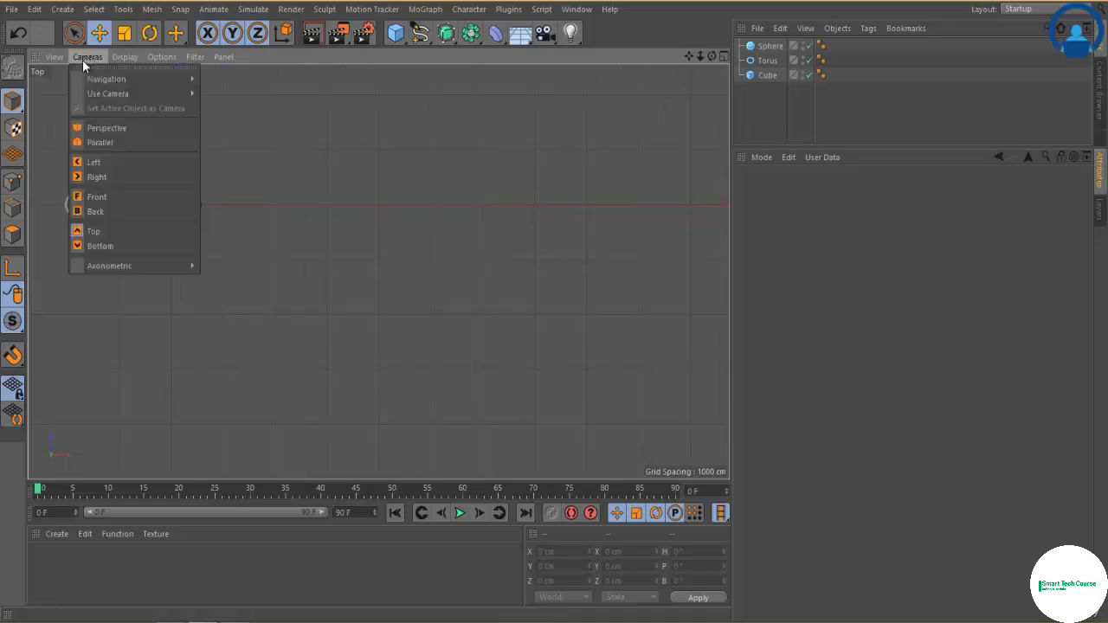
left_click(111, 247)
scroll(303, 187, "down", 3)
scroll(304, 190, "down", 4)
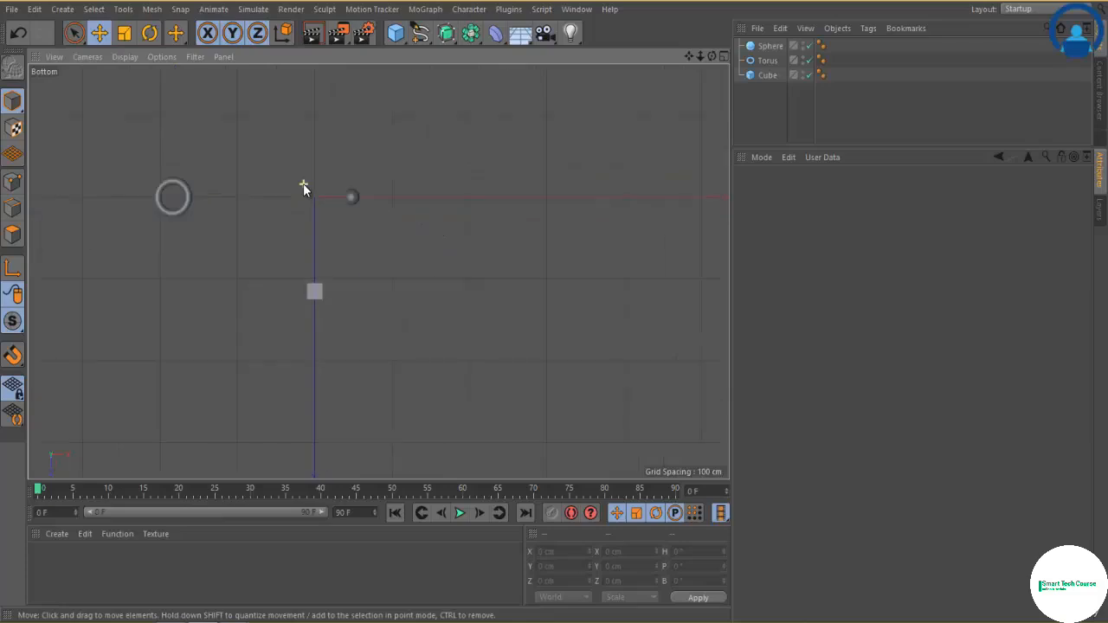
Switch the viewport to the axonometric Bird camera and view the torus, sphere and cube in it.
left_click(84, 56)
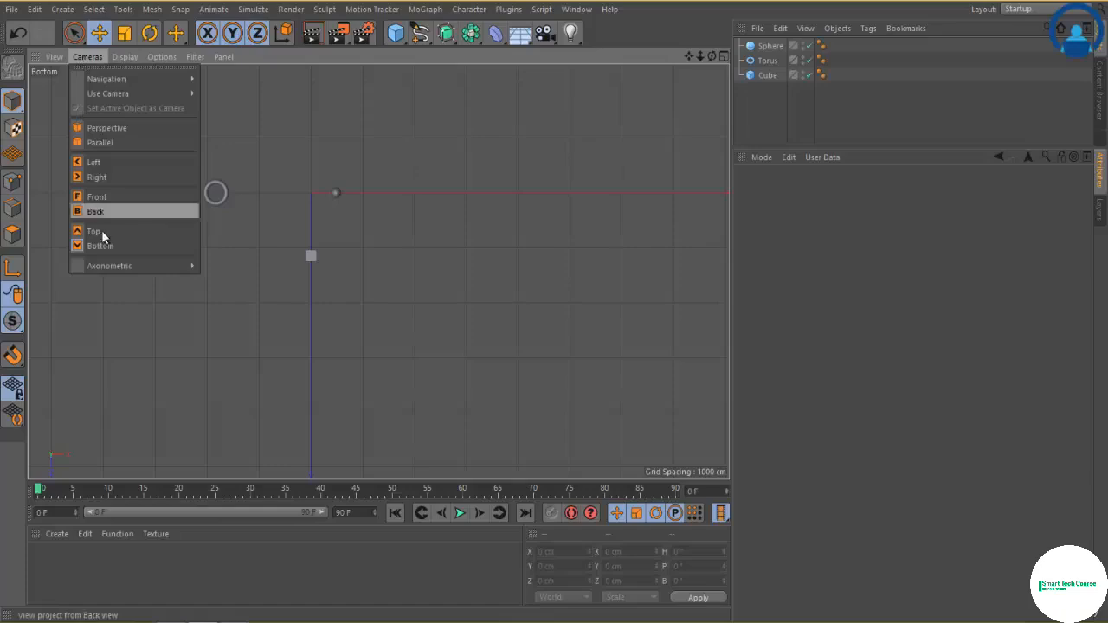
mouse_move(124, 266)
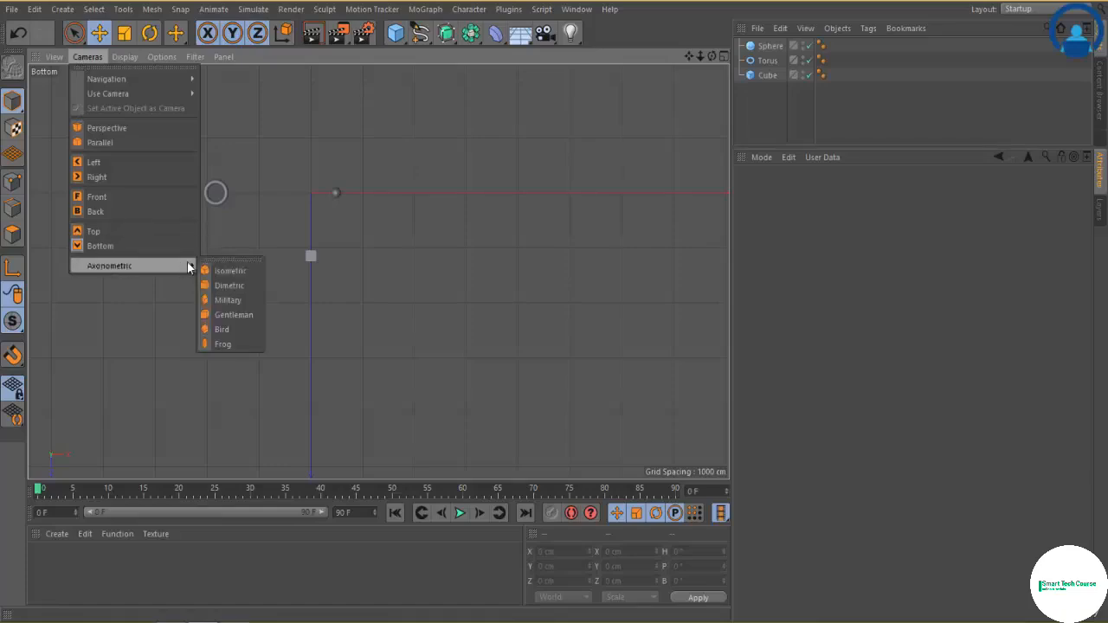
left_click(228, 328)
scroll(307, 256, "down", 5)
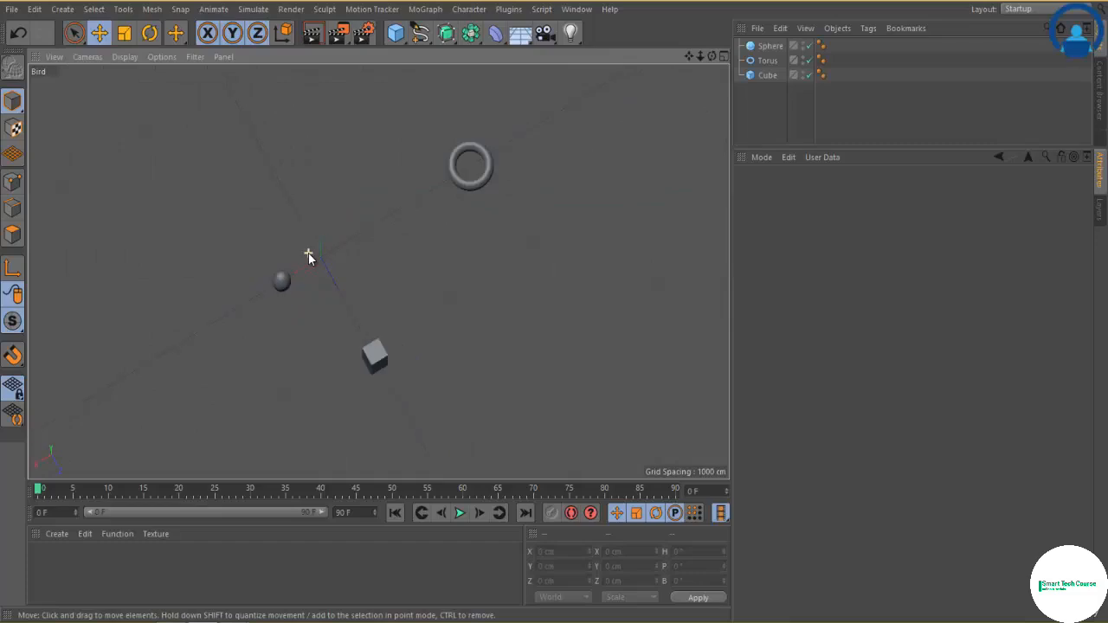
Switch the viewport to the axonometric Military camera and view all three objects.
left_click(90, 57)
mouse_move(133, 268)
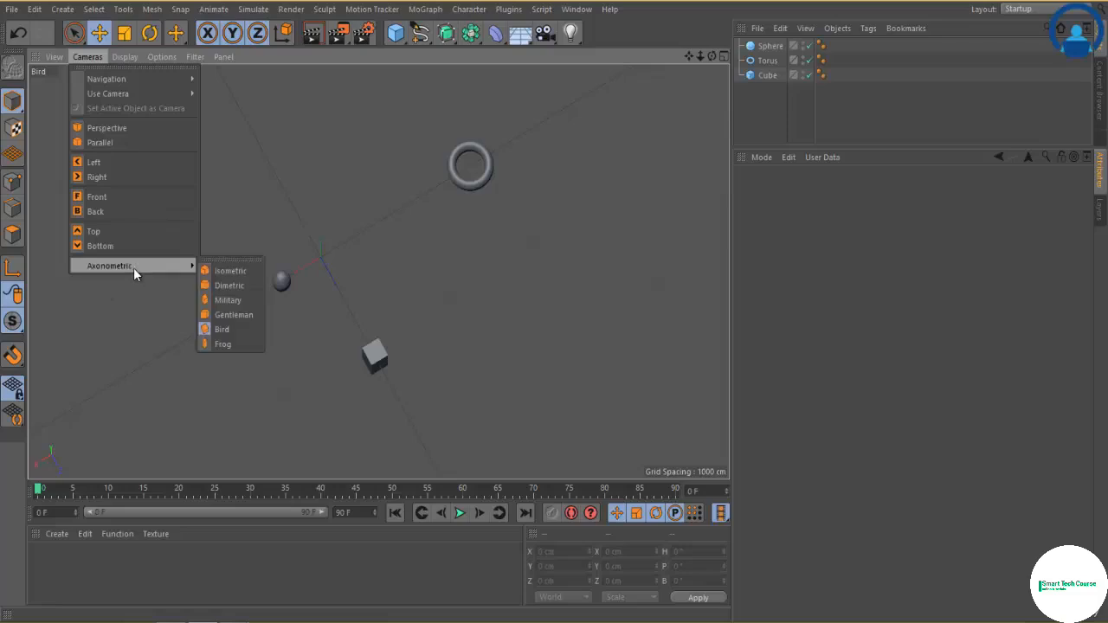
left_click(229, 299)
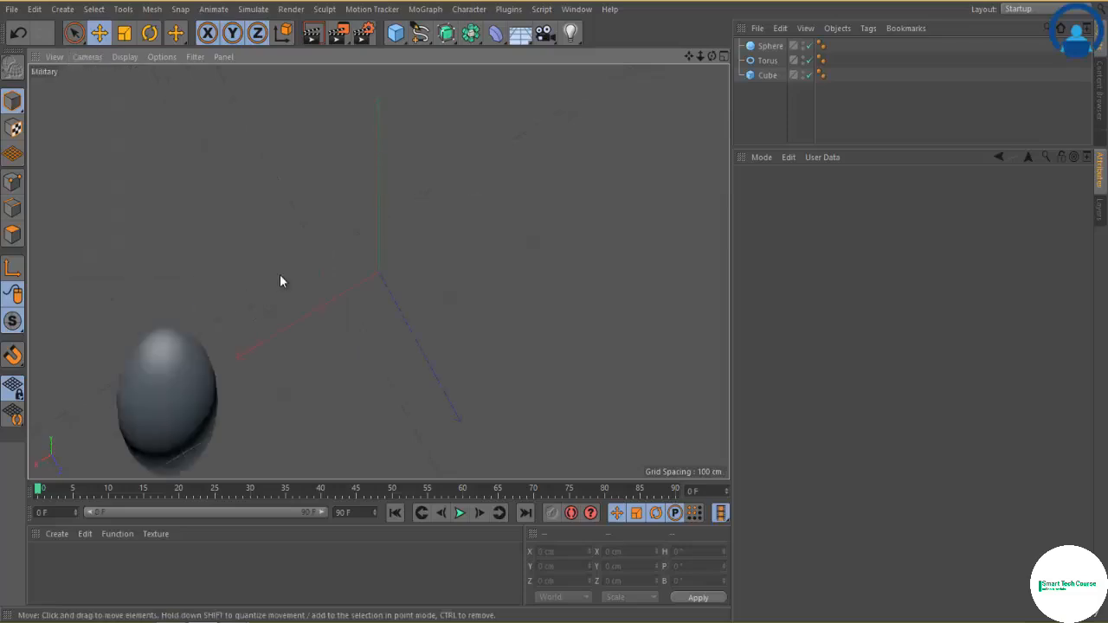
scroll(280, 274, "down", 5)
Switch the viewport to the axonometric Frog camera and inspect the shapes of the three objects in that projection.
left_click(81, 57)
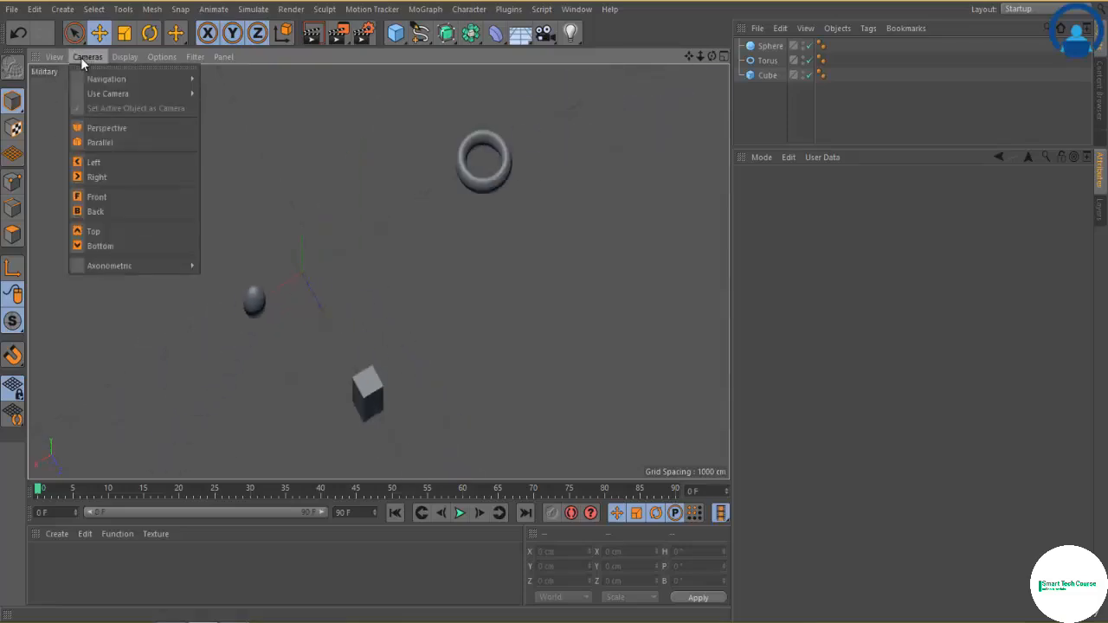
mouse_move(135, 267)
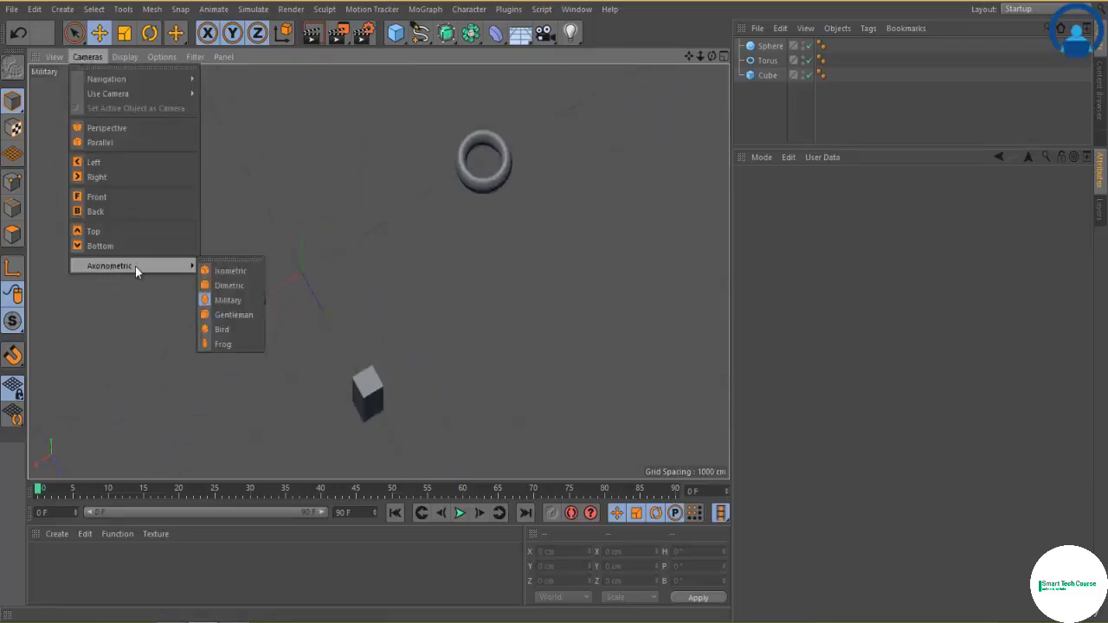
left_click(240, 345)
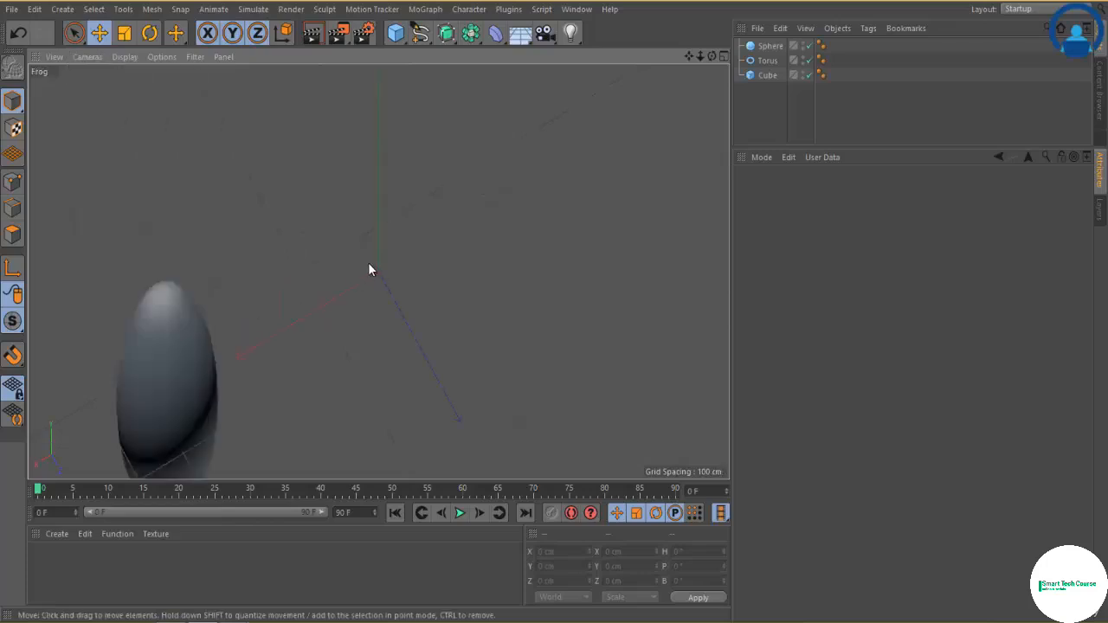
scroll(370, 264, "down", 4)
scroll(369, 262, "down", 4)
scroll(369, 262, "up", 2)
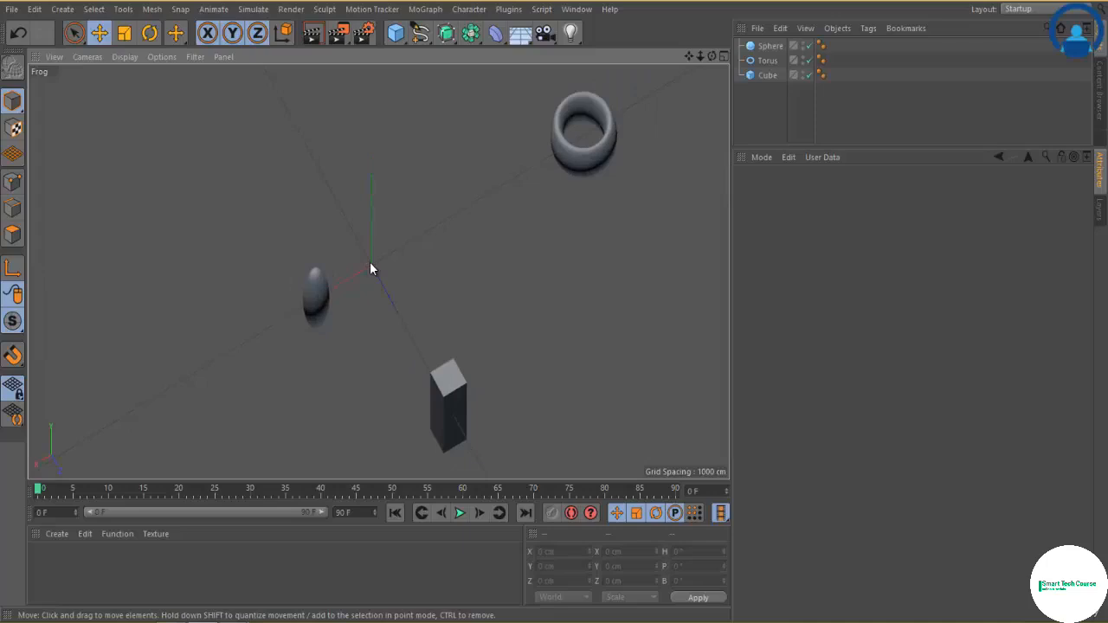
scroll(370, 262, "down", 2)
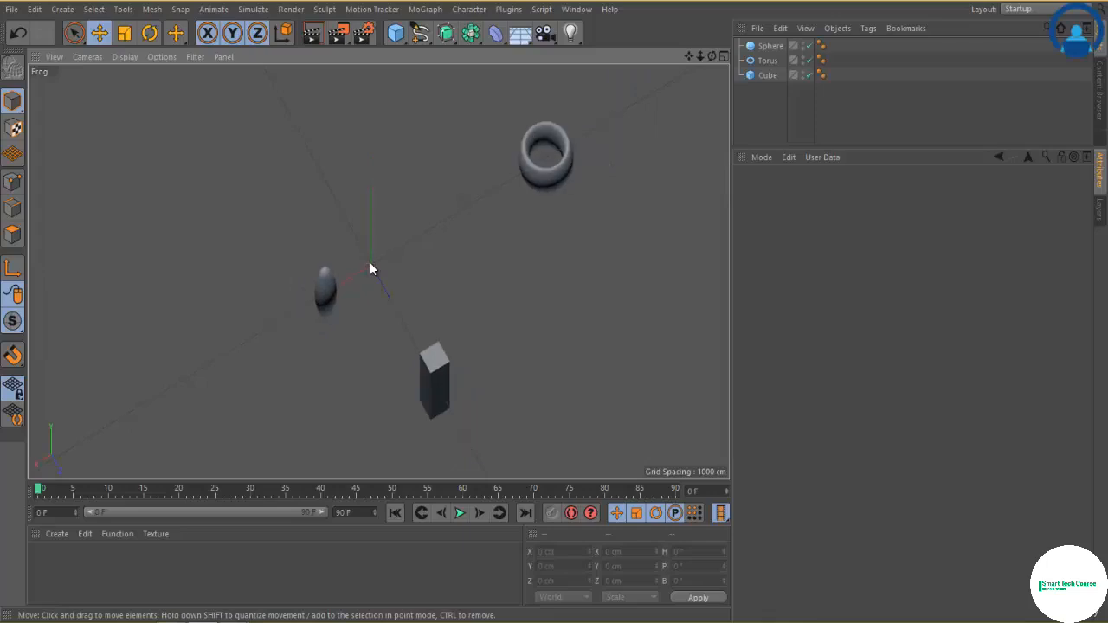
Return the viewport to the Perspective camera.
left_click(85, 56)
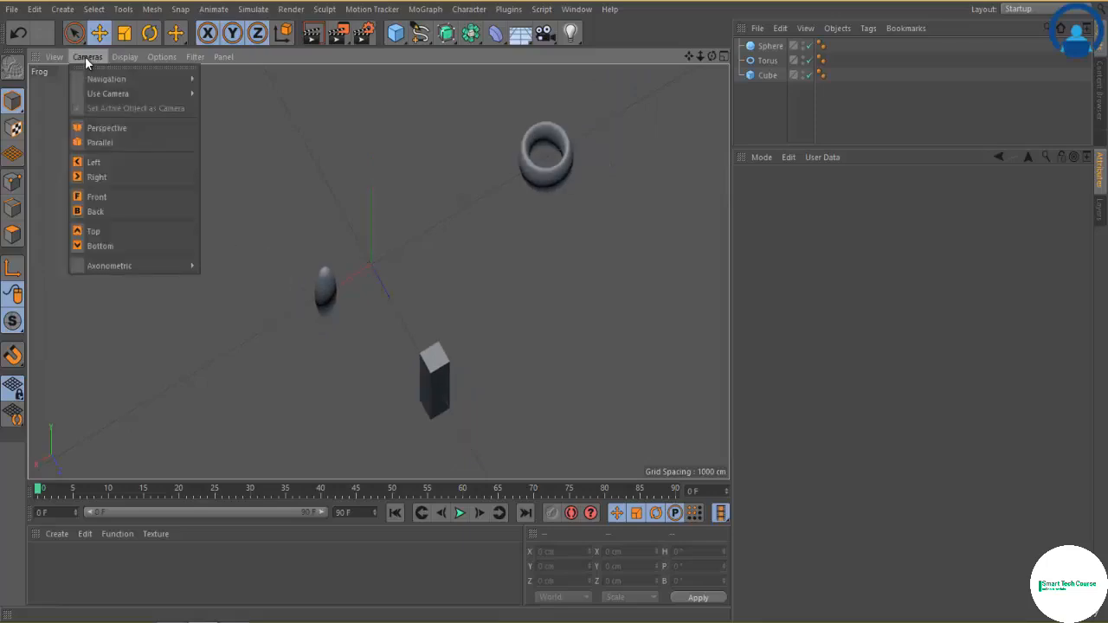
left_click(87, 130)
scroll(312, 268, "down", 2)
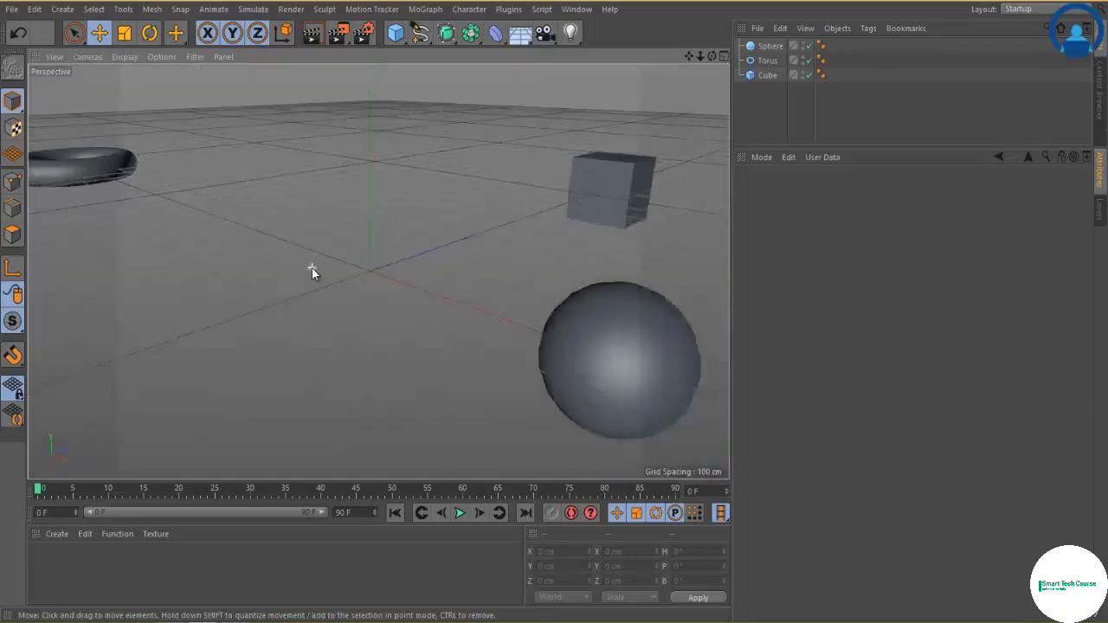
scroll(312, 271, "up", 2)
Select the sphere and center the perspective view on it with Frame Selected Objects.
left_click(596, 326)
left_click(51, 57)
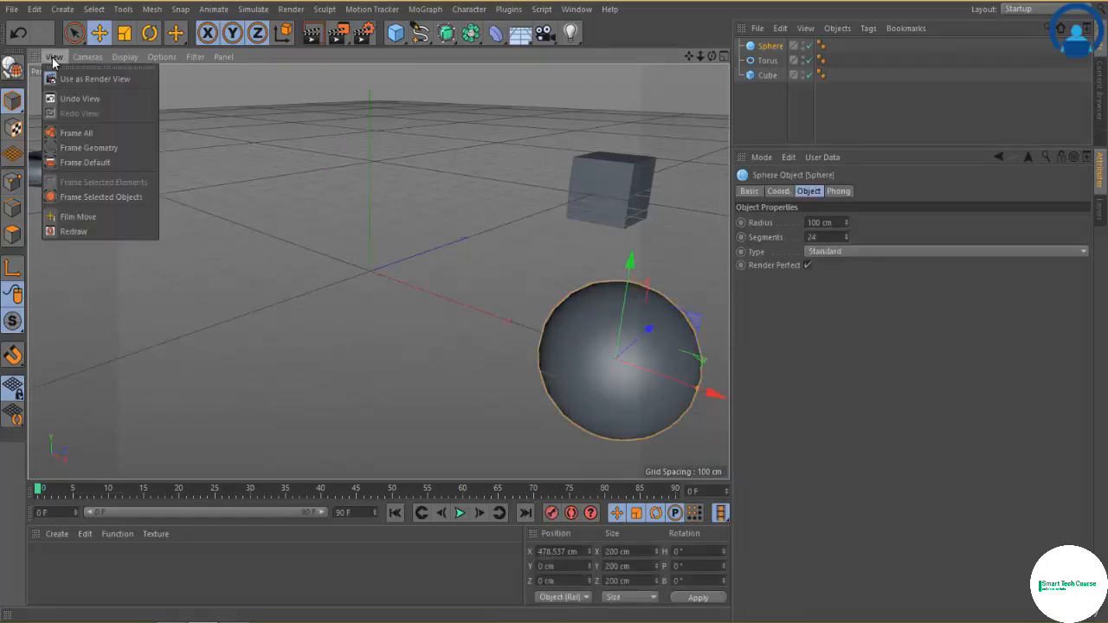
left_click(80, 199)
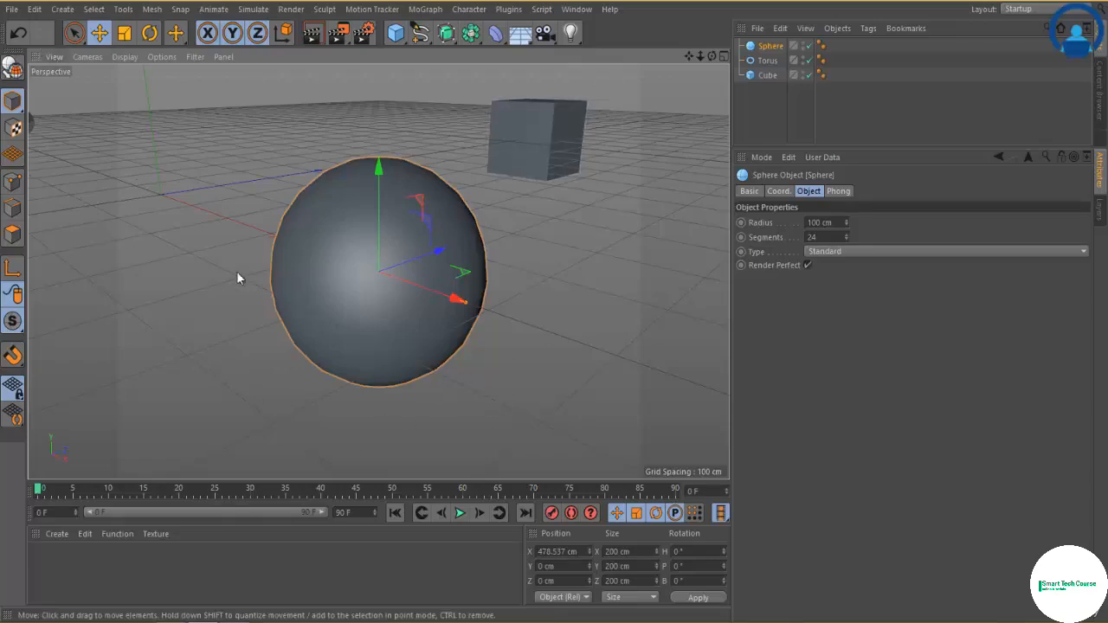
Select the torus and fill the perspective view with it using Frame Selected Objects.
left_click(31, 123)
scroll(67, 173, "down", 5)
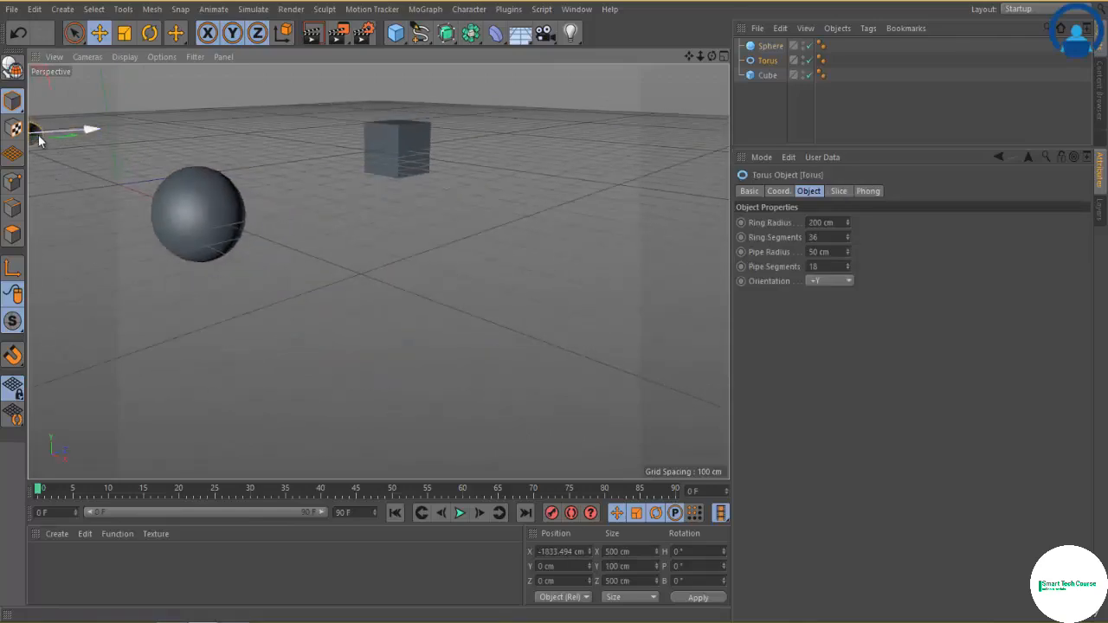
left_click(55, 56)
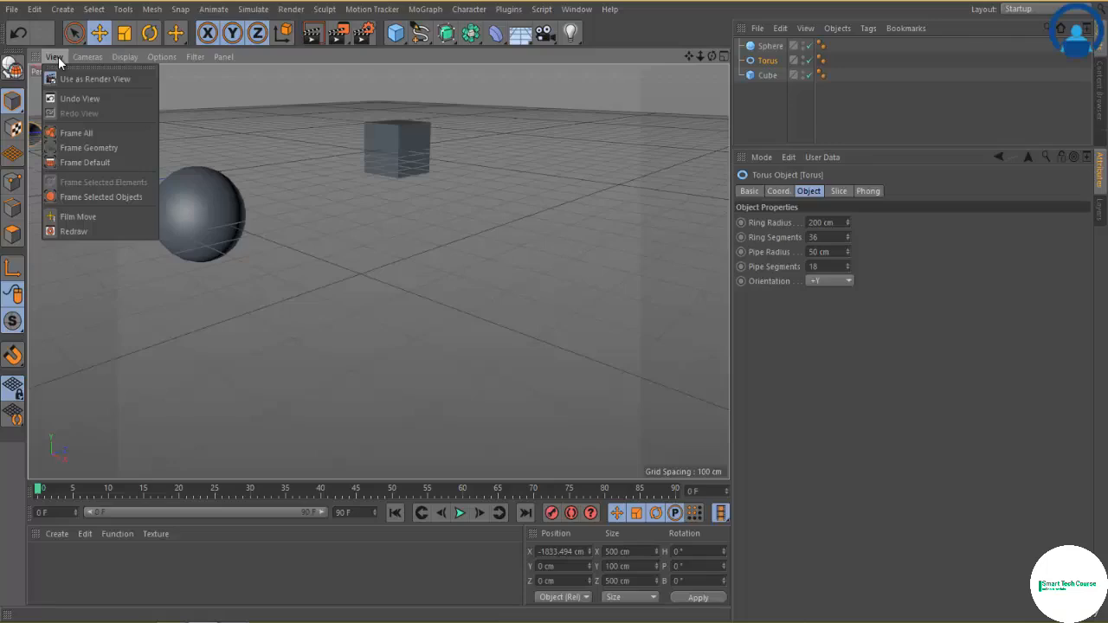
left_click(71, 197)
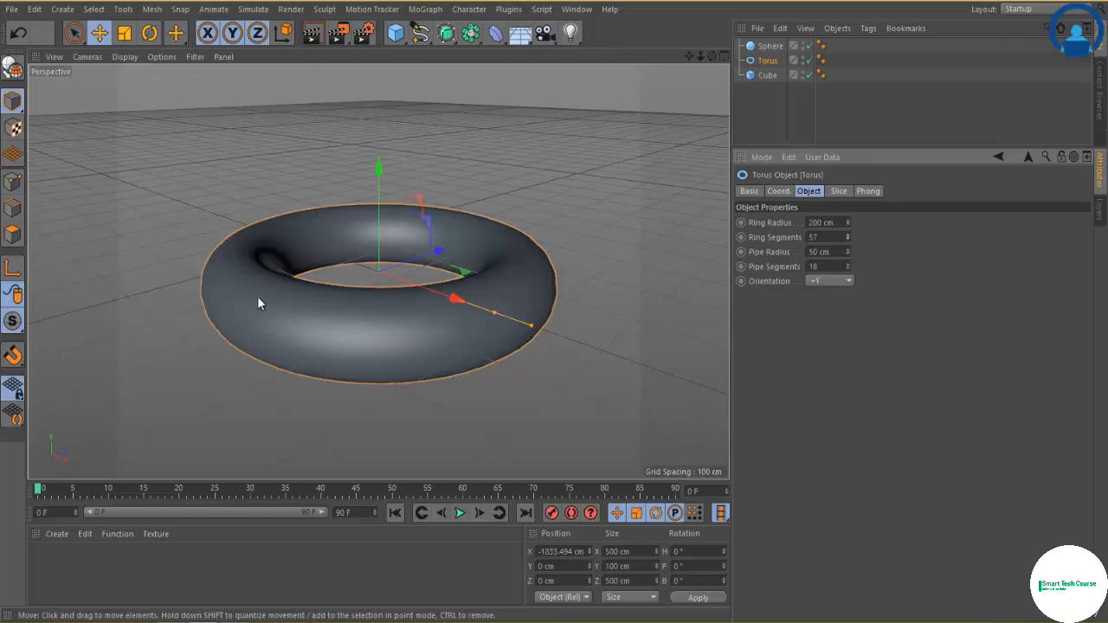
Display the torus in Quick Shading and in Quick Shading (Lines) to compare the two display modes.
left_click(122, 58)
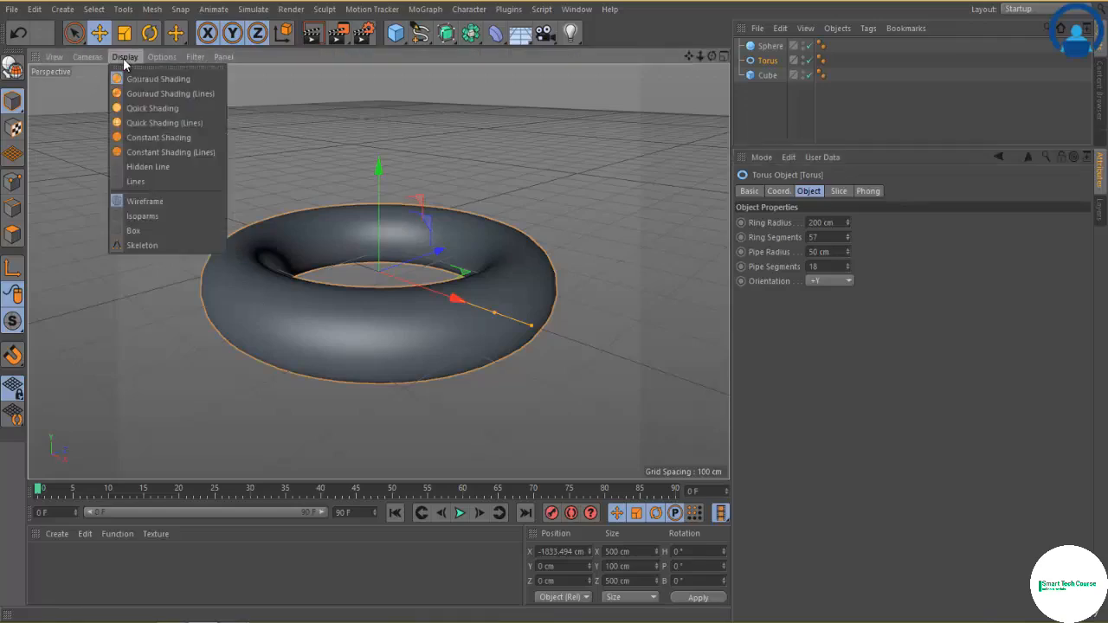
left_click(136, 110)
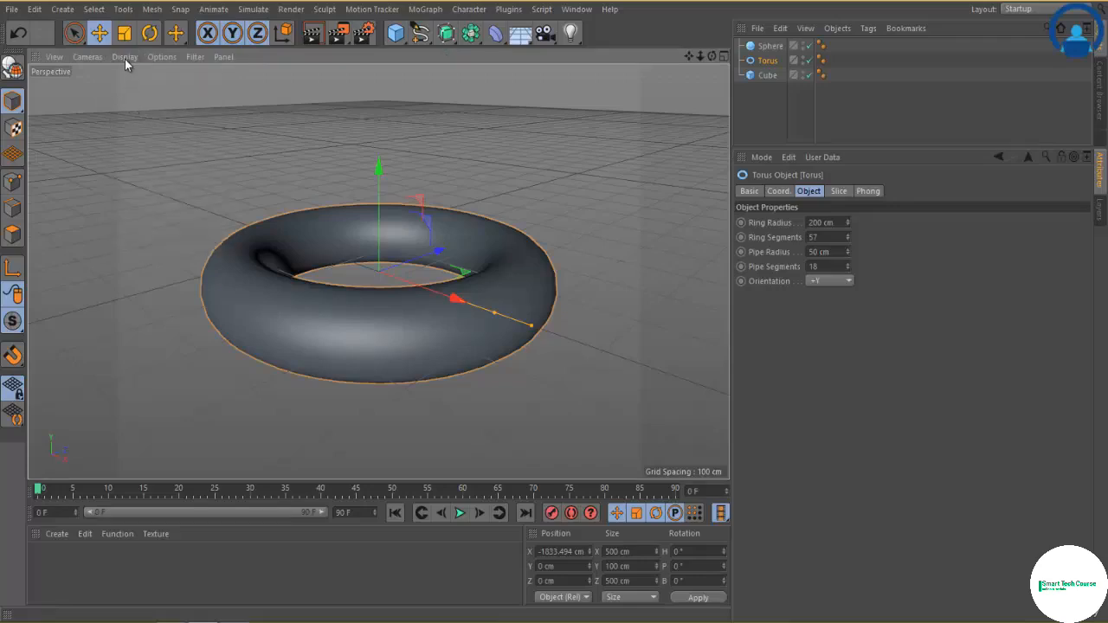
left_click(125, 57)
left_click(154, 125)
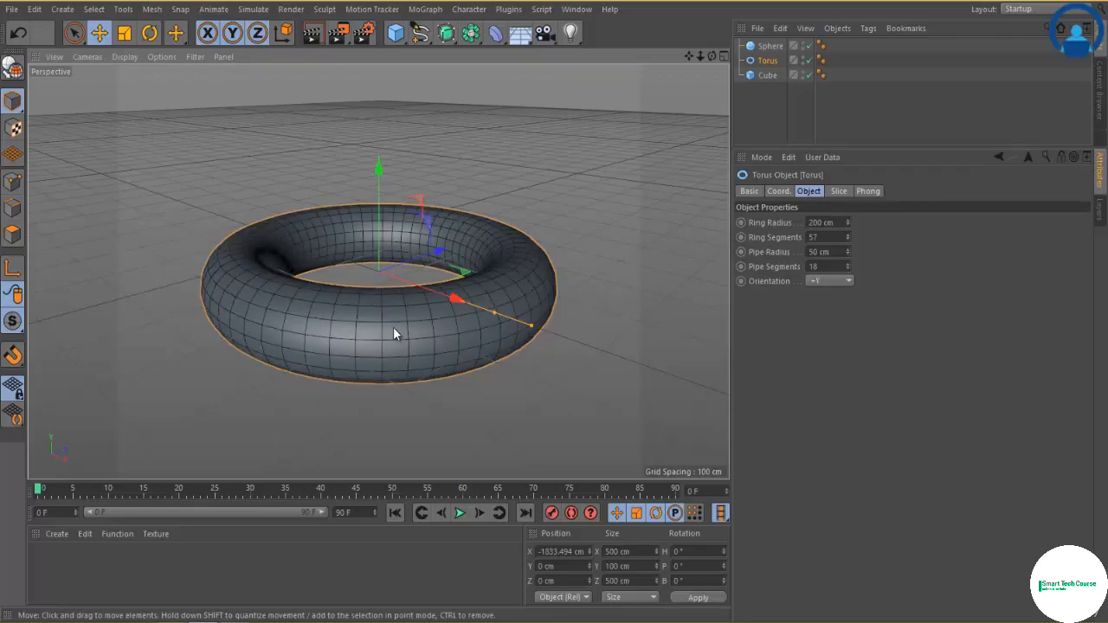
scroll(393, 327, "down", 5)
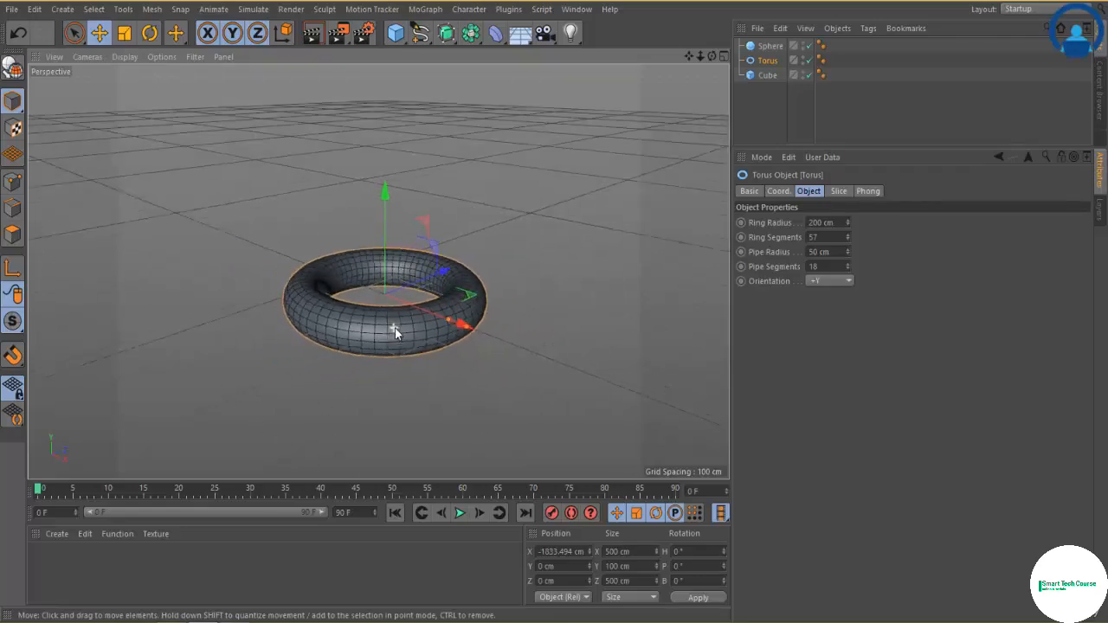
Look at the four-view layout, return to the full perspective view, and bring all objects into it with Frame All.
middle_click(597, 341)
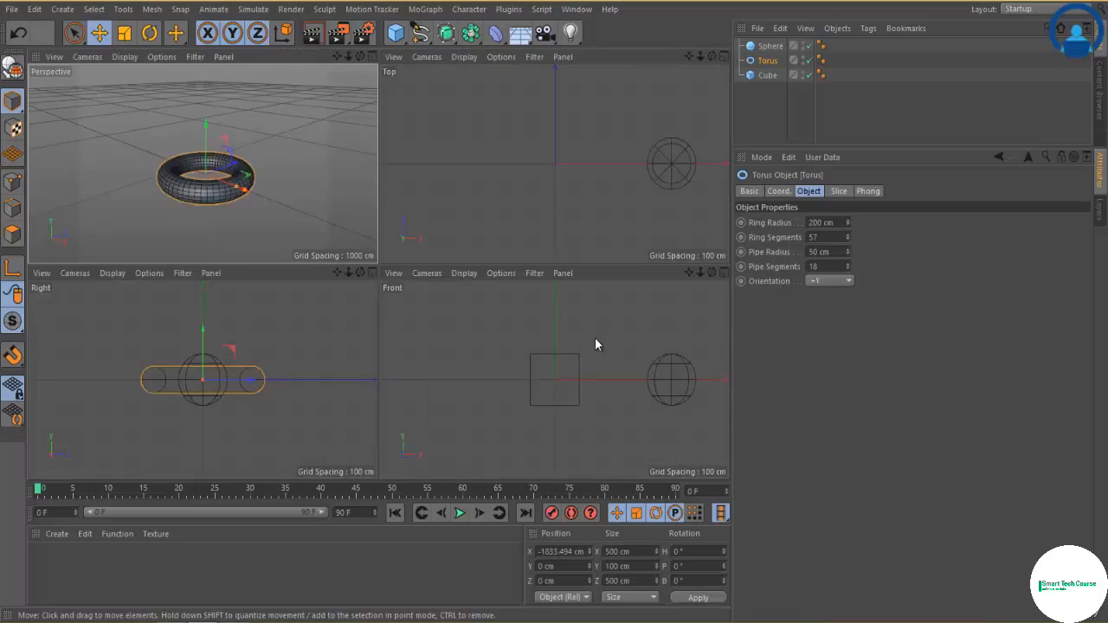
middle_click(248, 222)
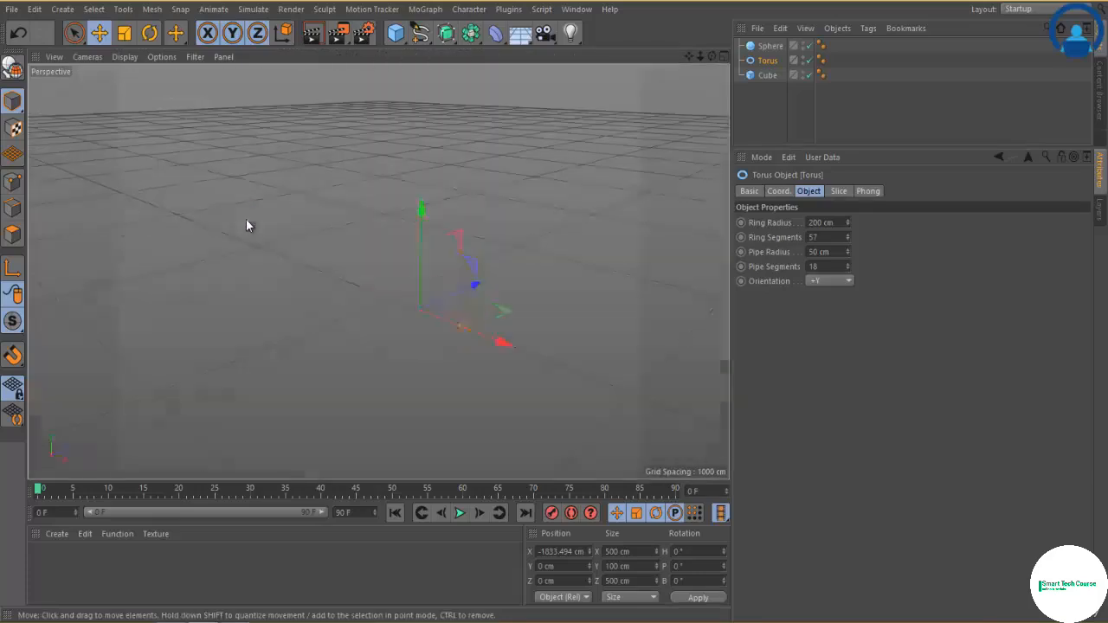
left_click(53, 57)
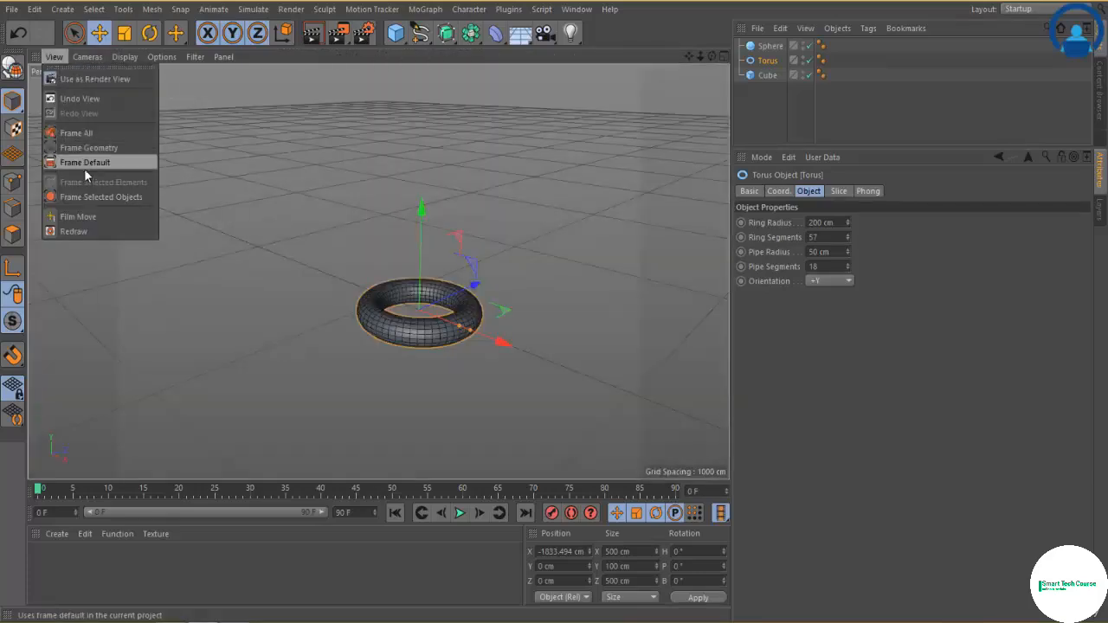
left_click(77, 134)
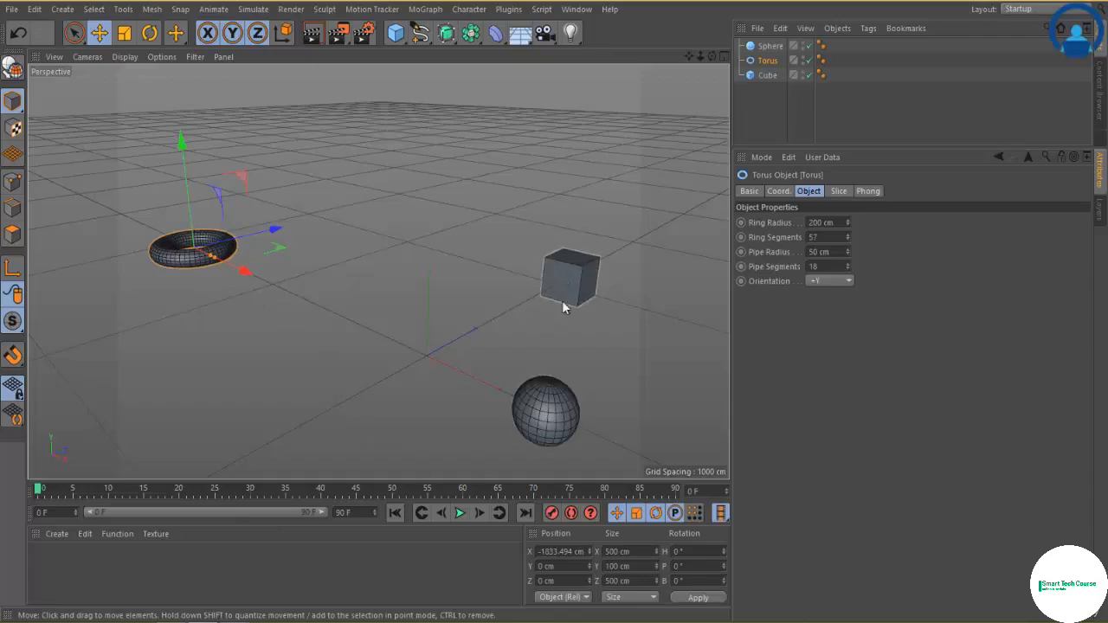
Set the perspective view's display mode to Quick Shading and inspect the three objects without their mesh lines.
left_click(125, 57)
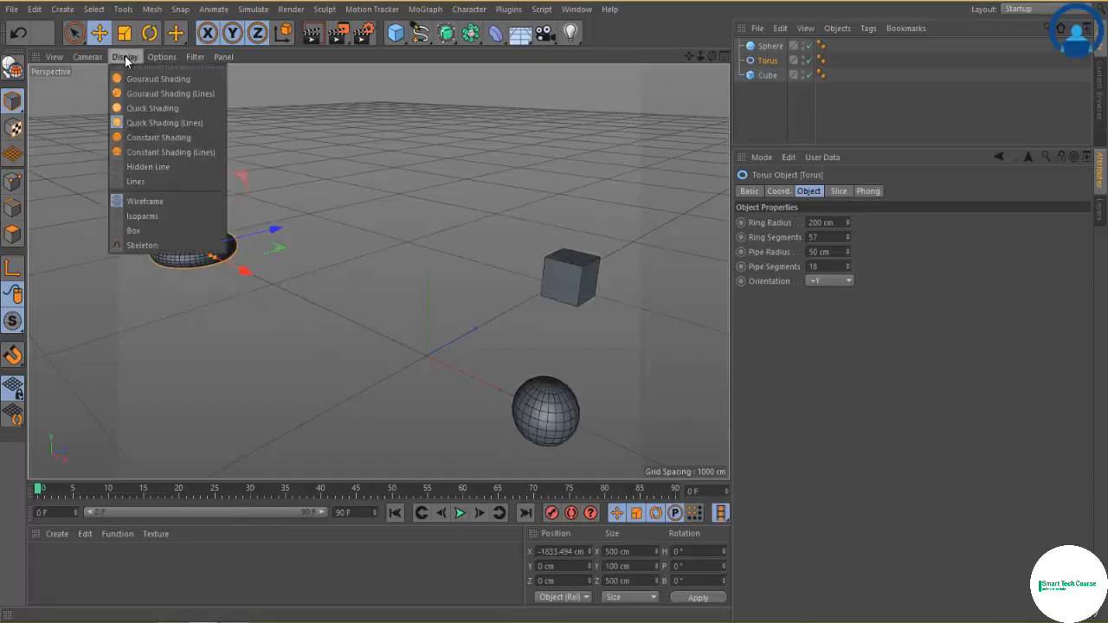
left_click(139, 110)
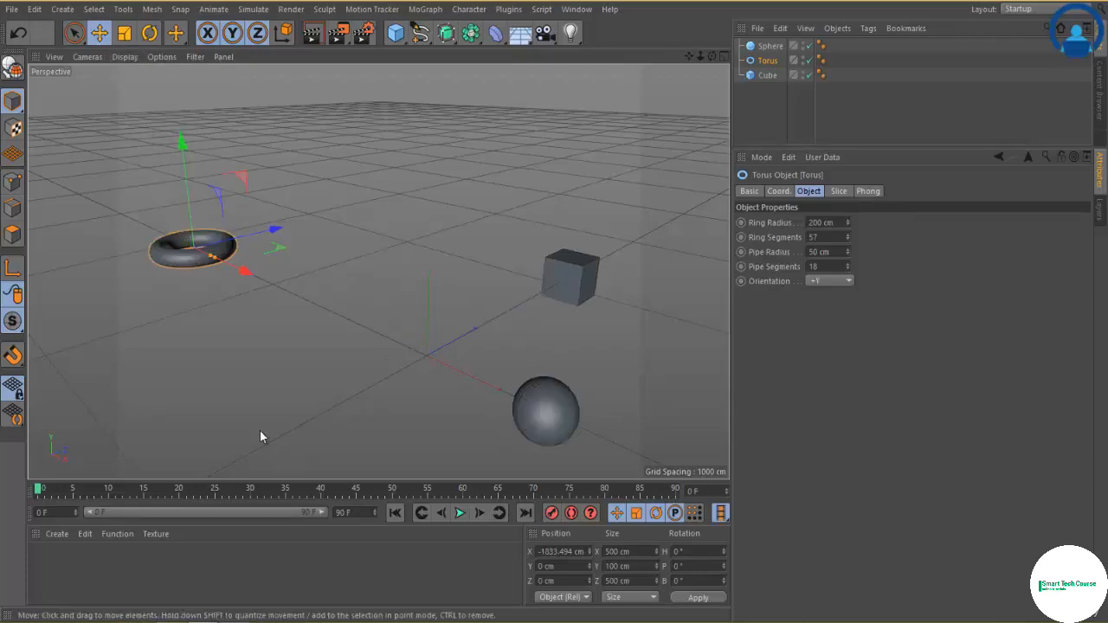
scroll(340, 415, "up", 2)
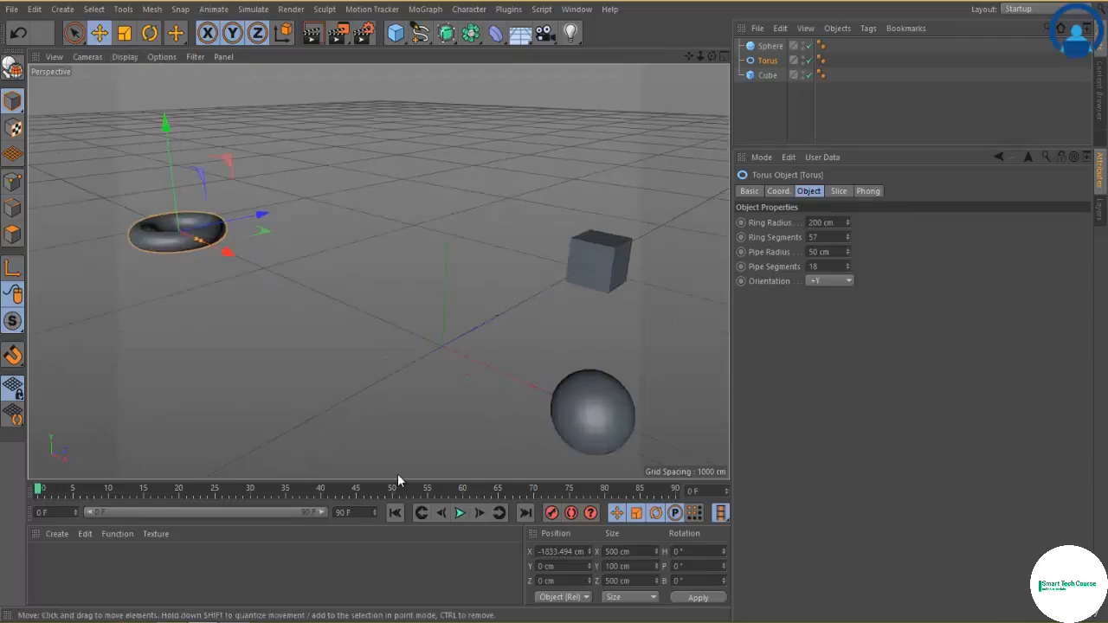
left_click(128, 57)
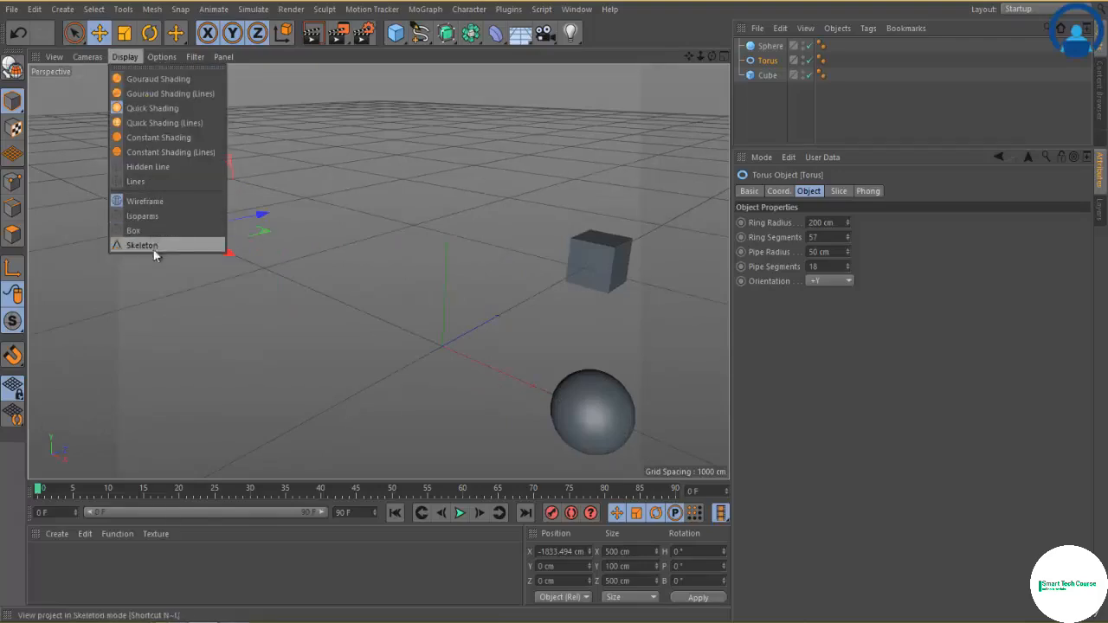
left_click(264, 158)
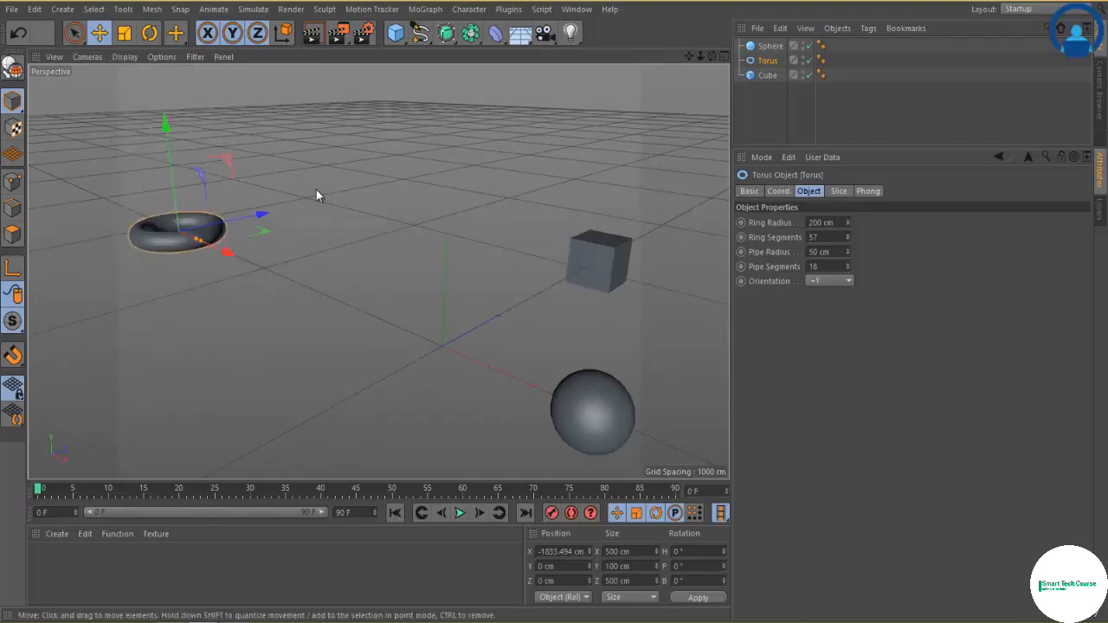
Set the perspective view's level of detail to Low and back to High to compare the objects' smoothness.
left_click(160, 56)
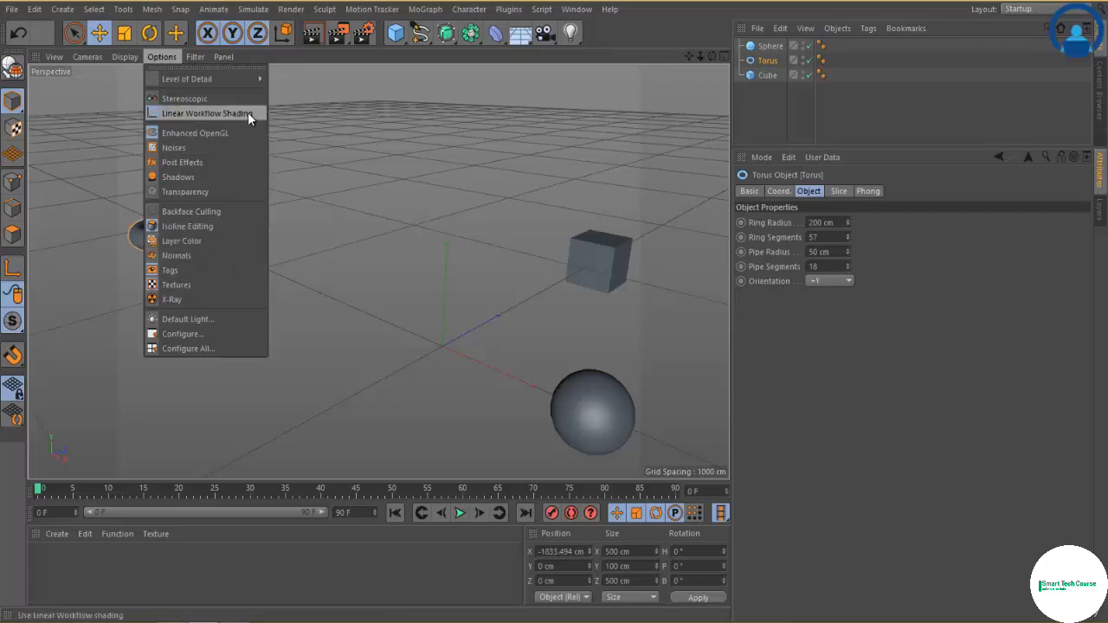
mouse_move(237, 80)
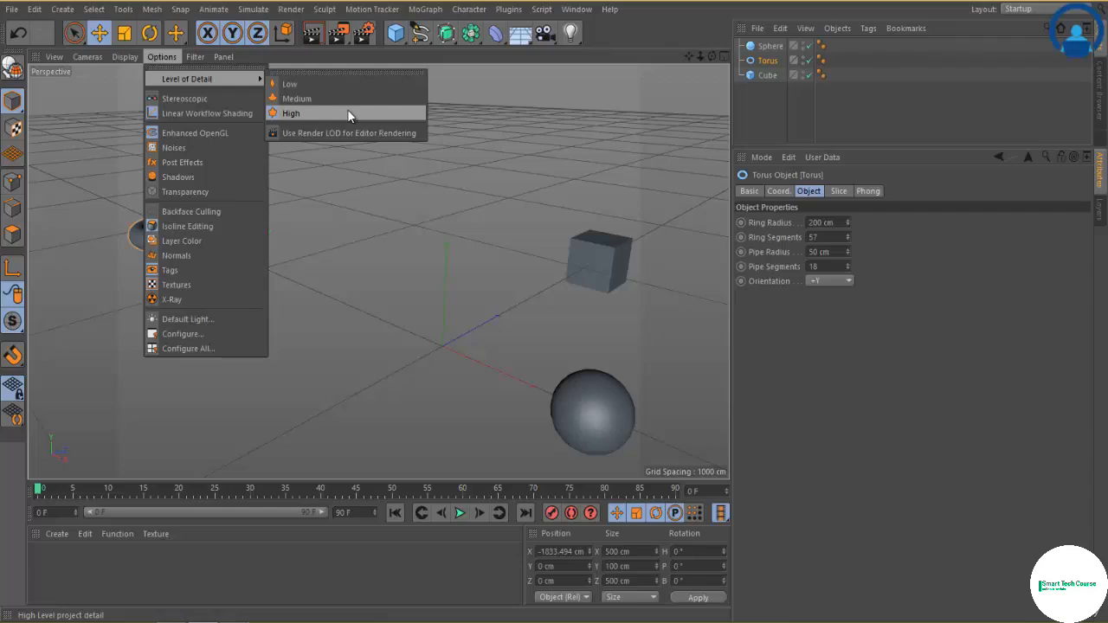
left_click(304, 85)
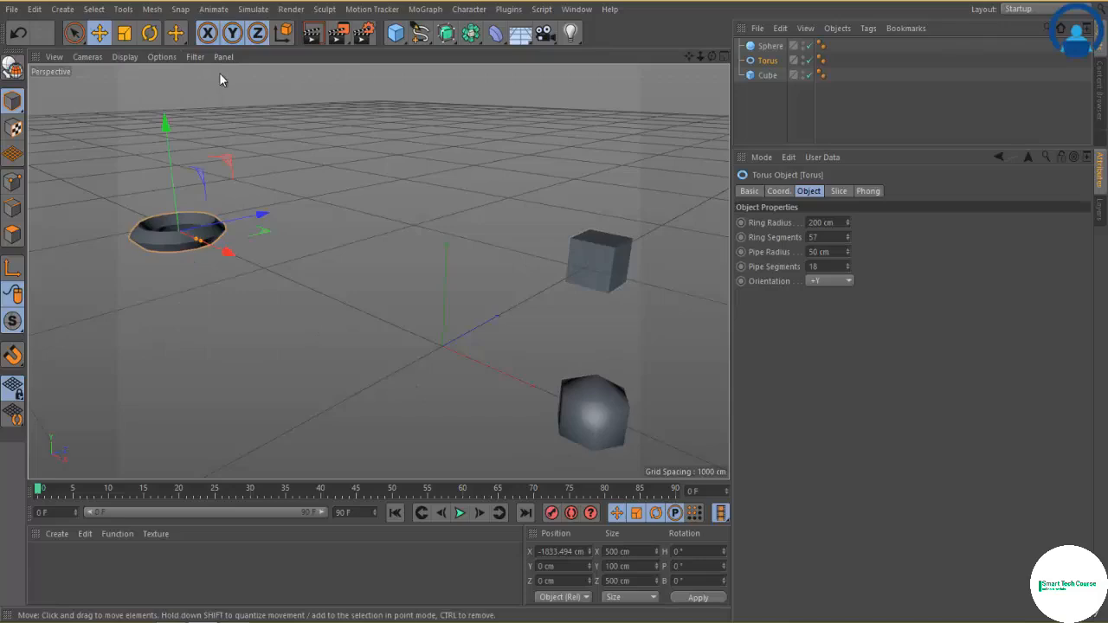
left_click(162, 57)
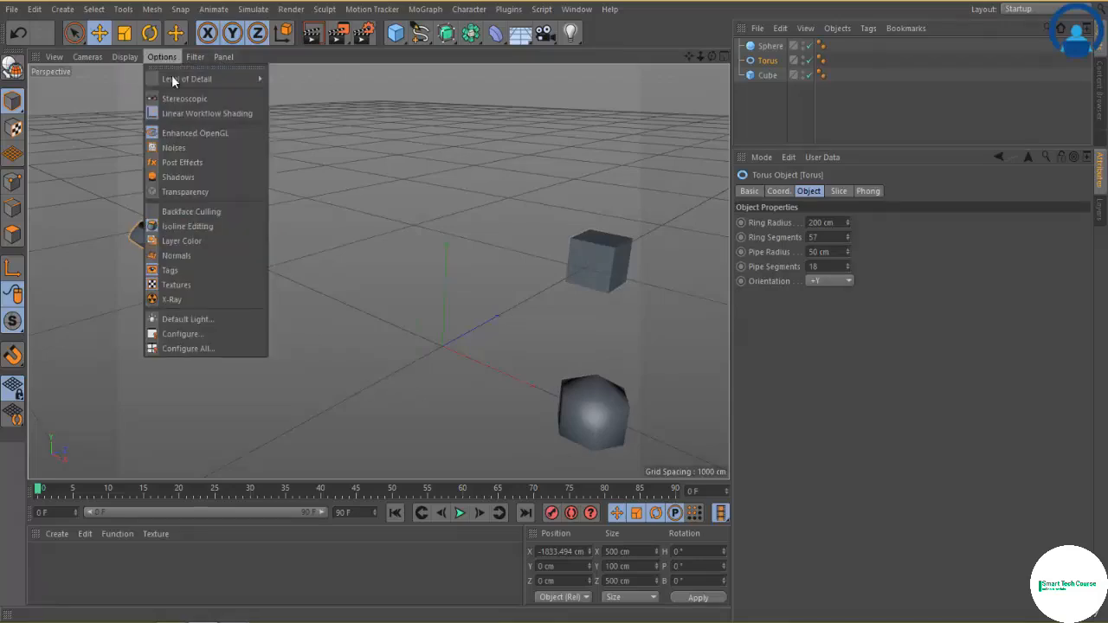
mouse_move(174, 80)
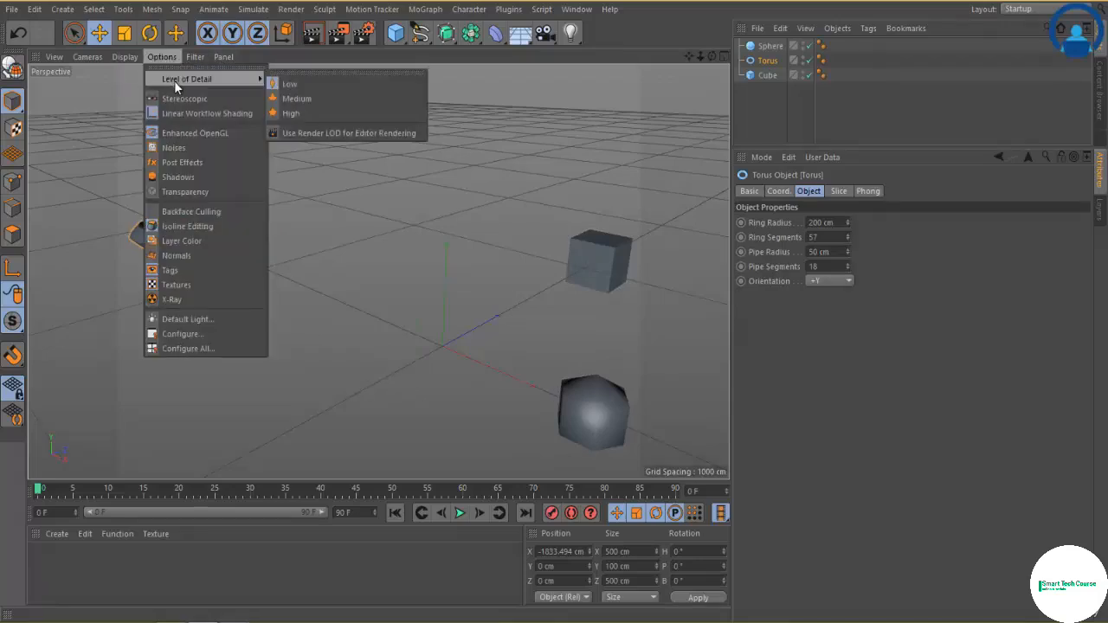
left_click(302, 116)
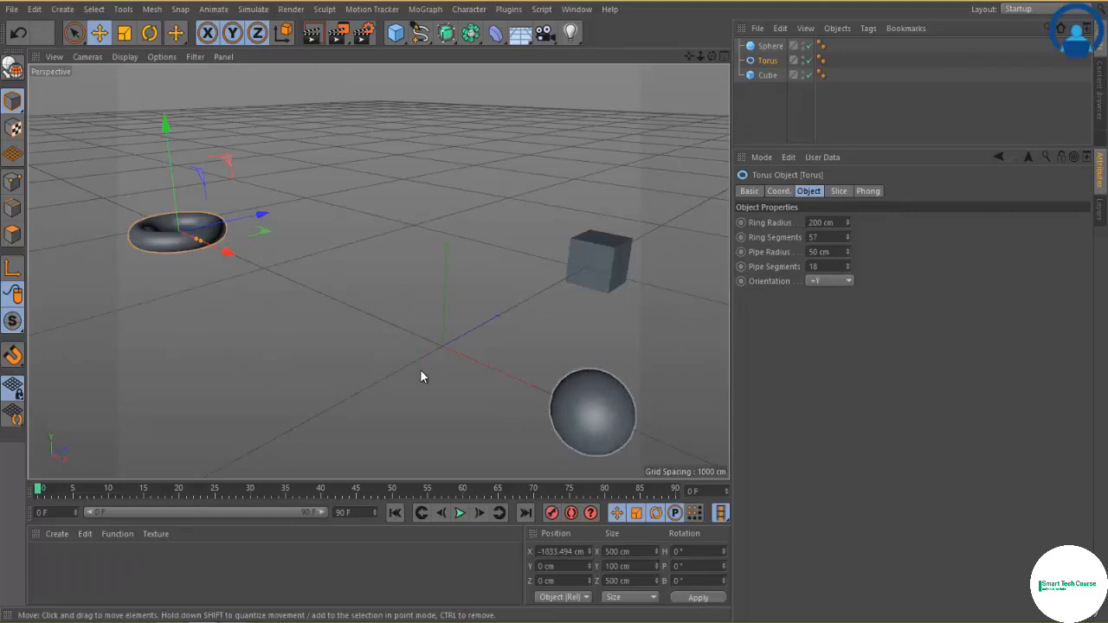
Open the perspective viewport's configuration and change its title to "my cam".
left_click(162, 57)
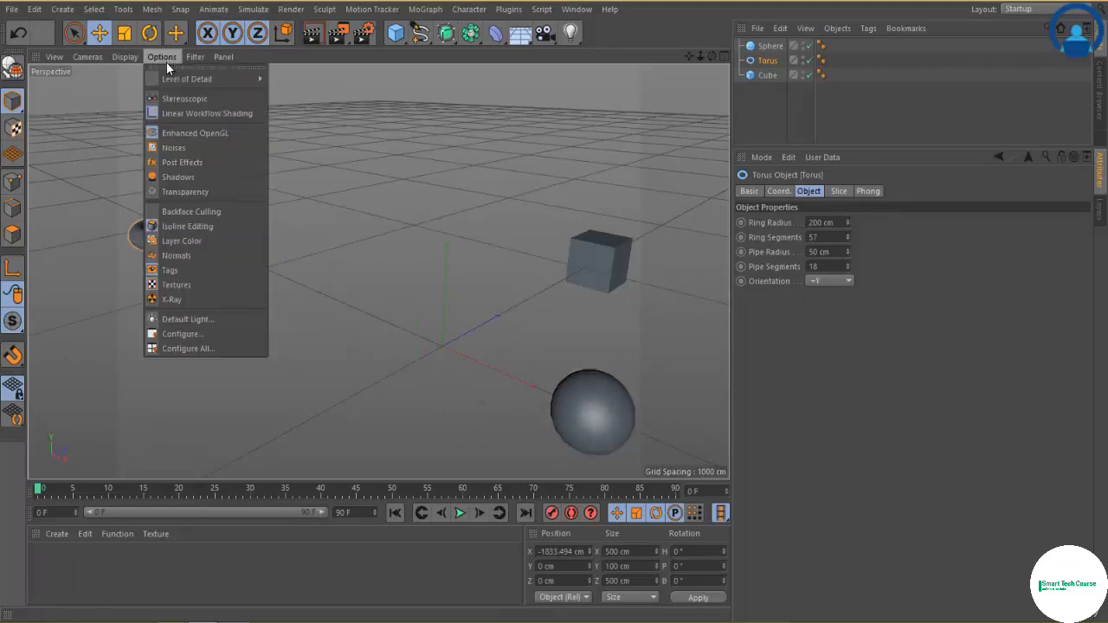
left_click(213, 334)
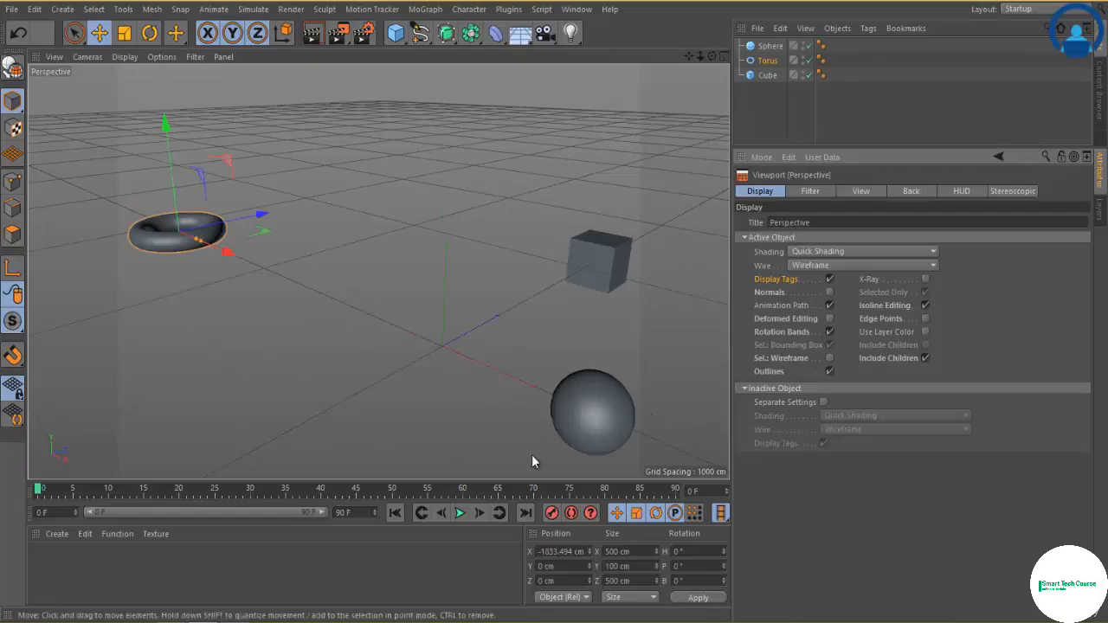
double_click(818, 222)
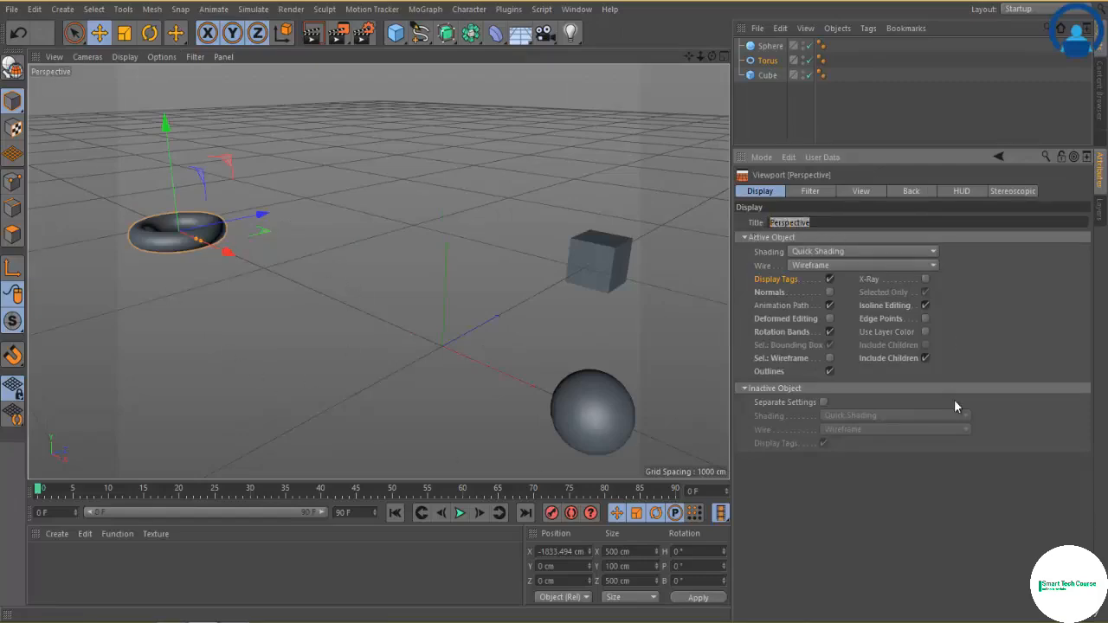
type("my cam")
left_click(755, 266)
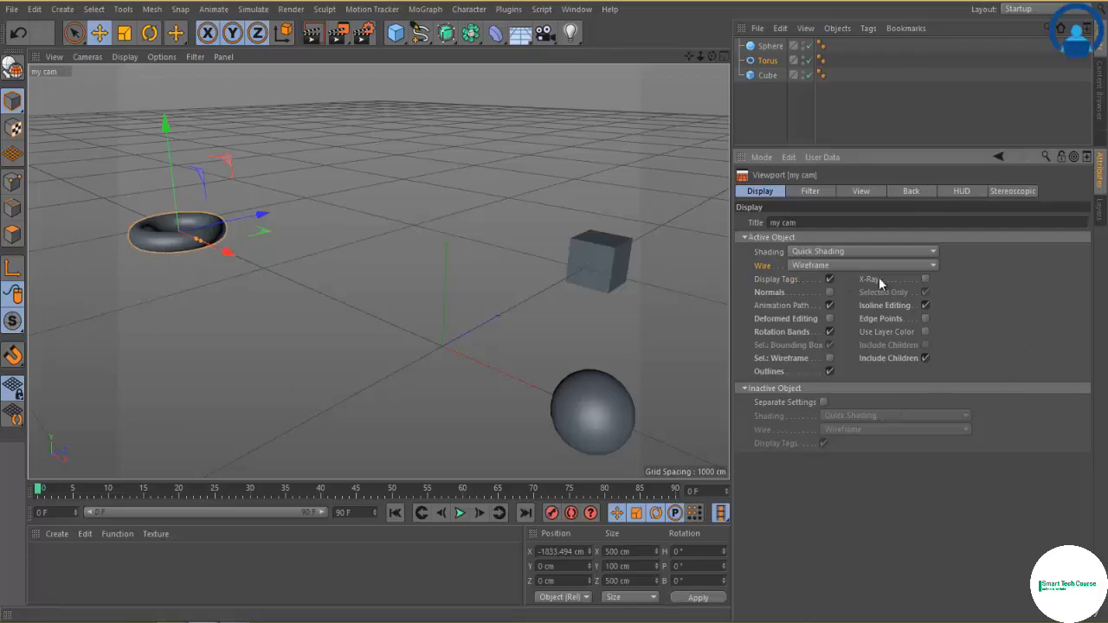
Try the active-object shading Lines with Wireframe in the viewport configuration, and return the shading to Quick Shading.
left_click(838, 250)
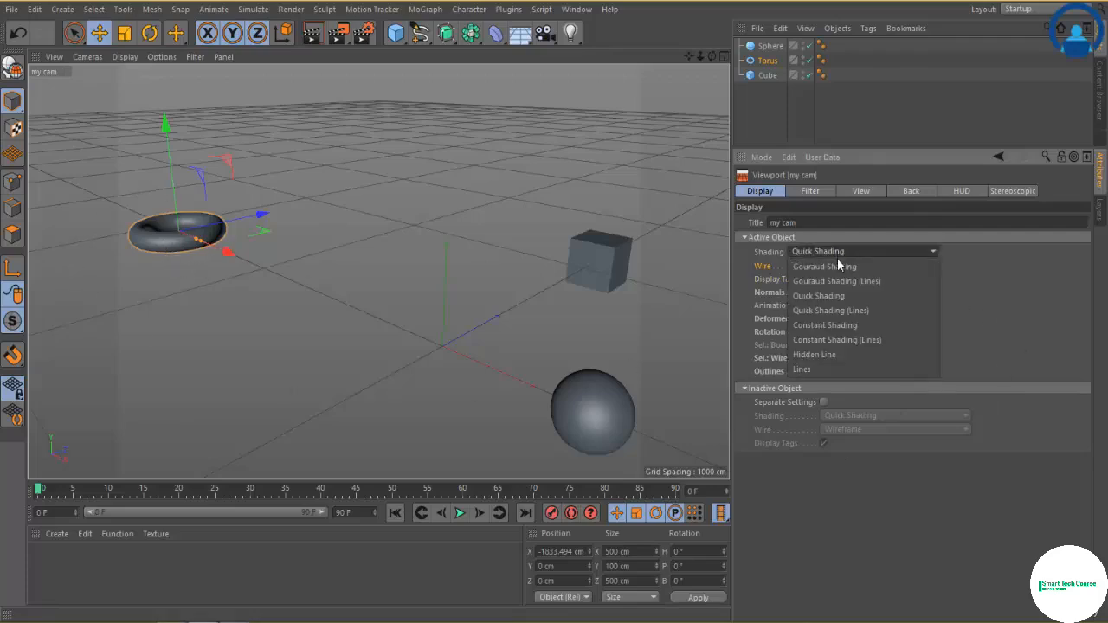
left_click(835, 367)
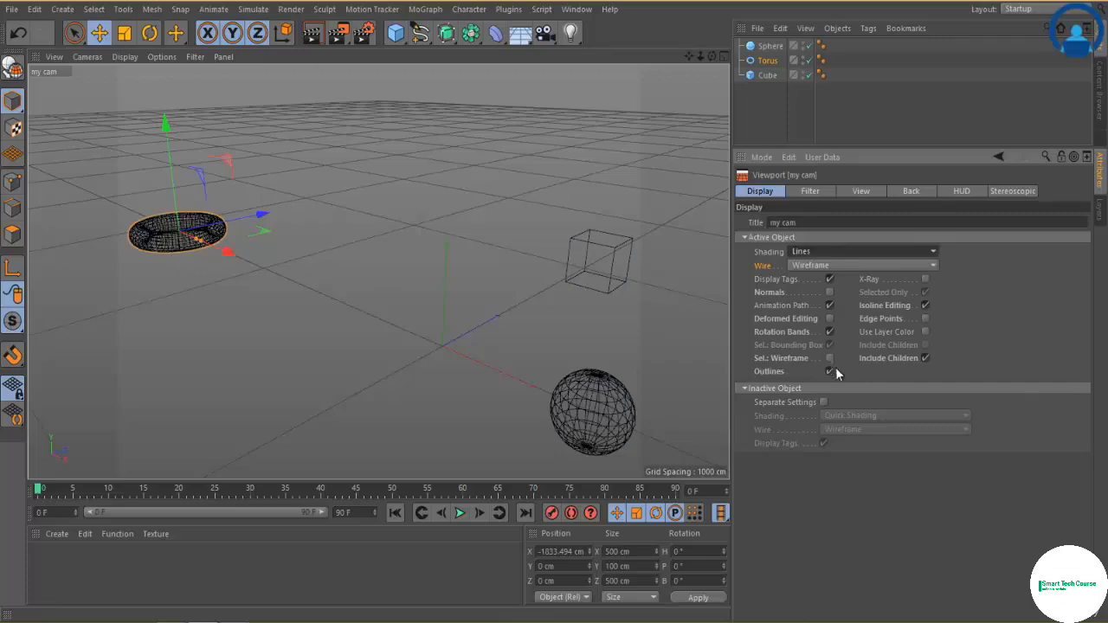
left_click(812, 264)
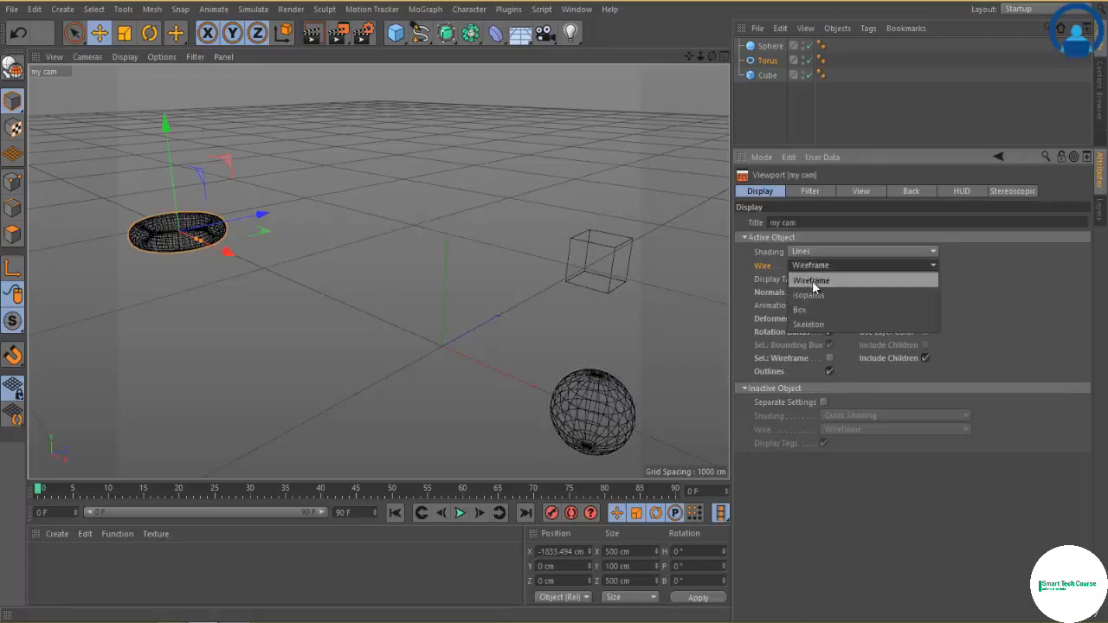
left_click(813, 279)
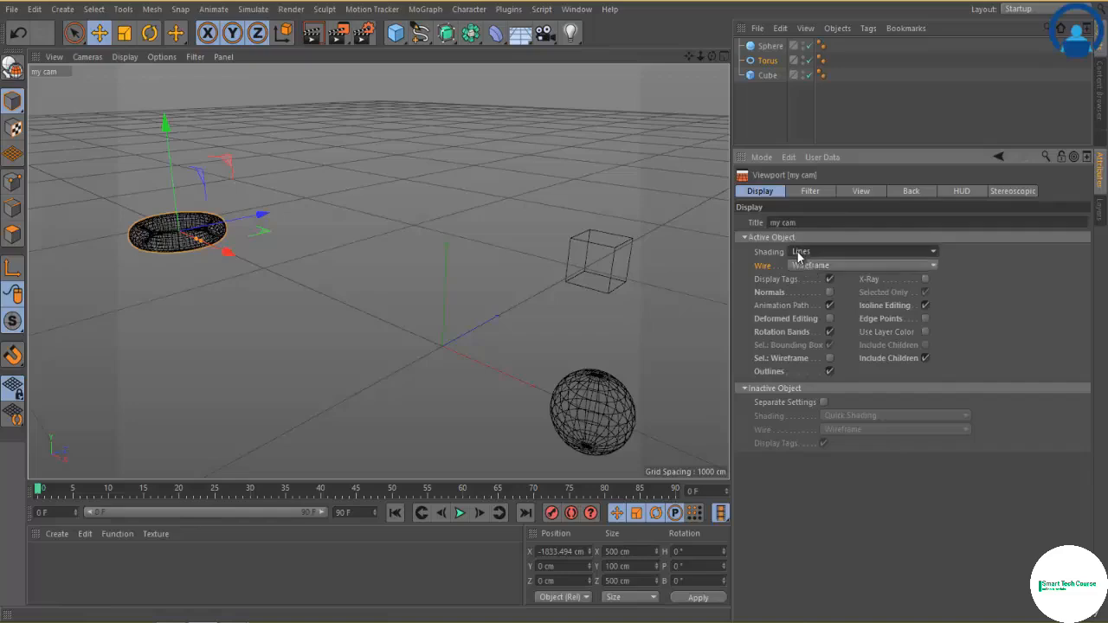
left_click(798, 252)
left_click(808, 297)
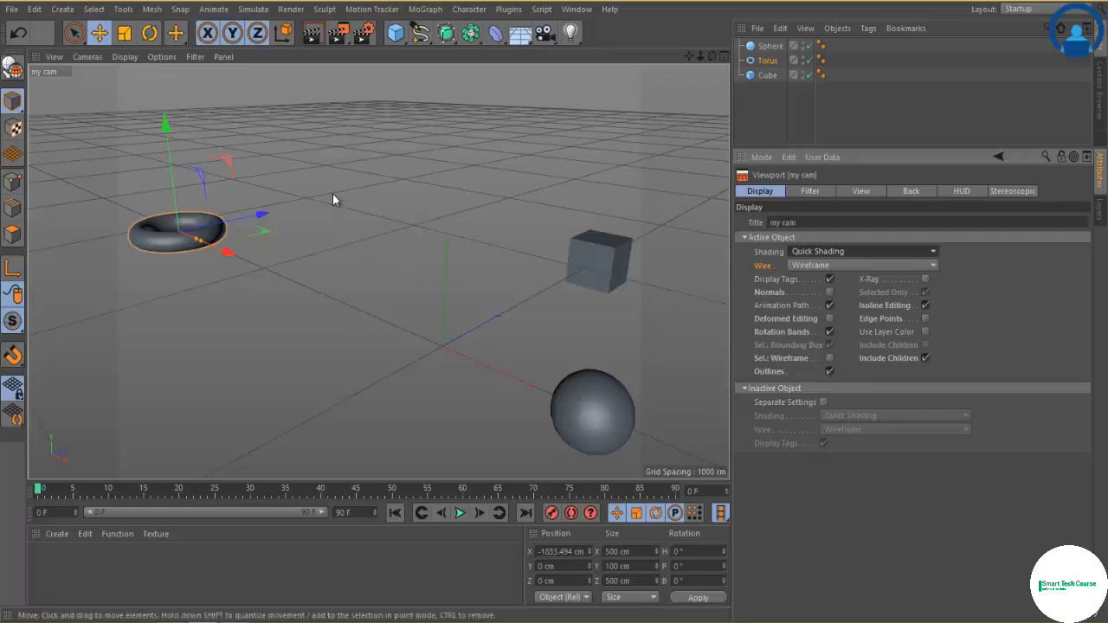
Hide the grid in the my cam view with the viewport filter, and show it again.
left_click(811, 191)
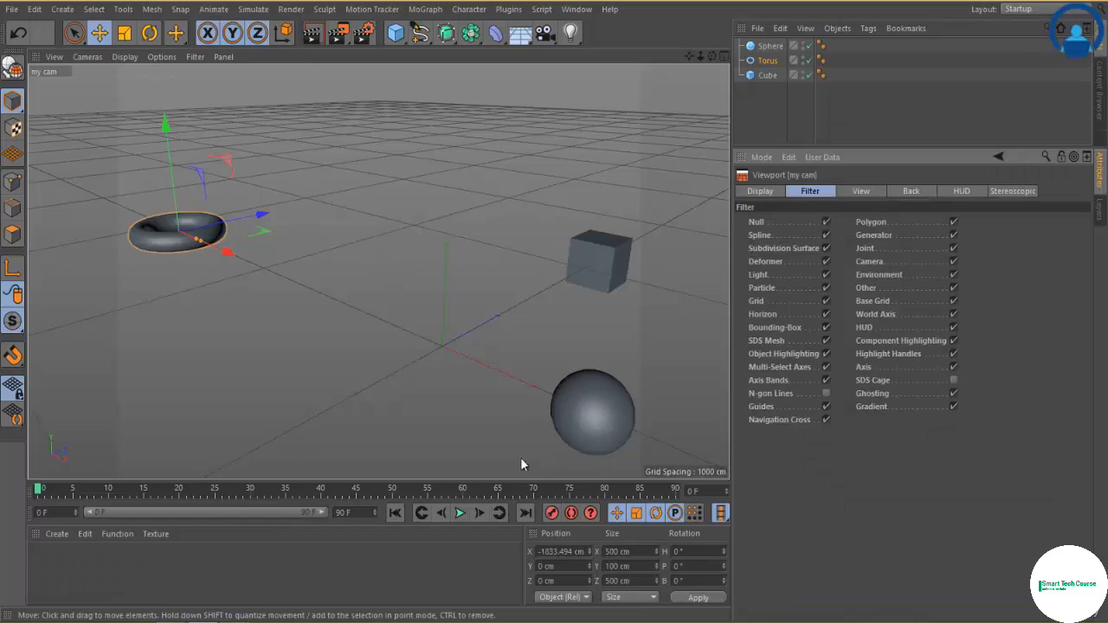
left_click(826, 301)
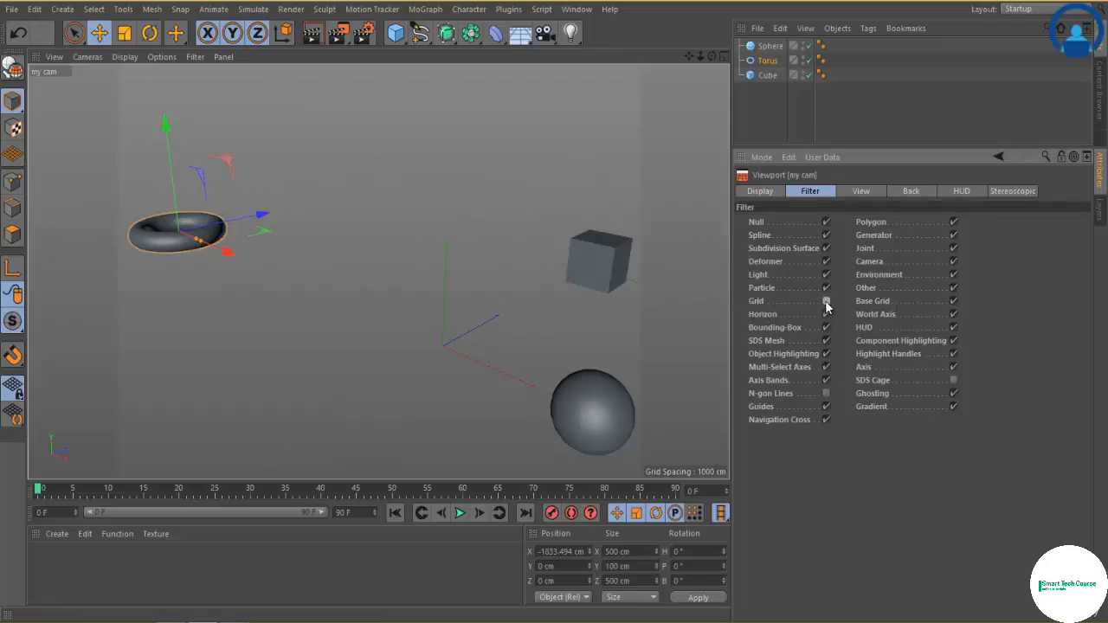
left_click(195, 57)
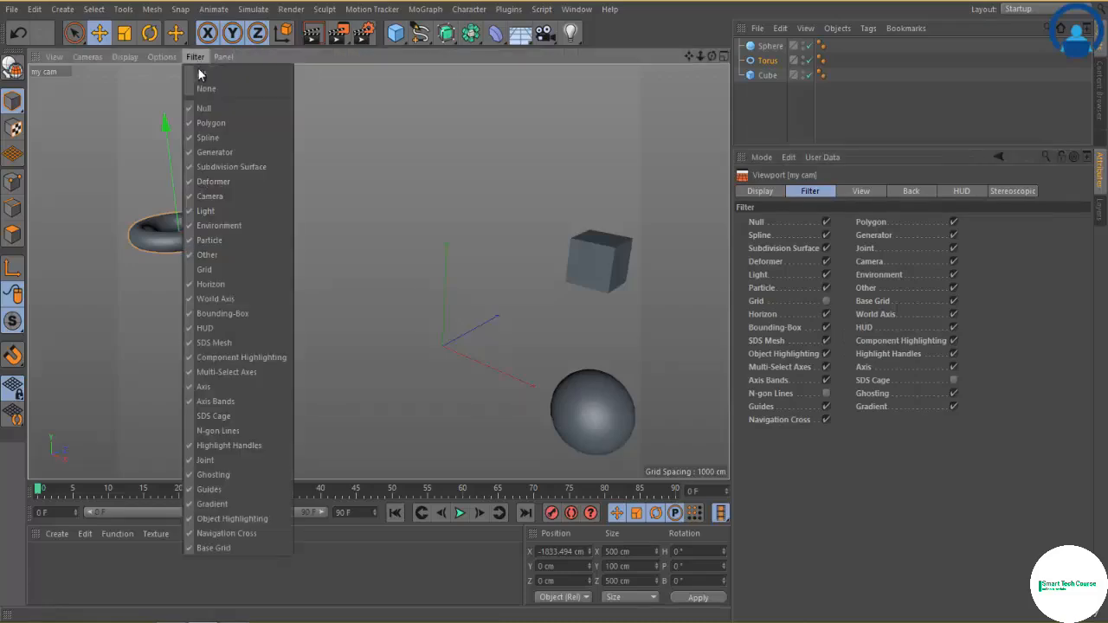
left_click(243, 269)
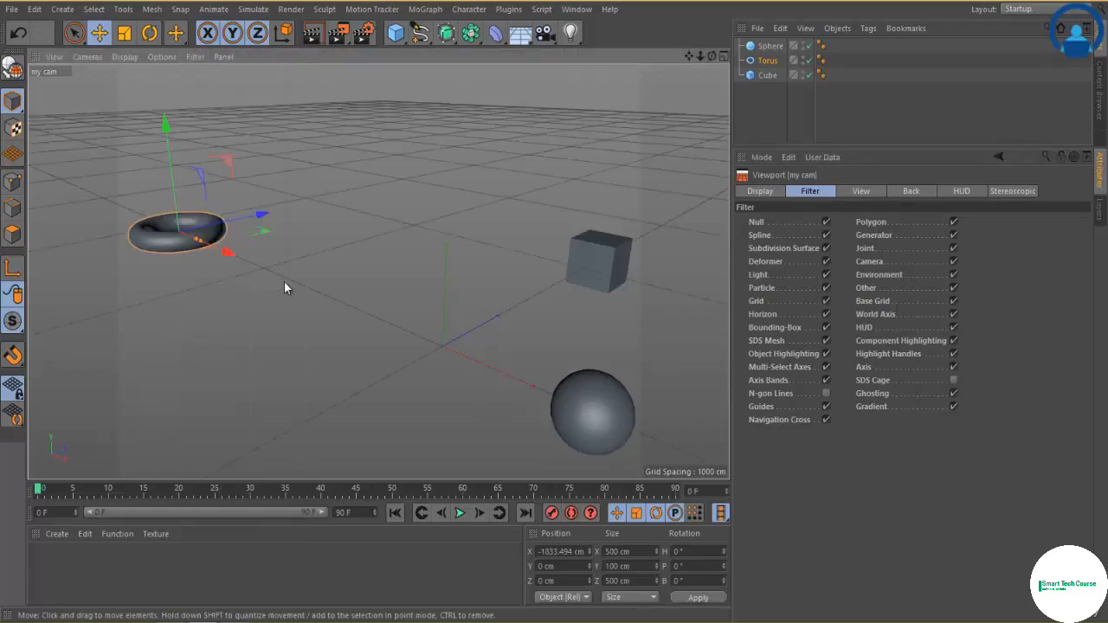
Look at the four-view layout, return to the full my cam view, and pan it slightly.
middle_click(397, 170)
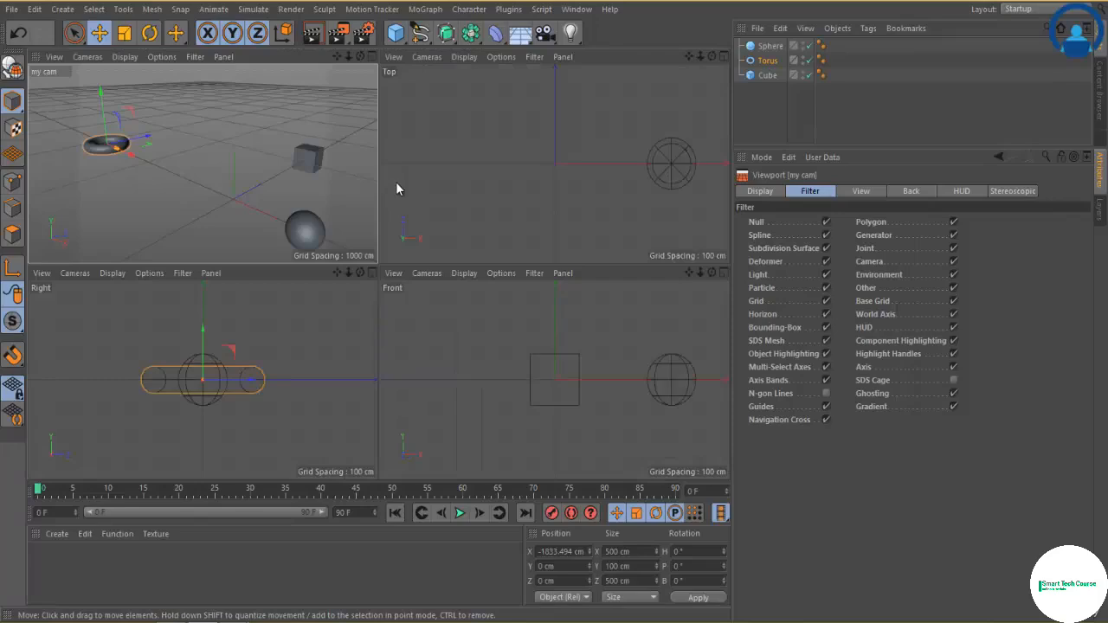
middle_click(347, 176)
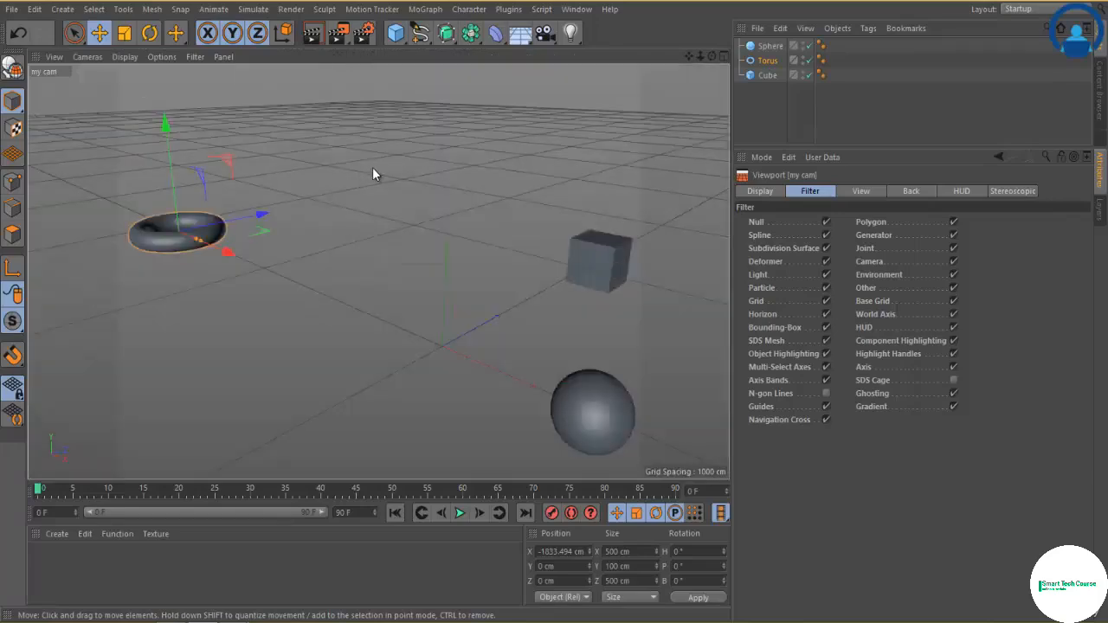
left_click_drag(689, 56, 555, 305)
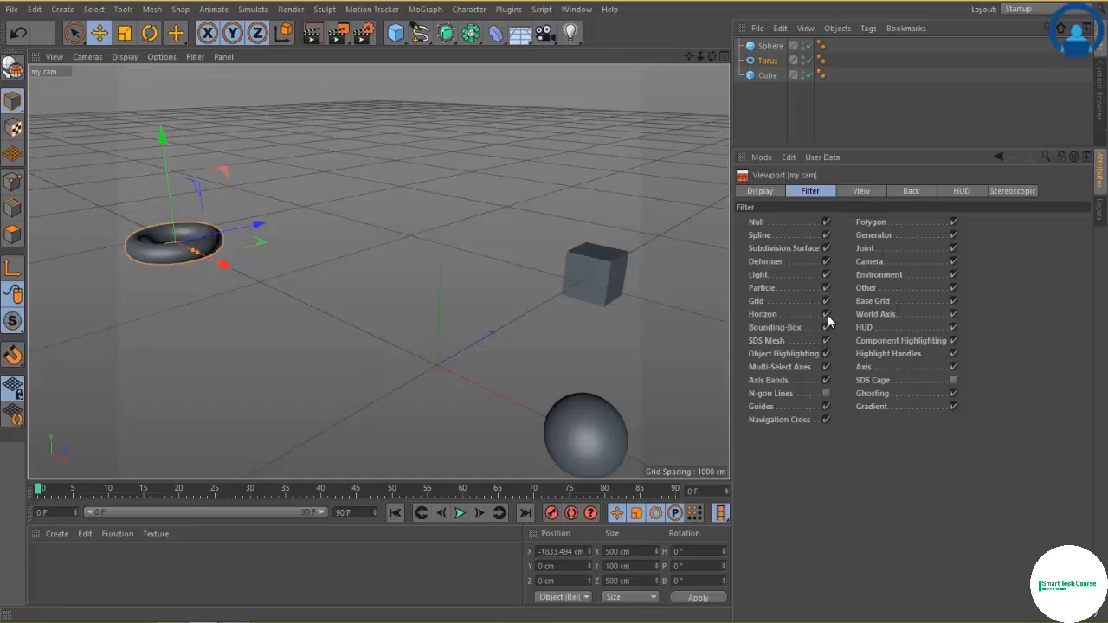
Examine the my cam viewport's Horizon filter, its View settings, and its Back settings for background image and world grid.
left_click(827, 315)
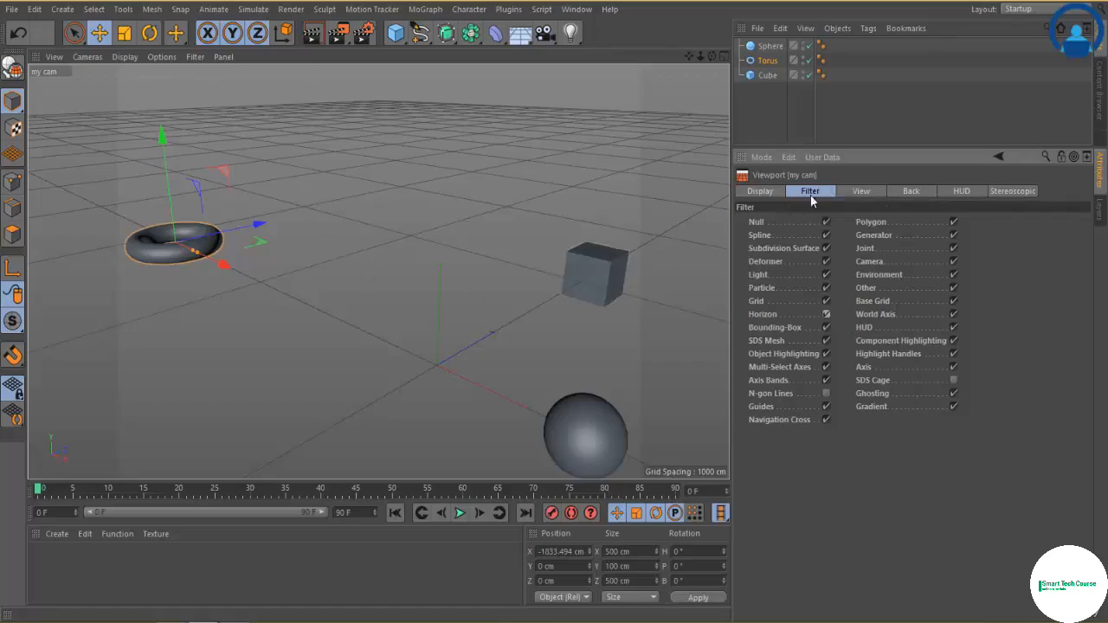
left_click(862, 192)
left_click(869, 191)
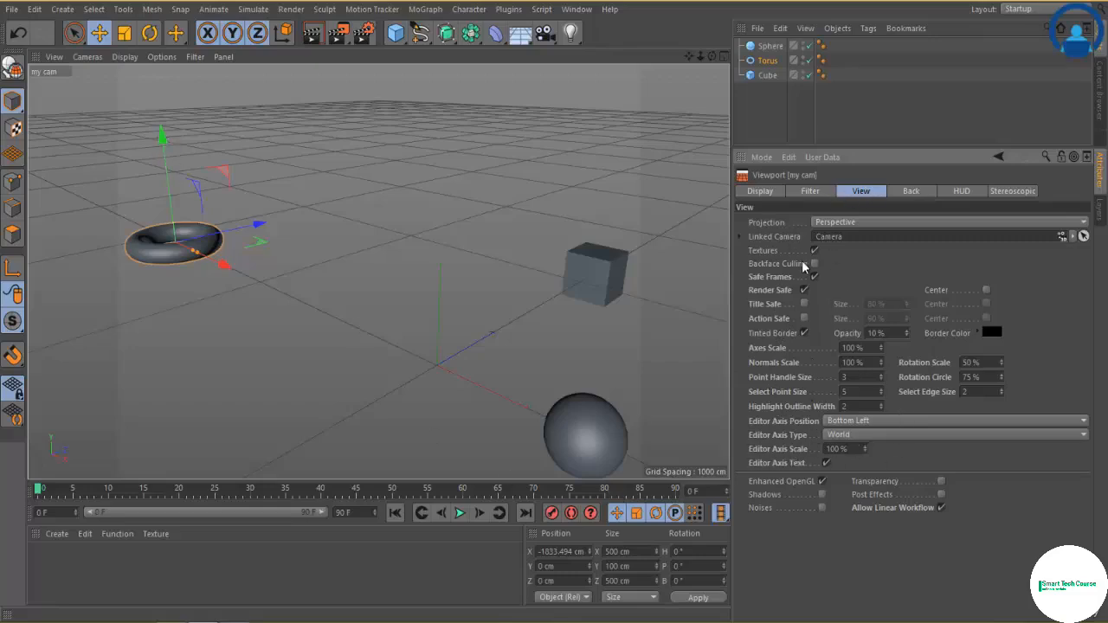
left_click(909, 192)
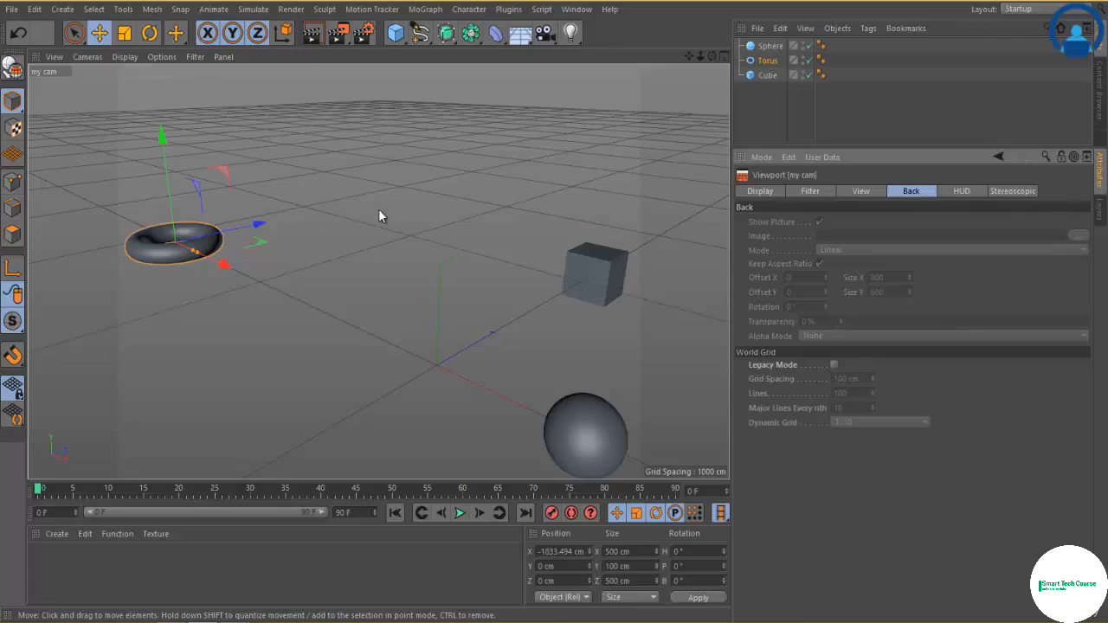
key("F2")
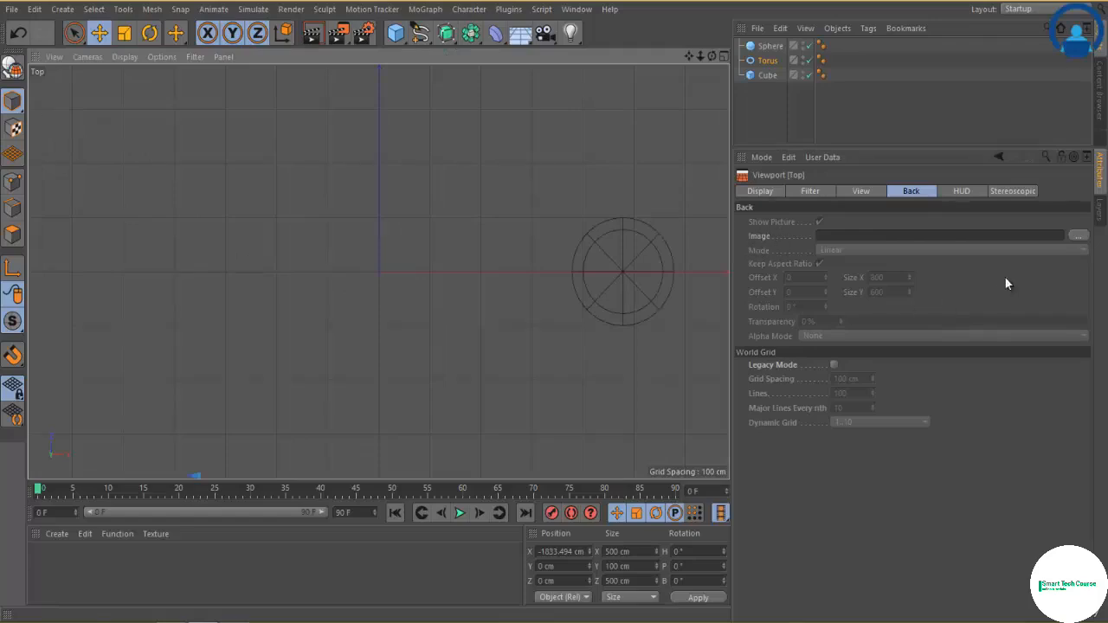
left_click(1078, 238)
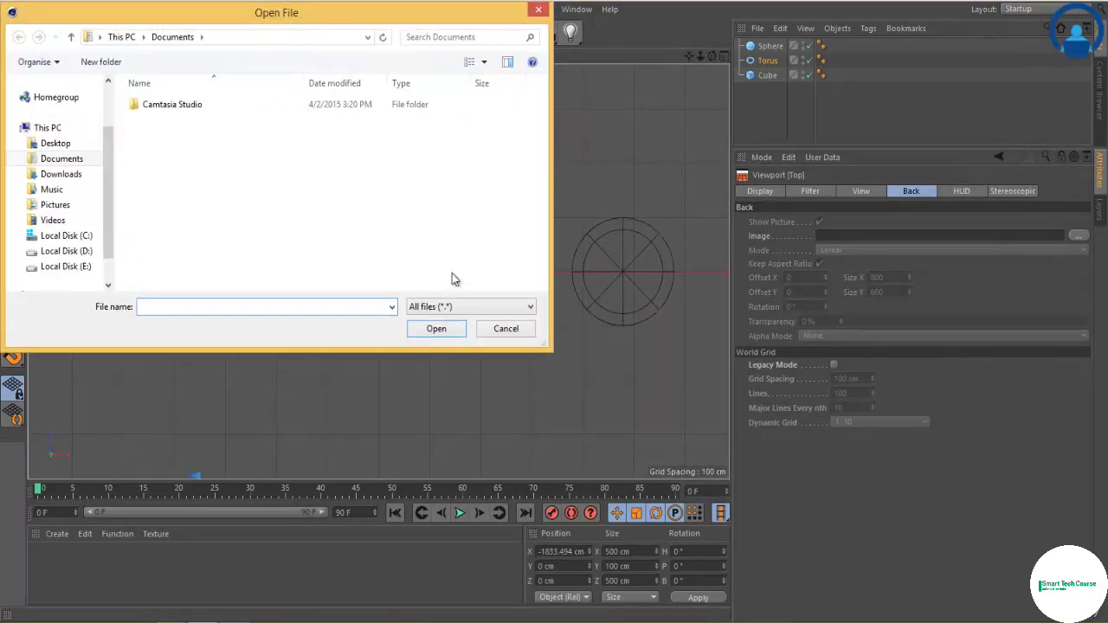
left_click(50, 206)
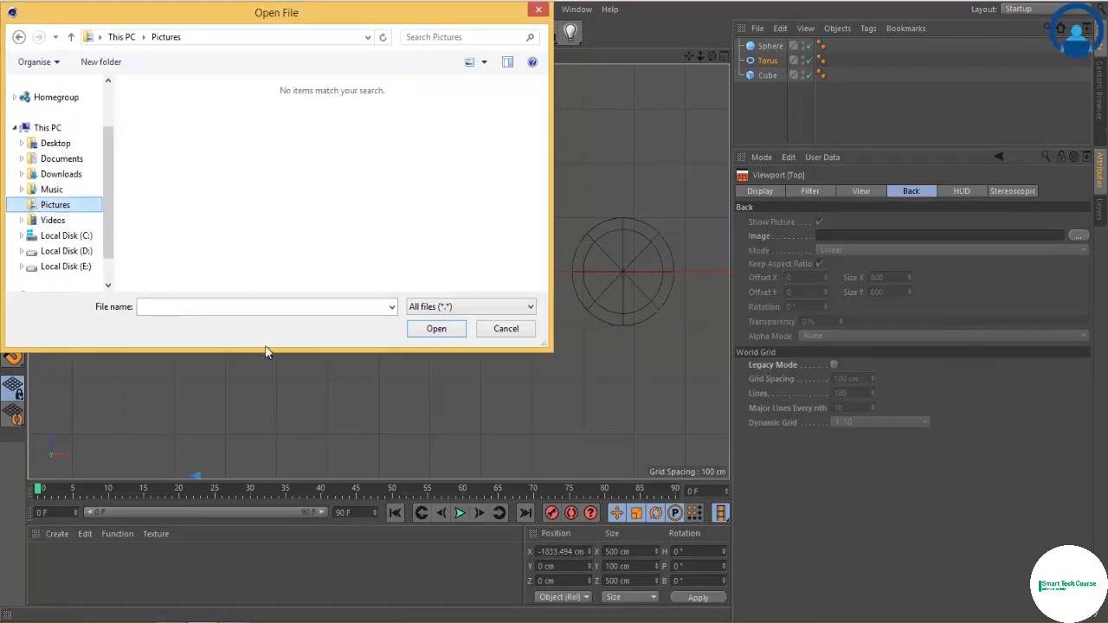
left_click(505, 329)
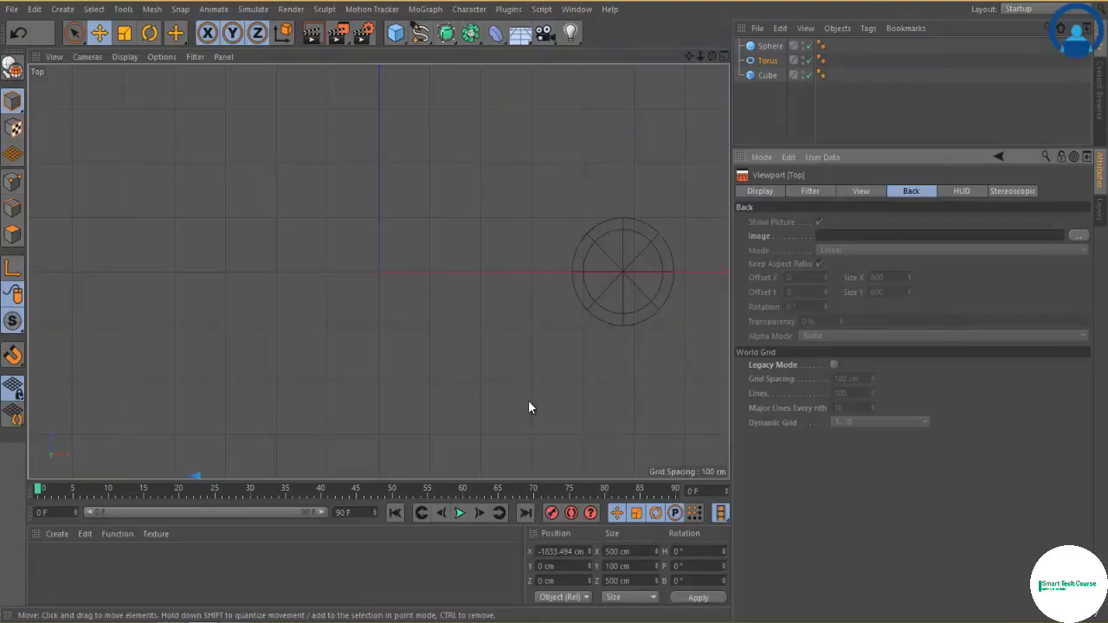
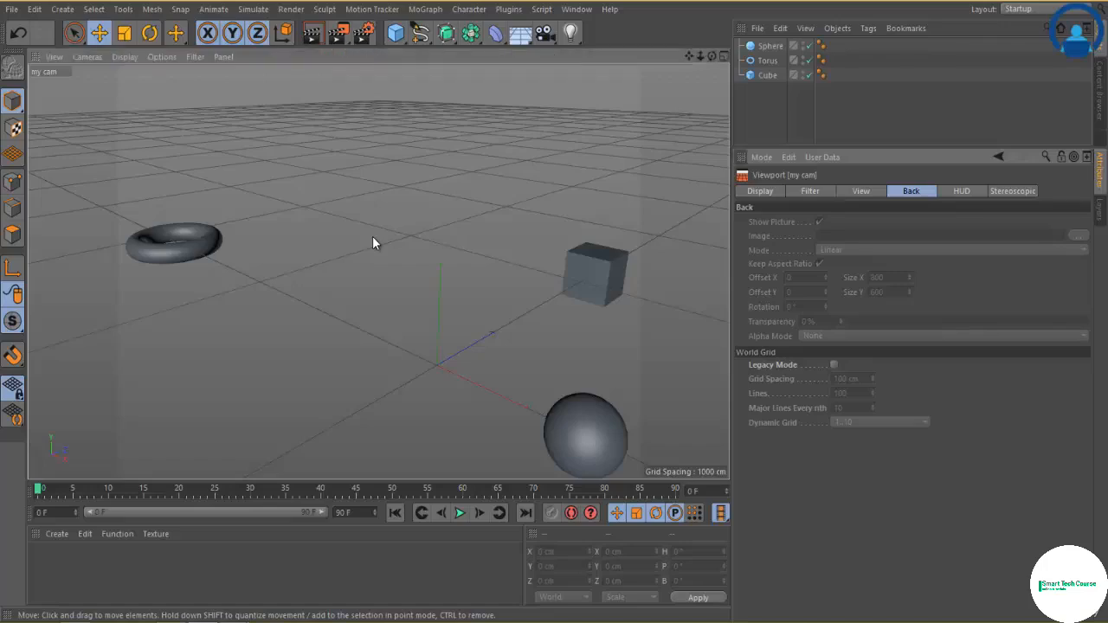
Switch to the Top view and load glossy_spheres1 from the Pictures folder as its background image.
key("F2")
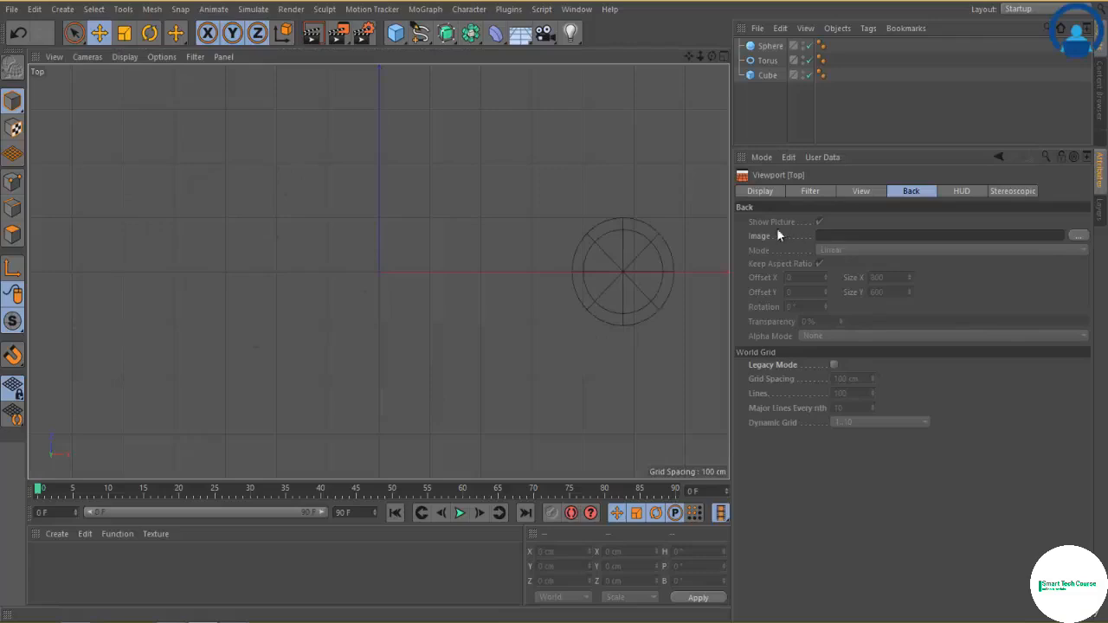
left_click(1078, 237)
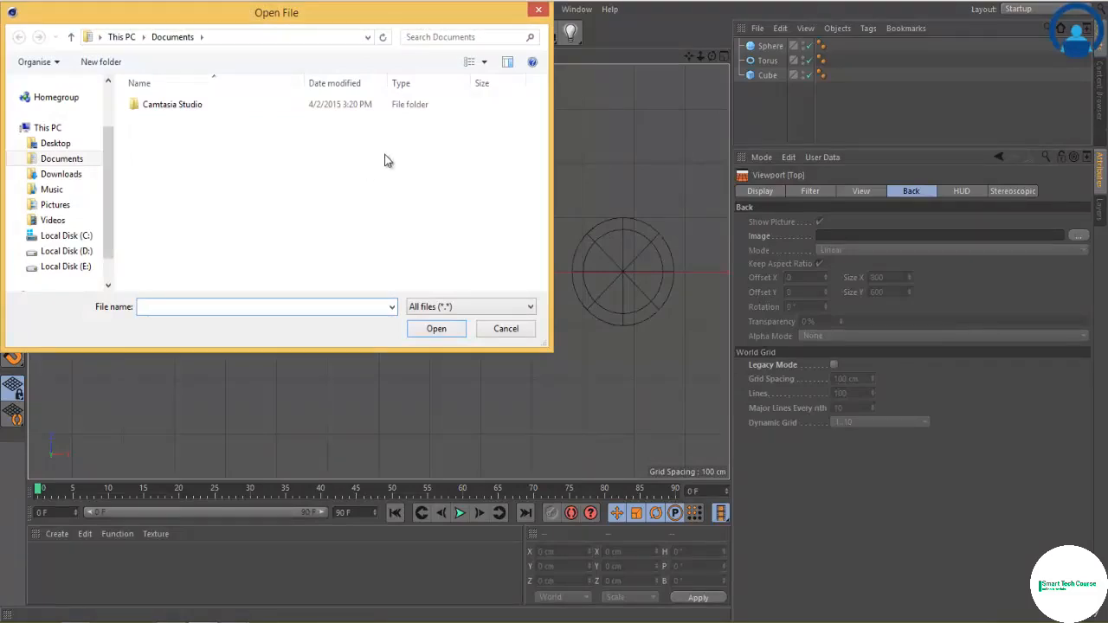
left_click(55, 205)
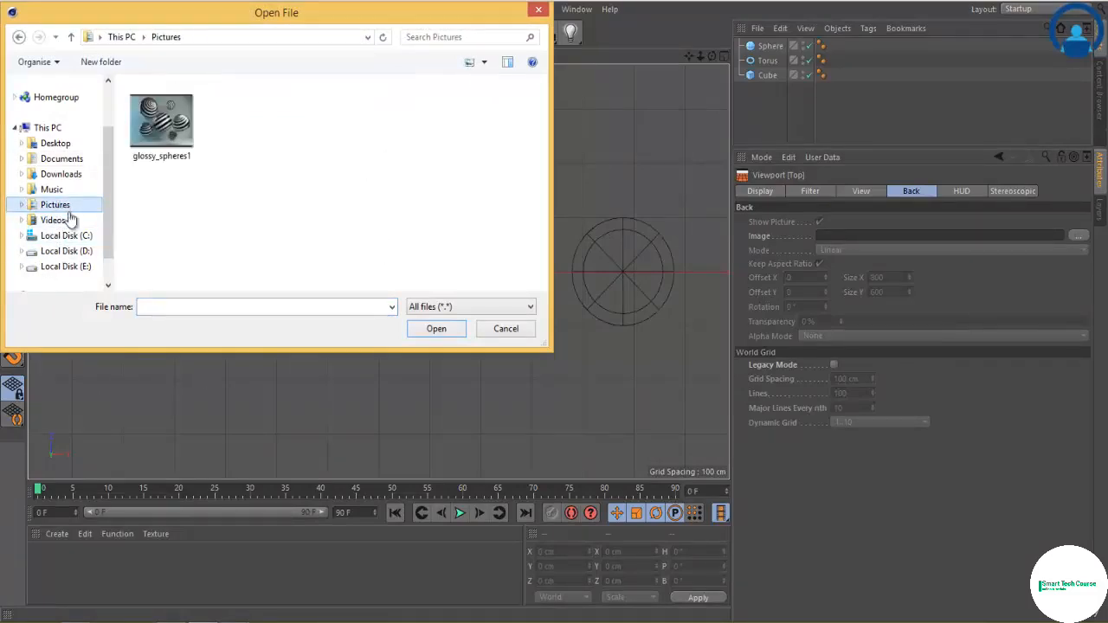
left_click(170, 128)
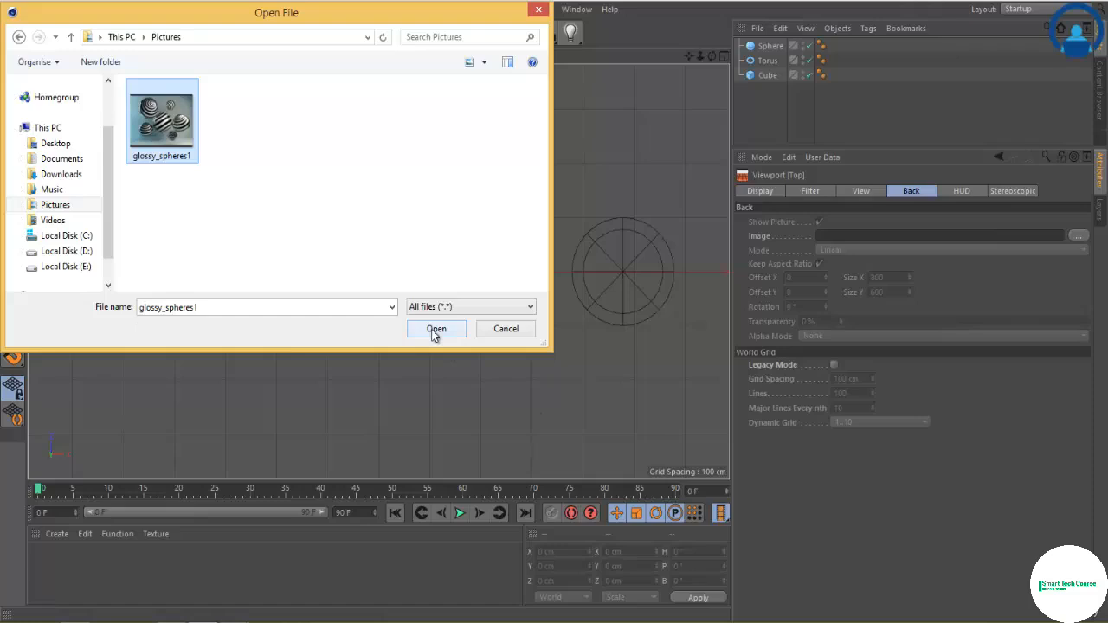
left_click(435, 329)
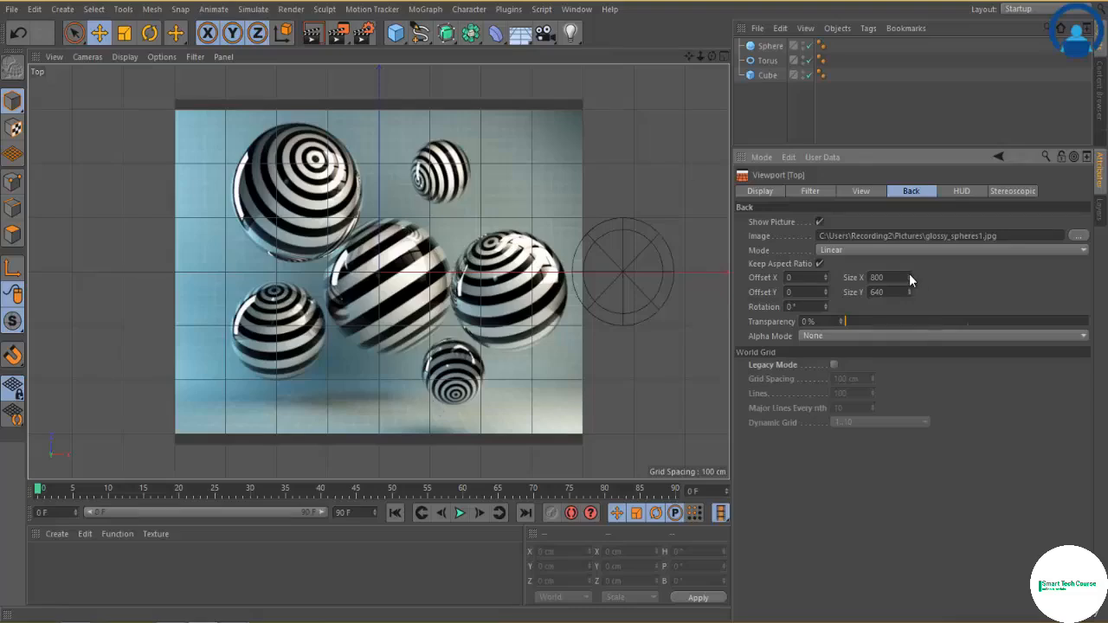
Enlarge the background image to a Size X of about 837 and set its transparency to 18%.
left_click_drag(909, 275, 910, 271)
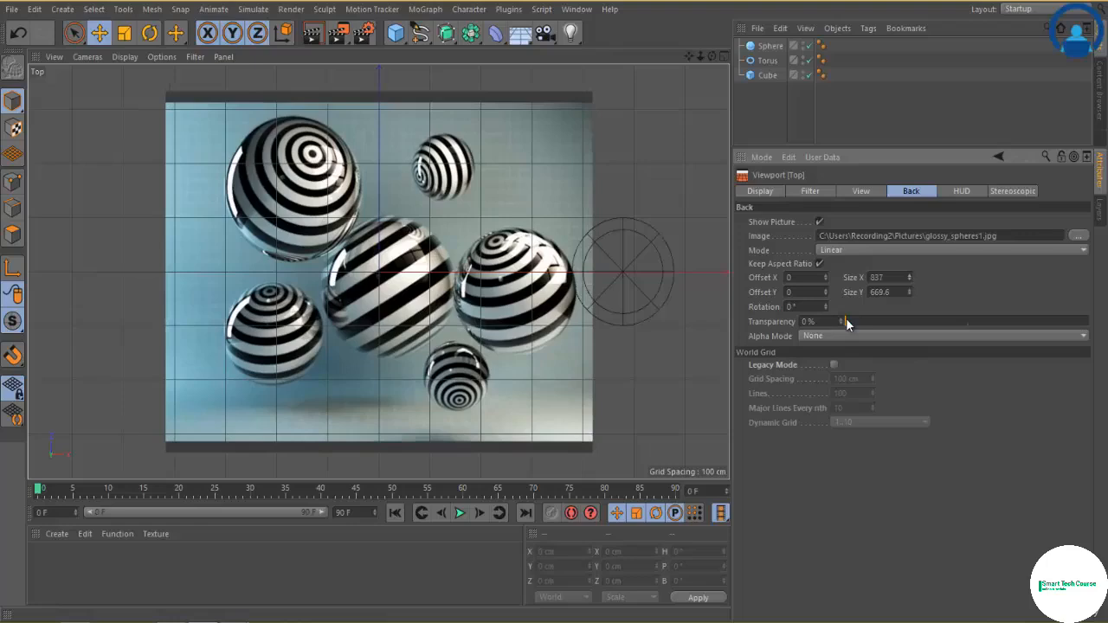
left_click_drag(847, 319, 887, 336)
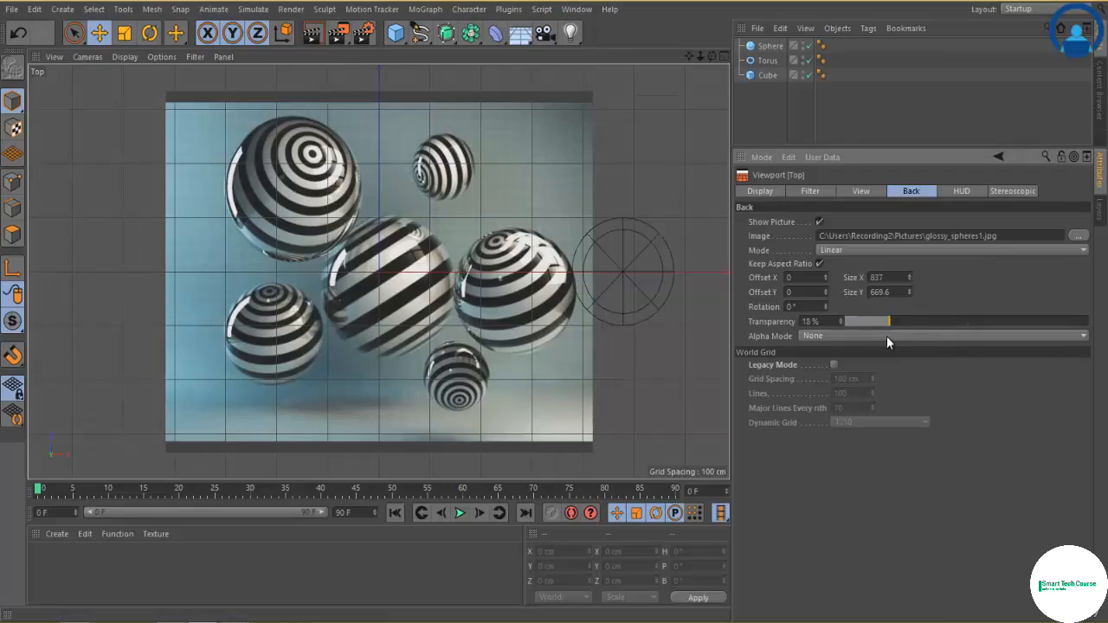
Try the Nearest mode on the background image while enlarging its Size X to about 859, and return the mode to Linear.
left_click(846, 250)
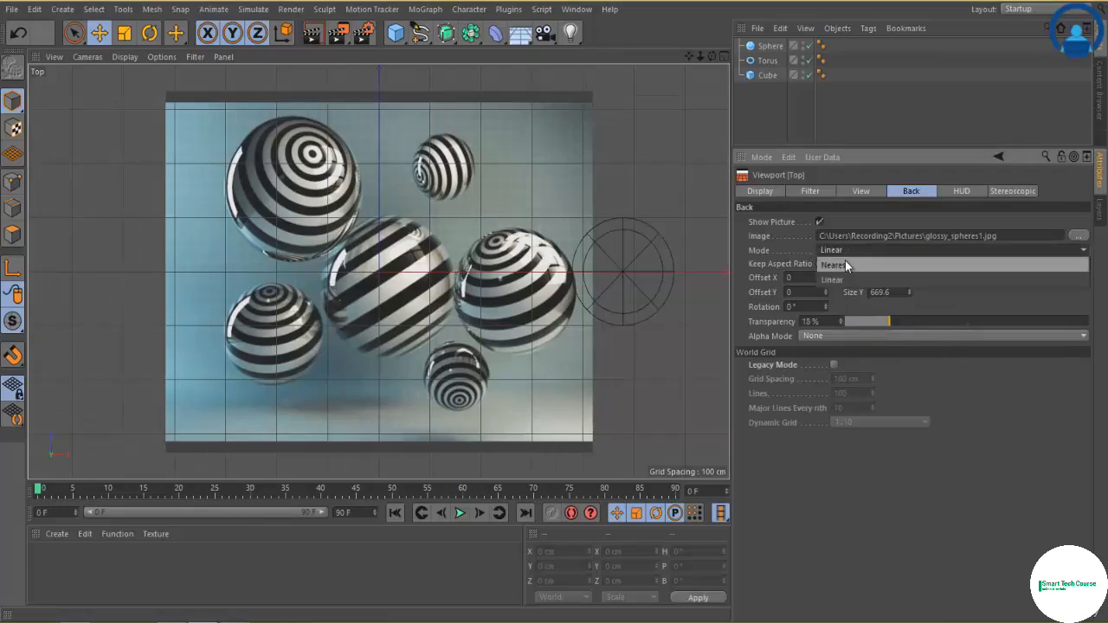
left_click(845, 262)
left_click_drag(909, 277, 910, 277)
left_click(843, 250)
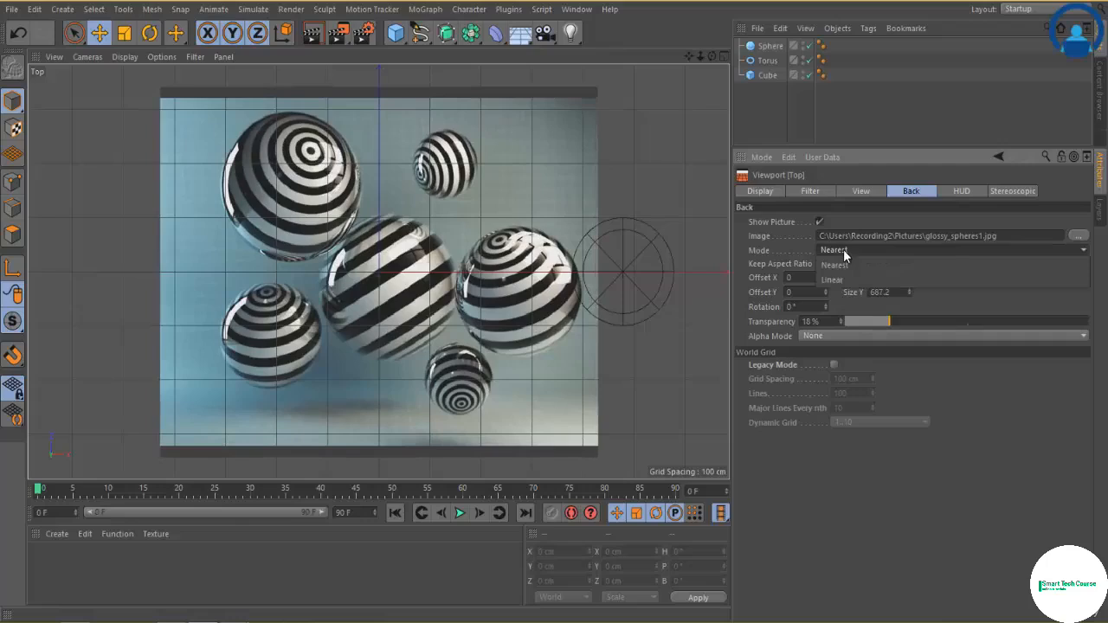
left_click(843, 279)
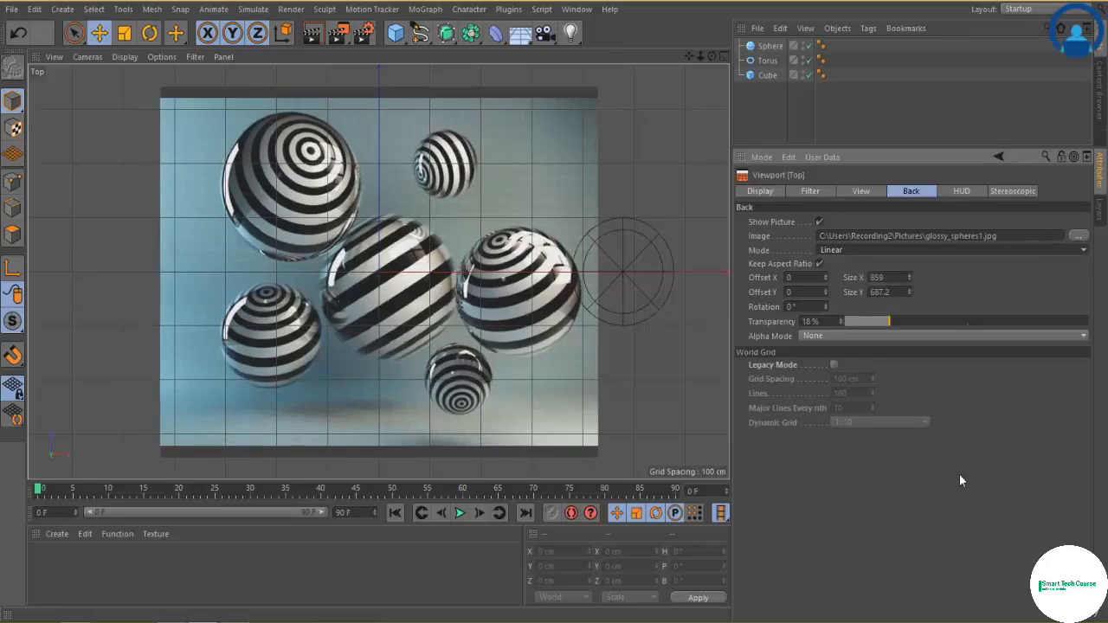
left_click_drag(910, 276, 910, 274)
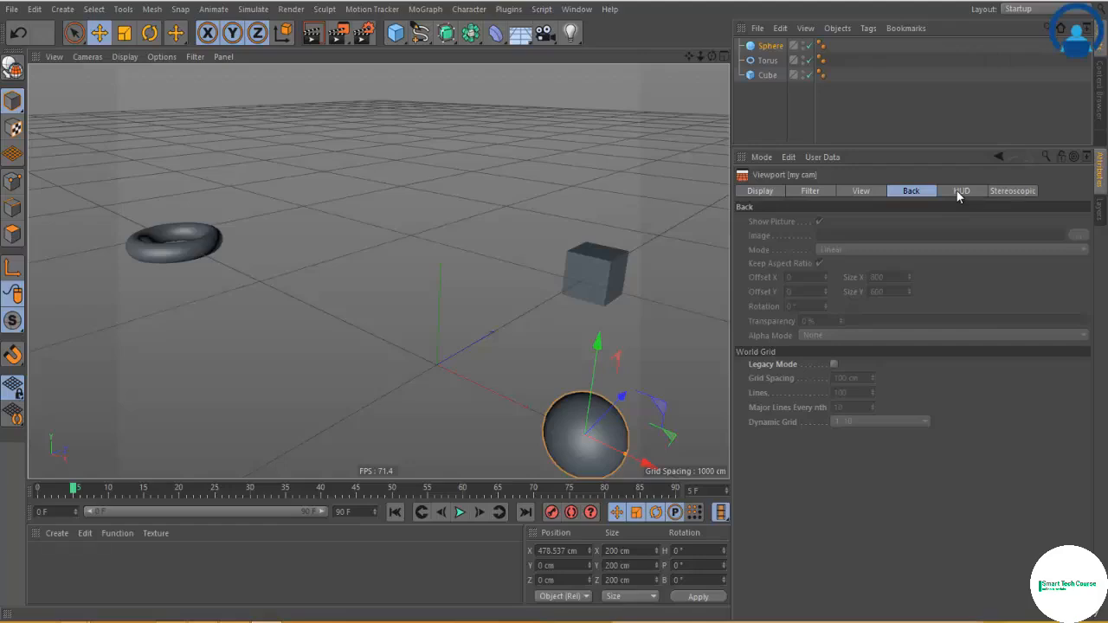
Toggle the Frames per Second readout in the my cam viewport's HUD settings, and scrub the timeline to about frame 31.
left_click(958, 191)
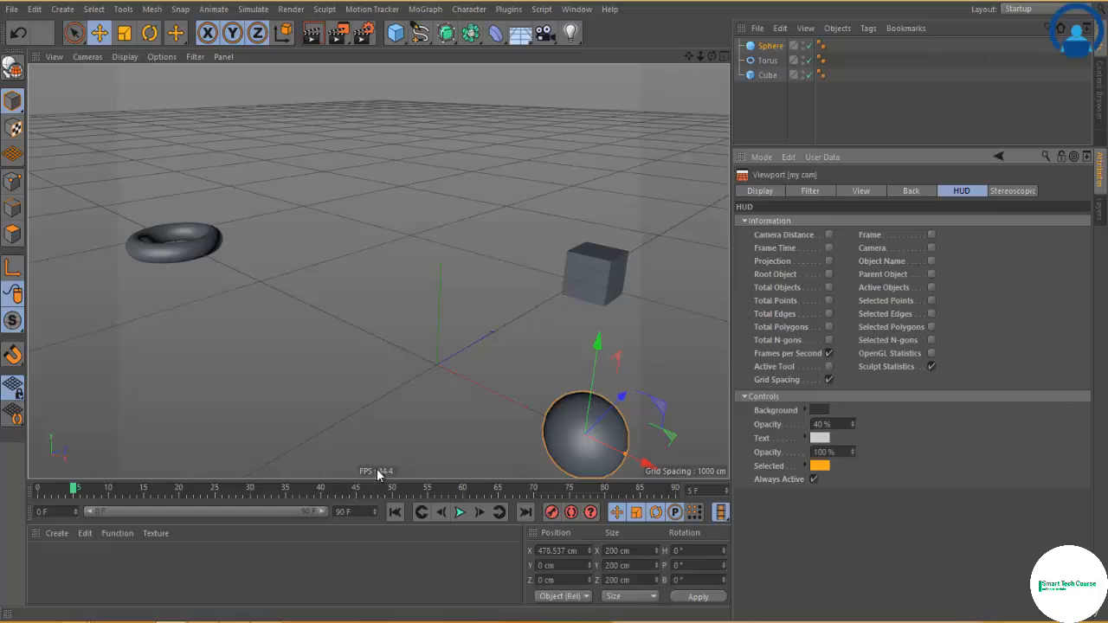
left_click(829, 354)
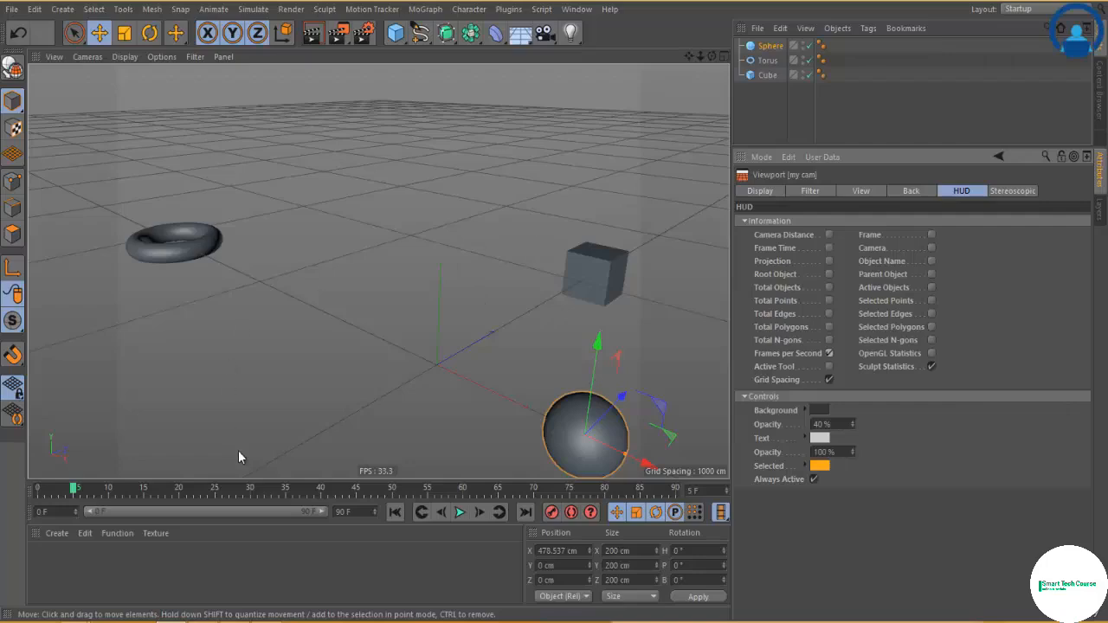
left_click(264, 489)
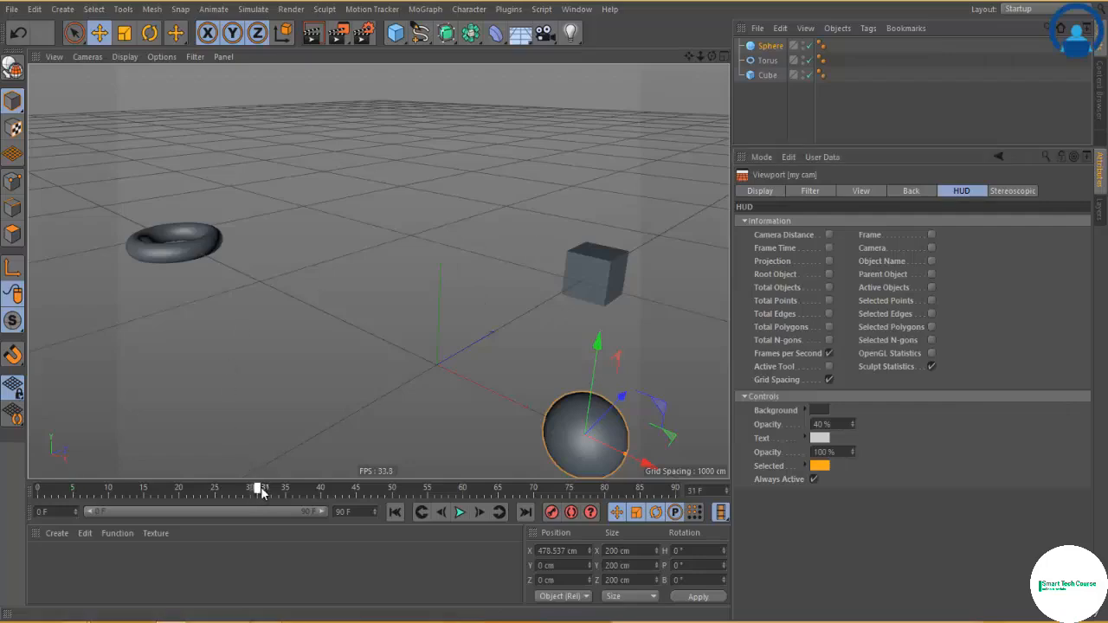
Show the Frame readout in the HUD, scrub the timeline back to frame 20, and hide the readout again.
left_click(932, 235)
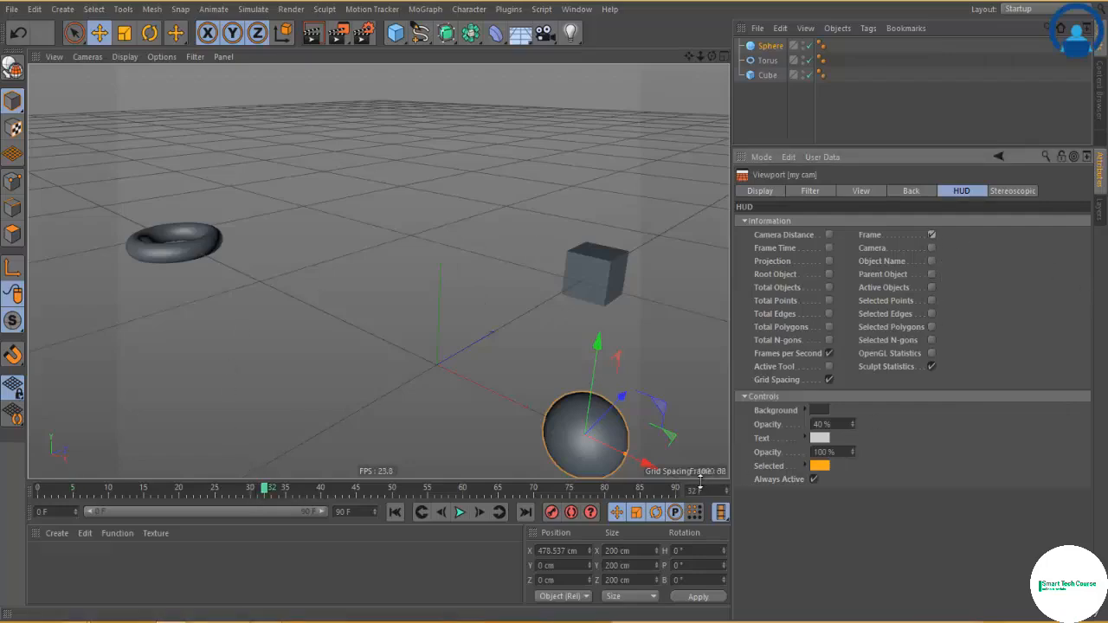
left_click(257, 490)
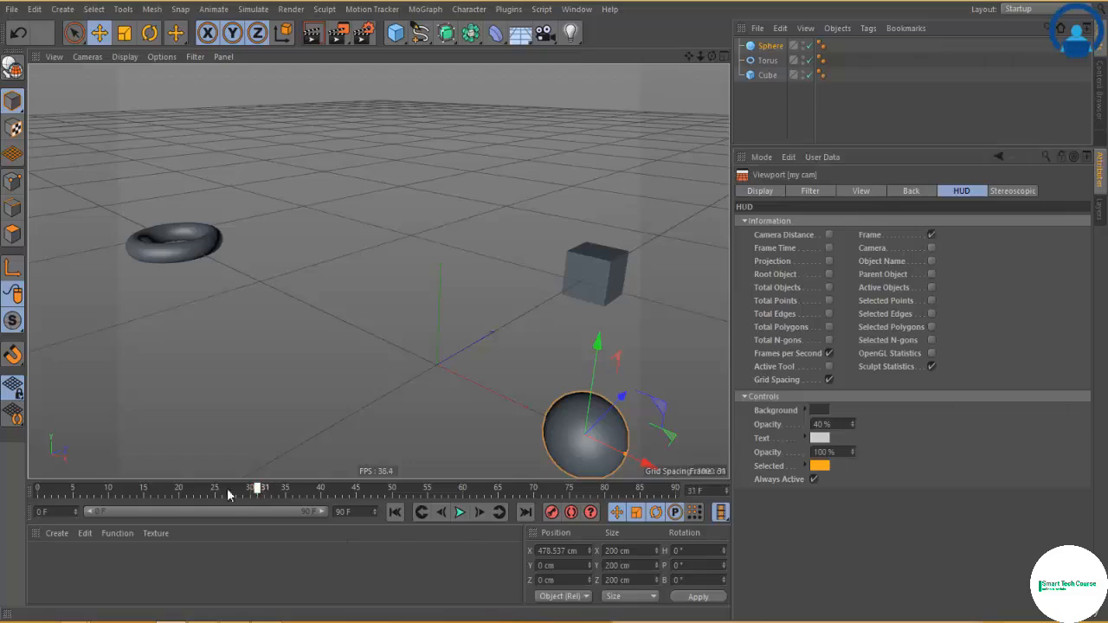
left_click_drag(228, 494, 179, 494)
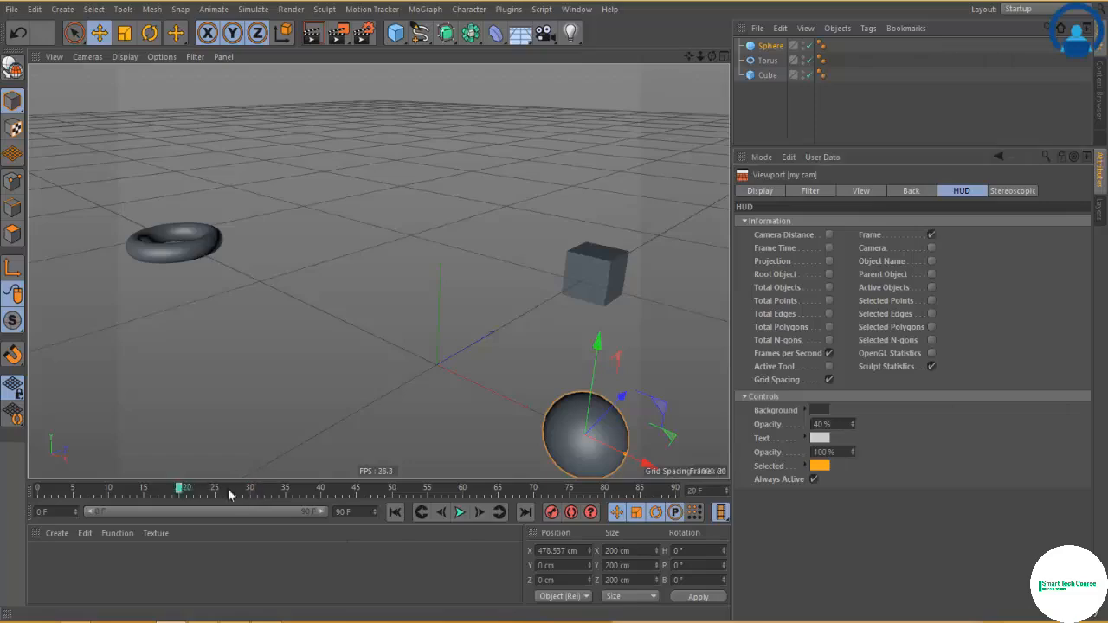
left_click(931, 234)
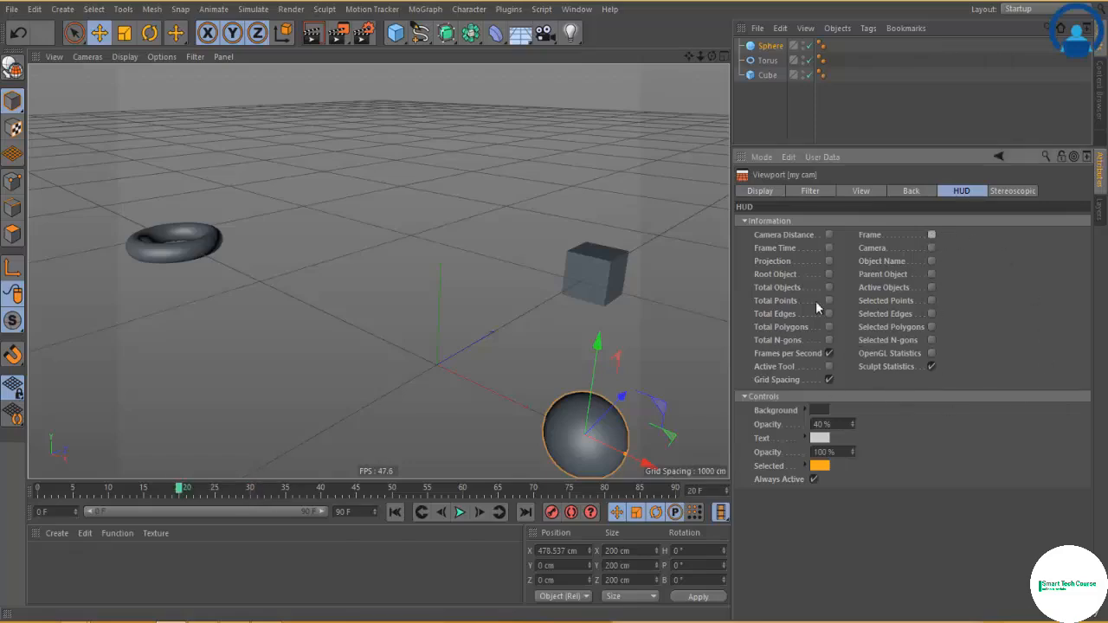
Try the Frame Time and Active Tool HUD readouts, switching to the Rotate tool to test the latter.
left_click(829, 248)
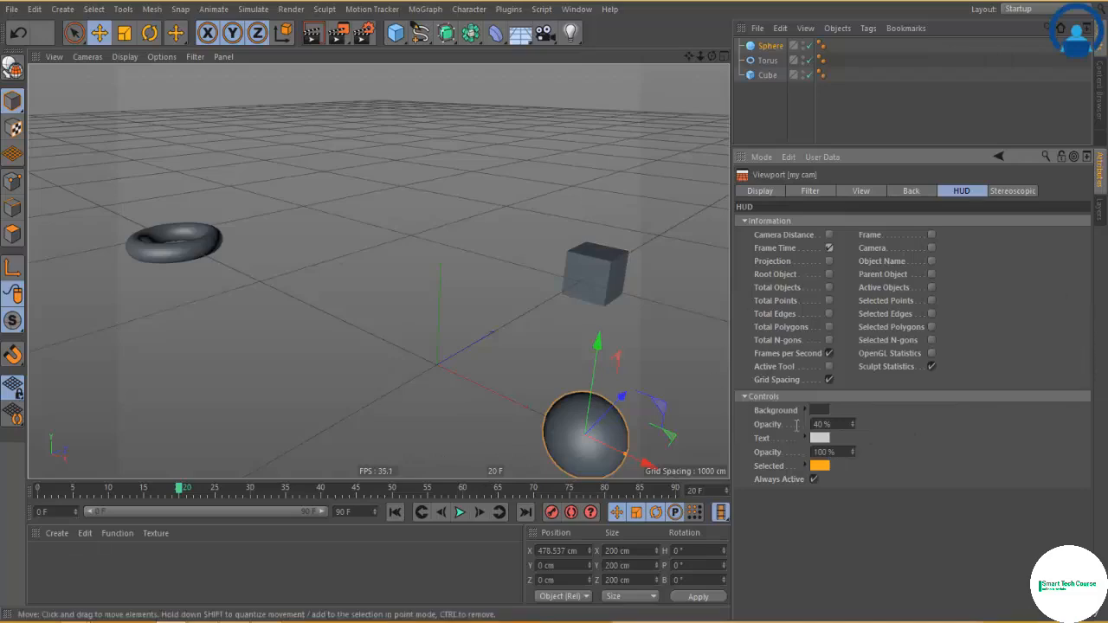
left_click(829, 367)
left_click(149, 33)
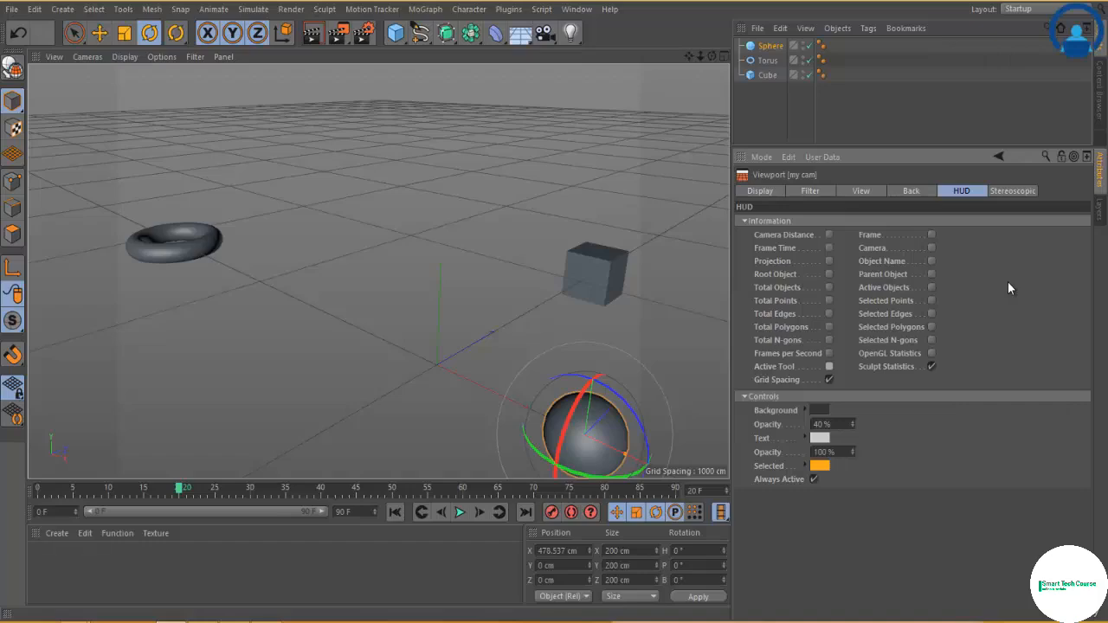
Show the viewport's Stereoscopic settings and add a Stereo Camera to the empty scene.
left_click(1015, 192)
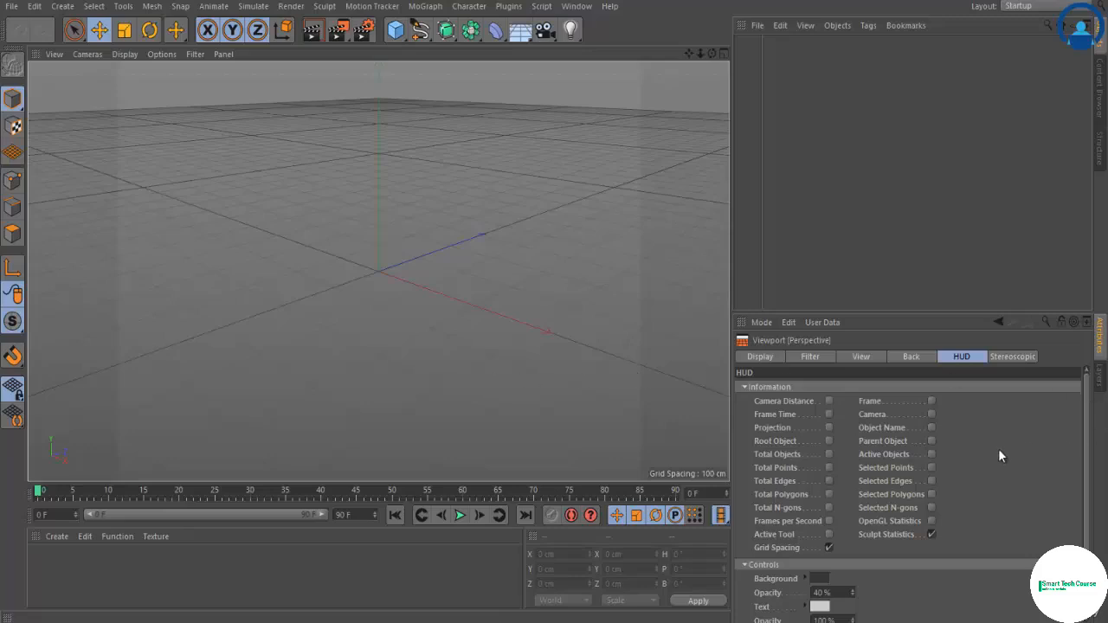
left_click(1019, 359)
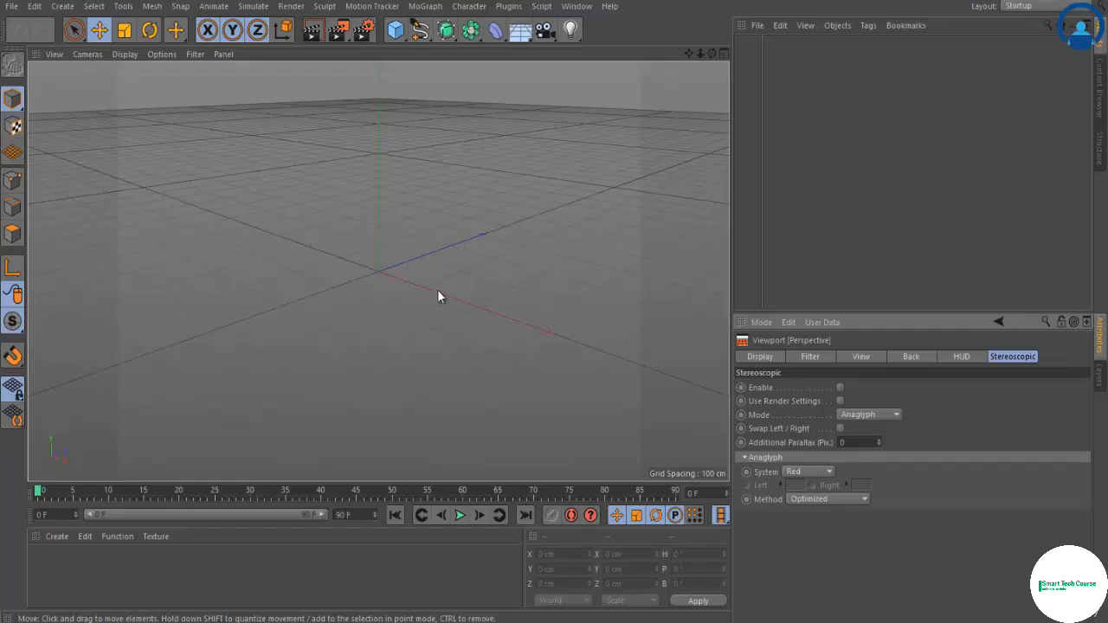
left_click(552, 36)
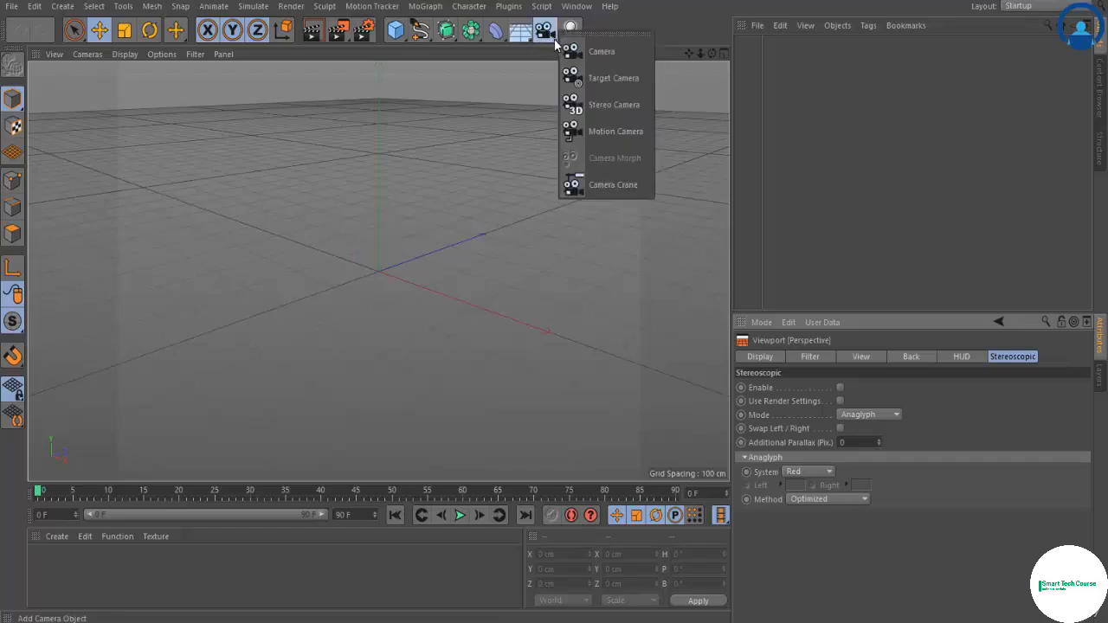
left_click(602, 106)
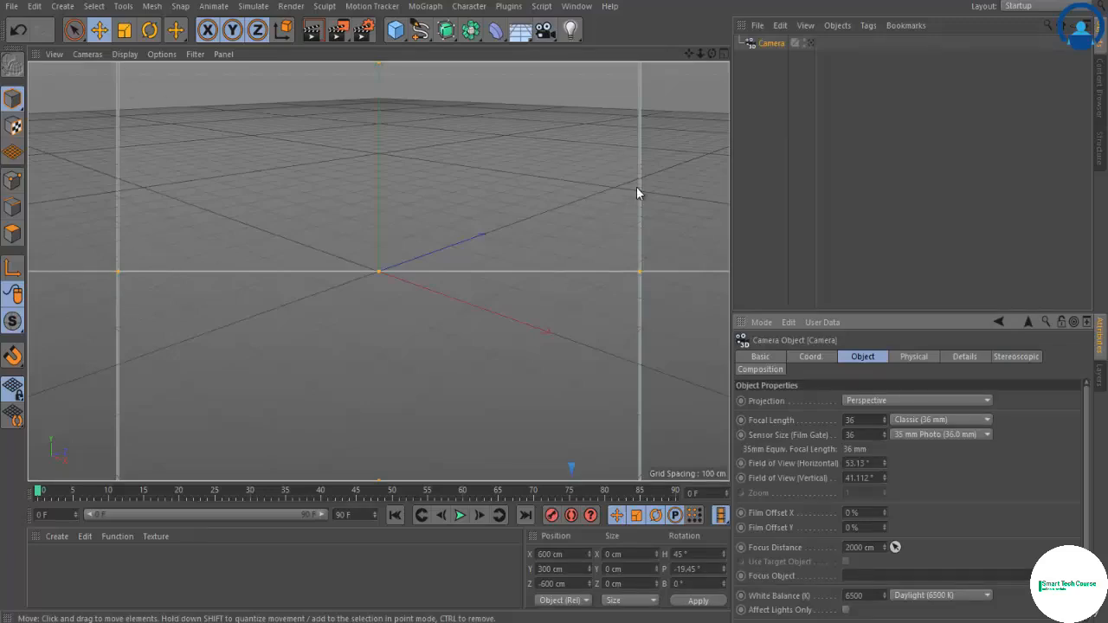
Add a sphere and move it about 572 cm along the Z axis.
left_click(395, 30)
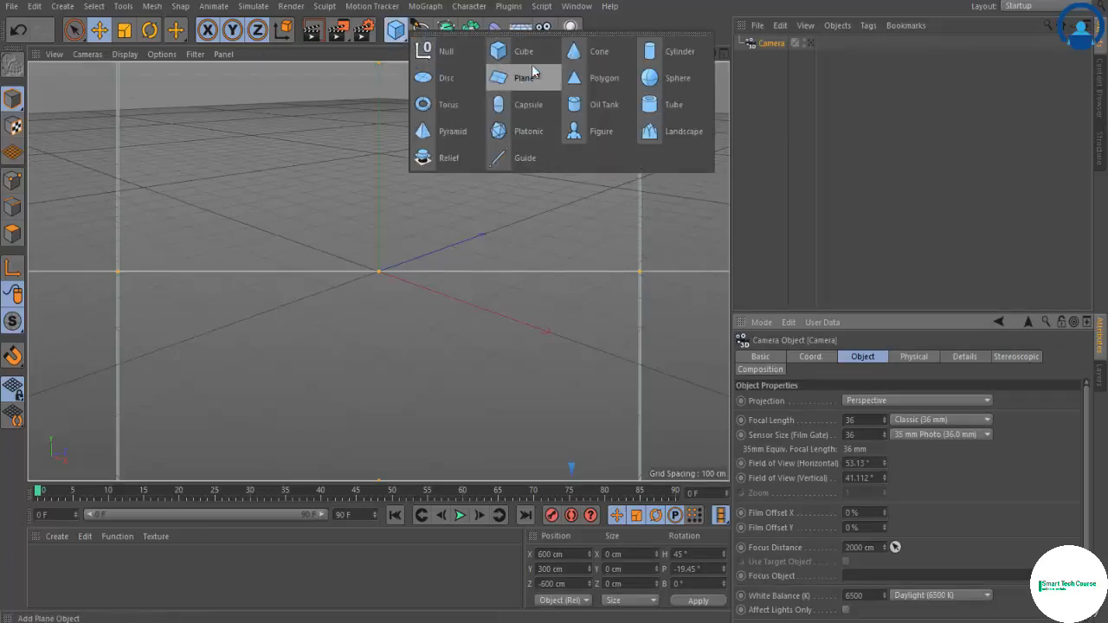
left_click(666, 78)
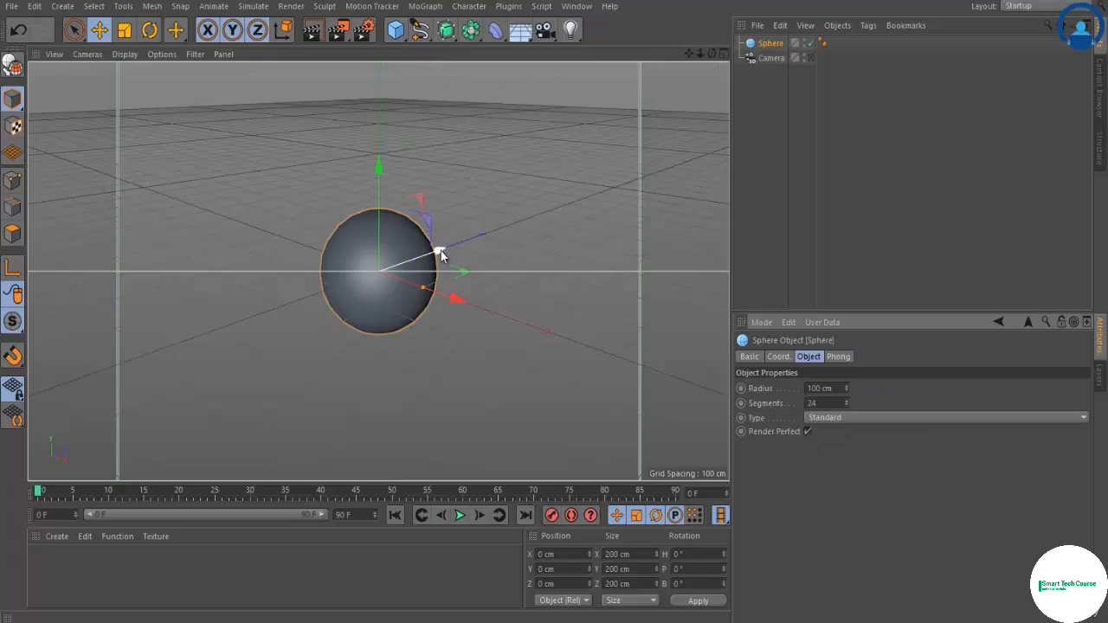
left_click_drag(441, 250, 589, 214)
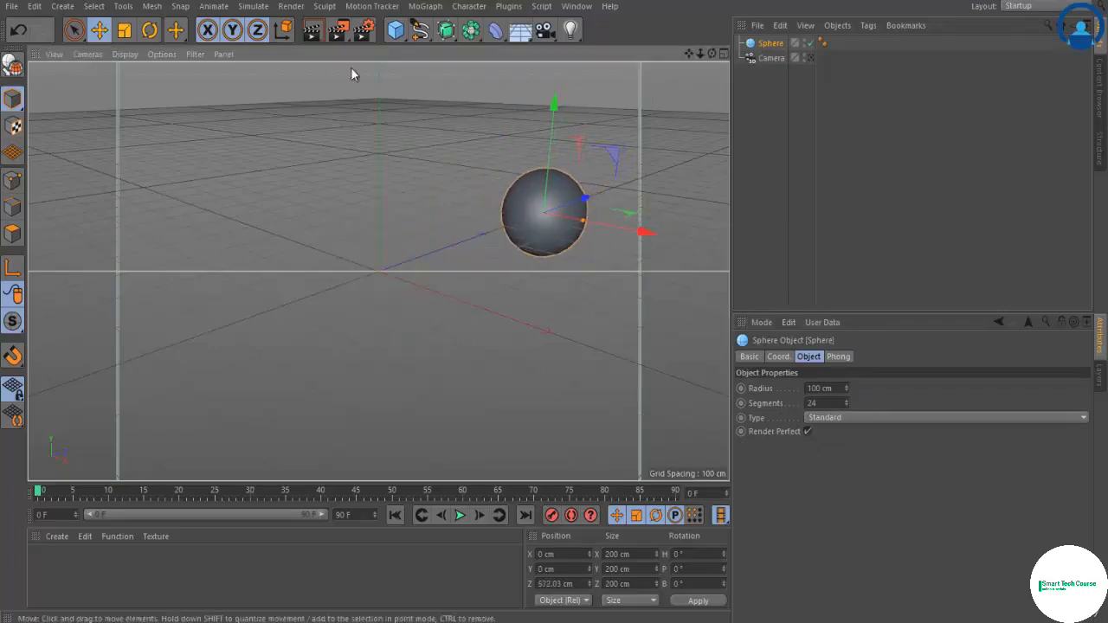
Add a capsule and move it to about X -233 cm and Z -51 cm.
left_click(394, 30)
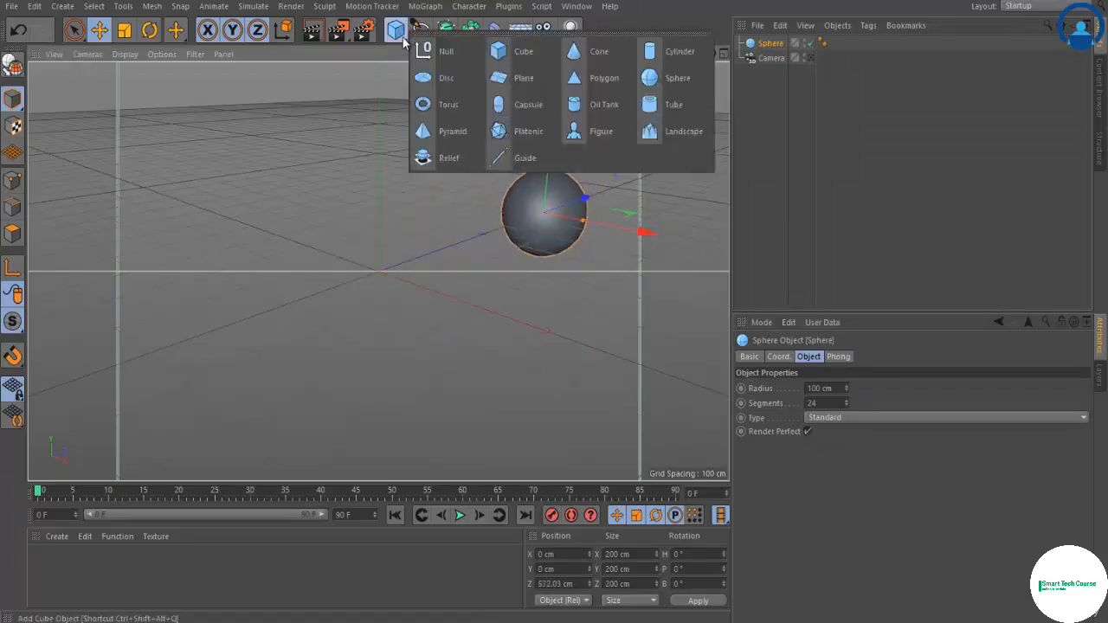
left_click(521, 105)
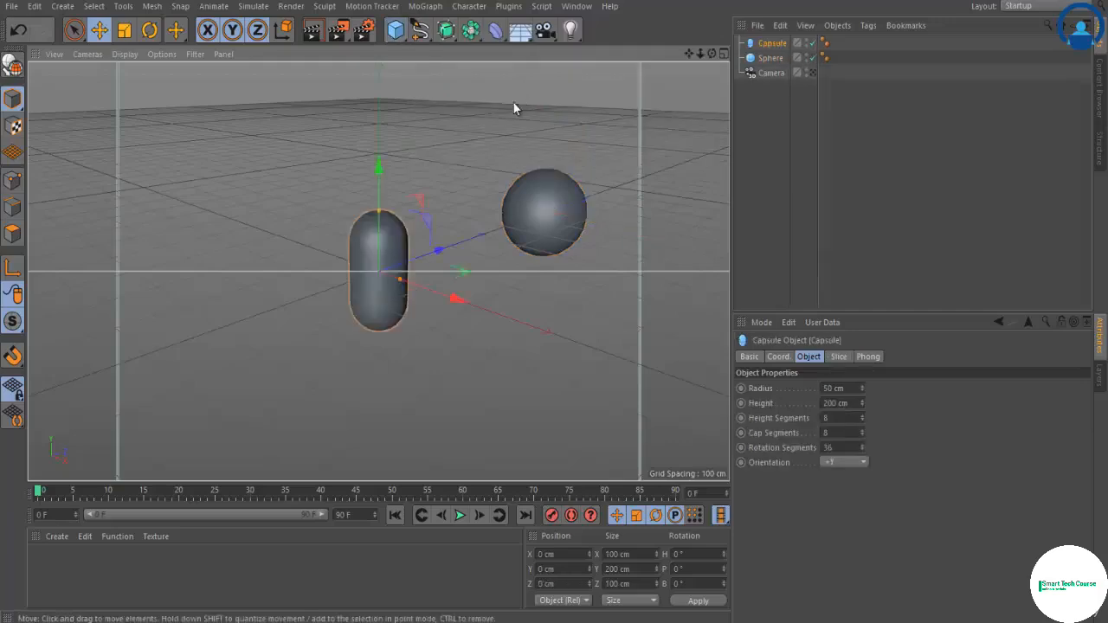
left_click_drag(513, 102, 410, 85)
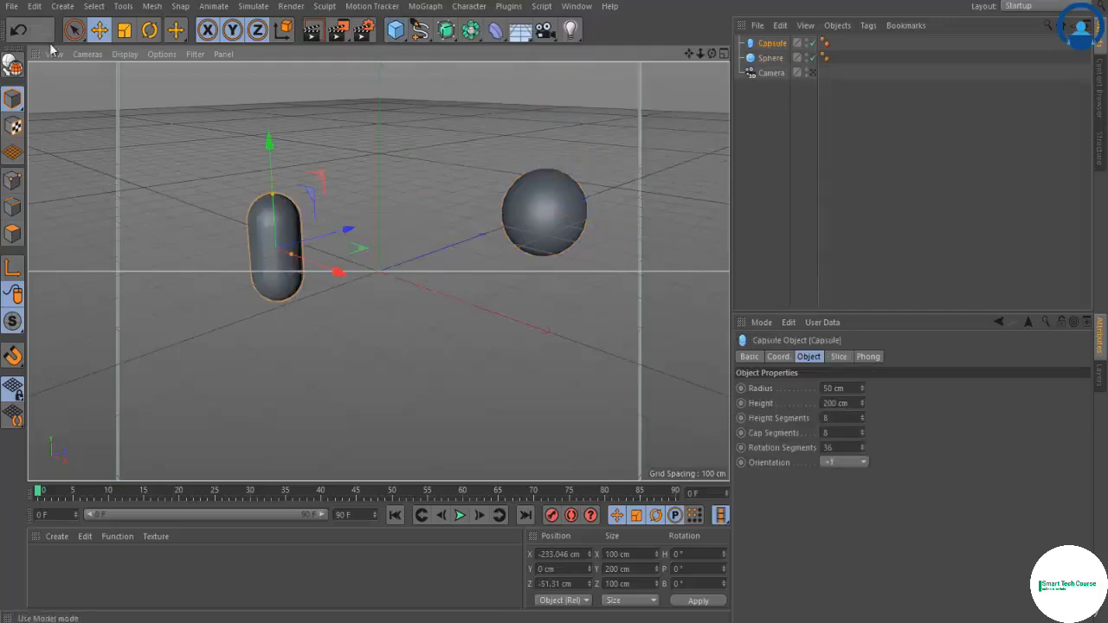
Reopen the Perspective viewport's configuration and enable its stereoscopic display.
left_click(163, 54)
left_click(215, 336)
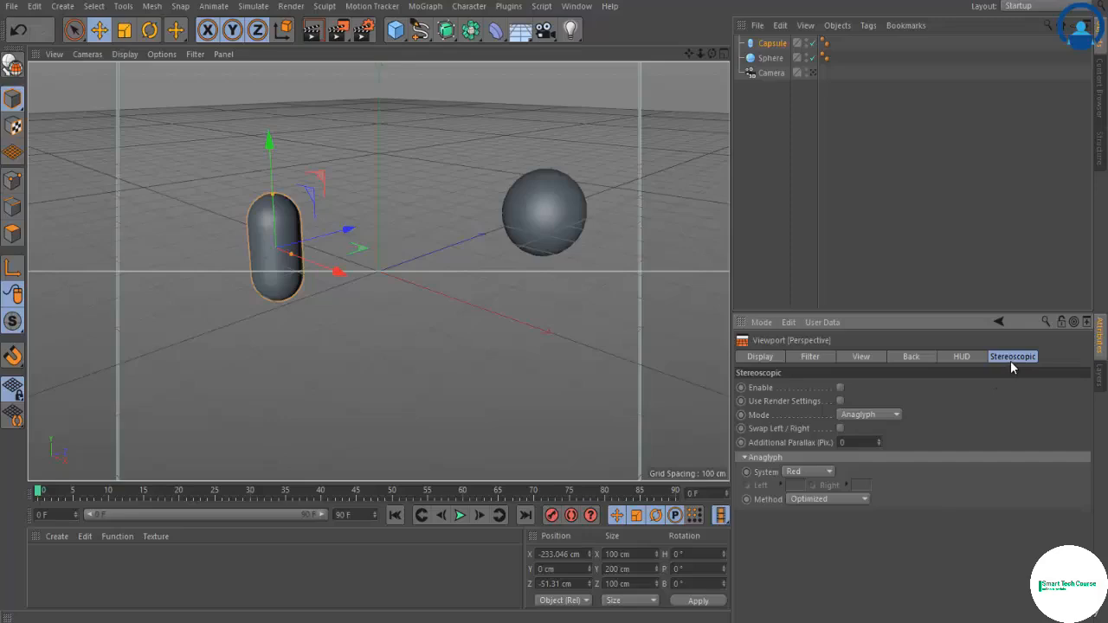
left_click(840, 388)
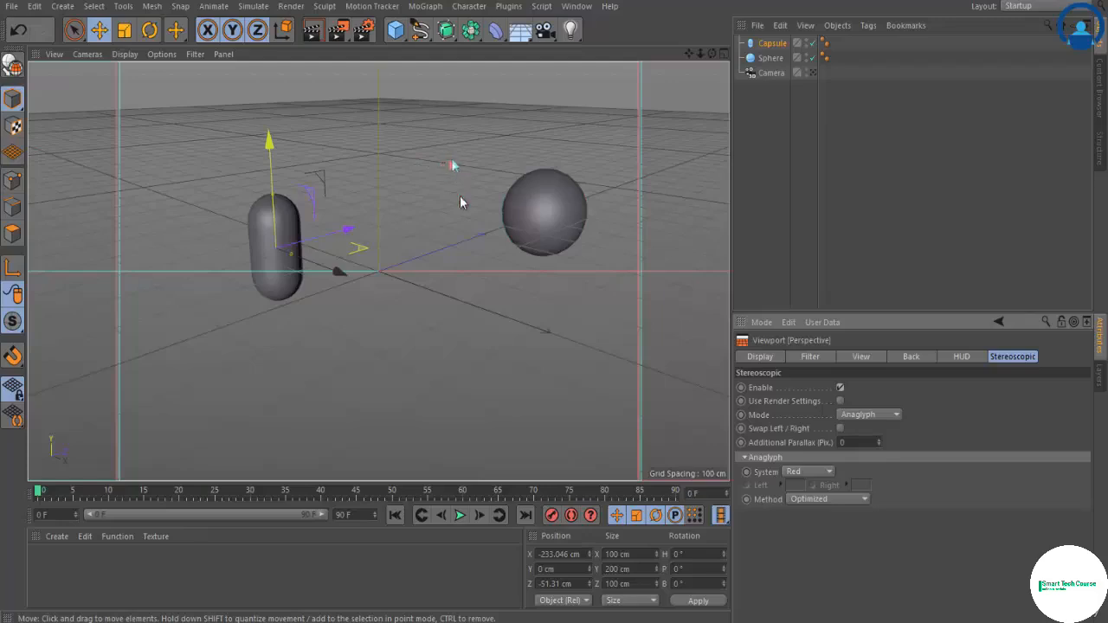
Try the Perspective viewport's stereoscopic display in Mono, Anaglyph, Interlaced and Shutter modes in turn.
left_click(894, 416)
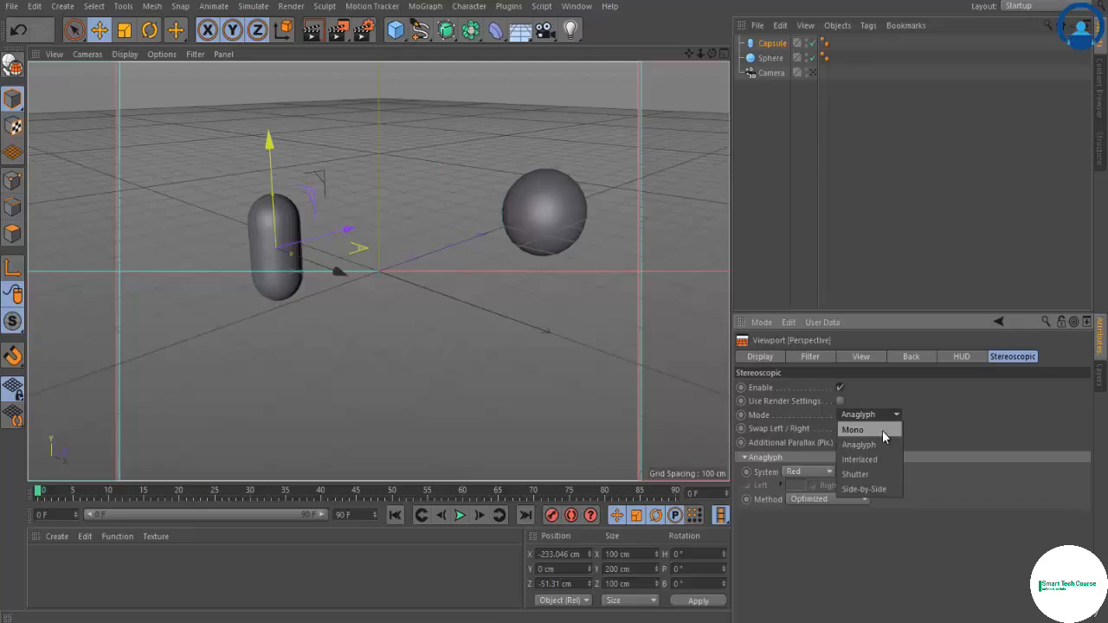
left_click(884, 429)
left_click(873, 414)
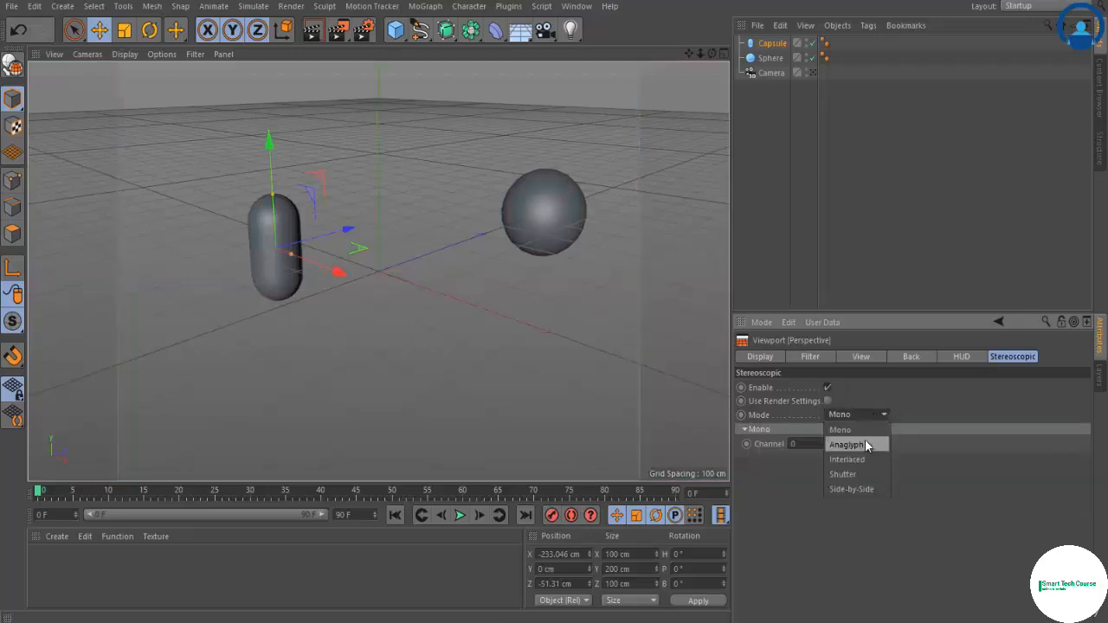
left_click(865, 441)
left_click(866, 415)
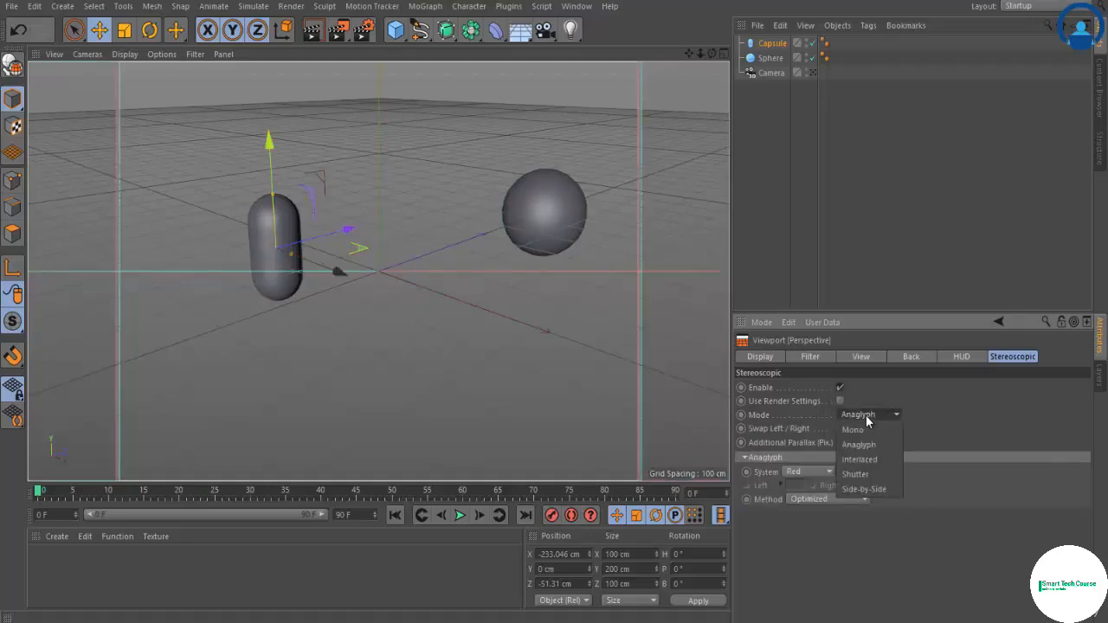
left_click(873, 459)
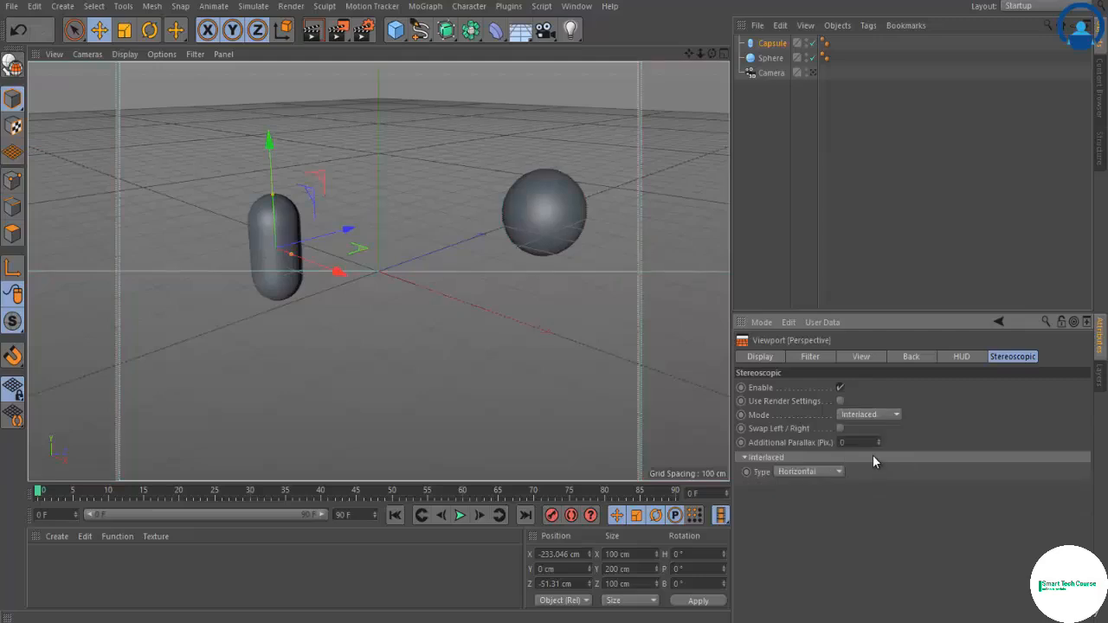
left_click(873, 414)
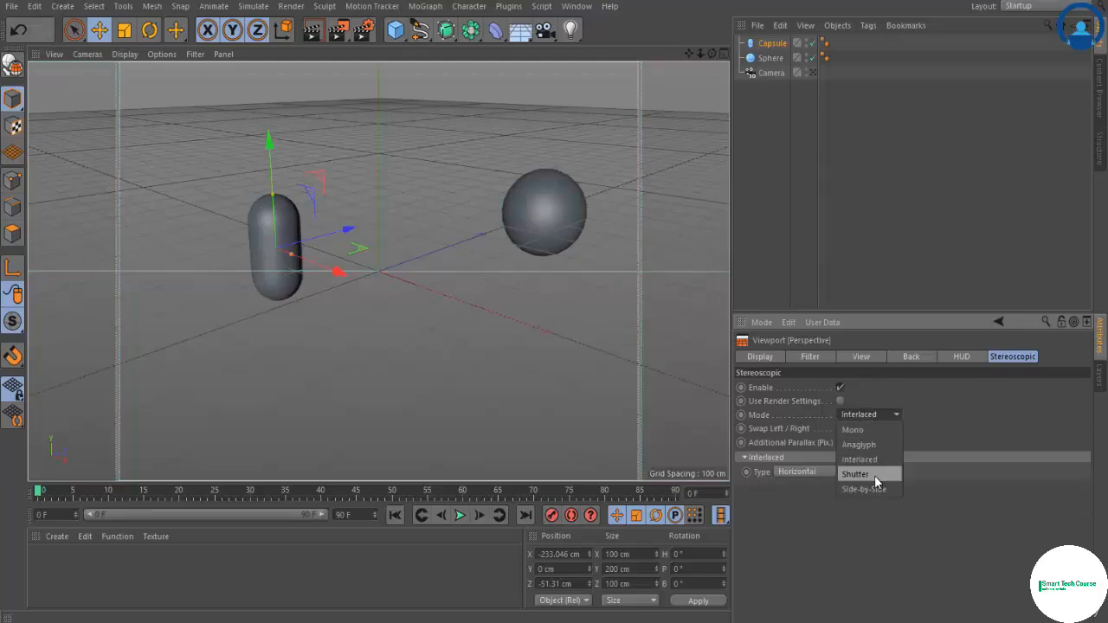
left_click(874, 475)
Set the Perspective viewport's stereoscopic mode to Side-by-Side.
left_click(877, 414)
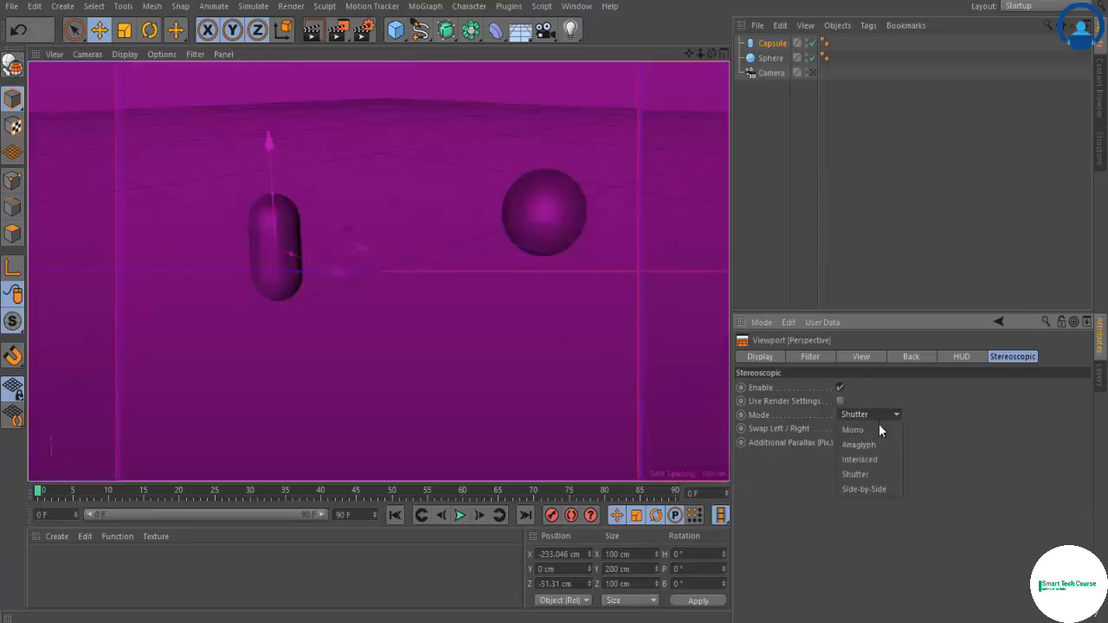
left_click(885, 488)
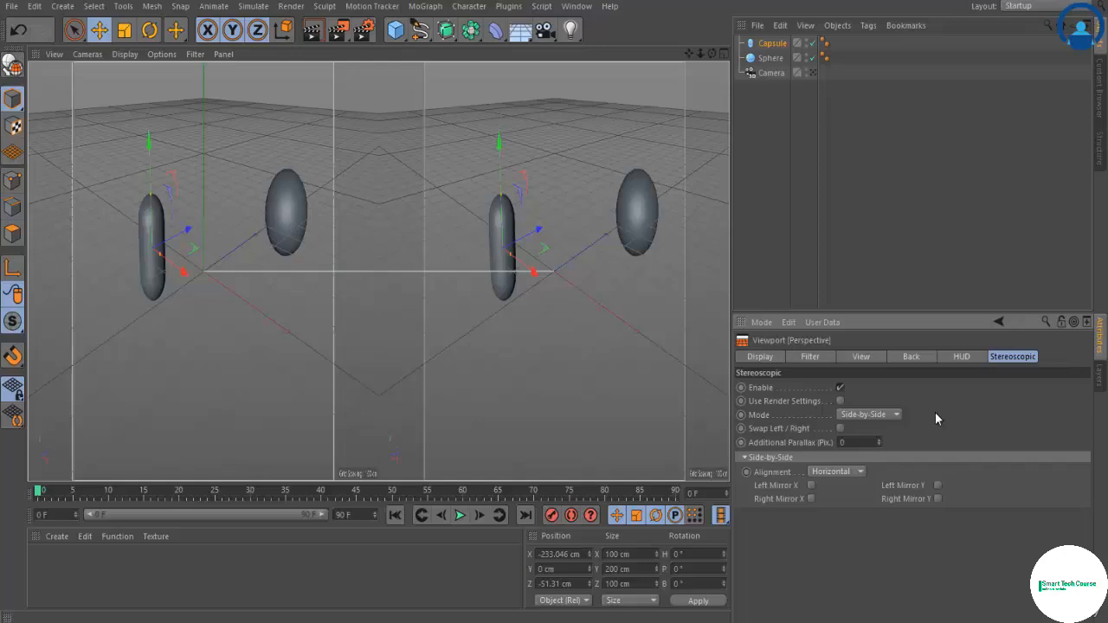
mouse_move(878, 442)
left_mouse_down()
mouse_move(880, 450)
mouse_move(878, 428)
mouse_move(897, 489)
mouse_move(878, 442)
left_mouse_up()
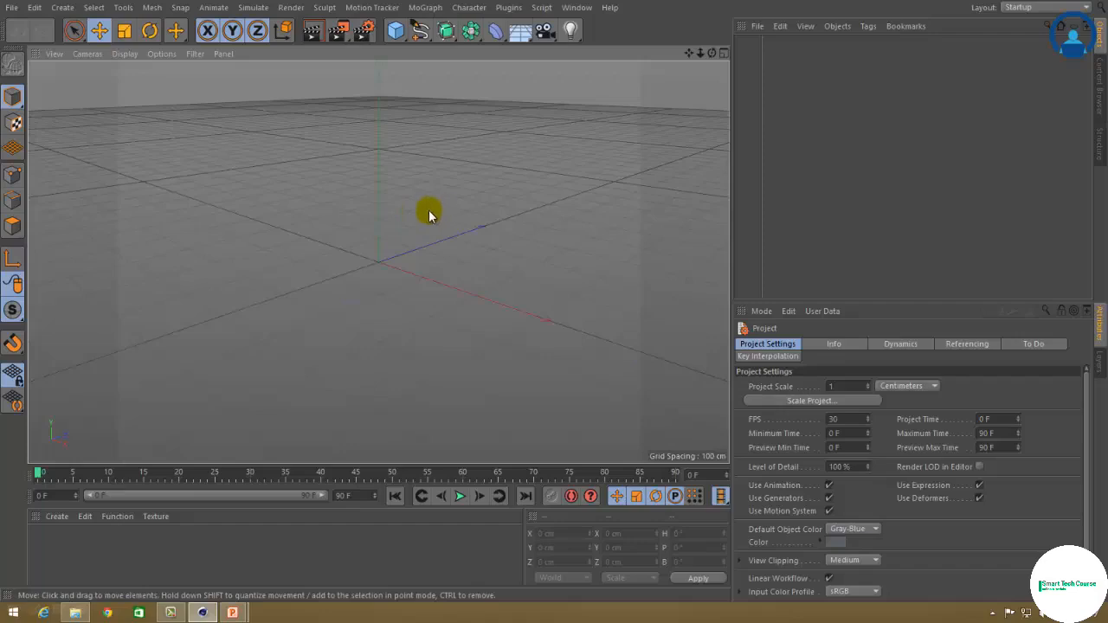
Open the render settings in the empty scene and choose the Standard renderer.
left_click(364, 33)
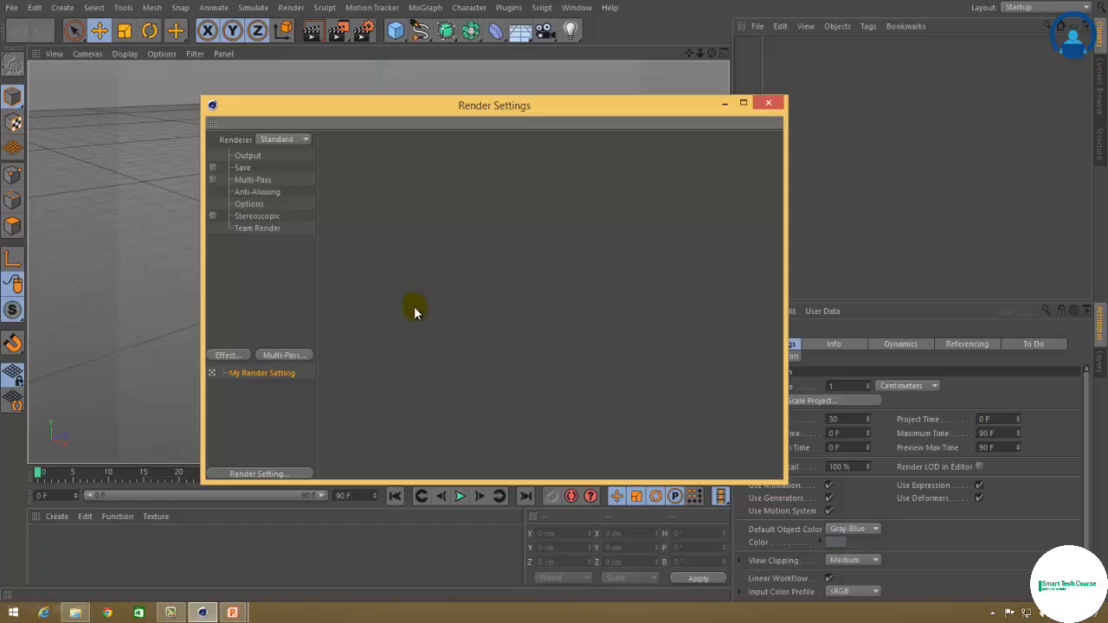
left_click(303, 142)
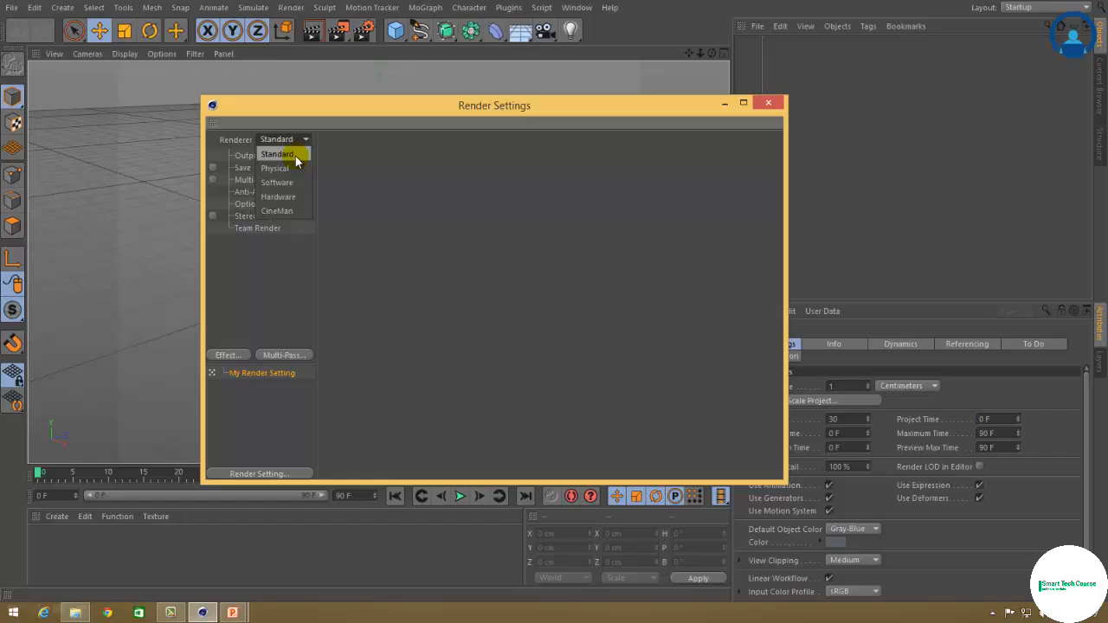
left_click(296, 156)
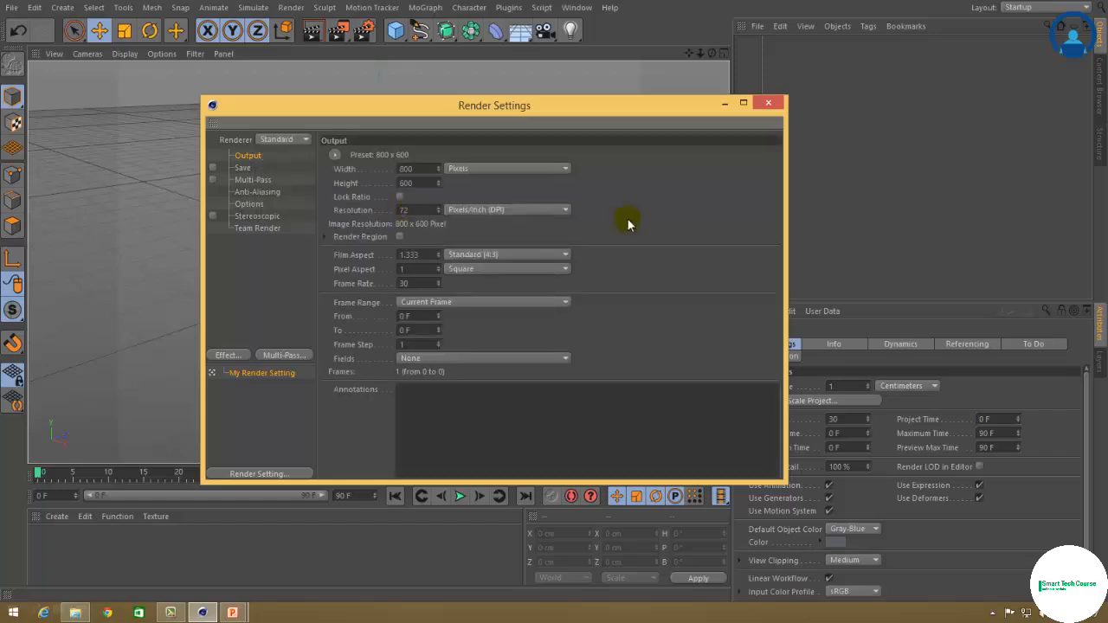
Show the render Output settings and browse the Screen, Web and Film/Video size presets.
left_click(336, 157)
mouse_move(343, 169)
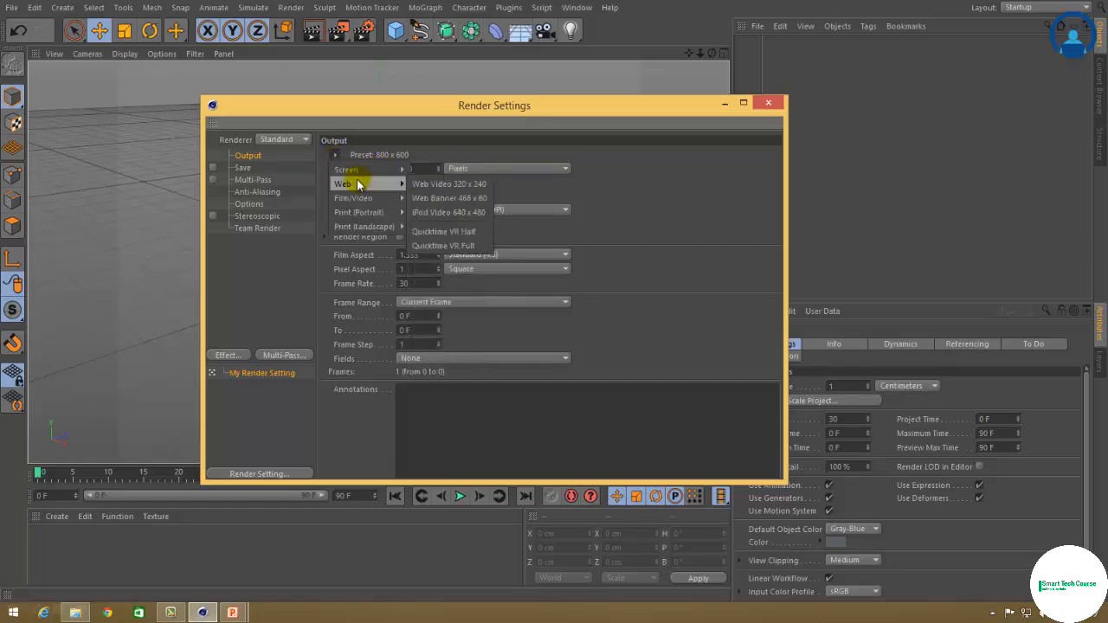
mouse_move(362, 198)
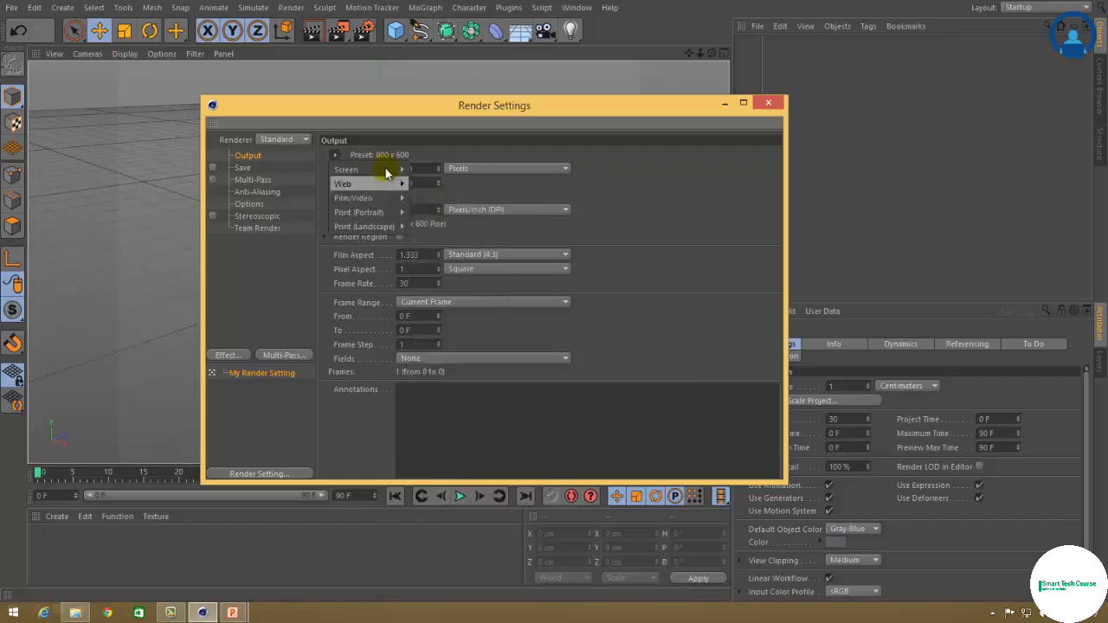
Try custom output widths and heights such as 848 x 571 pixels, restoring the 800 x 600 screen preset after each change.
left_click(451, 152)
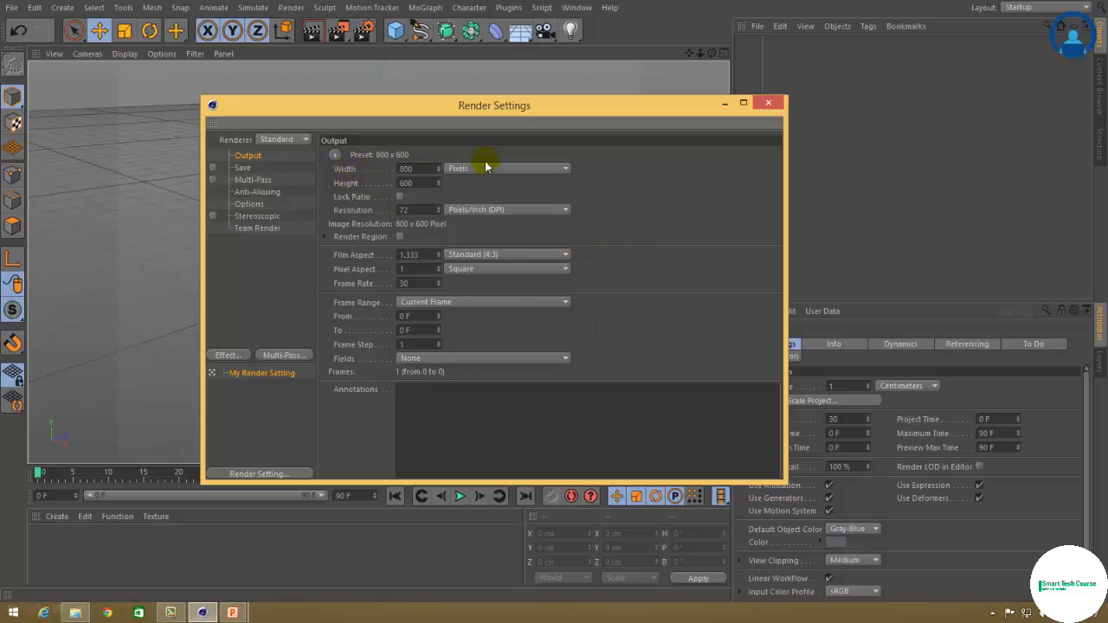
left_click_drag(438, 168, 438, 188)
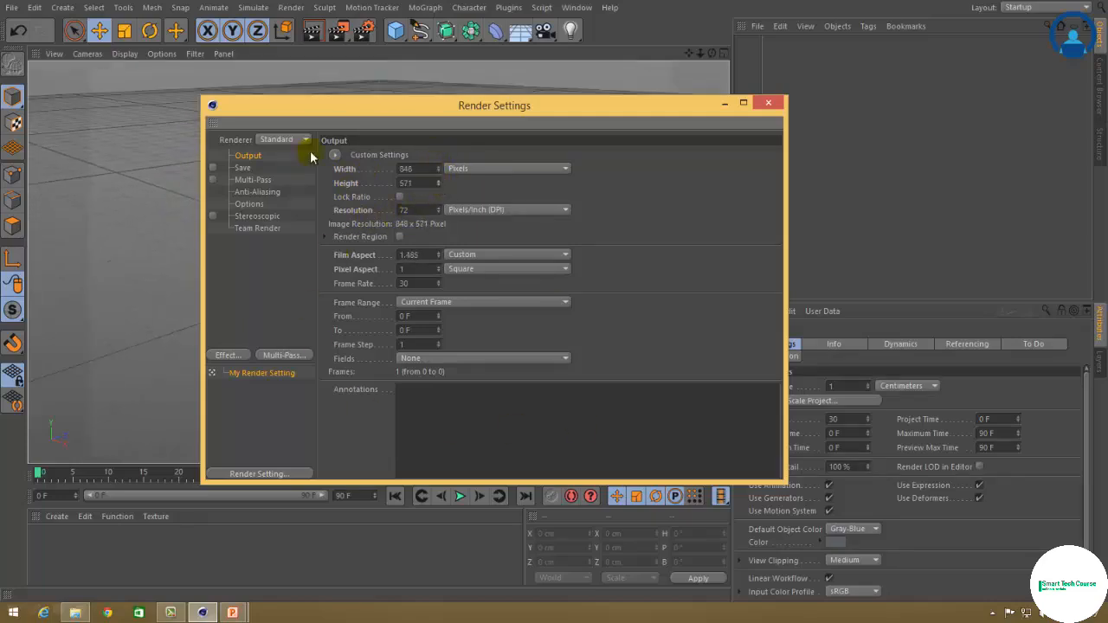
left_click(334, 155)
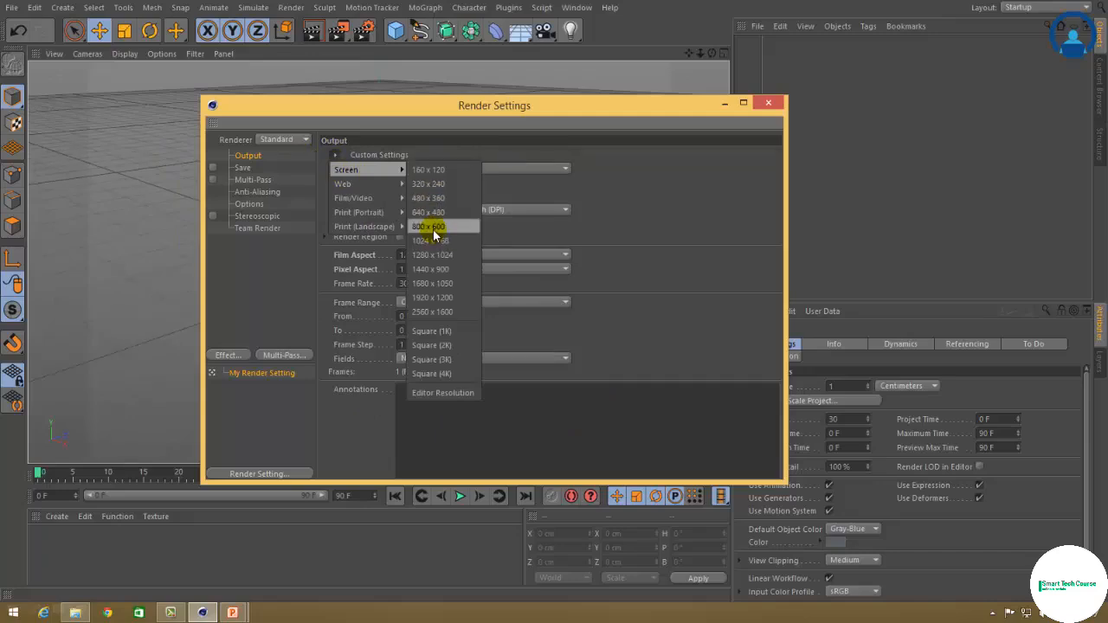
left_click(432, 227)
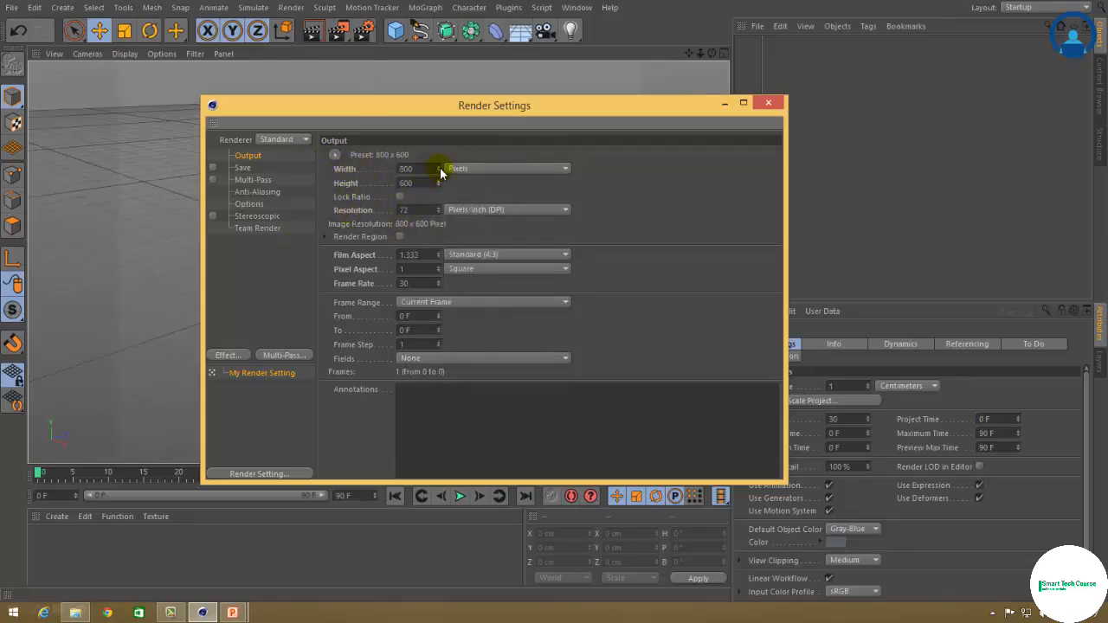
left_click_drag(439, 169, 437, 171)
left_click(335, 155)
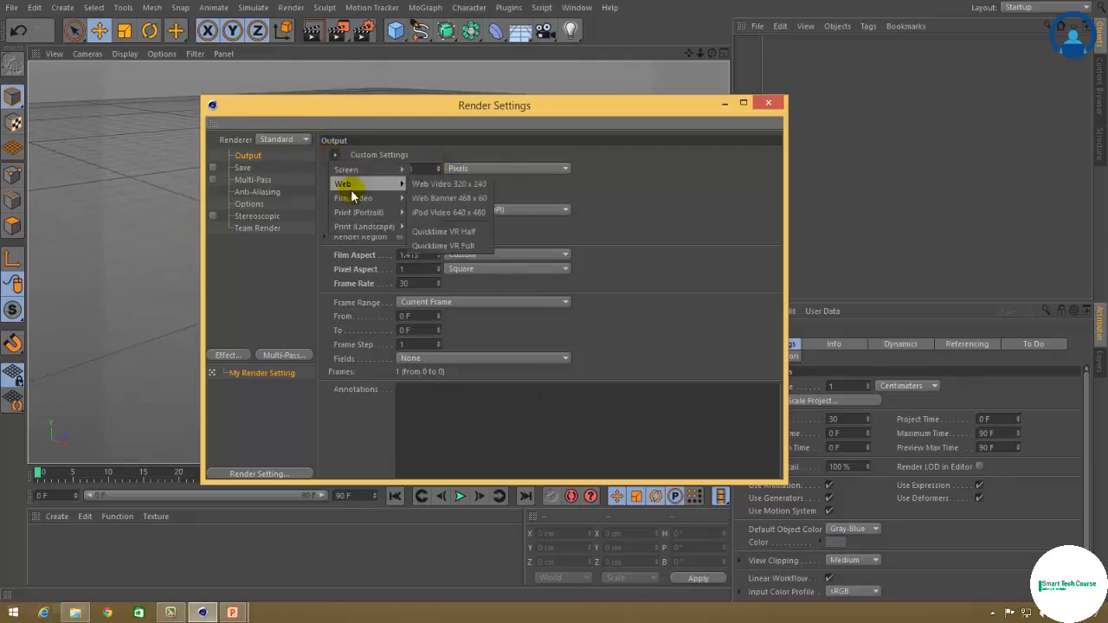
mouse_move(369, 175)
left_click(428, 226)
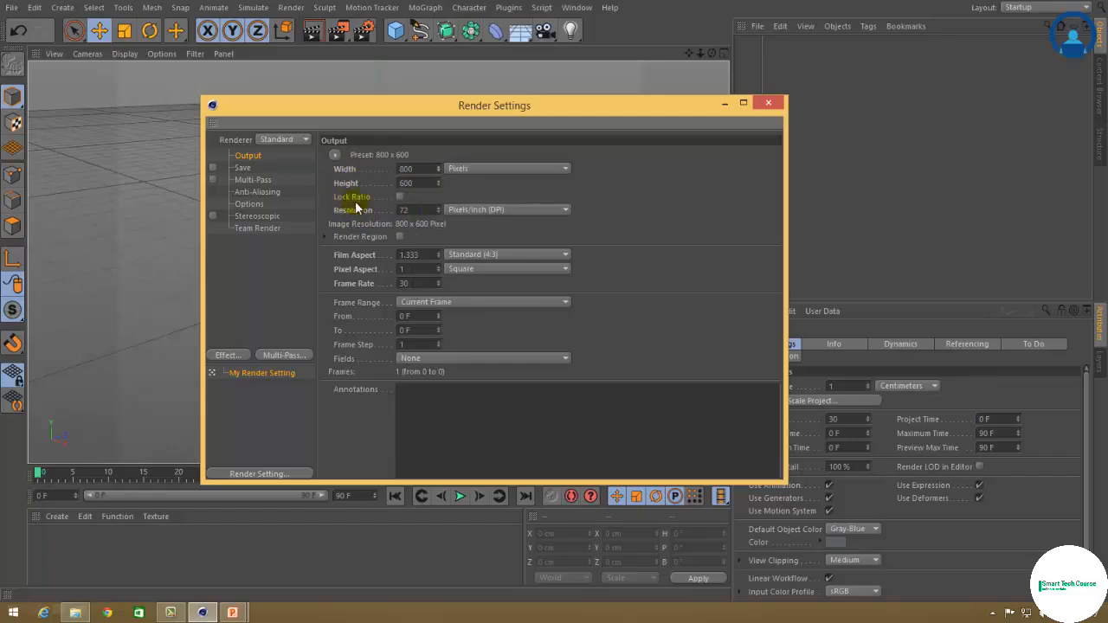
Enable Lock Ratio for the output size, test it by changing the width, and reapply the 800 x 600 screen preset.
left_click(400, 197)
left_click_drag(440, 169, 440, 169)
left_click(335, 155)
mouse_move(374, 167)
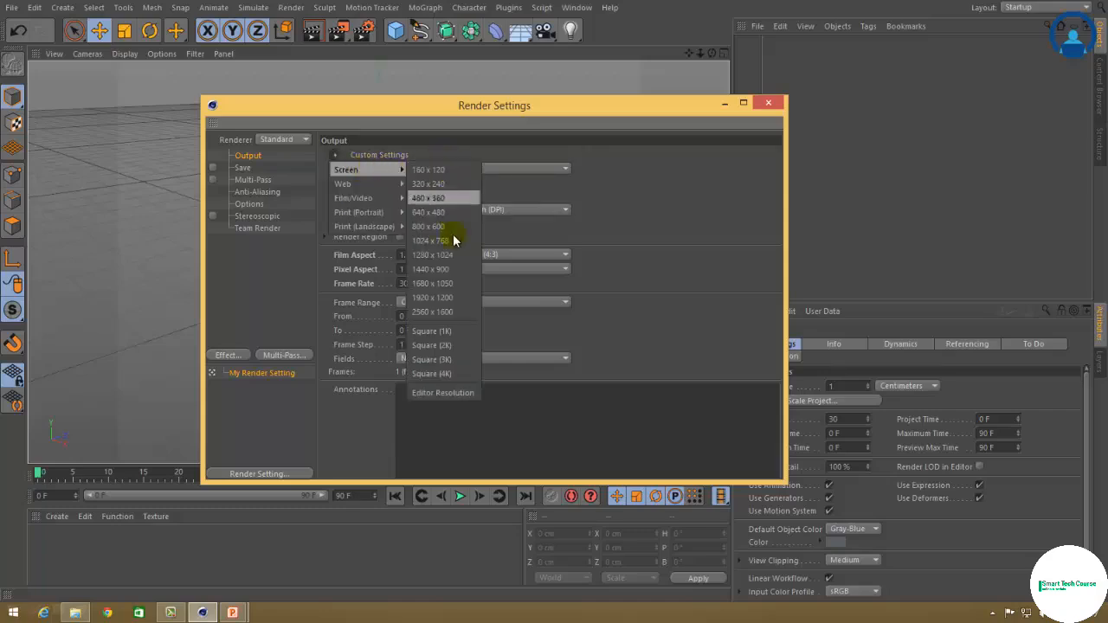
left_click(448, 274)
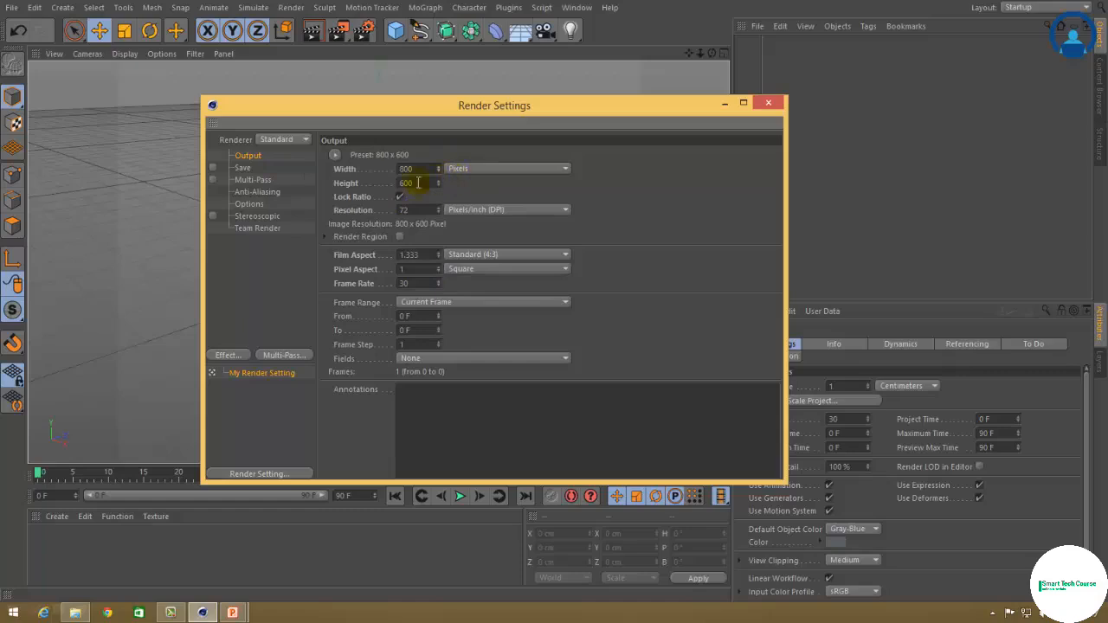
Examine the units available for the output width and height, and the resolution value.
left_click(510, 171)
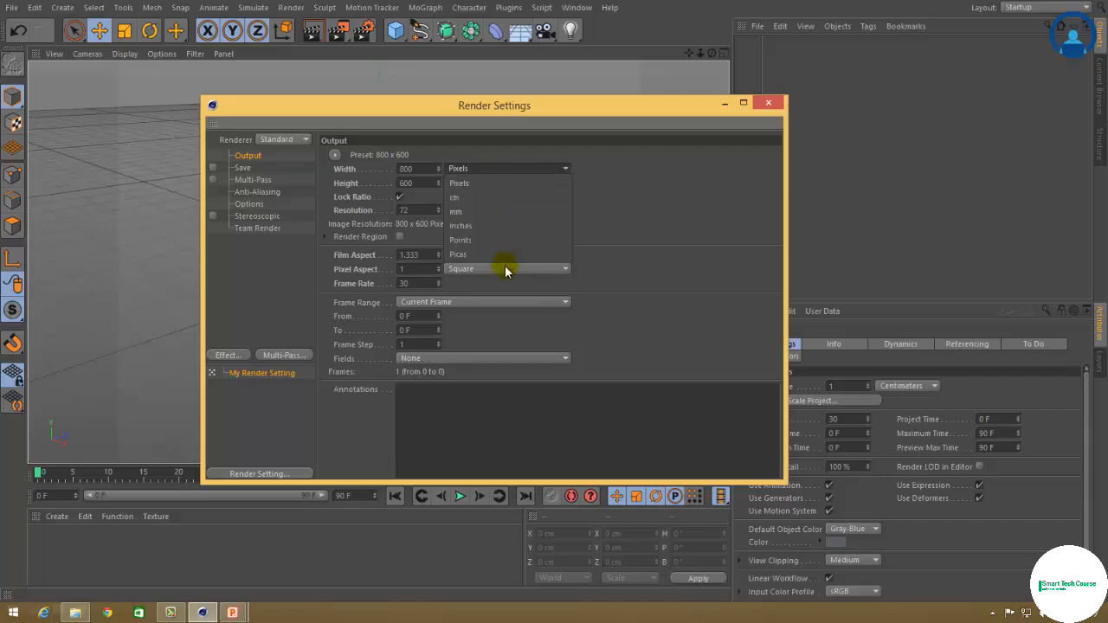
left_click(494, 166)
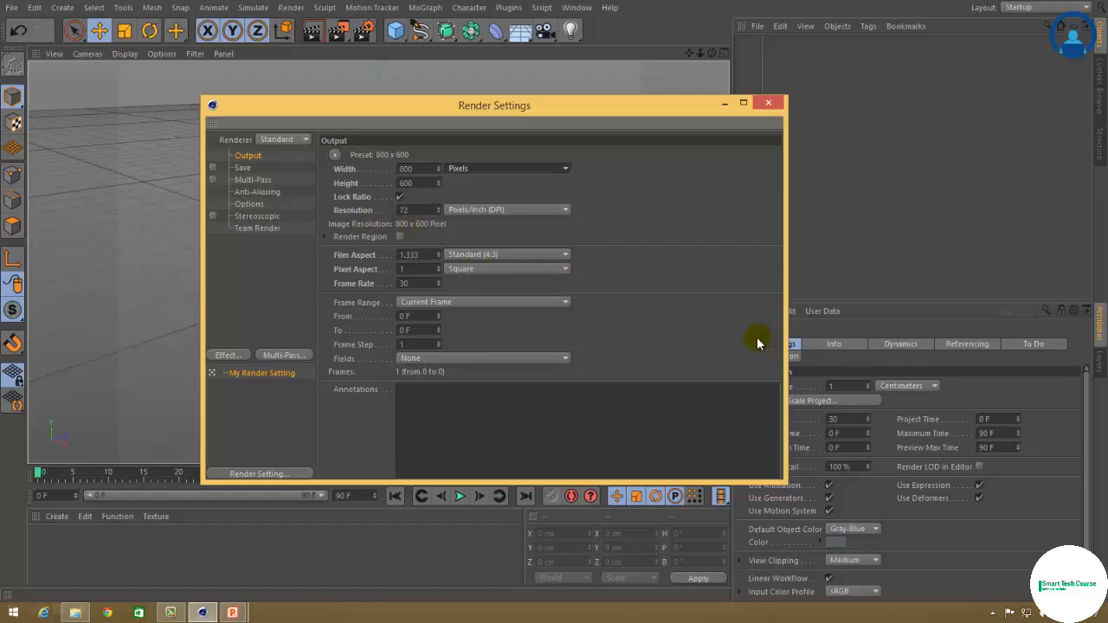
left_click(402, 210)
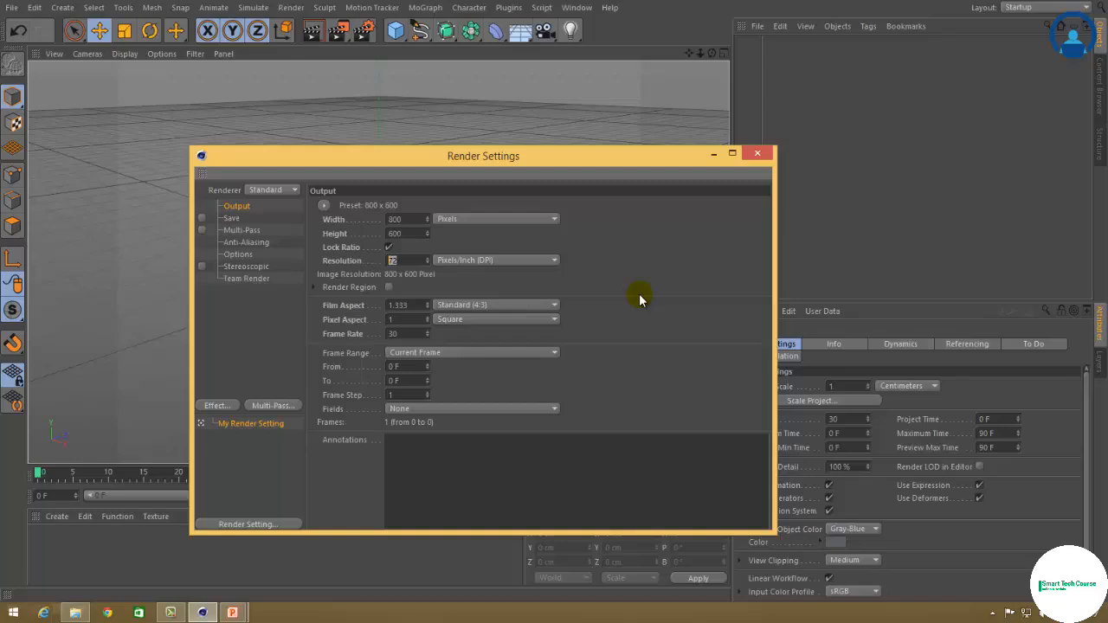
Enable Render Region to show its border settings and switch it back off.
left_click(389, 287)
left_click(313, 286)
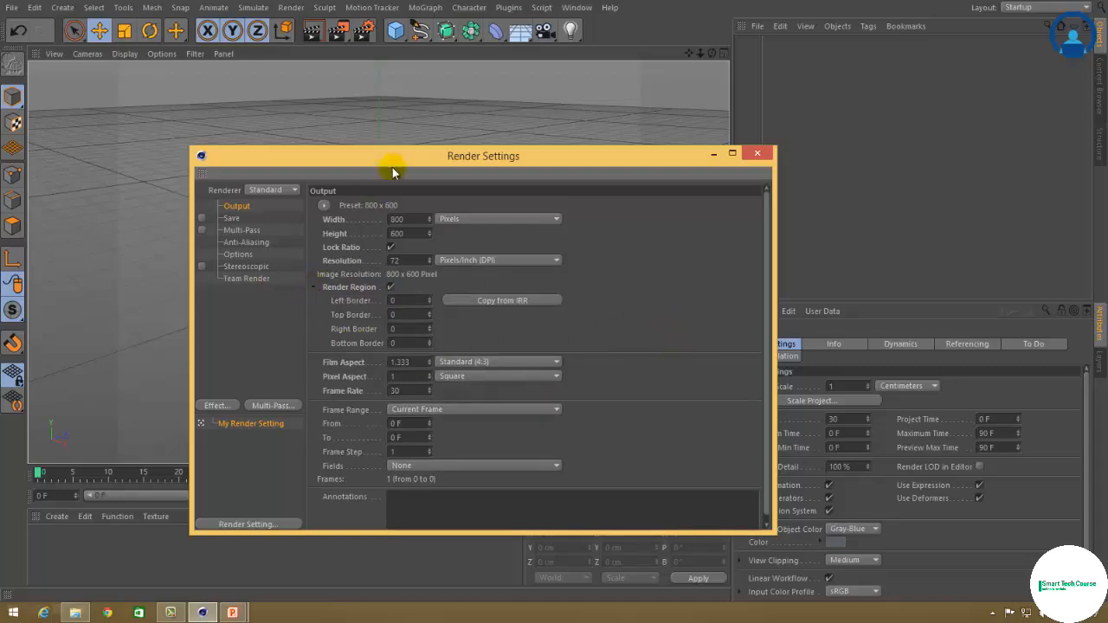
left_click_drag(398, 157, 474, 174)
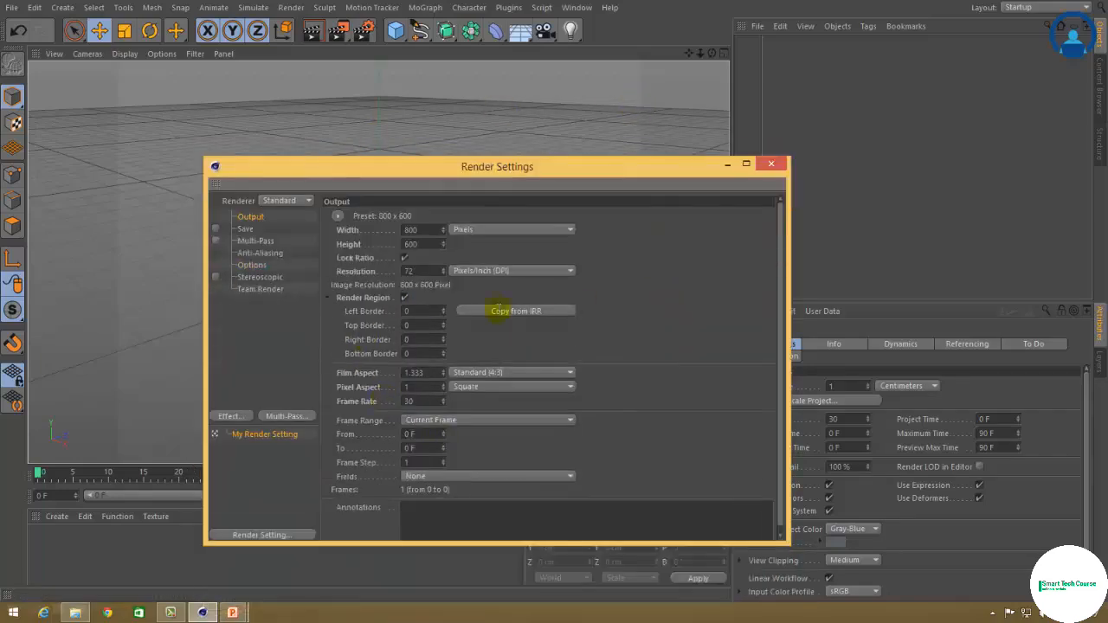
left_click(404, 298)
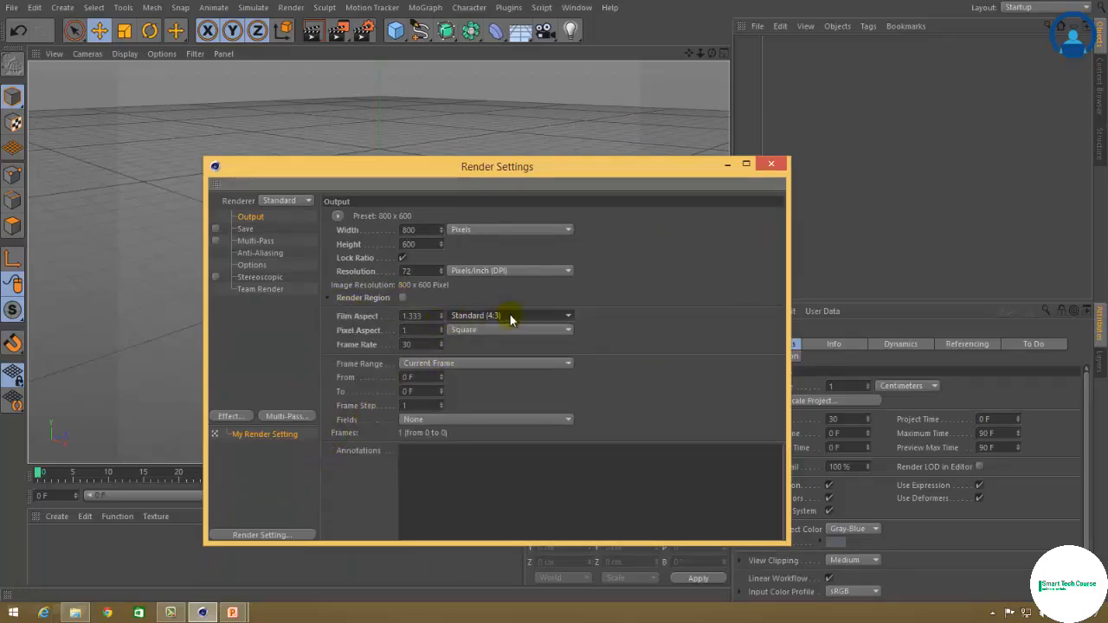
Review the Film Aspect and Pixel Aspect presets without changing either one.
left_click(563, 317)
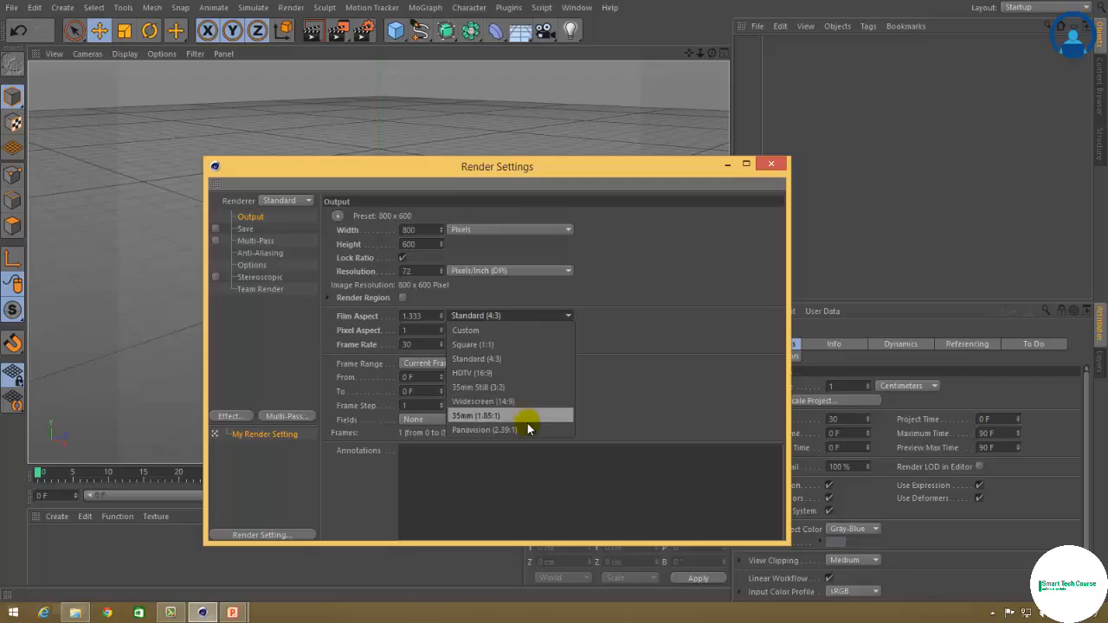
left_click(593, 325)
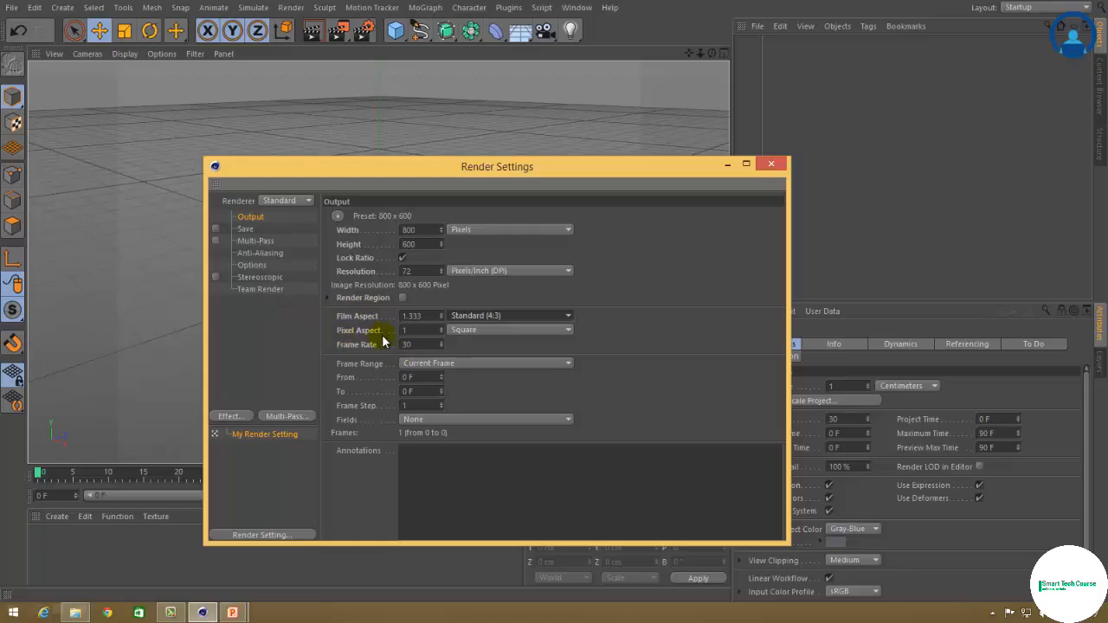
left_click(515, 332)
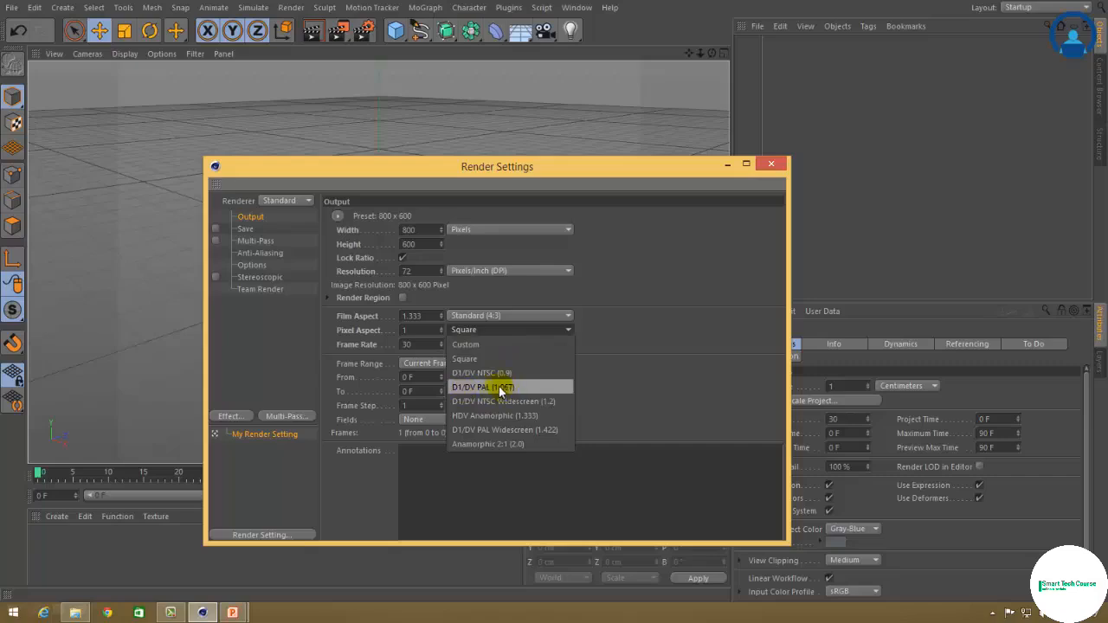
left_click(490, 331)
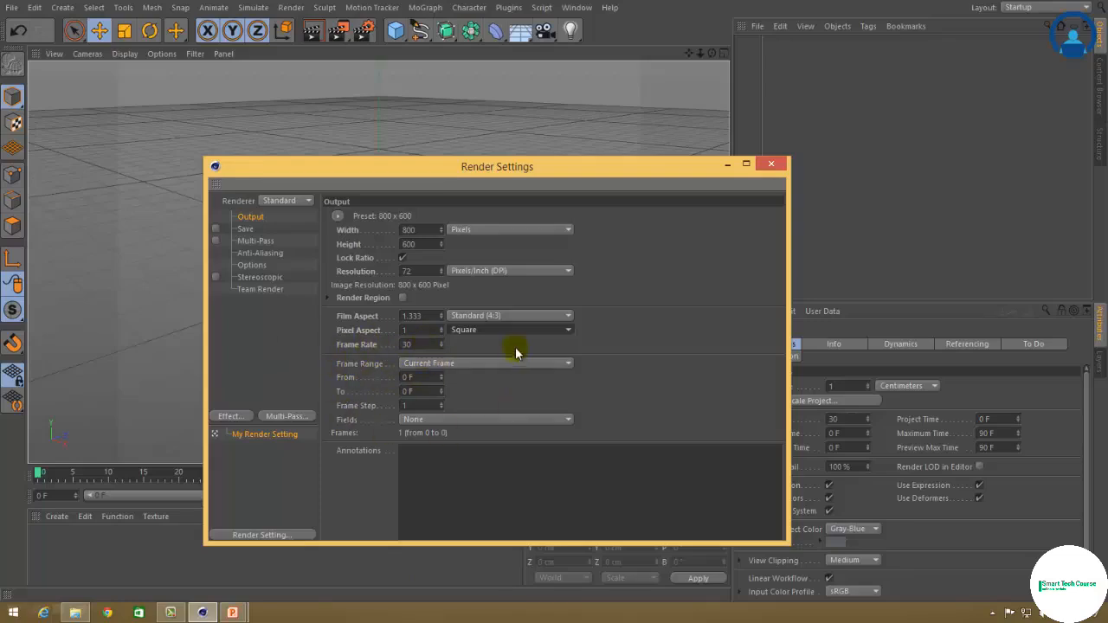
Set a manual frame range for the render from frame 50 to frame 80.
left_click_drag(359, 173, 324, 119)
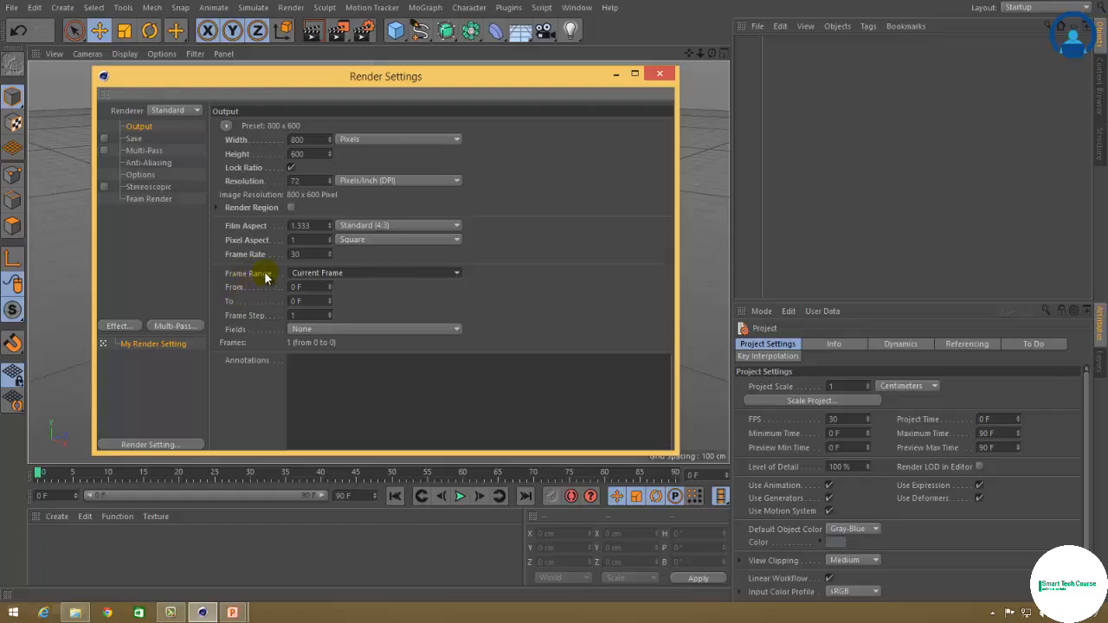
left_click(356, 274)
left_click(463, 303)
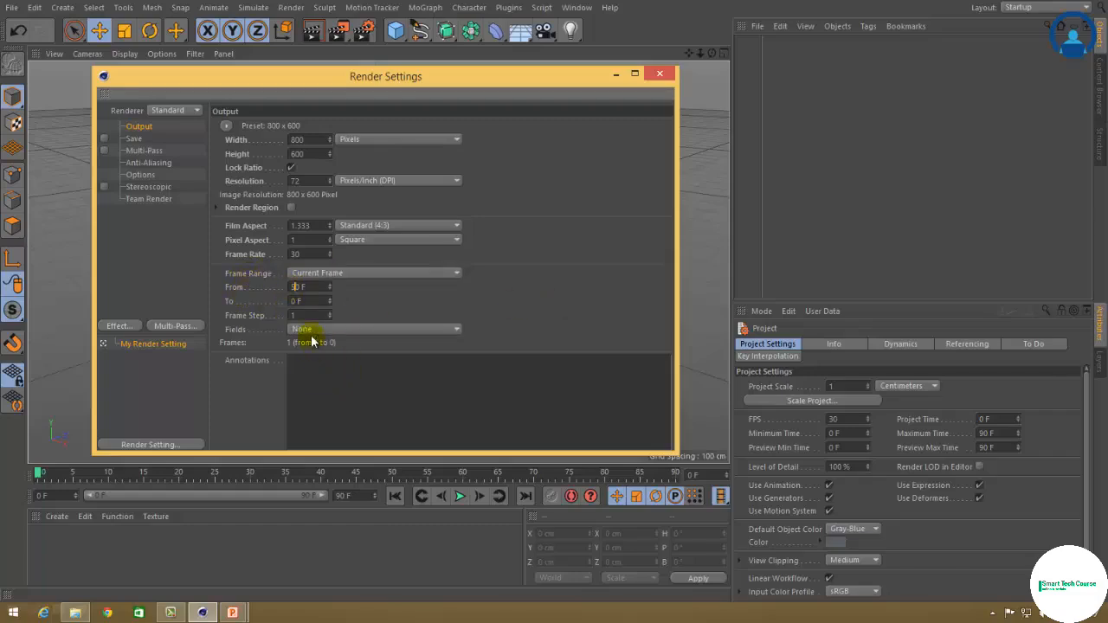
left_click(290, 301)
left_click_drag(291, 304, 299, 304)
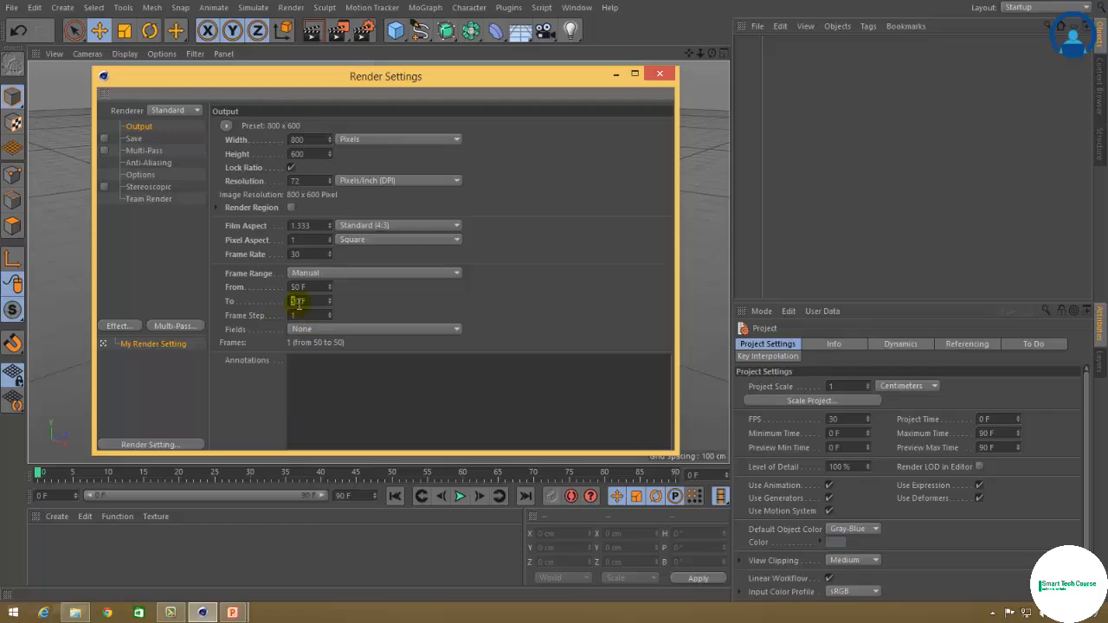
type("8")
key("Return")
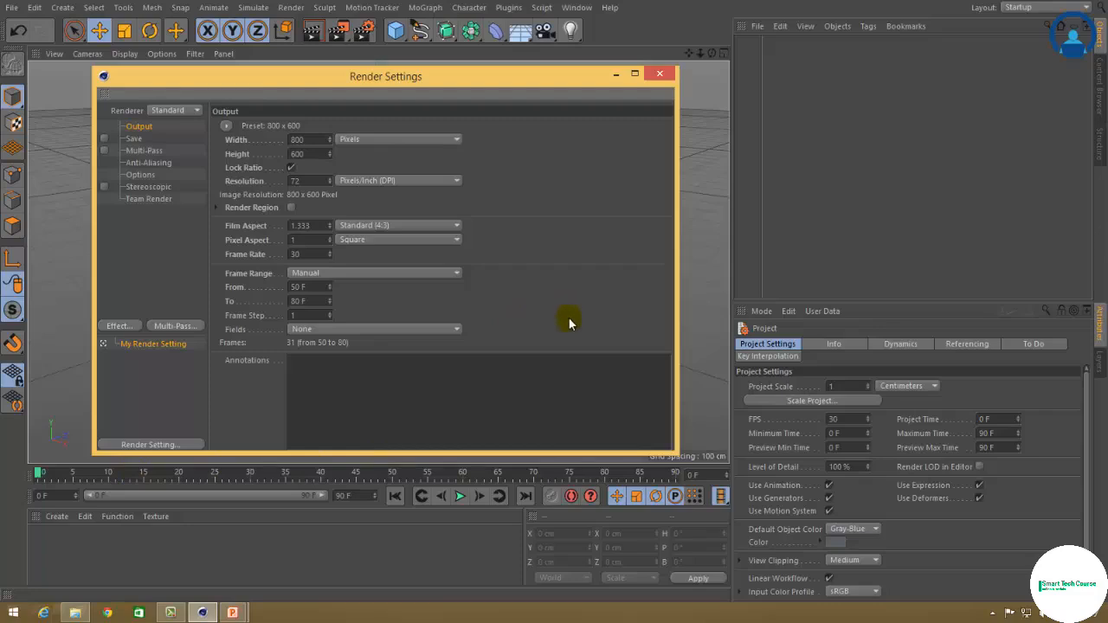
Try the All Frames and Preview Range options for the frame range and return it to Current Frame.
left_click(333, 277)
left_click(325, 316)
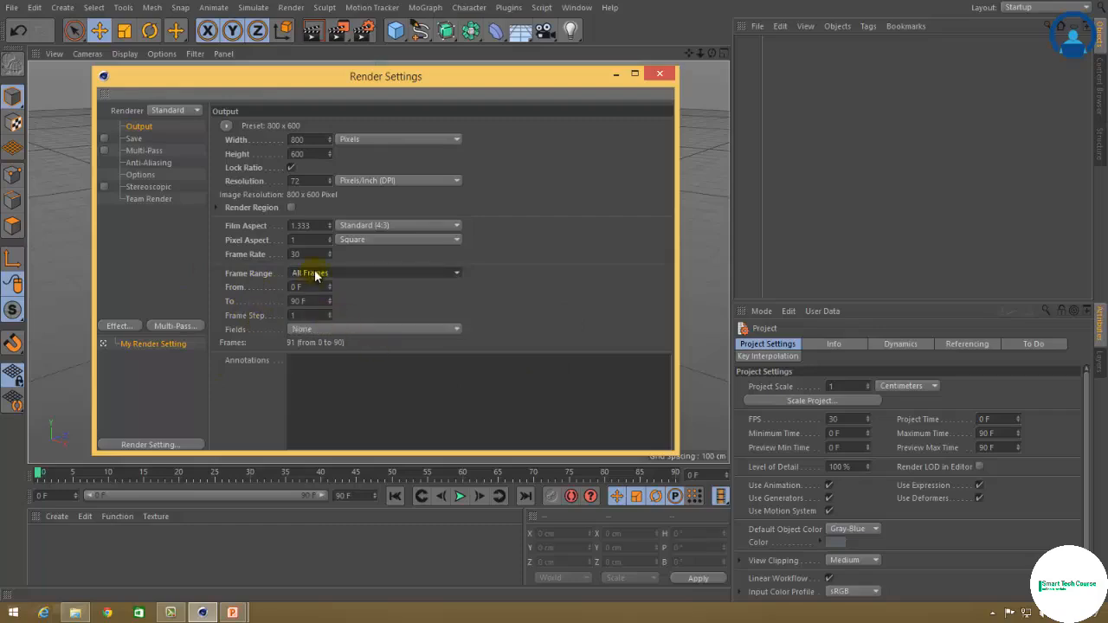
left_click(336, 276)
left_click(364, 331)
left_click(338, 276)
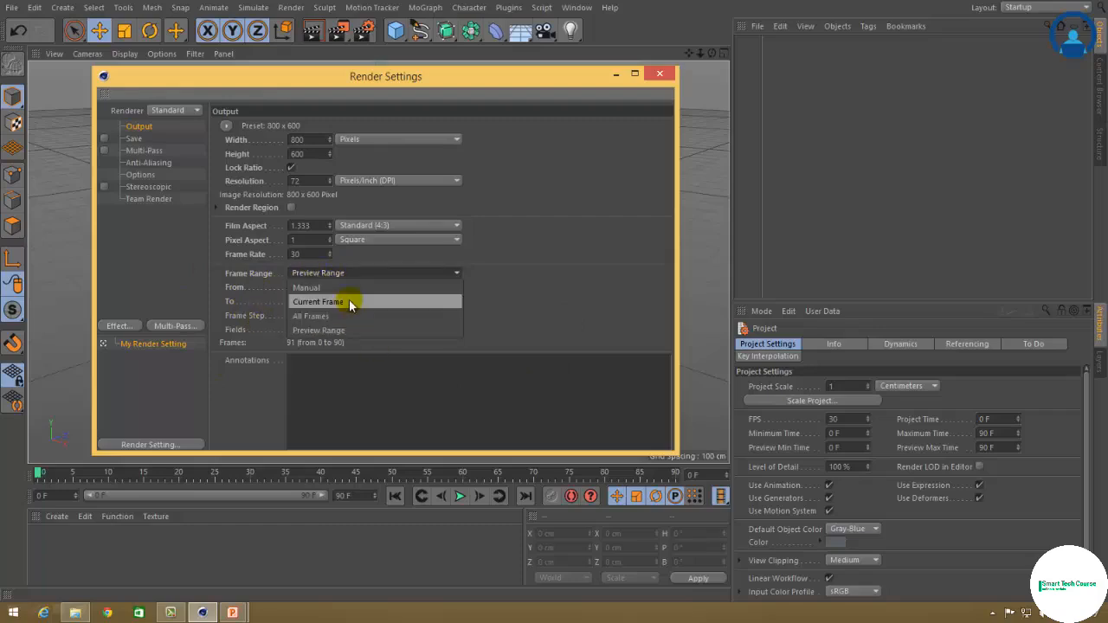
left_click(349, 302)
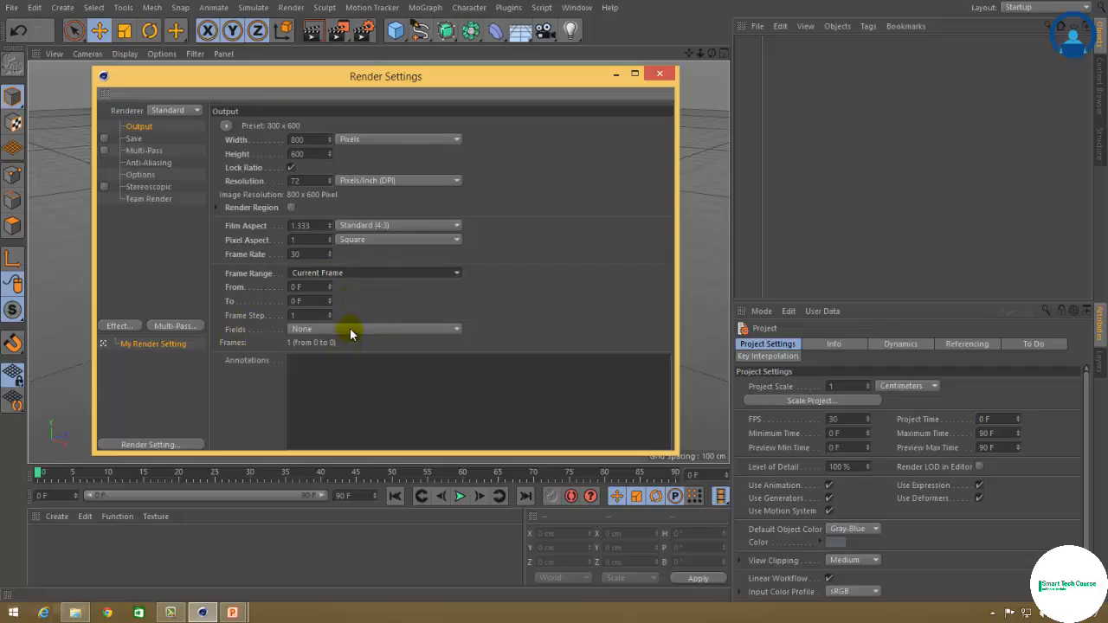
Review the Fields options without changing them and go to the empty Annotations box.
left_click(351, 330)
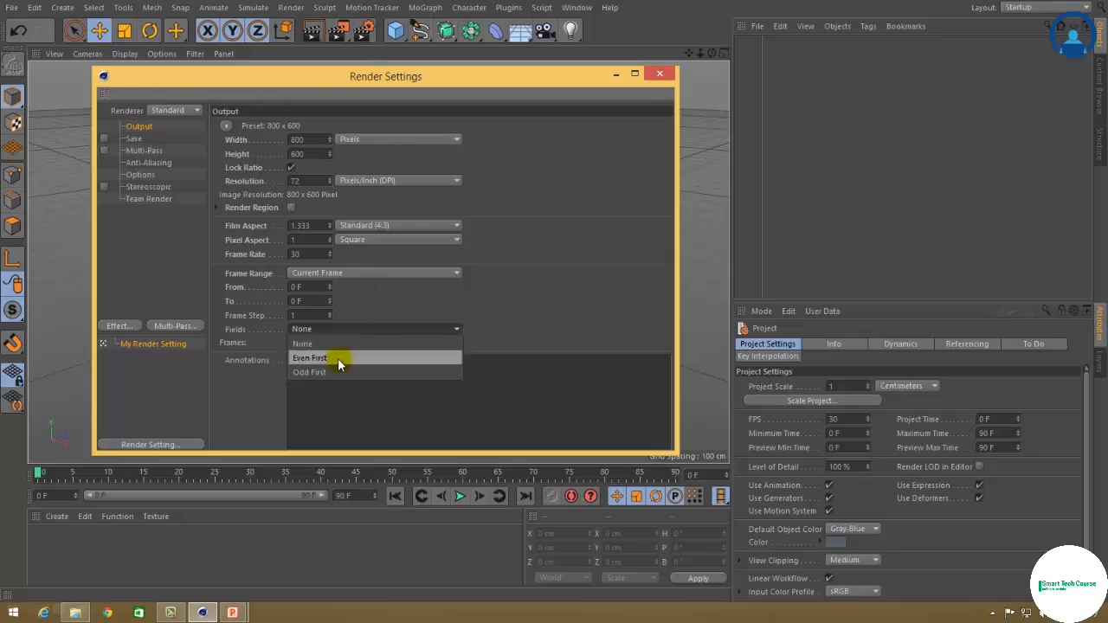
left_click(395, 294)
left_click(329, 371)
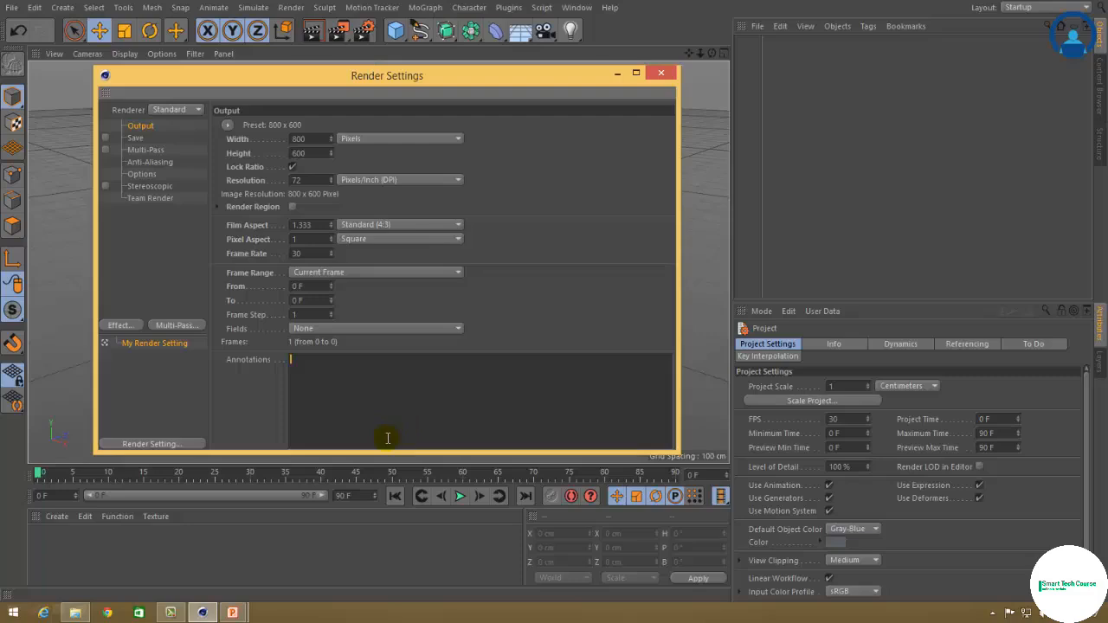
Enable saving of the rendered image and open the output file browser, cancelling it without choosing a file.
left_click(136, 139)
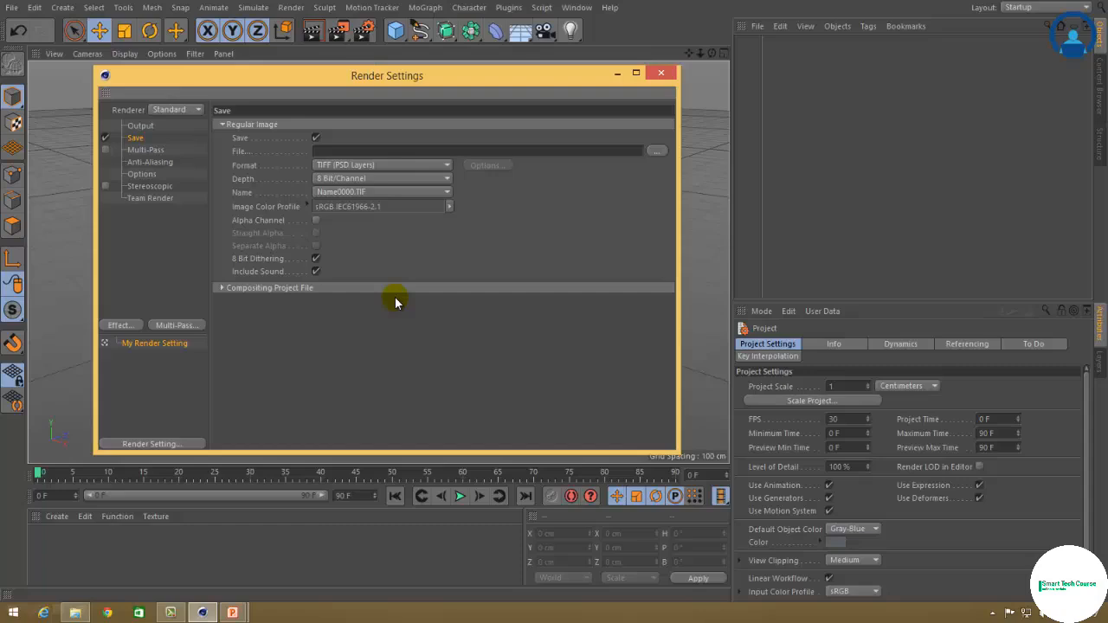
left_click(658, 152)
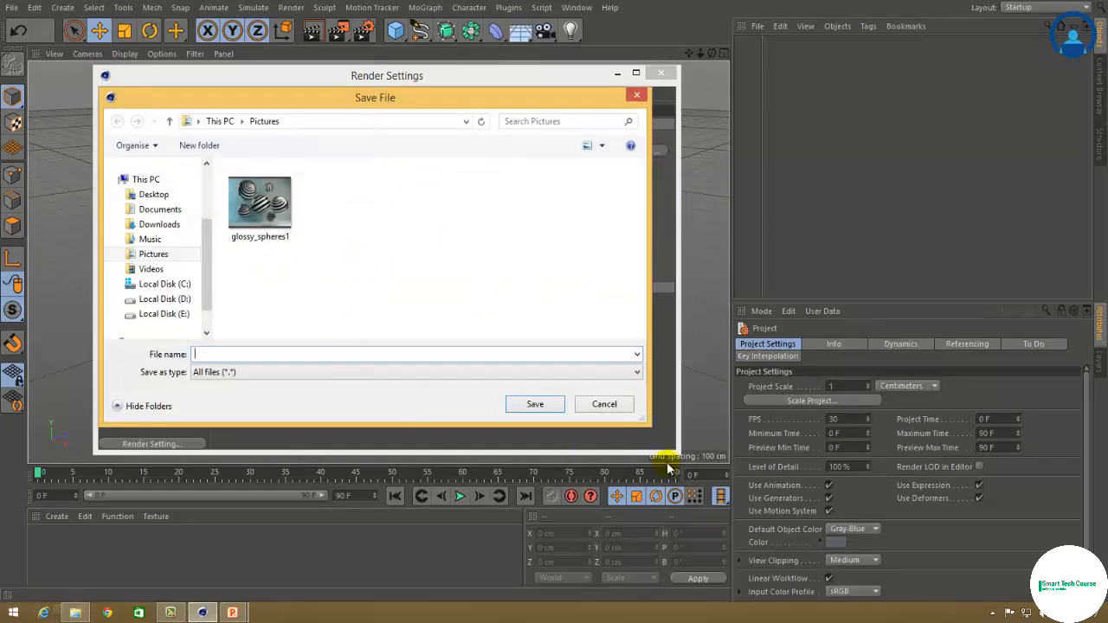
left_click(611, 404)
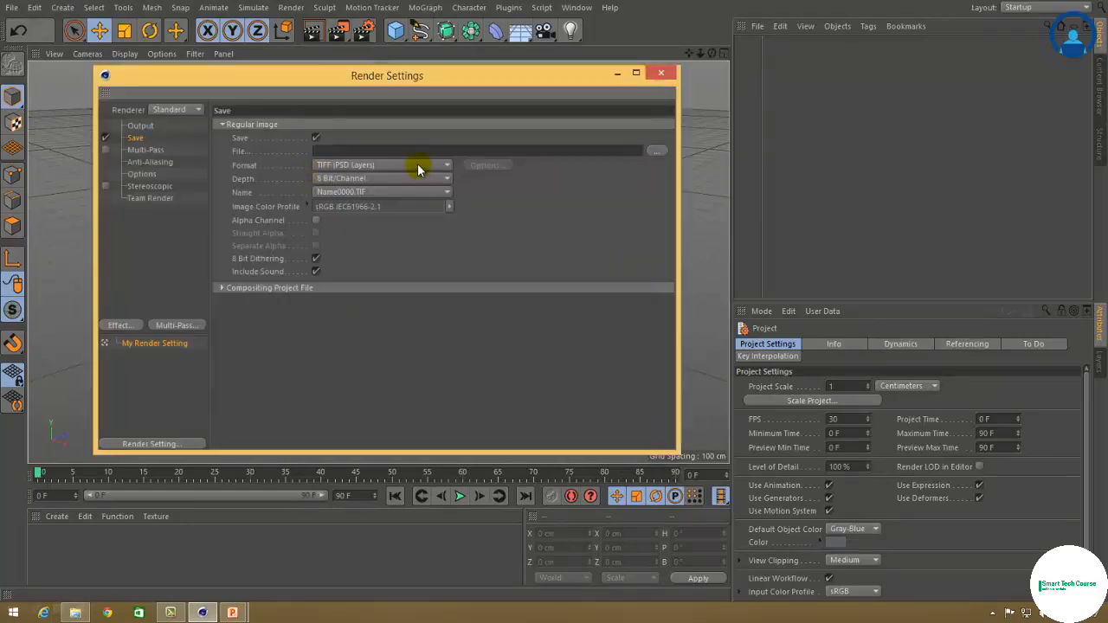
Review the available image formats, bit depths and file naming patterns for the saved render without changing them.
left_click(418, 166)
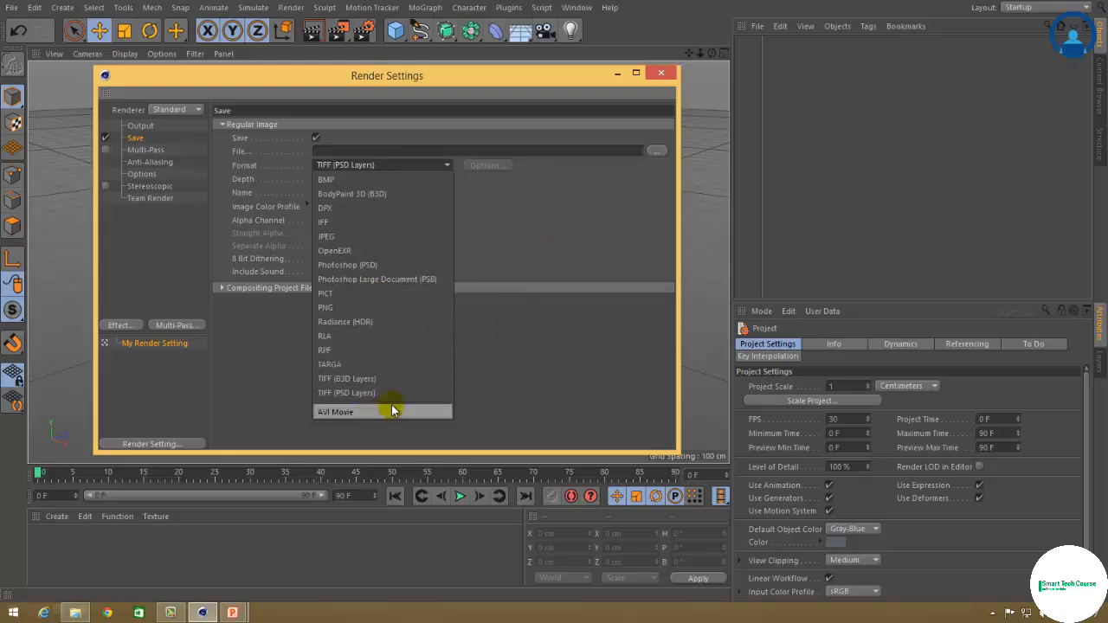
left_click(514, 231)
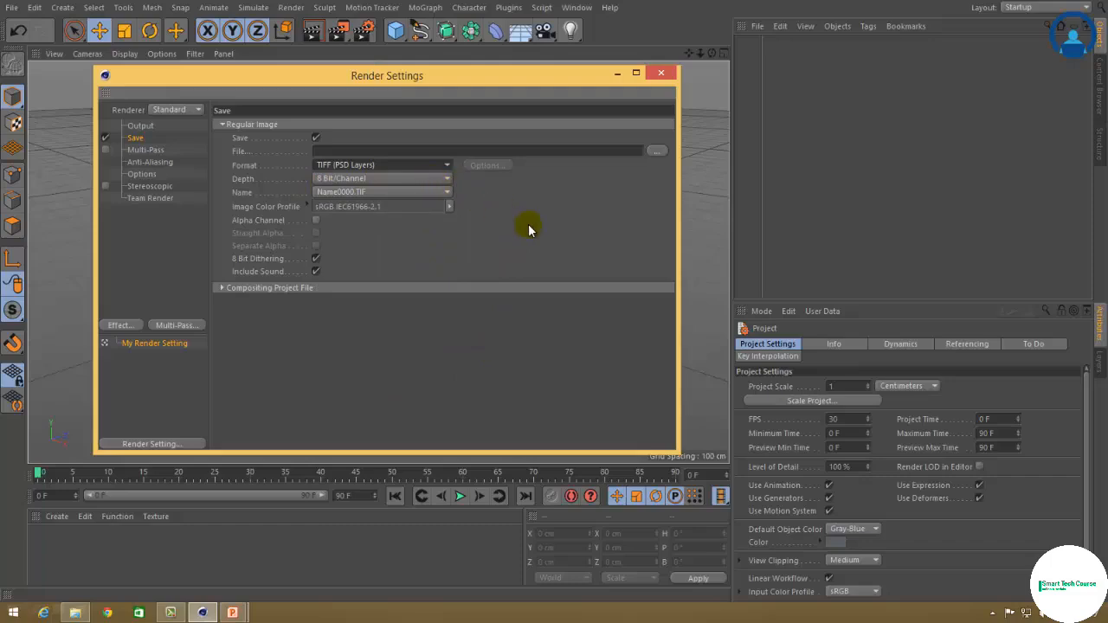
left_click(433, 179)
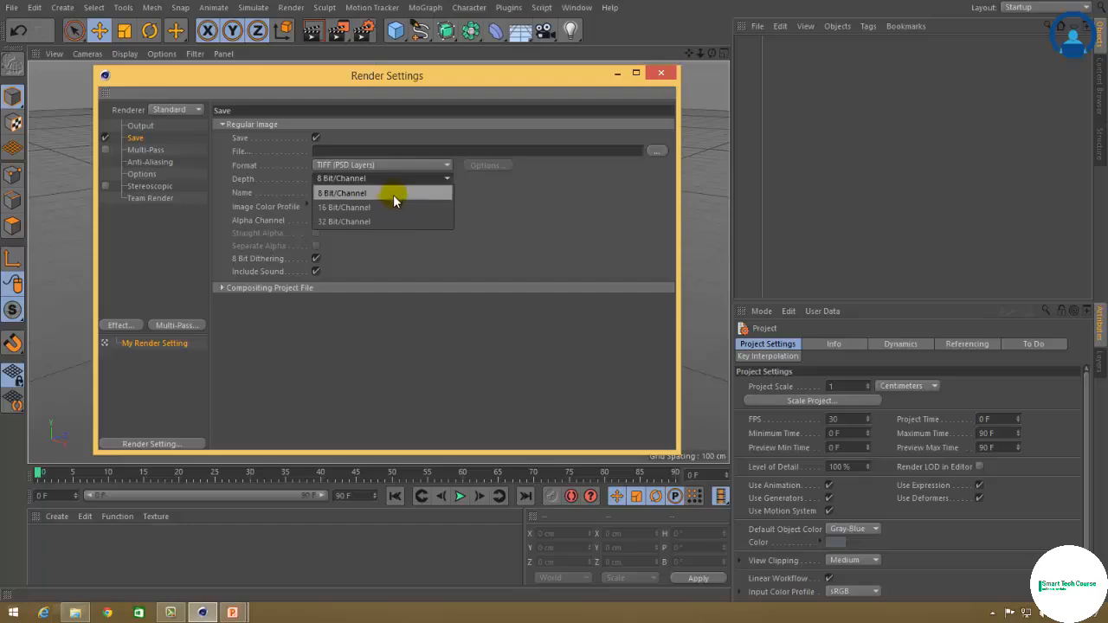
left_click(511, 192)
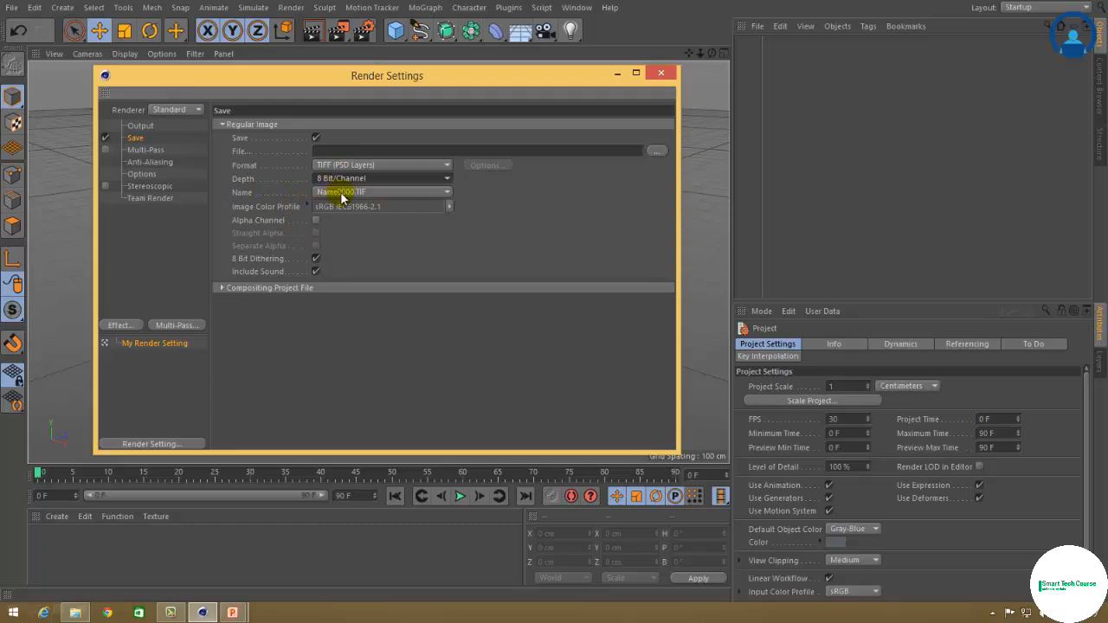
left_click(447, 192)
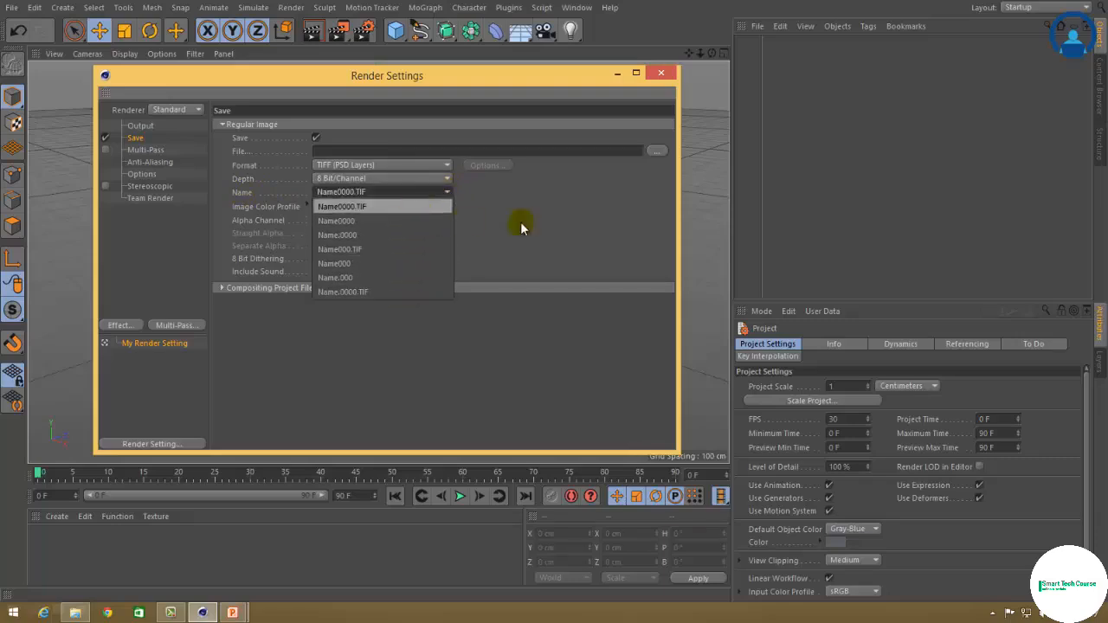
left_click(593, 227)
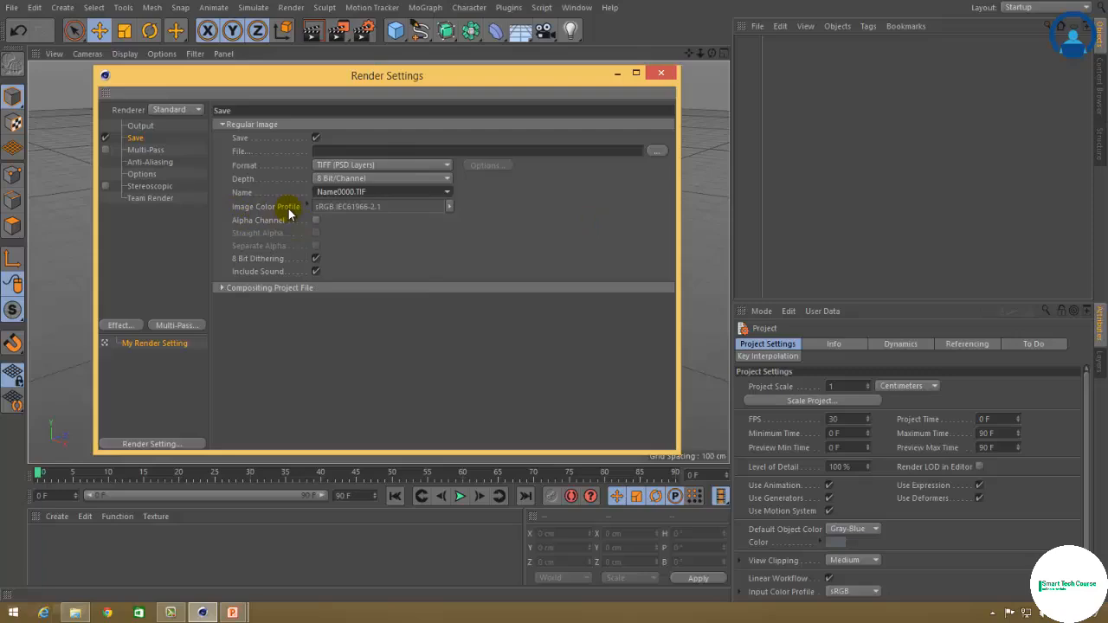
Review the Image Color Profile options for the saved image and leave the profile as it is.
left_click(450, 207)
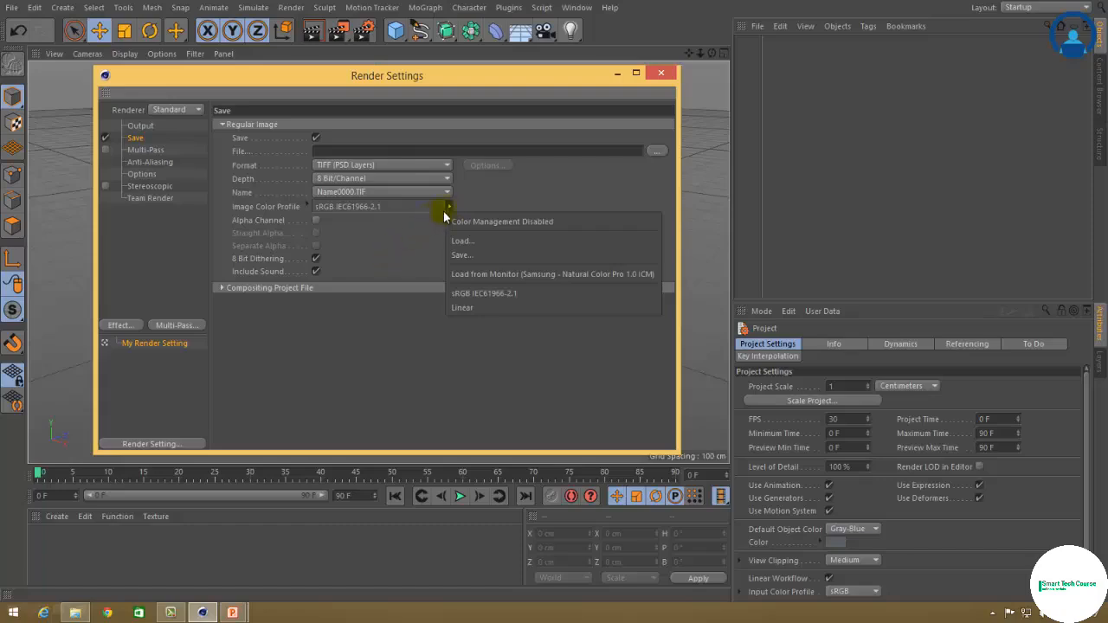
left_click(357, 233)
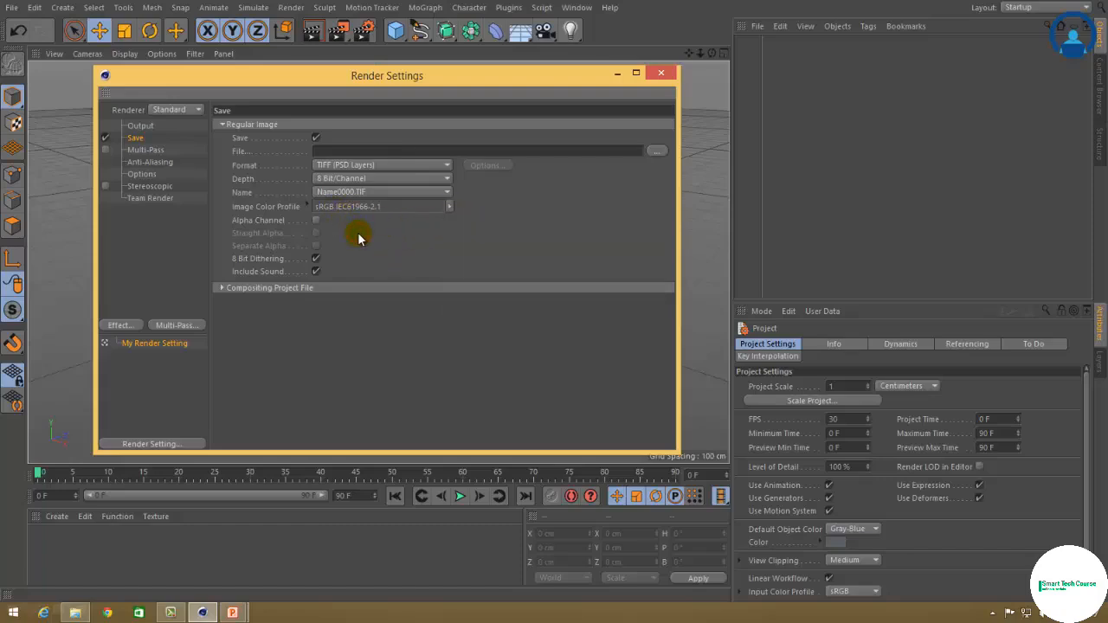
left_click(449, 207)
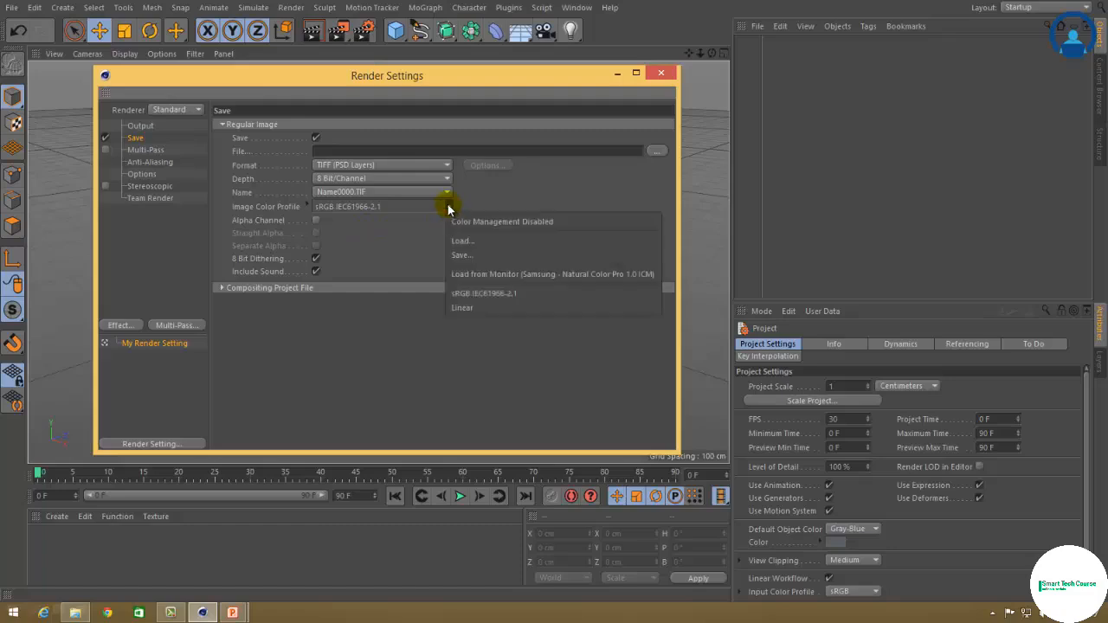
left_click(407, 251)
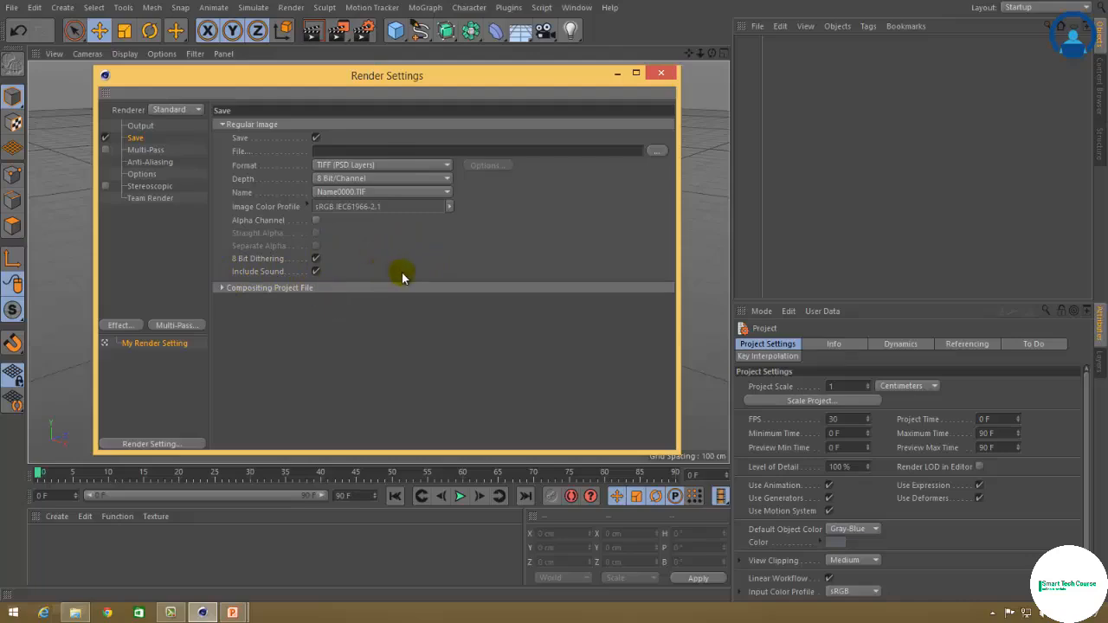
Enable saving of the compositing project file and review its target applications, keeping After Effects.
left_click(223, 287)
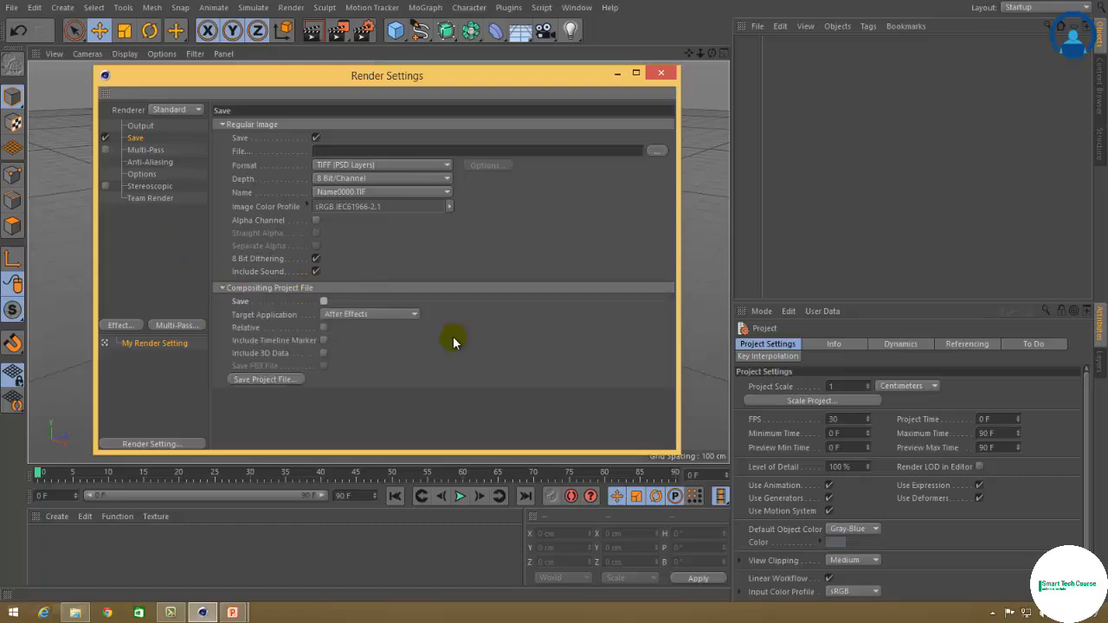
left_click(323, 300)
left_click(370, 313)
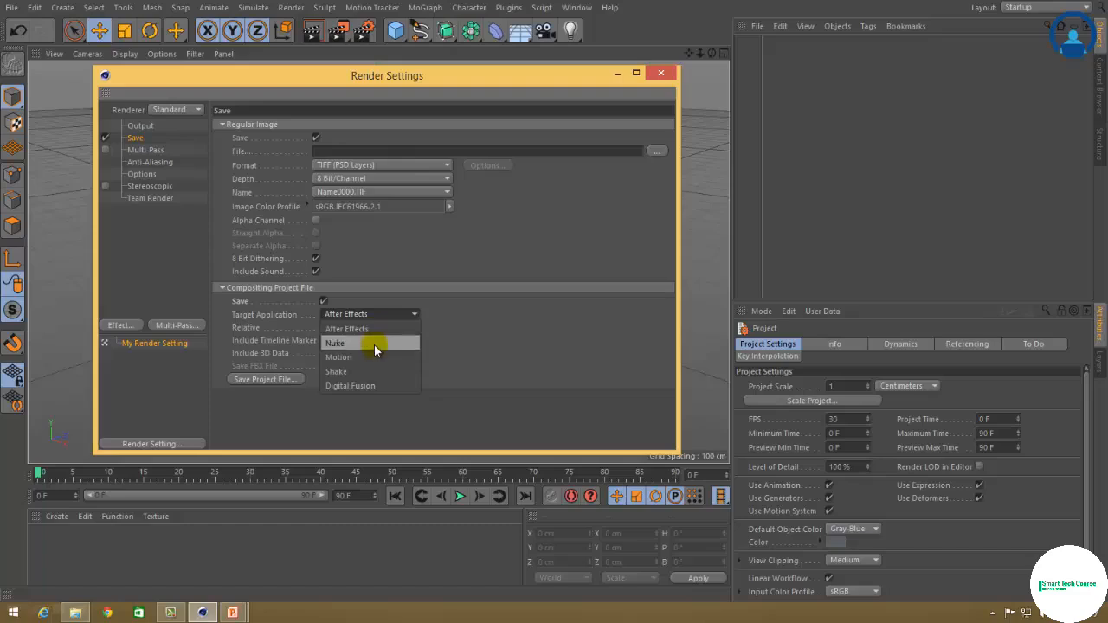
left_click(382, 387)
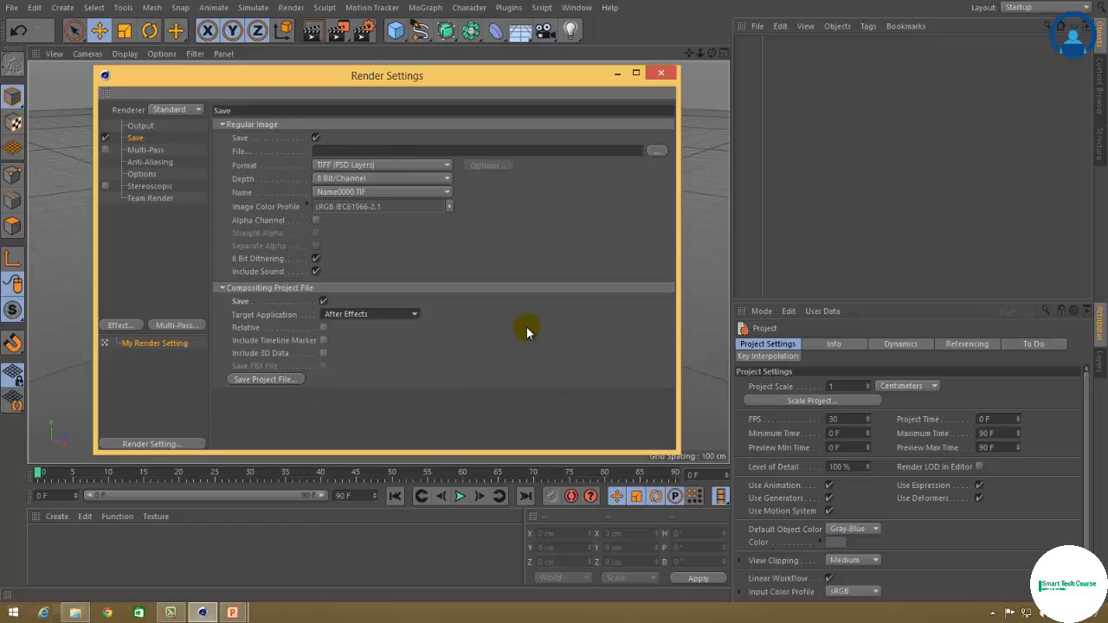
Enable Multi-Pass rendering and show the list of passes that can be added.
left_click(146, 150)
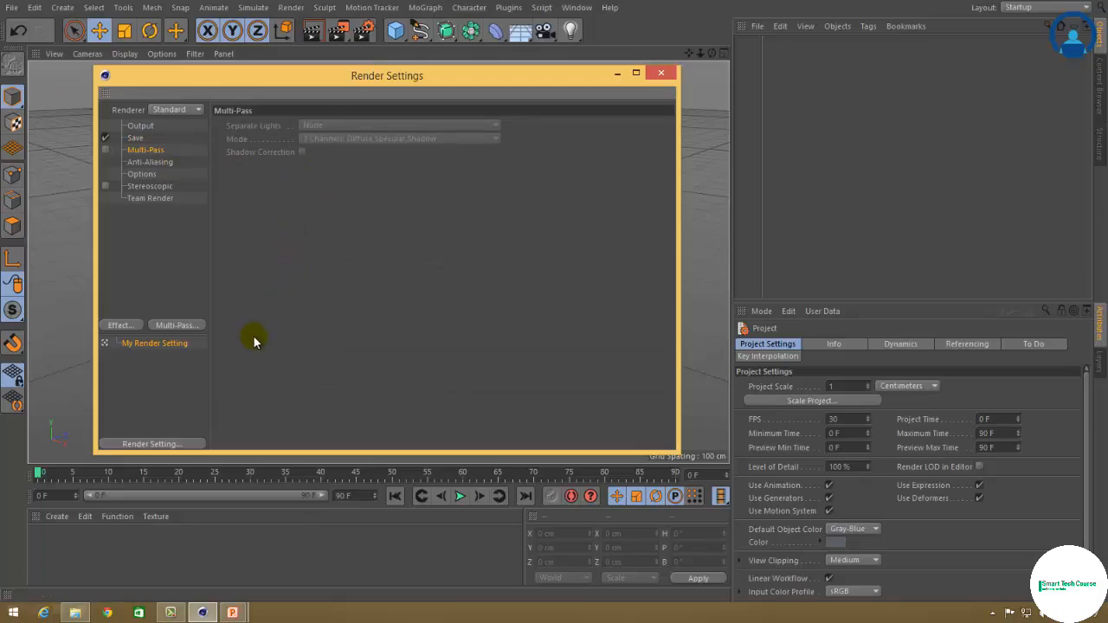
left_click(104, 149)
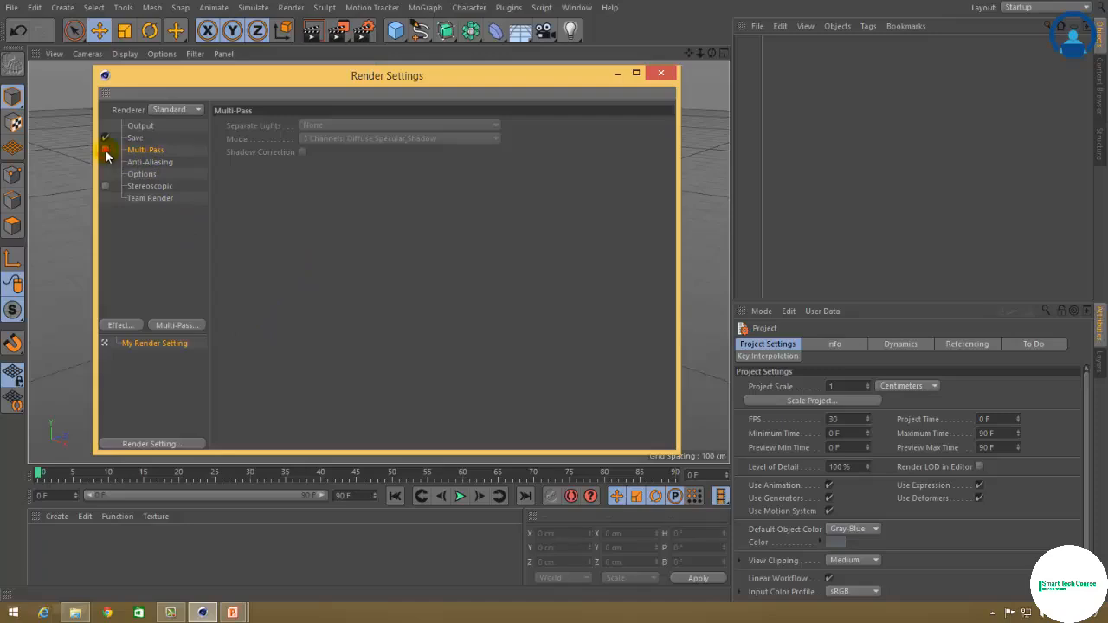
left_click(180, 327)
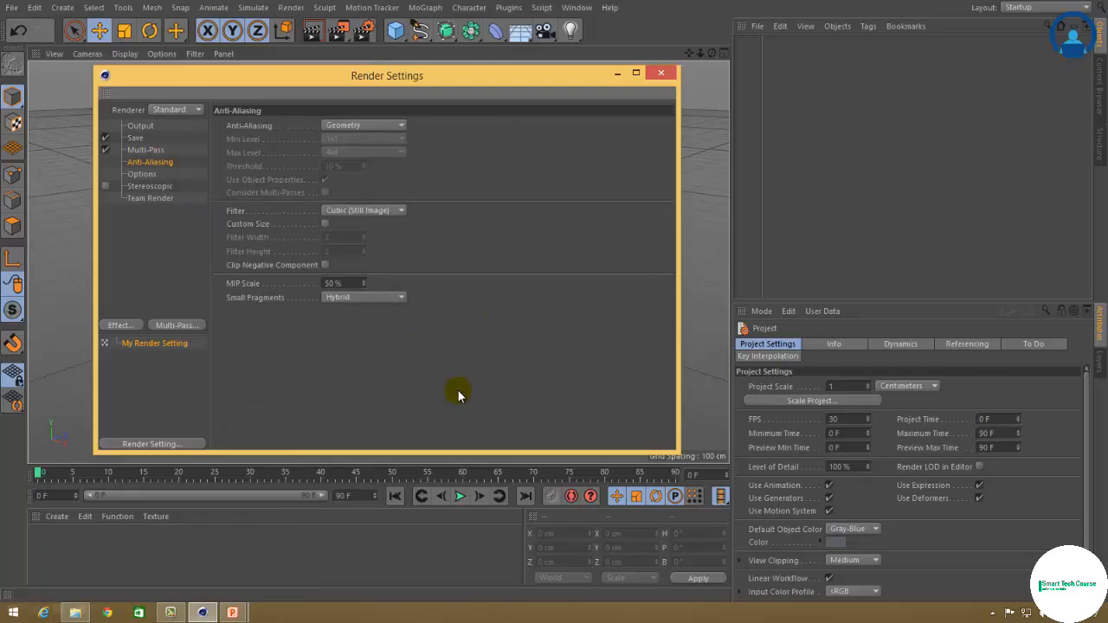
Set the render's anti-aliasing to Best and show the general render Options.
left_click(355, 125)
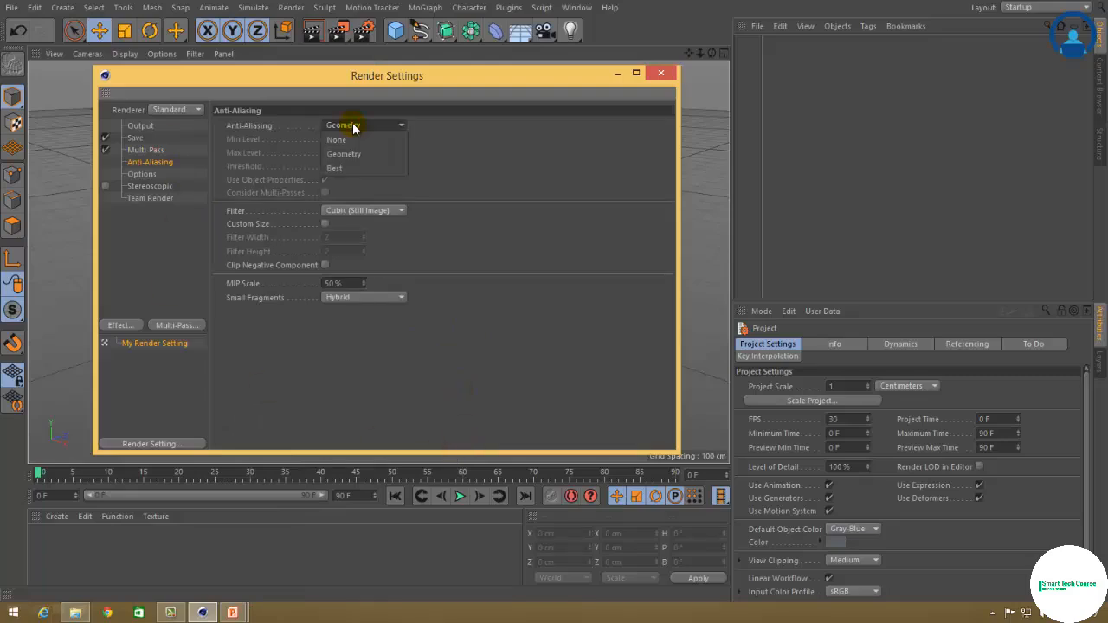
left_click(353, 168)
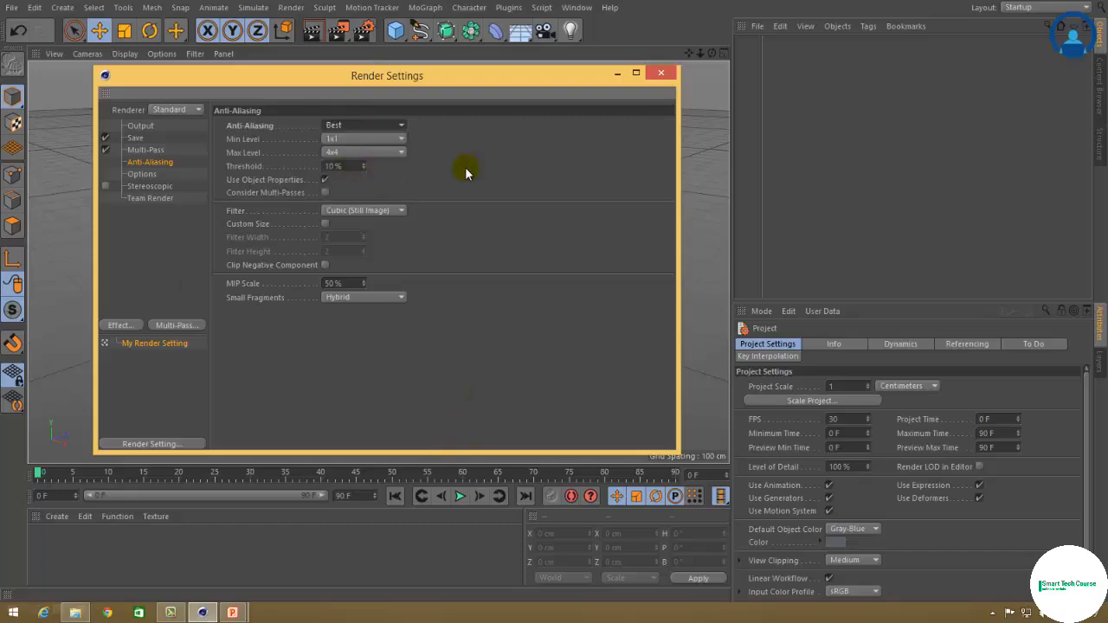
left_click(143, 174)
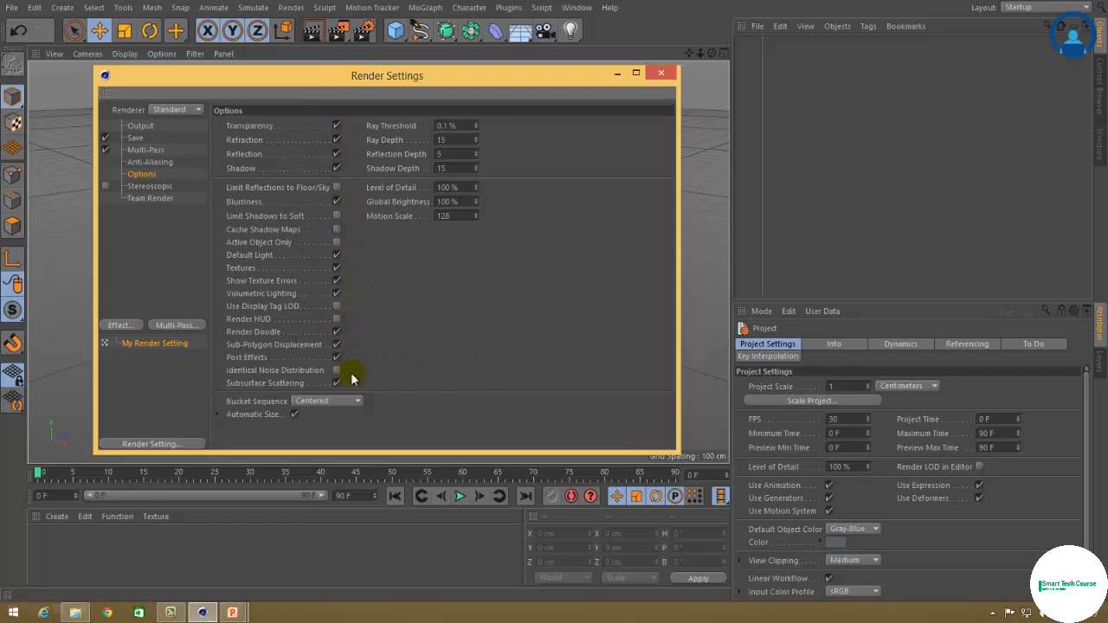
Enable Stereoscopic rendering and review its mode choices, keeping Anaglyph.
left_click(144, 186)
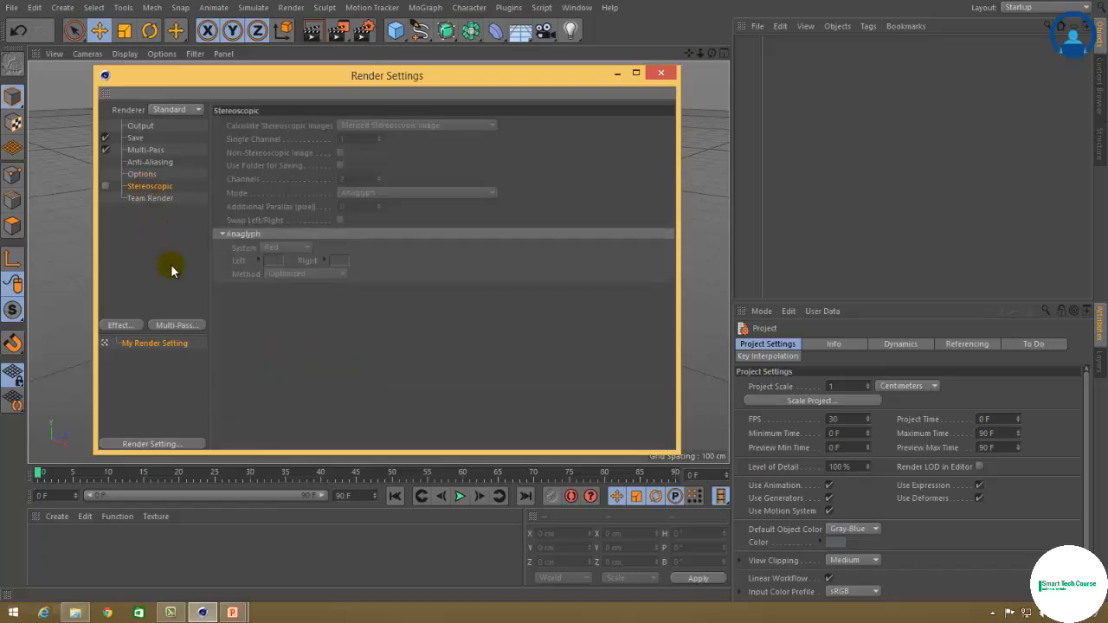
left_click(105, 185)
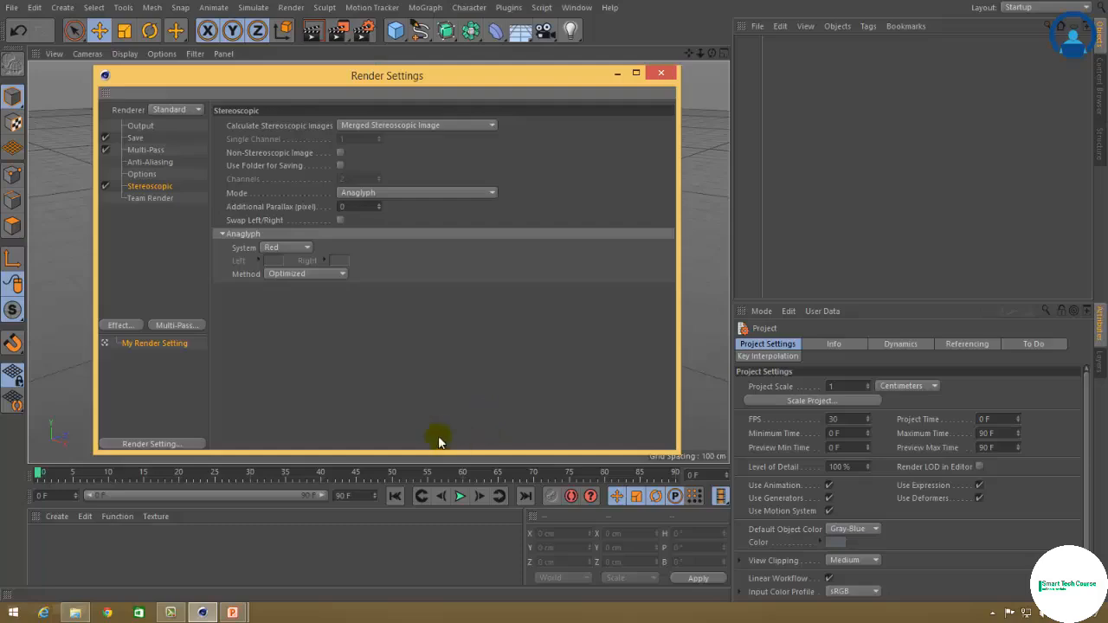
left_click(446, 195)
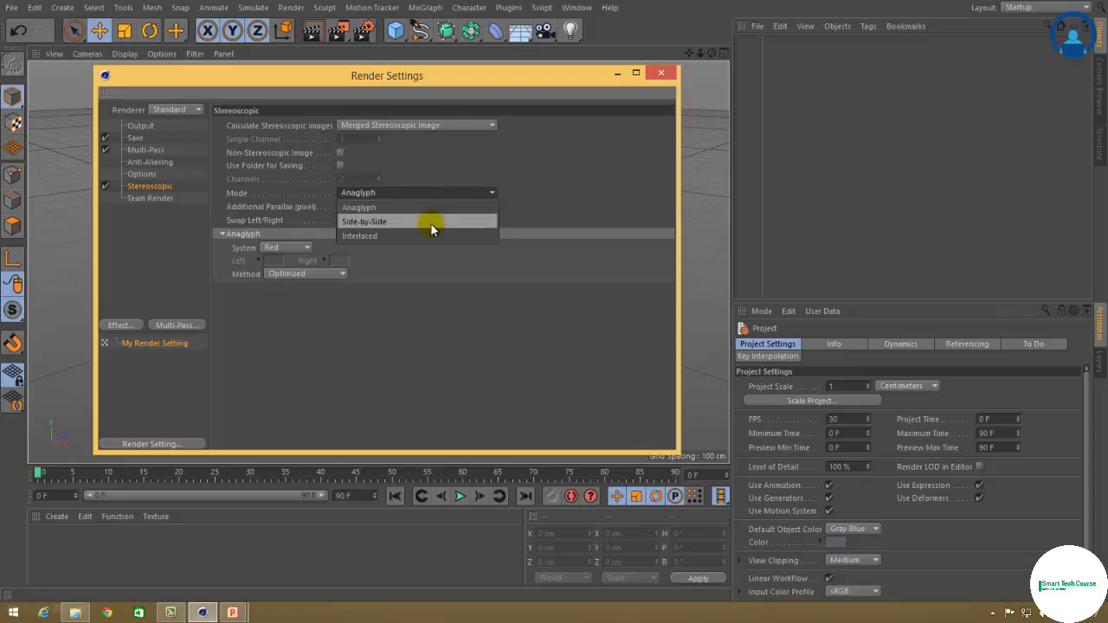
left_click(564, 199)
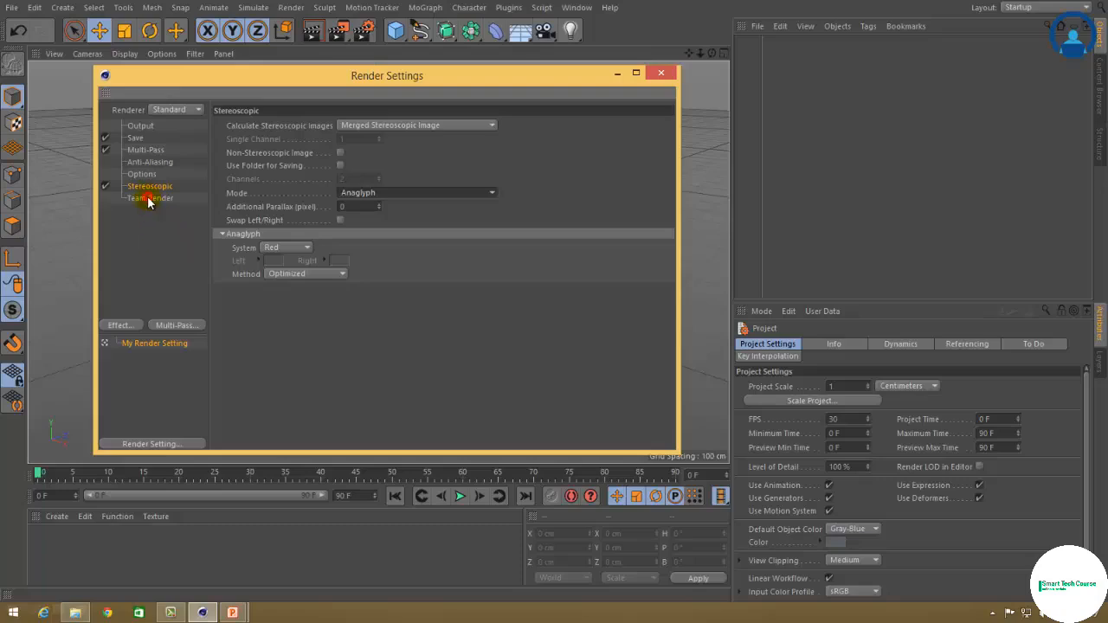
Show the Team Render settings and review the available render effects and render setting commands without choosing any.
left_click(148, 199)
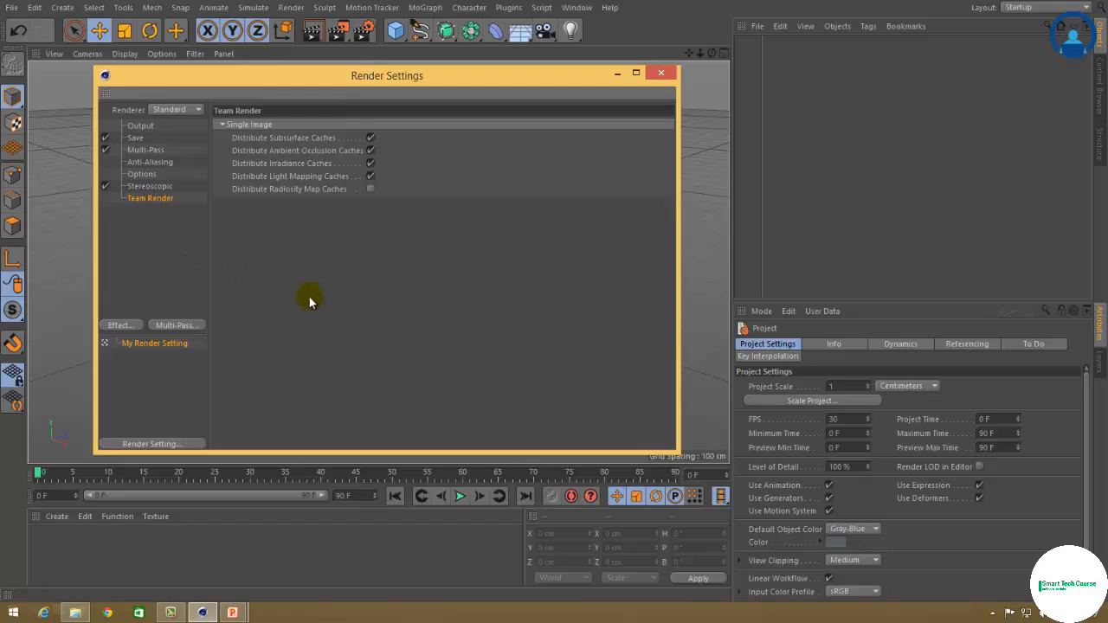
left_click_drag(316, 78, 343, 83)
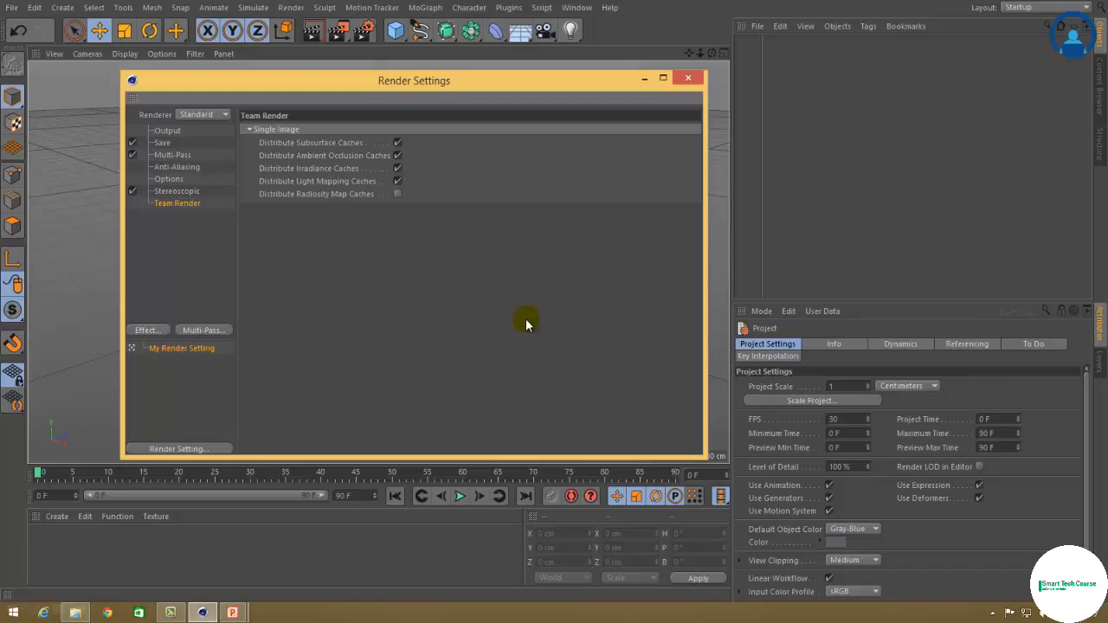
left_click(154, 333)
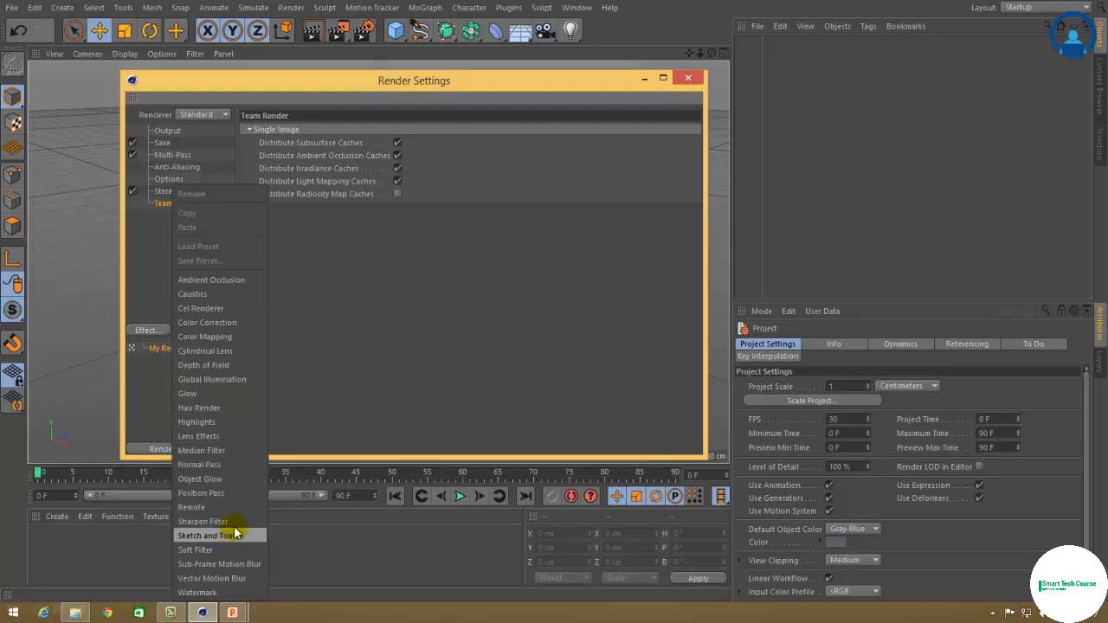
left_click(382, 380)
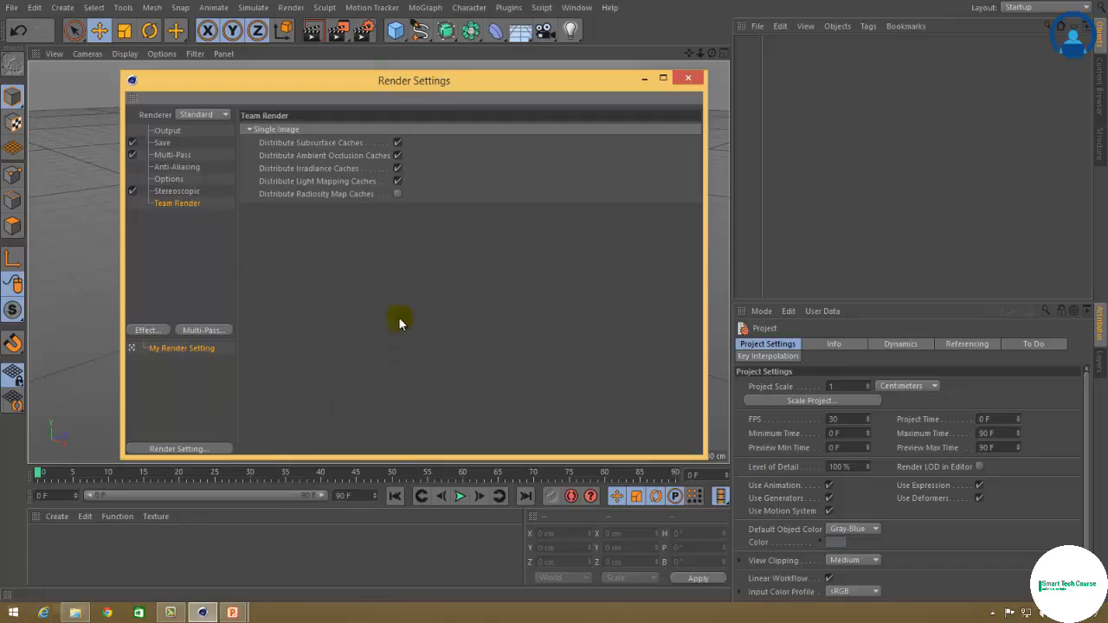
left_click(207, 450)
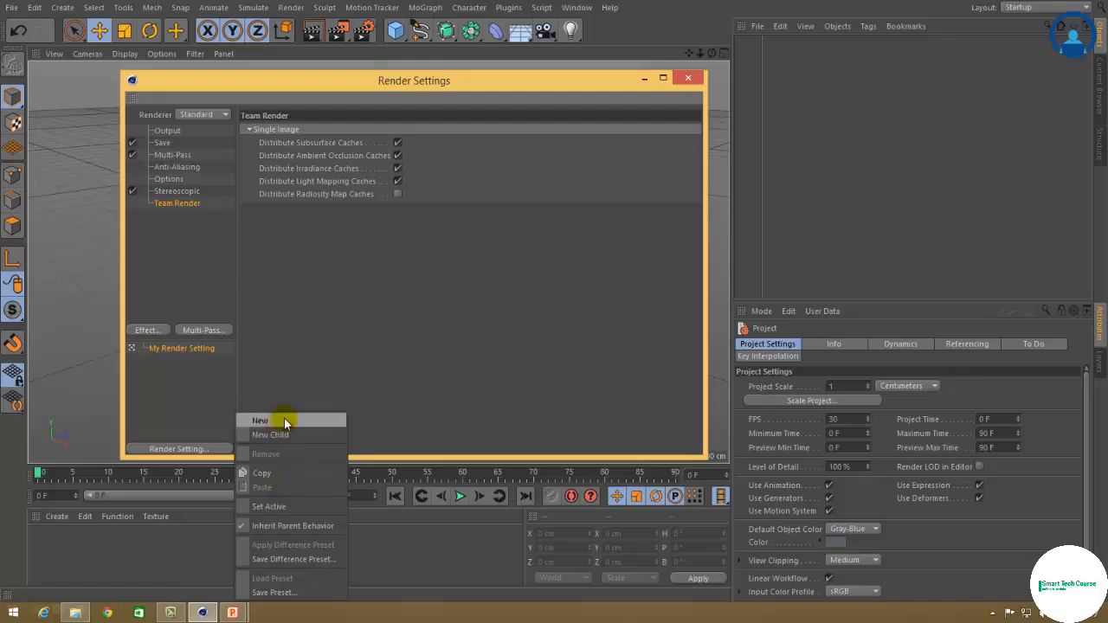
left_click(312, 361)
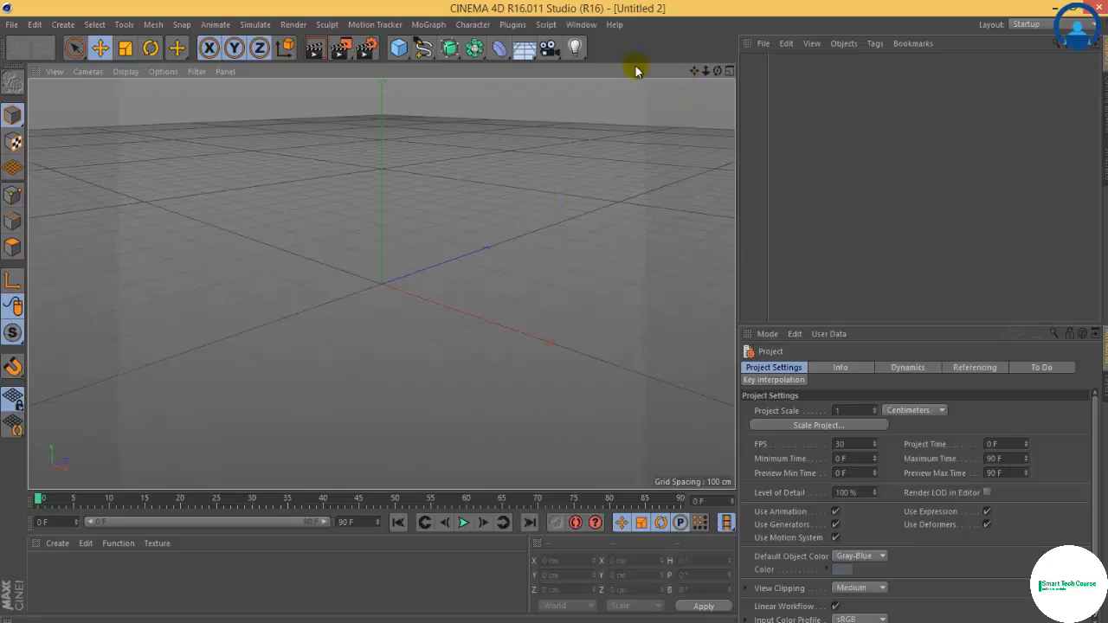
Open the Customize Commands window, filter the commands by the name "cube" and select the Cube command.
left_click(582, 24)
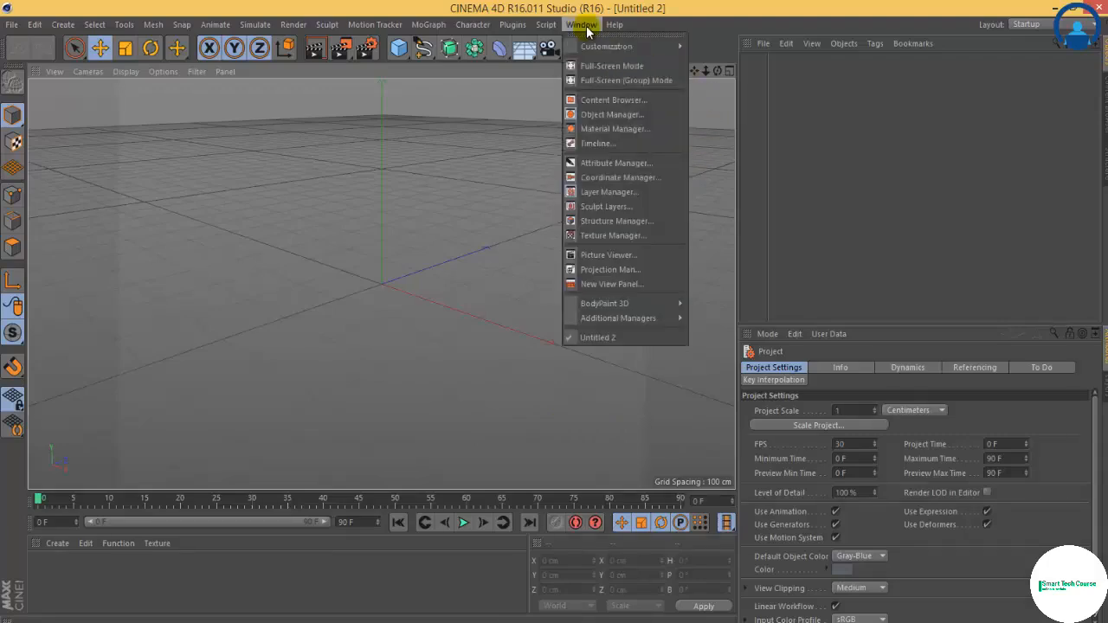
mouse_move(594, 48)
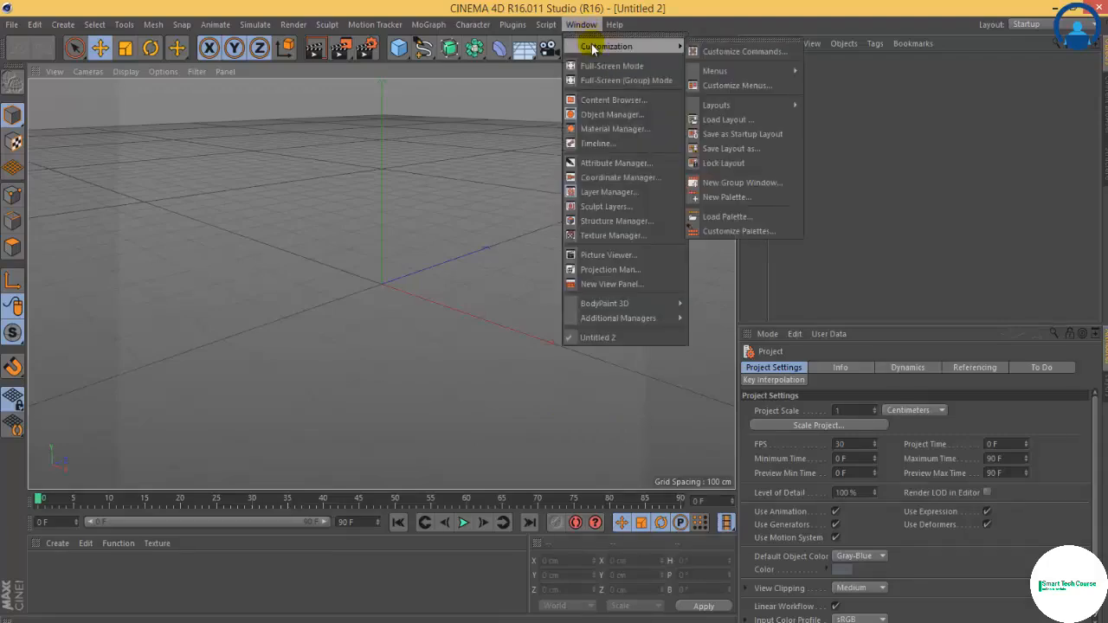
left_click(711, 52)
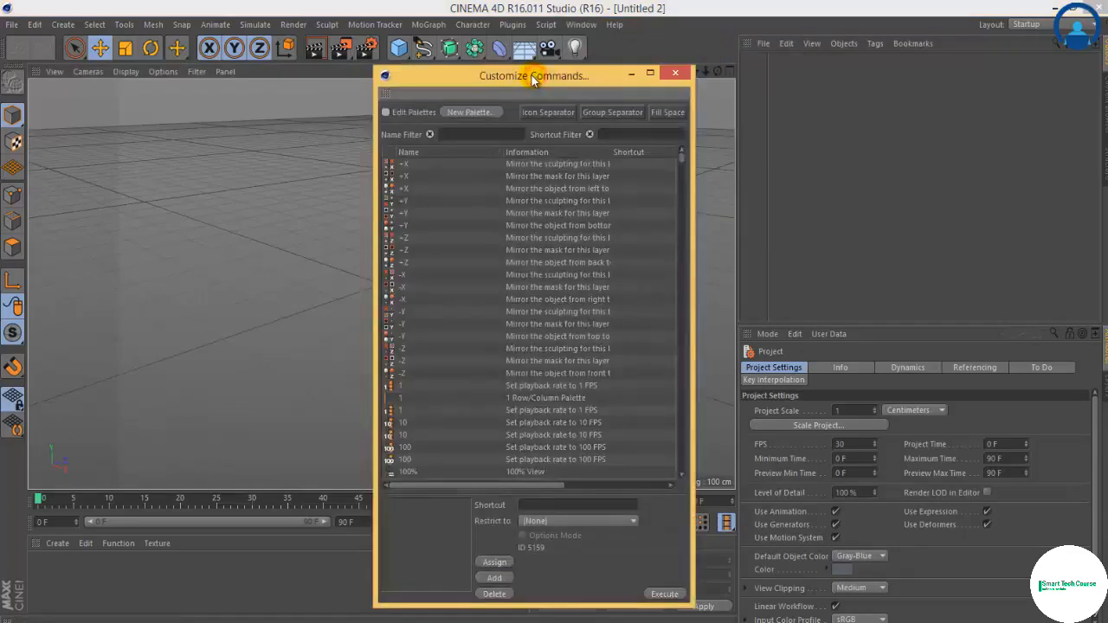
left_click_drag(532, 75, 523, 70)
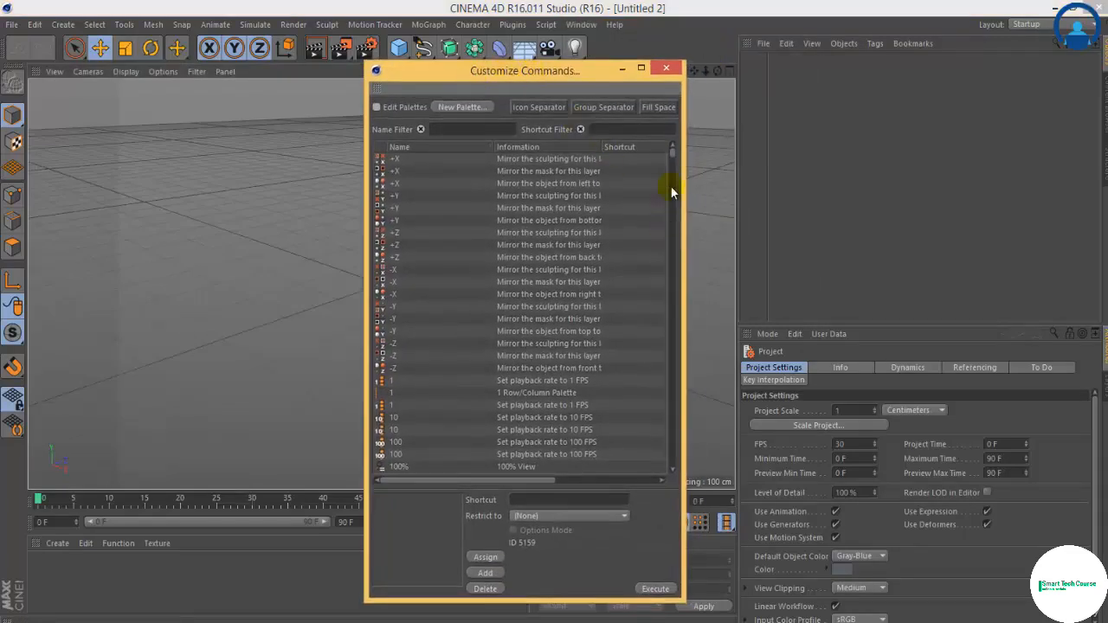
mouse_move(672, 152)
left_mouse_down()
mouse_move(683, 266)
mouse_move(668, 329)
mouse_move(678, 460)
mouse_move(683, 144)
left_mouse_up()
left_click_drag(411, 76, 389, 93)
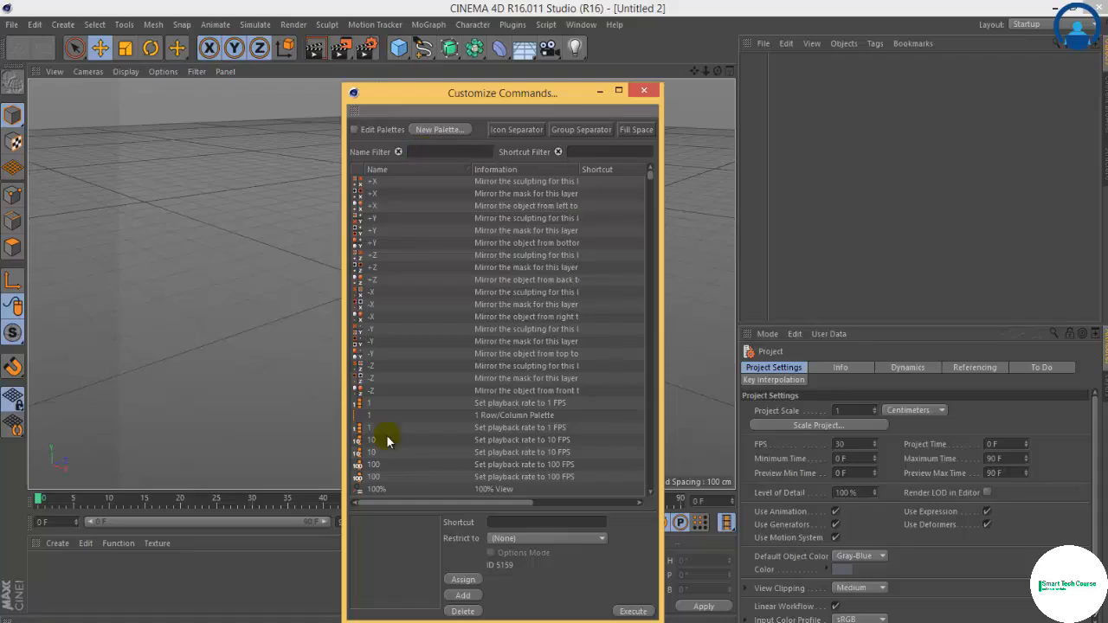
type("cube")
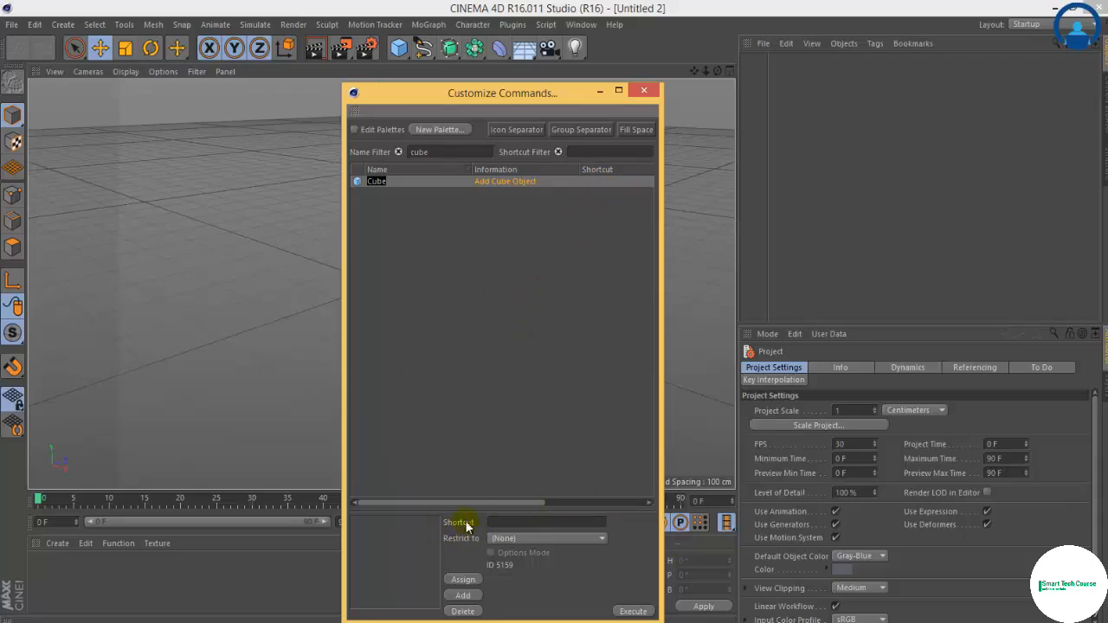
Add the shortcut Ctrl+Shift+Q to the Cube command after checking by shortcut filter whether it is in use.
left_click(517, 523)
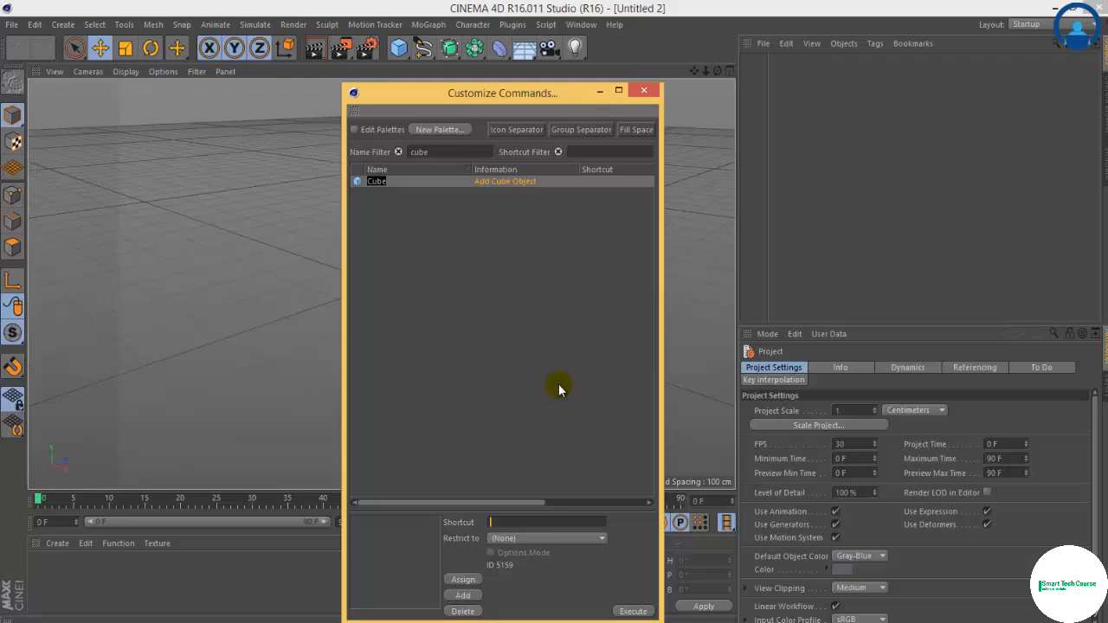
key("ctrl+shift+q")
left_click(572, 154)
key("ctrl+shift+q")
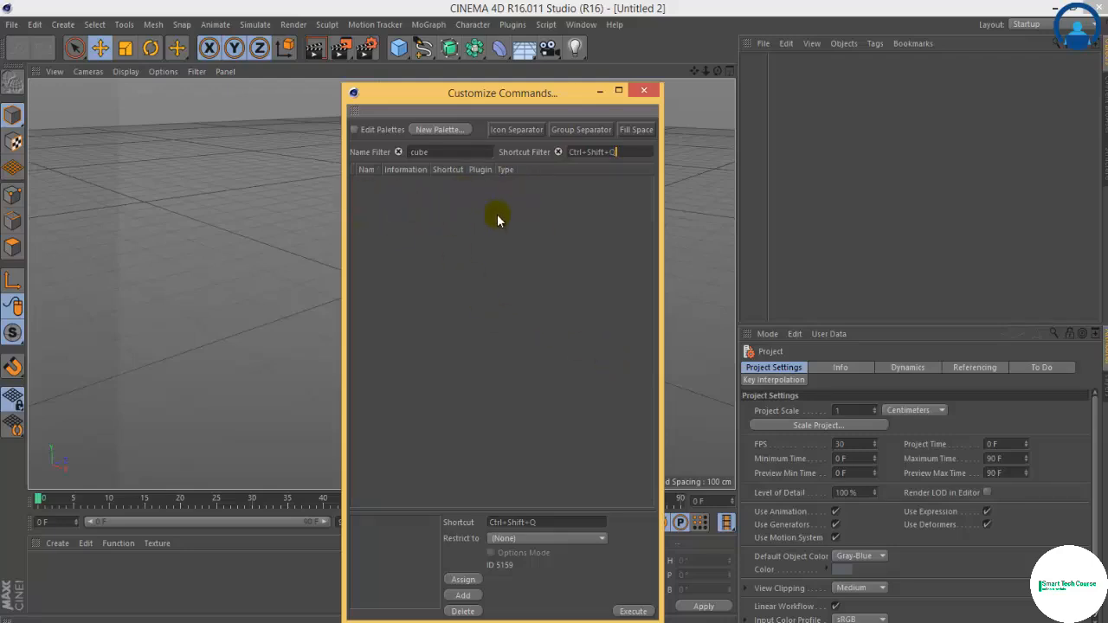
left_click(558, 152)
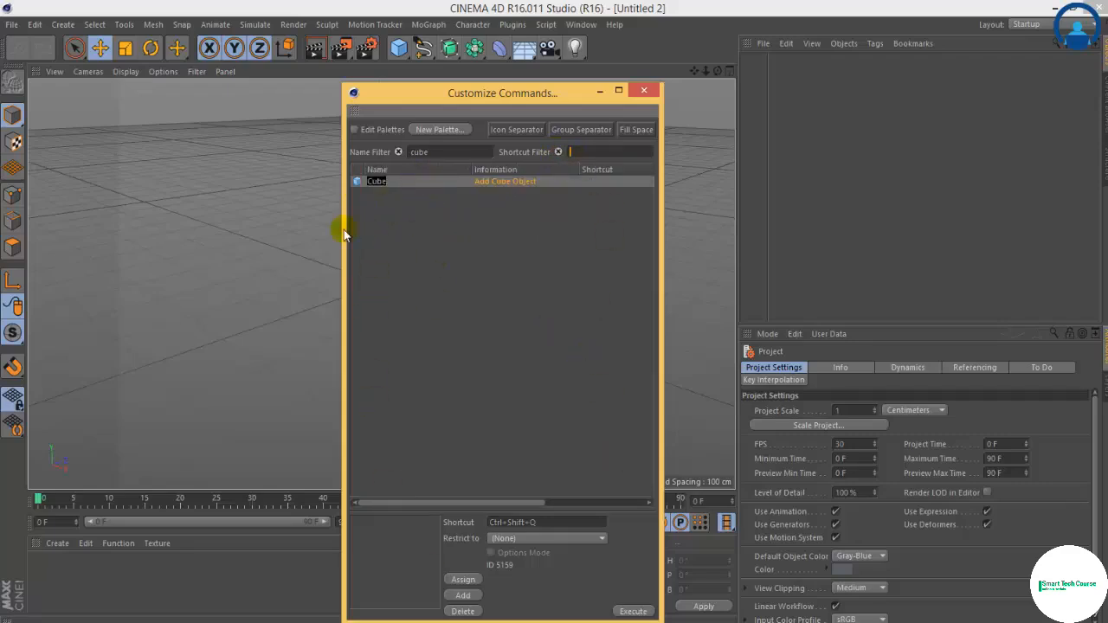
left_click(464, 596)
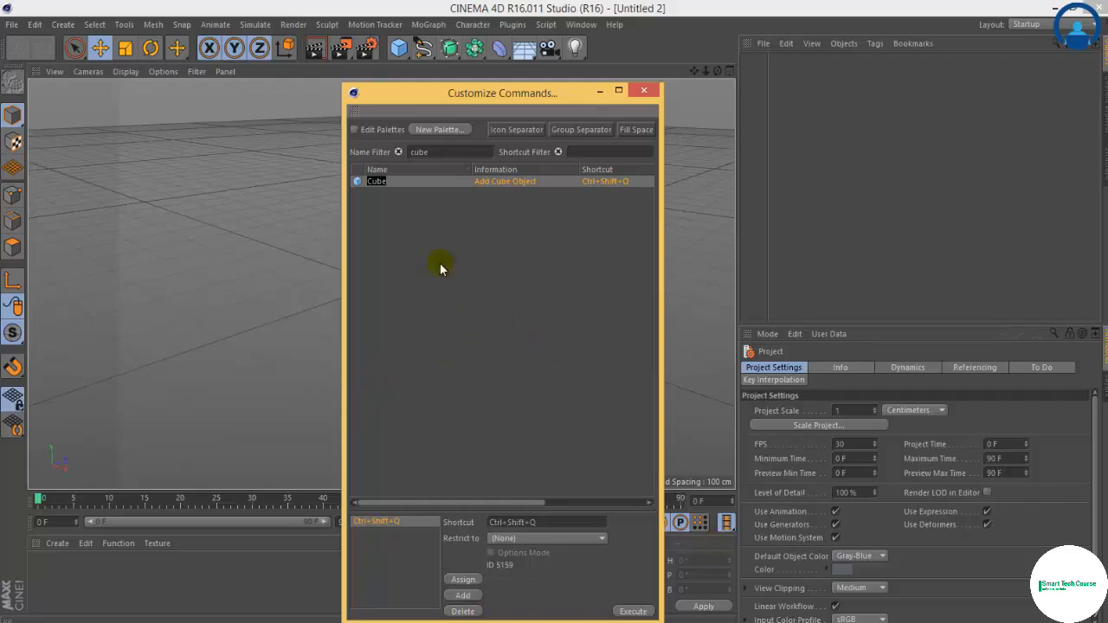
Execute the Cube command, close the Customize Commands window, and clear the test cubes from the scene.
left_click(631, 612)
left_click_drag(463, 93, 695, 90)
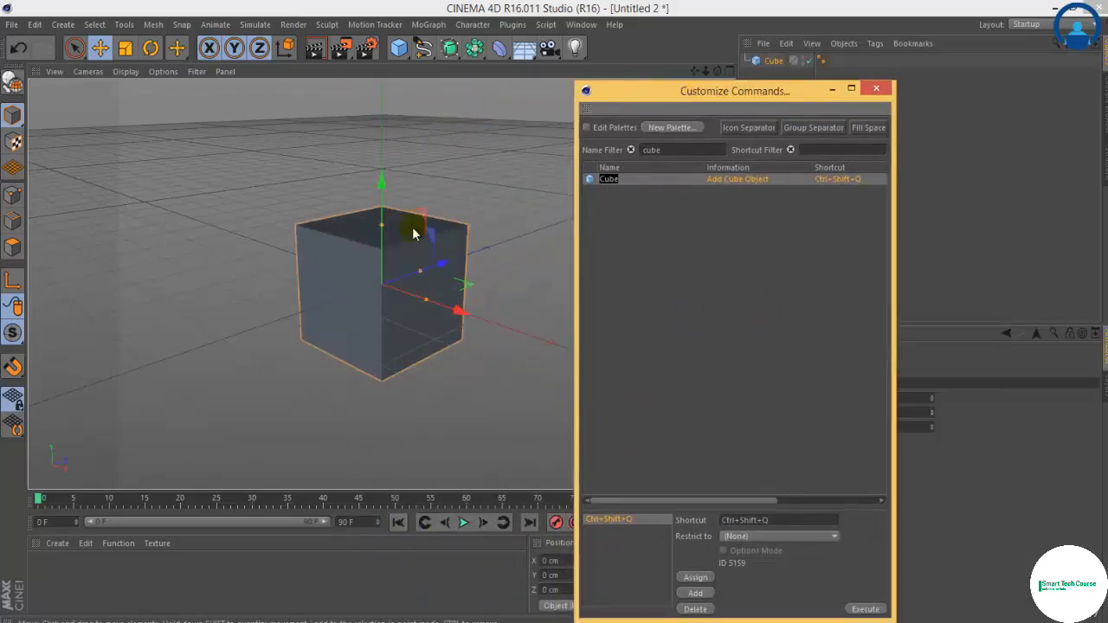
left_click(876, 88)
key("Delete")
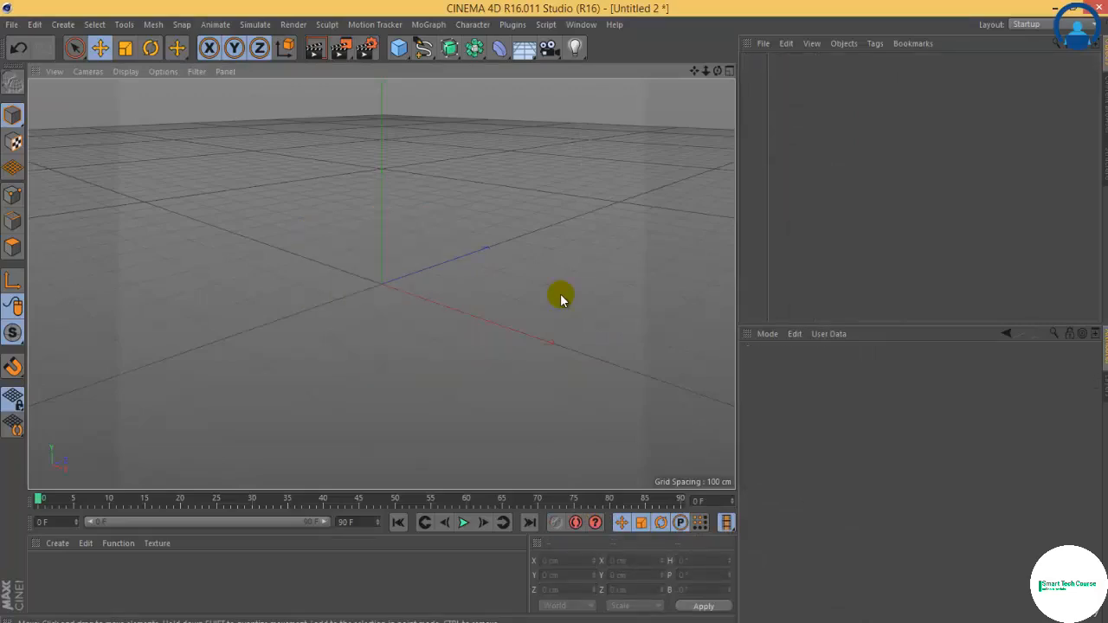
key("alt+c")
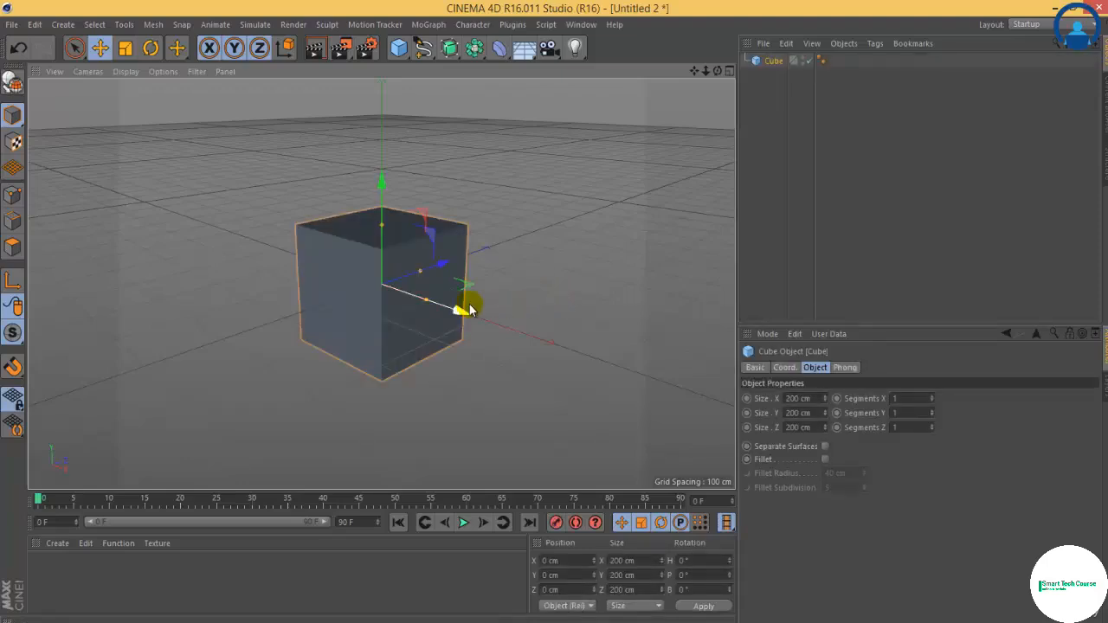
key("Delete")
Reopen the Customize Commands window, filter the commands by "cube" and remove the Cube command's existing shortcut.
left_click(591, 25)
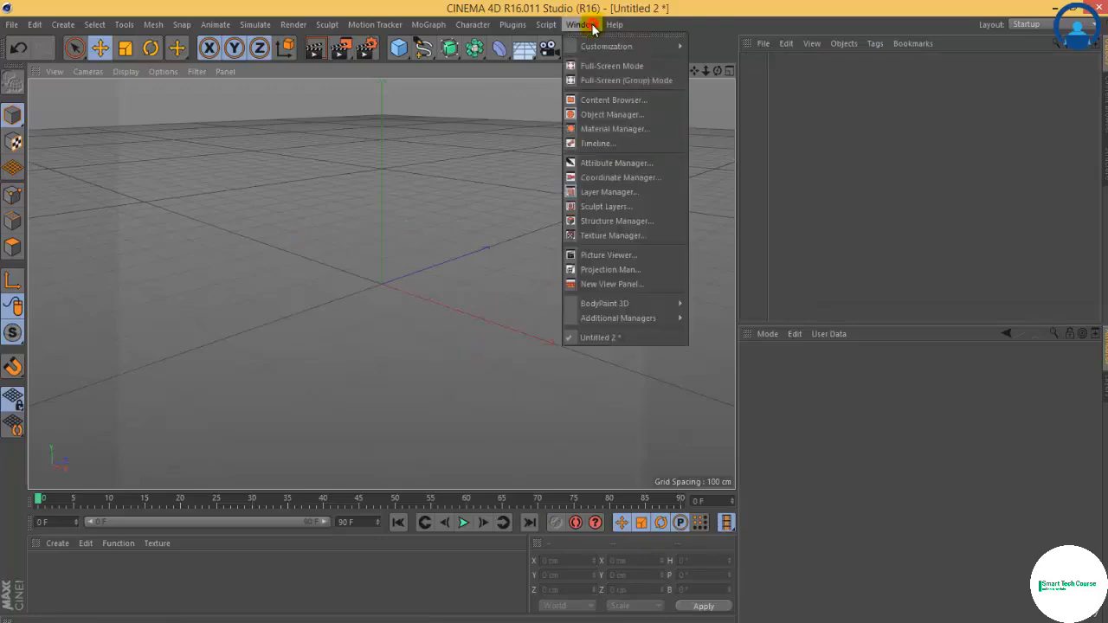
mouse_move(596, 46)
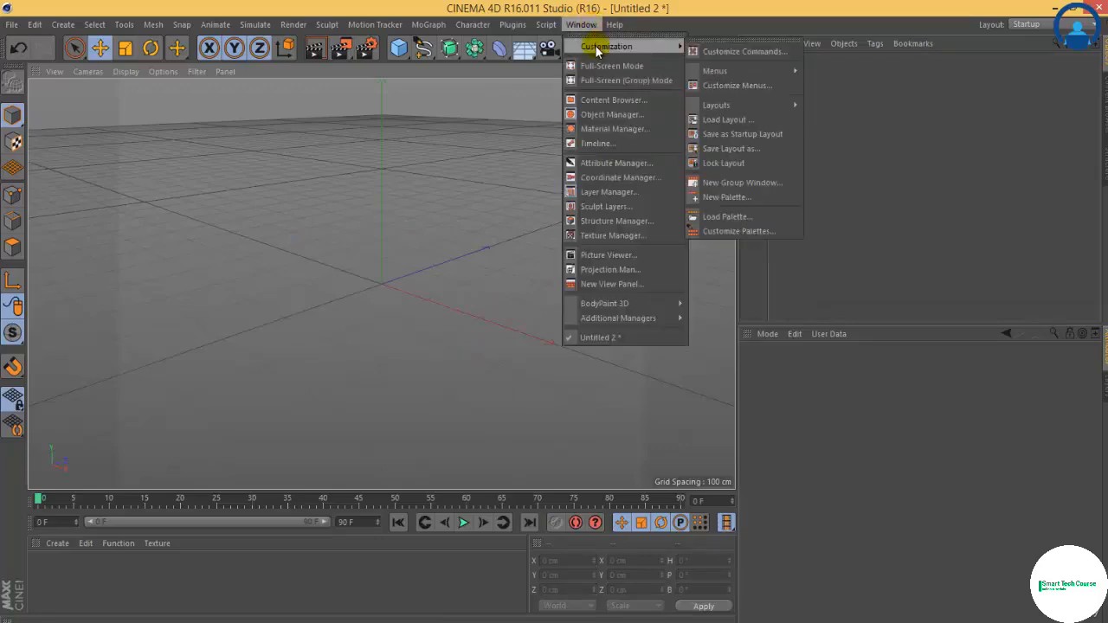
left_click(716, 52)
left_click_drag(619, 84, 381, 114)
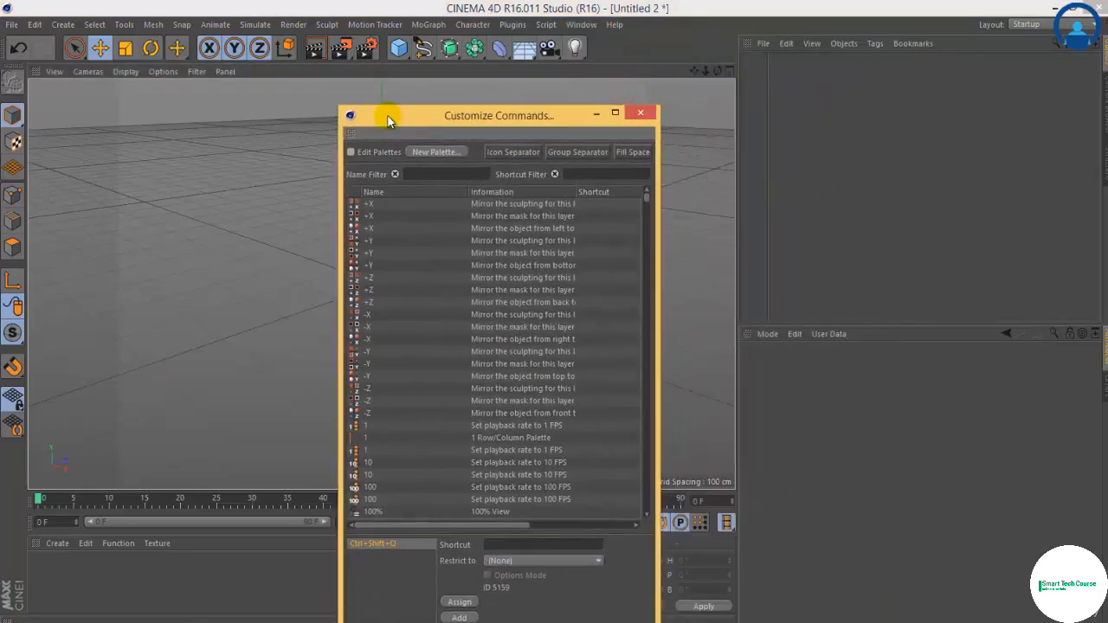
left_click(417, 175)
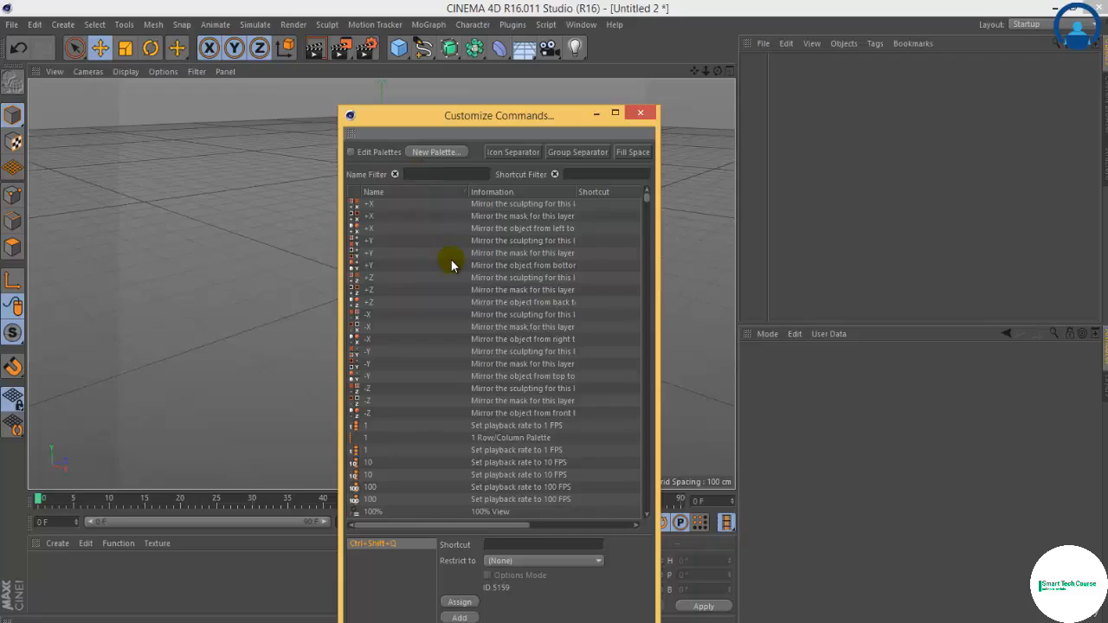
type("cube")
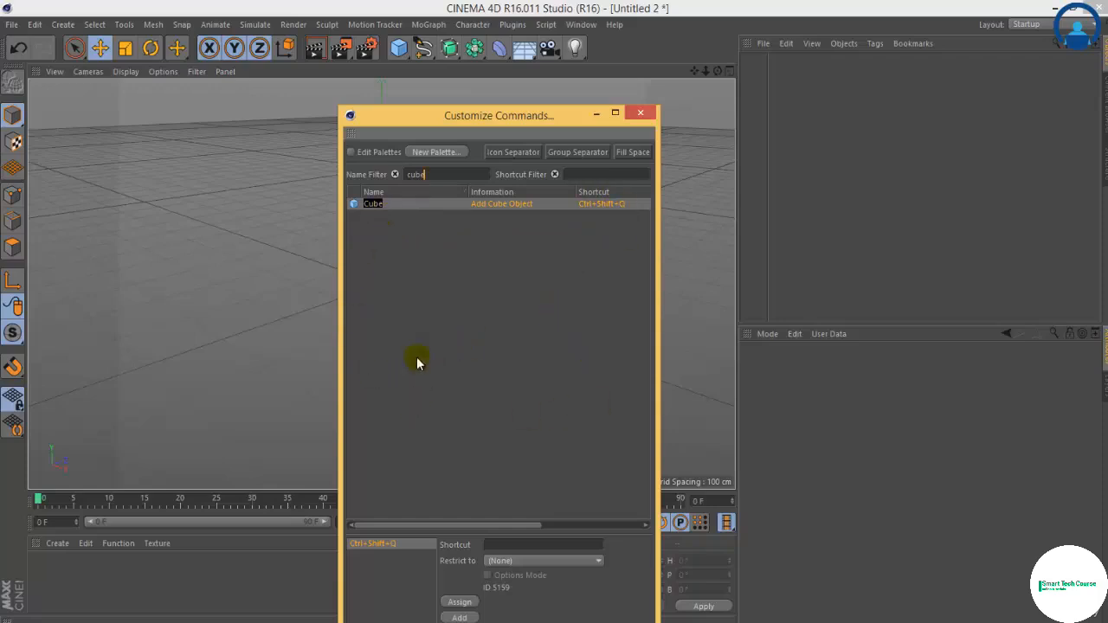
left_click_drag(459, 115, 449, 81)
left_click(450, 599)
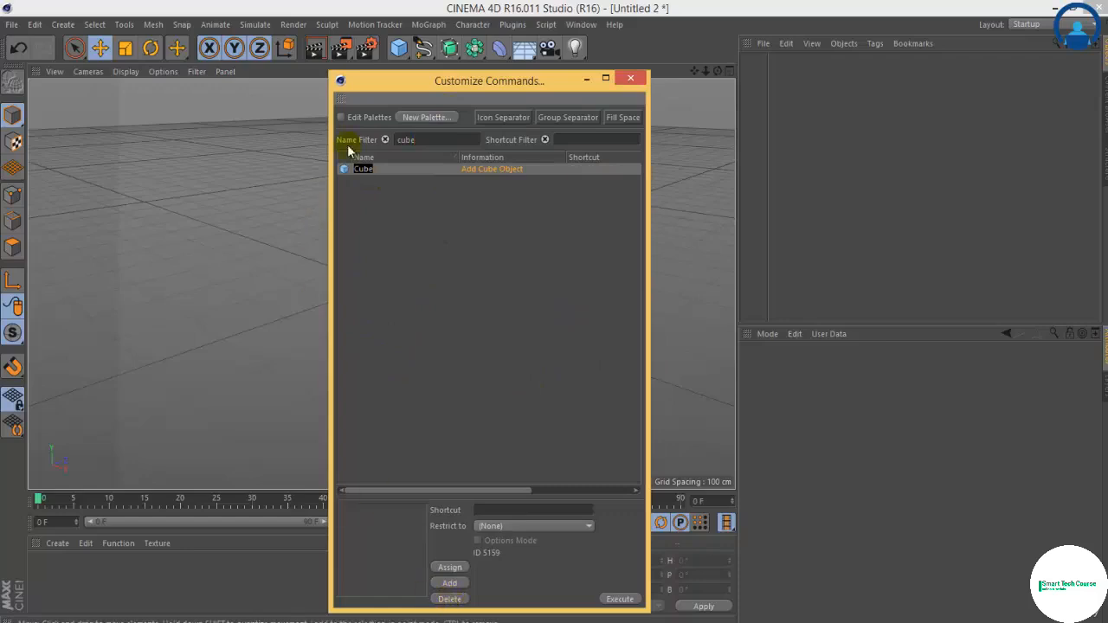
Add the shortcut Ctrl+Shift+Alt+Q to the Cube command after checking by shortcut filter whether it is in use.
left_click(485, 511)
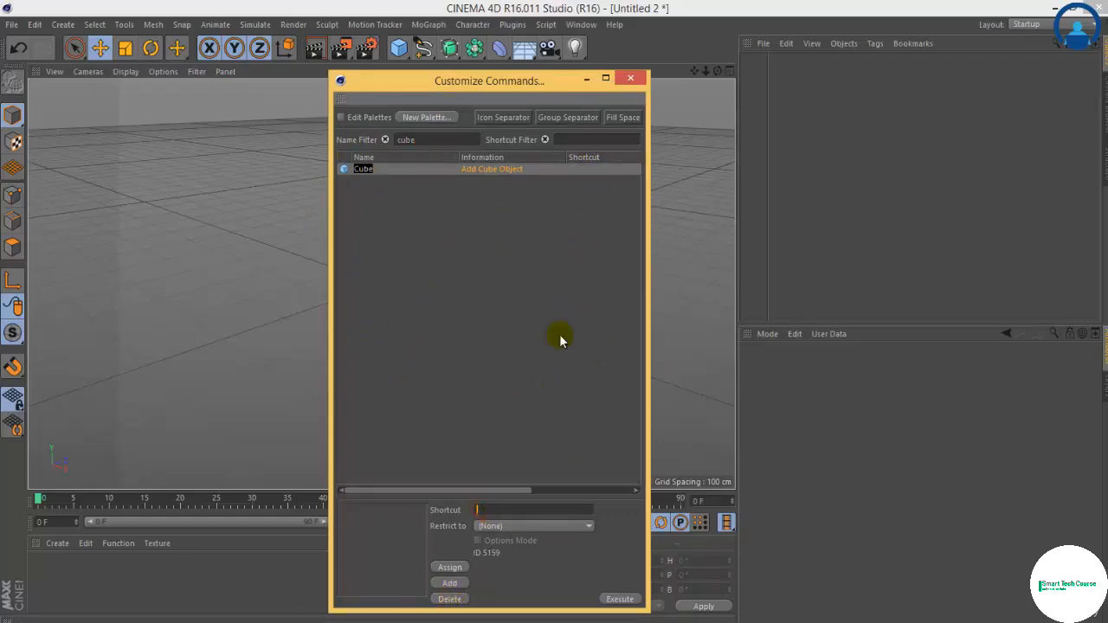
key("ctrl+shift+alt+q")
left_click(565, 137)
key("ctrl+shift+alt+q")
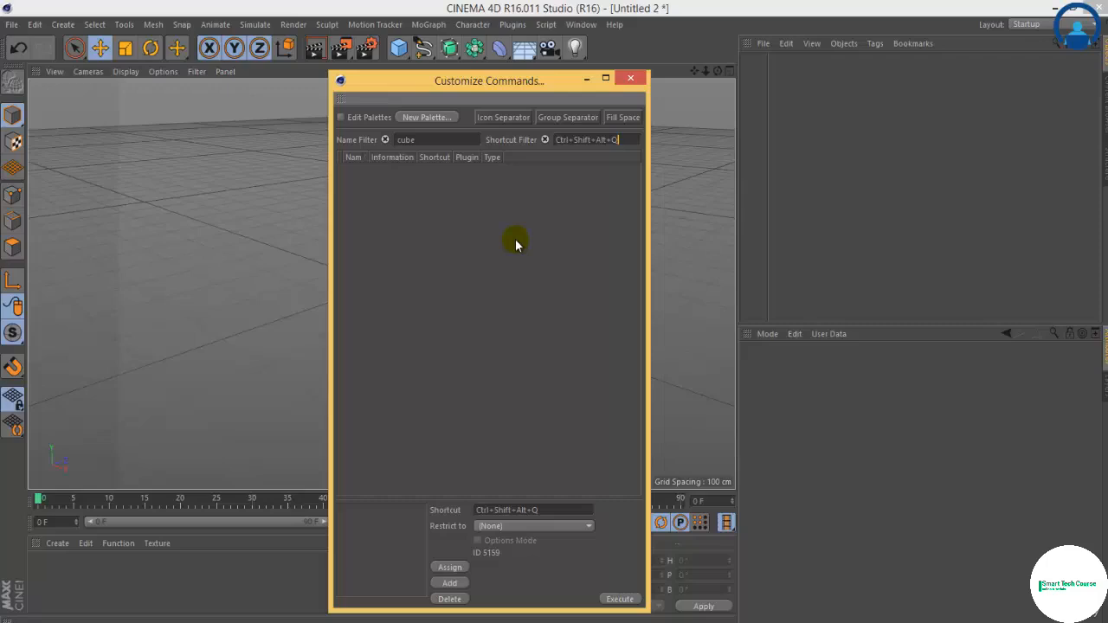
left_click(545, 139)
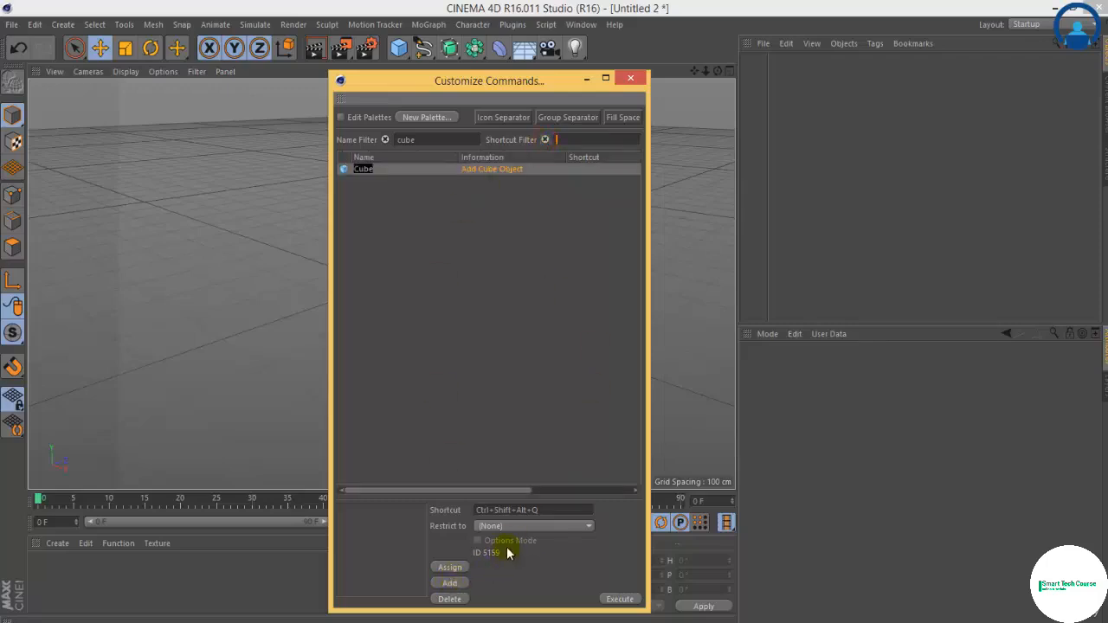
left_click(449, 583)
left_click(451, 583)
Test the Cube command by executing it, close the Customize Commands window and delete the created cube.
left_click(620, 599)
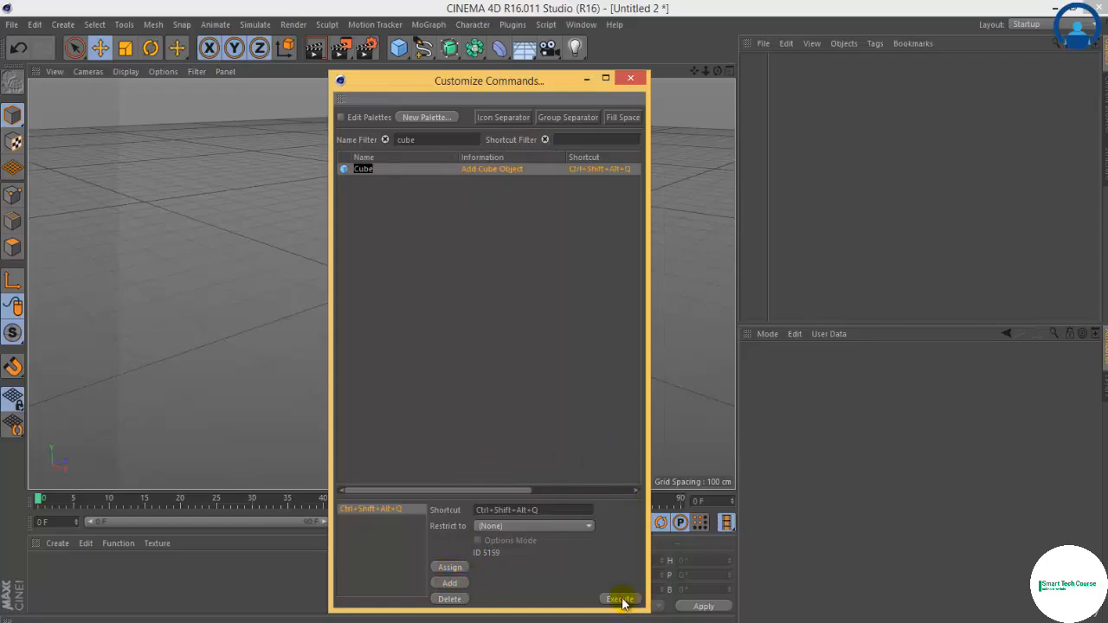
left_click(622, 599)
left_click(635, 81)
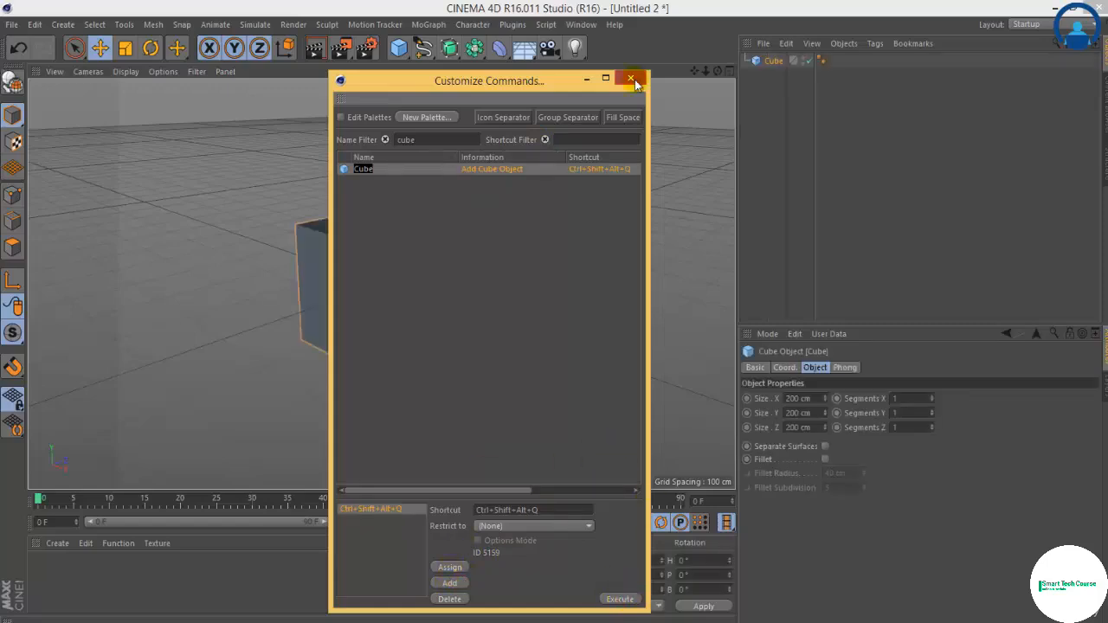
key("Delete")
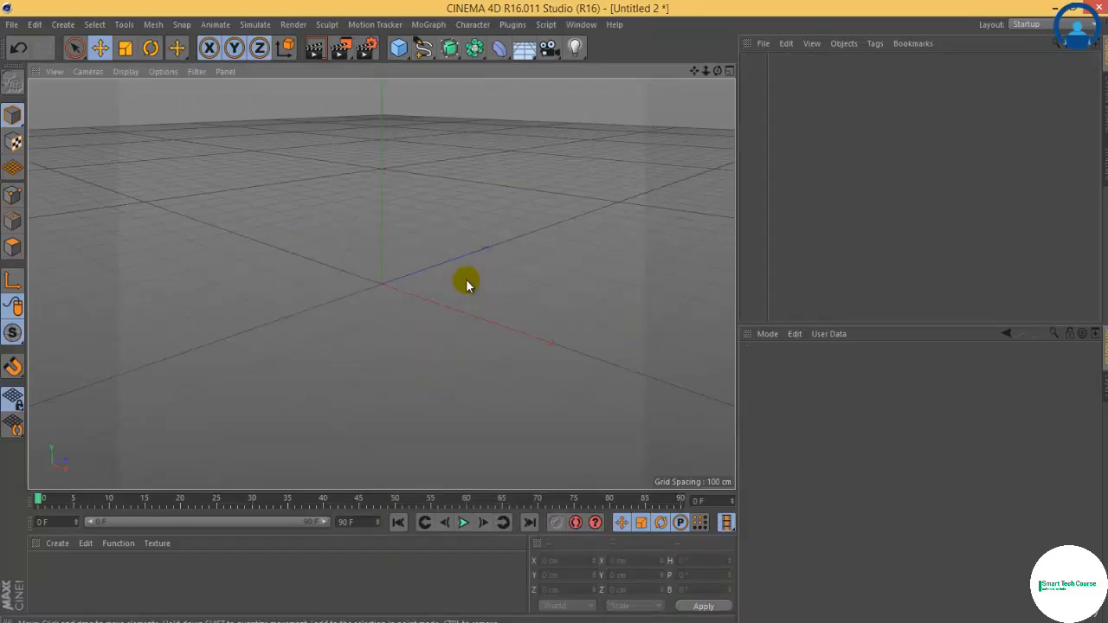
key("shift+c")
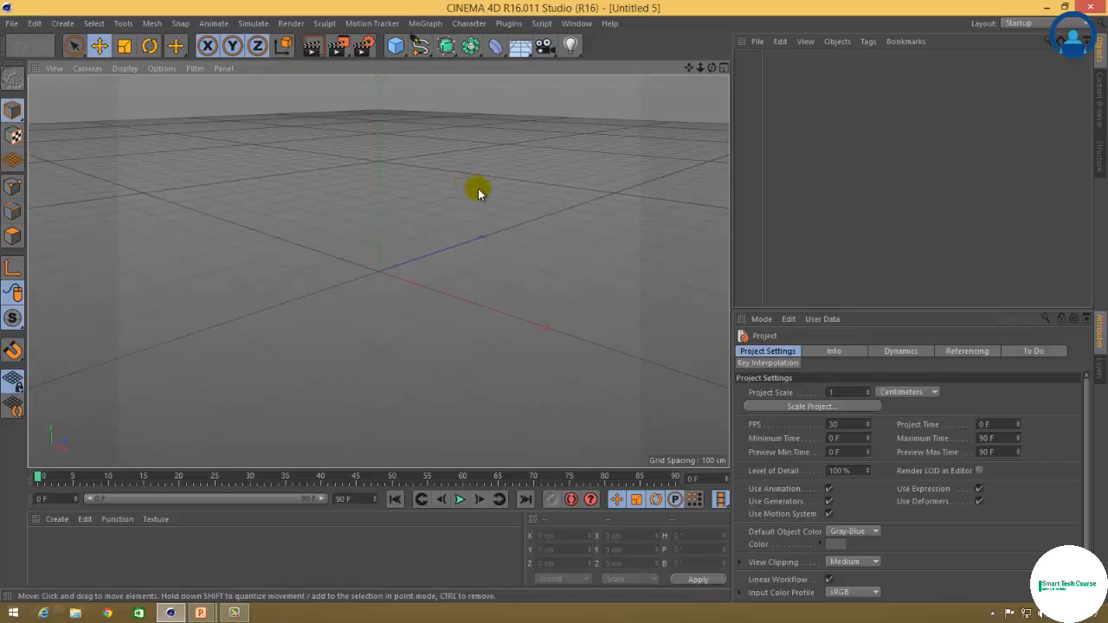
Review the available primitive objects and add a Cube to the empty scene.
left_click(404, 56)
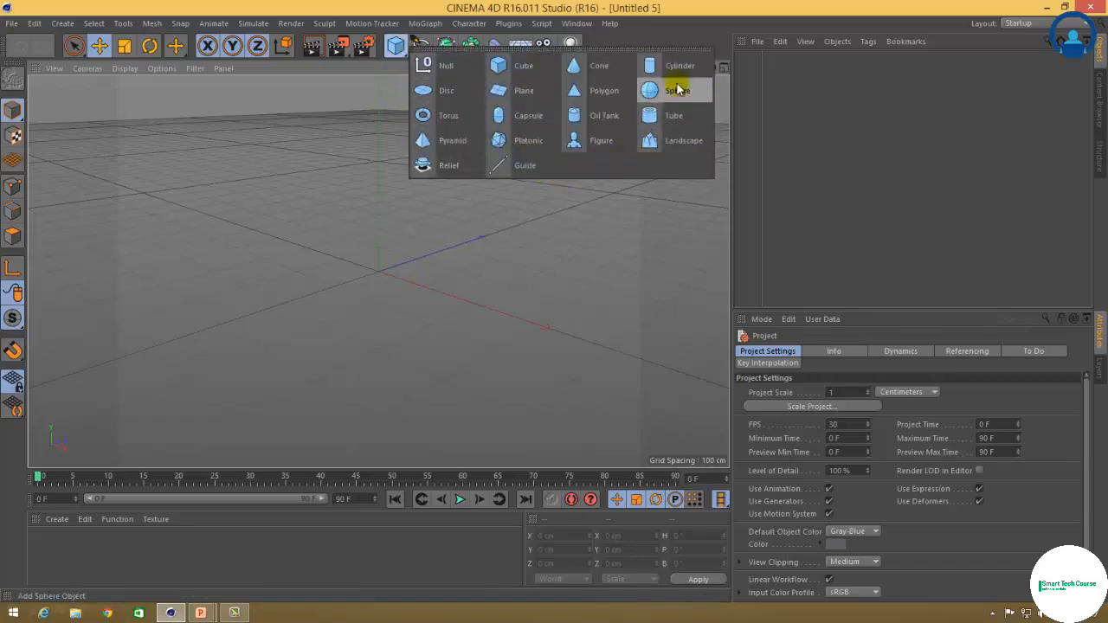
left_click(418, 257)
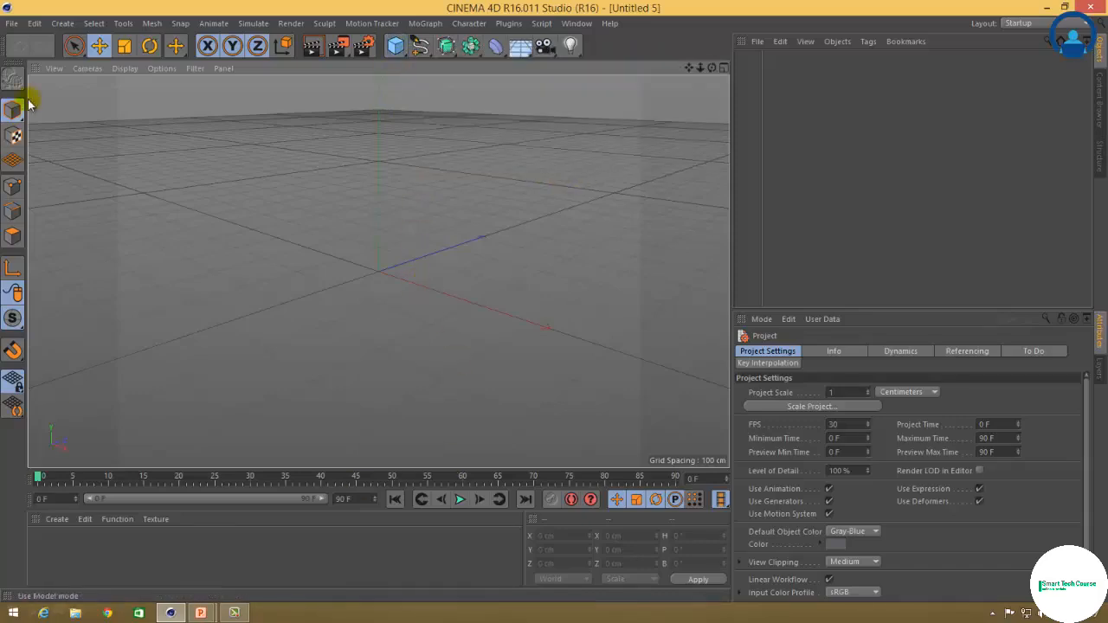
left_click(63, 23)
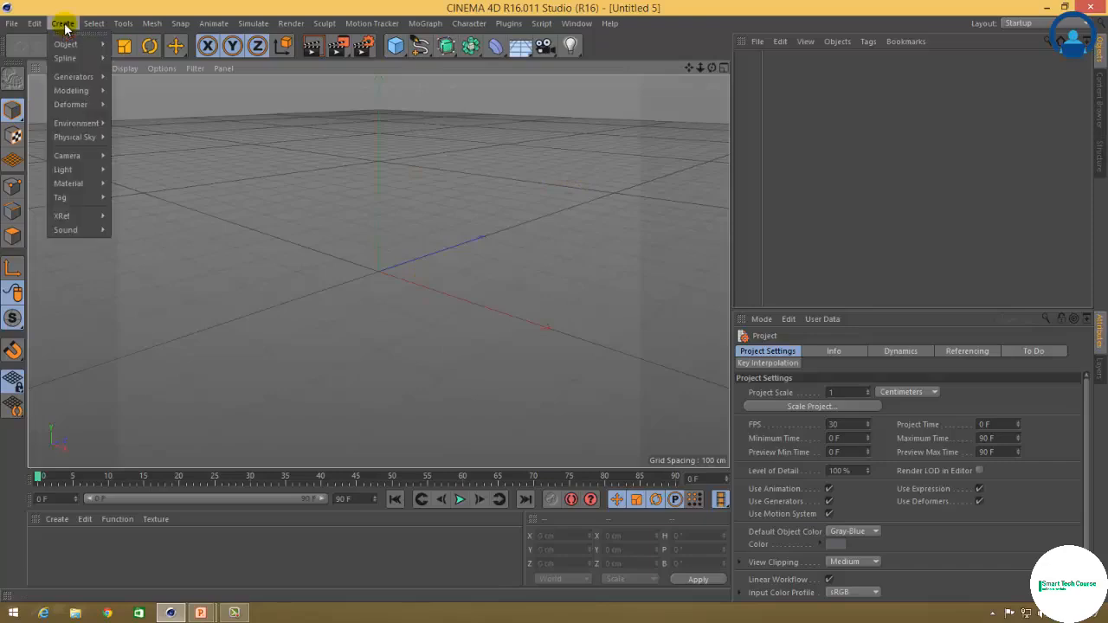
mouse_move(67, 45)
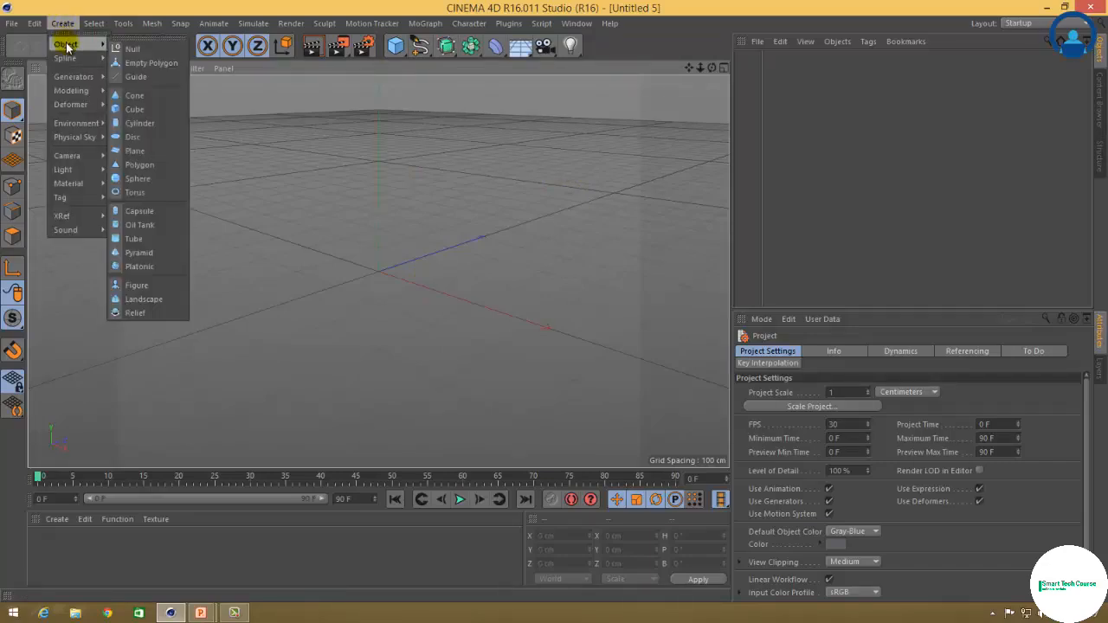
left_click(395, 45)
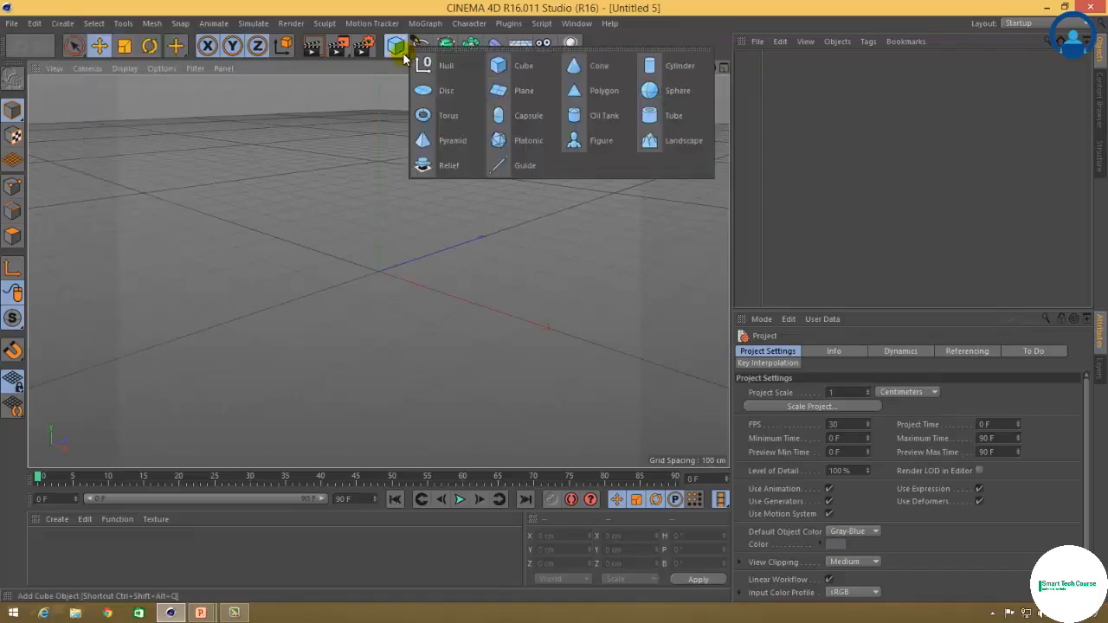
left_click(516, 73)
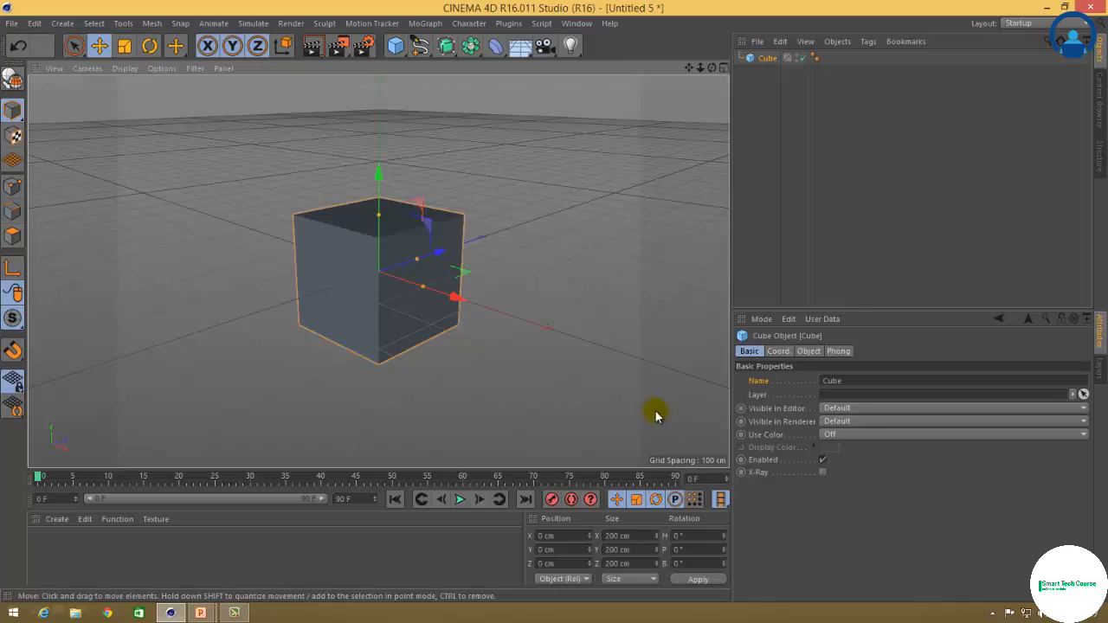
Rename the cube as BOX in its Basic properties.
left_click(748, 354)
double_click(856, 381)
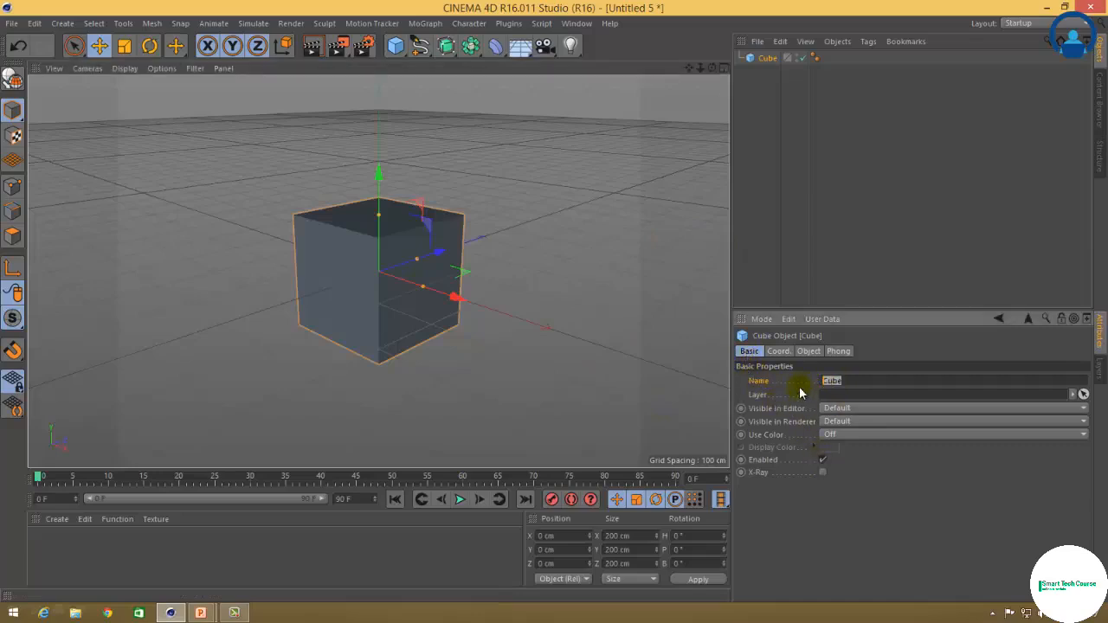
type("EOX")
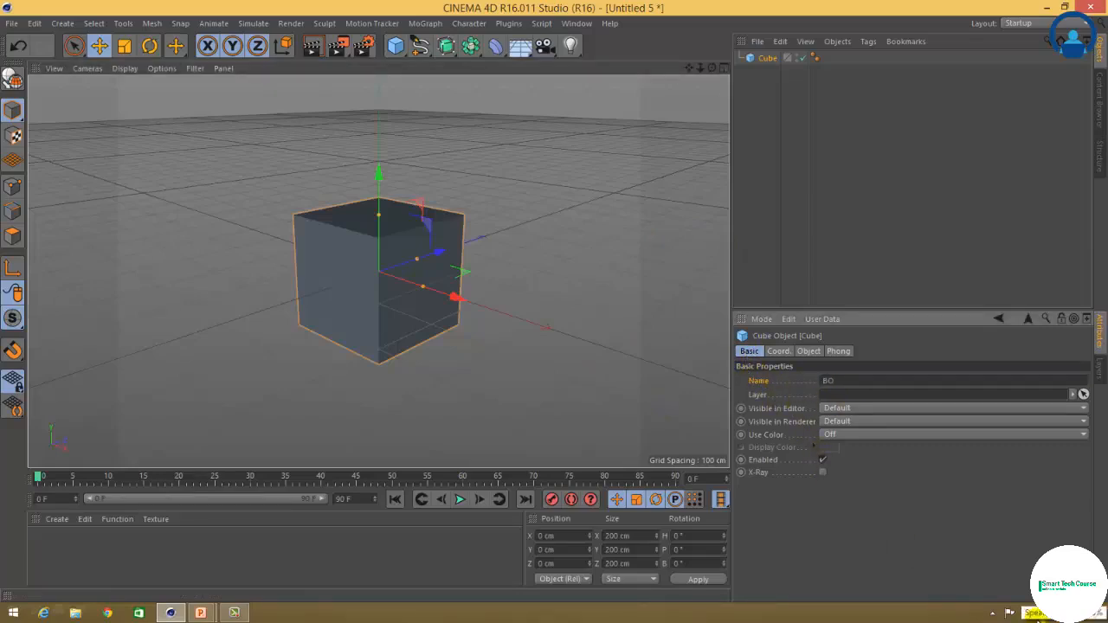
key("Return")
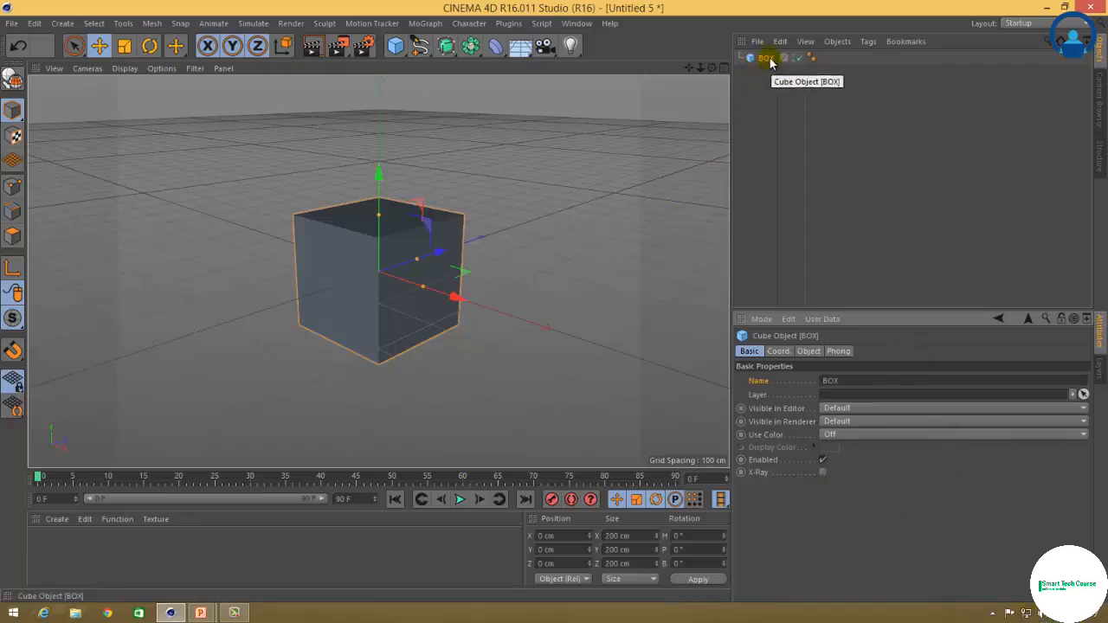
Add the BOX object to a new layer, check it in the layer list and return to the object's attributes.
left_click(1099, 368)
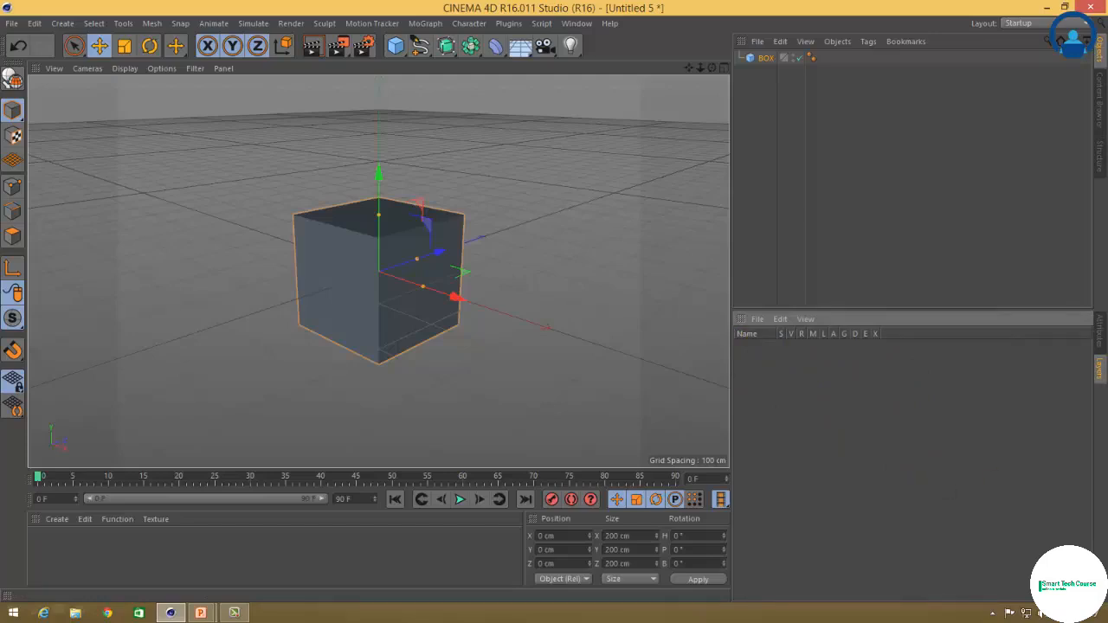
left_click(1100, 336)
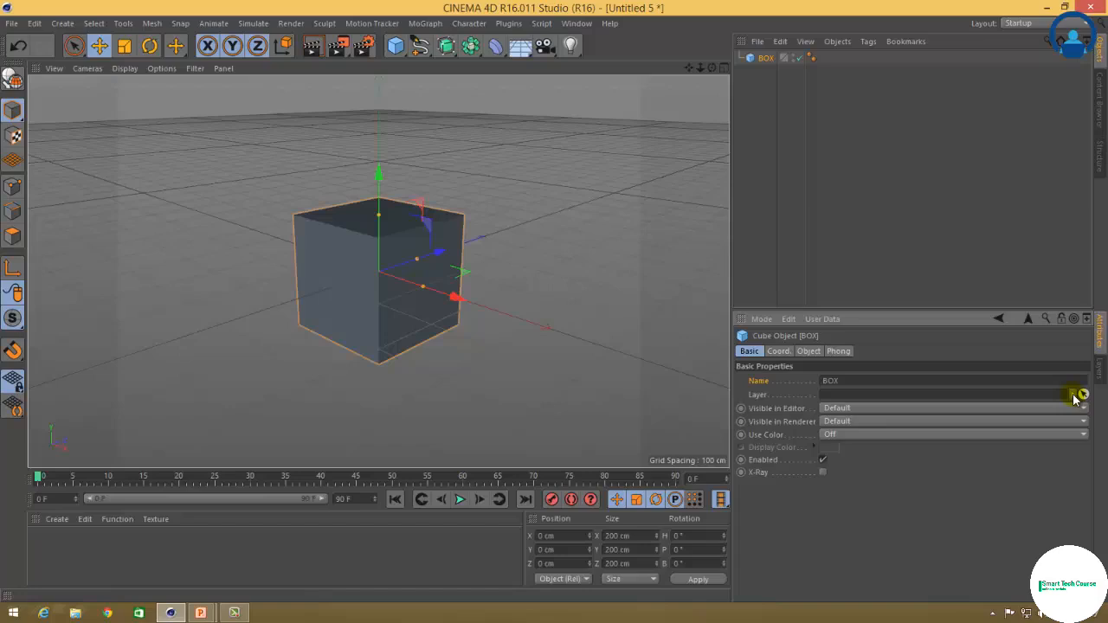
left_click(1077, 396)
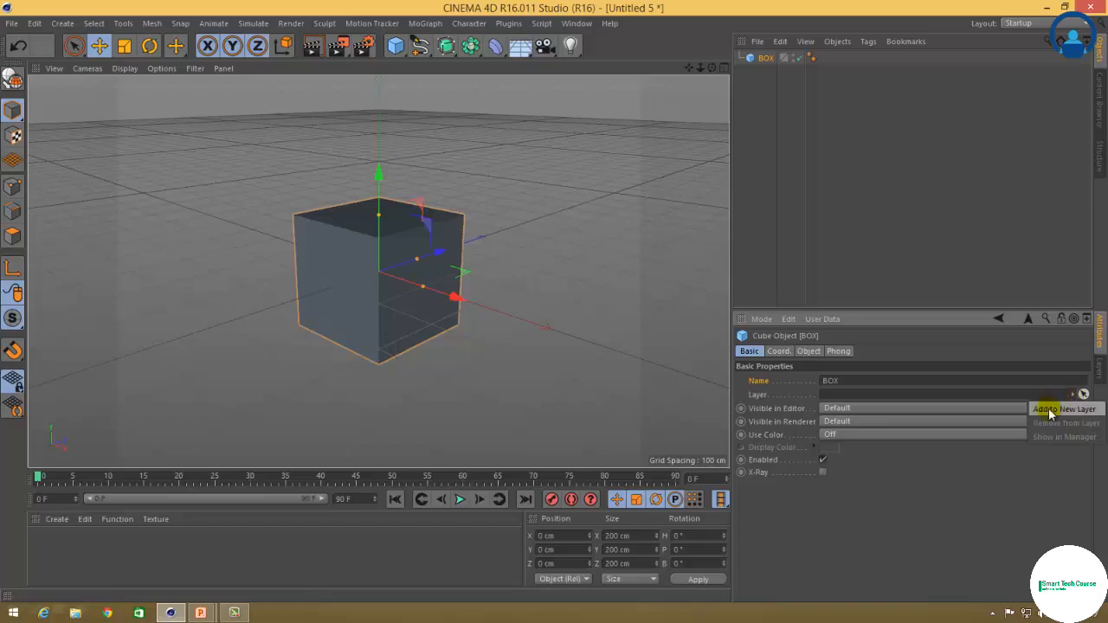
left_click(1050, 410)
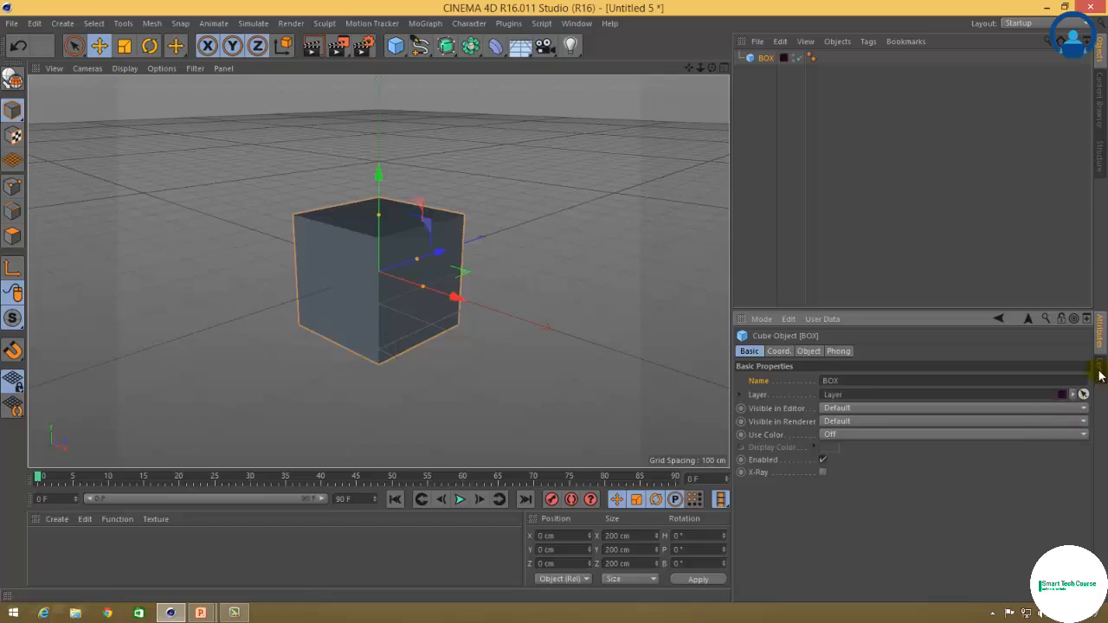
left_click(1100, 372)
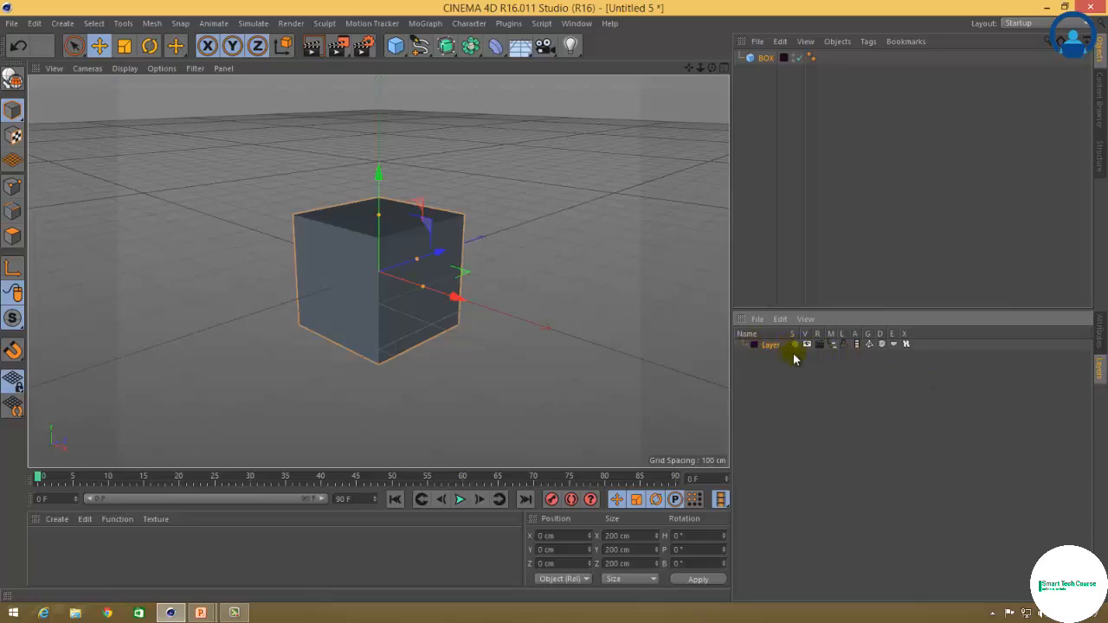
left_click(1102, 342)
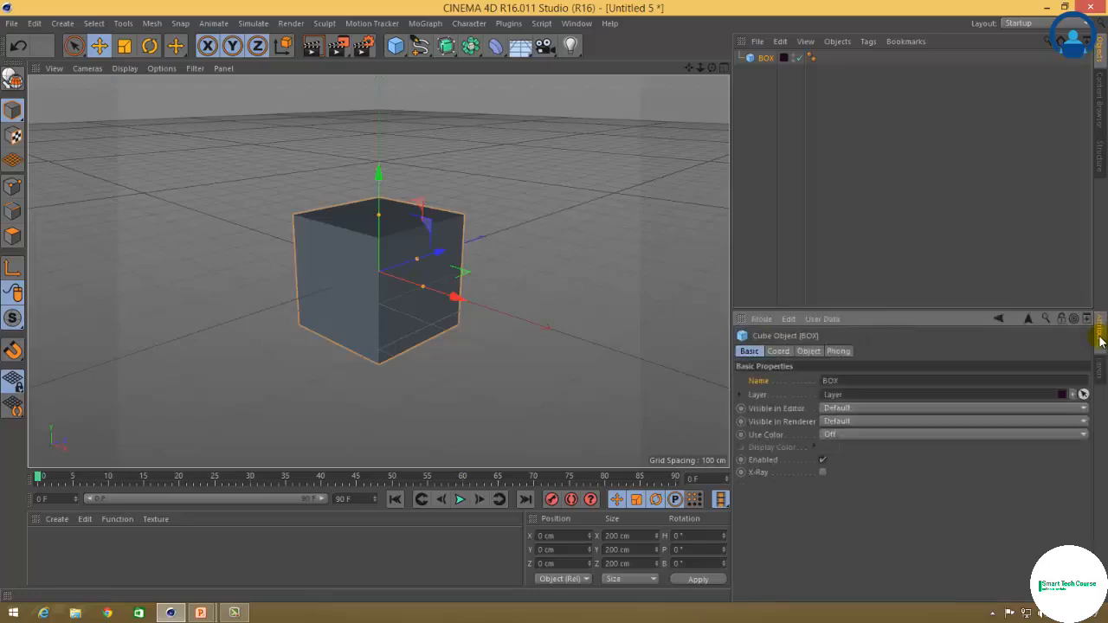
Expand the layer settings of the BOX object and rename its layer to BOX WORK.
left_click(740, 395)
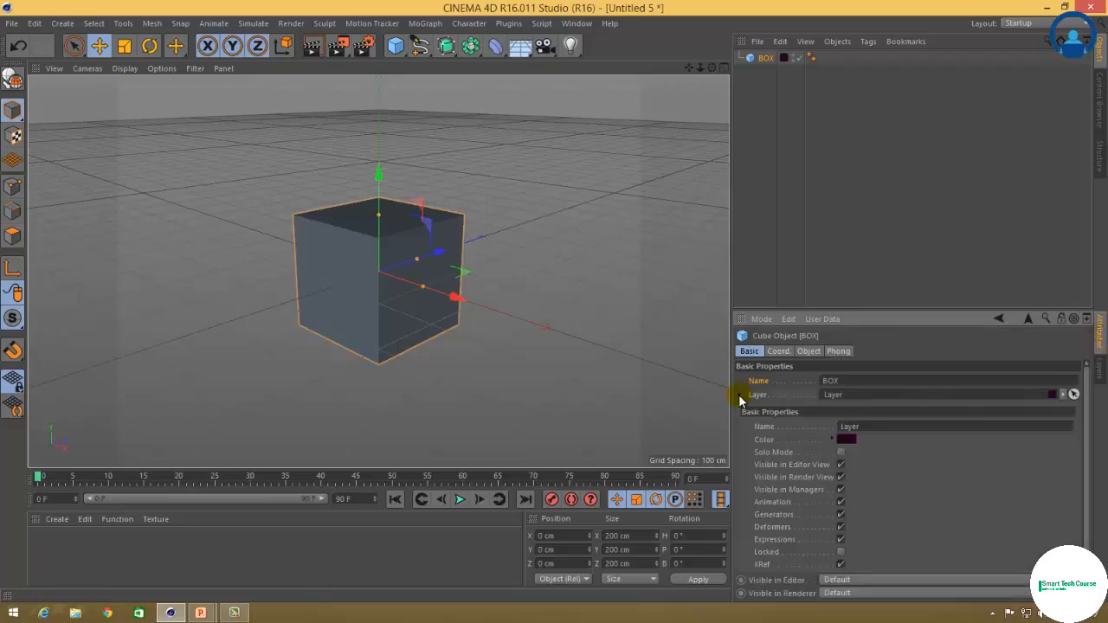
double_click(862, 427)
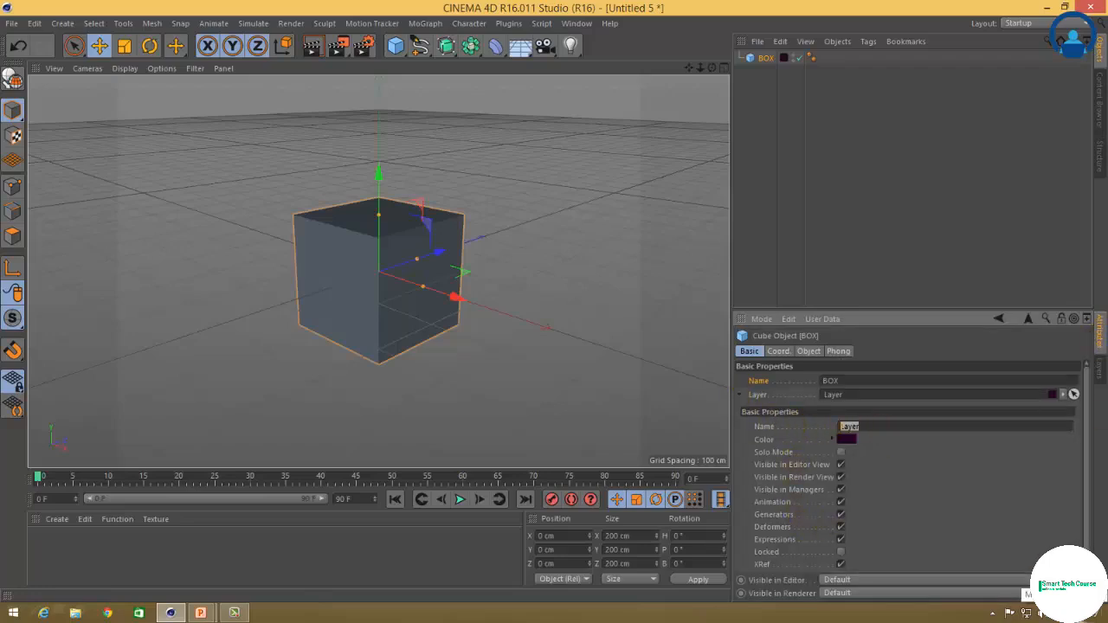
type("BOX WORK")
Set the BOX WORK layer's color to yellow, check it in the layer list and return to the object's attributes.
left_click(847, 441)
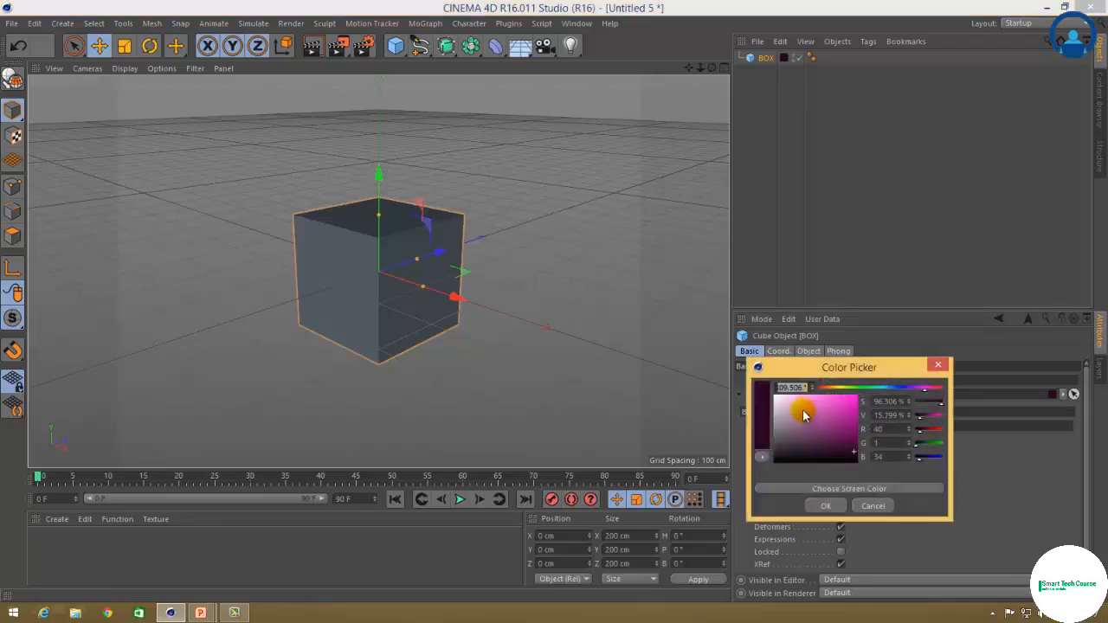
left_click(812, 398)
left_click(853, 392)
left_click_drag(853, 391, 834, 389)
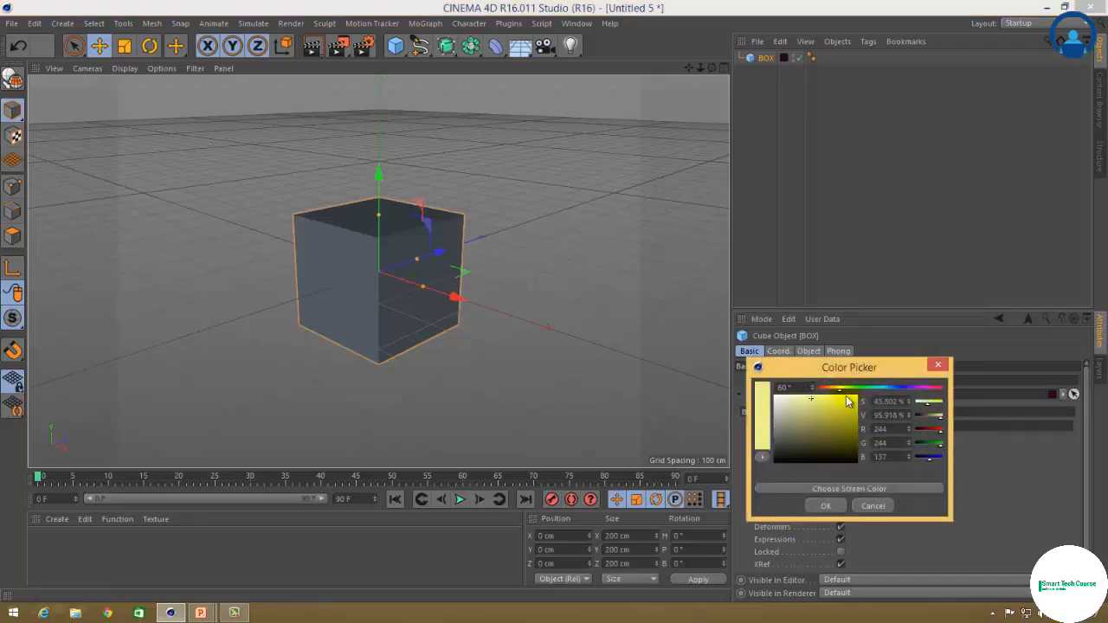
left_click(825, 506)
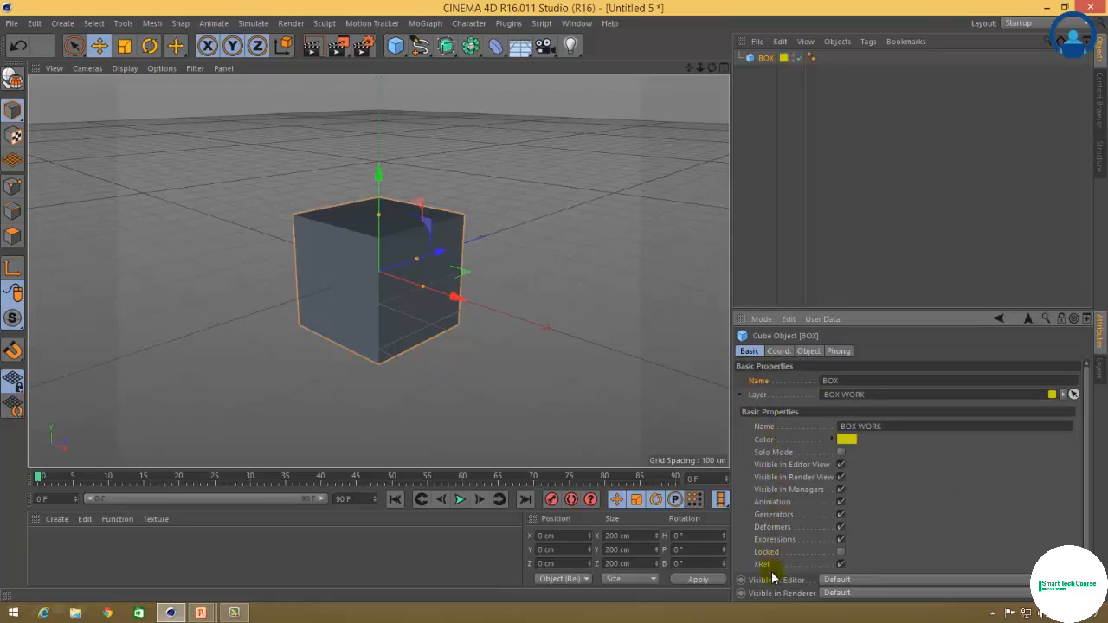
left_click(739, 395)
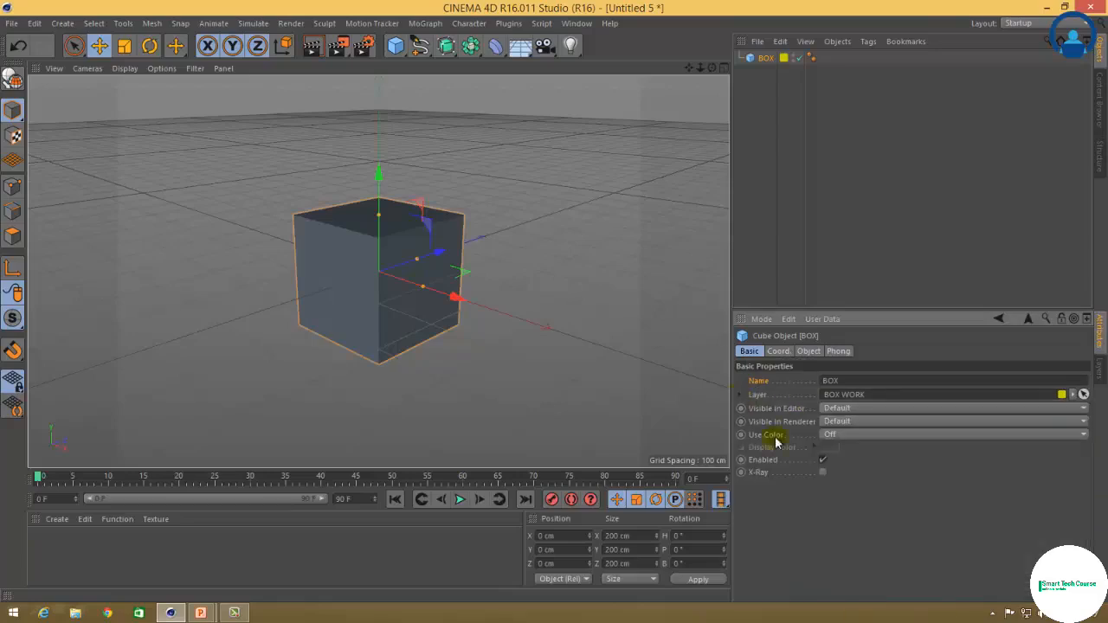
left_click(1101, 387)
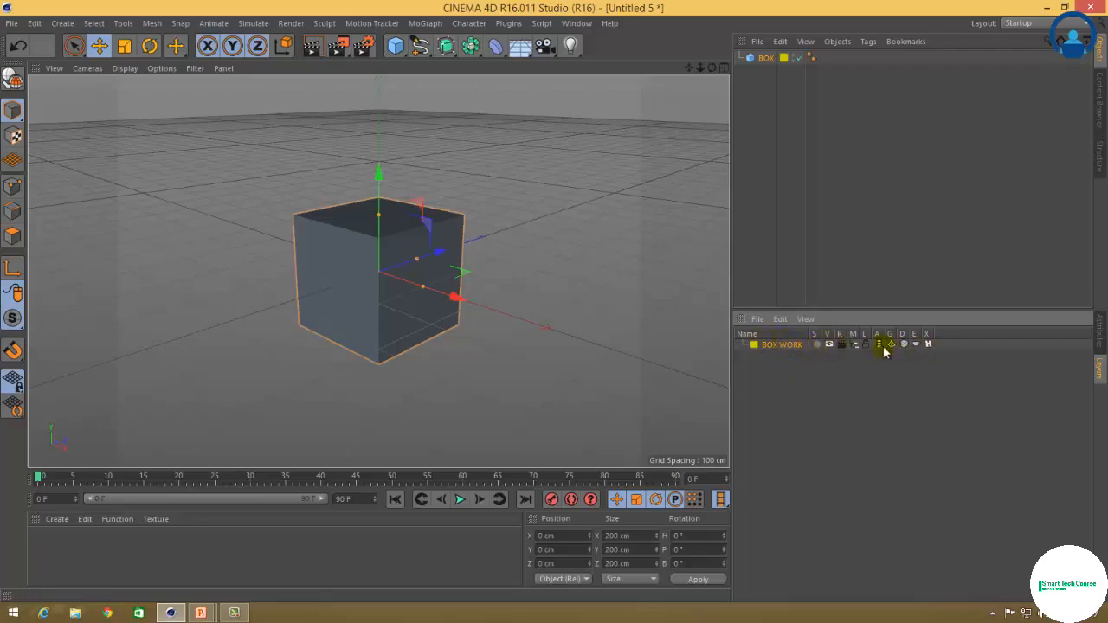
left_click(1101, 338)
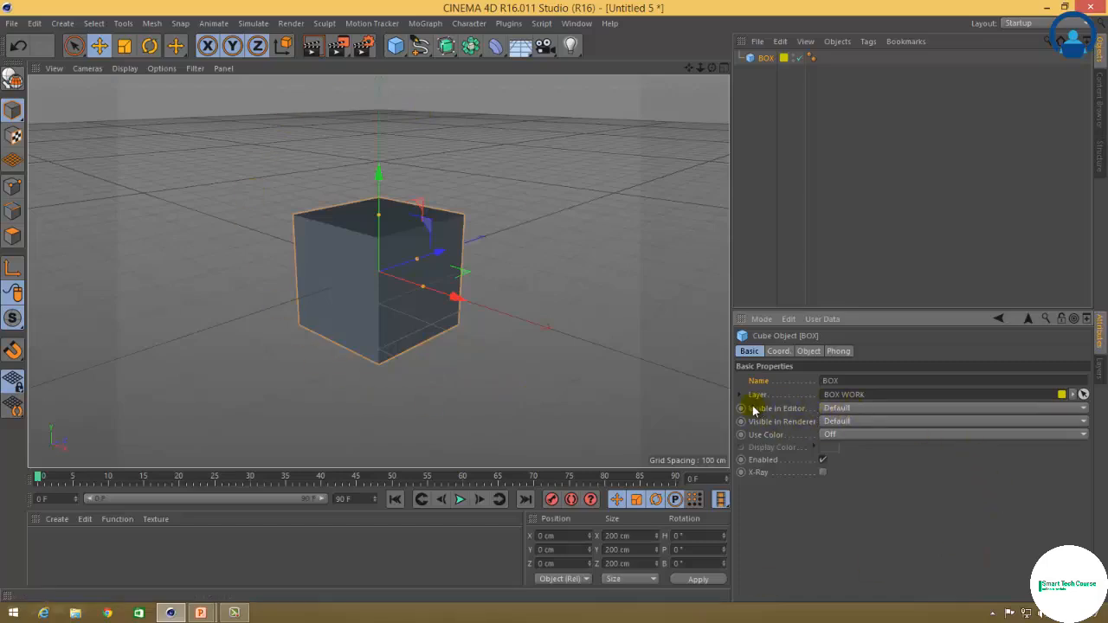
Set the BOX object's Visible in Editor to Off and test it by rendering the view.
left_click(835, 410)
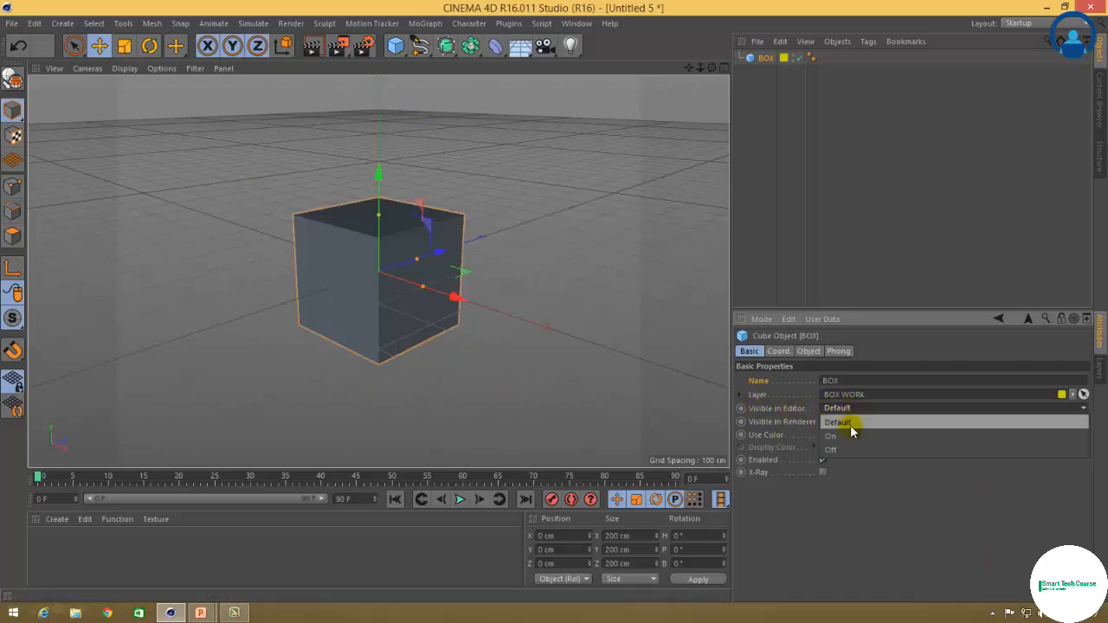
left_click(852, 451)
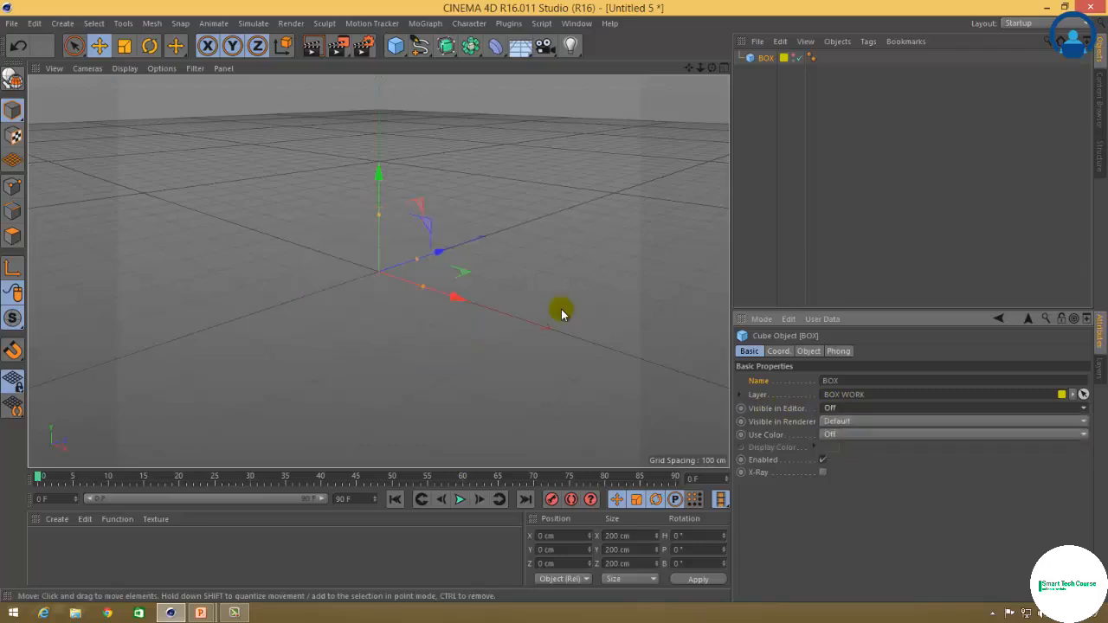
left_click(314, 48)
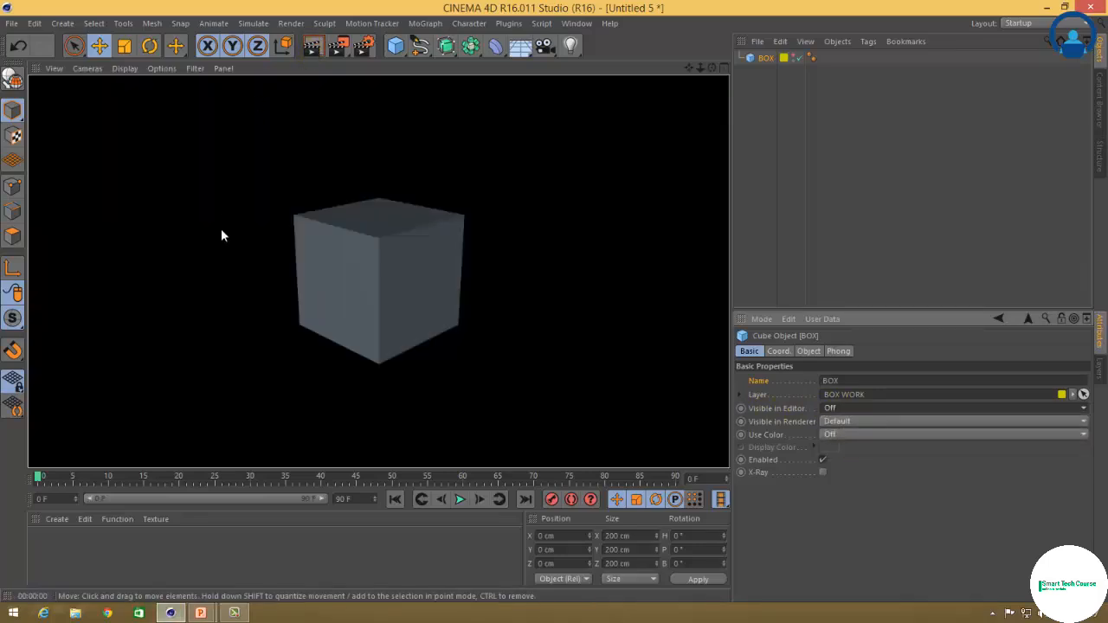
left_click(645, 153)
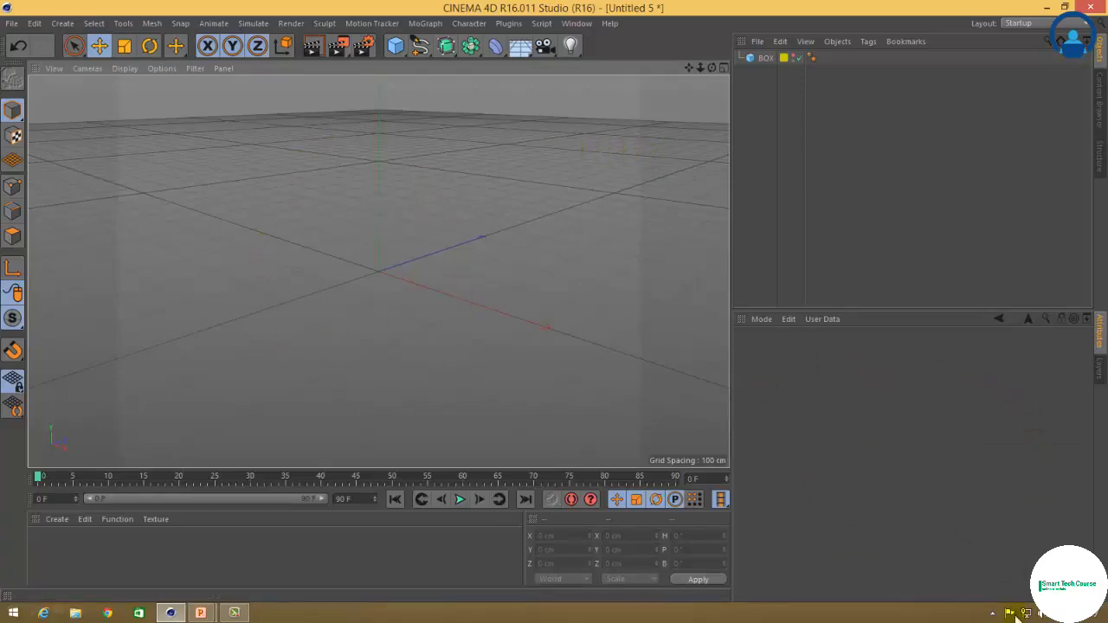
Reselect the BOX object and set its Visible in Editor to On.
left_click(768, 59)
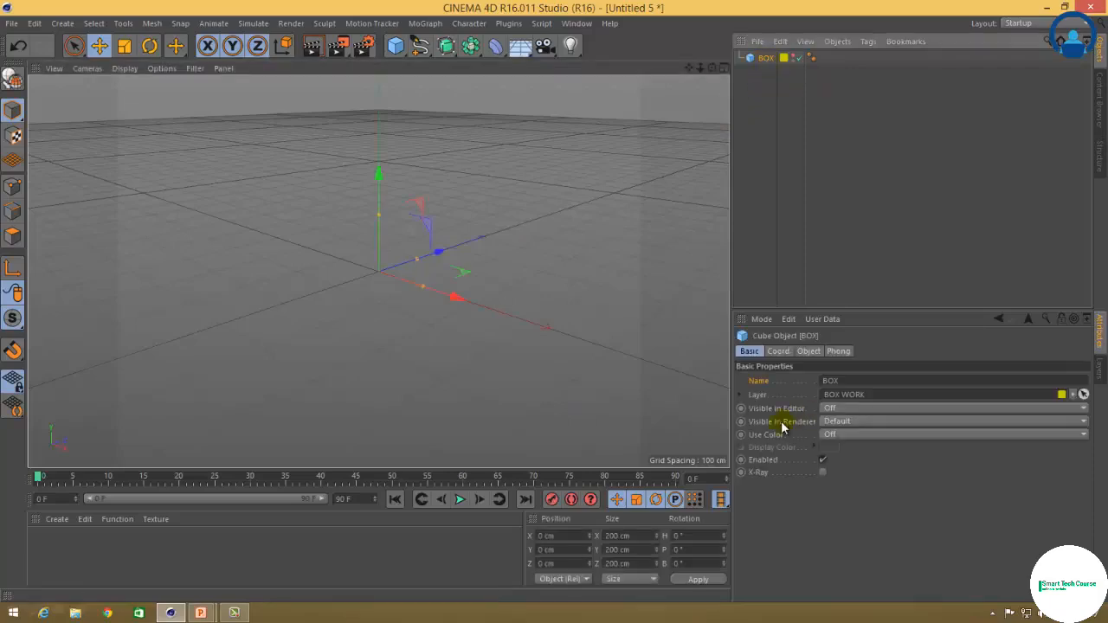
left_click(855, 412)
left_click(853, 433)
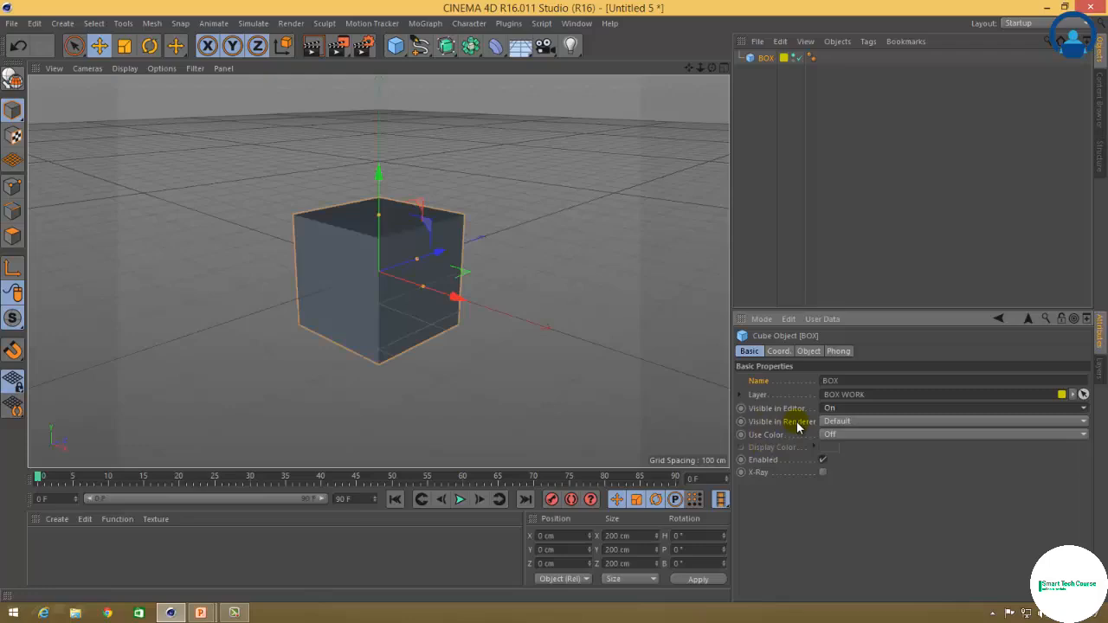
Set the BOX object's Visible in Renderer to Off and test it by rendering the view.
left_click(857, 423)
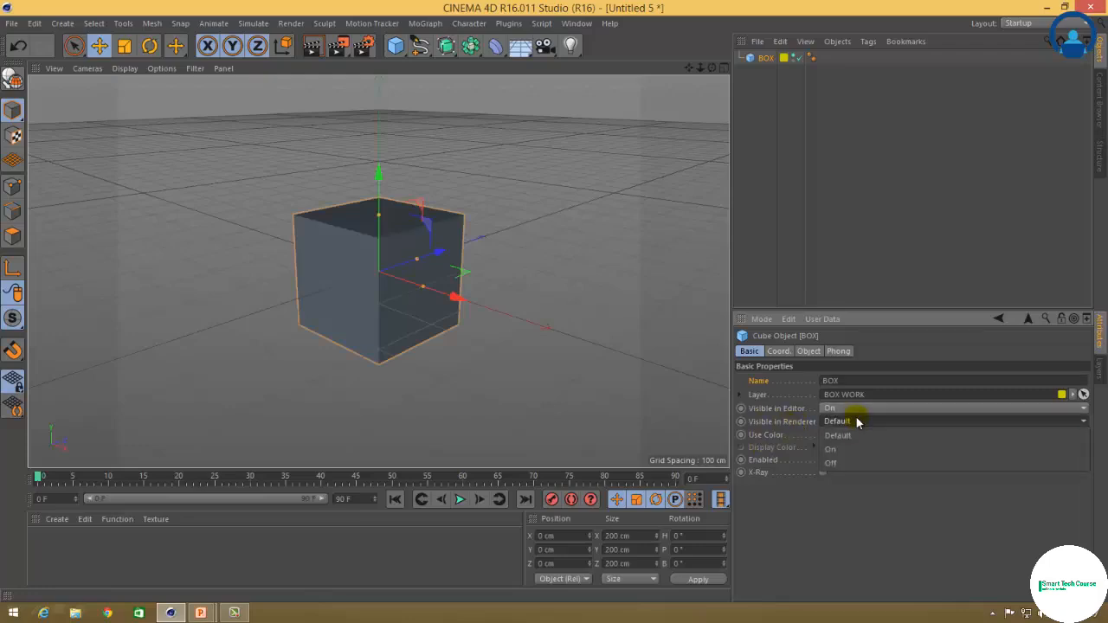
left_click(839, 463)
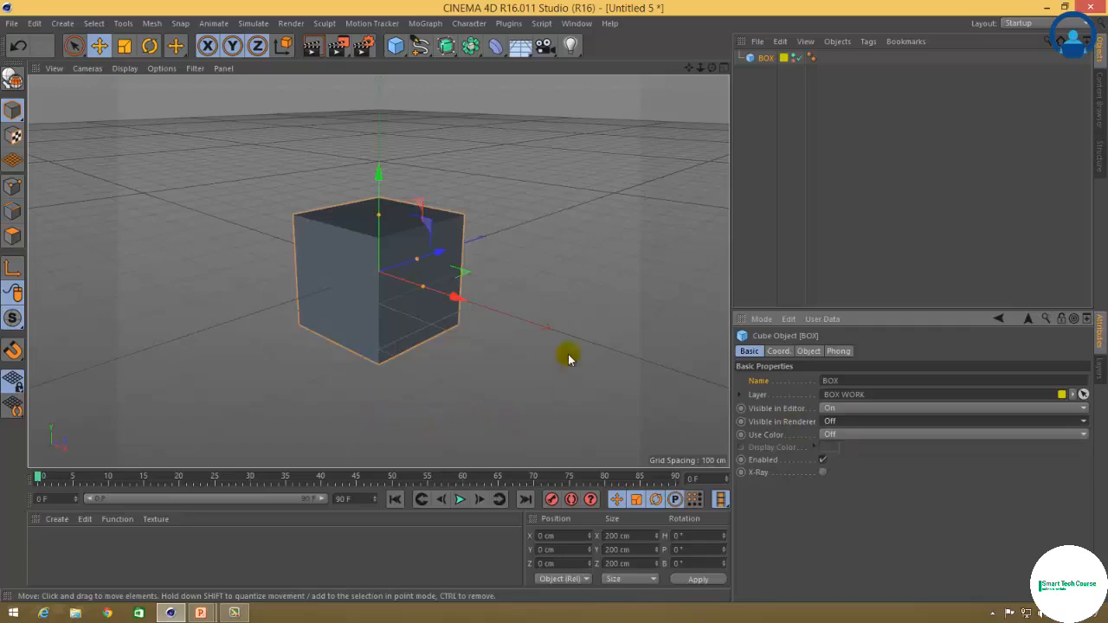
left_click(313, 52)
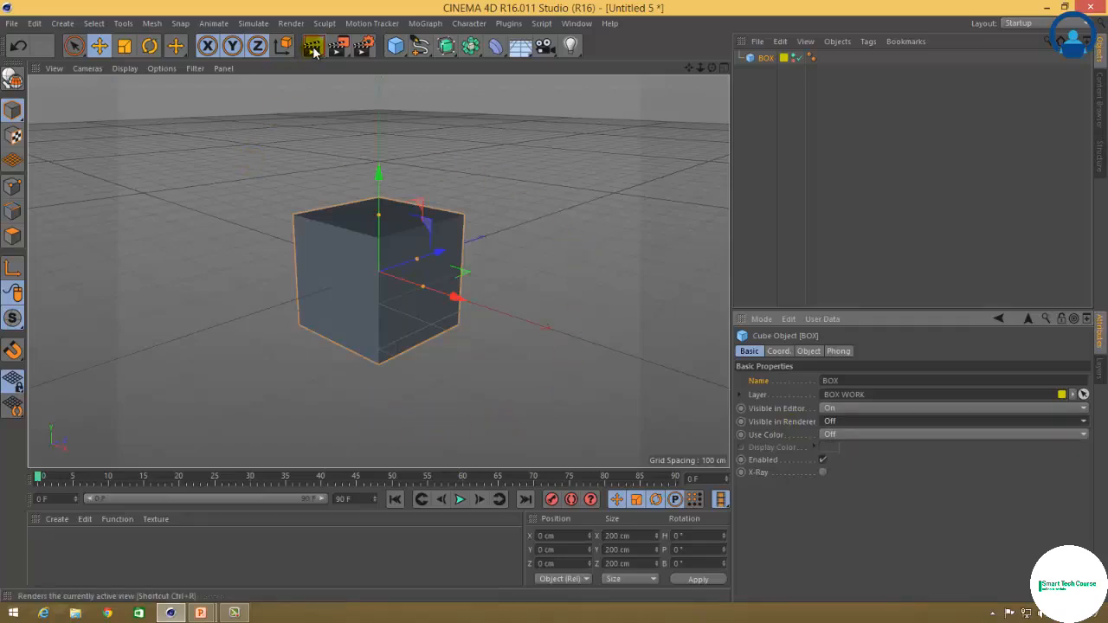
left_click(519, 161)
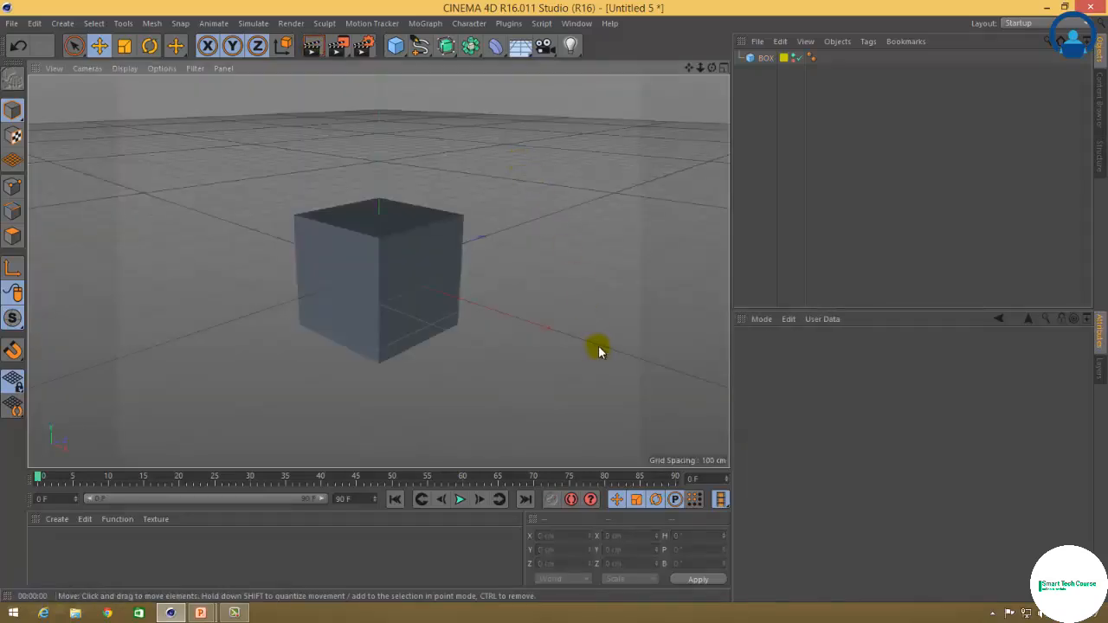
Reselect the BOX object and set its Visible in Renderer to On.
left_click(410, 272)
left_click(839, 421)
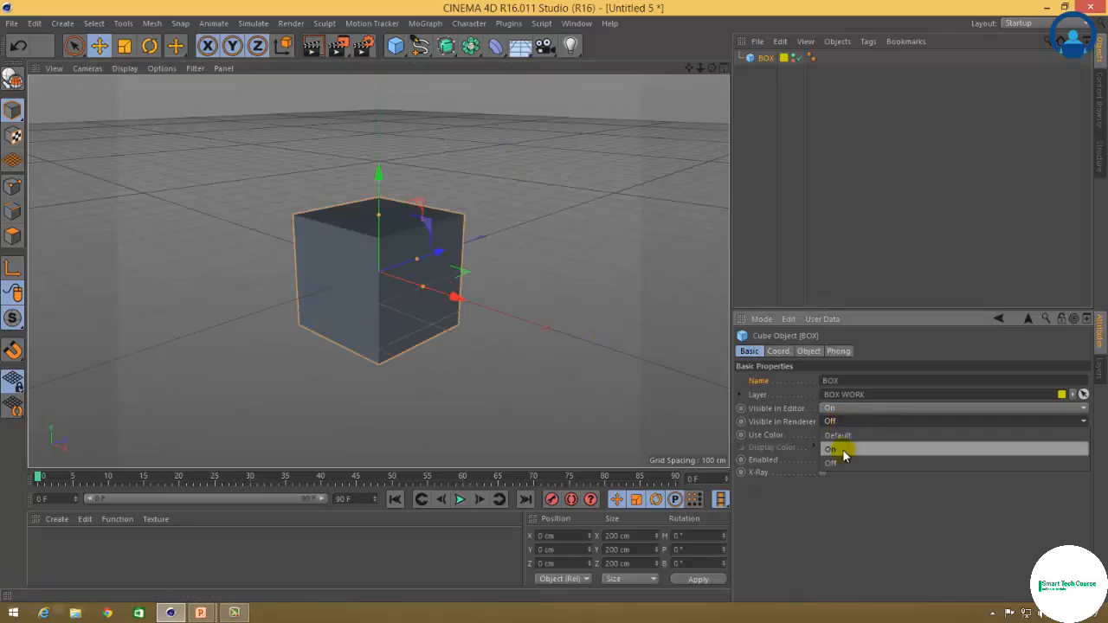
left_click(831, 450)
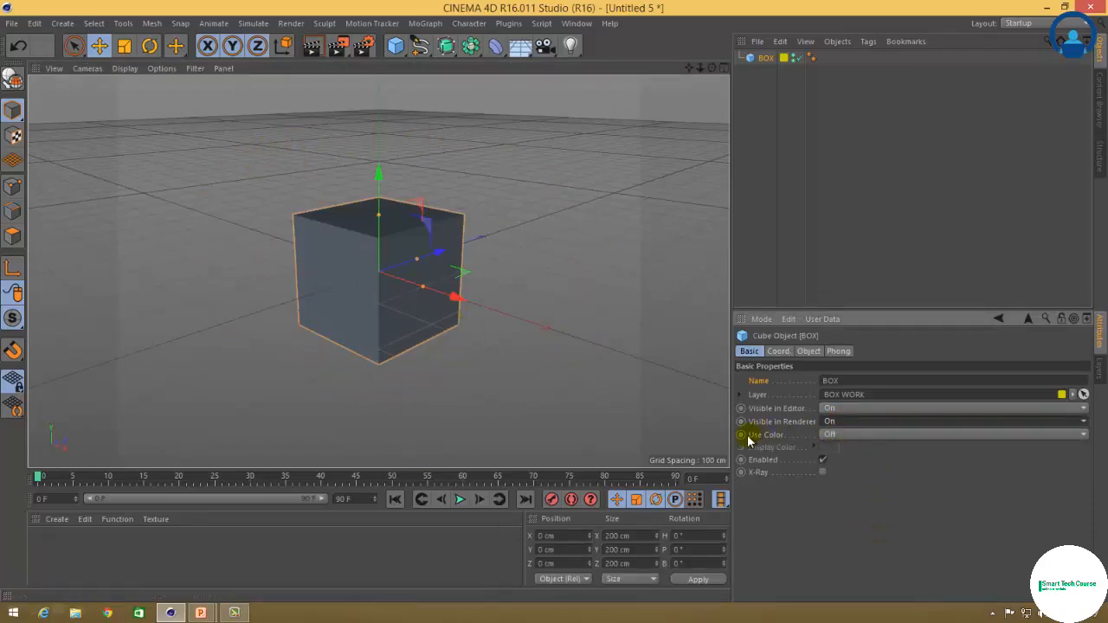
Set the BOX object's Use Color to On with a dark red display color and render the view to test it.
left_click(837, 434)
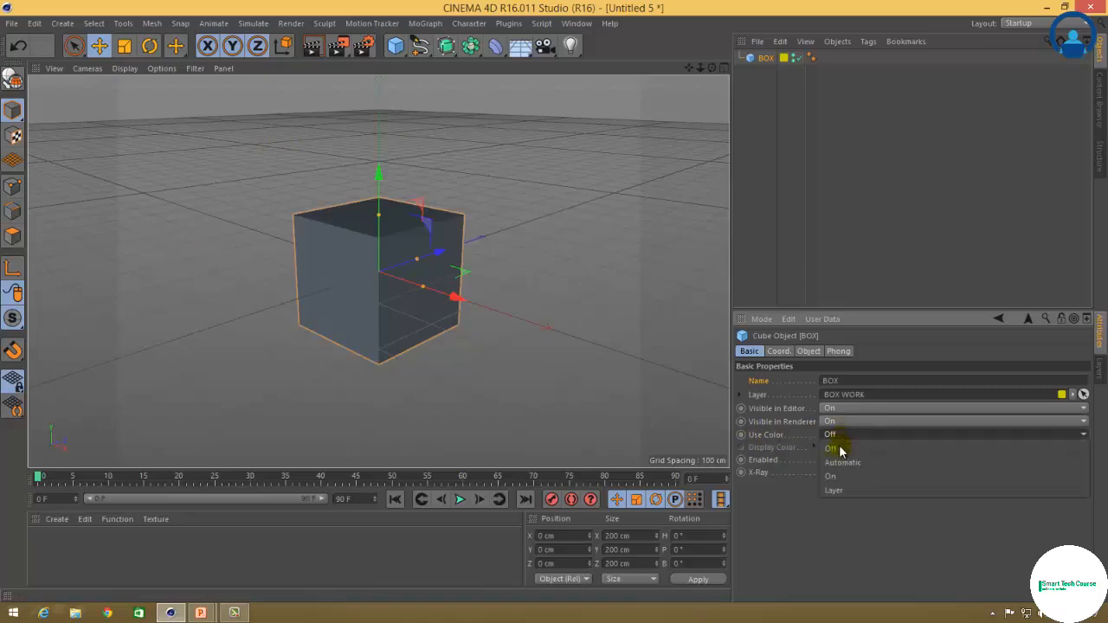
left_click(834, 476)
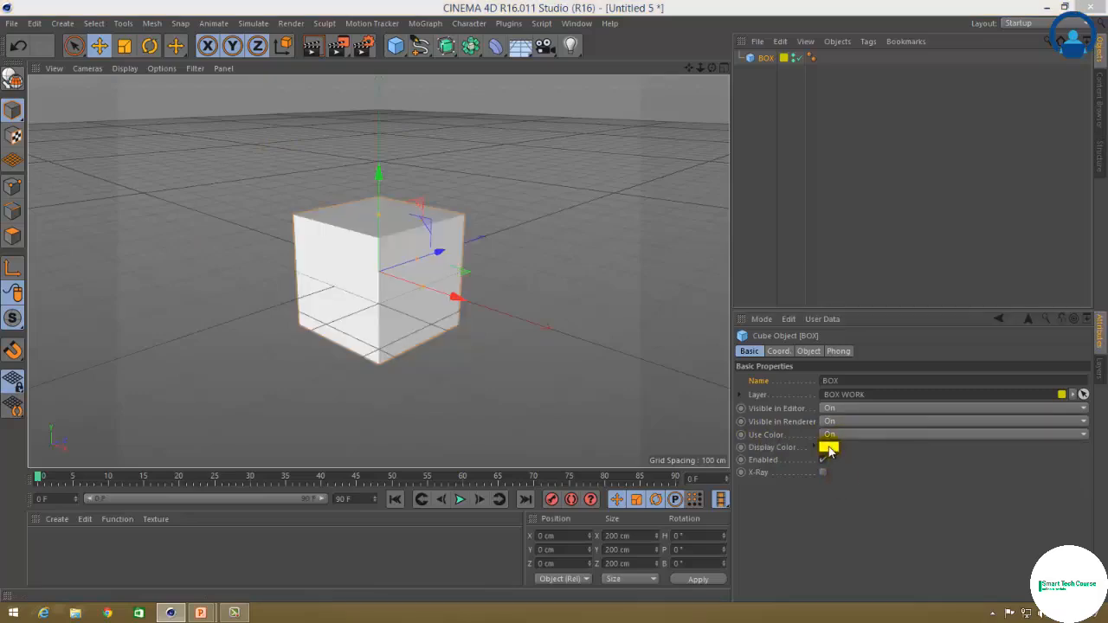
left_click(830, 447)
left_click(831, 414)
left_click(832, 431)
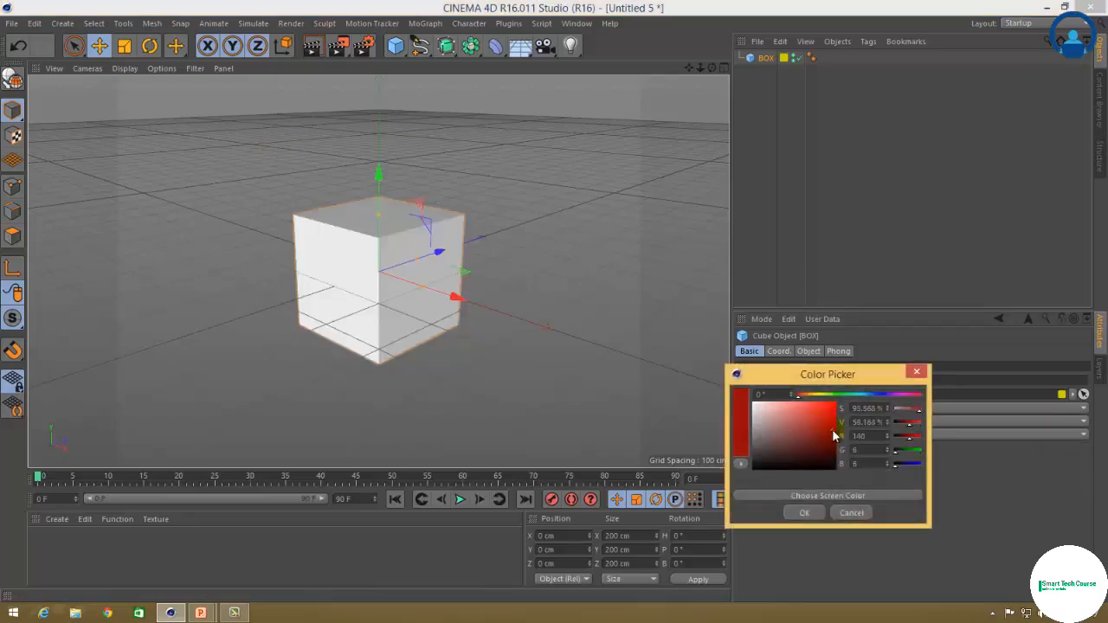
left_click(810, 513)
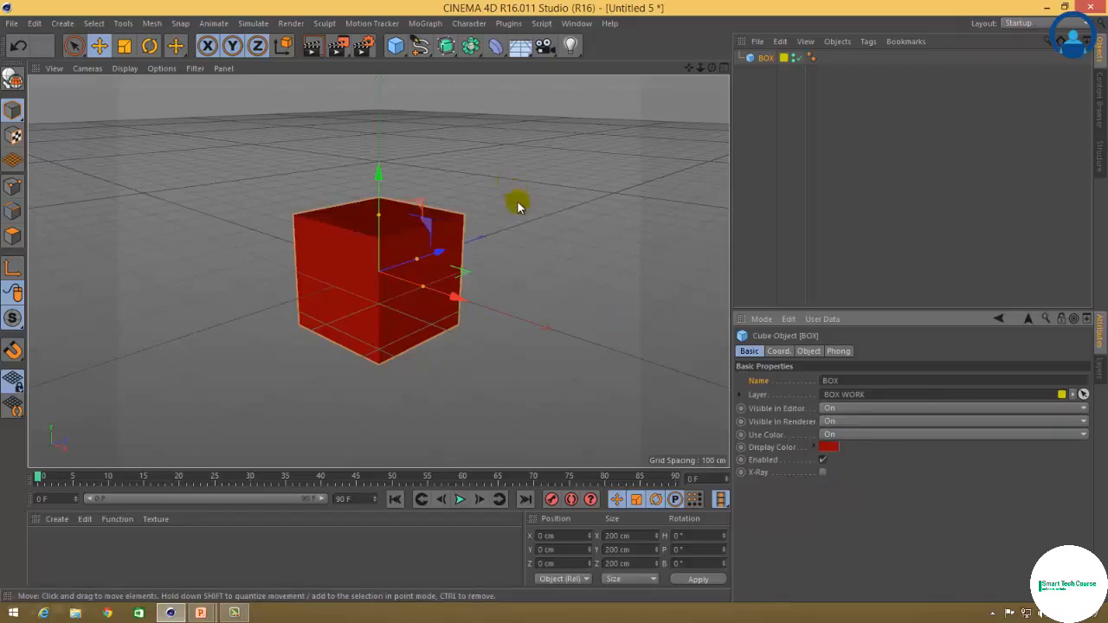
left_click(312, 45)
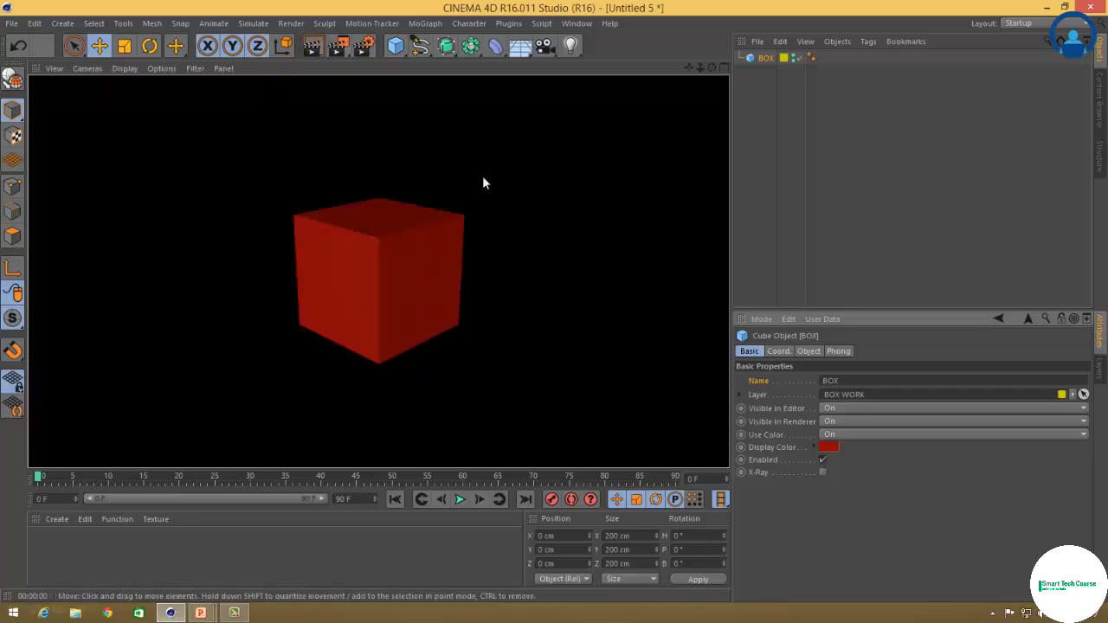
left_click(533, 162)
Set the BOX object's Use Color back to Off and toggle its Enabled option off and on again.
left_click(307, 288)
left_click(848, 437)
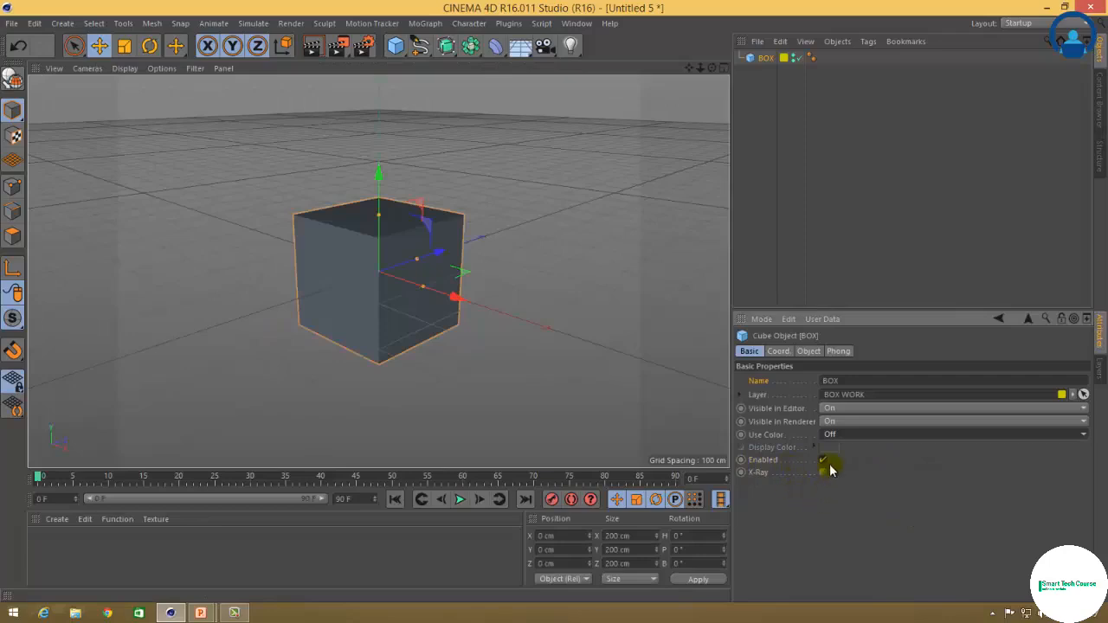
left_click(822, 461)
left_click(823, 460)
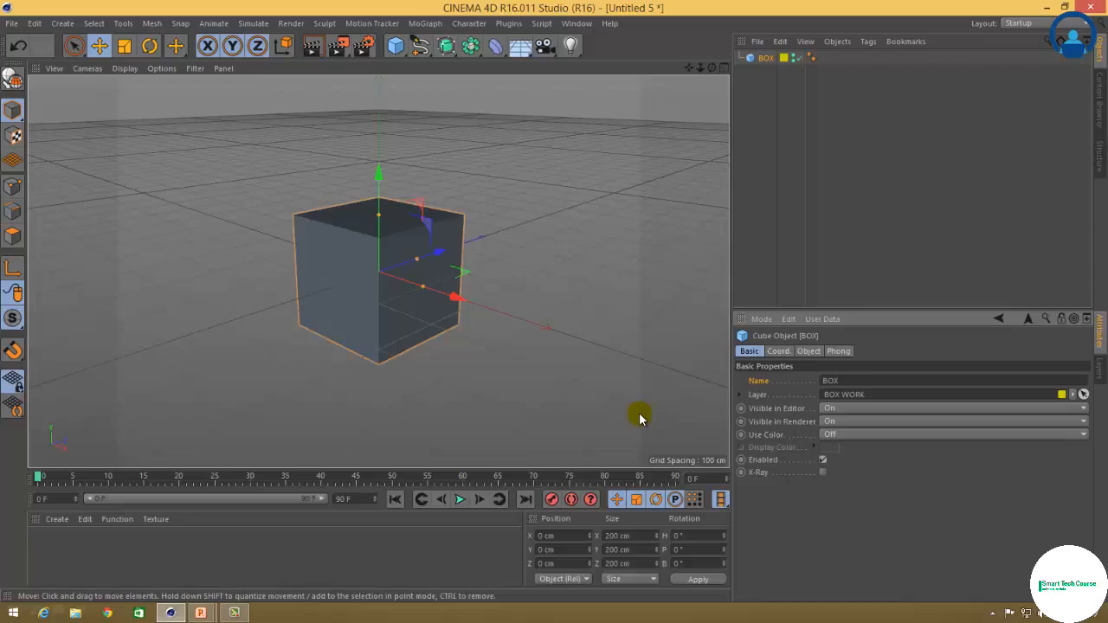
Add a Sphere inside the box, move it about 264 cm along X and undo the move.
left_click(398, 48)
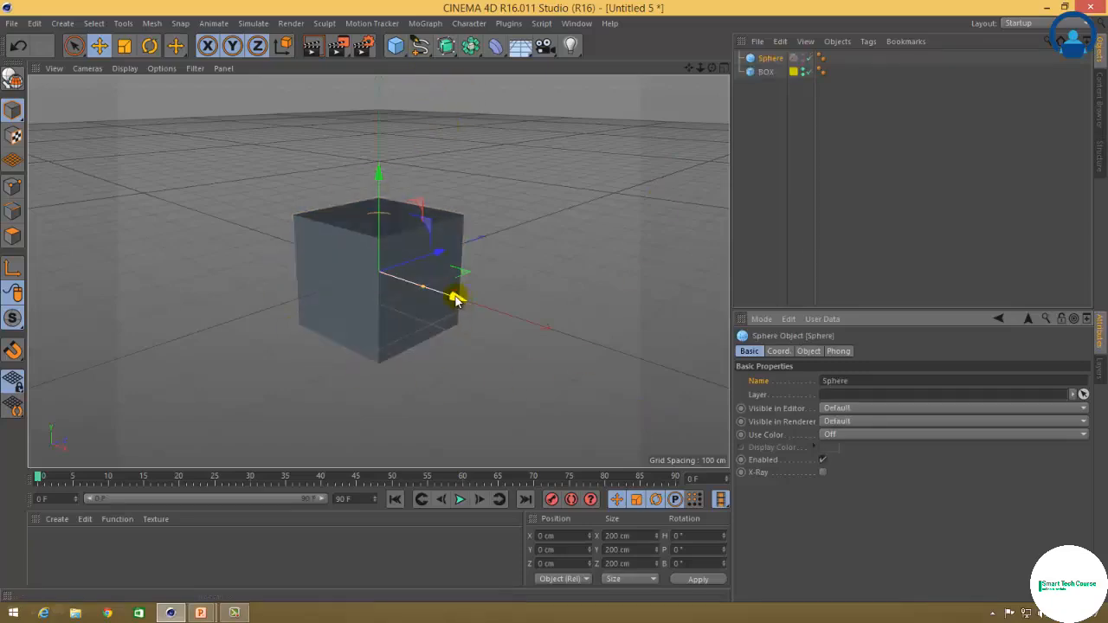
left_click_drag(456, 298, 606, 354)
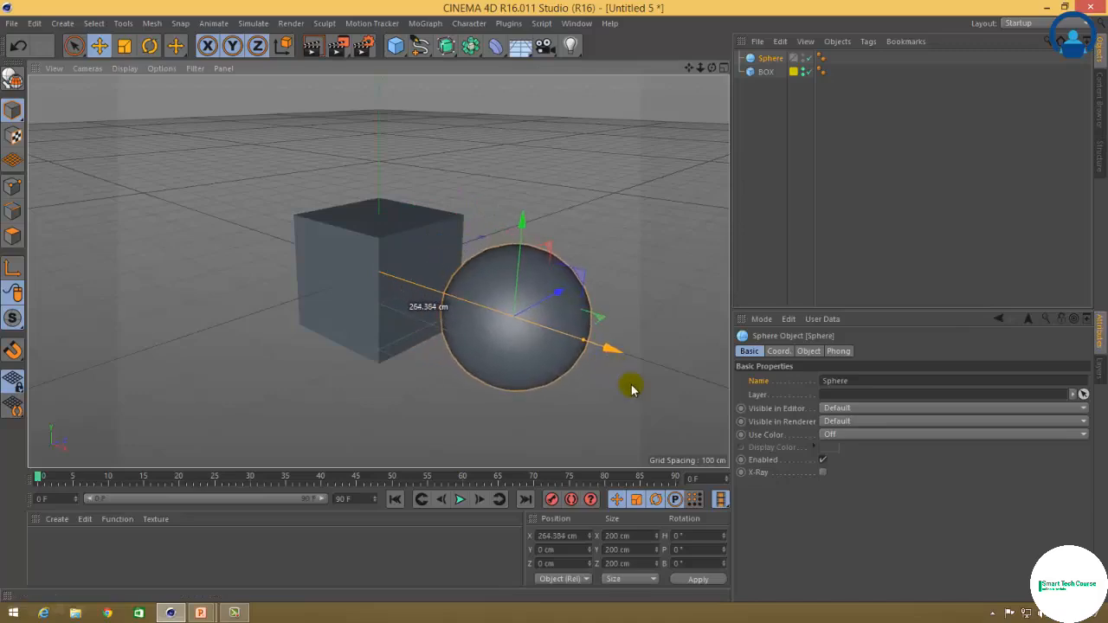
key("ctrl+z")
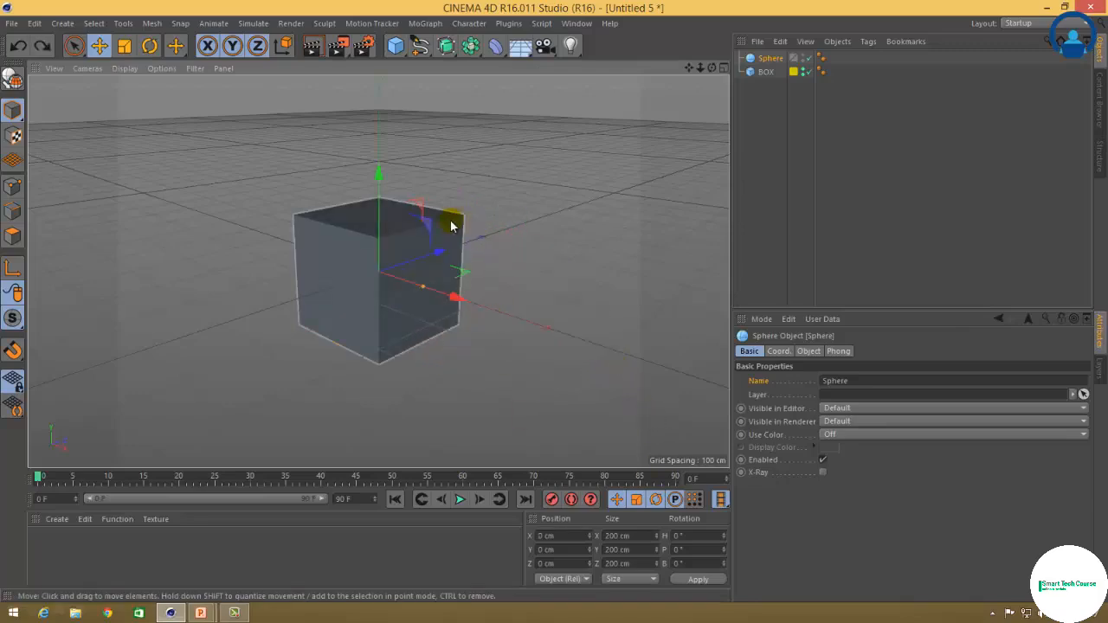
Toggle X-Ray on the BOX object to view the sphere inside, turn it back off and remove the sphere.
left_click(450, 226)
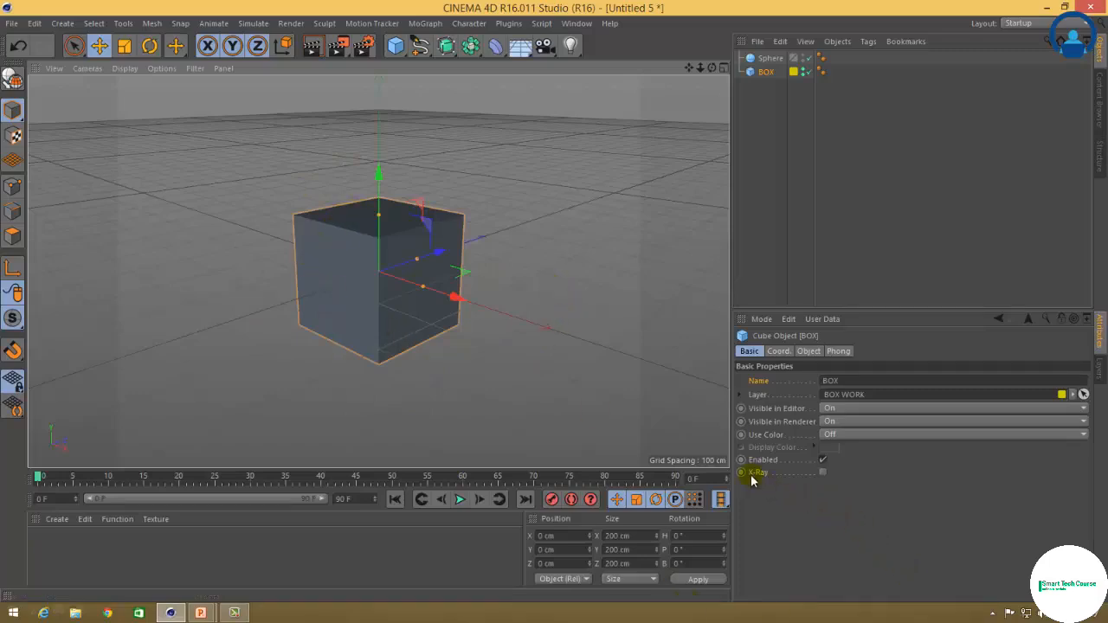
left_click(824, 472)
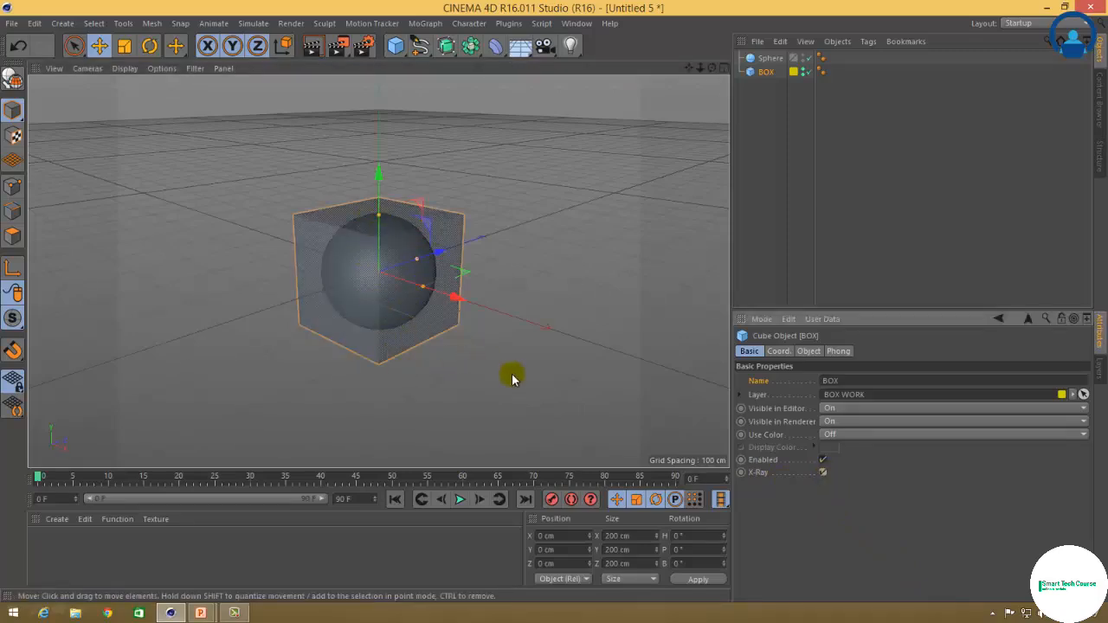
left_click(823, 473)
left_click(824, 473)
left_click(823, 473)
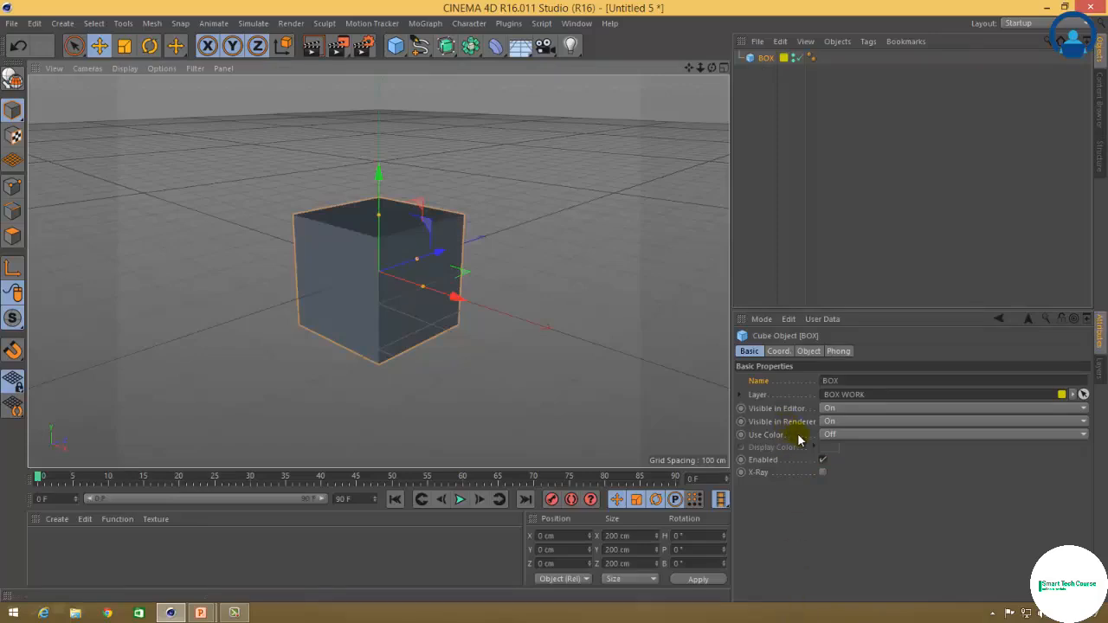
Show the BOX object's coordinates and set its X position to -81 cm.
left_click(778, 352)
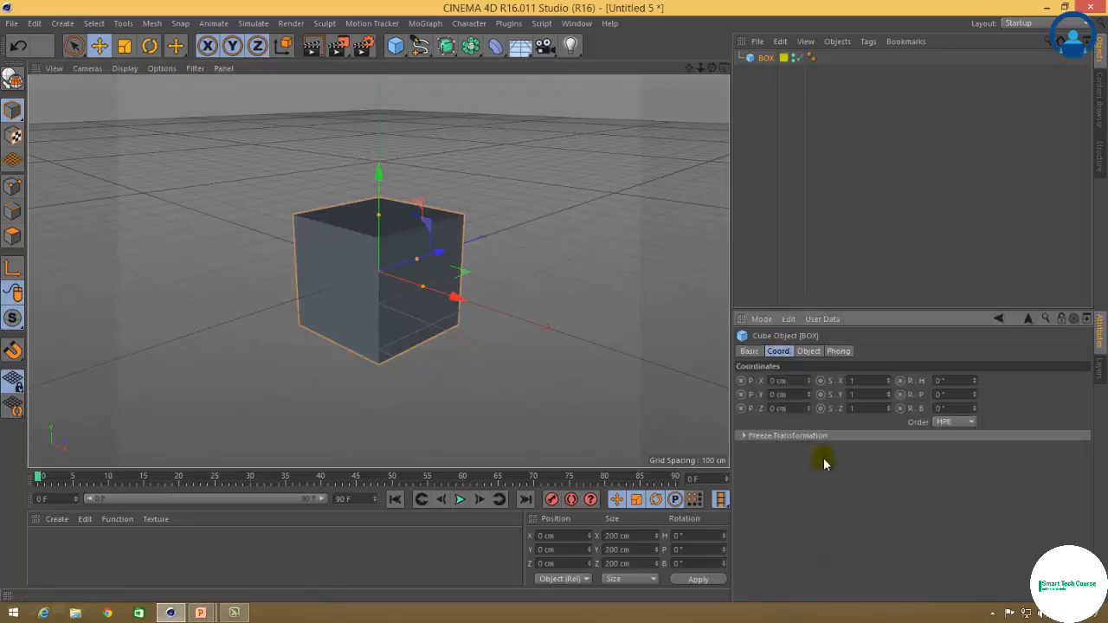
mouse_move(806, 381)
left_mouse_down()
mouse_move(812, 395)
mouse_move(807, 361)
mouse_move(811, 381)
left_mouse_up()
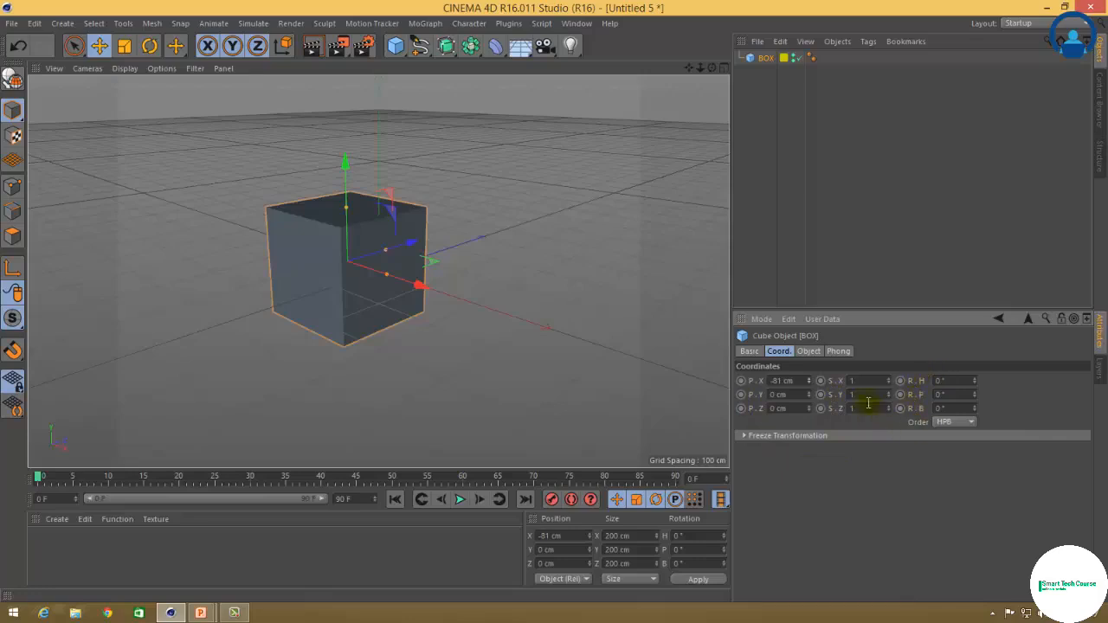
Set the BOX object's X scale to 1.11 and adjust its heading rotation.
left_click_drag(892, 382, 901, 380)
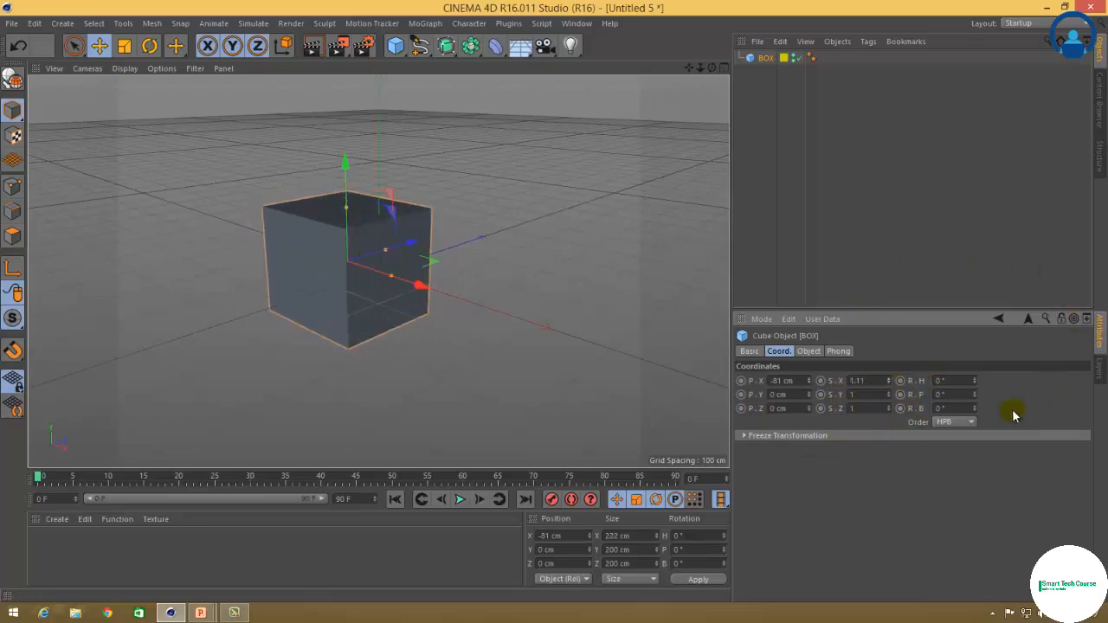
left_click_drag(975, 382, 975, 390)
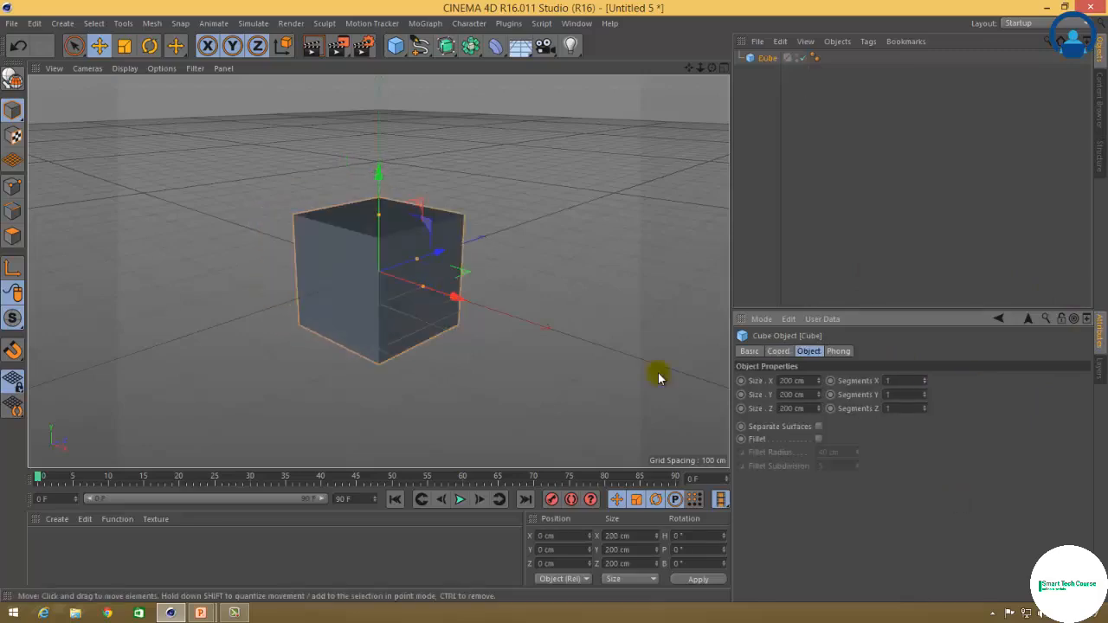
Set the cube's X size to 231 cm and display the viewport with Gouraud Shading (Lines).
mouse_move(820, 381)
left_mouse_down()
mouse_move(821, 394)
mouse_move(821, 376)
left_mouse_up()
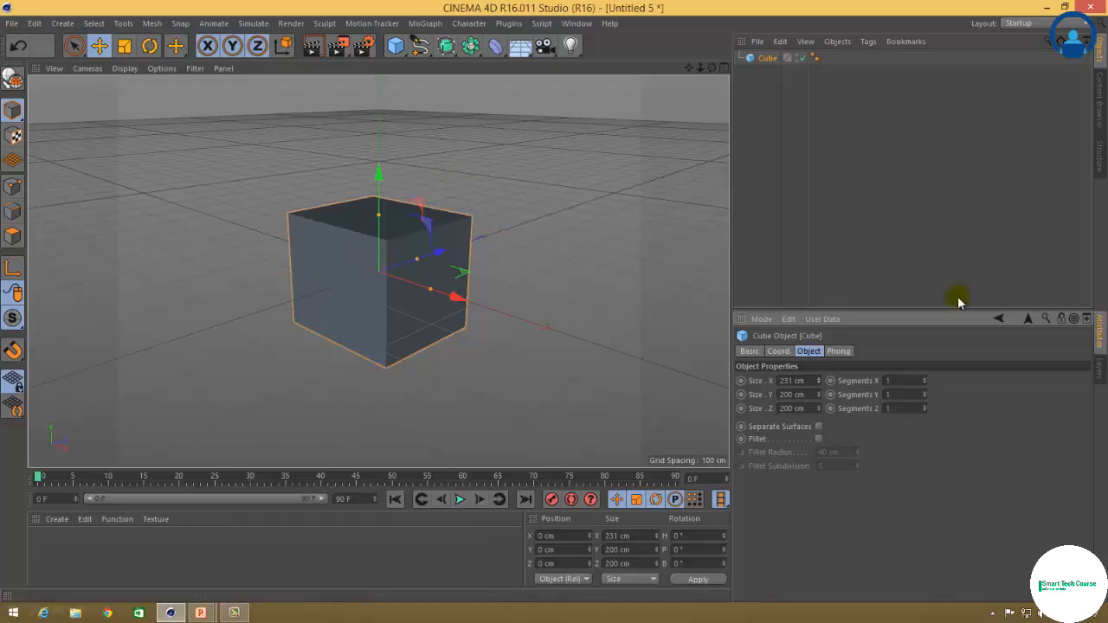
left_click(124, 72)
left_click(146, 102)
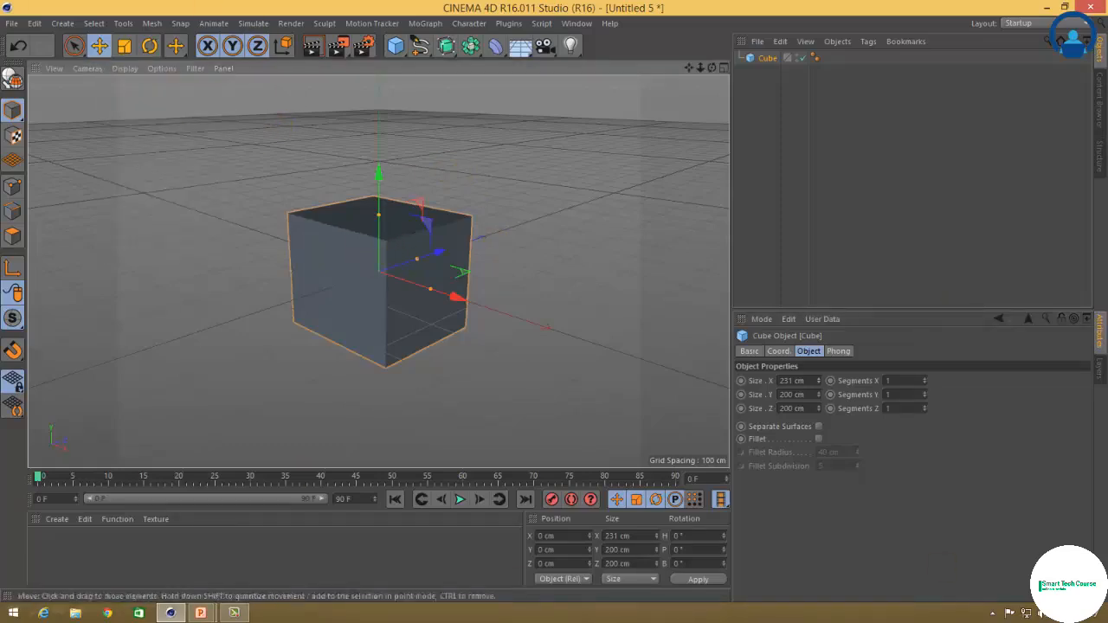
Set the cube's segments to 13 in X, 26 in Y and 27 in Z.
left_click(925, 380)
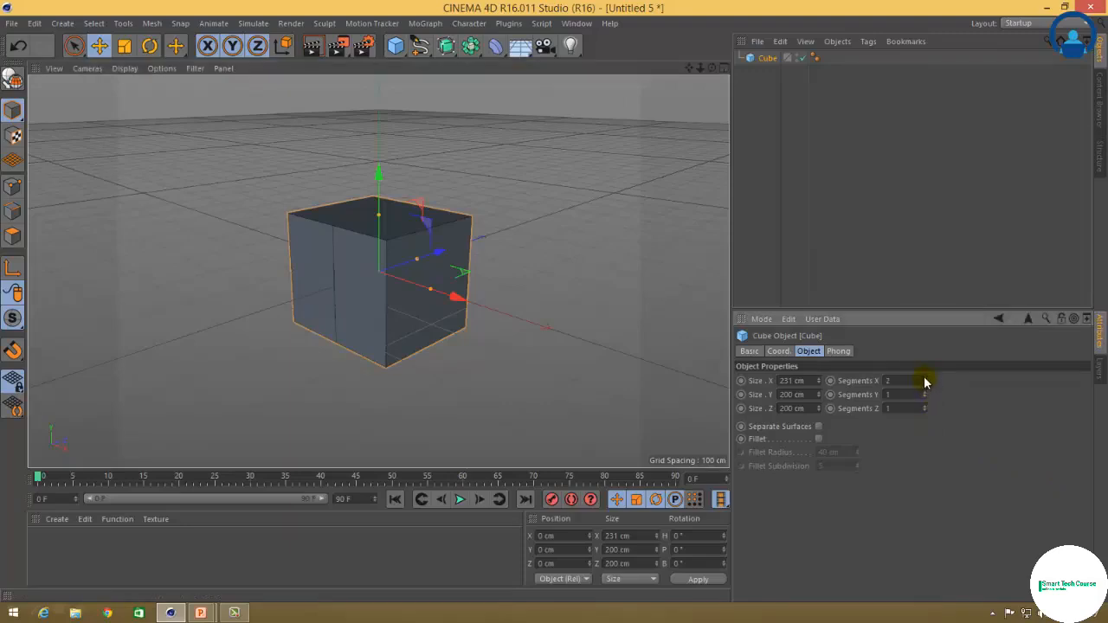
left_click_drag(925, 381, 923, 379)
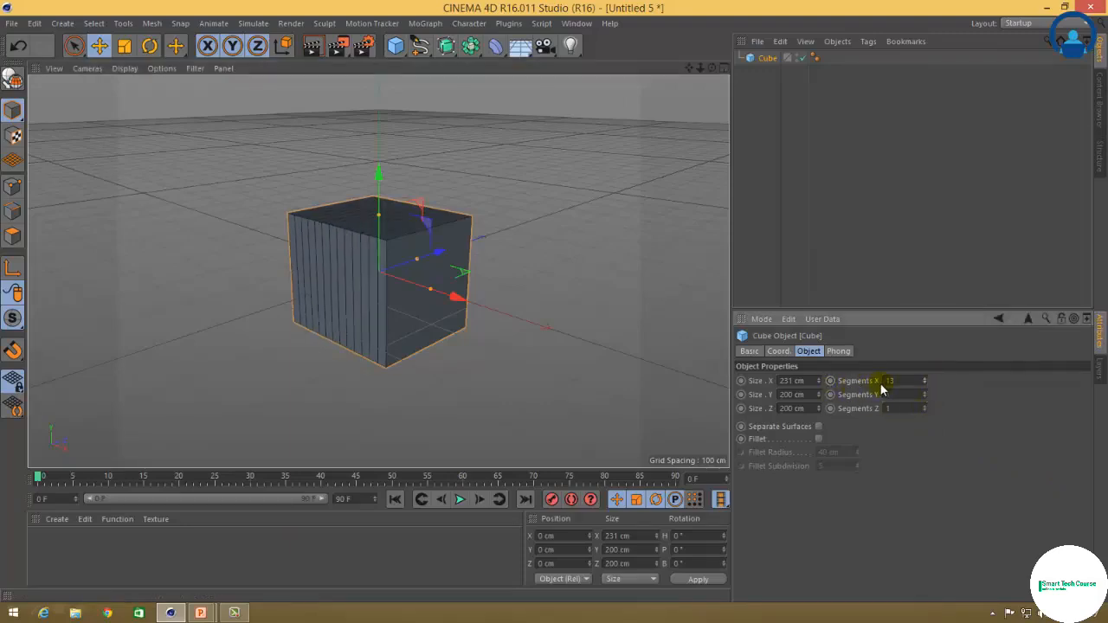
left_click_drag(925, 394, 1005, 473)
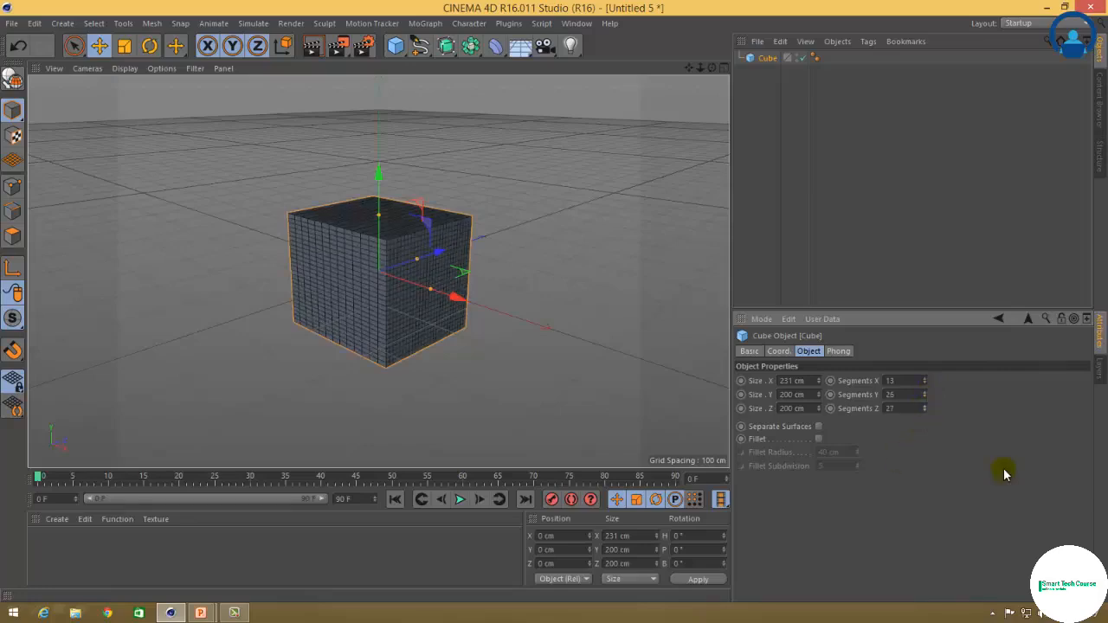
Fillet the cube with a radius of about 12 cm and move it to about X 47 cm, ending on its Phong settings.
left_click(818, 439)
left_click_drag(855, 452, 859, 456)
left_click_drag(482, 244, 489, 229)
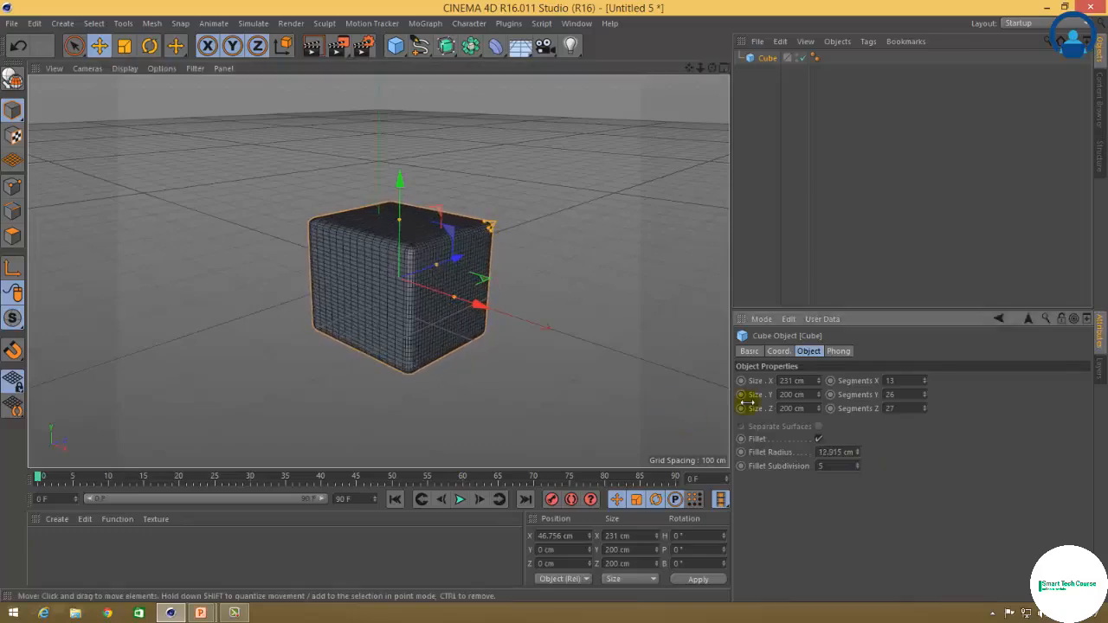
left_click(838, 352)
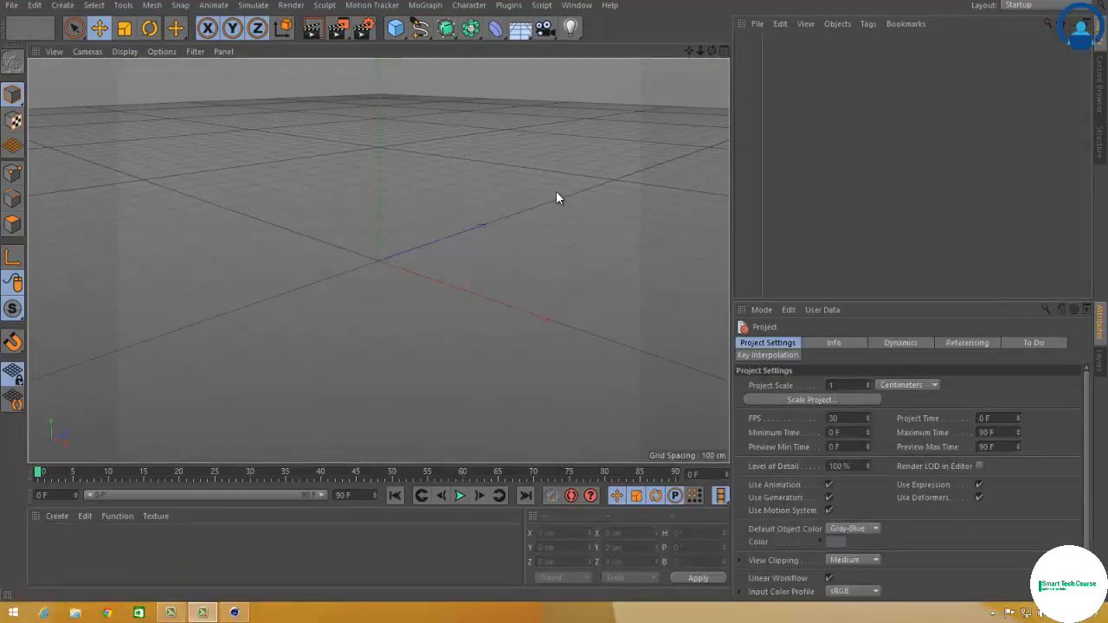
Add a Null object and review its Basic, Coord and Object properties.
left_click_drag(395, 28, 451, 48)
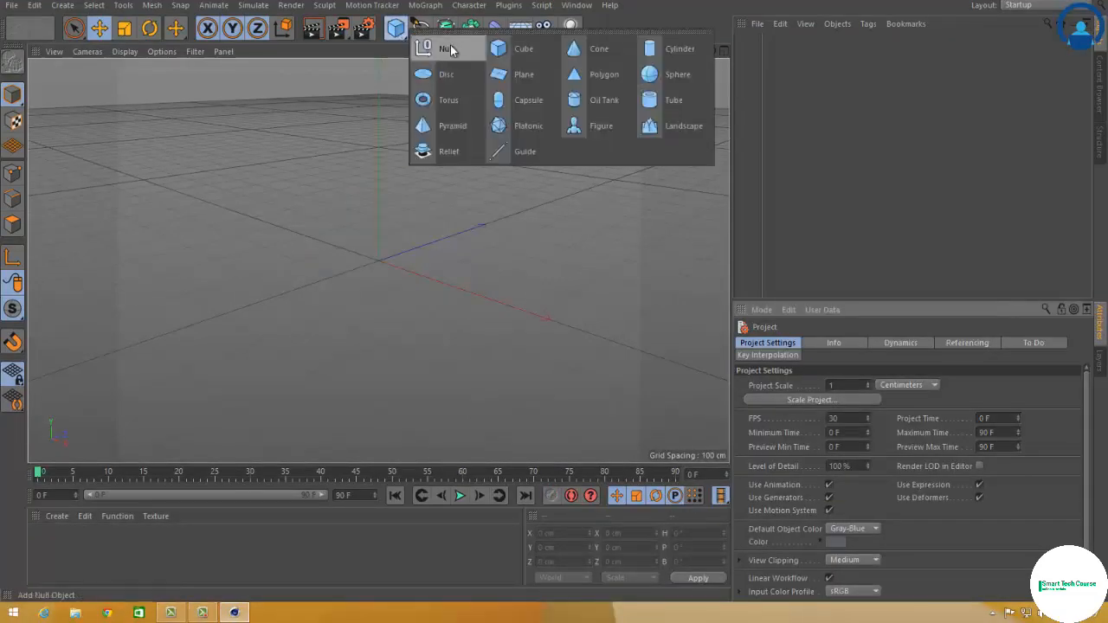
left_click(450, 48)
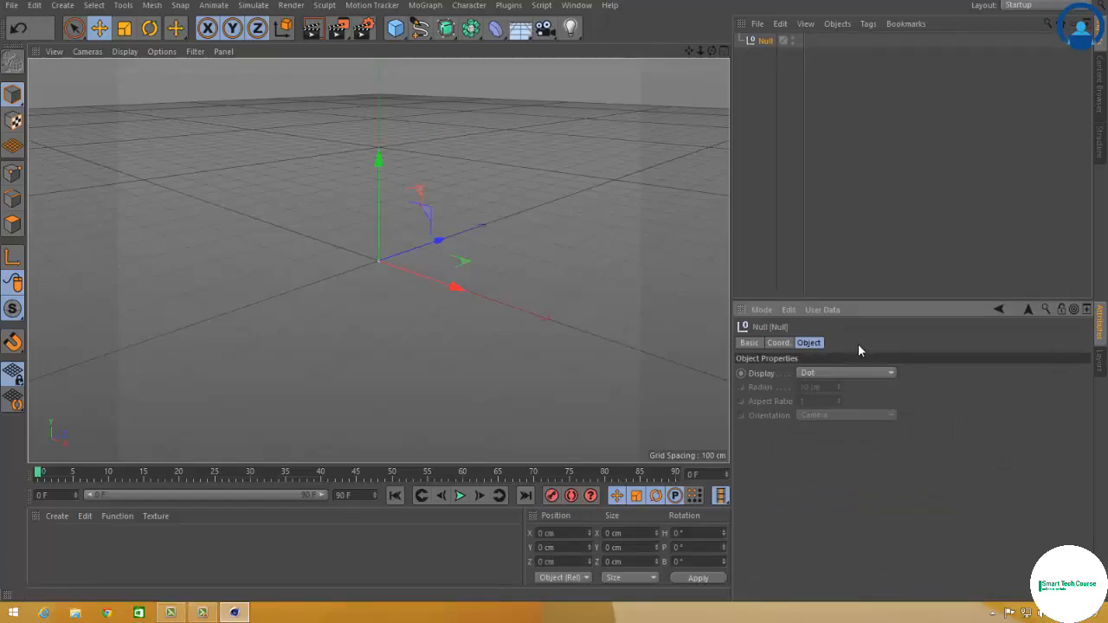
left_click(750, 343)
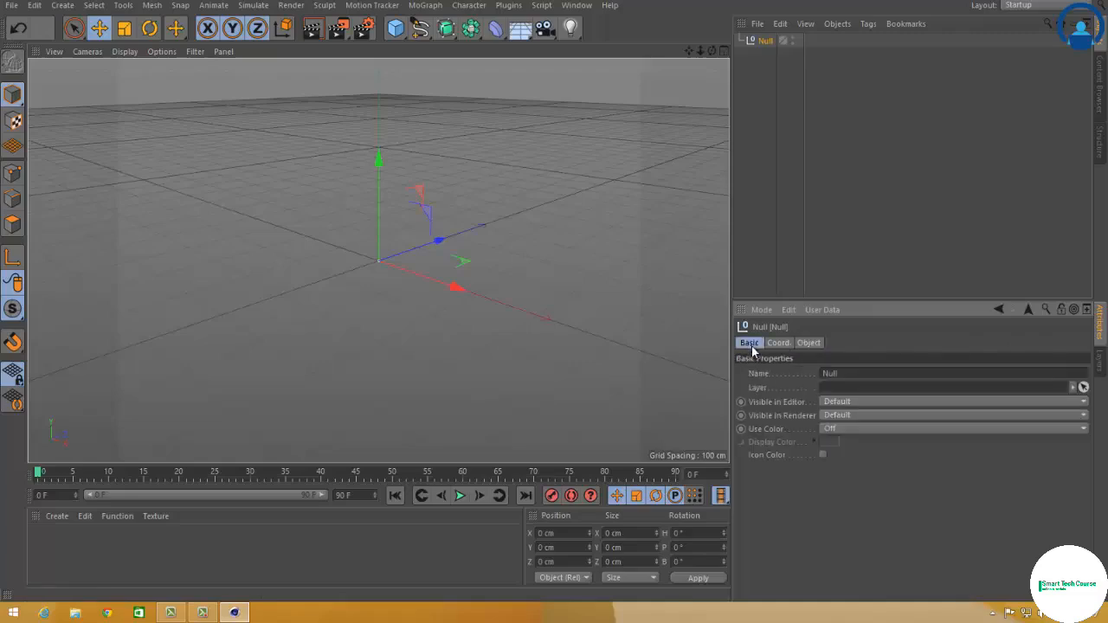
left_click(779, 343)
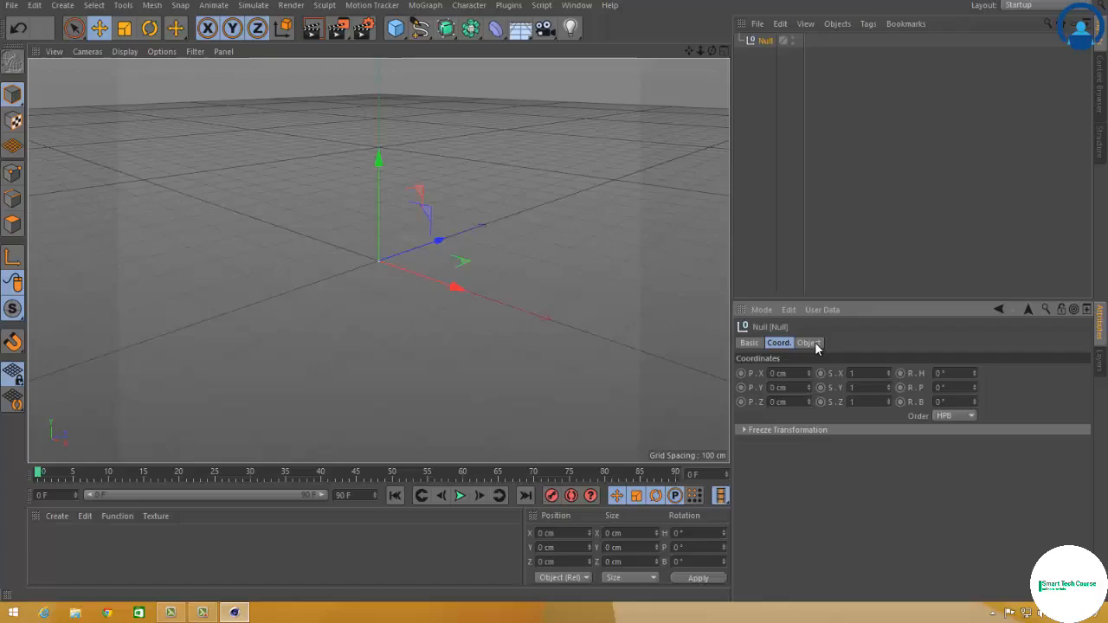
left_click(812, 343)
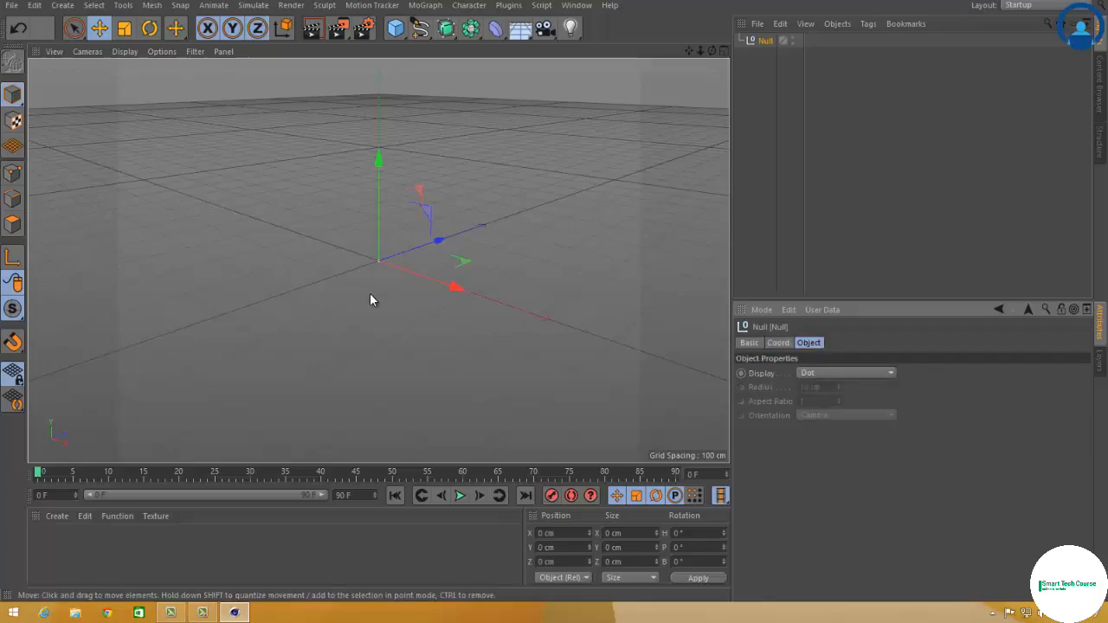
Display the null as a Circle with a radius of 40 cm and an aspect ratio of 1.09.
left_click(877, 374)
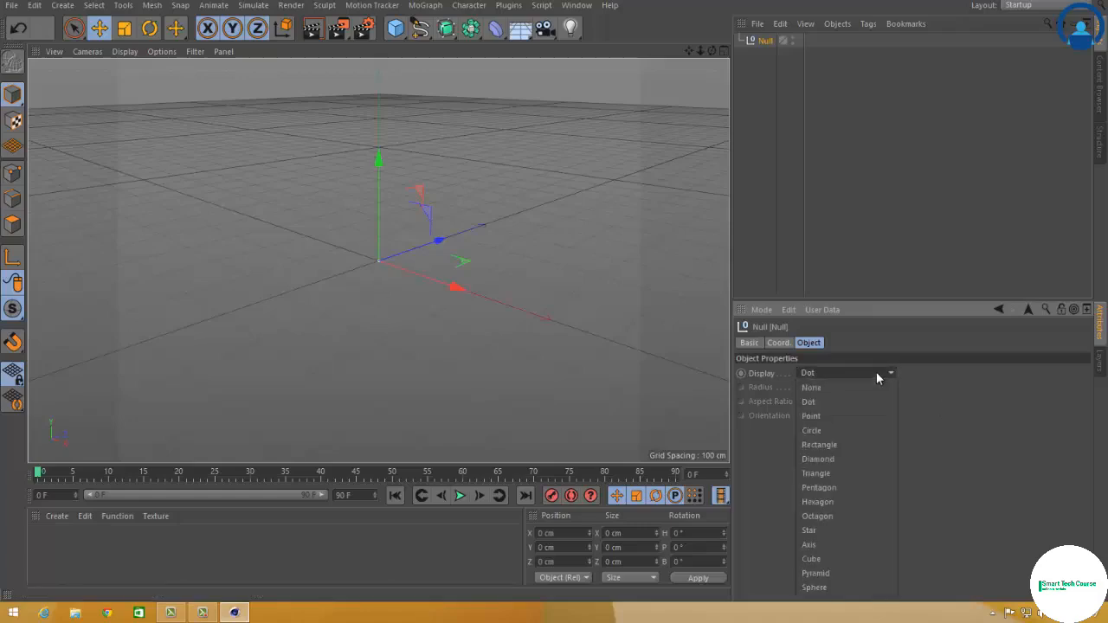
left_click(852, 429)
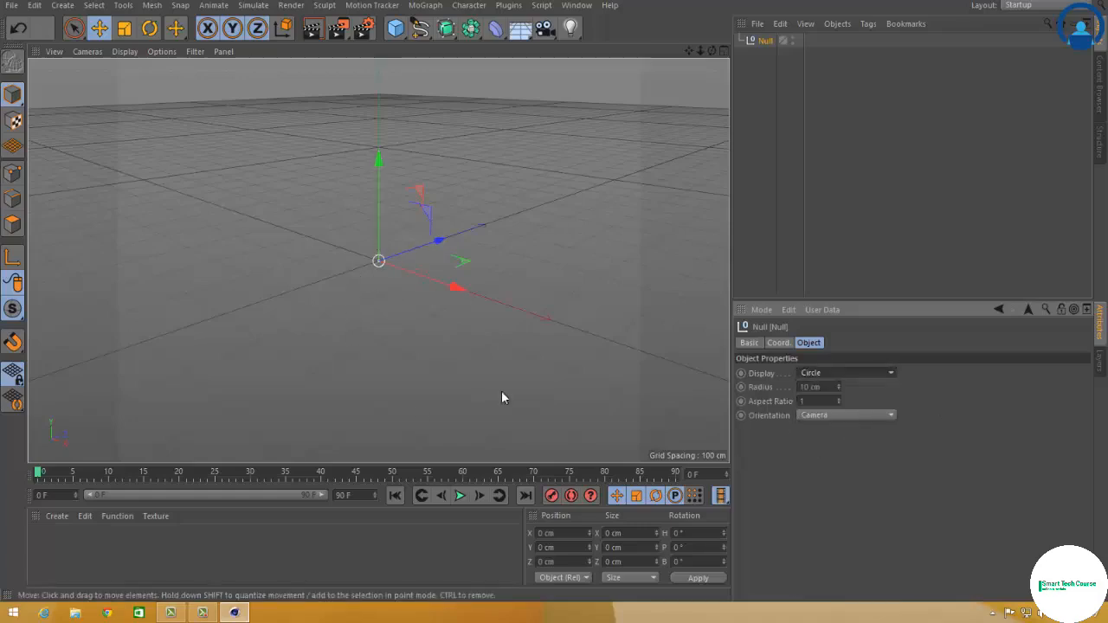
mouse_move(840, 387)
left_mouse_down()
mouse_move(840, 372)
mouse_move(841, 394)
left_mouse_up()
Try the XY, ZY and XZ orientations on the null's circle and return it to Camera.
left_click(837, 417)
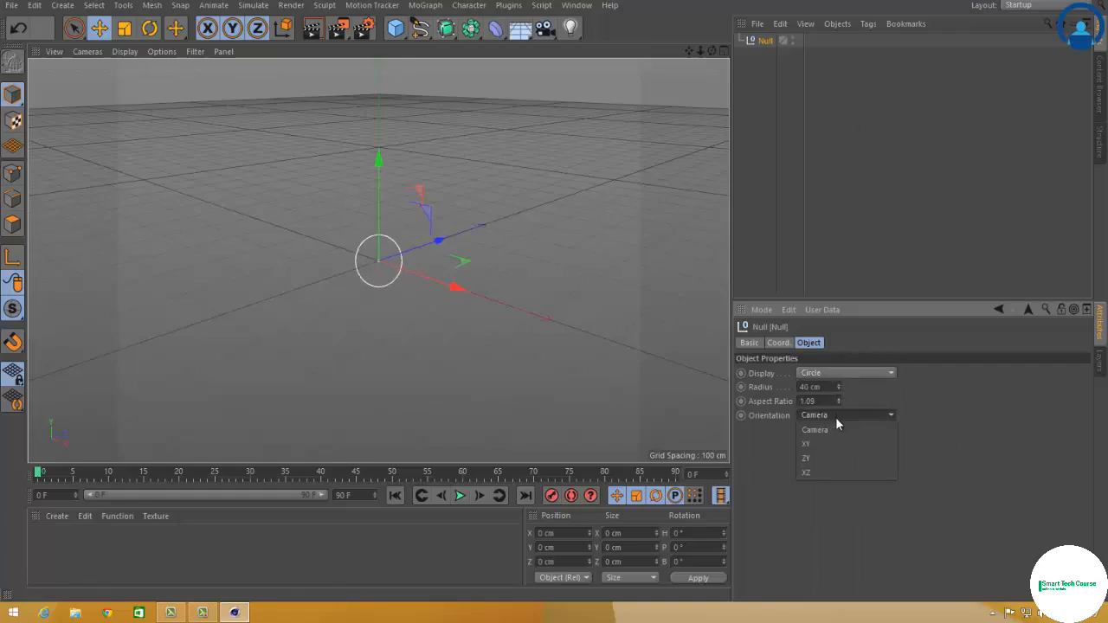
left_click(835, 444)
left_click(835, 415)
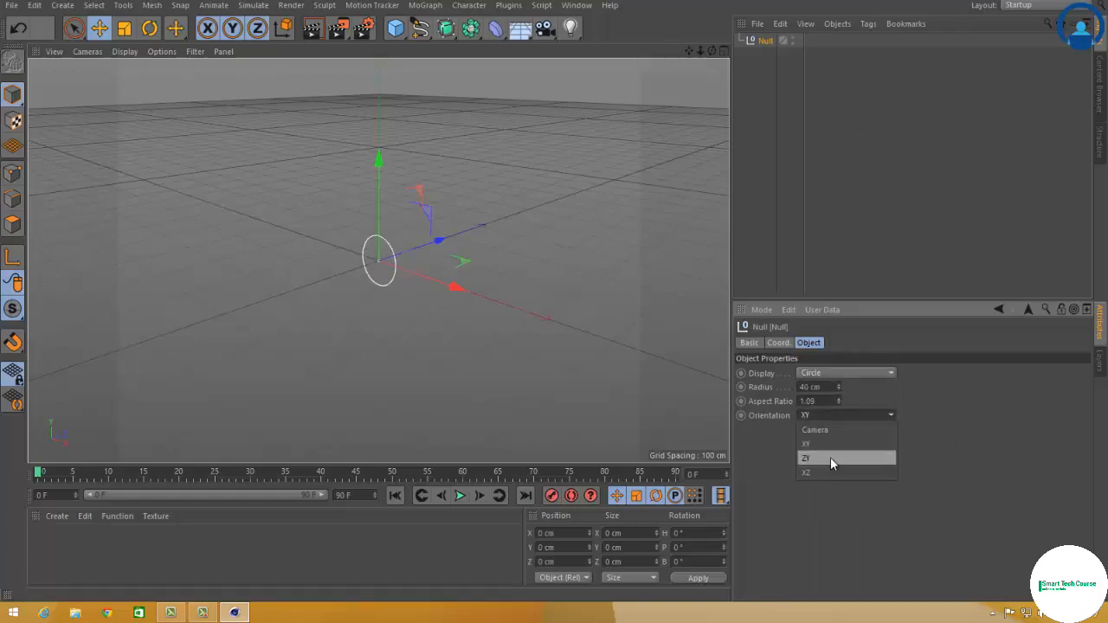
left_click(830, 457)
left_click(832, 416)
left_click(816, 469)
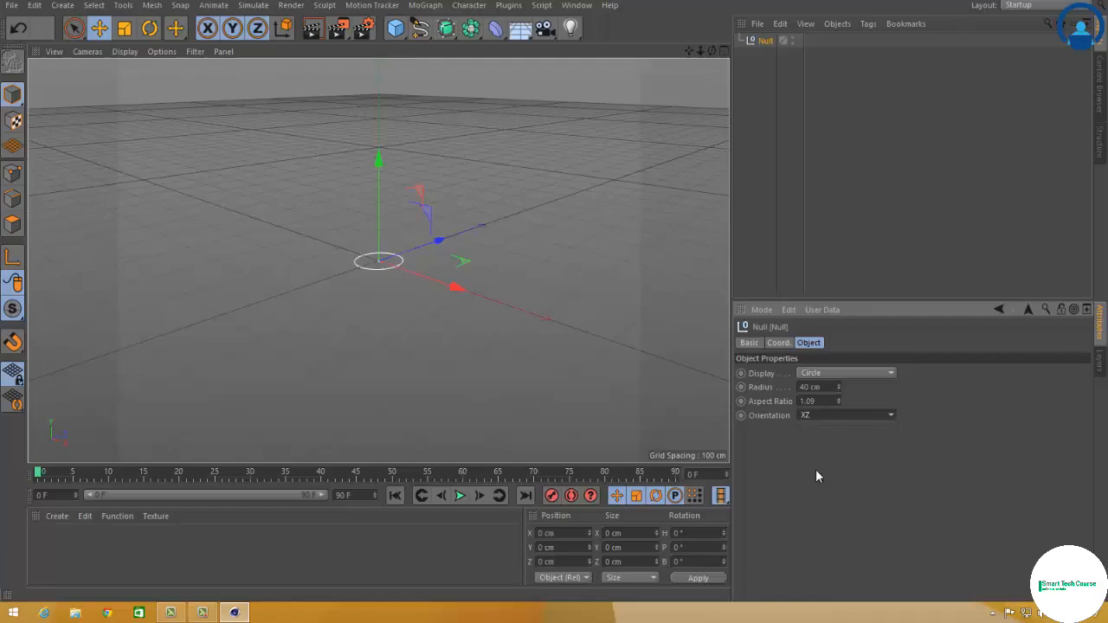
left_click(830, 415)
left_click(828, 430)
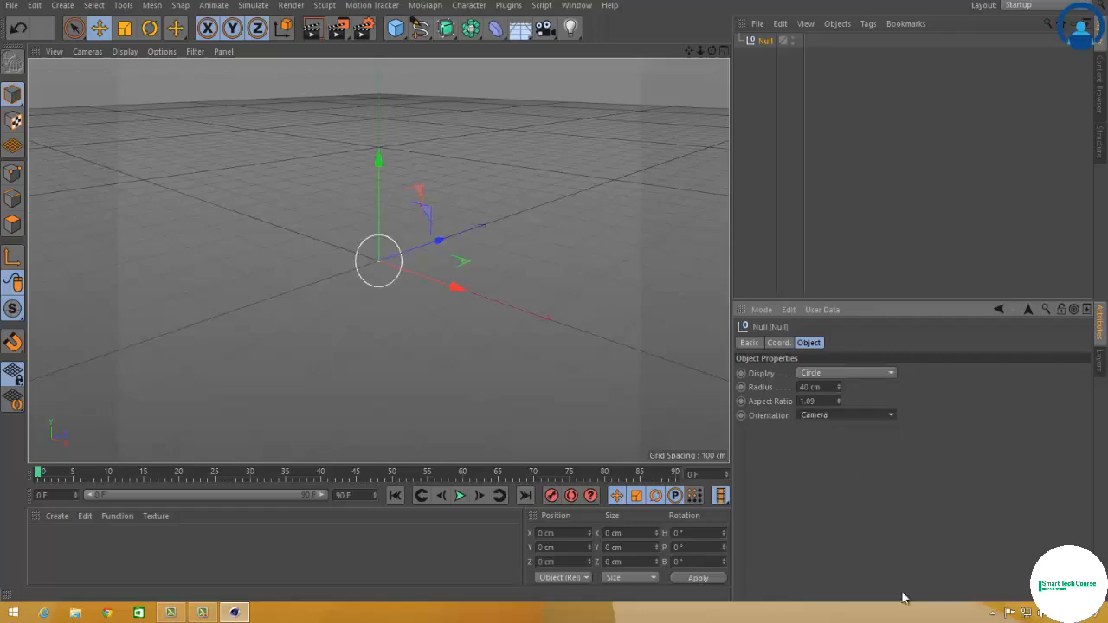
Try the Pentagon, Cube and Diamond display shapes on the null.
left_click(844, 373)
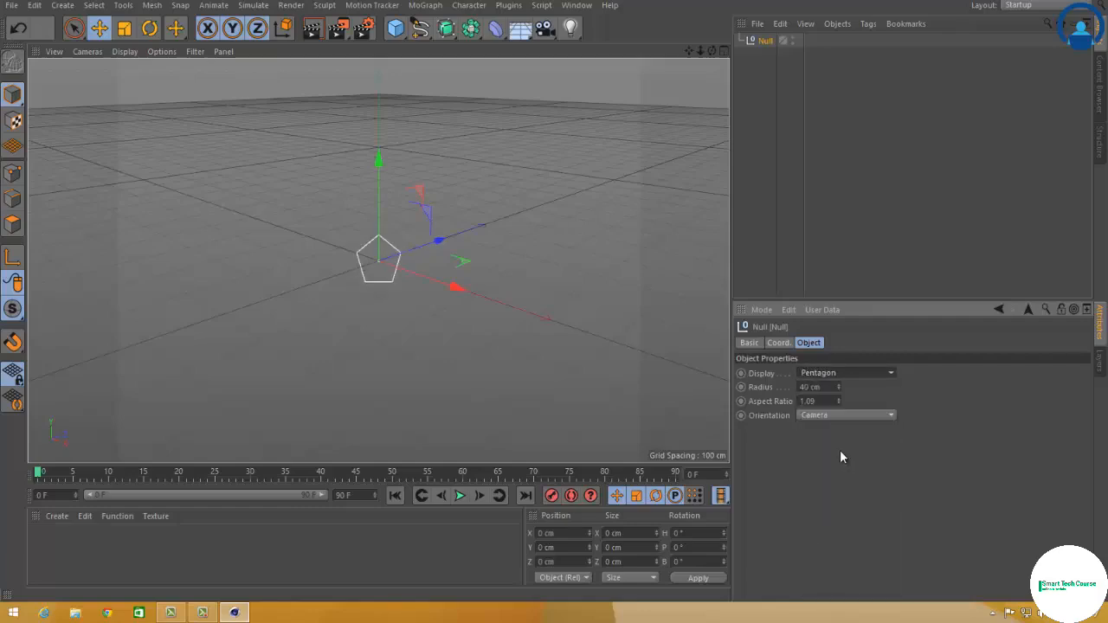
left_click(838, 374)
left_click(831, 557)
left_click(833, 374)
left_click(829, 459)
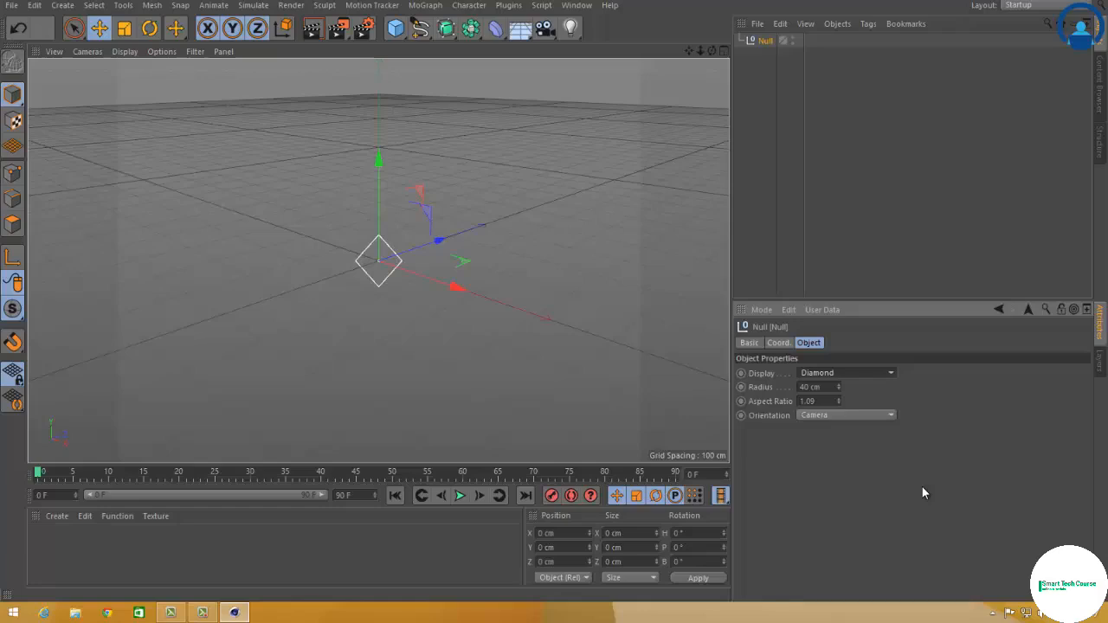
Replace the null with a Cone and review its Basic, Coord, Phong and Object properties.
key("Delete")
left_click(396, 28)
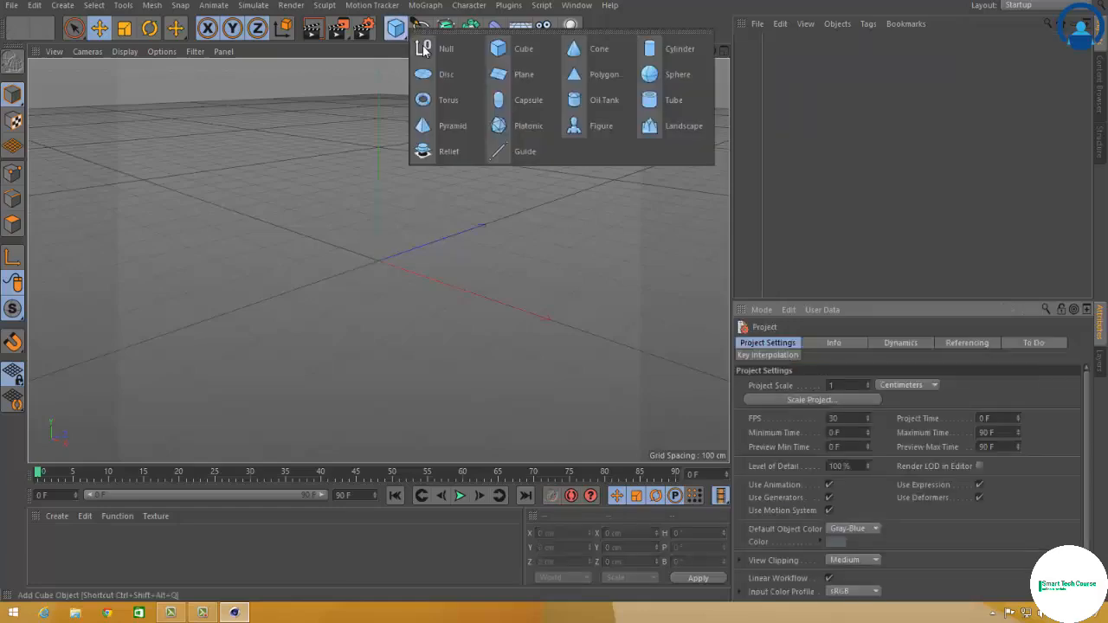
left_click(608, 50)
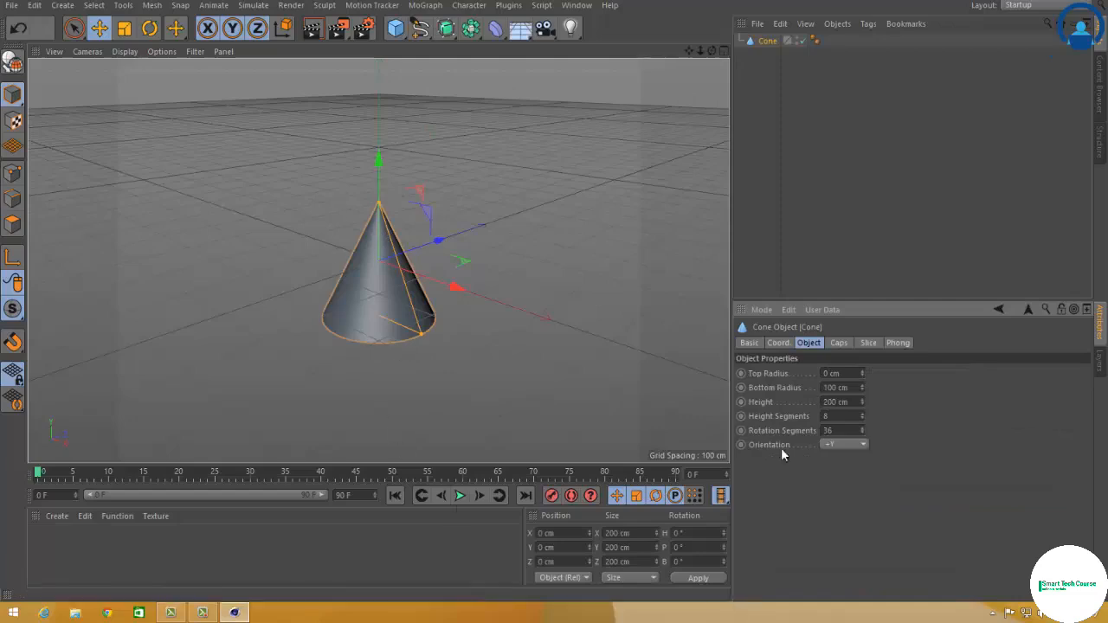
left_click(747, 343)
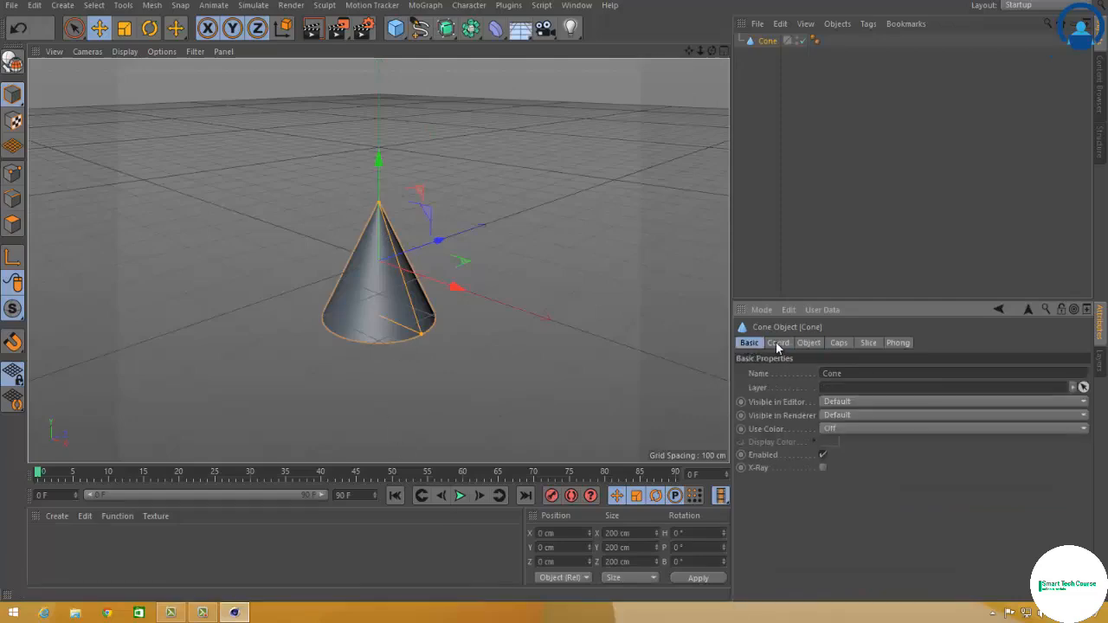
left_click(778, 343)
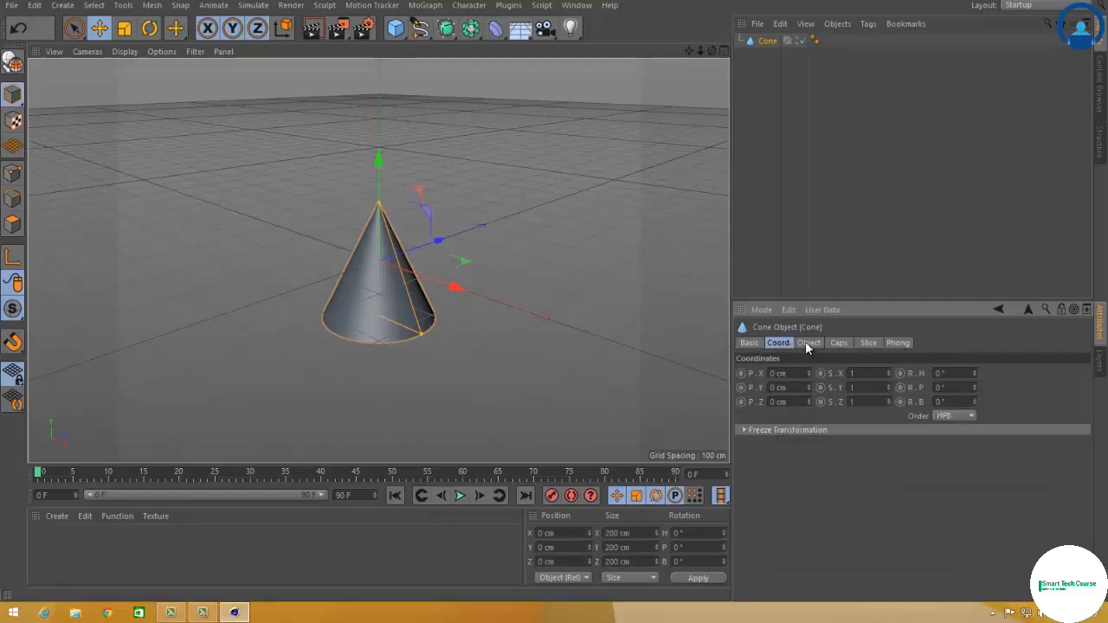
left_click(897, 341)
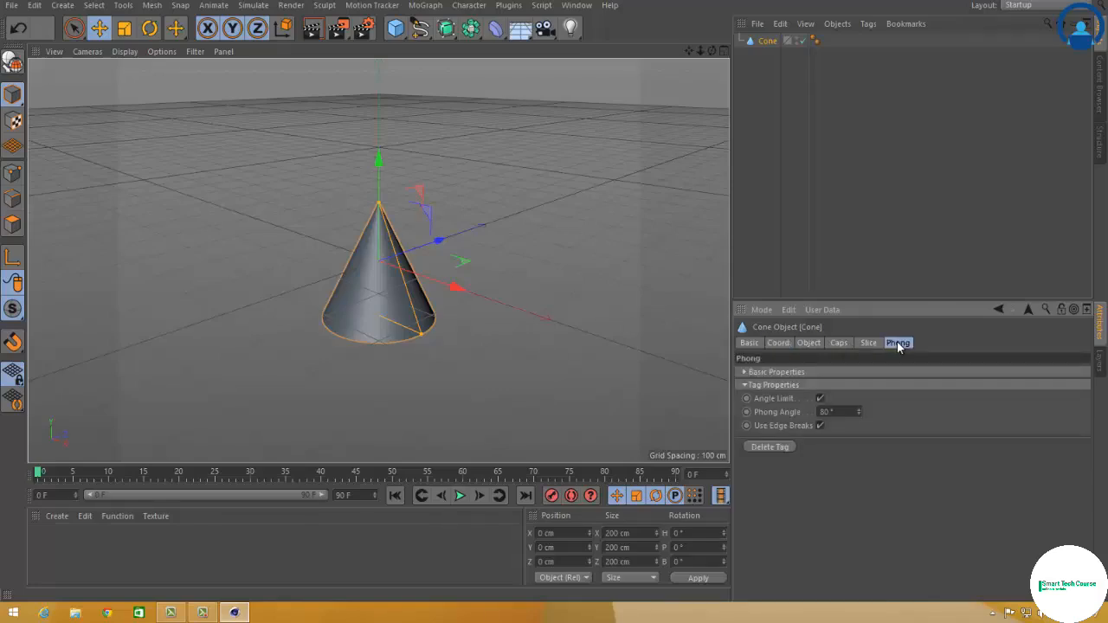
left_click(804, 343)
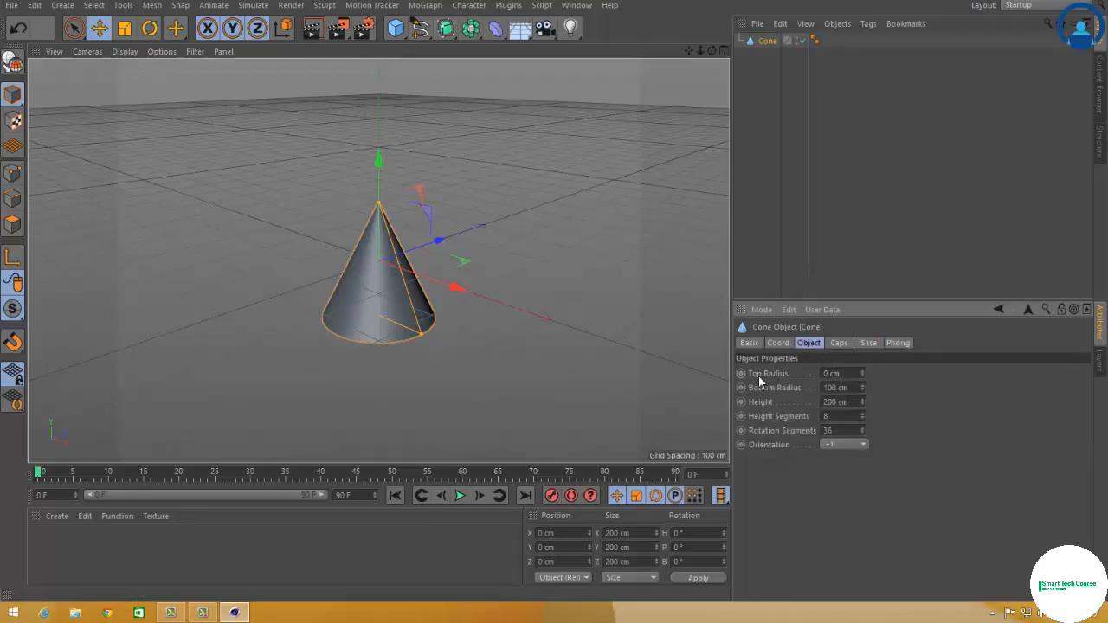
Set the cone's top radius to 91 cm, bottom radius to 115 cm and height to 255 cm.
left_click_drag(863, 374, 885, 342)
left_click_drag(862, 387, 745, 425)
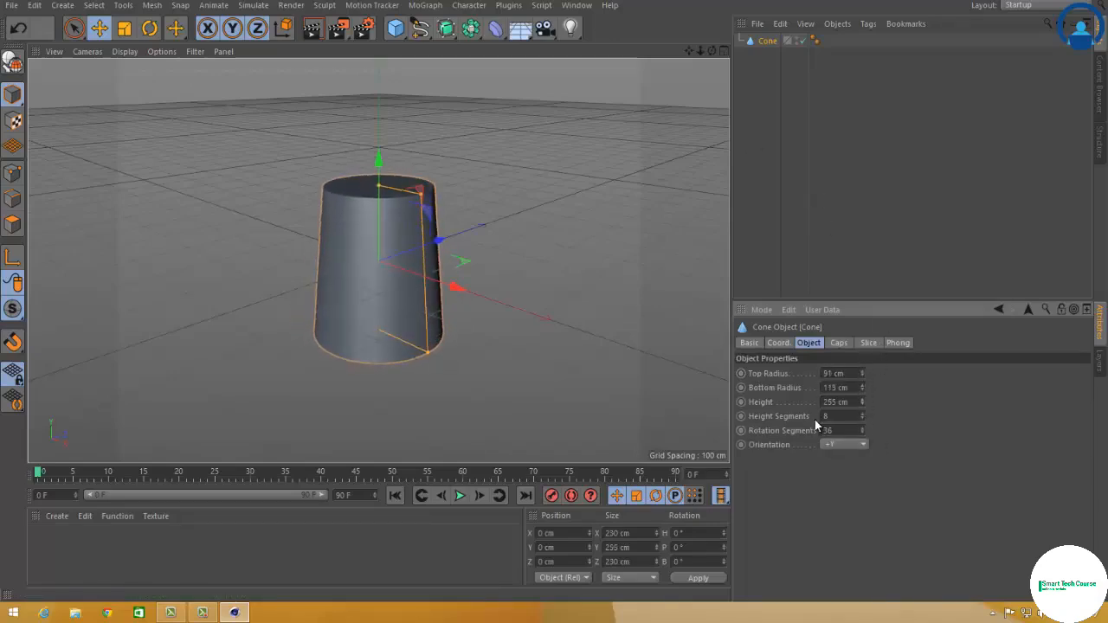
Display the viewport with Gouraud Shading (Lines) and give the cone 29 height segments and 91 rotation segments.
left_click(125, 51)
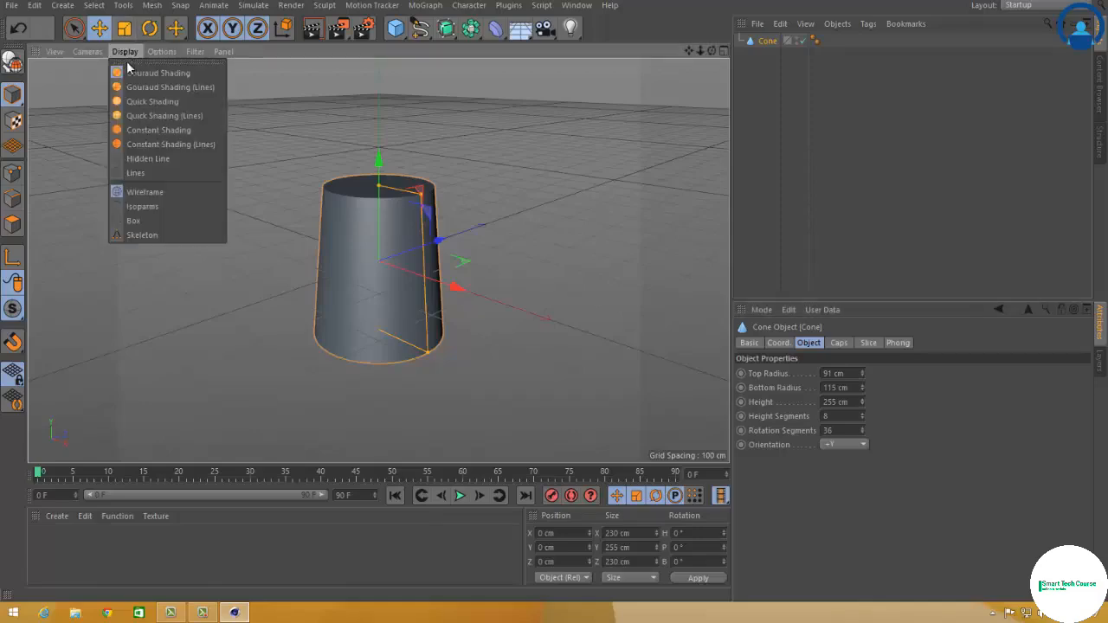
left_click(136, 87)
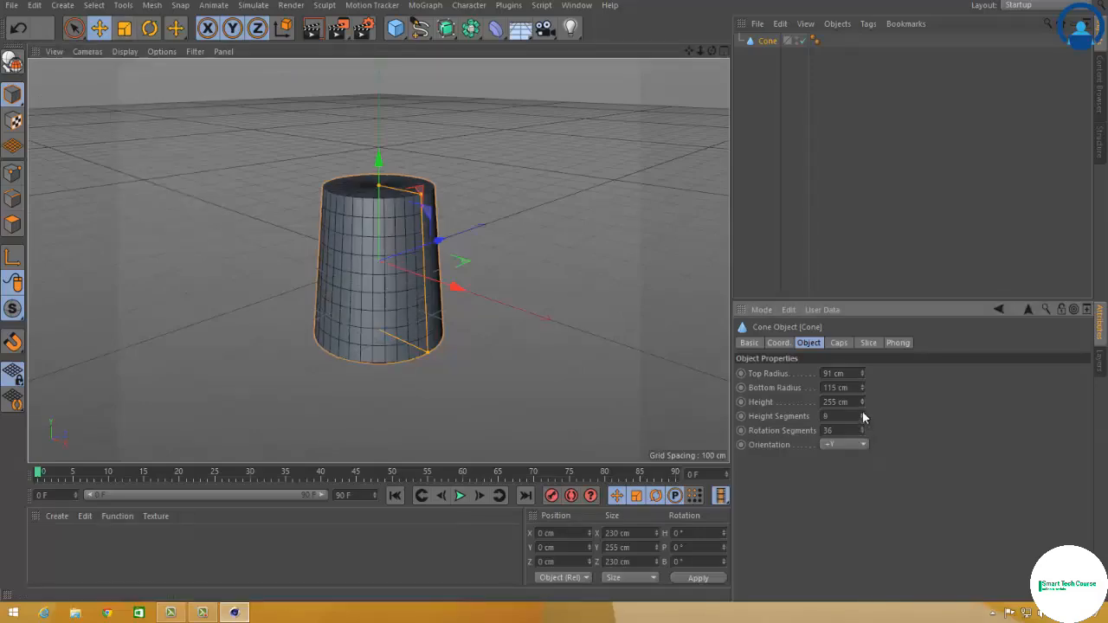
left_click_drag(862, 417, 883, 492)
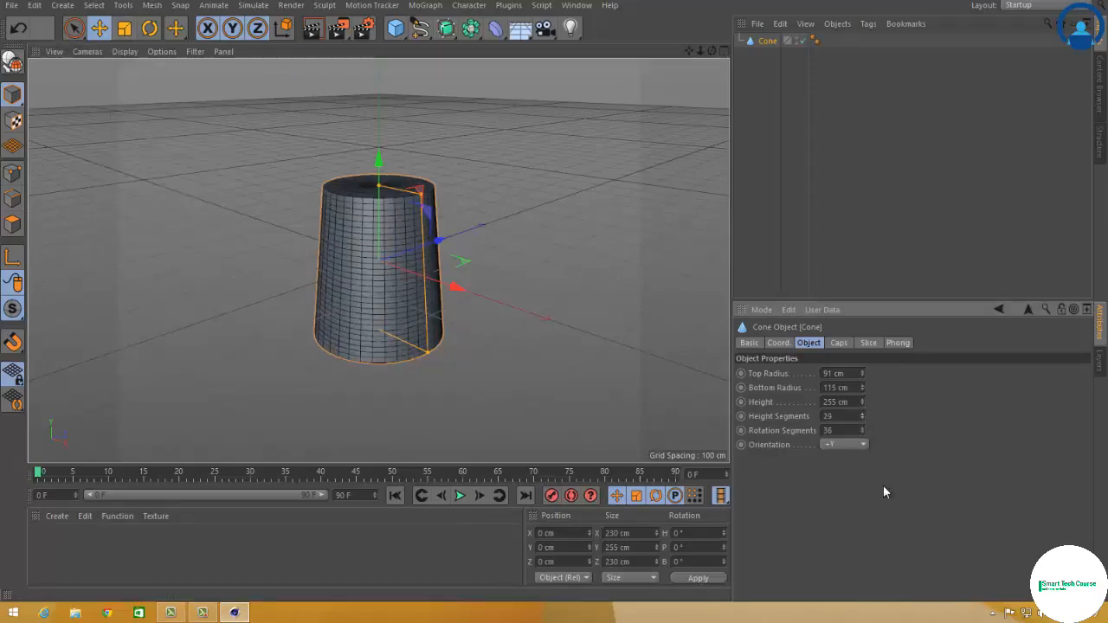
left_click_drag(861, 431, 849, 443)
Try the +X orientation on the cone and view it from above.
left_click(849, 445)
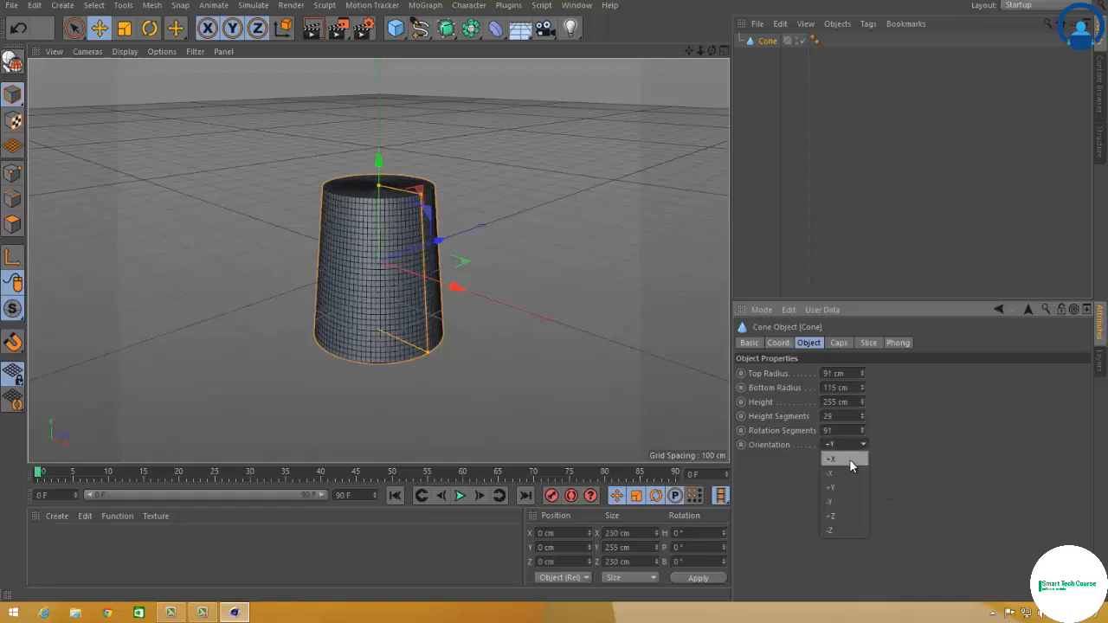
left_click(849, 460)
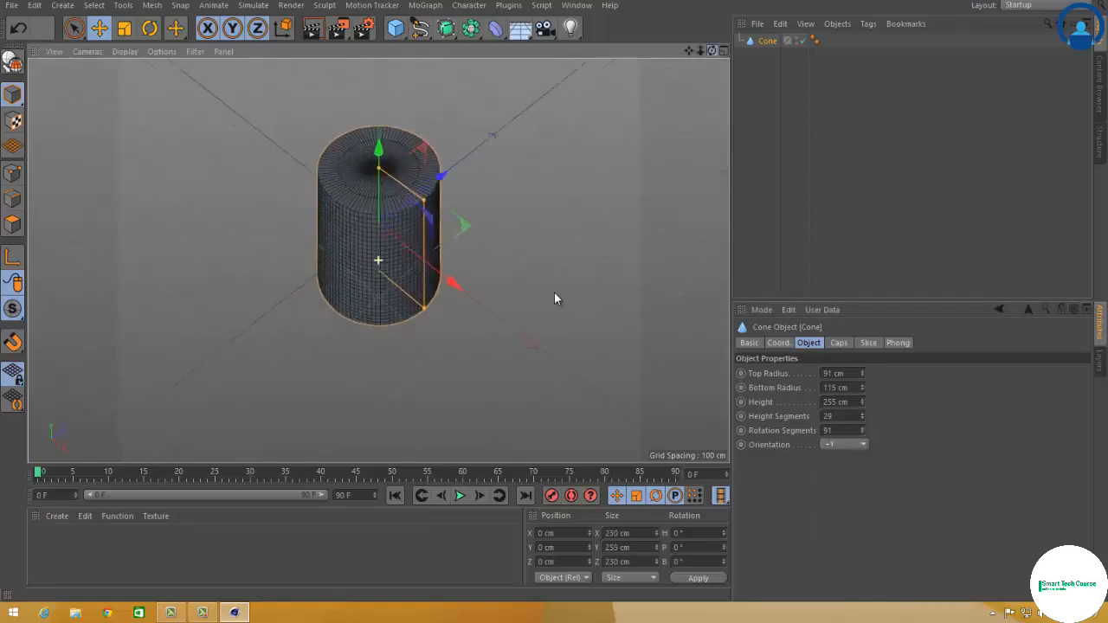
left_click_drag(554, 293, 554, 293, "alt")
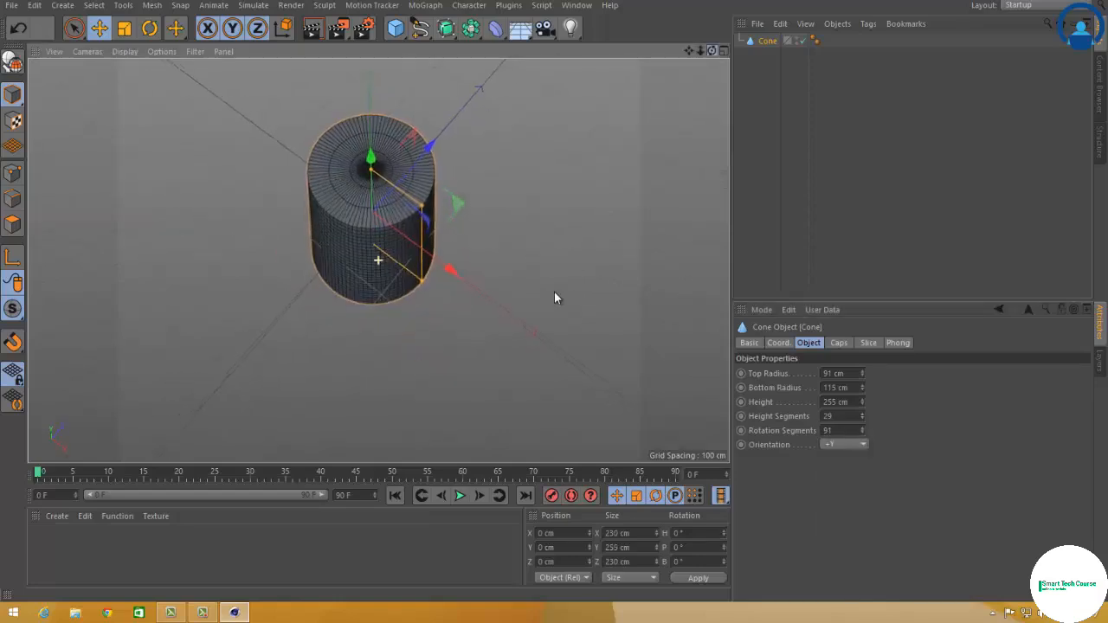
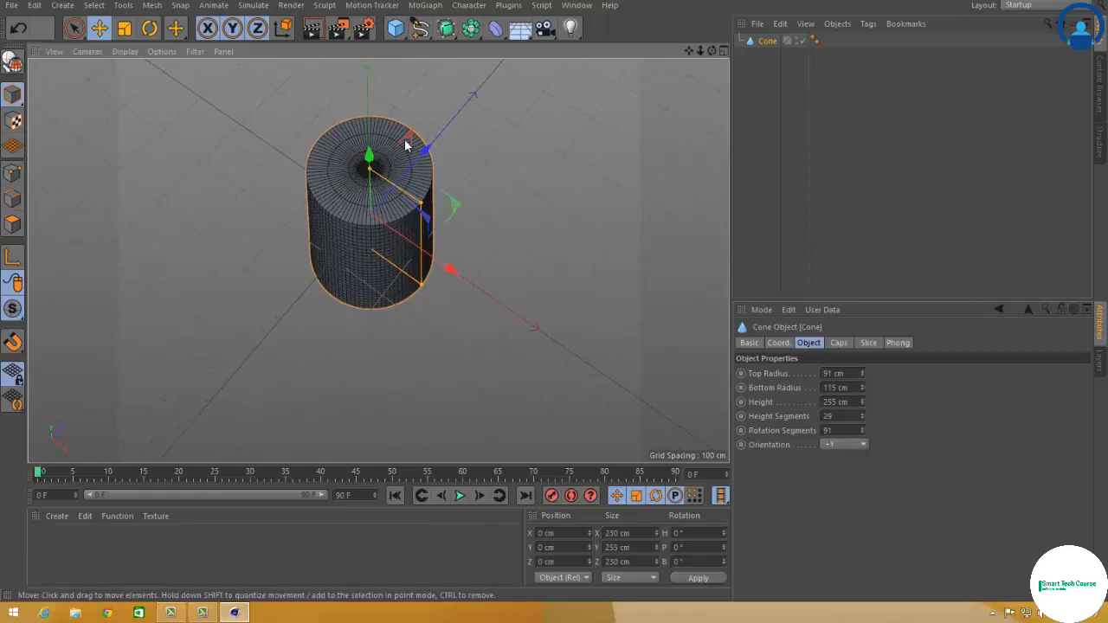
Toggle the cone's caps off and back on to compare its open and closed ends.
left_click(839, 343)
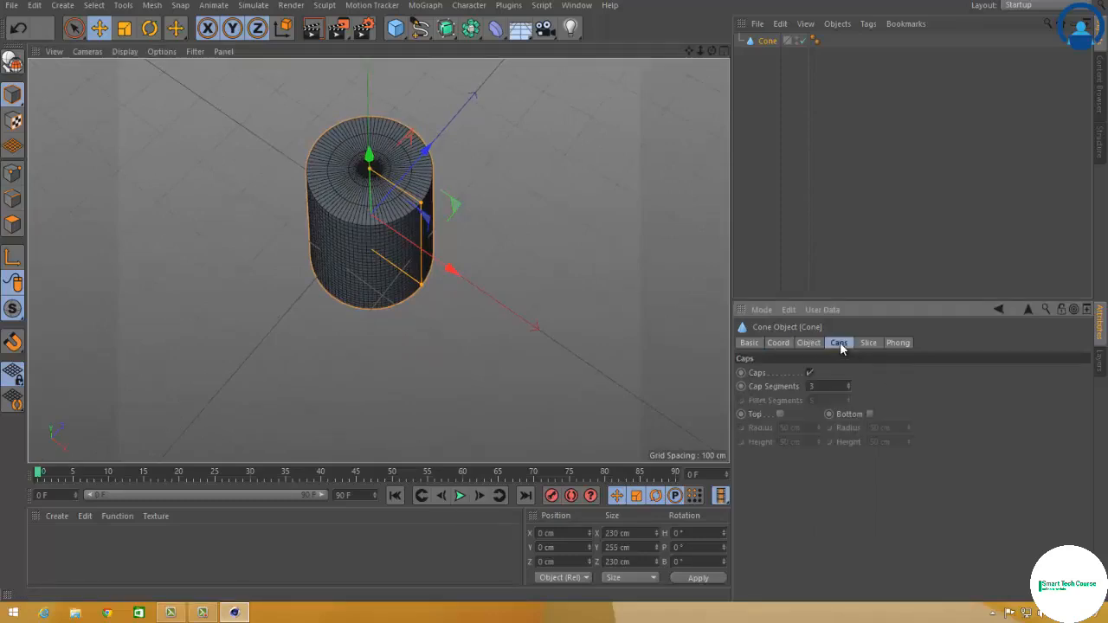
left_click(808, 373)
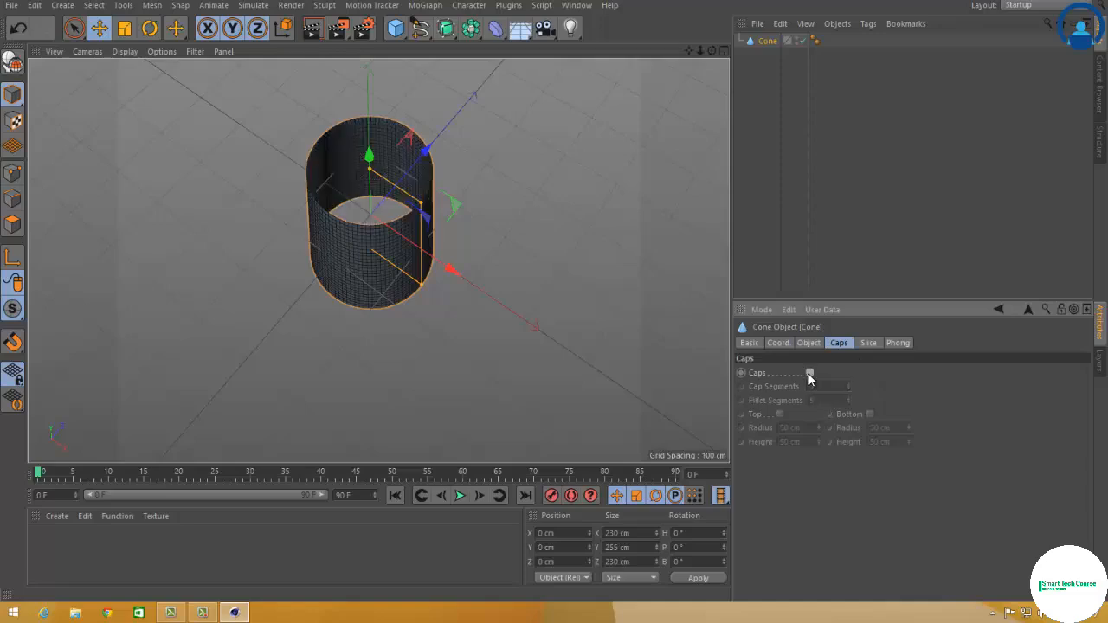
left_click(808, 372)
left_click(808, 372)
left_click(808, 373)
left_click(808, 373)
left_click(808, 373)
left_click(808, 372)
left_click(808, 372)
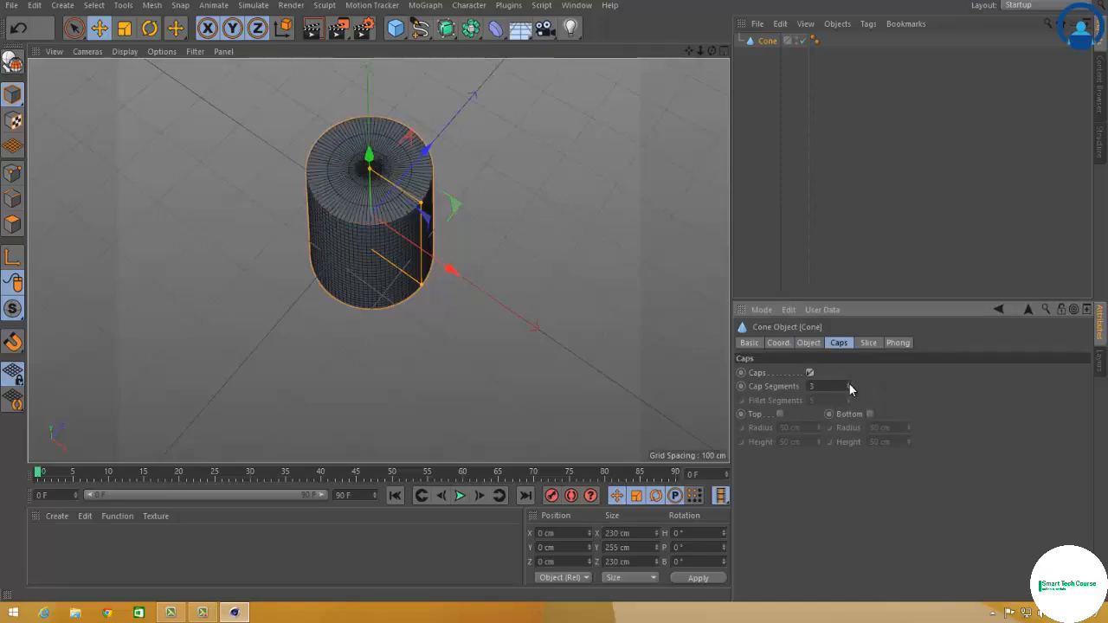
Try a single cap segment with top and bottom fillets on the cone, adjusting both fillet radii.
left_click_drag(849, 384, 849, 386)
left_click(780, 414)
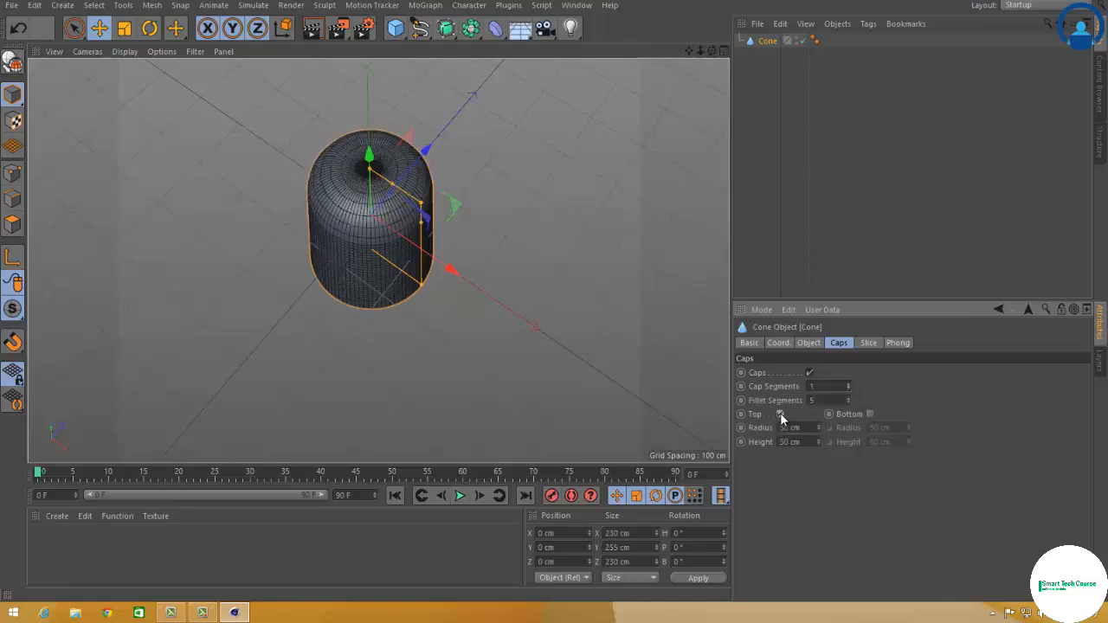
left_click(870, 414)
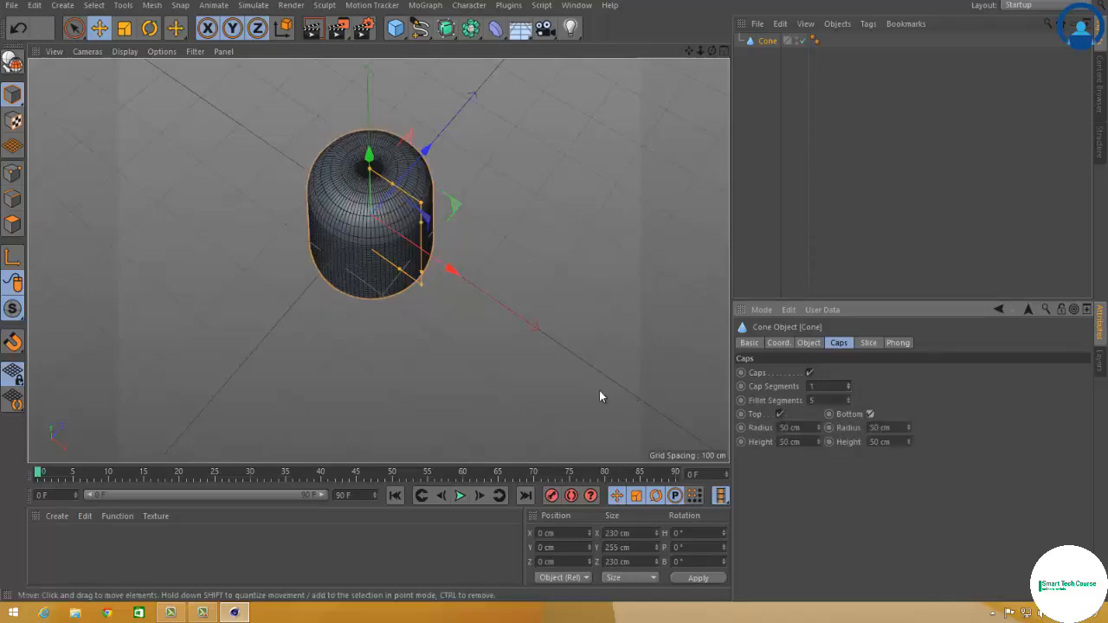
left_click_drag(556, 291, 555, 291, "alt")
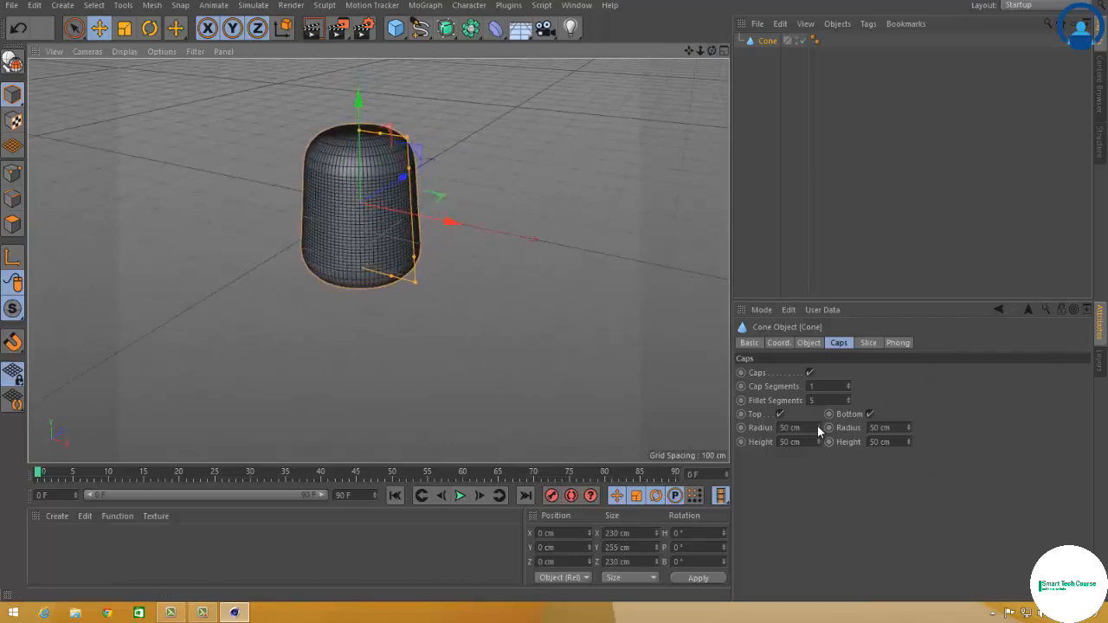
left_click_drag(817, 425, 818, 428)
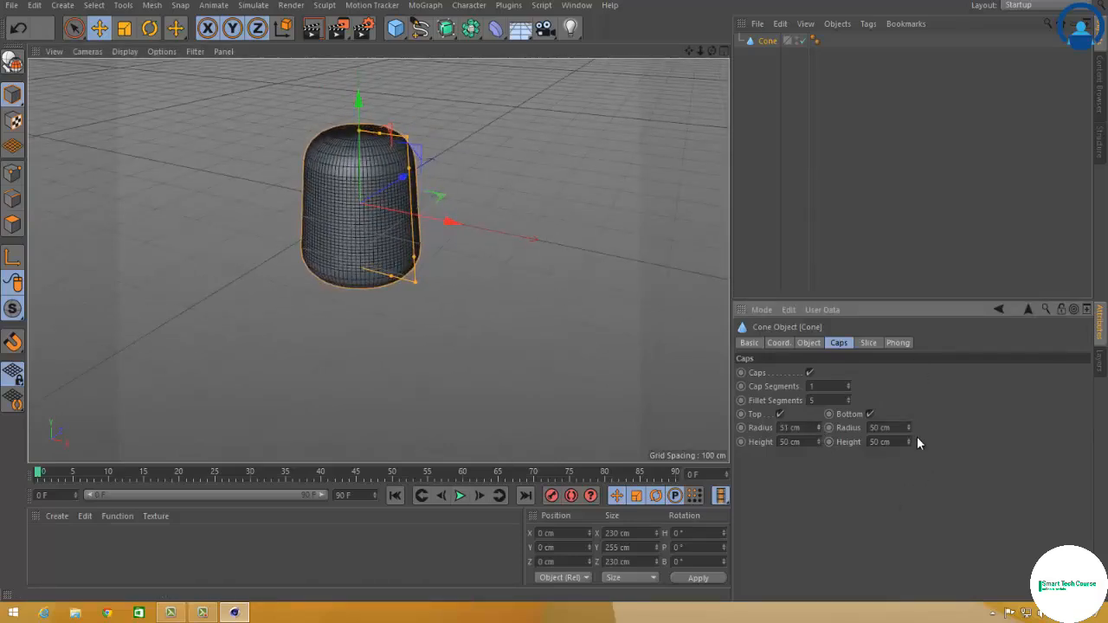
left_click_drag(906, 425, 907, 435)
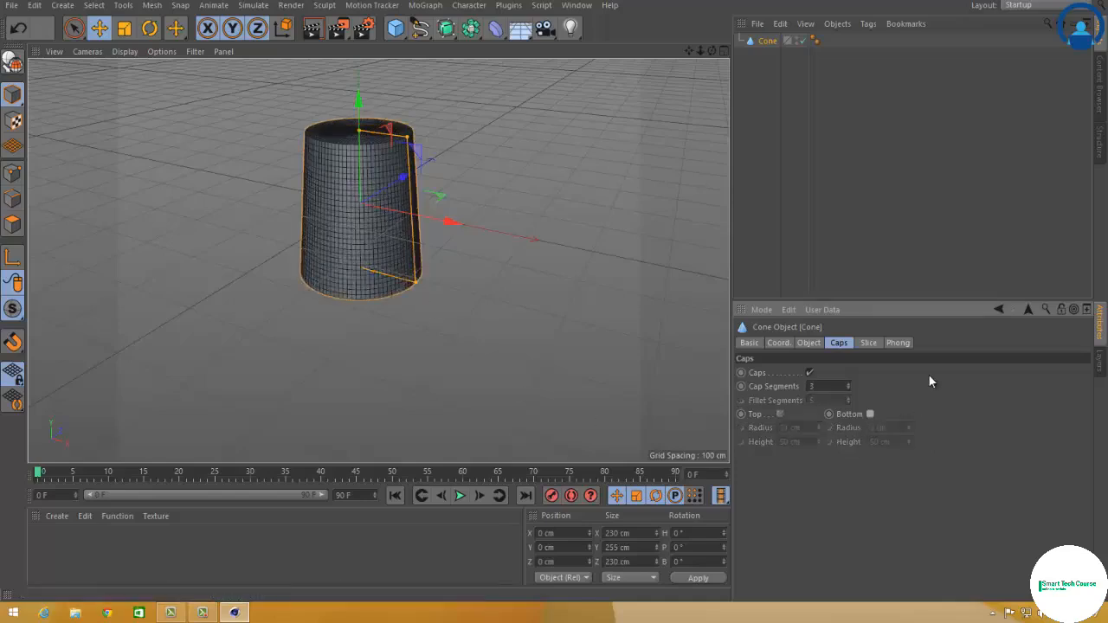
Slice the cone from -60° to 223° and try the Regular Grid option.
left_click(869, 343)
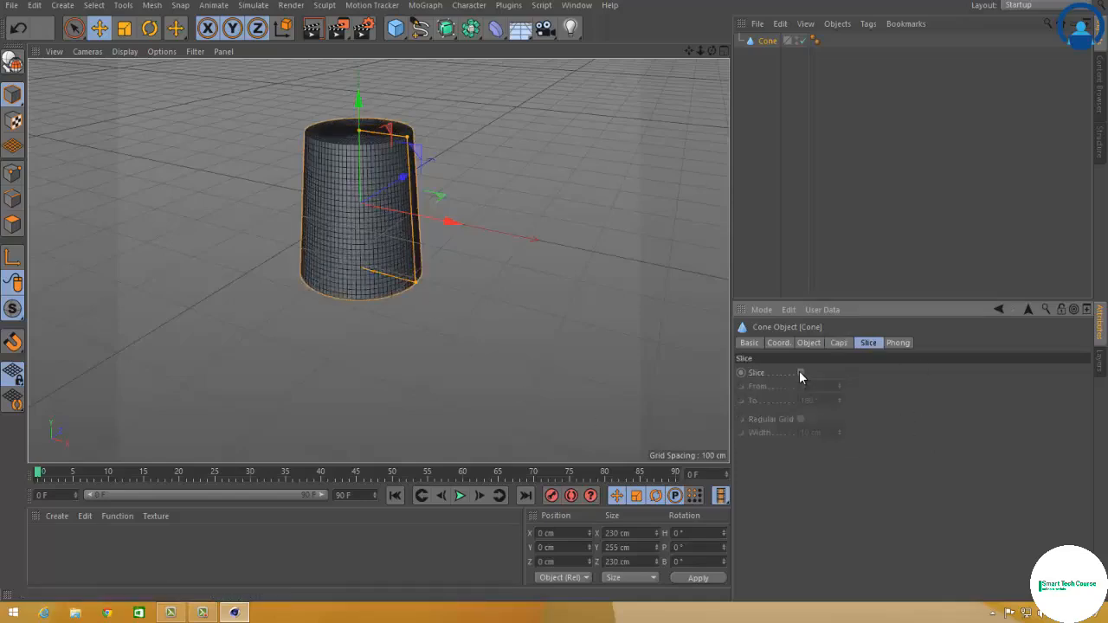
left_click(799, 372)
left_click_drag(839, 387, 840, 381)
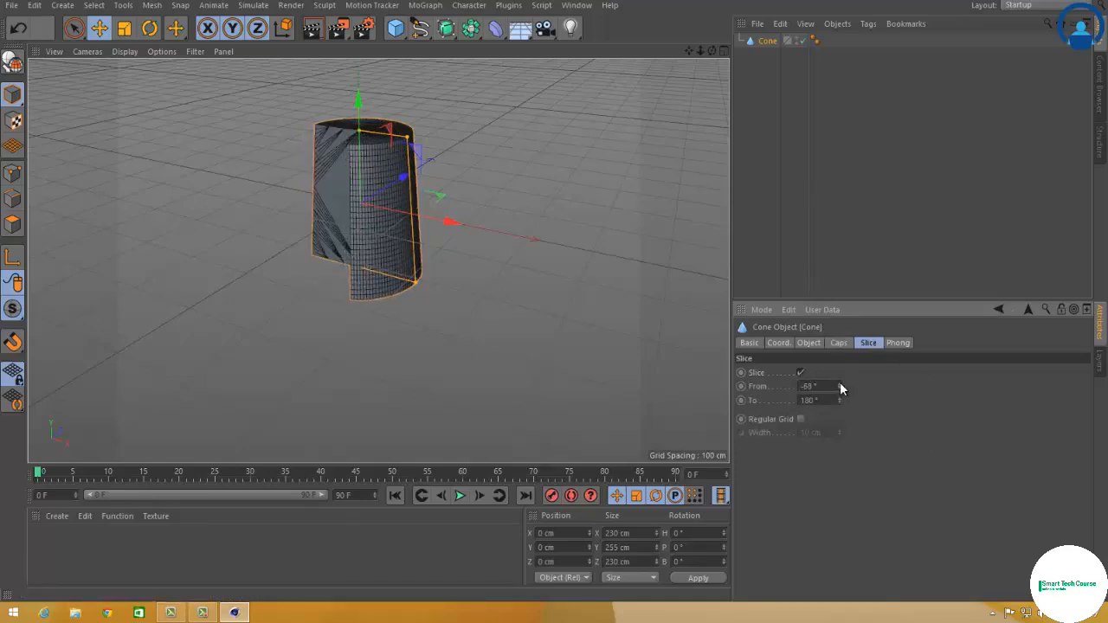
left_click_drag(378, 260, 451, 338, "alt")
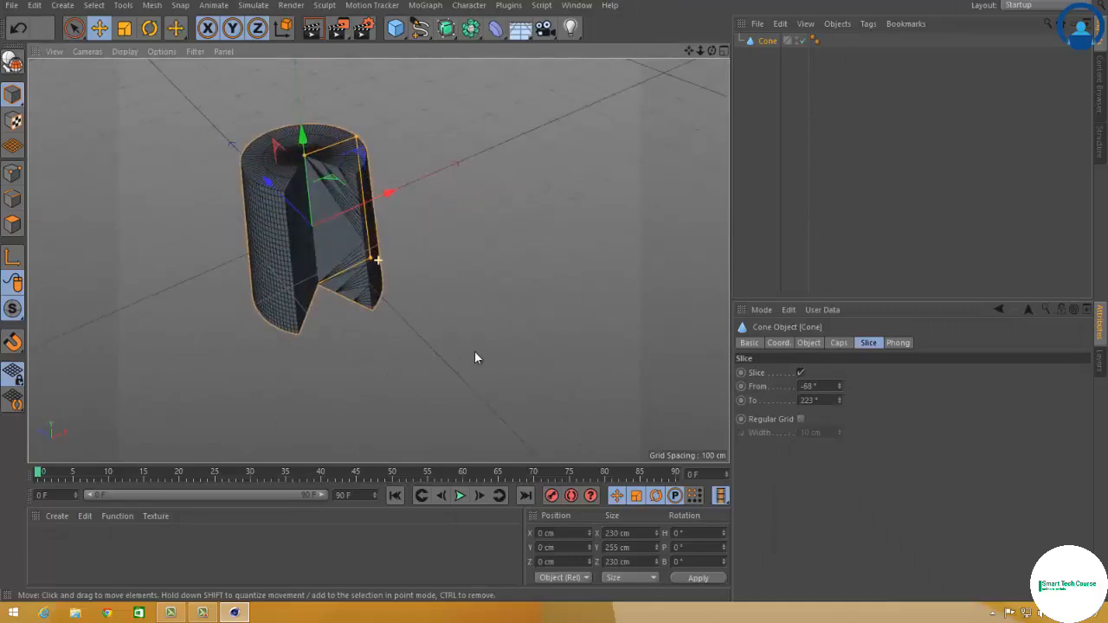
left_click_drag(841, 387, 840, 378)
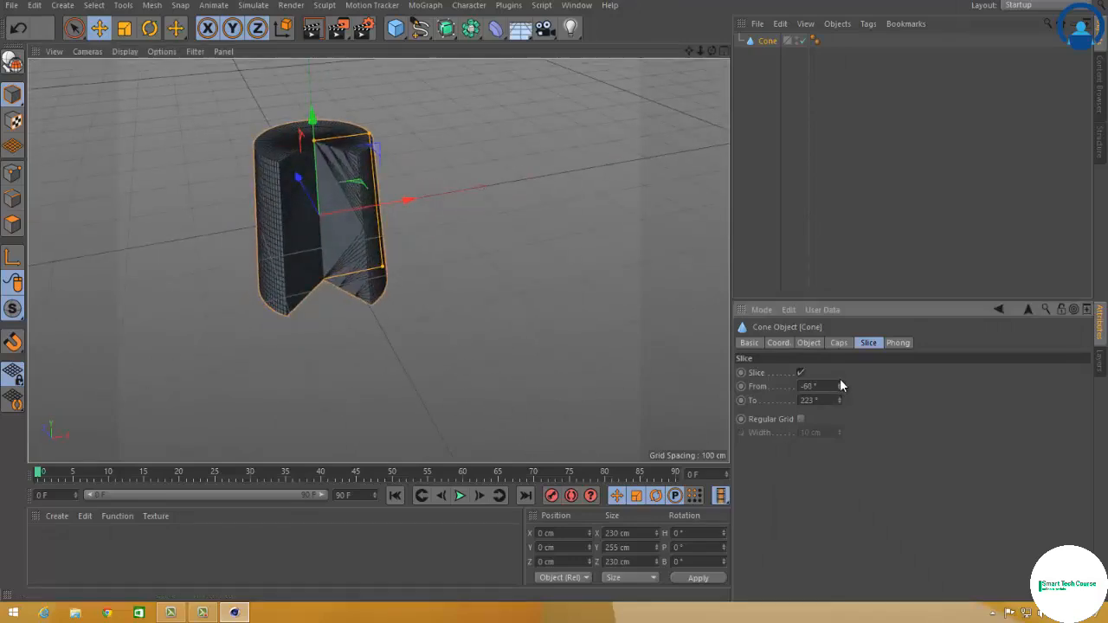
left_click(800, 419)
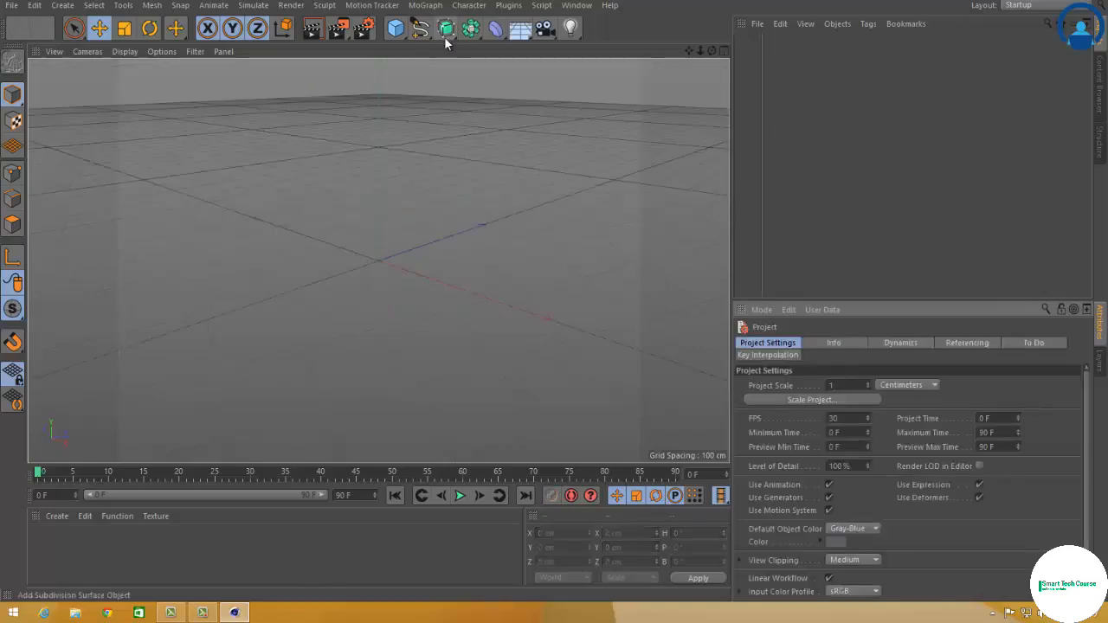
Replace the cone with a Cylinder and review its Basic and Coord properties.
left_click(396, 27)
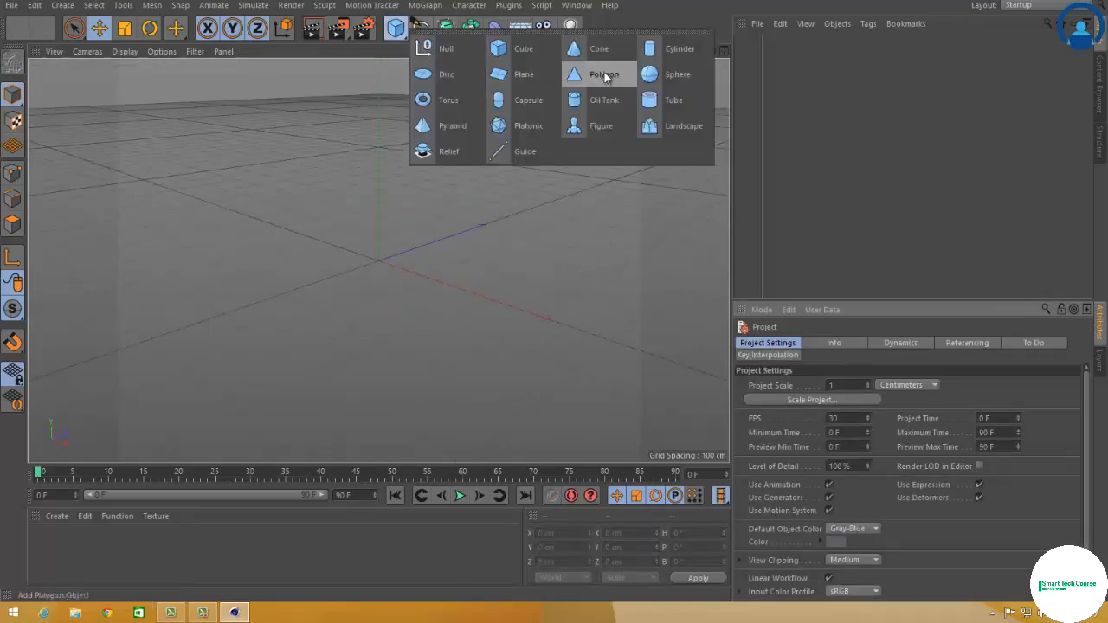
left_click(685, 52)
left_click(758, 344)
left_click(779, 343)
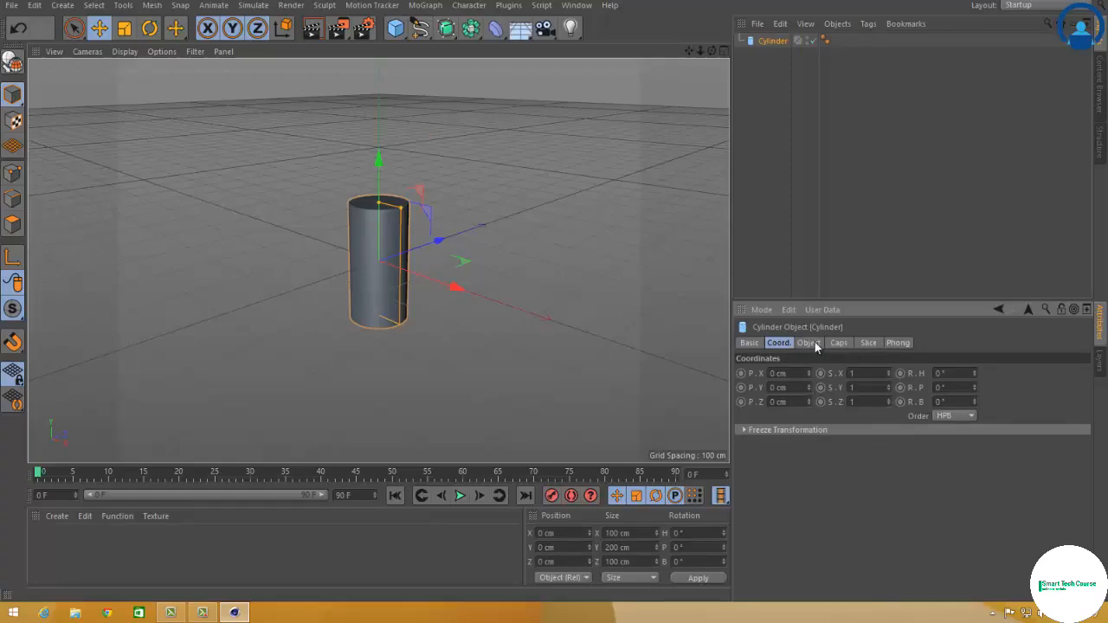
Set the cylinder's radius to 129 cm and height to 228 cm, with 14 height segments and 67 rotation segments.
left_click(811, 343)
left_click(862, 371)
mouse_move(862, 370)
left_mouse_down()
mouse_move(866, 352)
mouse_move(860, 391)
mouse_move(860, 377)
left_mouse_up()
left_click_drag(862, 403, 863, 419)
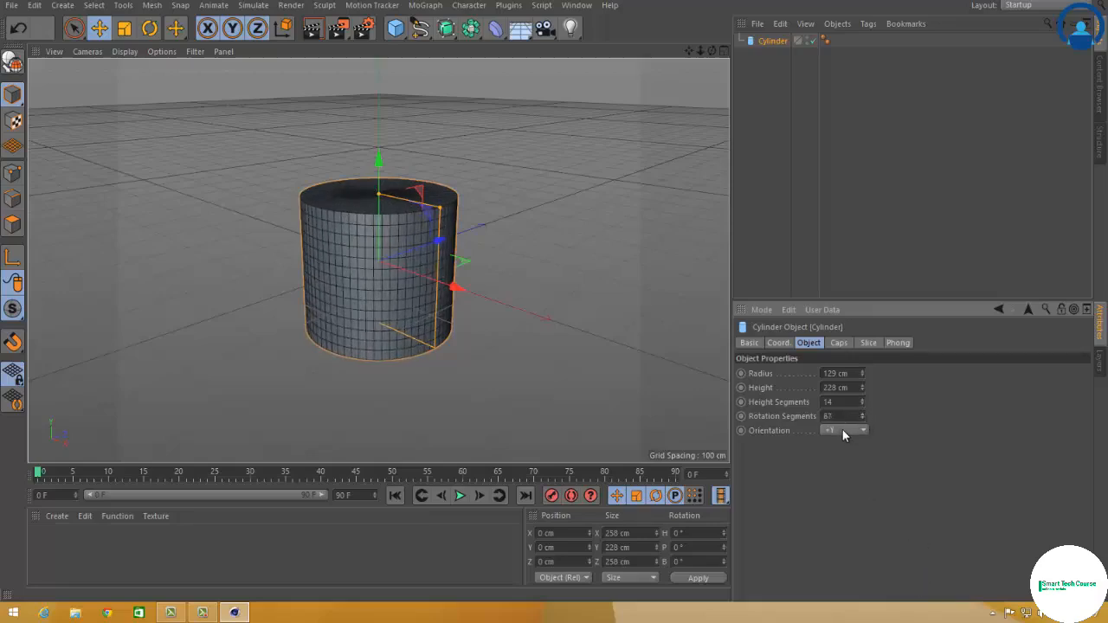
left_click(833, 500)
Toggle the cylinder's caps off and back on to compare its open and closed ends.
left_click(839, 343)
left_click(790, 373)
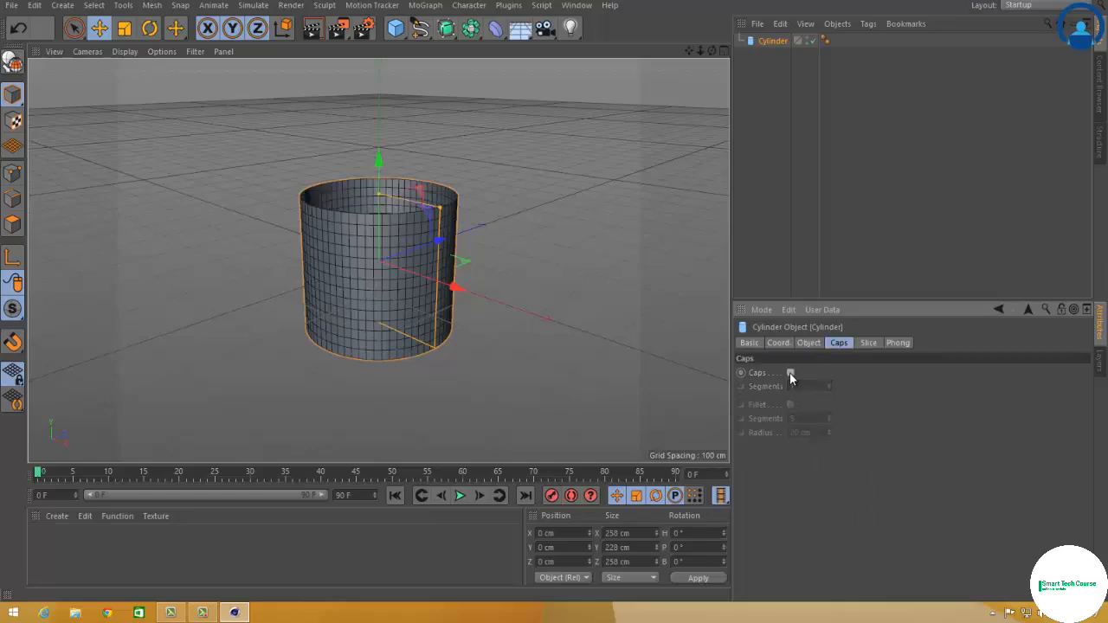
left_click(791, 373)
left_click(790, 373)
left_click(791, 373)
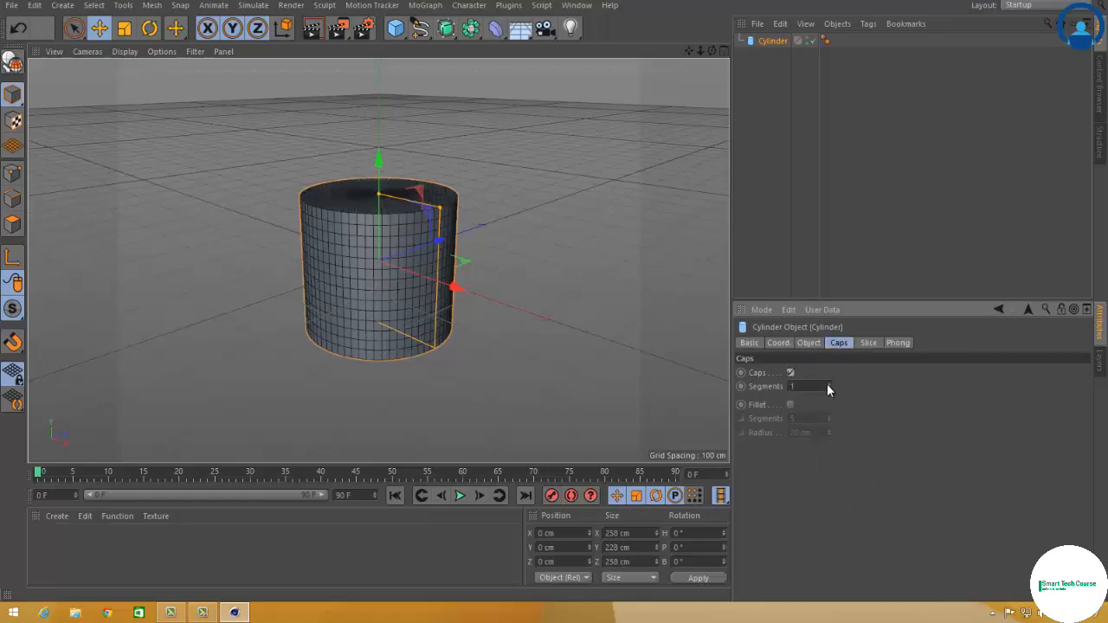
Give the cylinder's caps 7 segments and enable their fillet with a radius of 0 cm.
left_click_drag(362, 331, 381, 403, "alt")
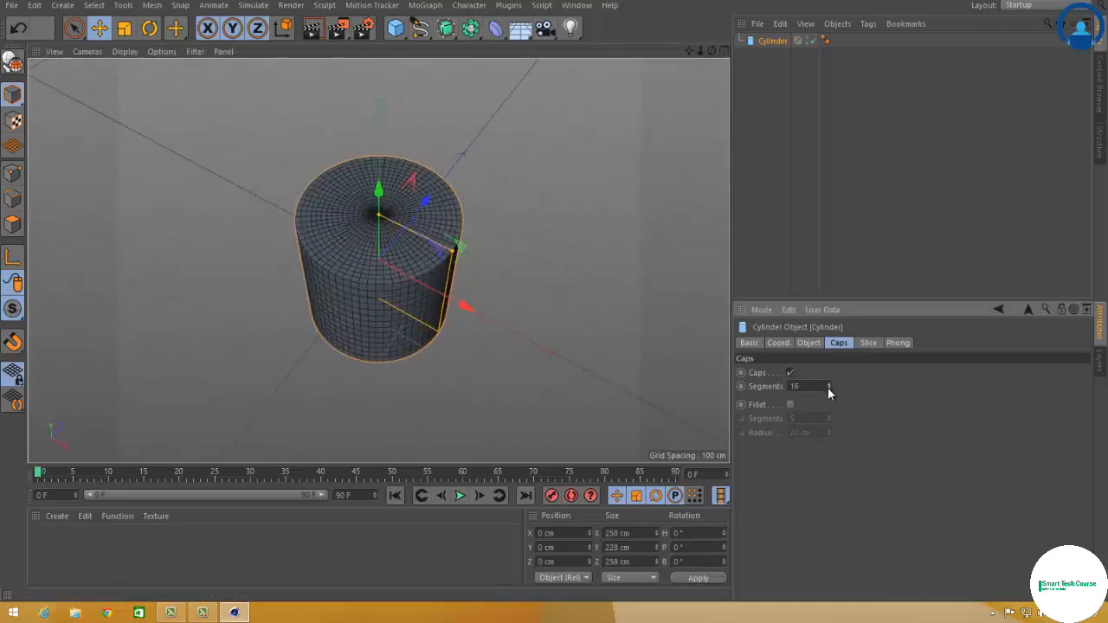
left_click_drag(828, 389, 834, 402)
left_click(790, 405)
left_click_drag(485, 398, 452, 329, "alt")
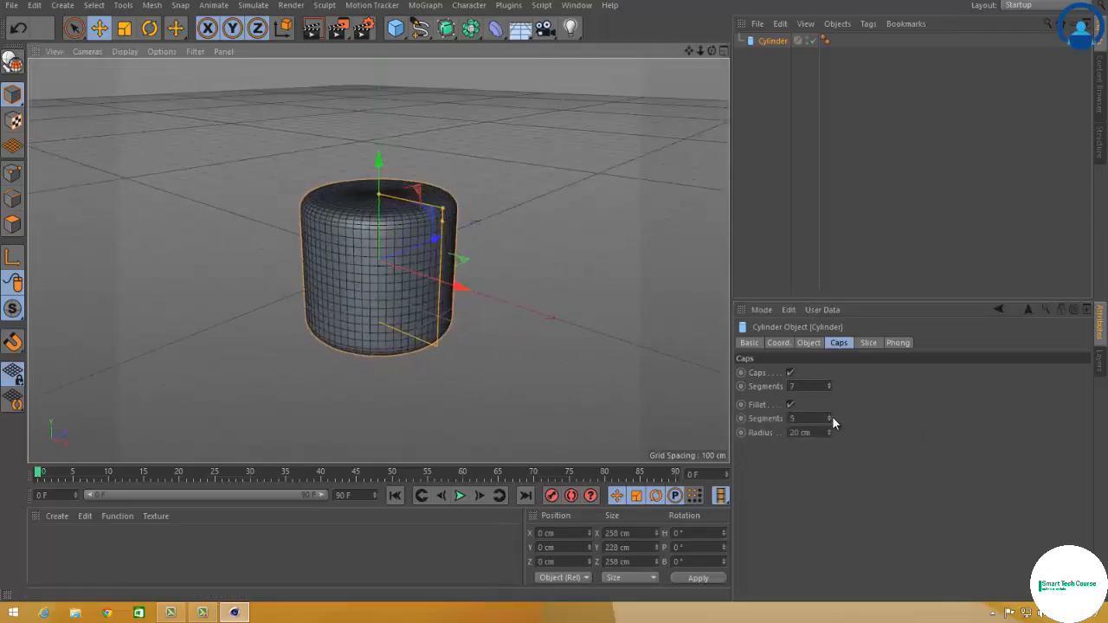
left_click_drag(828, 431, 828, 434)
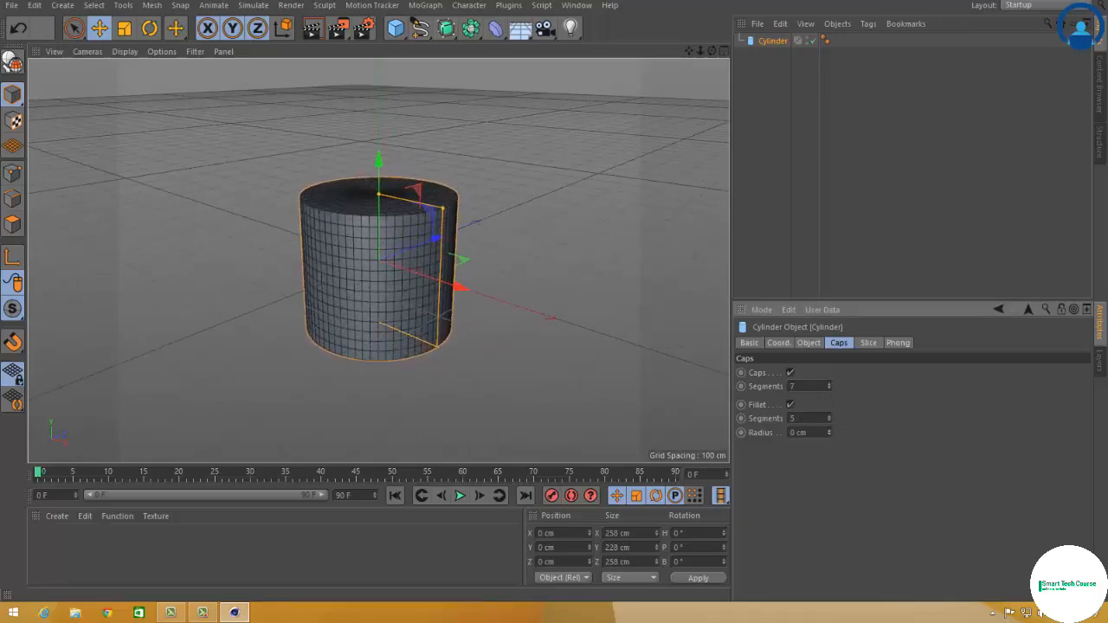
Enable Slice on the cylinder and adjust its start angle.
left_click(876, 343)
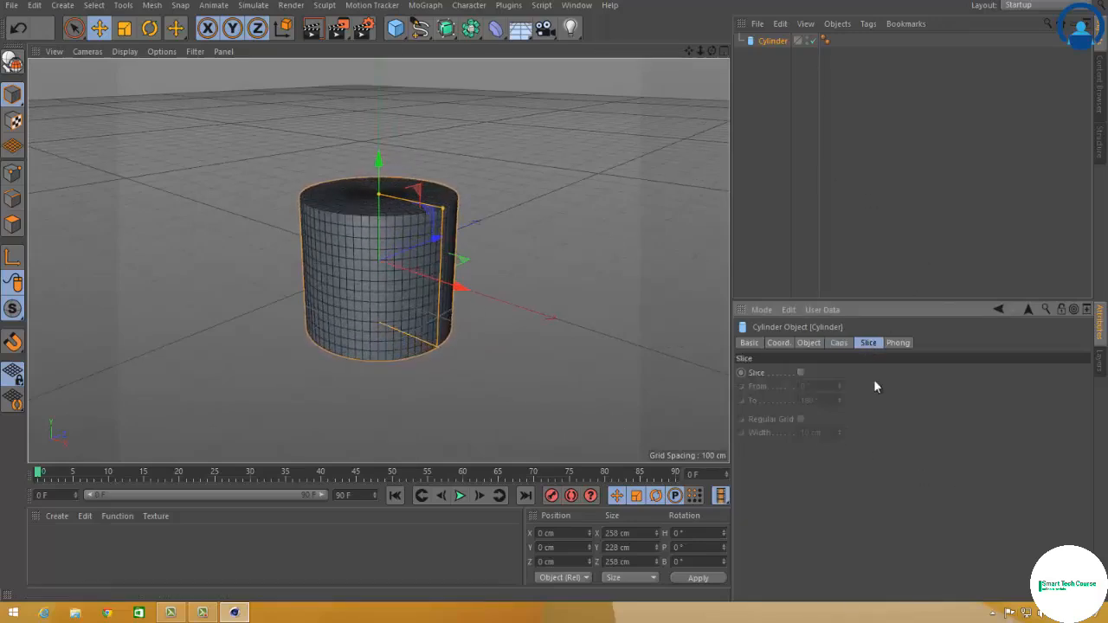
left_click(801, 372)
left_click_drag(840, 386, 792, 375)
Delete the cylinder and add a Disc in its place.
key("Delete")
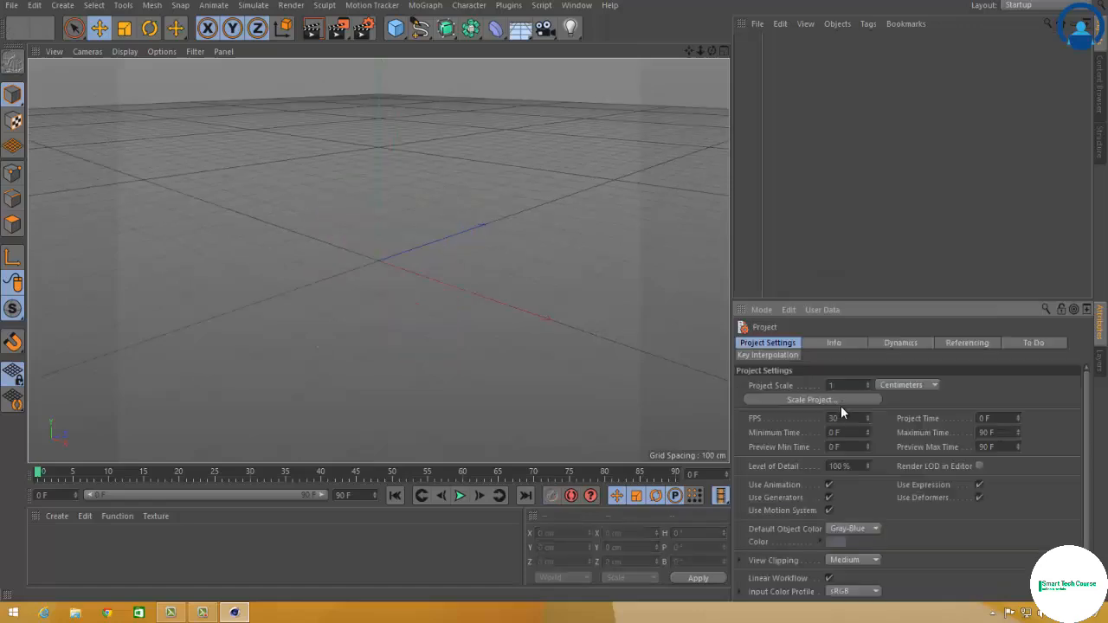
left_click_drag(396, 27, 417, 56)
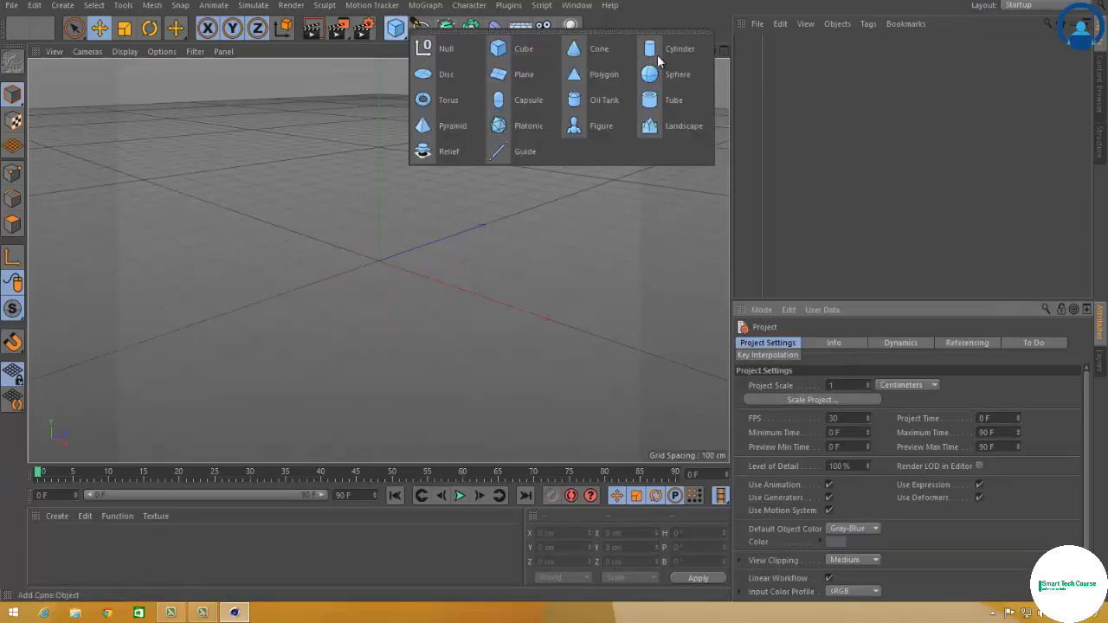
left_click(447, 77)
Set the disc's inner radius to 39 cm and outer radius to 165 cm, and display it with Gouraud Shading (Lines).
left_click(807, 342)
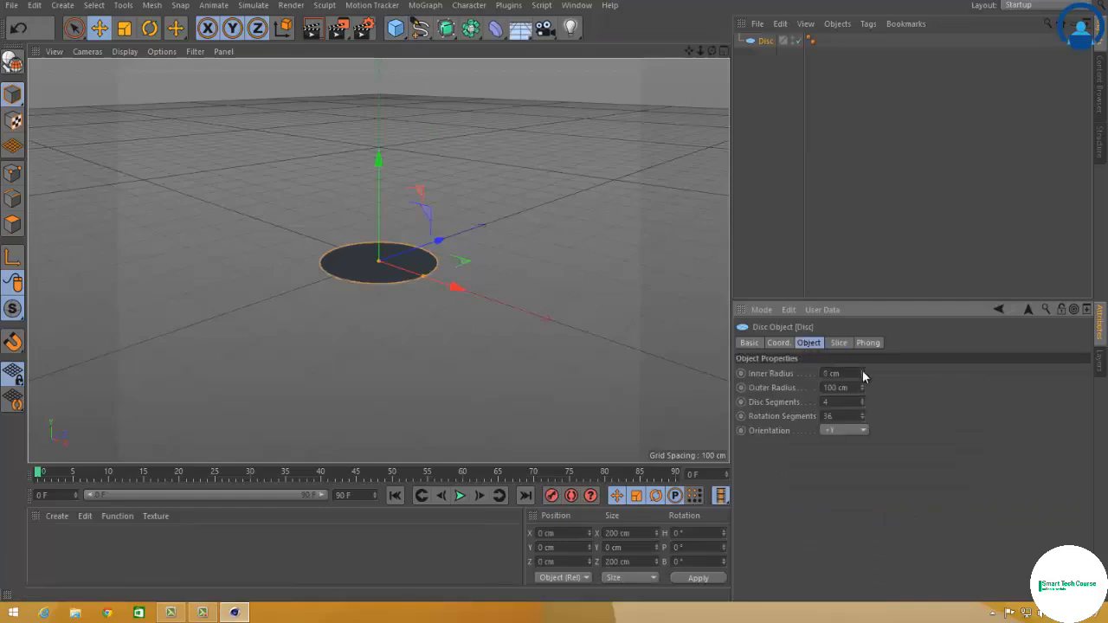
left_click_drag(863, 372, 864, 387)
left_click(126, 51)
left_click(152, 84)
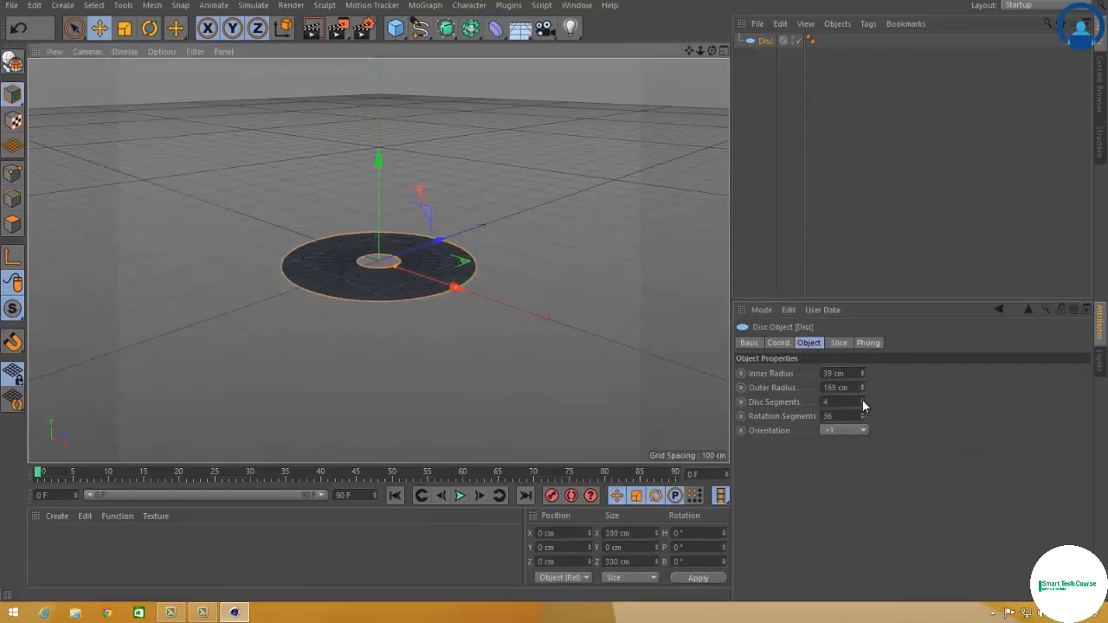
Give the disc 11 disc segments and 50 rotation segments.
left_click(862, 400)
left_click(862, 399)
left_click_drag(862, 399, 863, 418)
Try the +X orientation on the disc, and switch it to +Z.
left_click(843, 429)
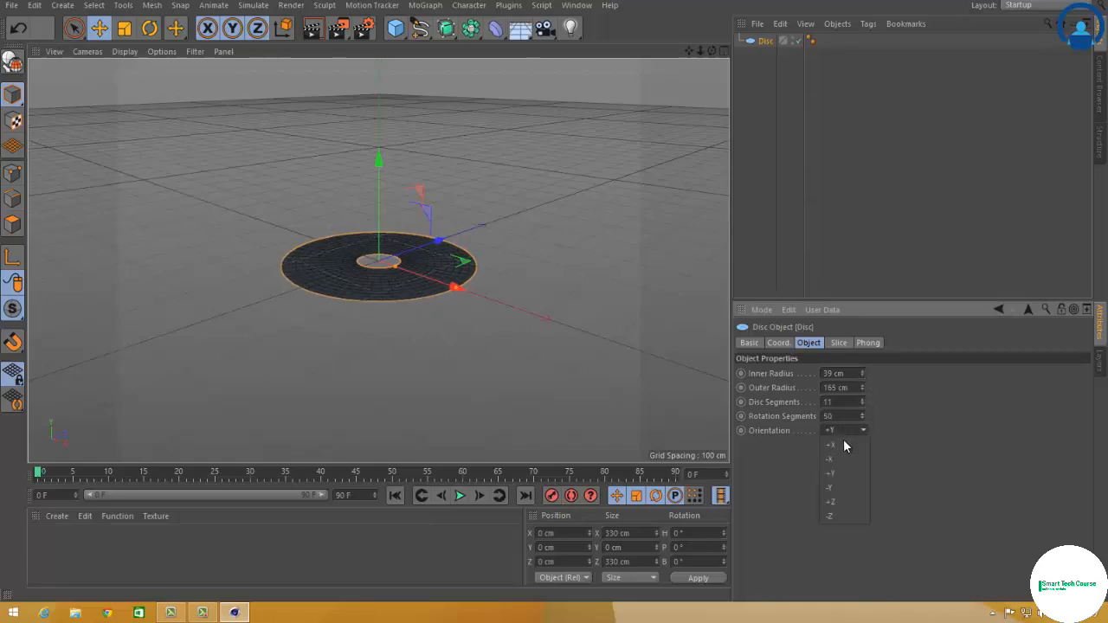
left_click(843, 446)
left_click(842, 430)
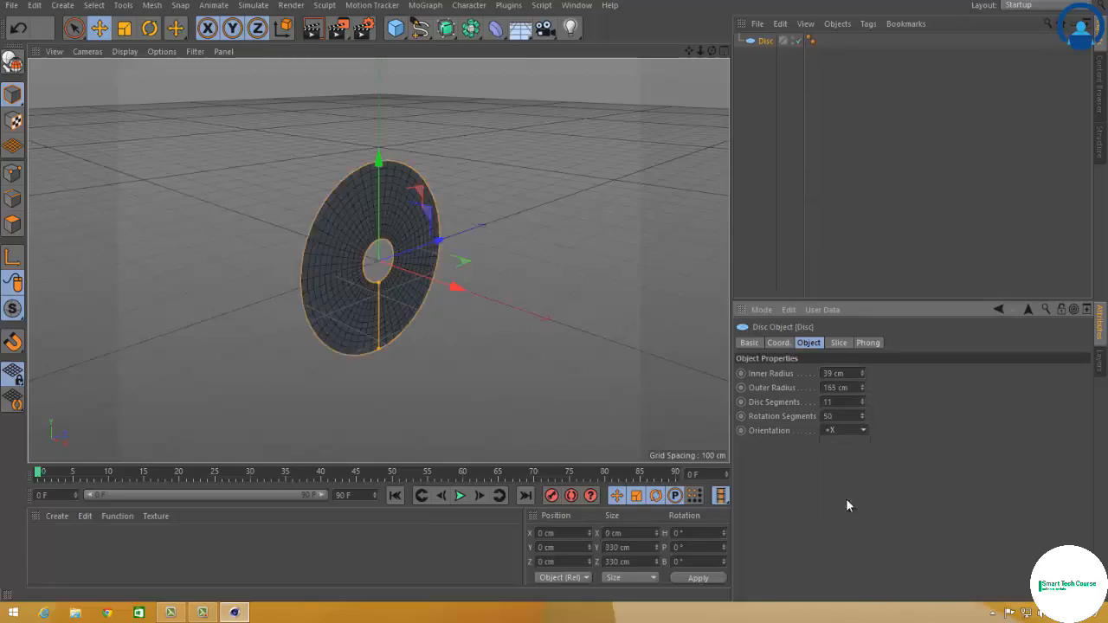
left_click(846, 501)
Slice the disc from -108° to 180°.
left_click(839, 343)
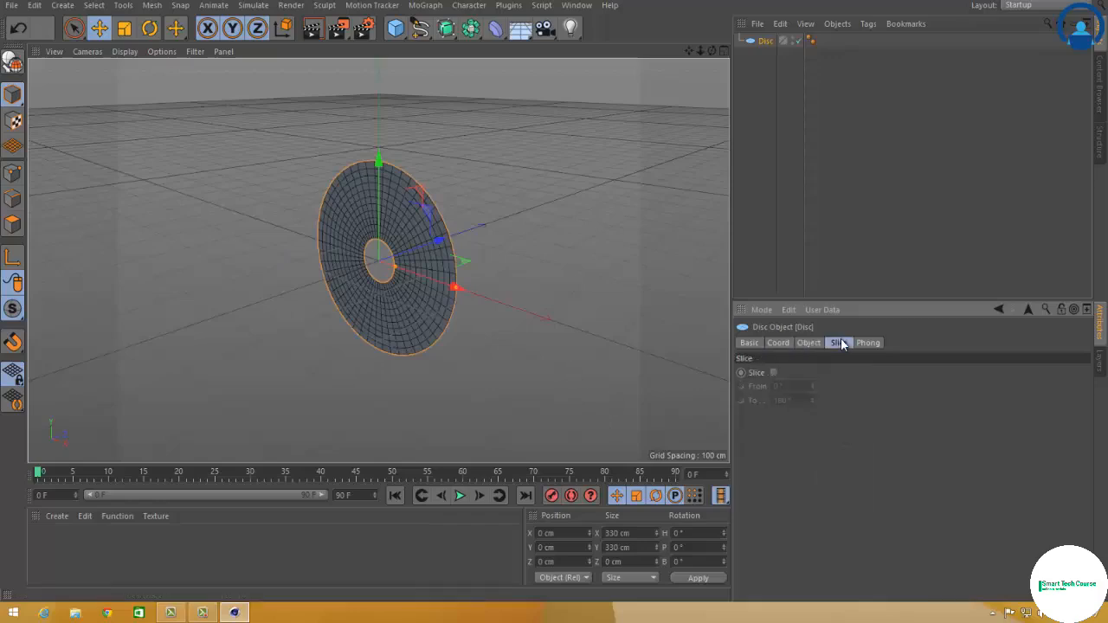
left_click(774, 372)
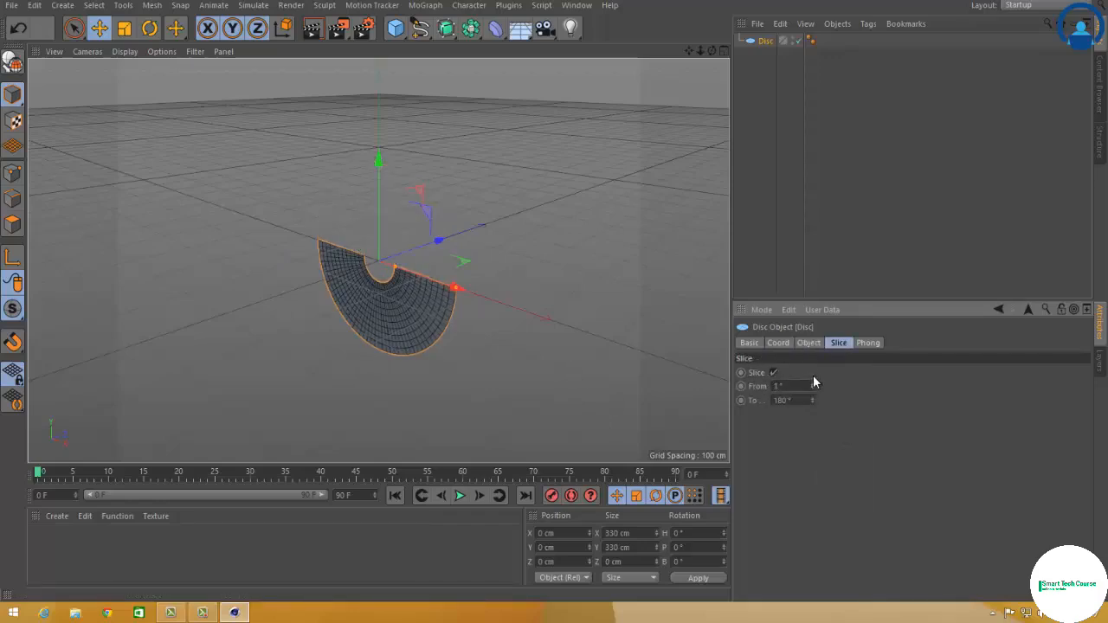
left_click_drag(813, 381, 815, 384)
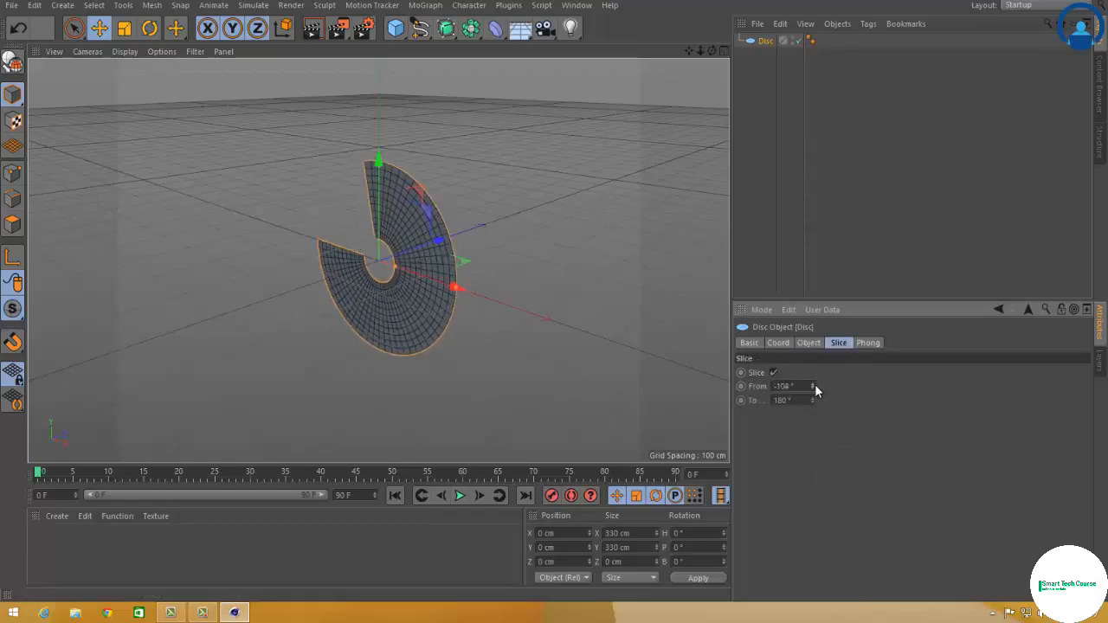
Replace the disc with a Plane and set its width to 494 cm and height to 431 cm.
left_click(395, 28)
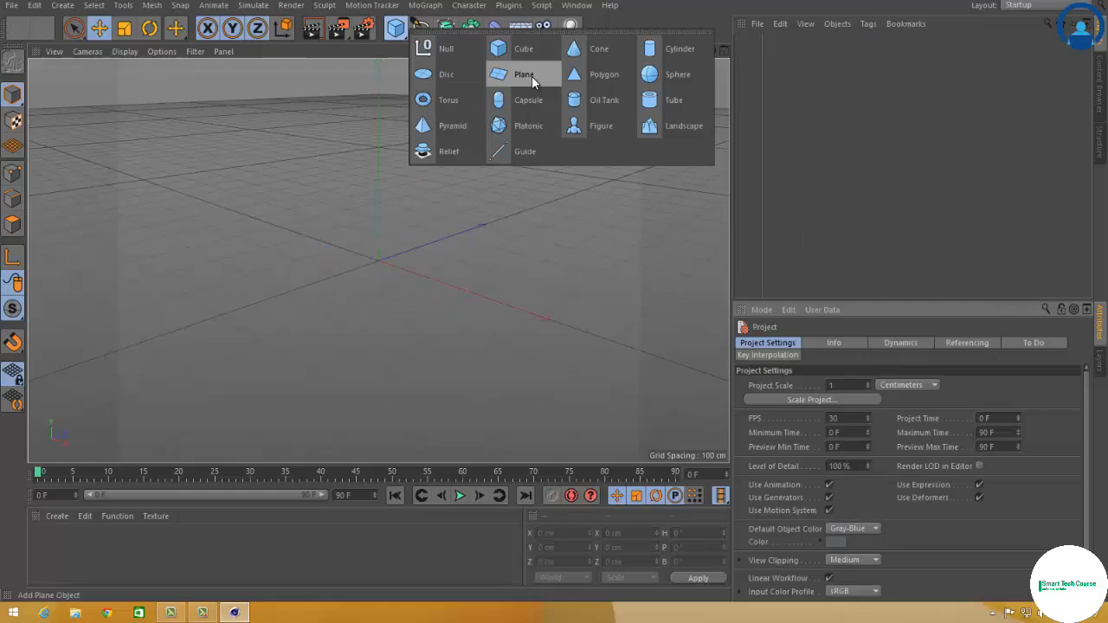
left_click(524, 75)
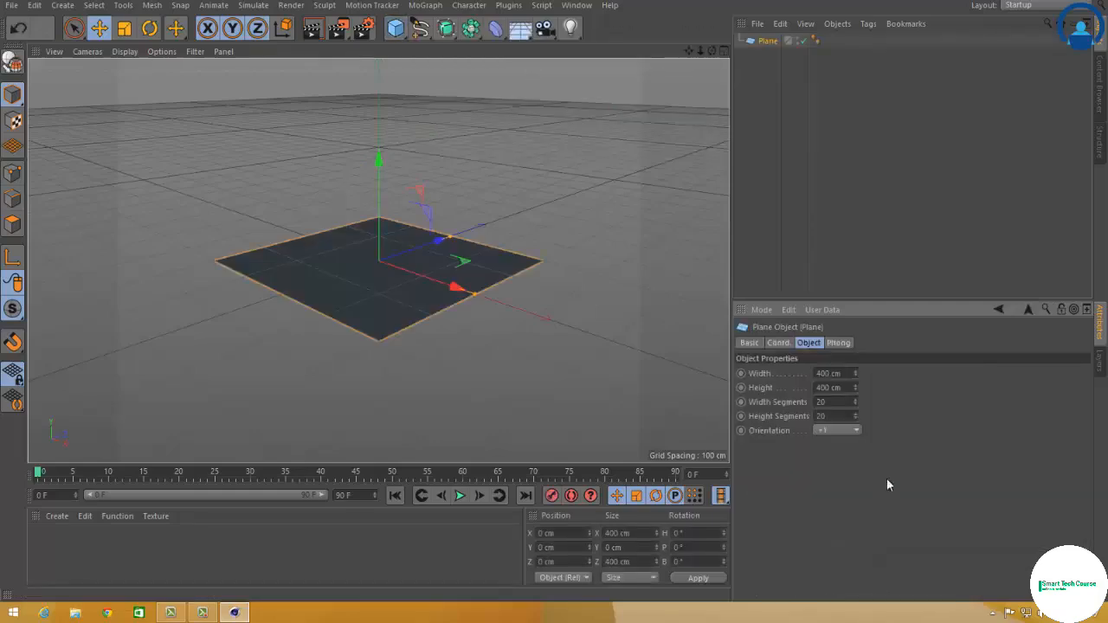
mouse_move(859, 369)
left_mouse_down()
mouse_move(859, 358)
mouse_move(860, 411)
mouse_move(856, 386)
left_mouse_up()
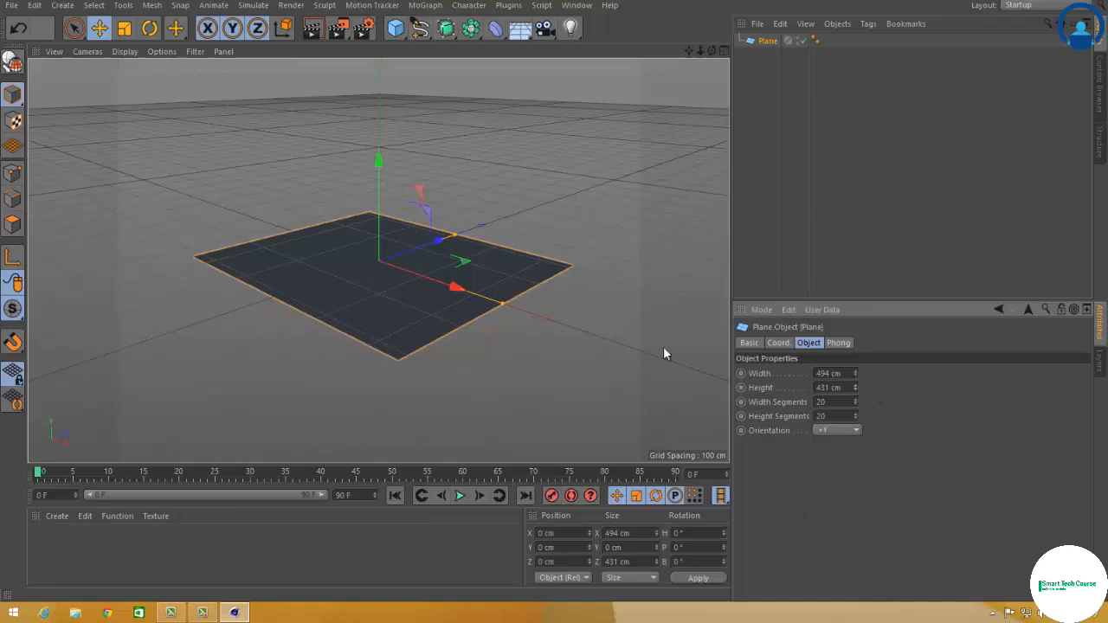
Display the plane in Gouraud Shading (Lines) and adjust its width and height segments.
left_click(126, 52)
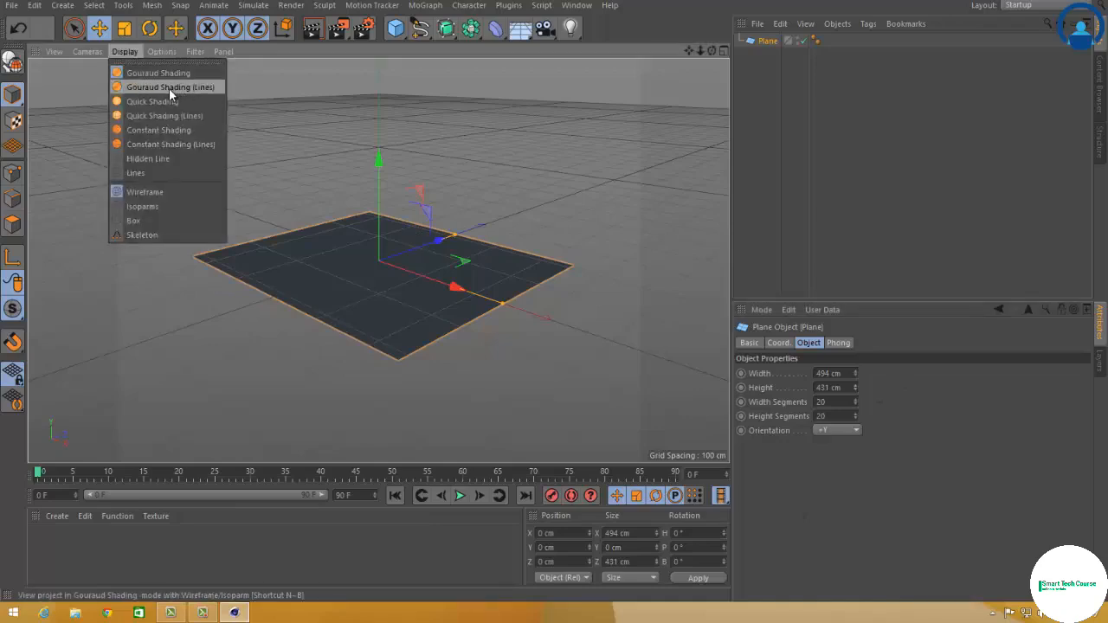
left_click(203, 89)
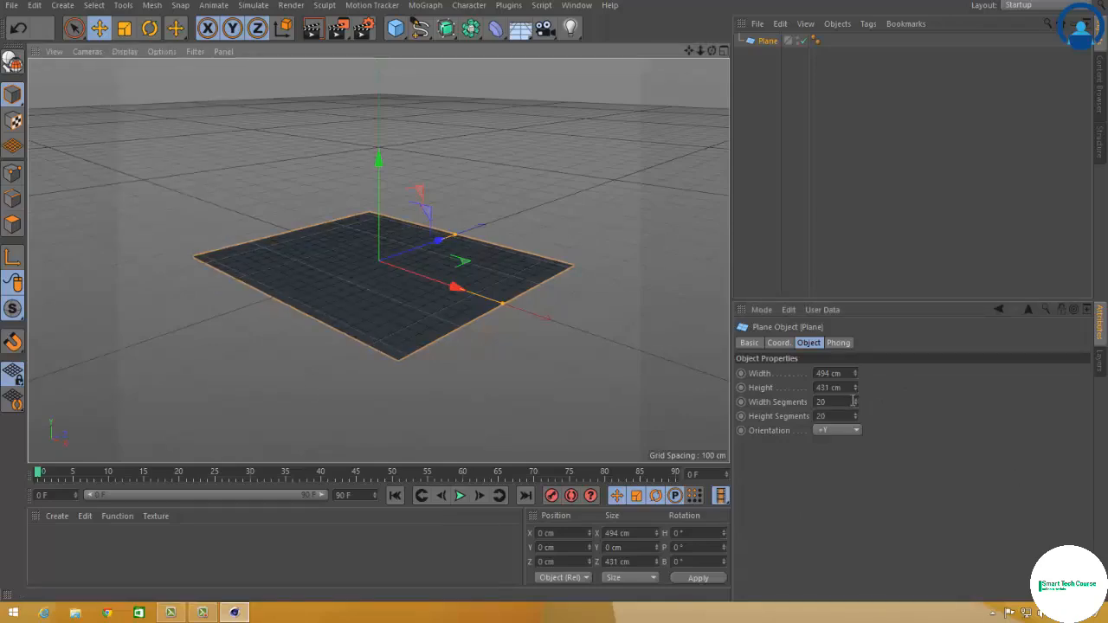
left_click_drag(857, 400, 856, 418)
left_click(855, 430)
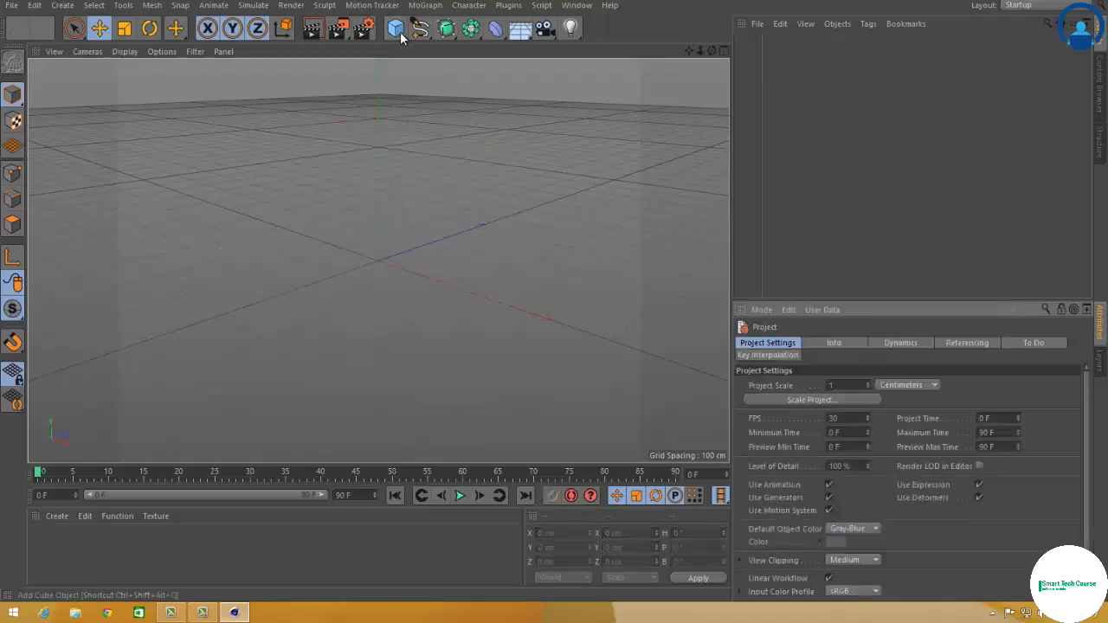
Replace the plane with a triangular Polygon 120 cm wide and 102 cm high, with 13 segments.
left_click(395, 28)
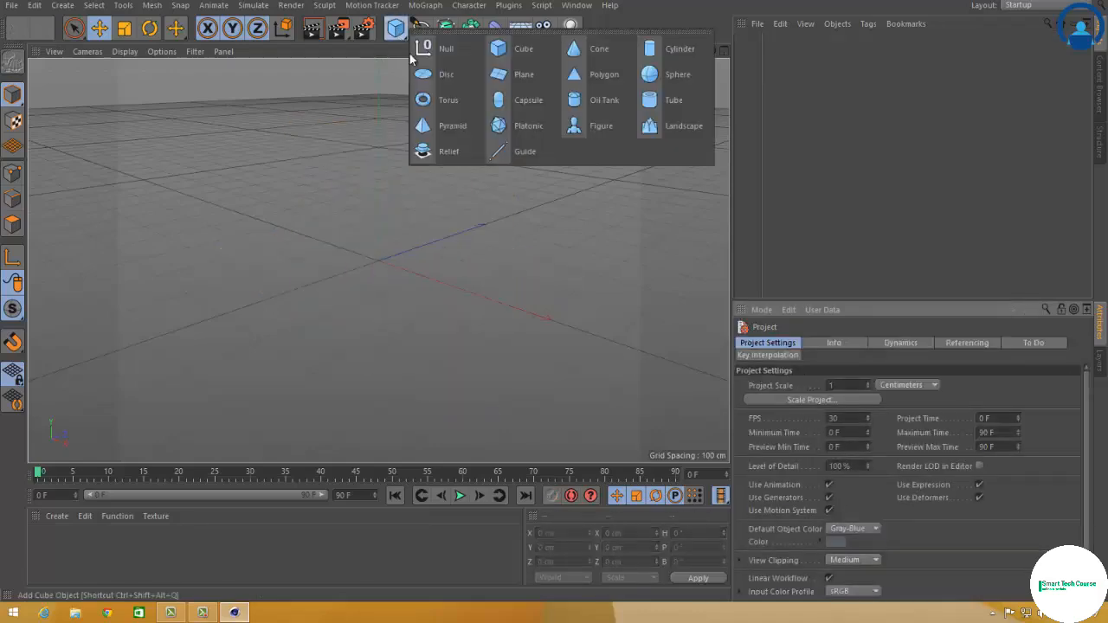
left_click(603, 76)
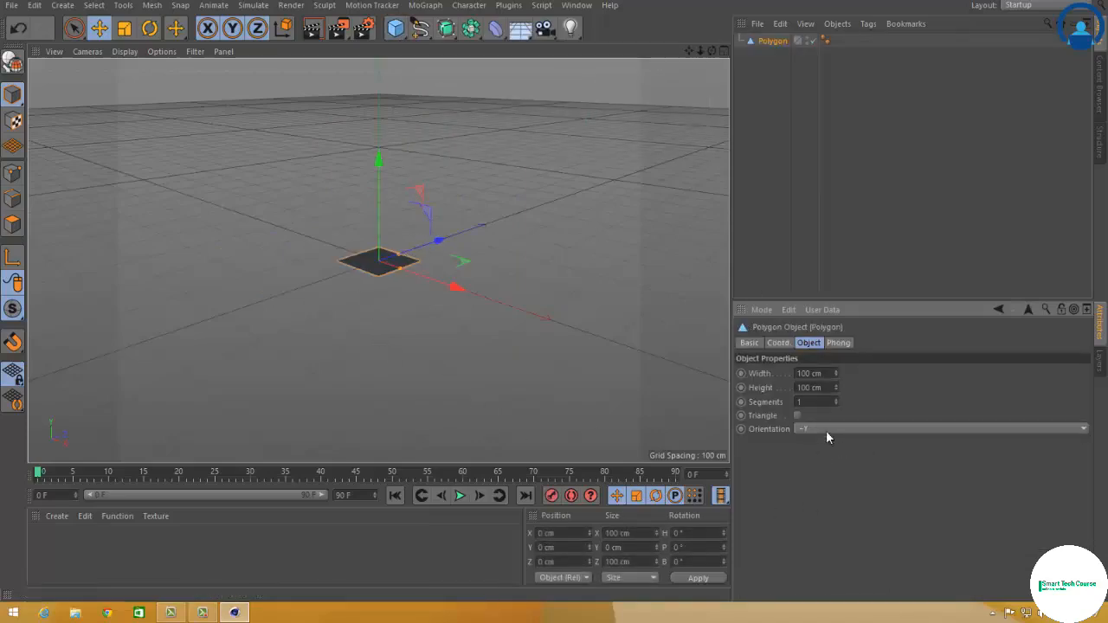
left_click(797, 416)
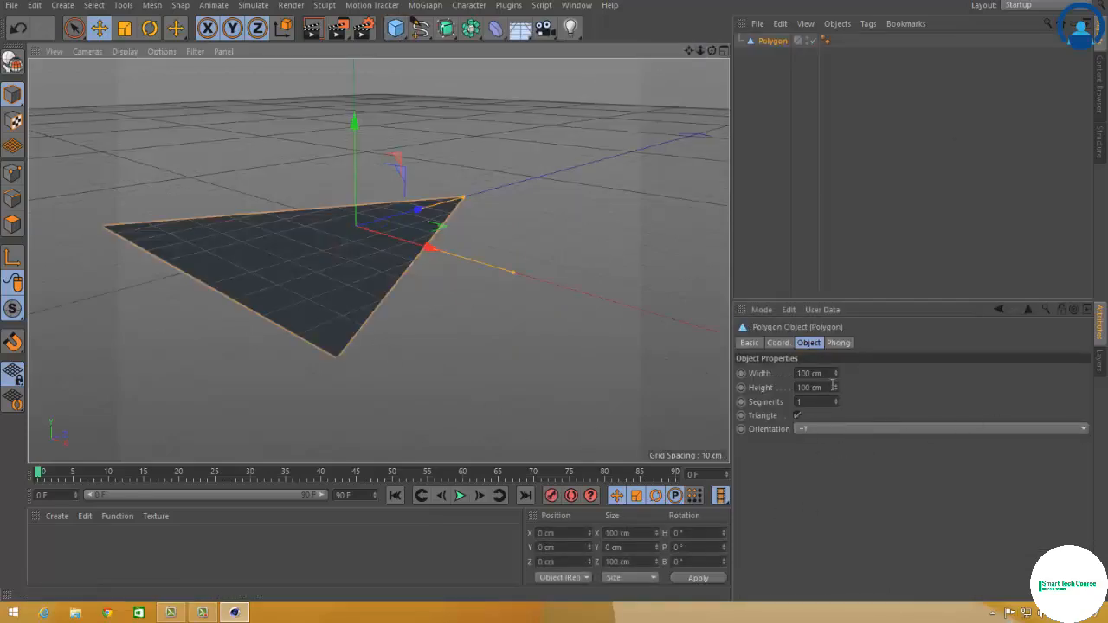
left_click_drag(835, 370, 837, 366)
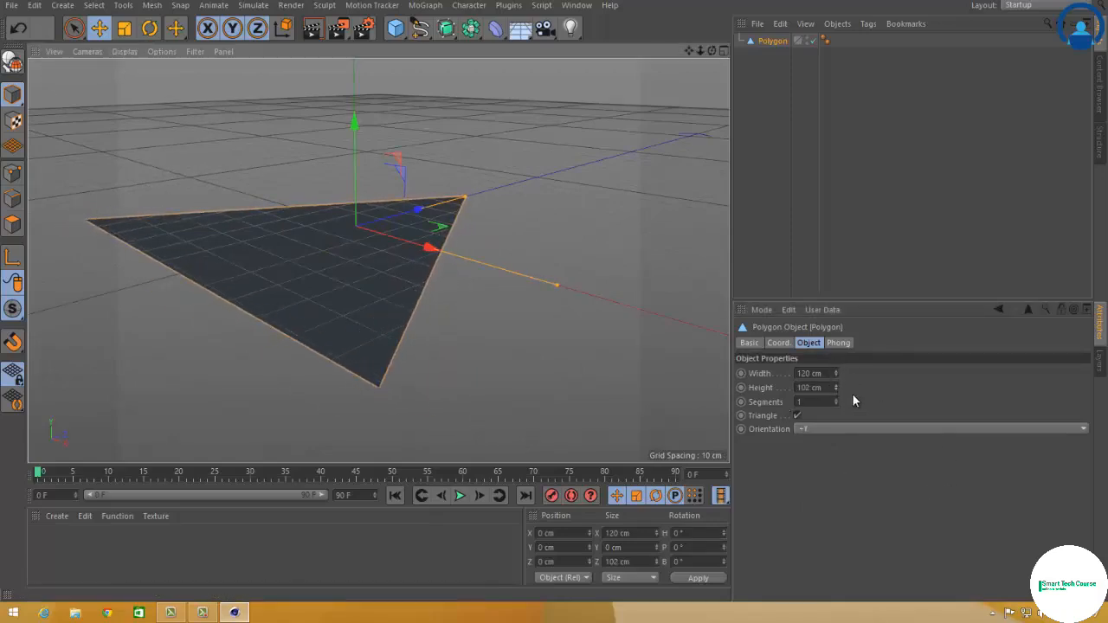
left_click_drag(836, 401, 832, 416)
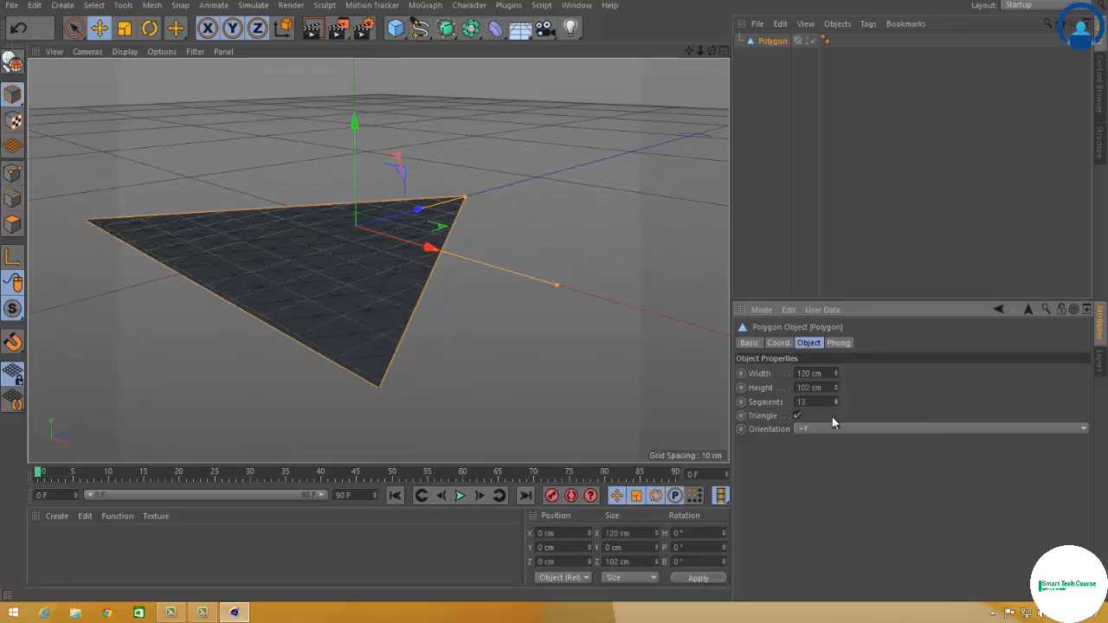
Toggle the polygon's Triangle option off and back on to compare the two shapes.
left_click(798, 417)
left_click(798, 416)
left_click(798, 416)
left_click(799, 417)
Set the polygon's orientation to +Z.
left_click(825, 429)
left_click(824, 475)
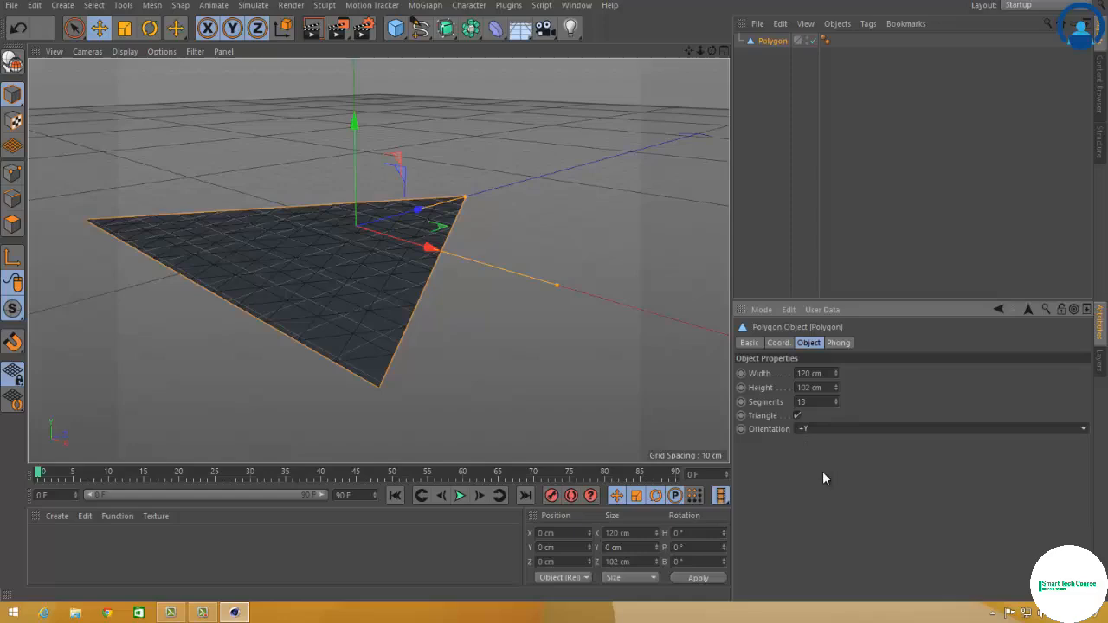
left_click(817, 429)
left_click(827, 501)
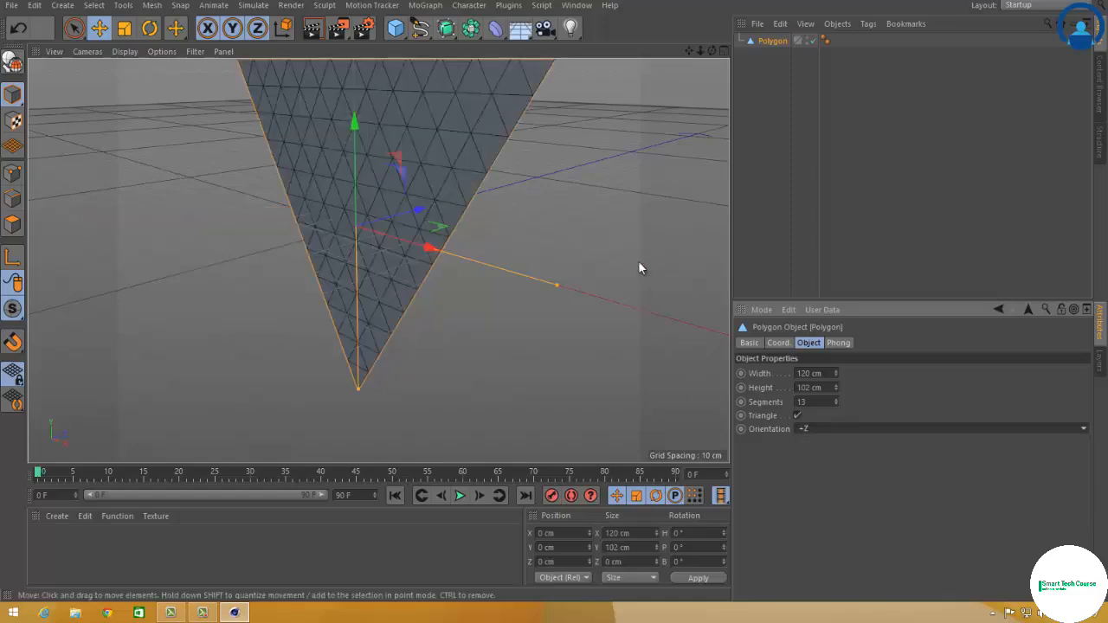
scroll(554, 290, "down", 5)
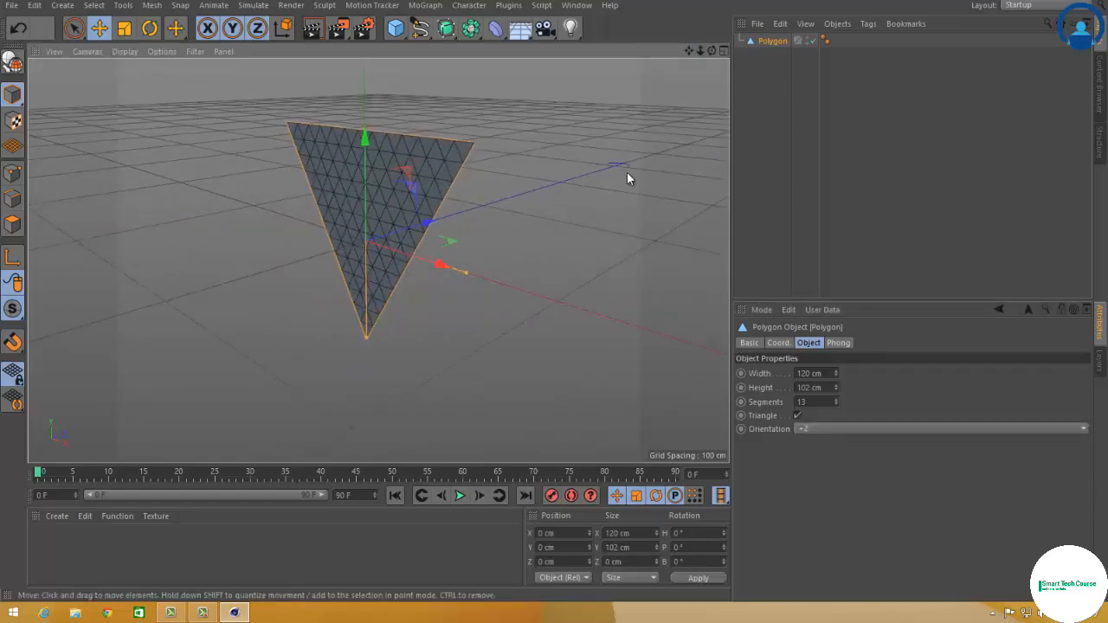
Replace the polygon with a Sphere and set its radius to 145 cm.
key("Delete")
left_click(396, 28)
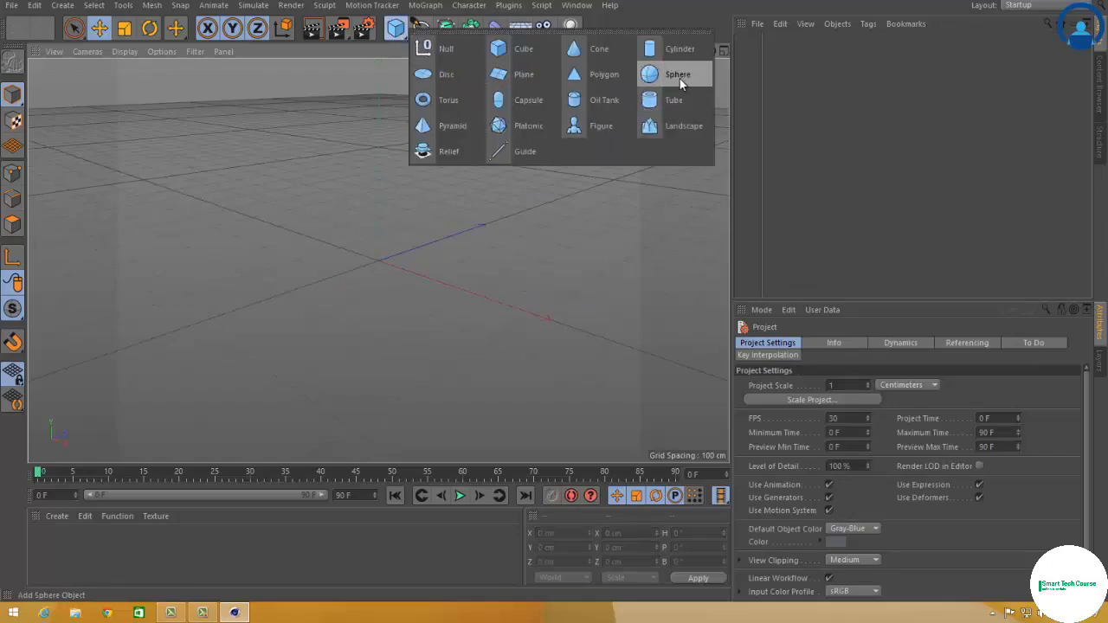
left_click(680, 79)
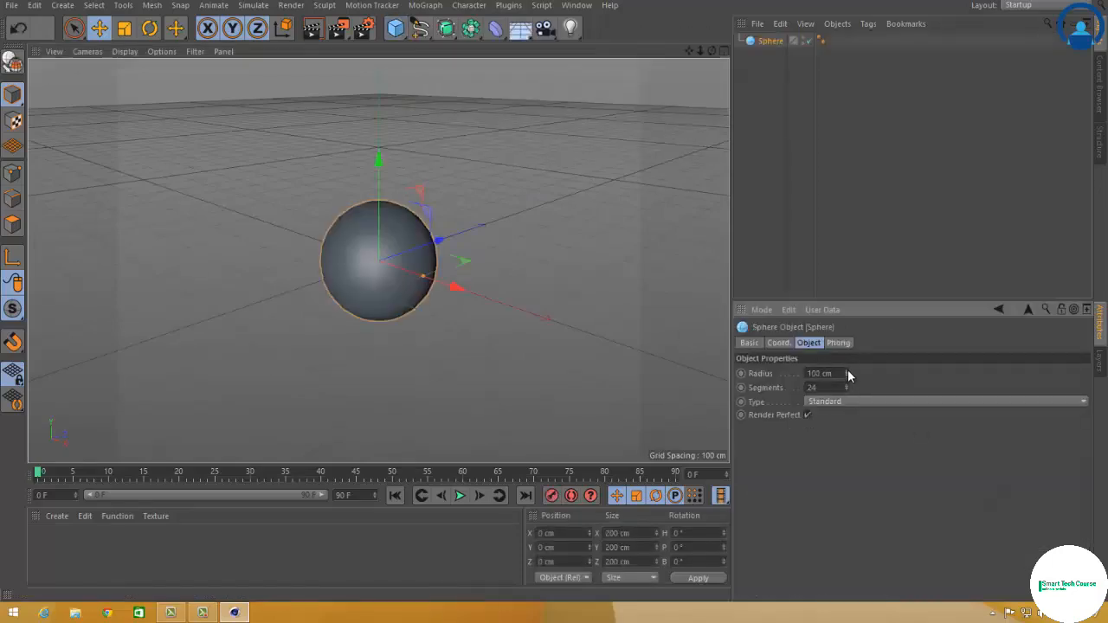
left_click_drag(848, 372, 850, 401)
Display the sphere in Gouraud Shading (Lines) and set its segments to 27.
left_click(127, 54)
left_click(138, 87)
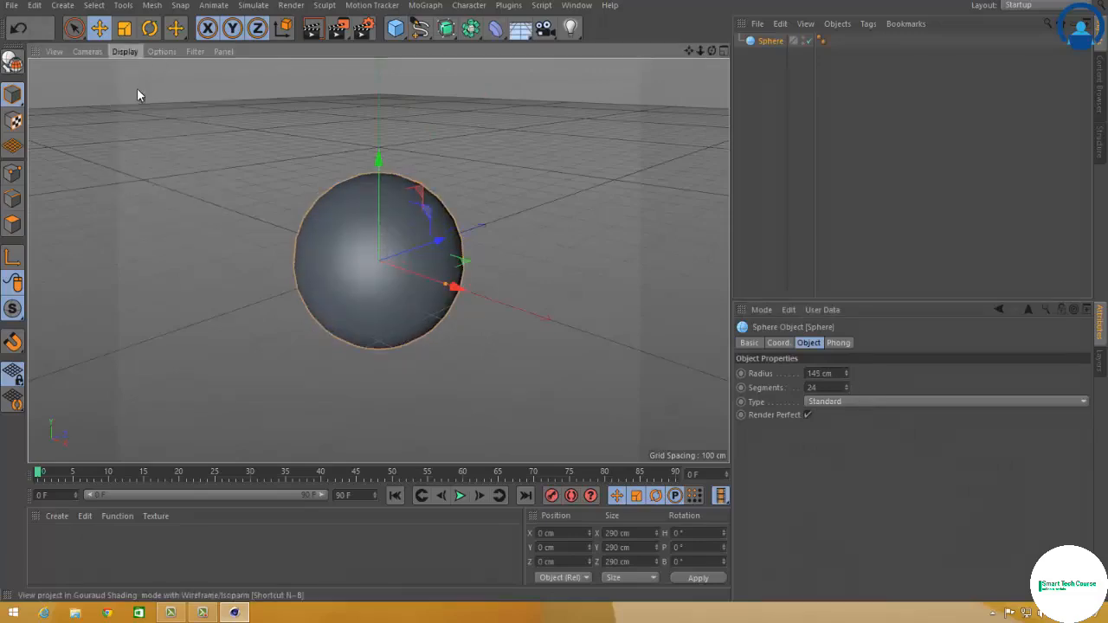
mouse_move(846, 387)
left_mouse_down()
mouse_move(854, 396)
mouse_move(846, 383)
mouse_move(831, 403)
left_mouse_up()
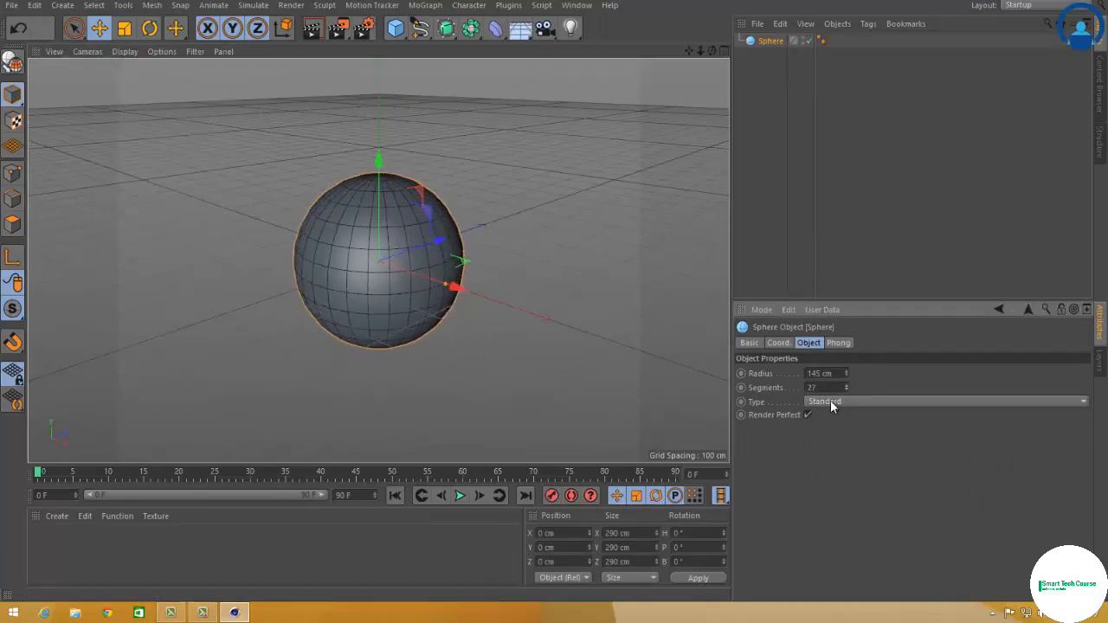
Try the Tetrahedron, Hexahedron and Octahedron types on the sphere, and switch it to Hemisphere.
left_click(830, 402)
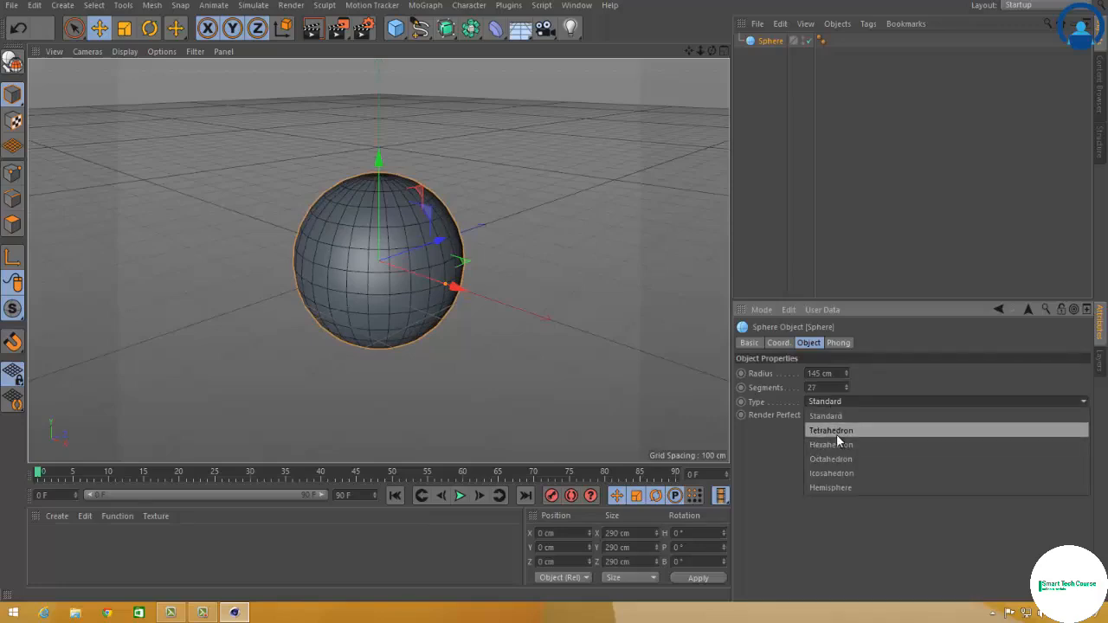
left_click(837, 432)
left_click(835, 404)
left_click(836, 445)
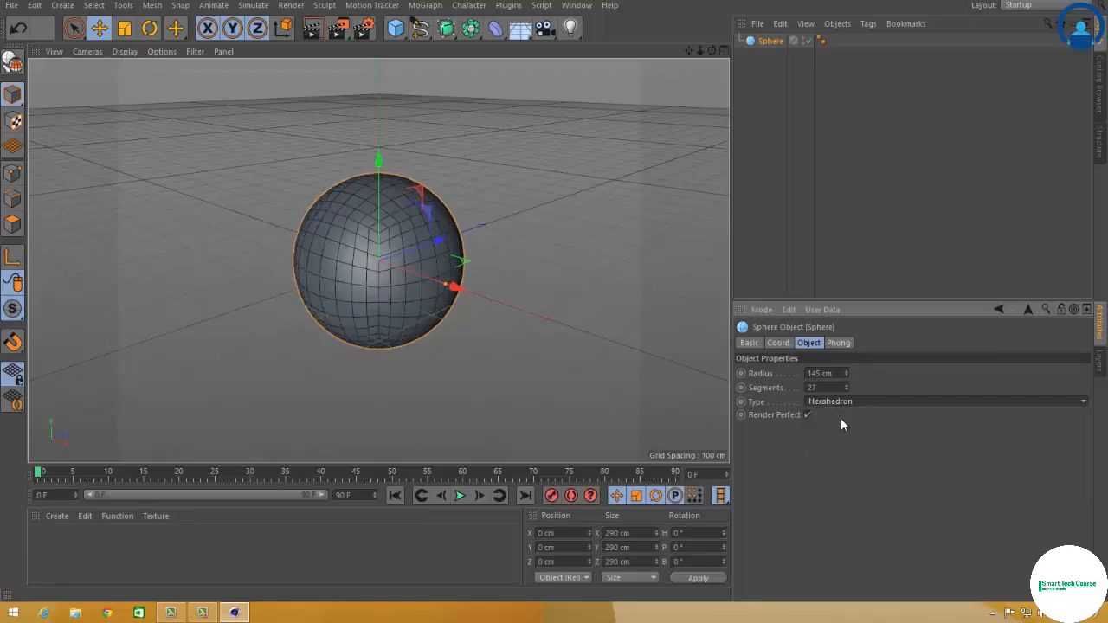
left_click(840, 405)
left_click(844, 460)
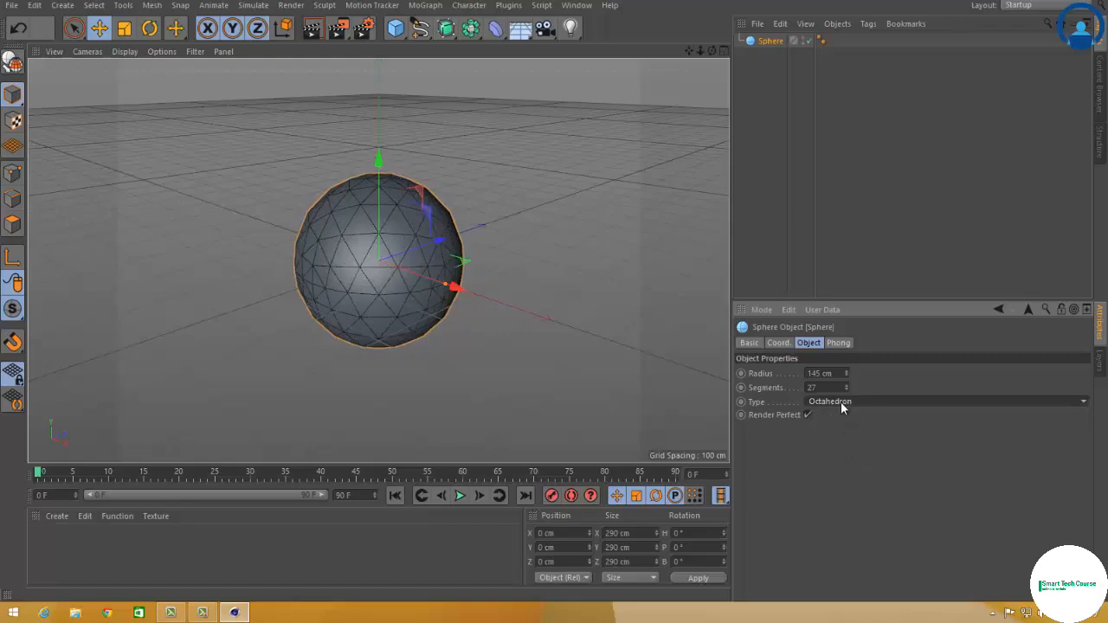
left_click(841, 403)
left_click(844, 489)
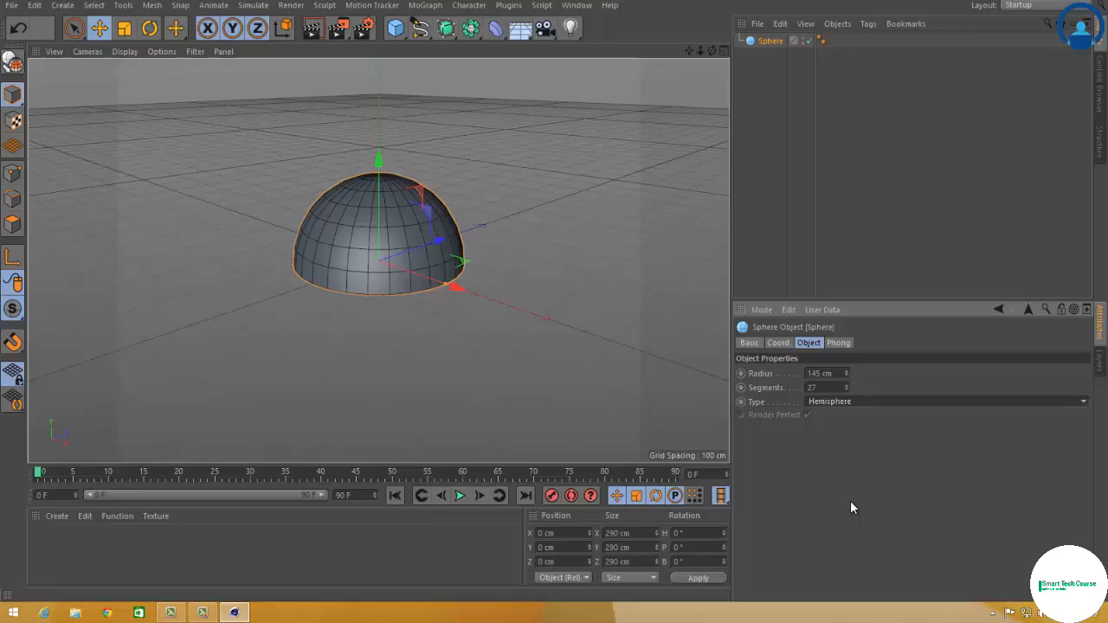
Replace the sphere with a Torus and set its ring radius to 222 cm.
key("Delete")
left_click(395, 28)
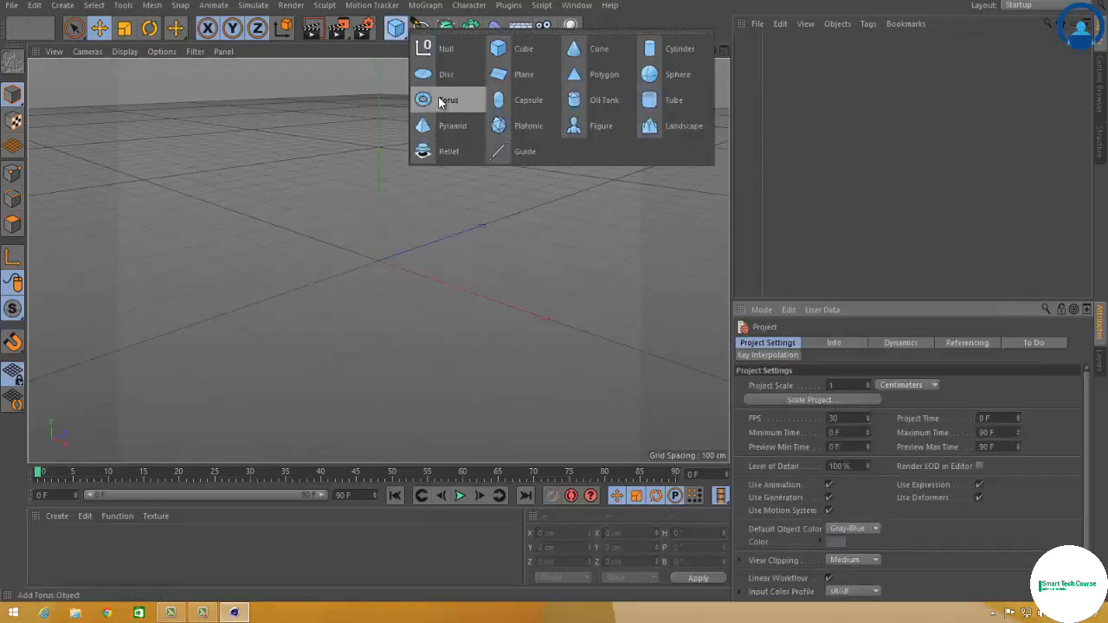
left_click(440, 102)
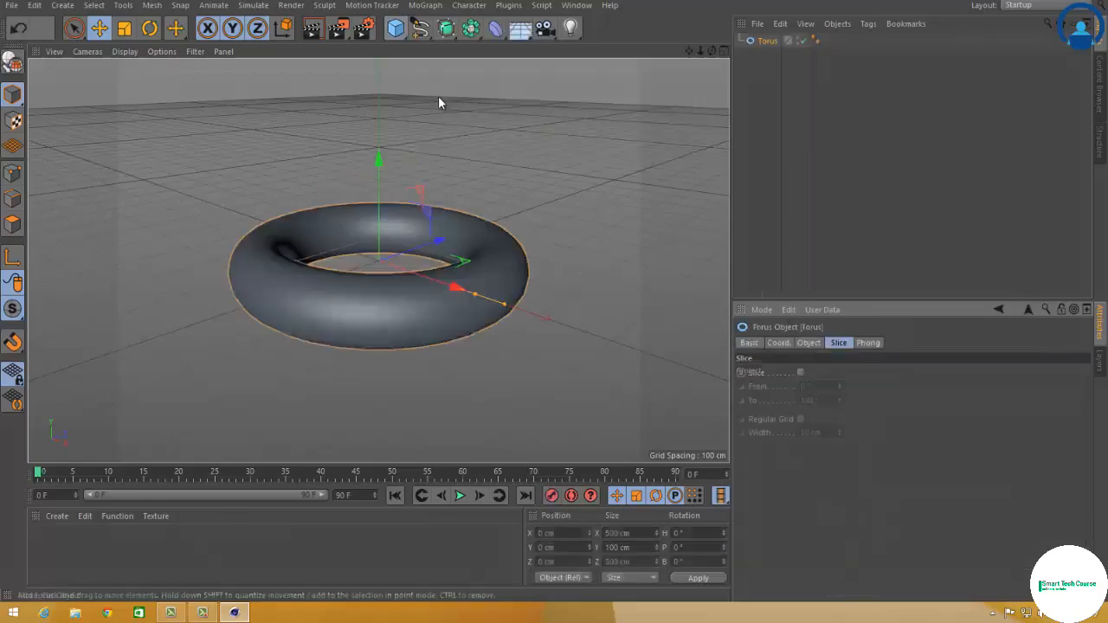
left_click(808, 343)
left_click_drag(846, 372, 848, 373)
Show the torus in Gouraud Shading (Lines) and give it 72 ring segments, a 51 cm pipe radius and 54 pipe segments.
left_click(131, 52)
left_click(156, 87)
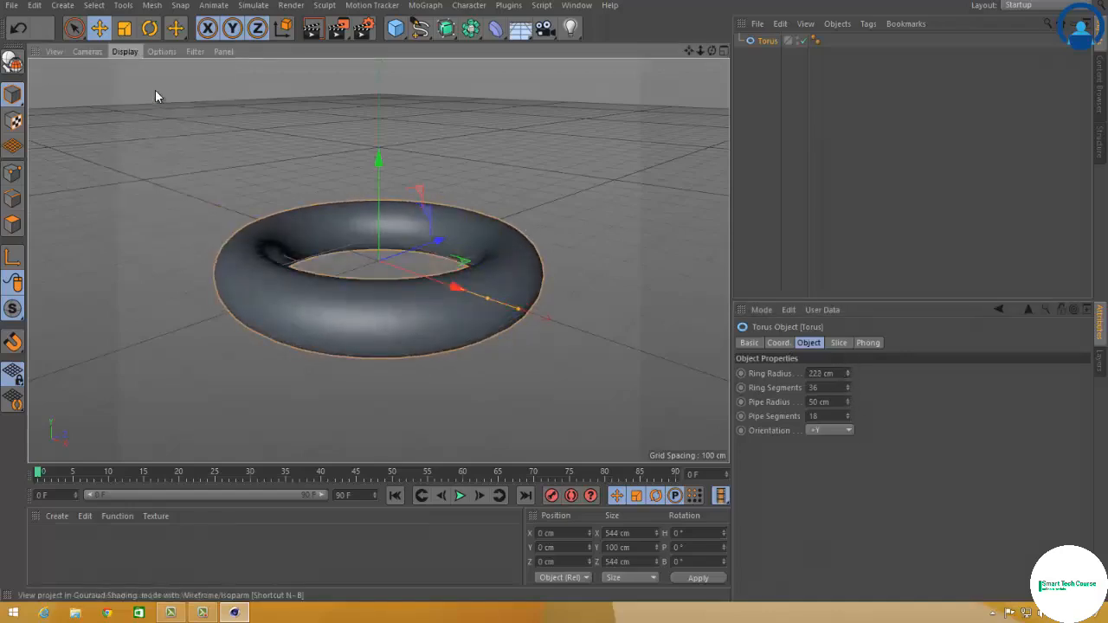
left_click(847, 387)
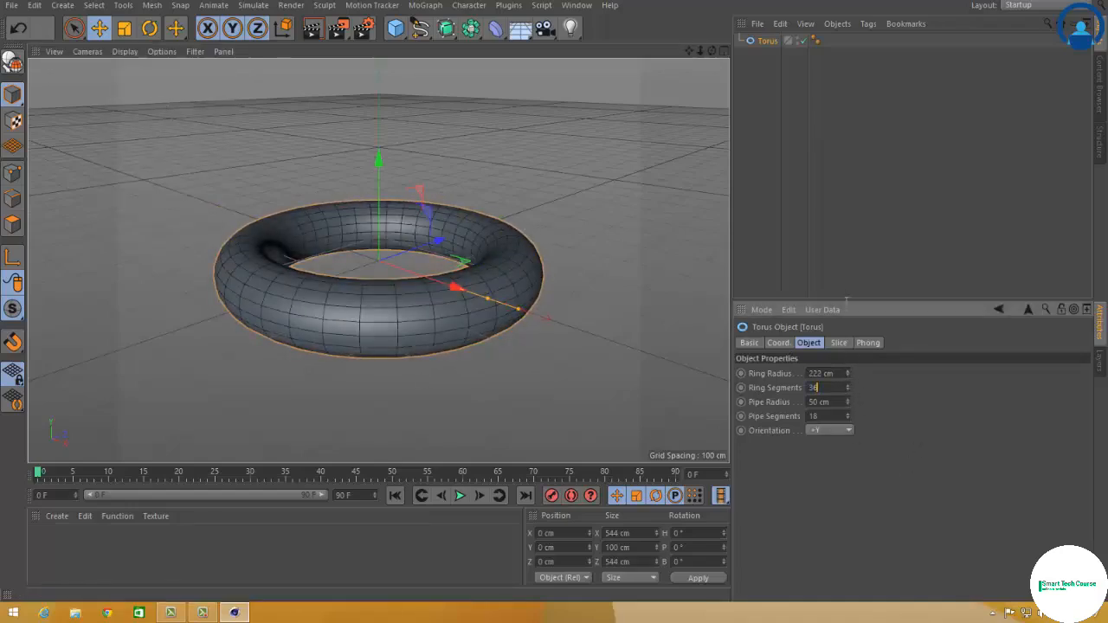
left_click_drag(847, 388, 846, 421)
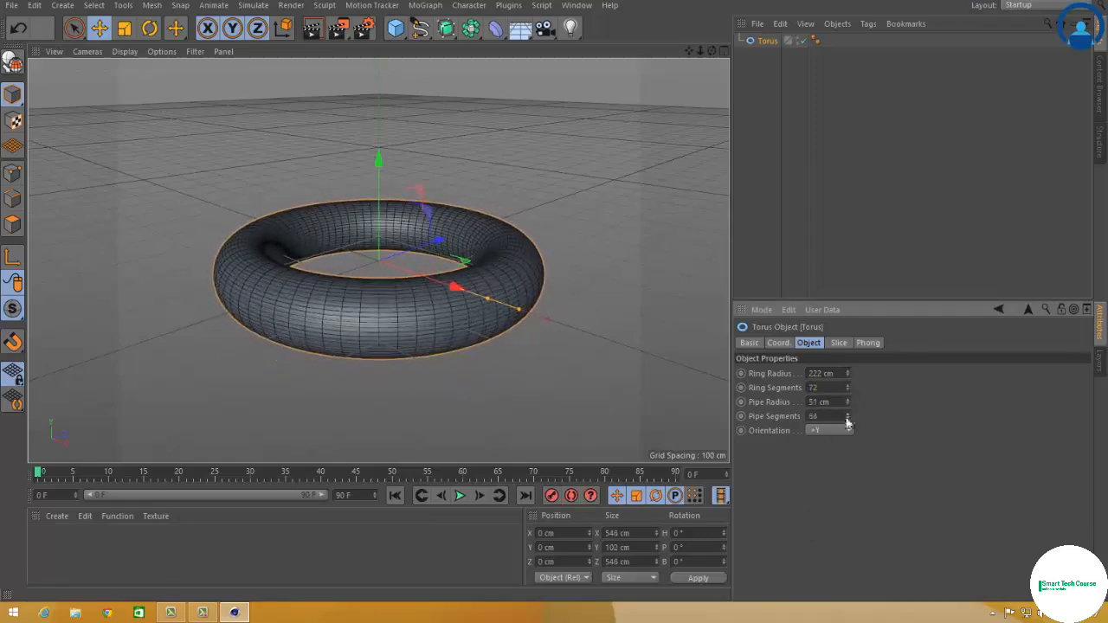
Try the -X, +Z and -Z orientations on the torus, and return it to -X.
left_click(822, 458)
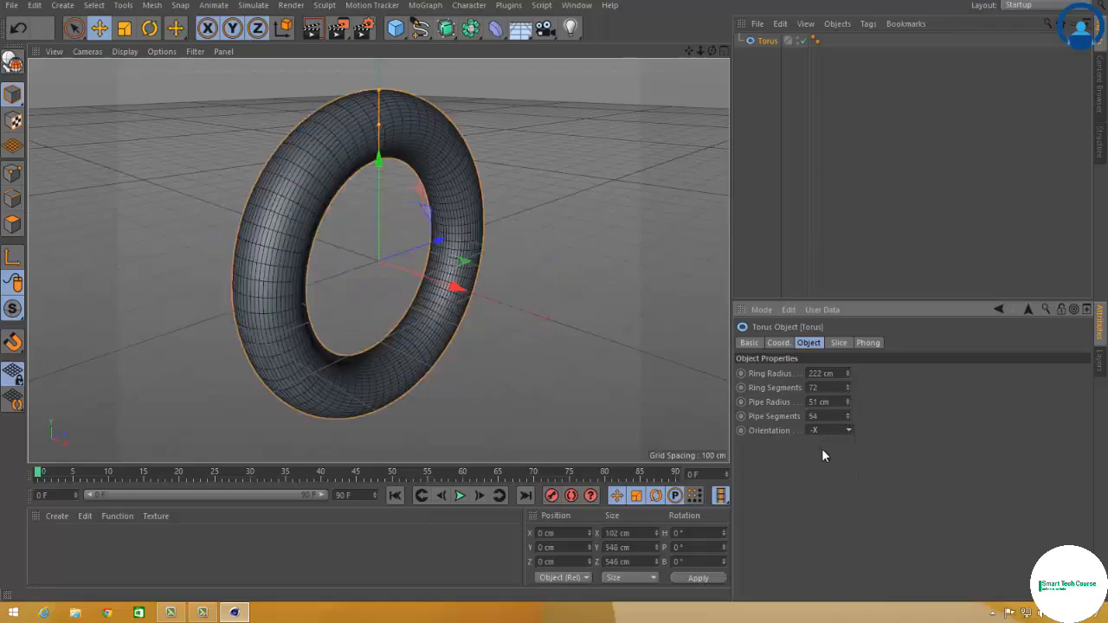
left_click(820, 430)
left_click(820, 503)
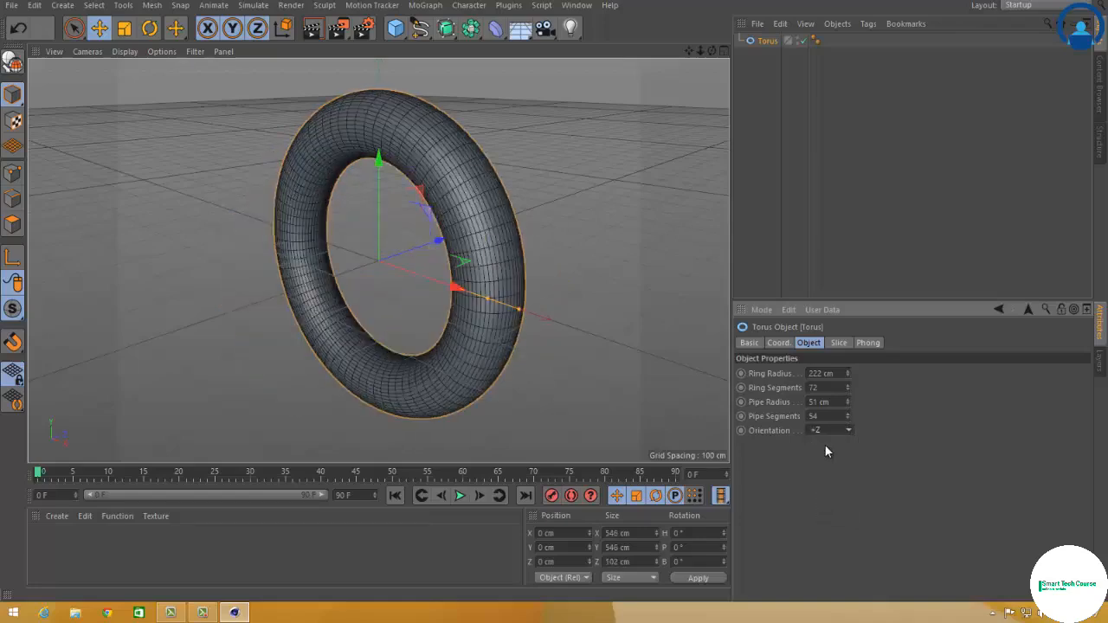
left_click(825, 431)
left_click(824, 516)
left_click(836, 430)
left_click(833, 459)
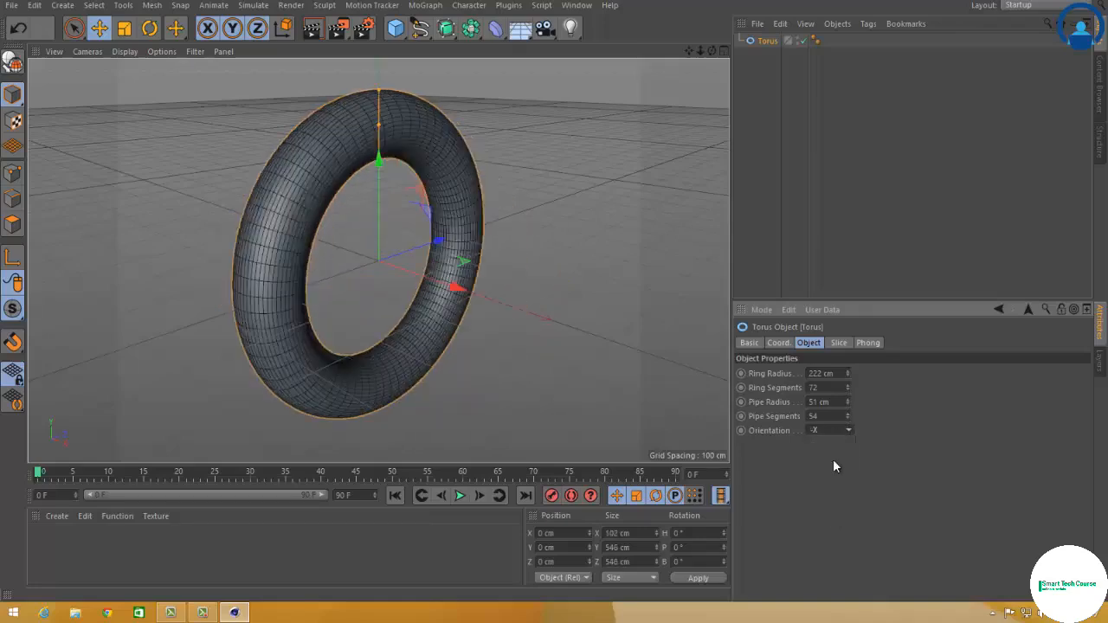
Enable slicing on the torus and adjust the slice angles.
left_click(839, 344)
left_click(801, 373)
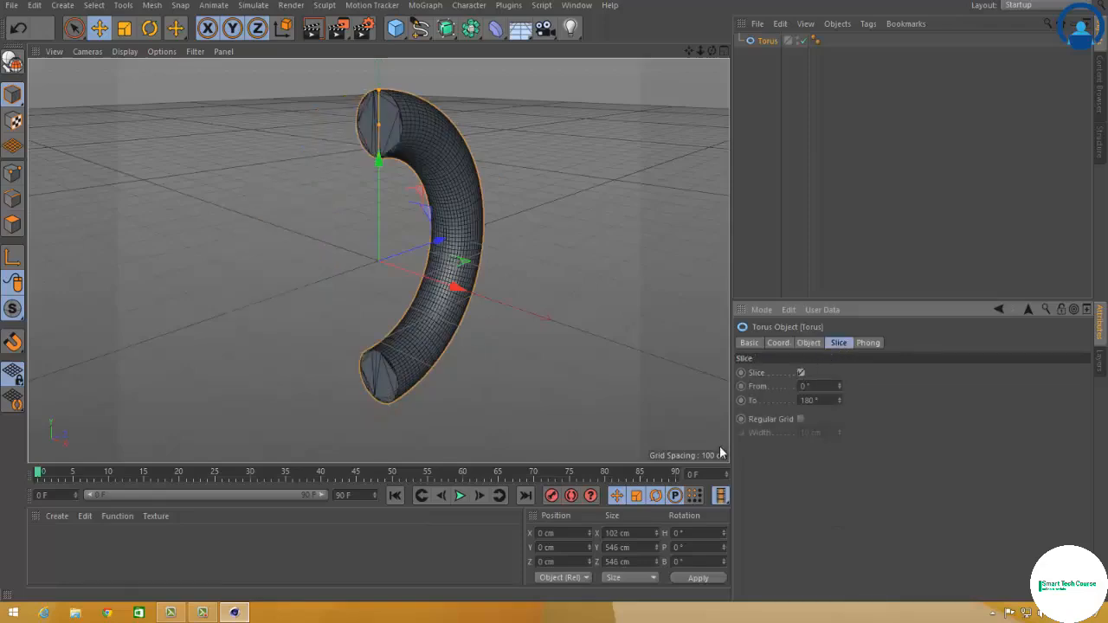
left_click_drag(838, 383, 839, 401)
Replace the torus with a Capsule of 44 cm radius and 263 cm height, with 34 height segments.
key("Delete")
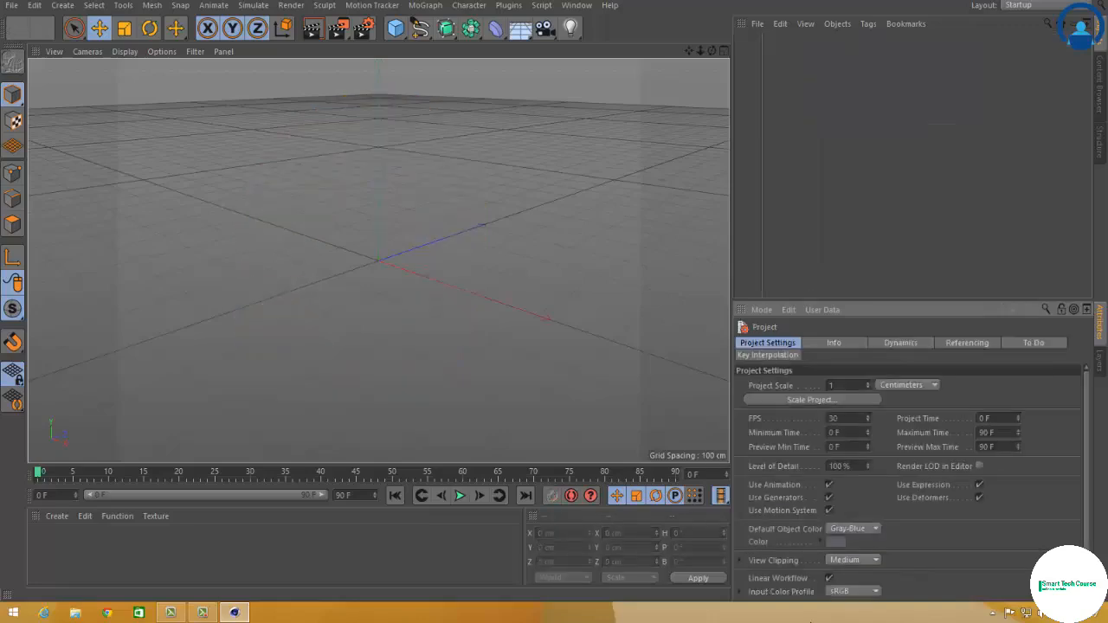
left_click(399, 29)
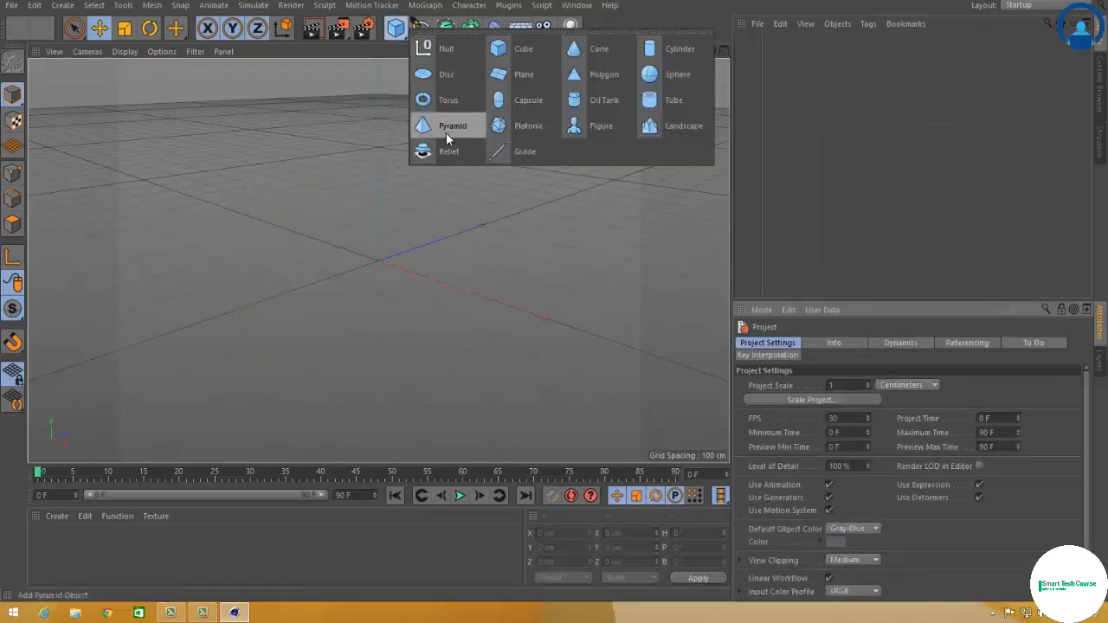
left_click(533, 100)
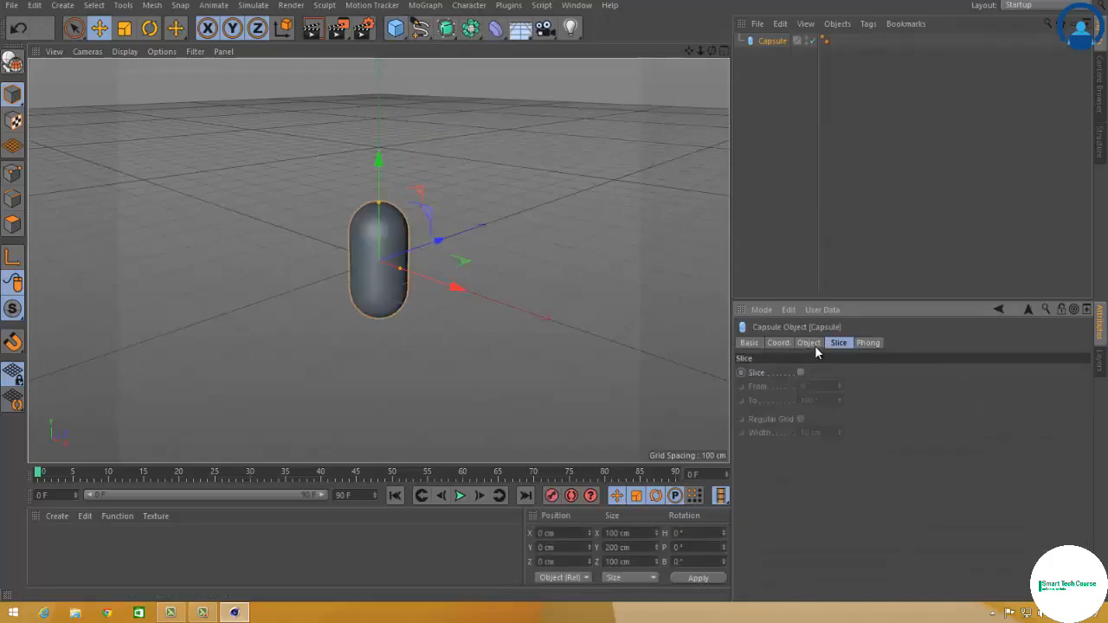
left_click(813, 344)
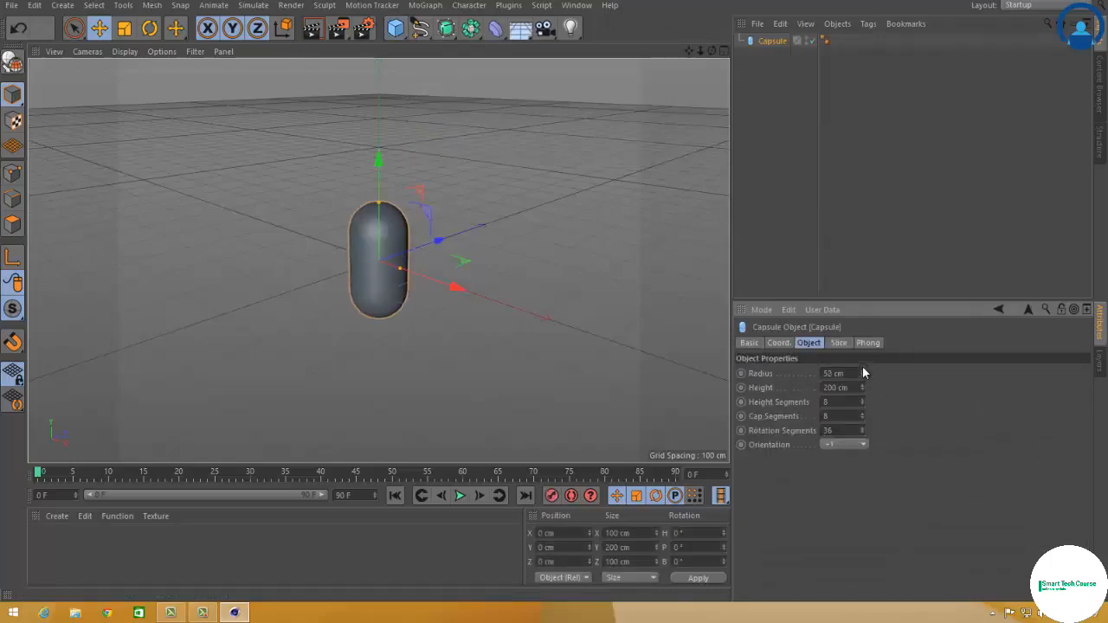
left_click_drag(863, 373, 818, 506)
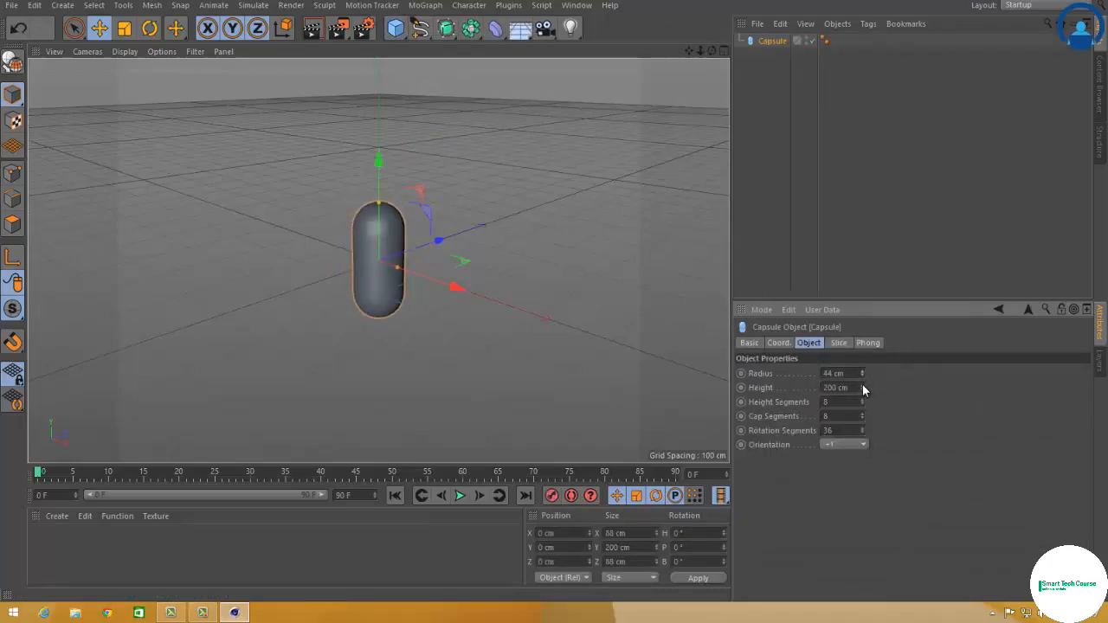
left_click_drag(862, 386, 863, 374)
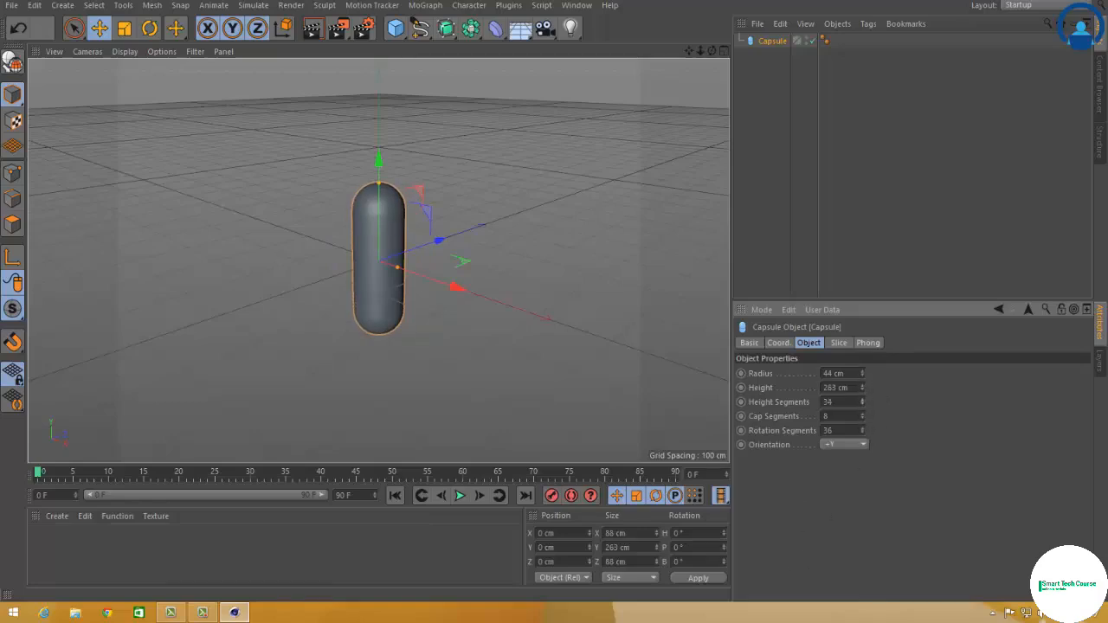
Show the capsule in Gouraud Shading (Lines) and give it 14 cap segments and 37 rotation segments.
left_click(125, 52)
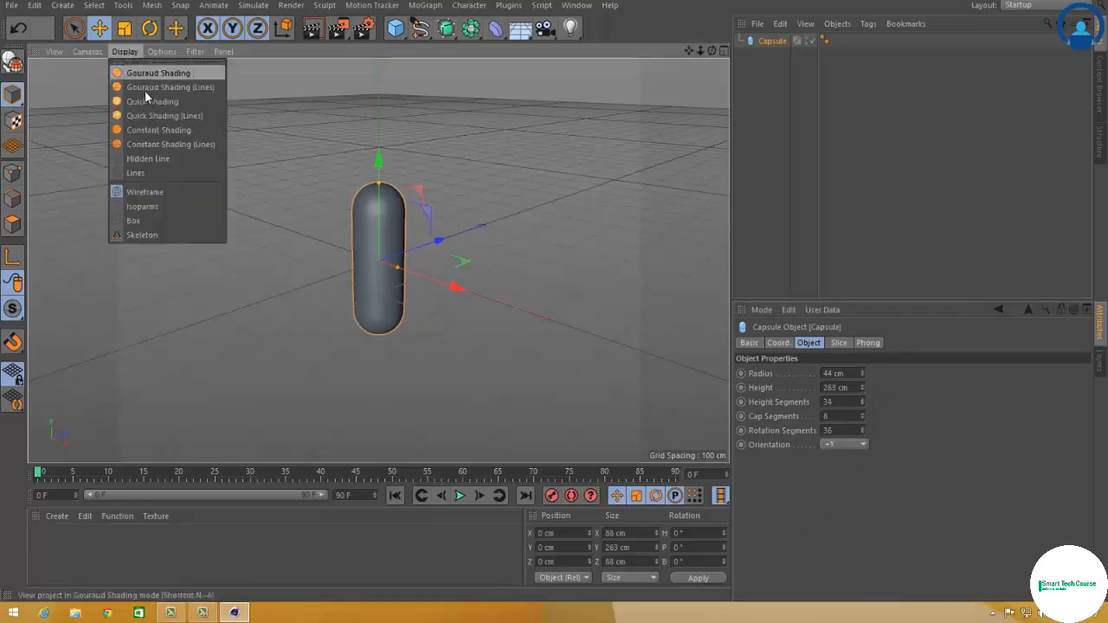
left_click(146, 91)
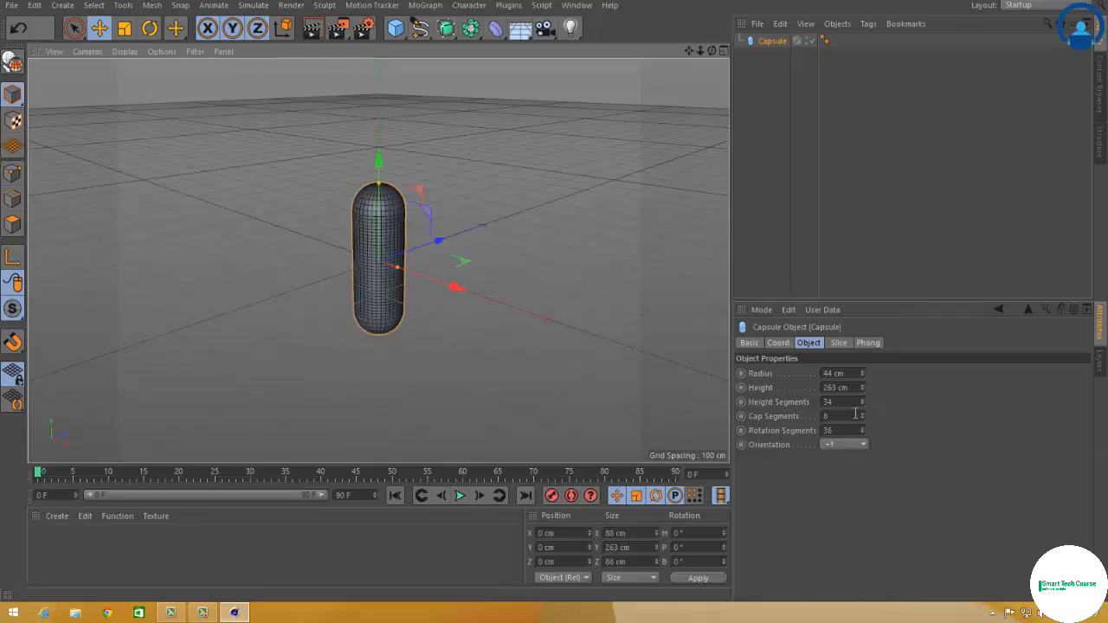
mouse_move(856, 414)
left_mouse_down()
mouse_move(864, 431)
mouse_move(863, 407)
left_mouse_up()
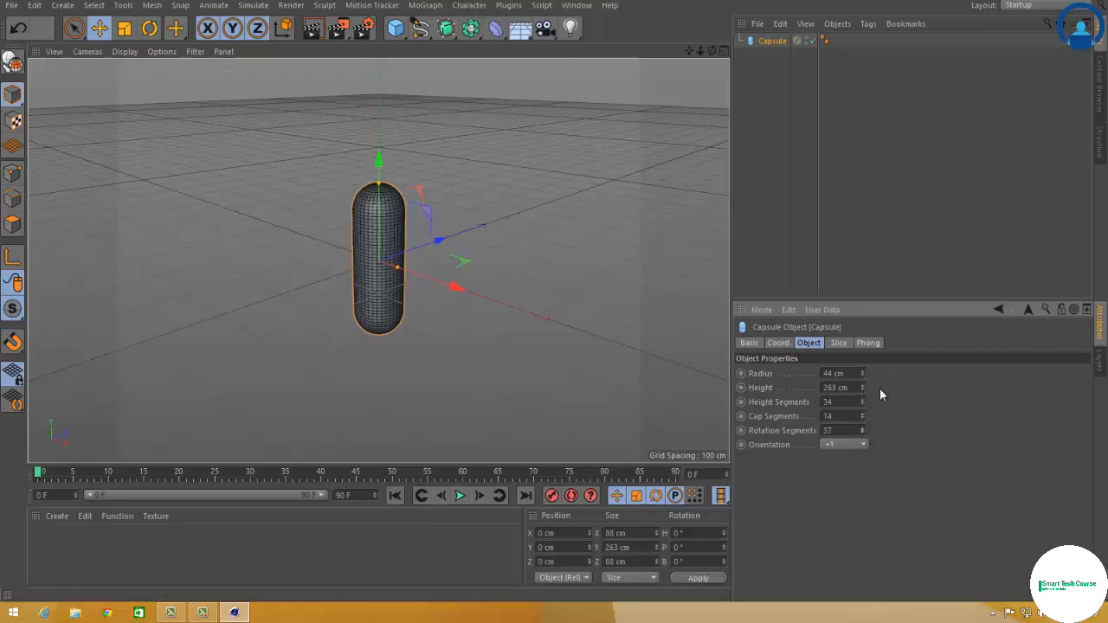
Enable slicing on the capsule and adjust its start and end angles.
left_click(841, 345)
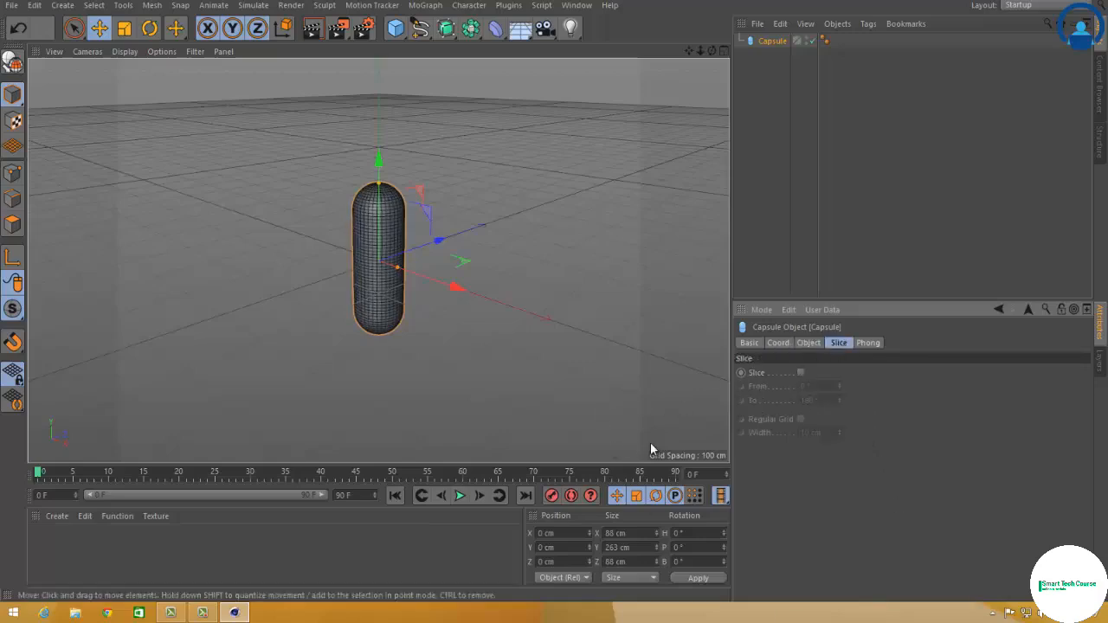
left_click(800, 373)
left_click_drag(839, 387, 838, 398)
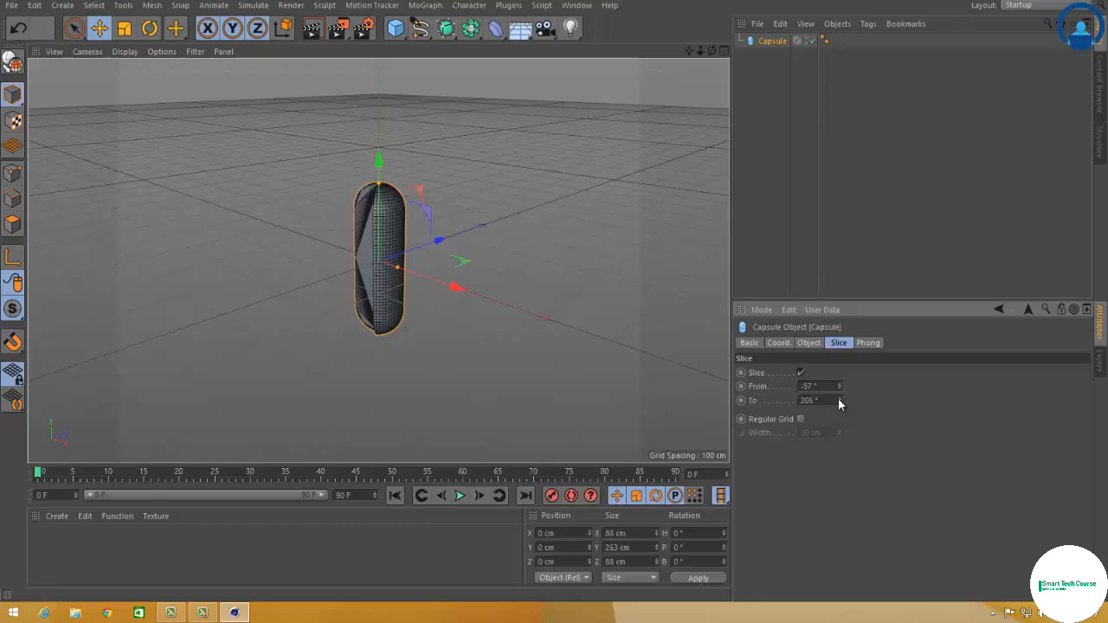
Replace the capsule with a line-shaded Oil Tank: 117 cm radius, 257 cm height, 16 height segments, 67 cm cap height and 32 rotation segments.
key("Delete")
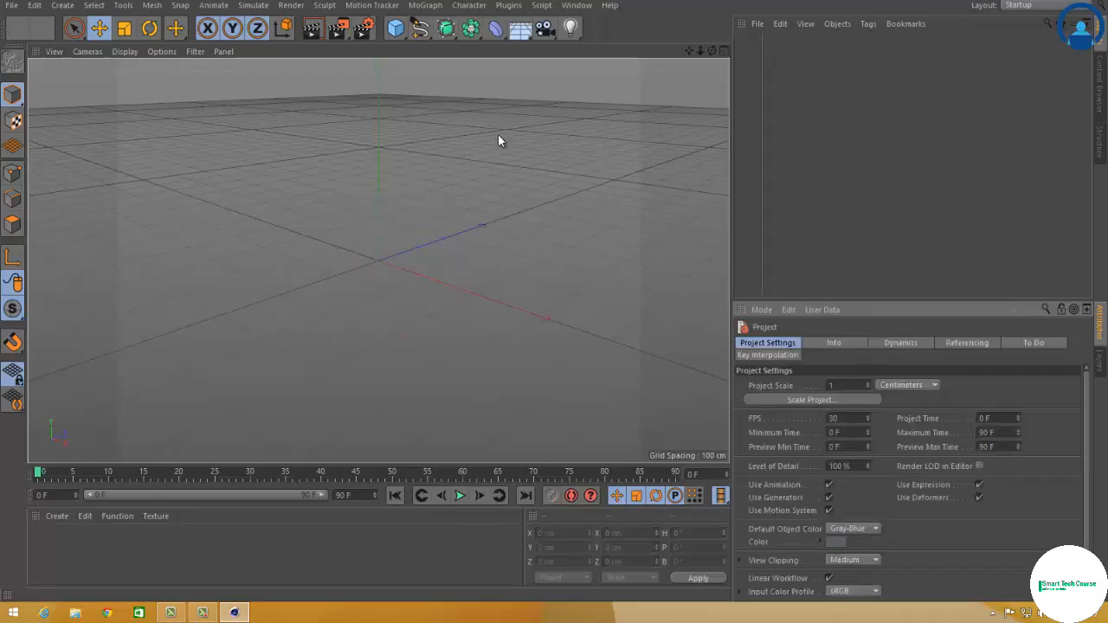
left_click(396, 29)
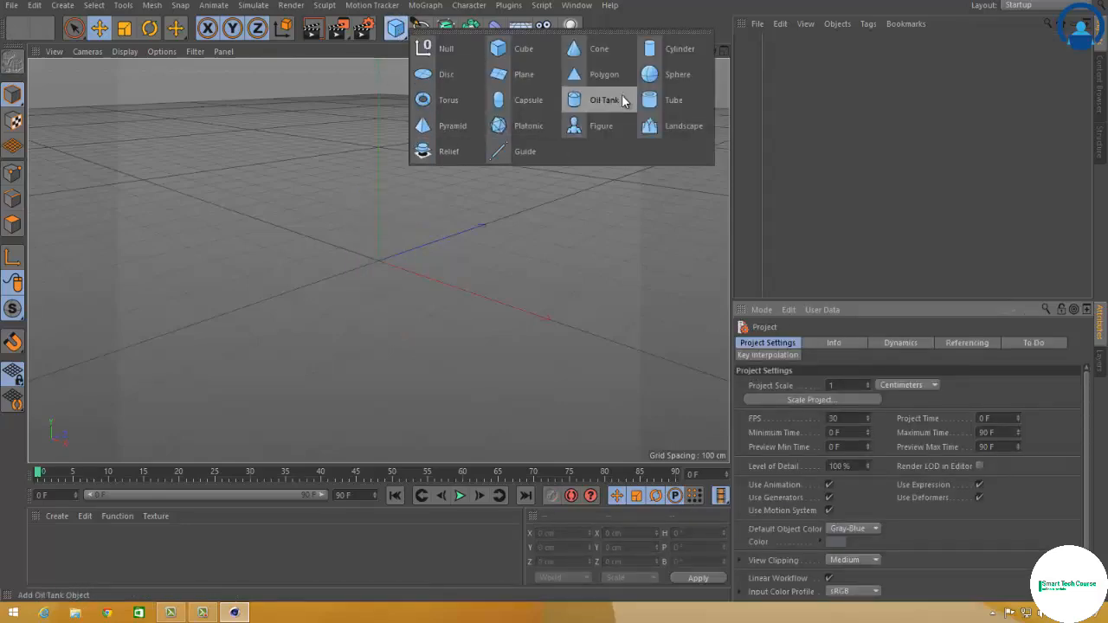
left_click(622, 98)
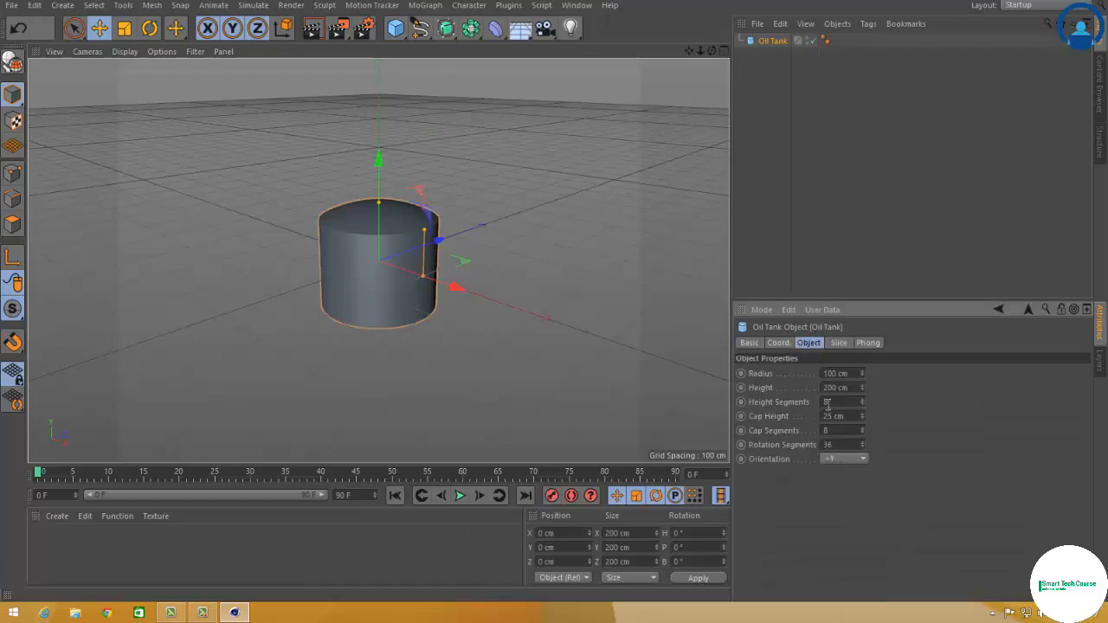
left_click_drag(862, 373, 867, 466)
key("n")
key("b")
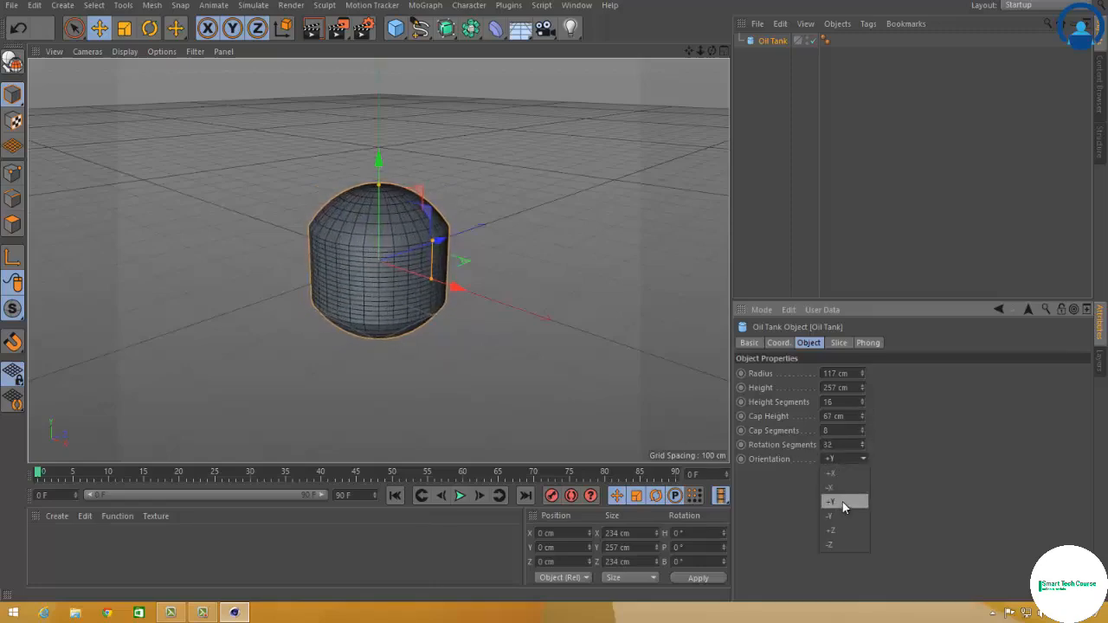
Orient the oil tank along -X and try another orientation.
left_click(841, 488)
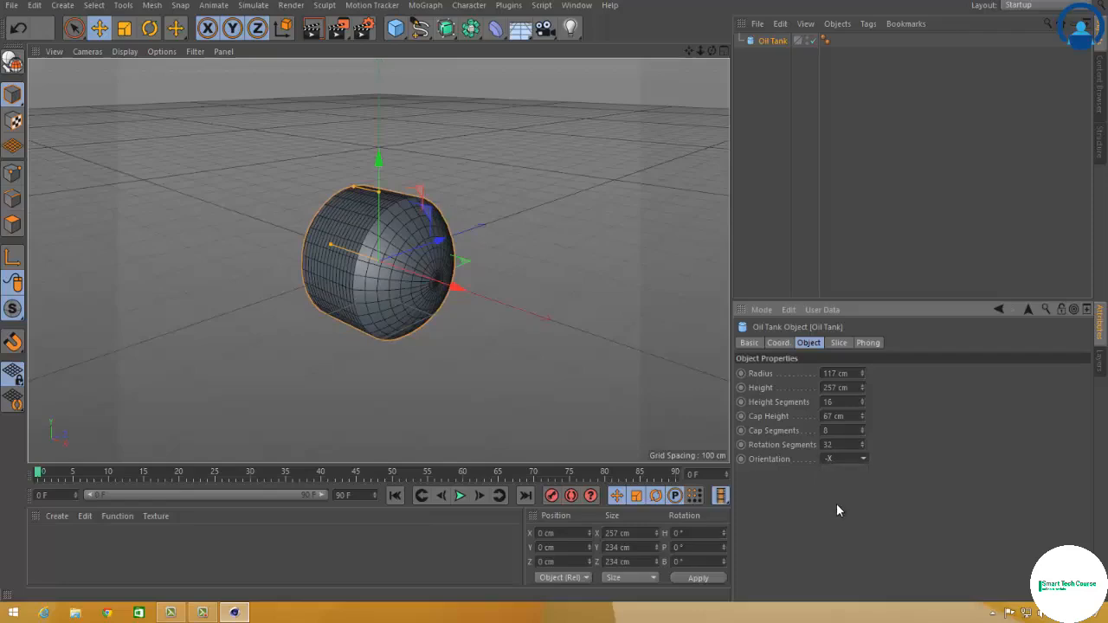
left_click(837, 505)
left_click(836, 531)
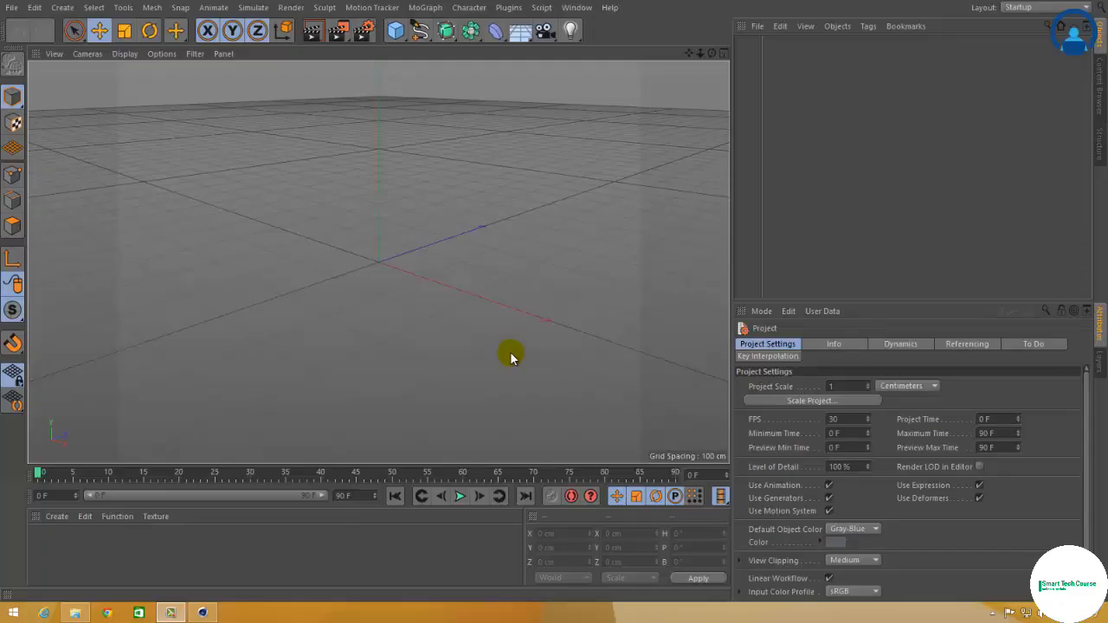
Add a Tube with 104 cm inner and 234 cm outer radius, 175 cm height, 71 rotation, 52 cap and 15 height segments.
left_click_drag(396, 30, 685, 101)
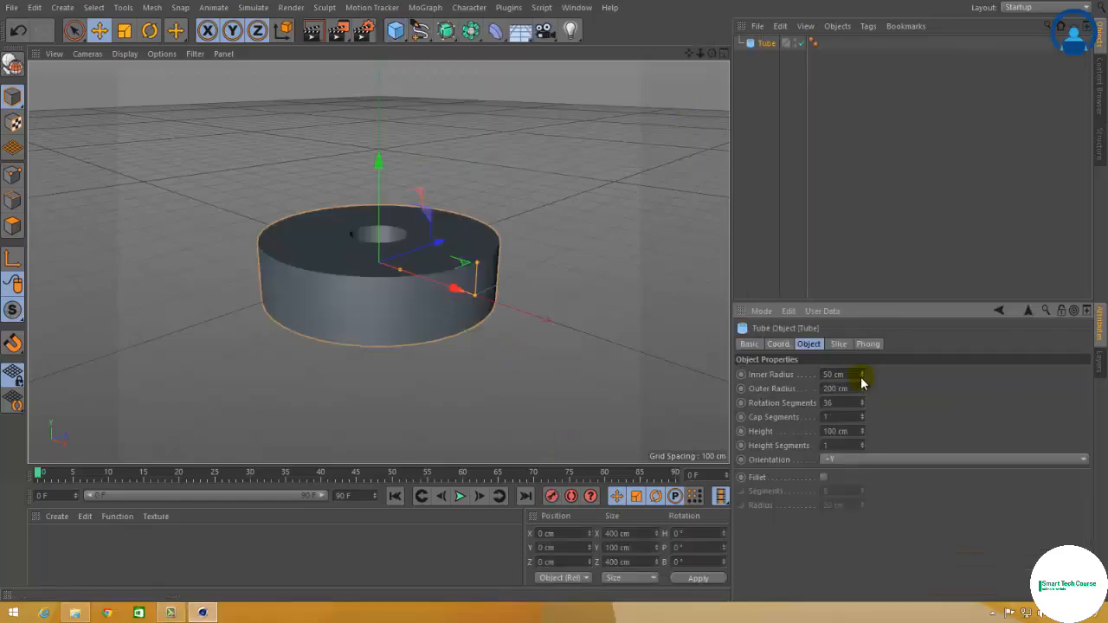
left_click_drag(863, 375, 866, 347)
left_click_drag(862, 432, 847, 474)
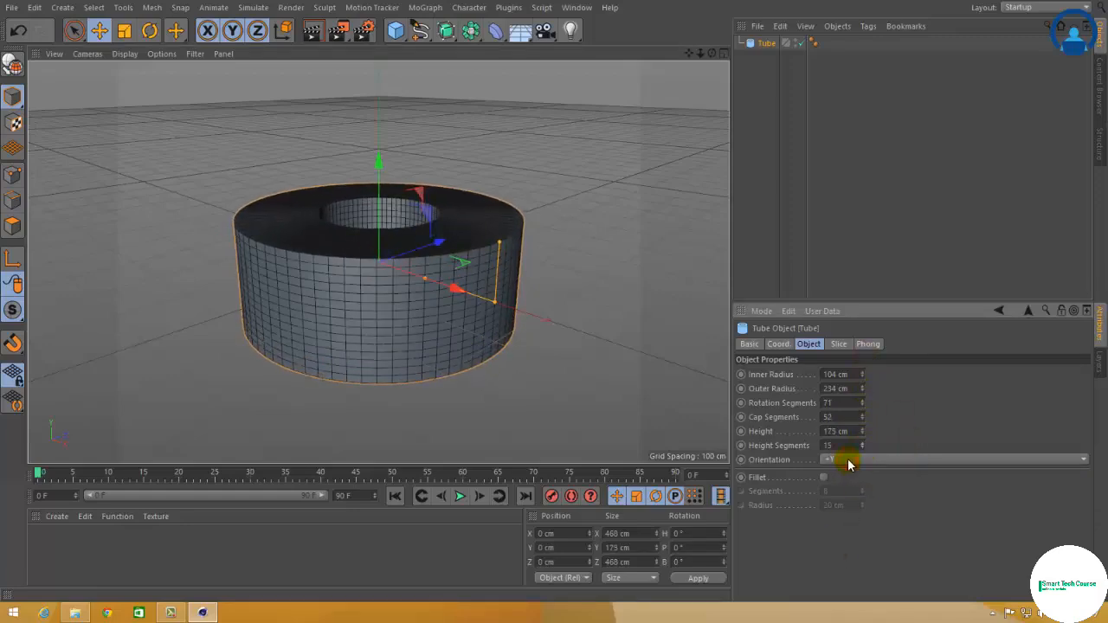
Try the +Z orientation on the tube, and return it to +Y.
left_click(848, 460)
left_click(844, 535)
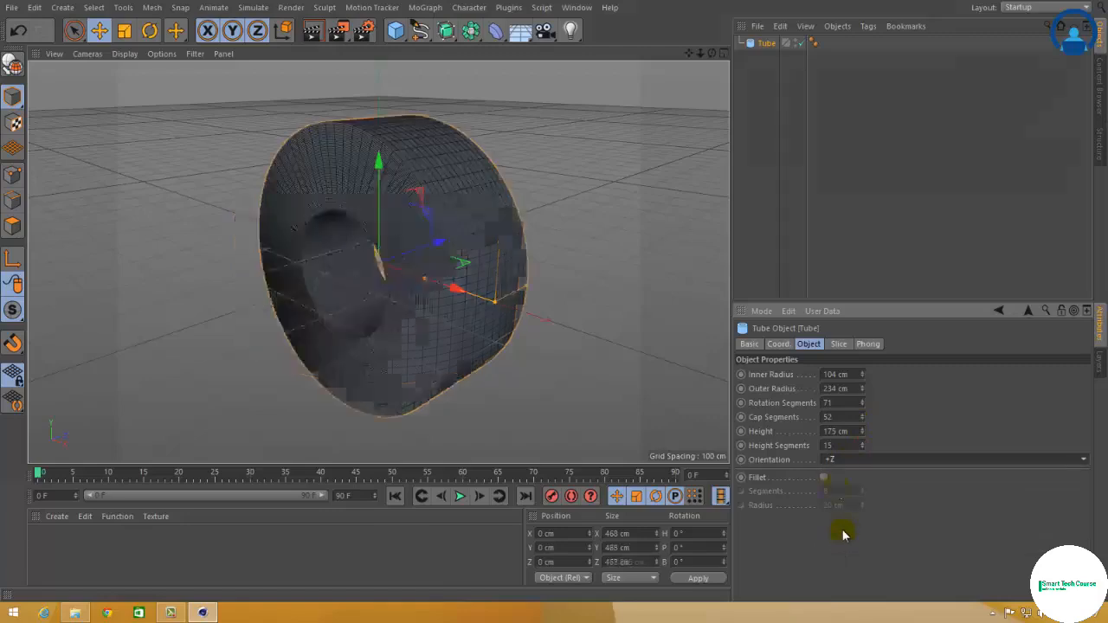
left_click(841, 459)
left_click(788, 496)
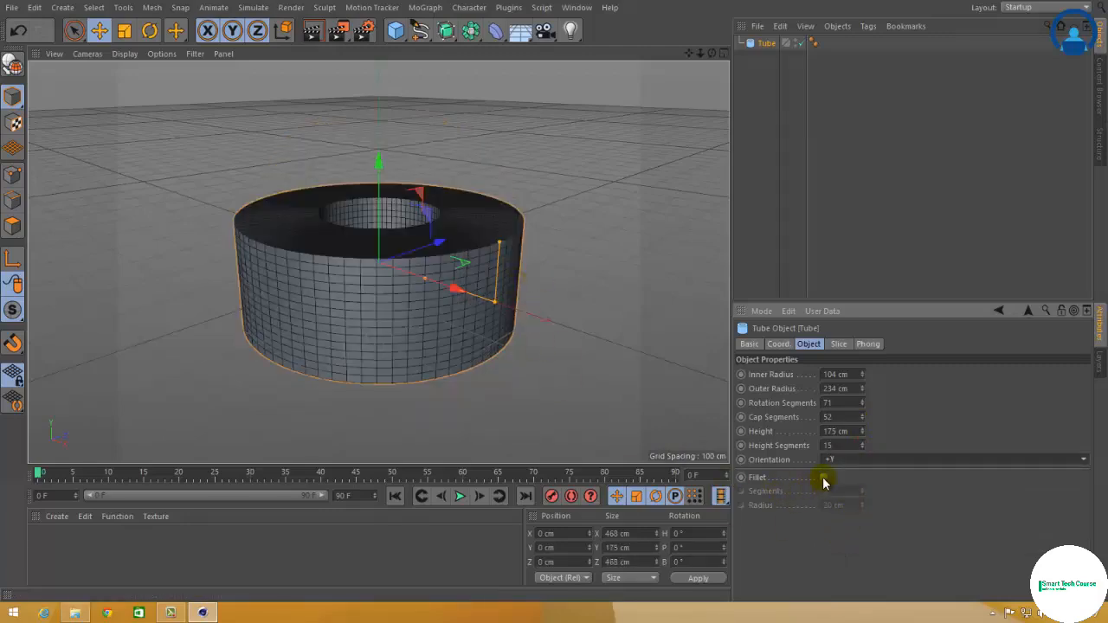
Fillet the tube with 14 segments and a 49 cm radius, and enable slicing with adjusted slice angles.
left_click(823, 478)
left_click_drag(863, 492, 863, 510)
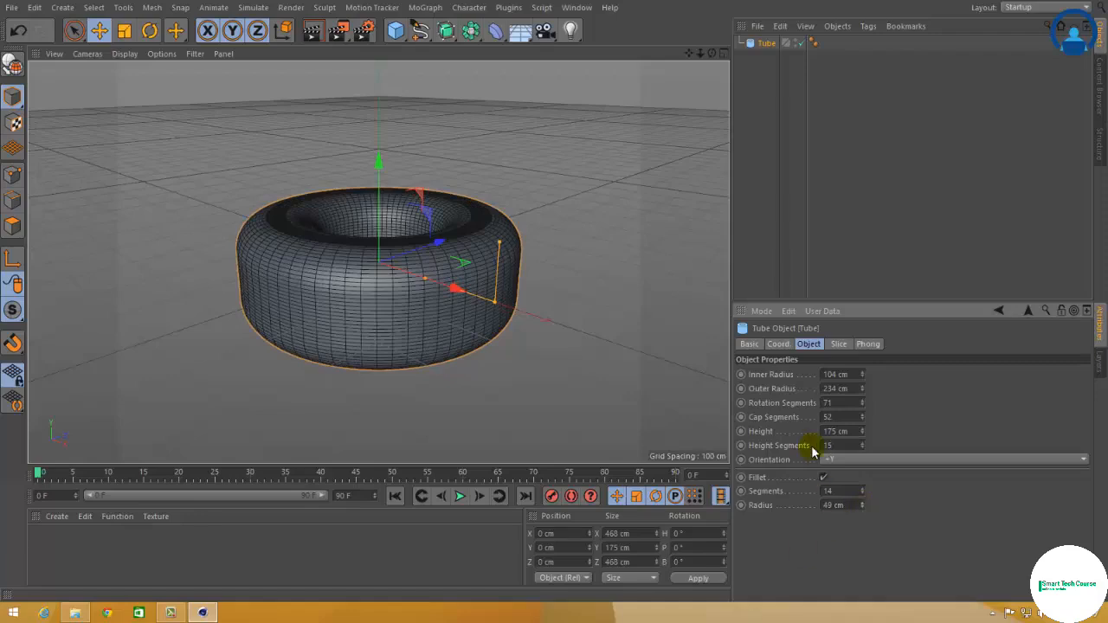
left_click(838, 343)
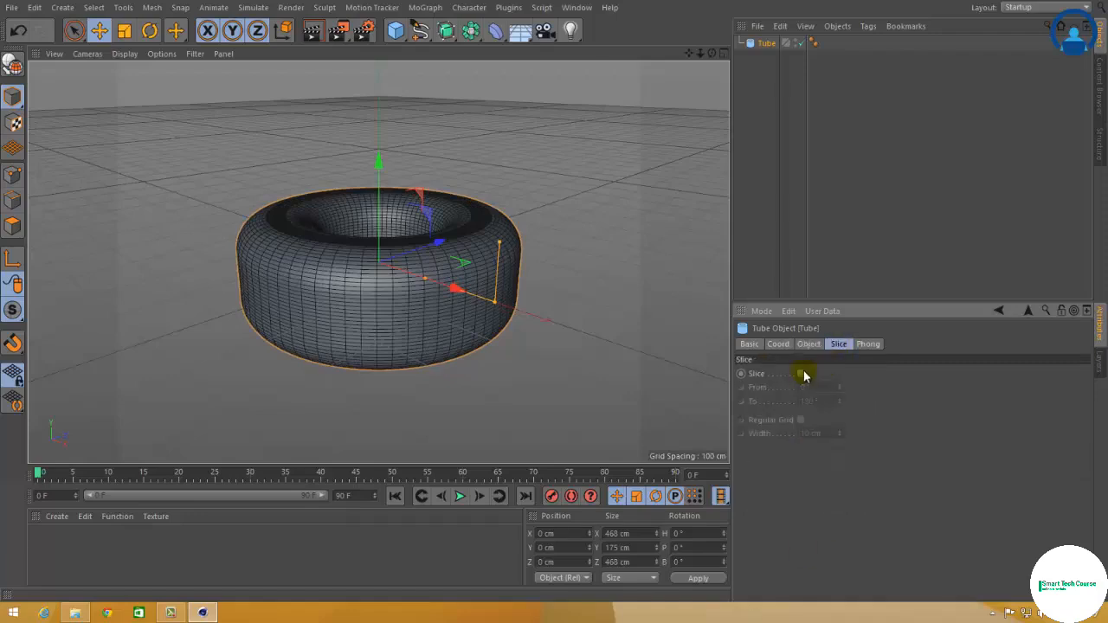
left_click(800, 373)
mouse_move(840, 387)
left_mouse_down()
mouse_move(839, 421)
mouse_move(837, 403)
left_mouse_up()
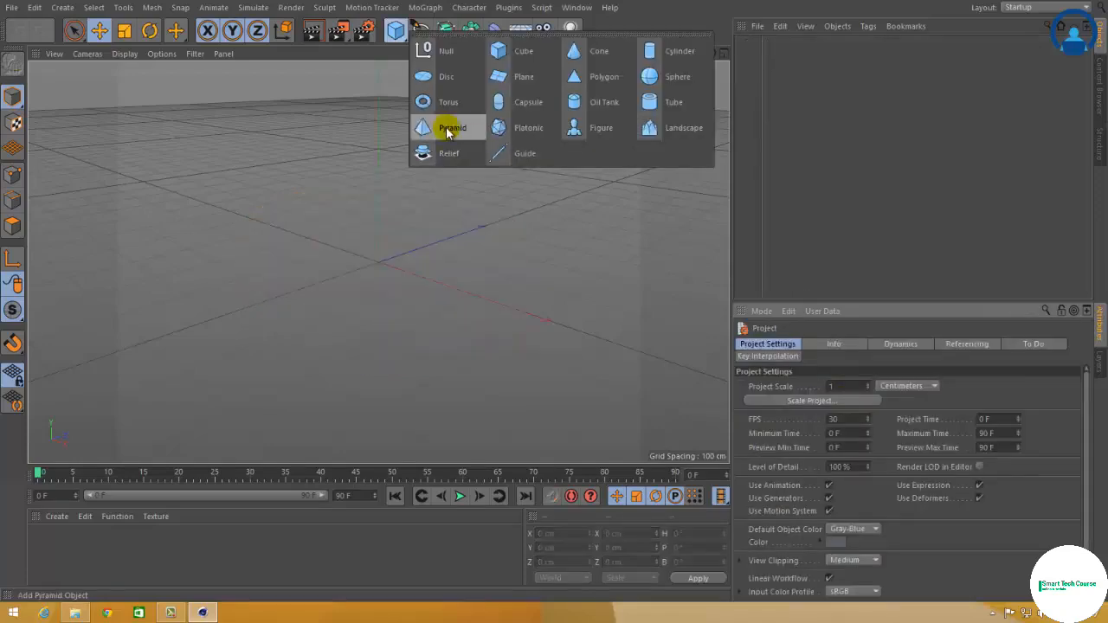
Add a Pyramid sized 259 × 229 × 210 cm with 15 segments, and change its orientation.
left_click(449, 130)
left_click_drag(836, 374, 837, 359)
left_click_drag(885, 374, 836, 423)
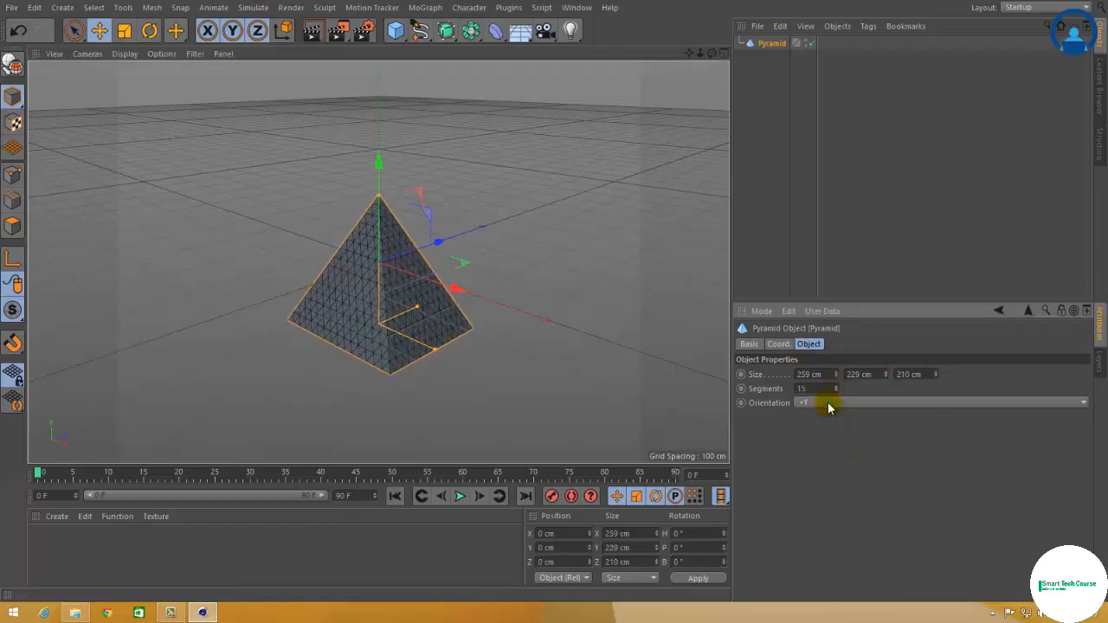
left_click(829, 408)
left_click(821, 463)
Add a Platonic of 91 cm radius with 3 segments and show it in Gouraud Shading (Lines).
left_click(397, 31)
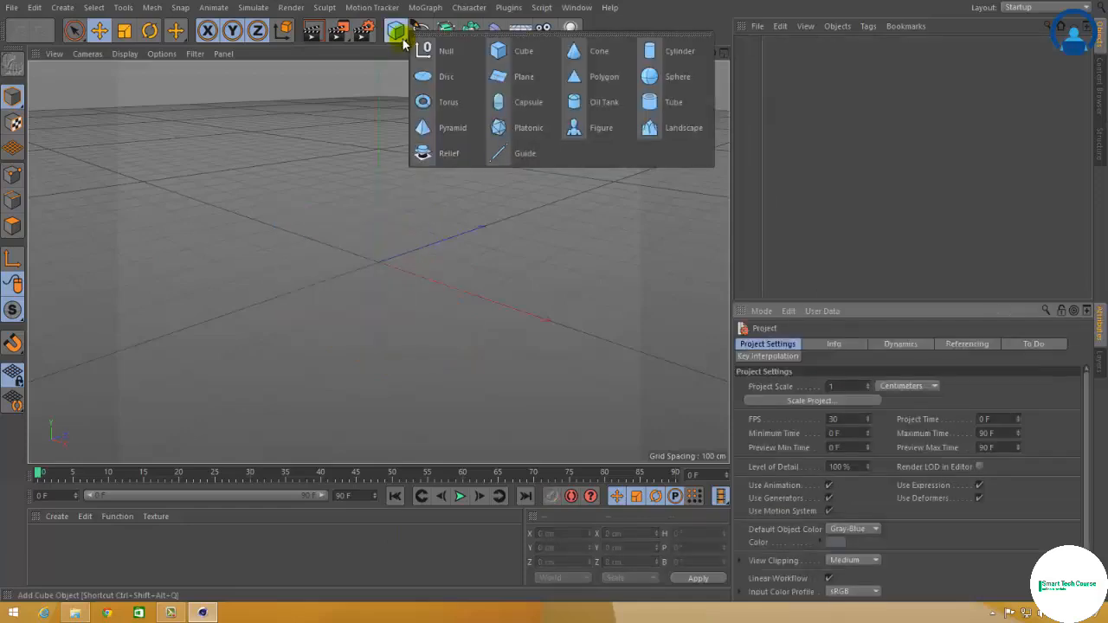
left_click(524, 129)
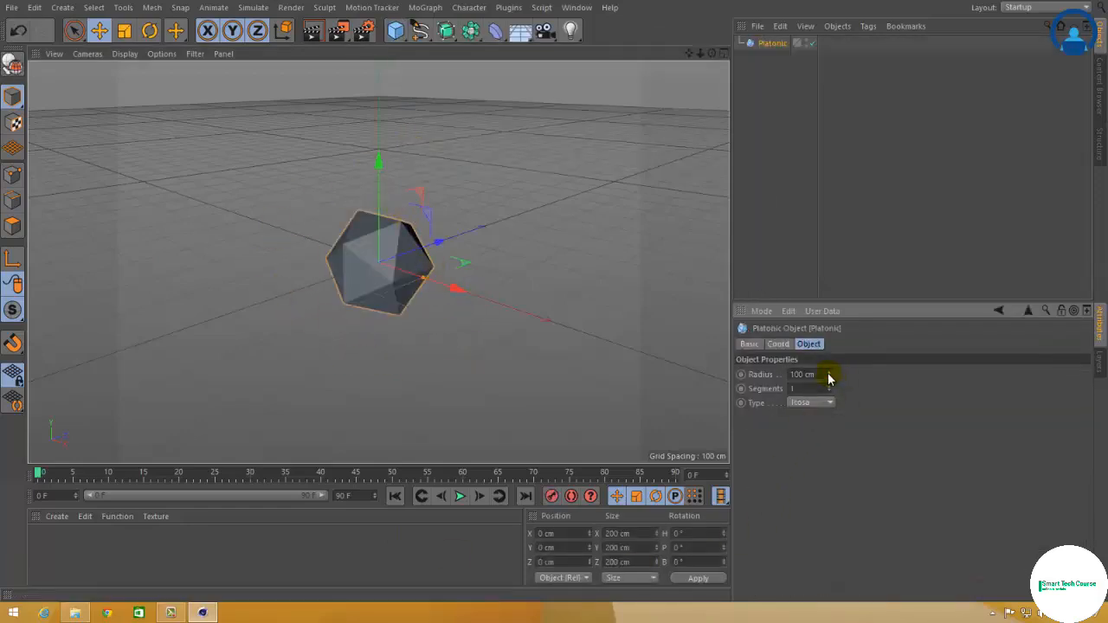
left_click_drag(829, 375, 830, 391)
left_click(130, 54)
left_click(136, 88)
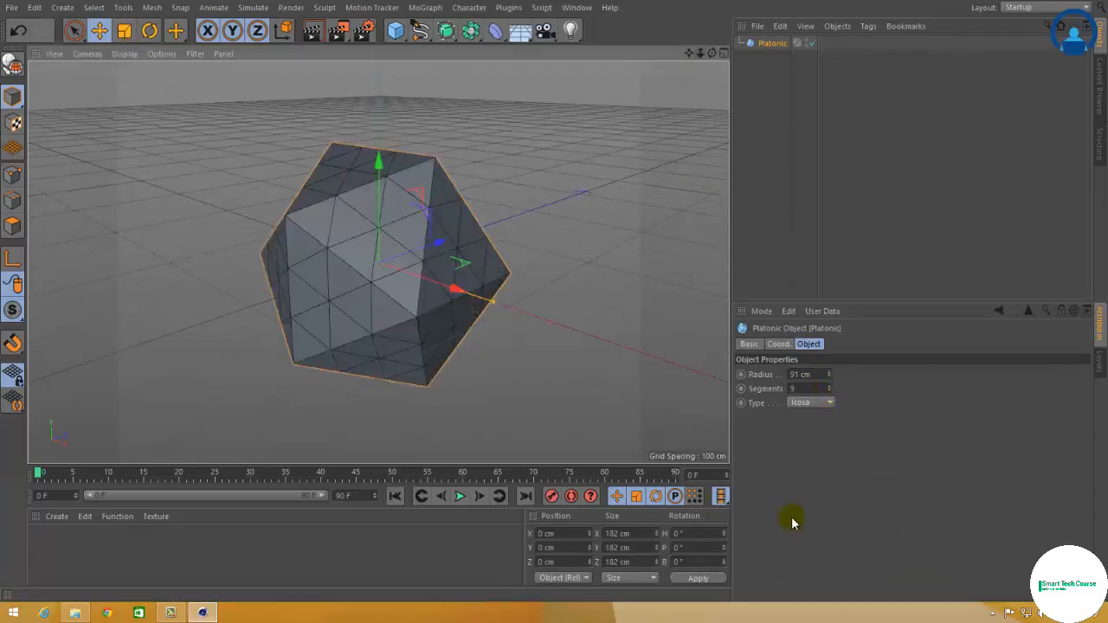
Switch the Platonic's type through Hexa, Octa and Dodeca.
left_click(820, 404)
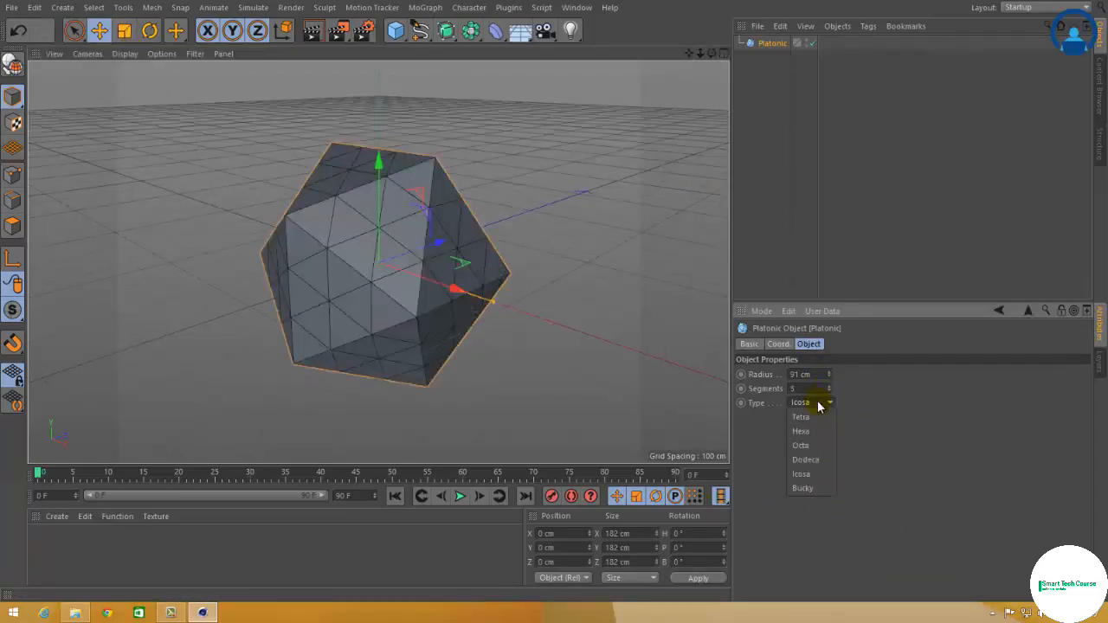
left_click(814, 433)
left_click(815, 405)
left_click(812, 446)
left_click(814, 404)
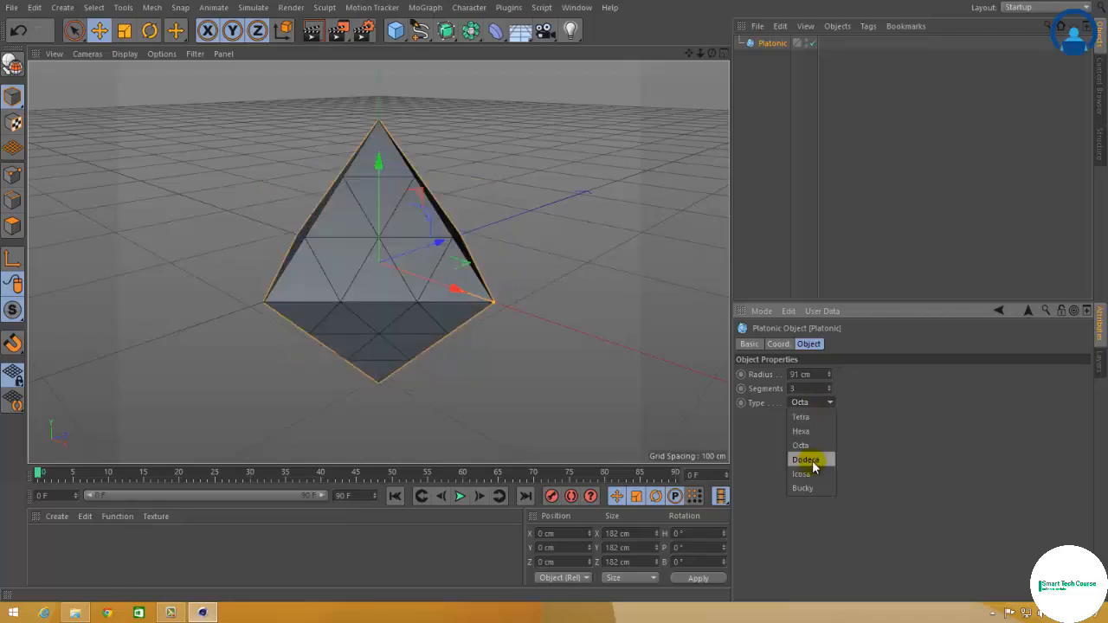
left_click(813, 462)
left_click(814, 404)
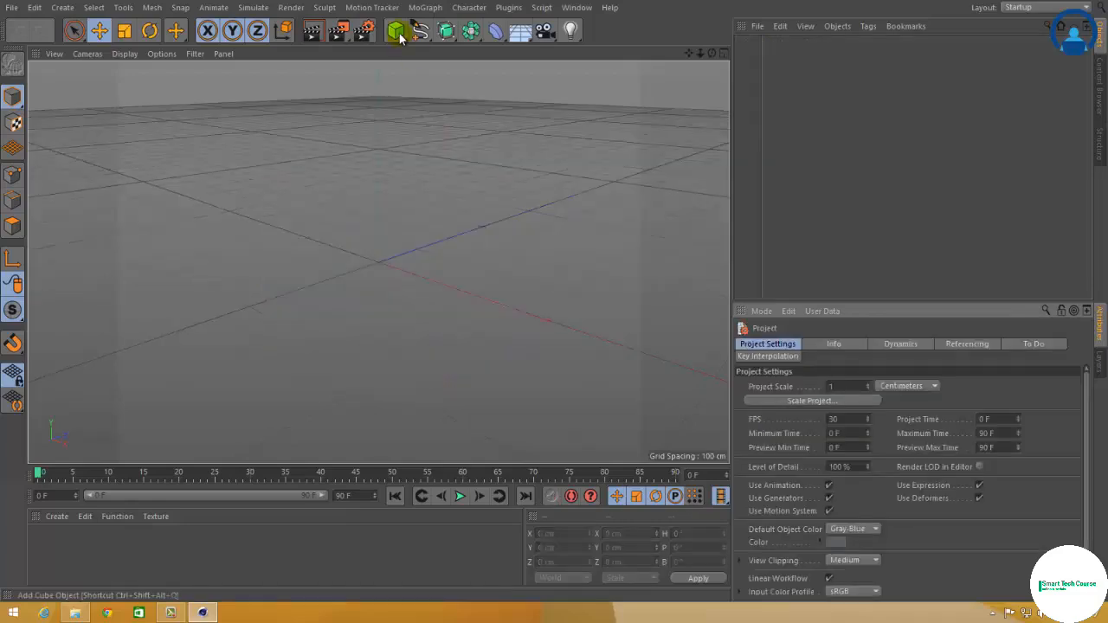
Add a Figure, adjust its height and segments, and show it in Gouraud Shading (Lines).
left_click(396, 30)
left_click(597, 130)
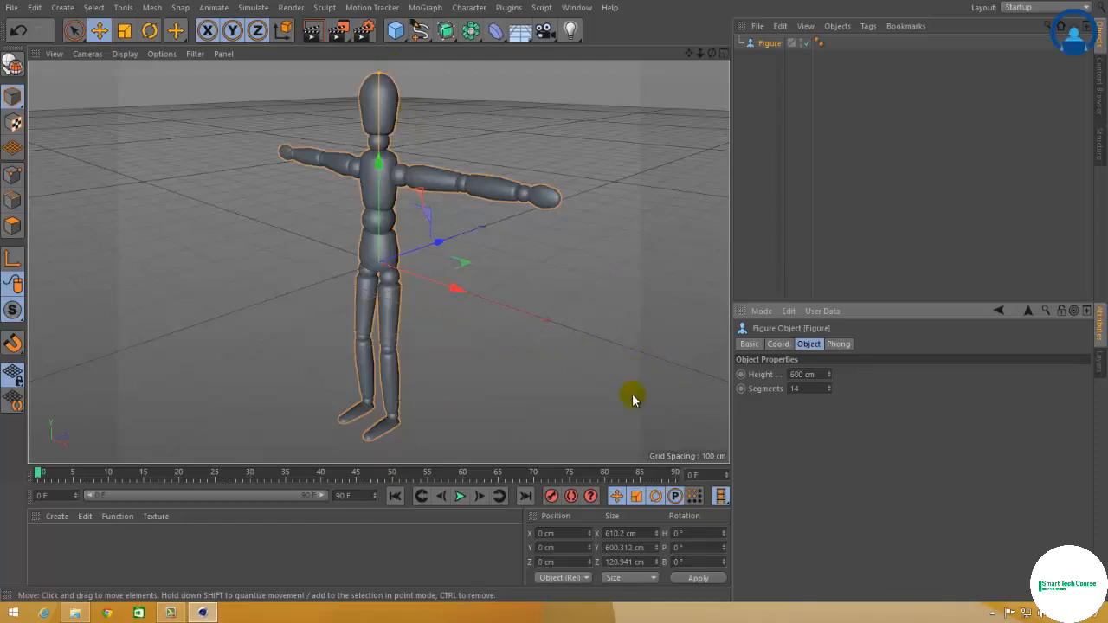
mouse_move(829, 378)
left_mouse_down()
mouse_move(829, 404)
mouse_move(831, 384)
mouse_move(829, 394)
left_mouse_up()
left_click(124, 54)
left_click(168, 90)
Replace the figure with a Landscape sized 639 × 130 × 600 cm with 124 width segments.
key("Delete")
left_click(396, 30)
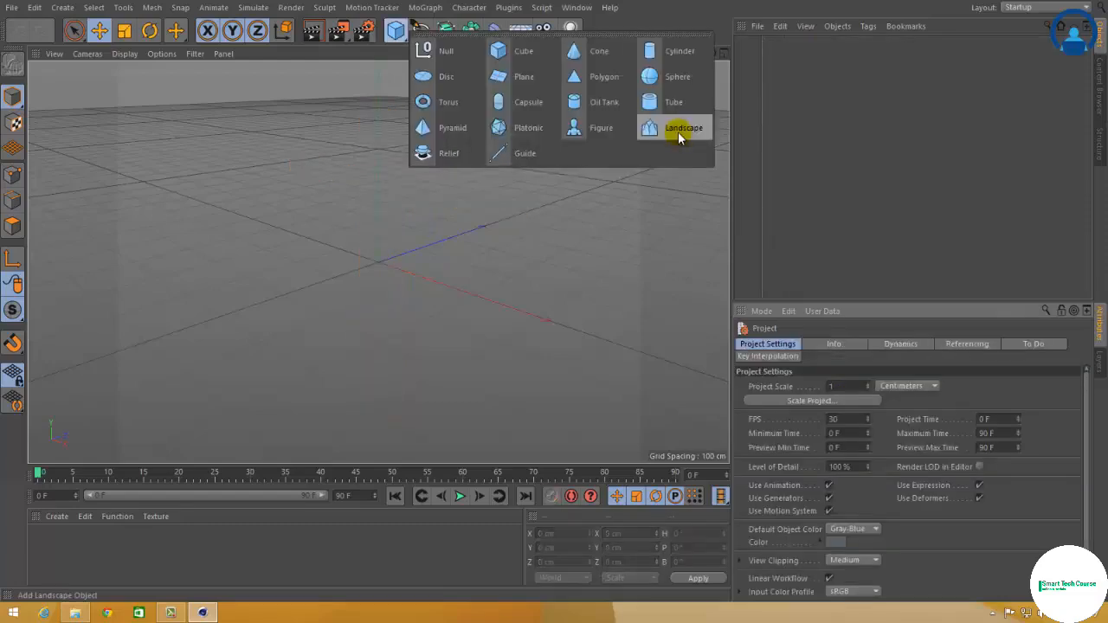
left_click(681, 130)
left_click_drag(337, 334, 431, 351, "alt")
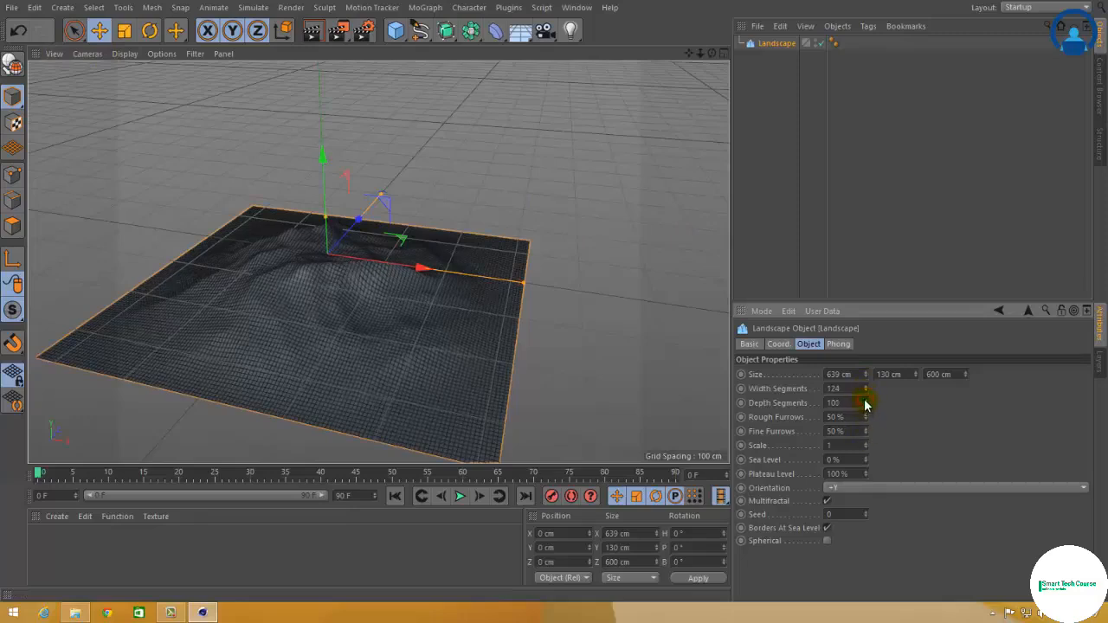
Give the landscape 58 depth segments, 100% rough and fine furrows, a scale of 1.37, a 17% sea level and a 47% plateau level.
mouse_move(864, 404)
left_mouse_down()
mouse_move(867, 412)
mouse_move(865, 394)
mouse_move(869, 423)
mouse_move(869, 399)
left_mouse_up()
left_click_drag(385, 334, 380, 309, "alt")
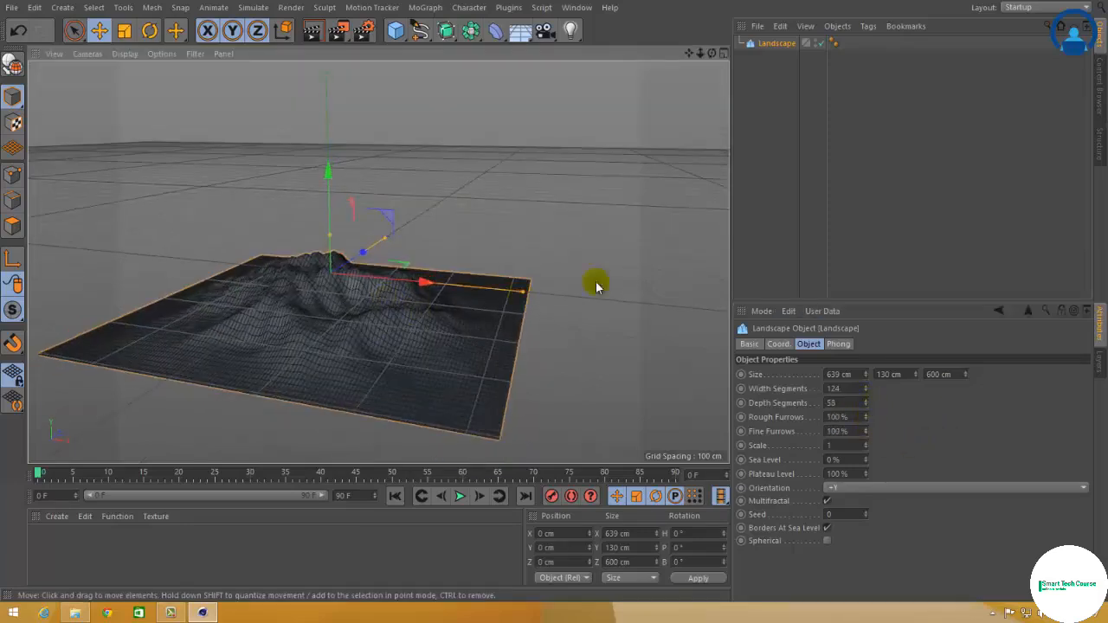
left_click_drag(864, 449, 867, 447)
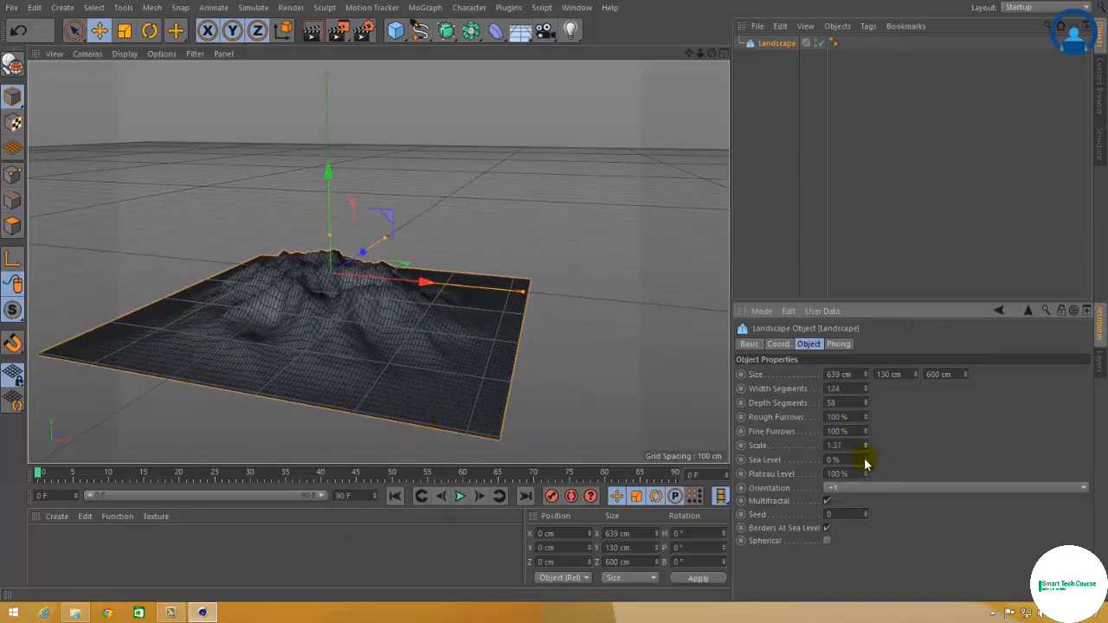
left_click_drag(866, 459, 872, 491)
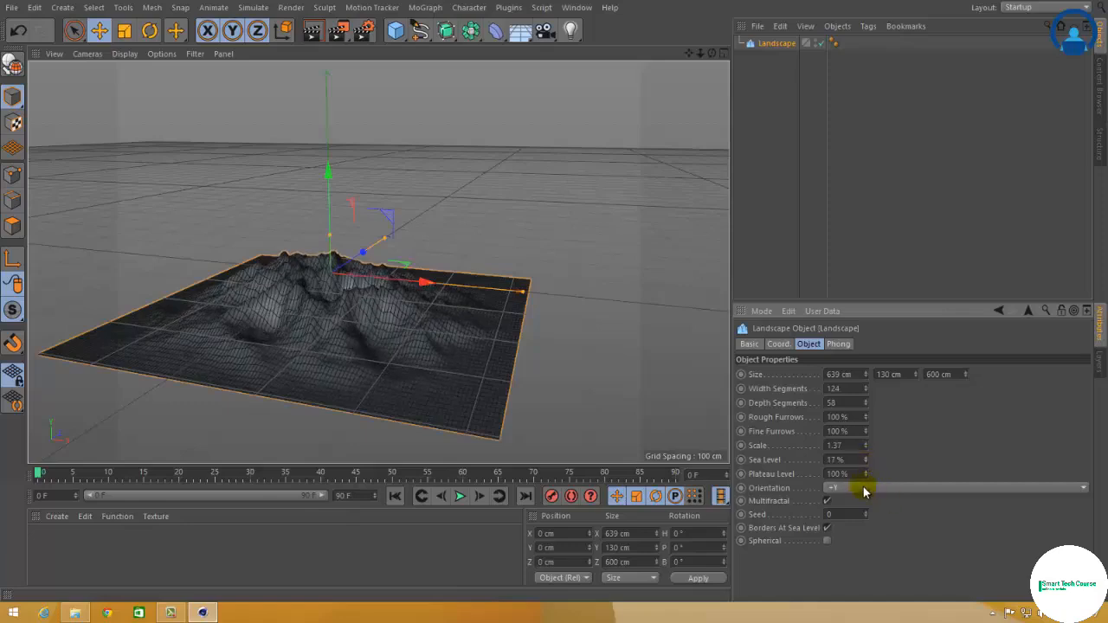
mouse_move(867, 474)
left_mouse_down()
mouse_move(867, 495)
mouse_move(868, 476)
left_mouse_up()
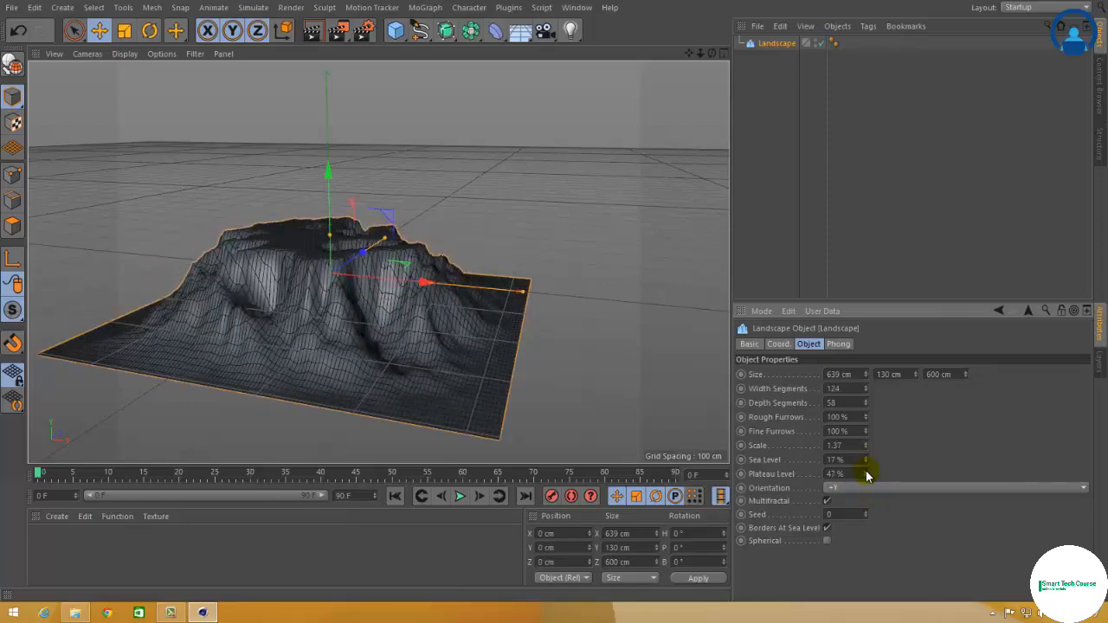
Try the -Y orientation on the landscape, and return it to +Y.
left_click(854, 491)
left_click(851, 525)
left_click(850, 490)
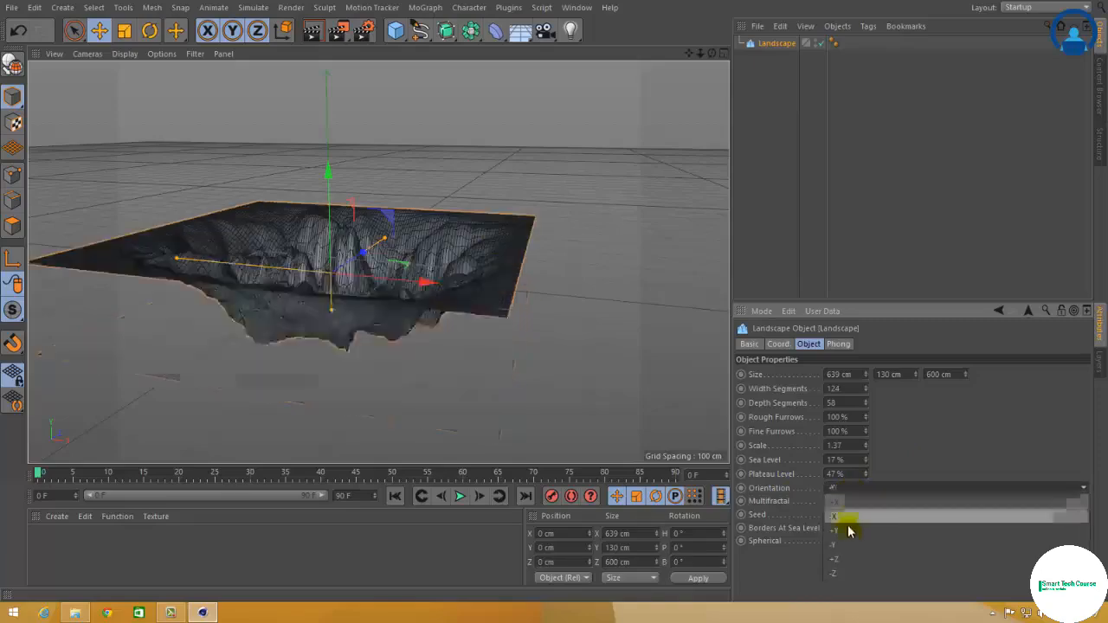
left_click(854, 567)
Try a seed of 25 on the landscape, and set the seed to -1.
left_click_drag(866, 515, 867, 515)
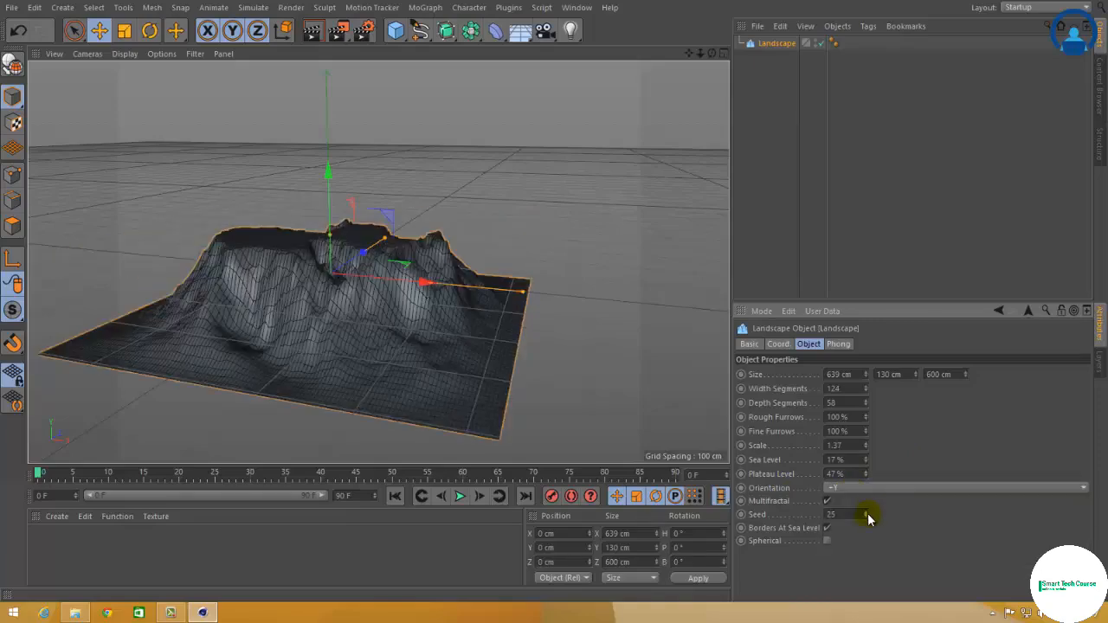
left_click_drag(866, 514, 866, 514)
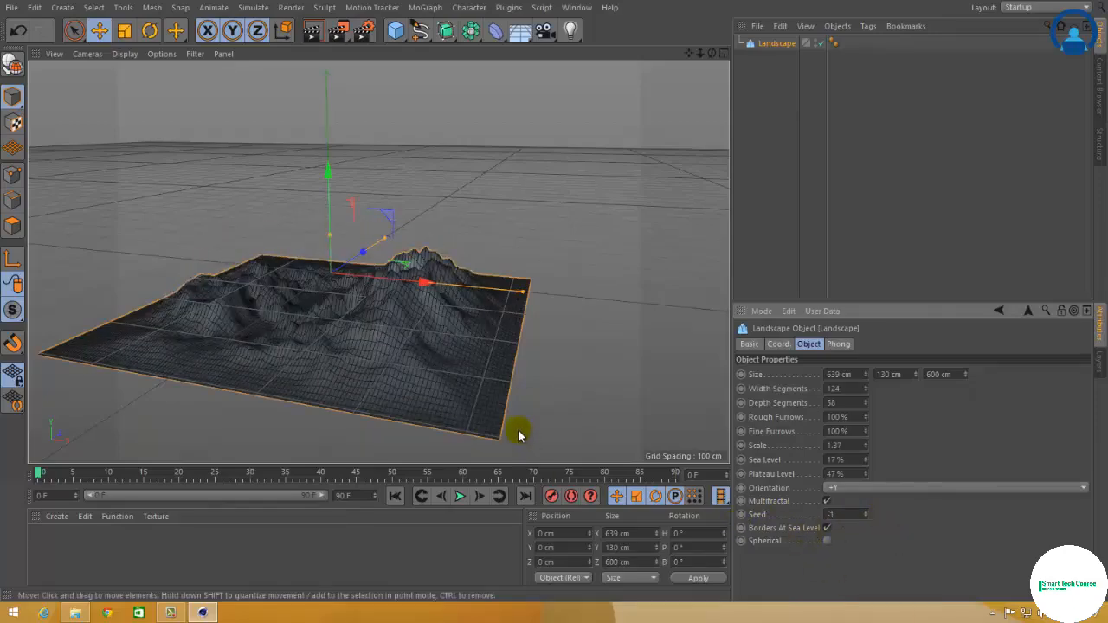
Try the landscape without Borders At Sea Level and in Spherical form, and restore both settings.
left_click(827, 529)
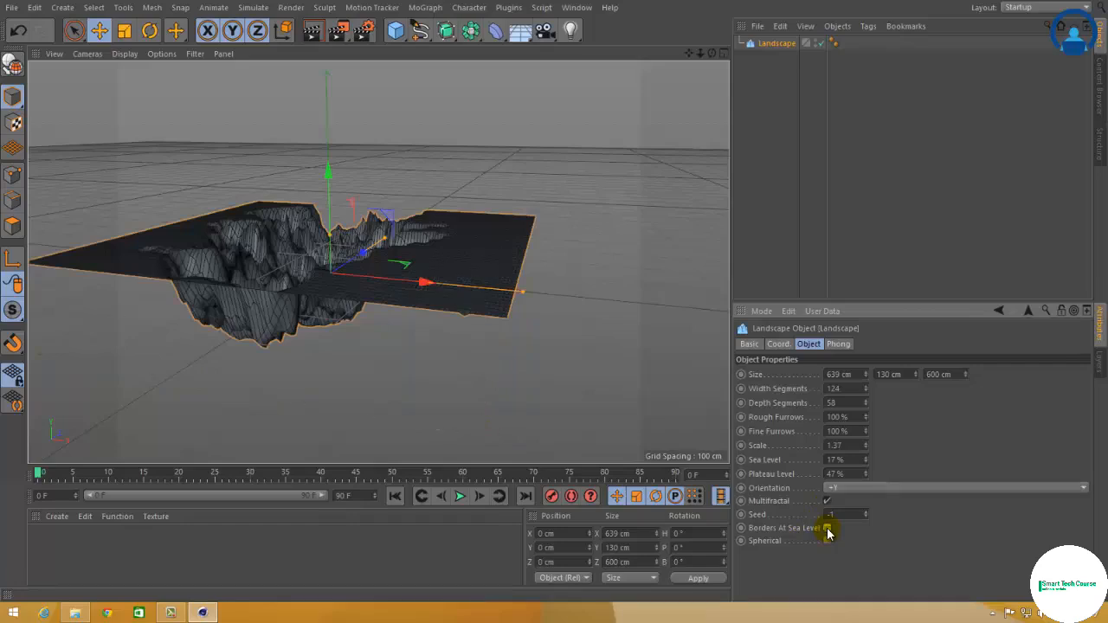
left_click(827, 529)
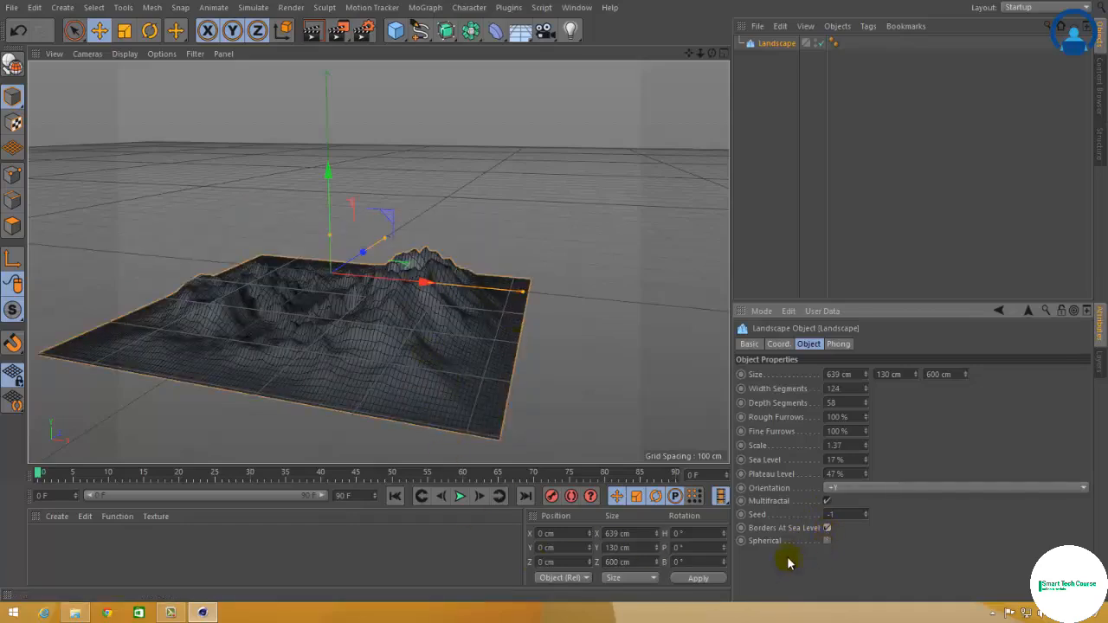
left_click(827, 542)
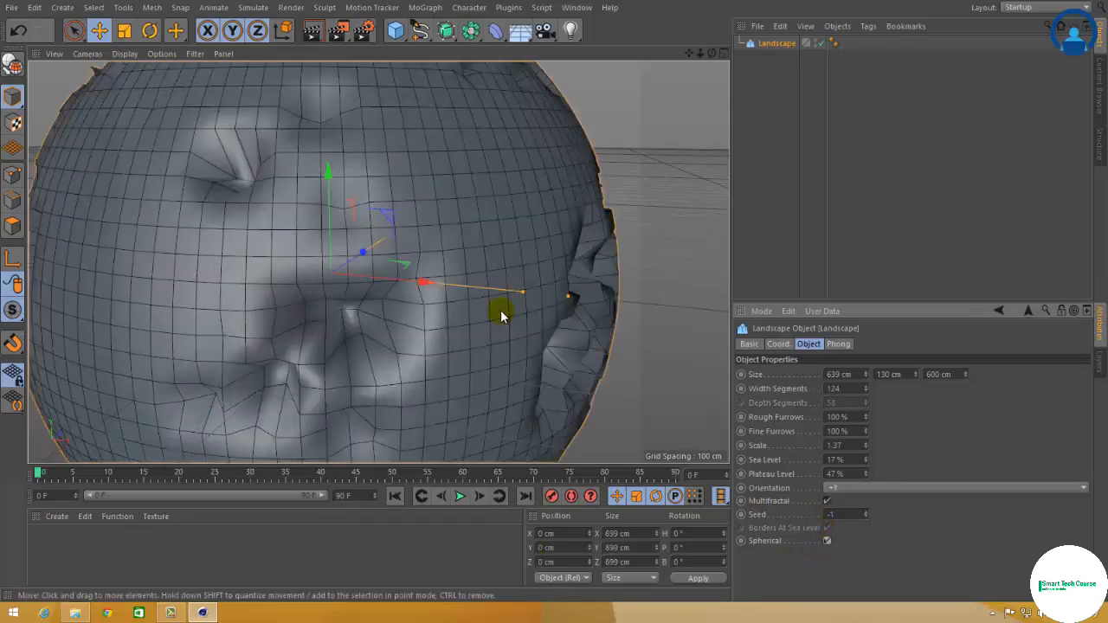
scroll(557, 312, "down", 6)
scroll(555, 291, "up", 1)
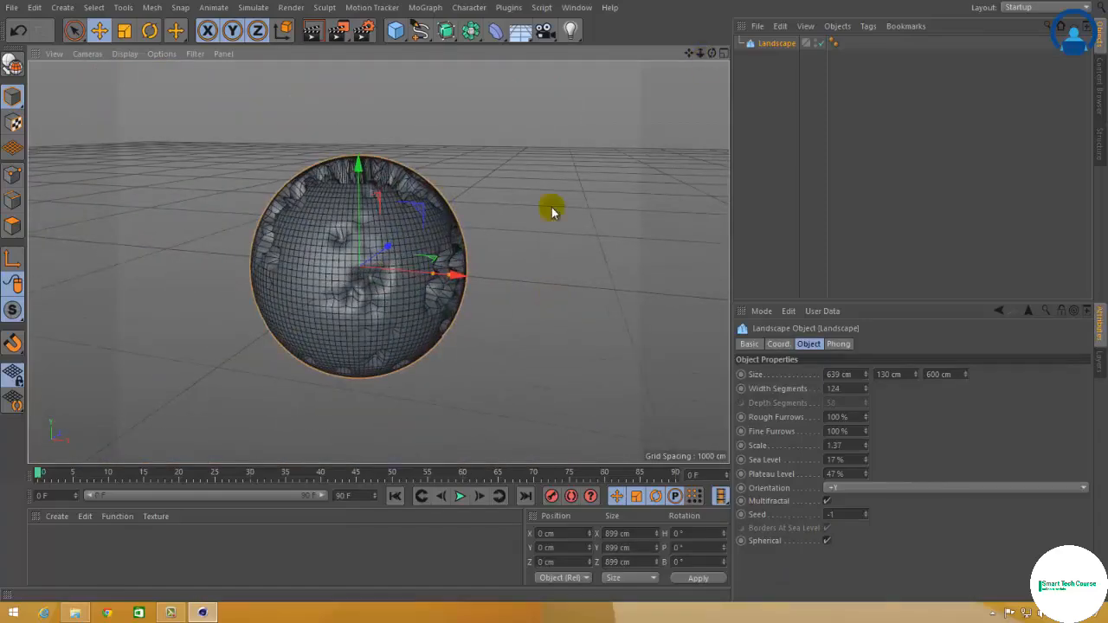
left_click_drag(255, 341, 238, 305, "alt")
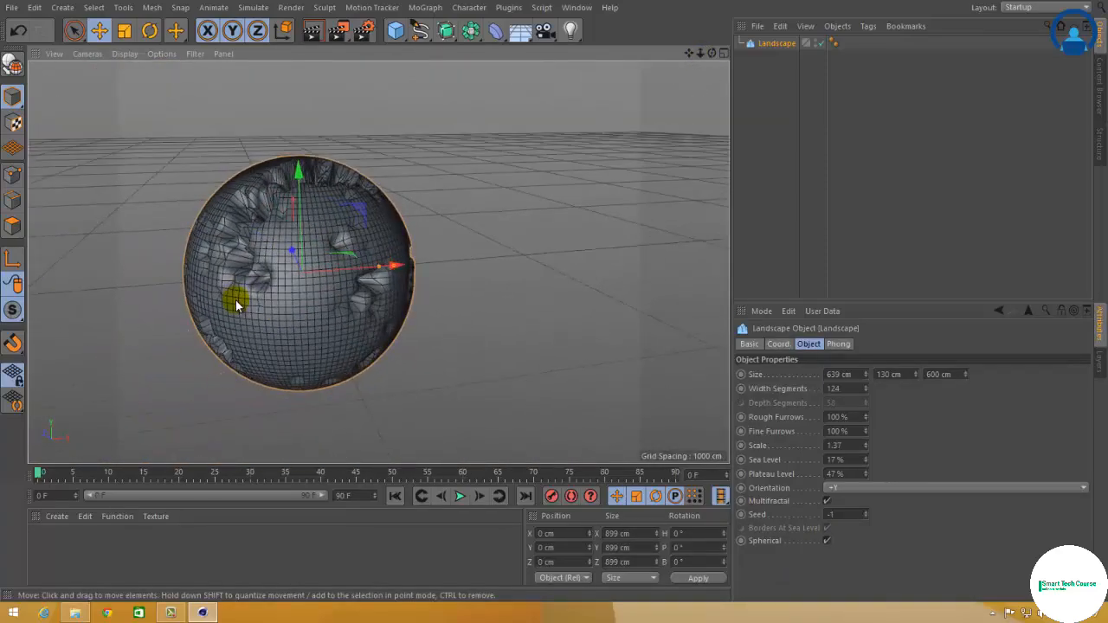
left_click(827, 541)
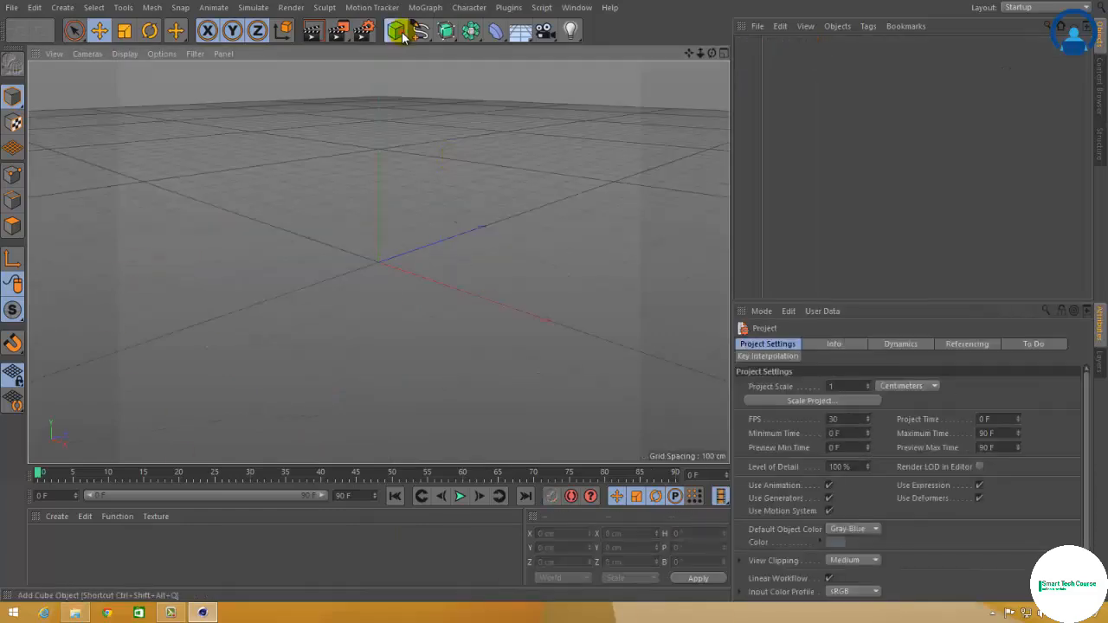
Replace the landscape with a Relief using the glossy_spheres1 image as its texture, accepting a copy at the project location.
left_click_drag(396, 31, 423, 154)
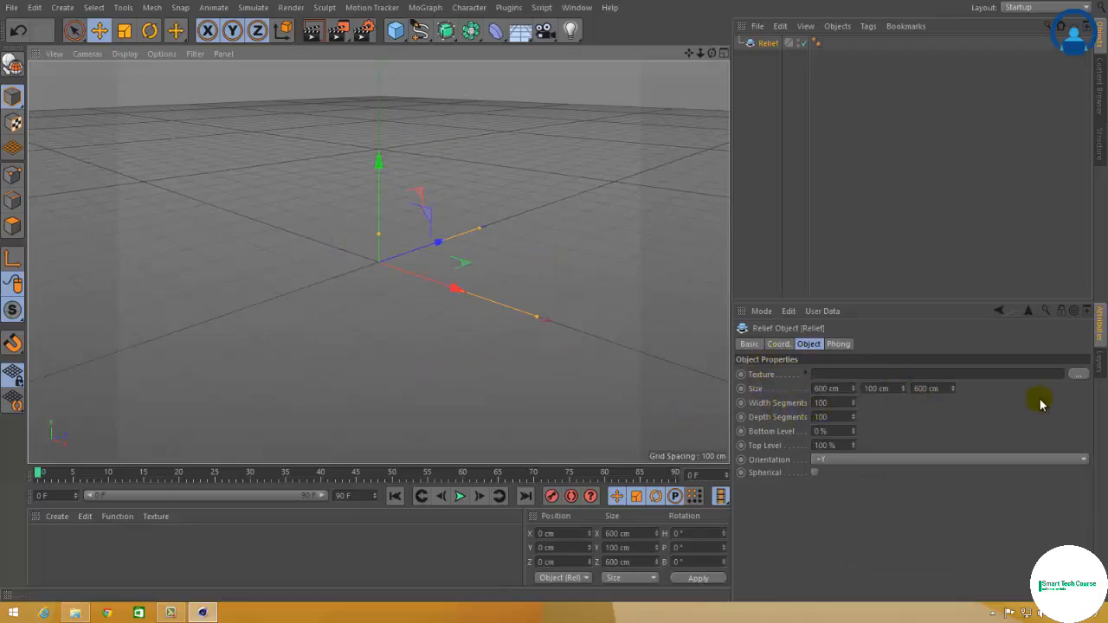
left_click(1080, 378)
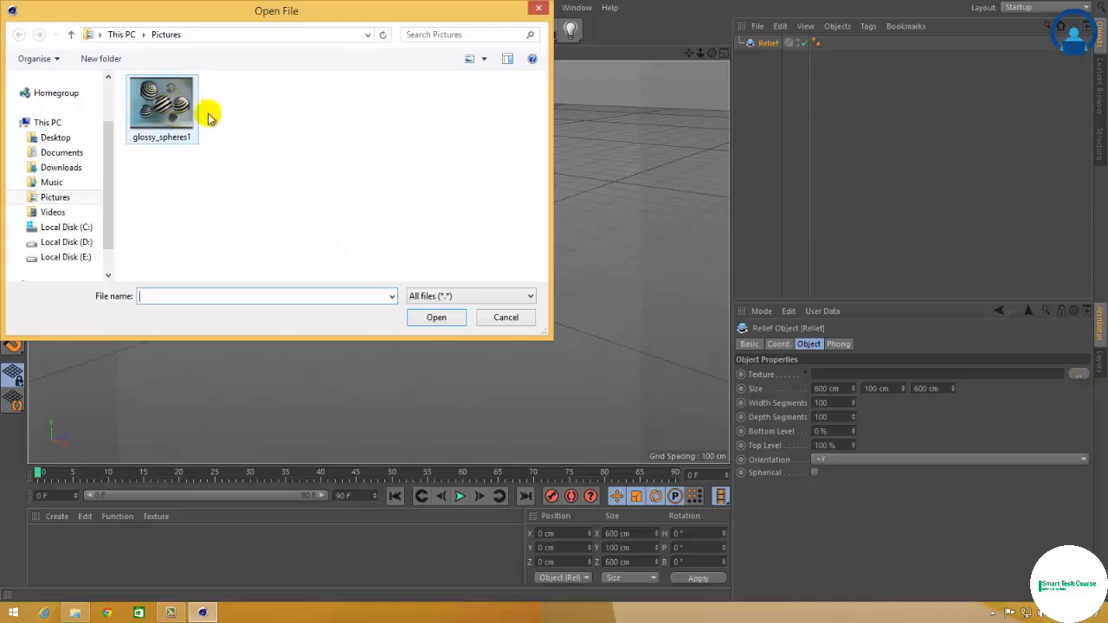
left_click(172, 114)
left_click(437, 317)
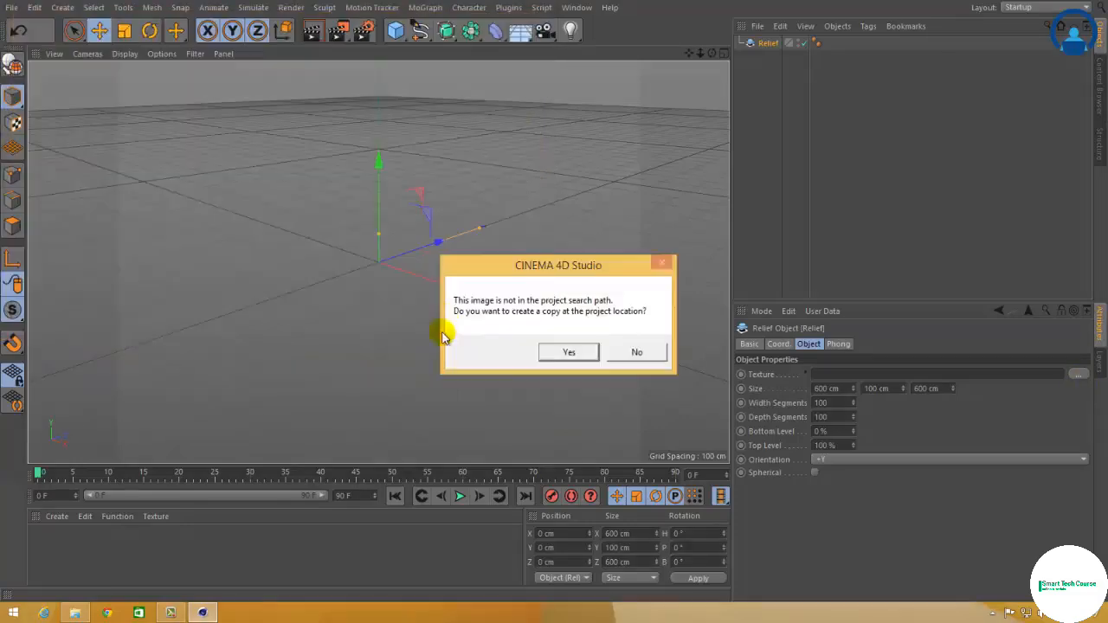
left_click_drag(485, 274, 441, 250)
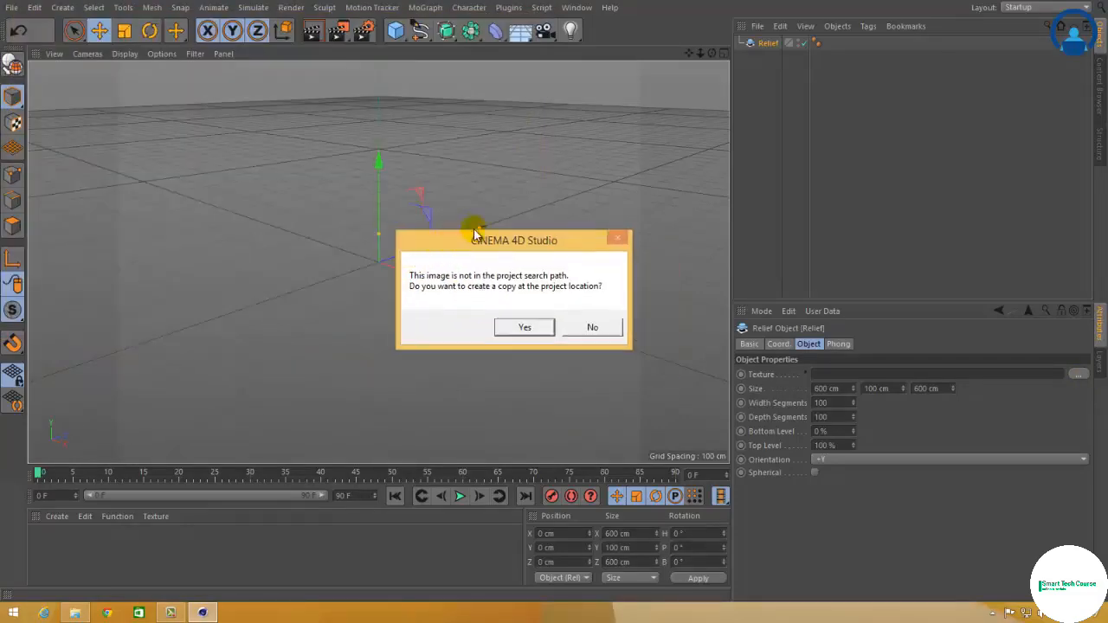
left_click(527, 328)
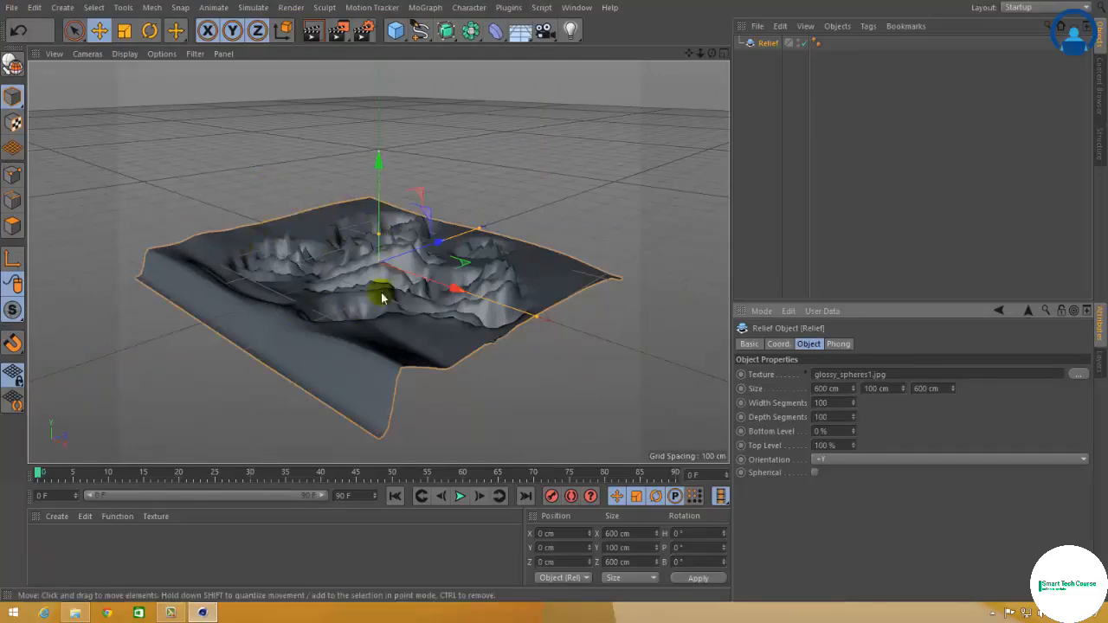
Set the relief's X size to 636 cm and its width segments to 113.
left_click_drag(390, 321, 379, 128, "alt")
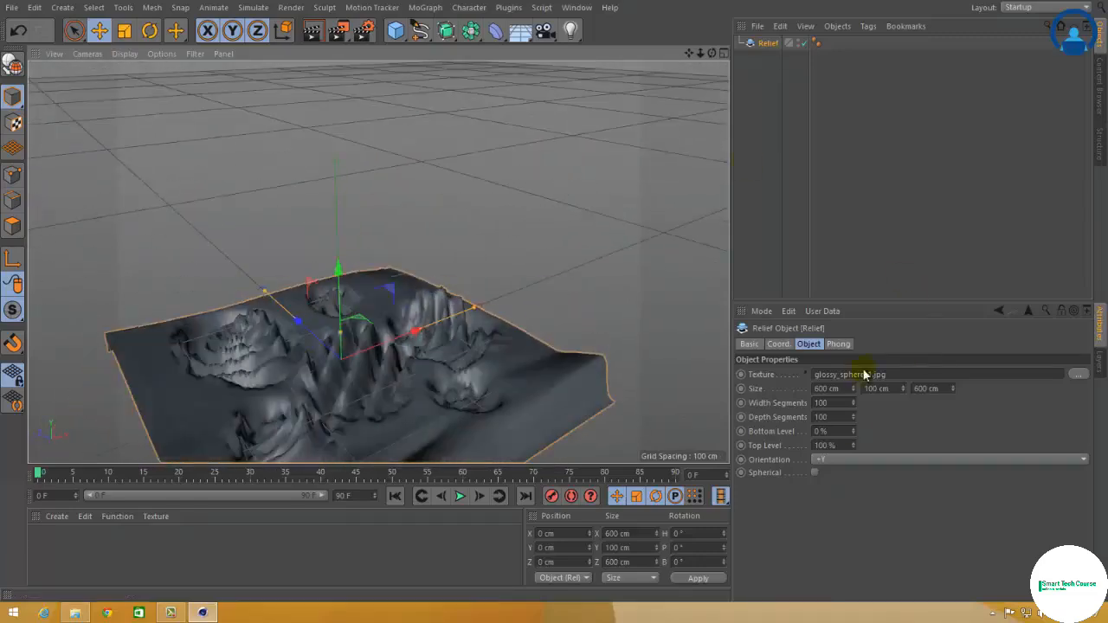
left_click_drag(853, 391, 794, 373)
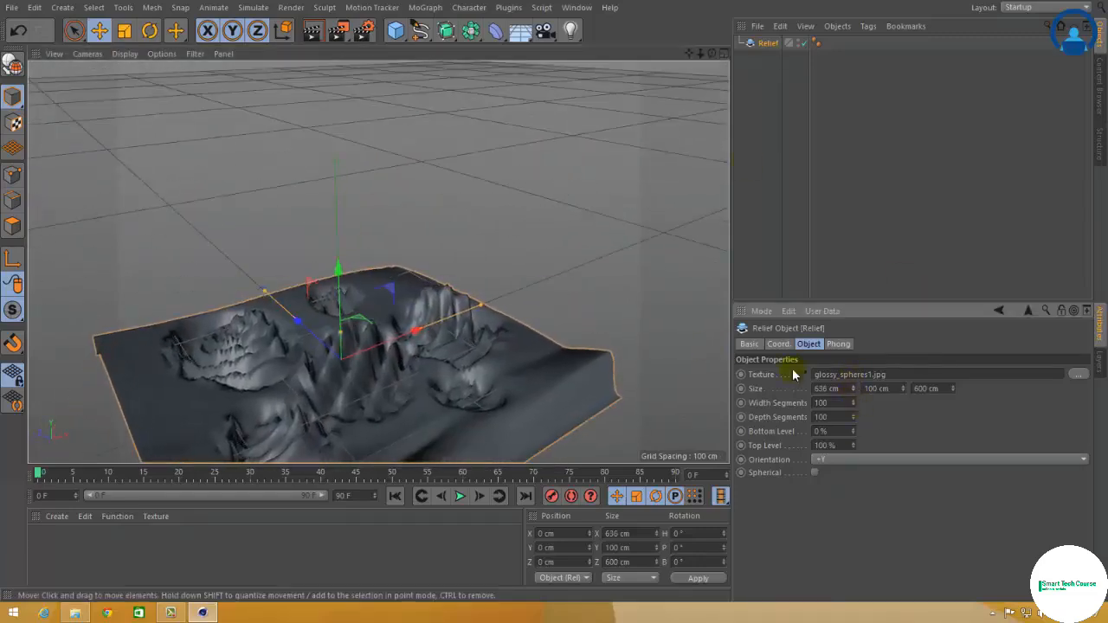
mouse_move(854, 405)
left_mouse_down()
mouse_move(851, 383)
mouse_move(854, 411)
left_mouse_up()
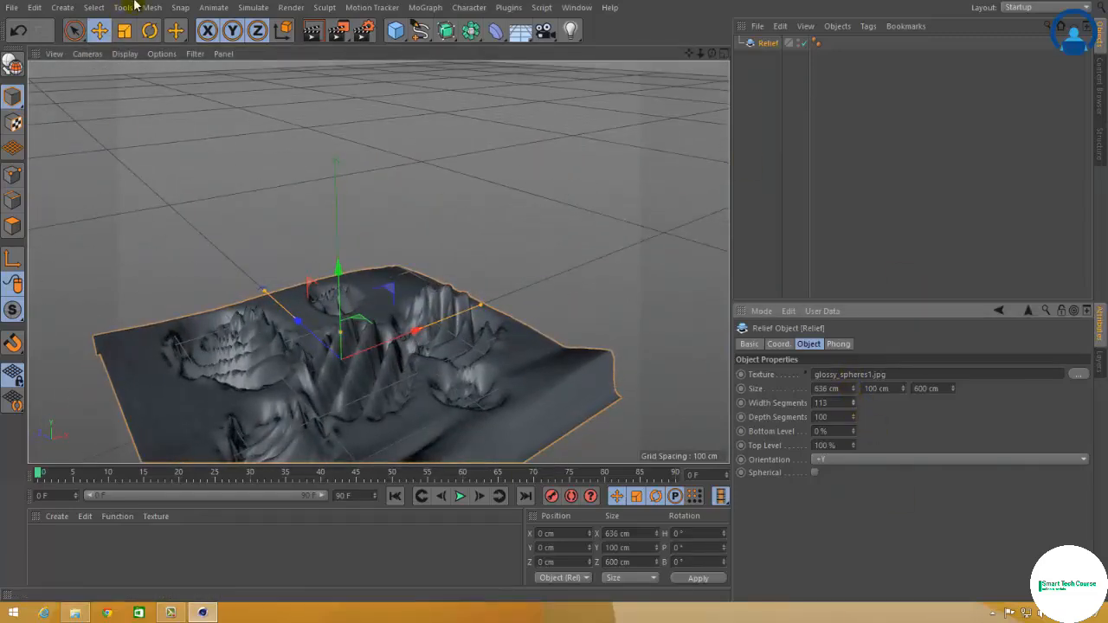
Display the relief's mesh lines, and give it 147 width segments, 103 depth segments, a 14% bottom level and a 75% top level.
left_click(125, 54)
left_click(151, 87)
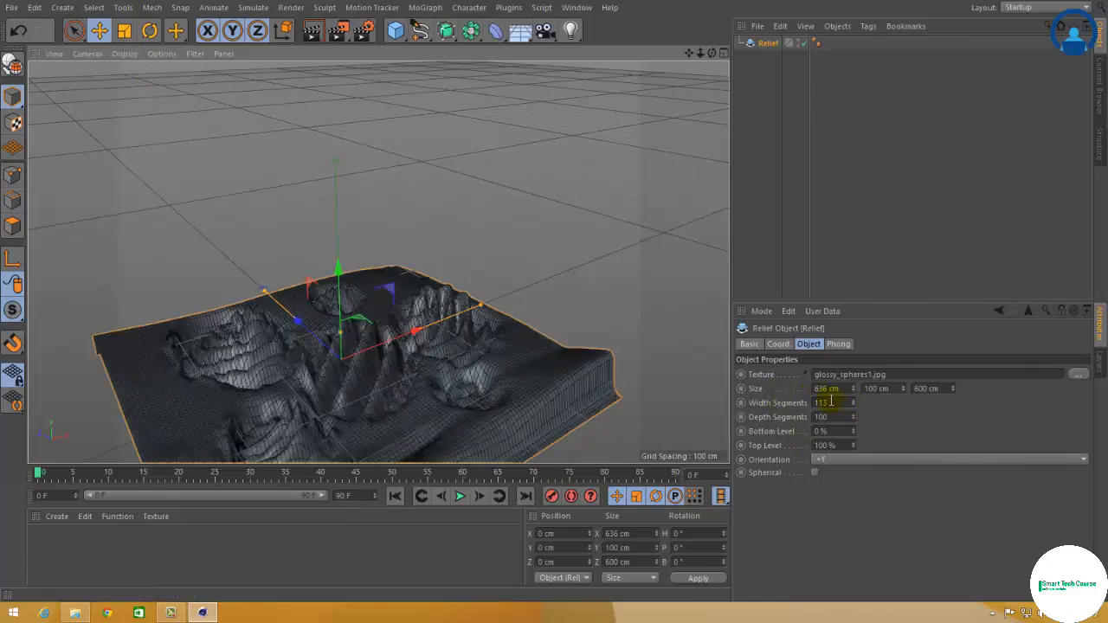
left_click_drag(854, 404, 702, 459)
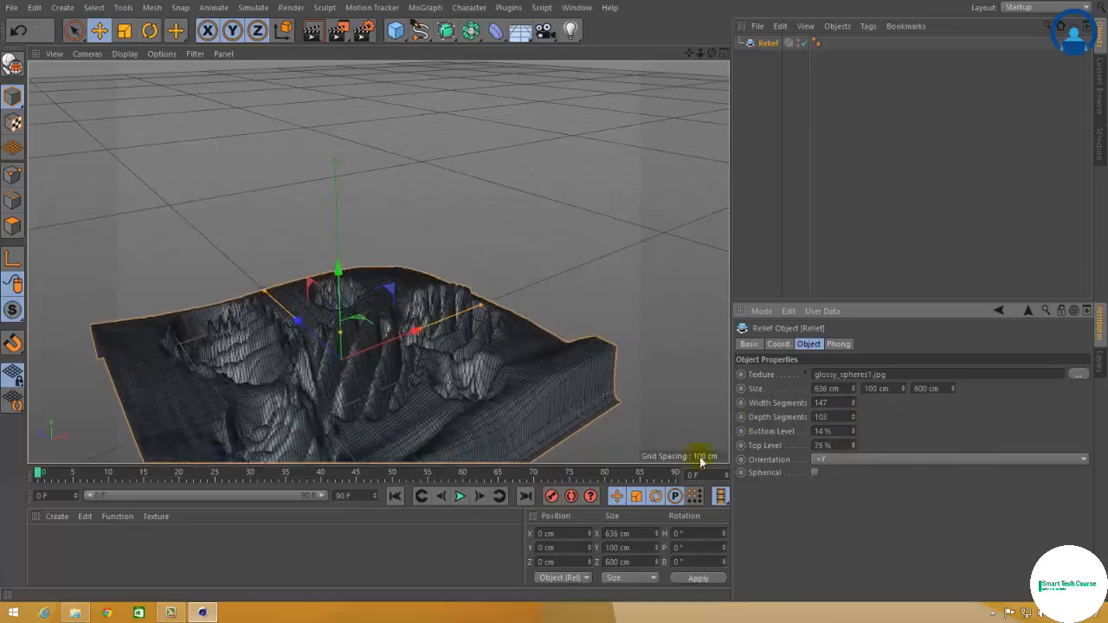
Try the -X and +Z orientations on the relief, and return it to +Y.
left_click(839, 464)
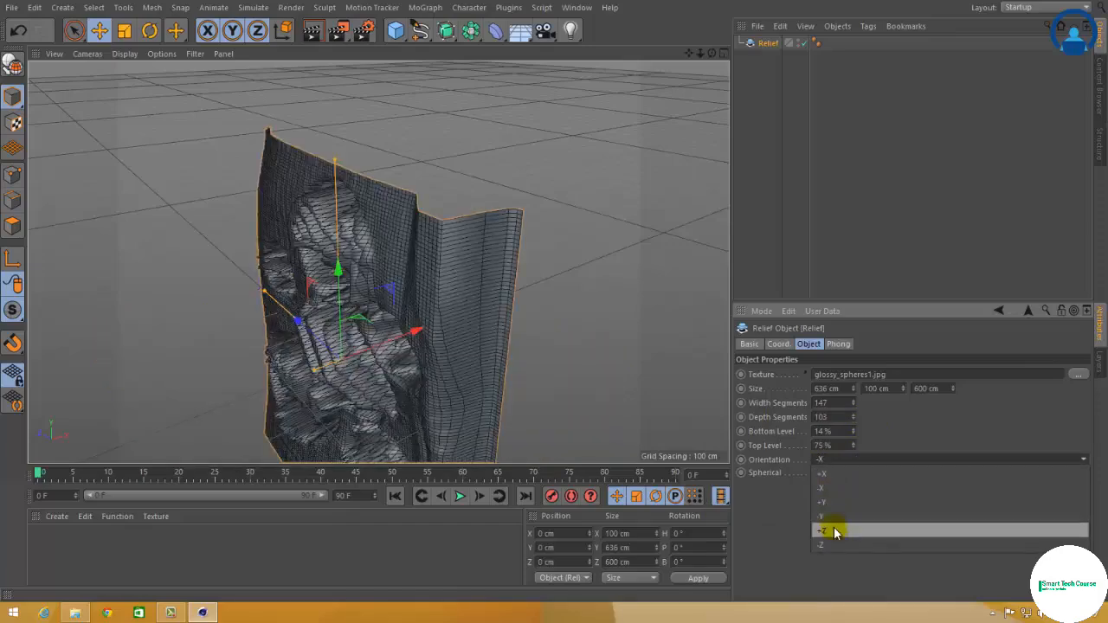
left_click(834, 530)
left_click(829, 460)
left_click(829, 502)
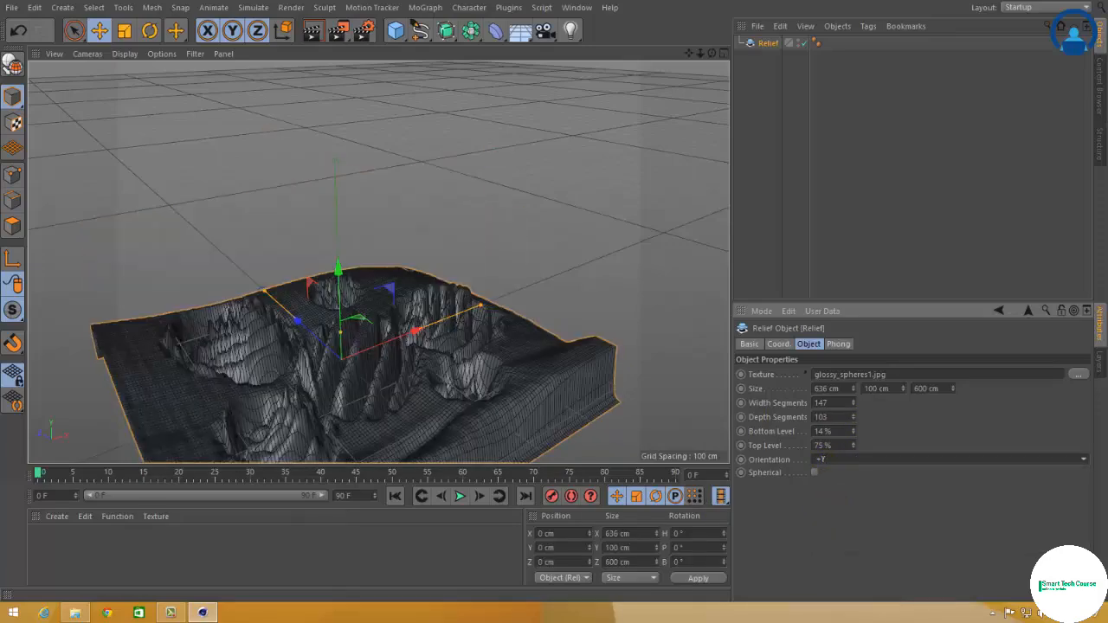
Turn on the Spherical option for the relief and view its round form from another angle.
left_click(816, 473)
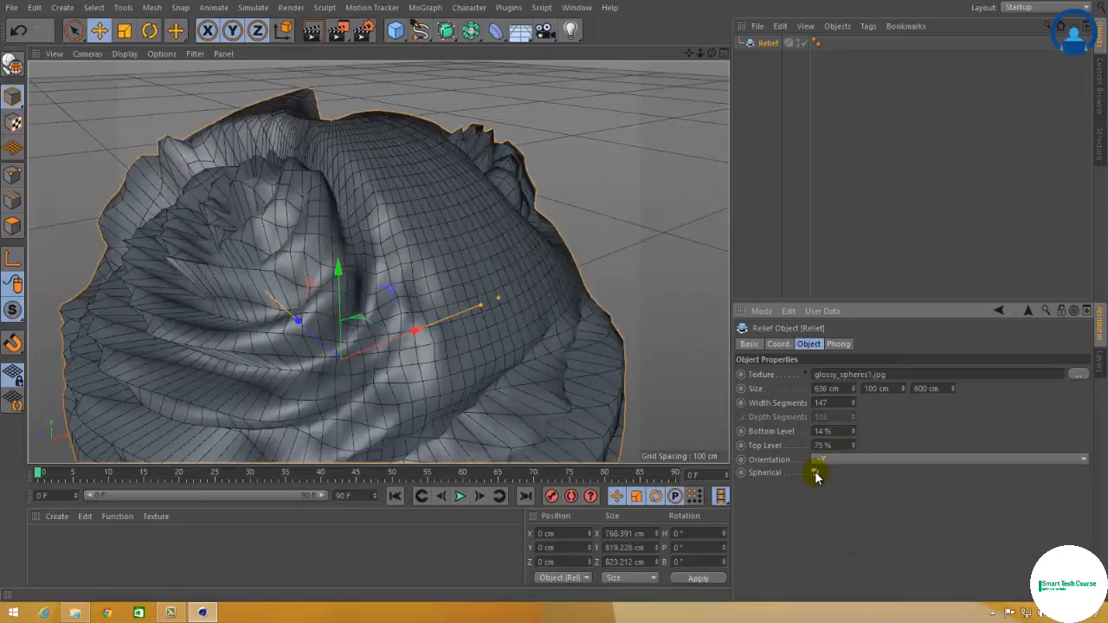
scroll(557, 295, "down", 6)
scroll(555, 291, "up", 1)
left_click_drag(542, 248, 459, 259, "alt")
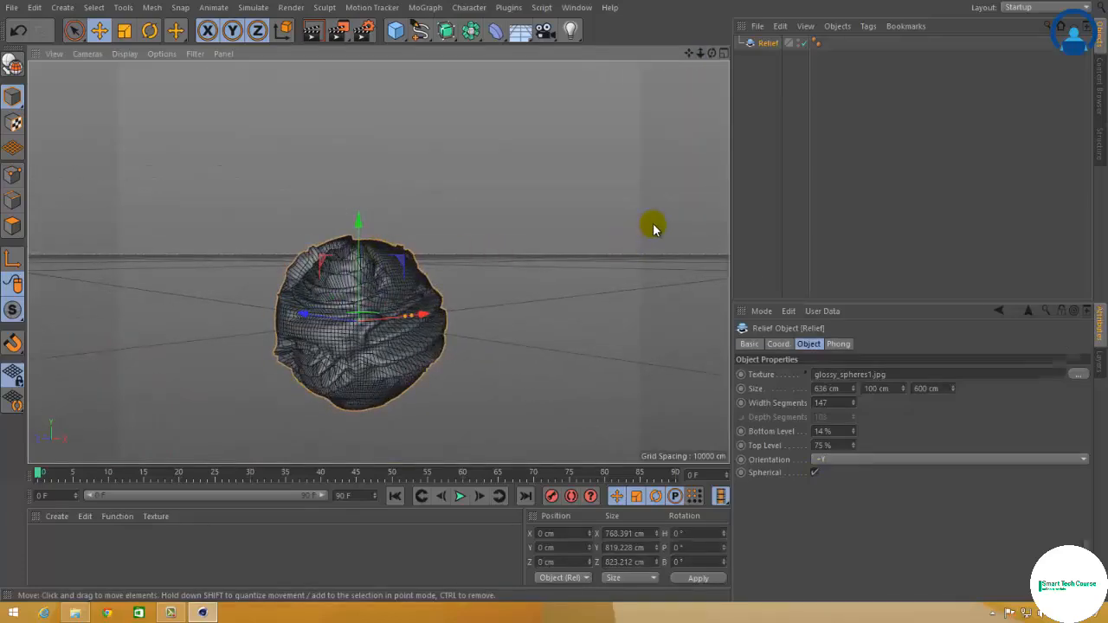
Replace the relief with a Guide object.
key("Delete")
left_click(396, 31)
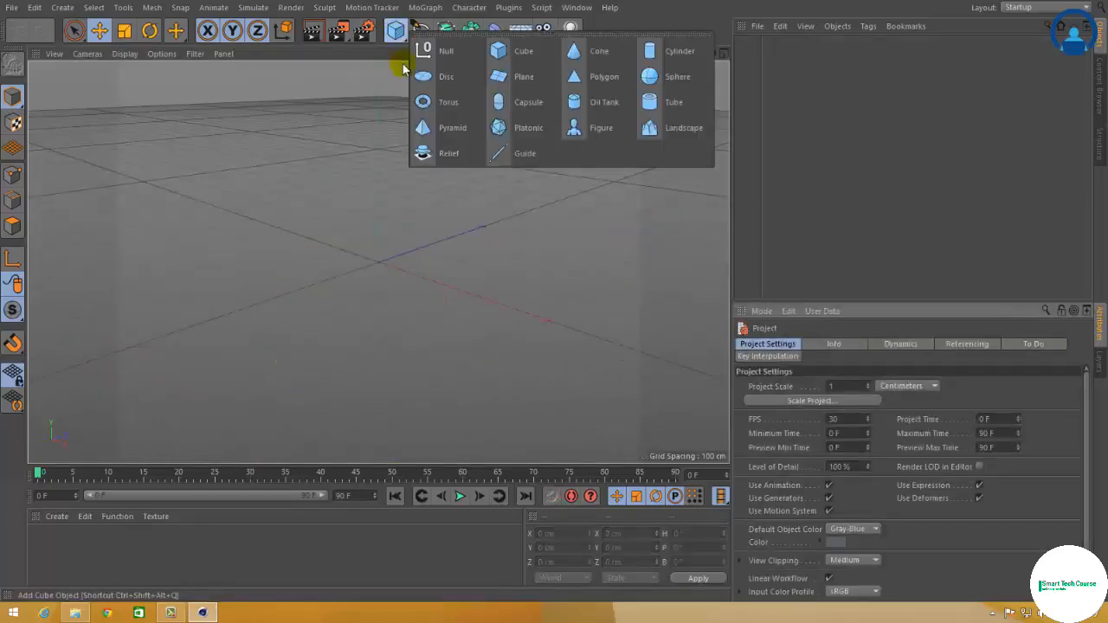
left_click(525, 154)
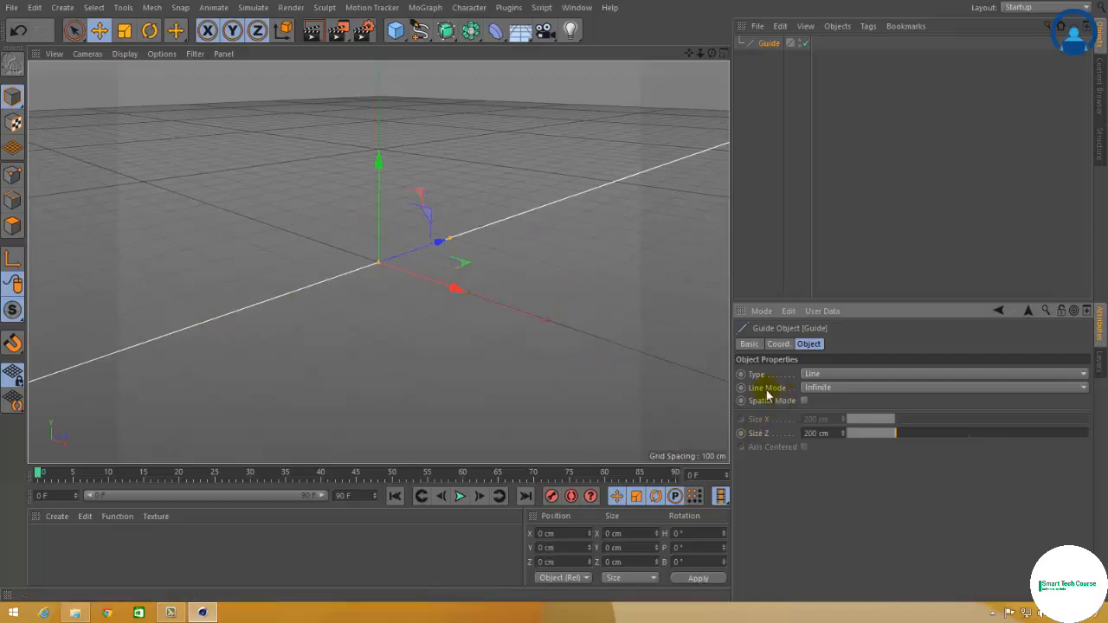
scroll(520, 271, "down", 3)
scroll(520, 273, "down", 4)
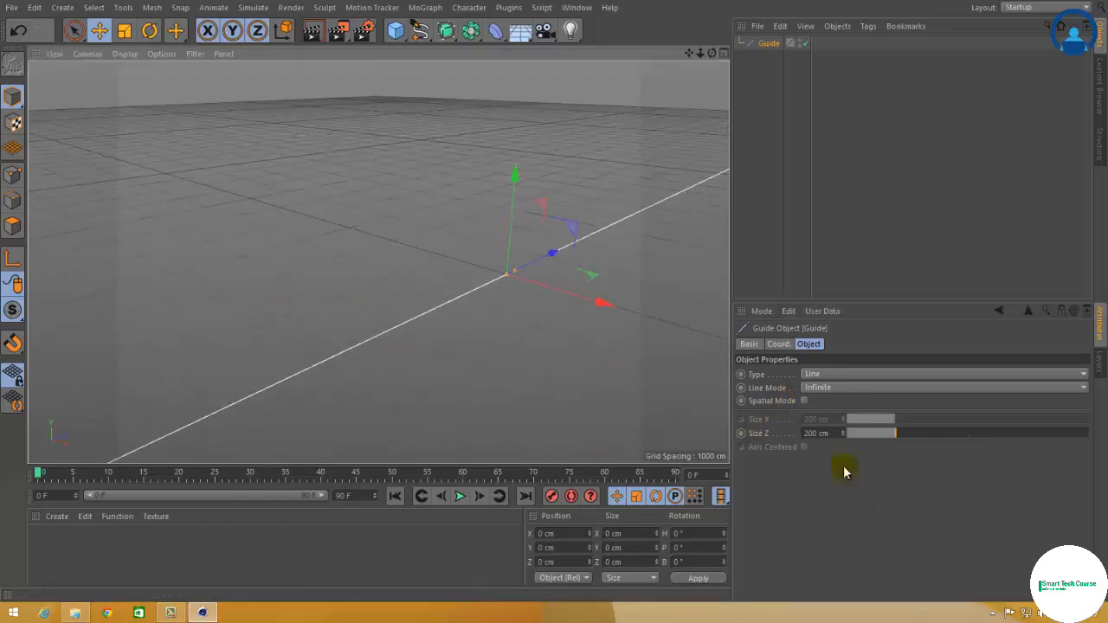
Try the HalfLine line mode on the guide, and check where the line starts.
left_click(839, 389)
left_click(838, 413)
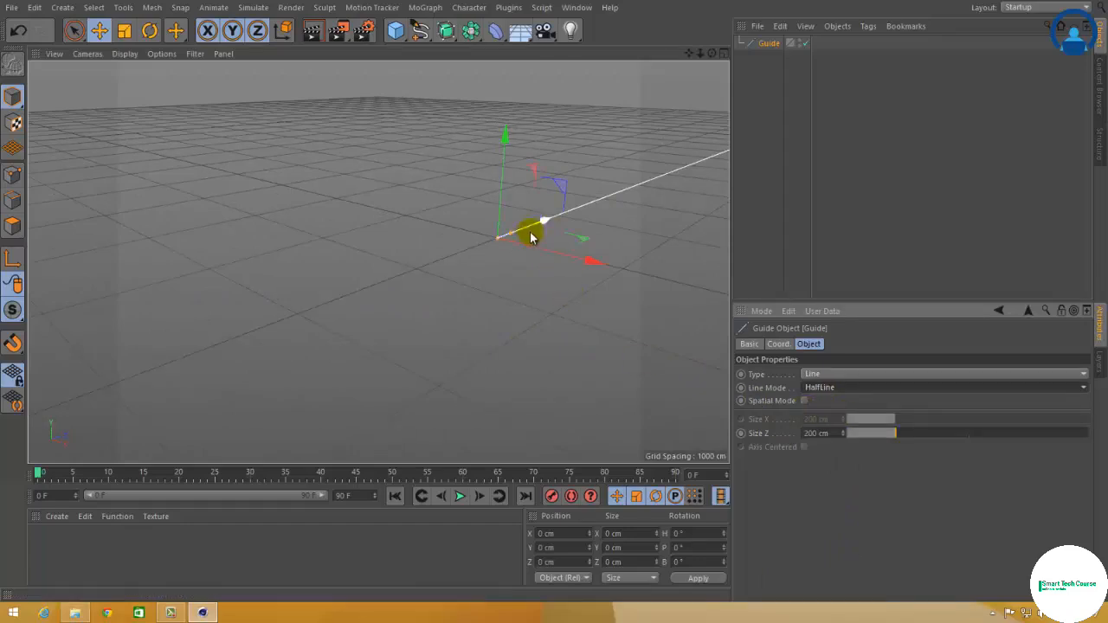
left_click(487, 310)
left_click(500, 239)
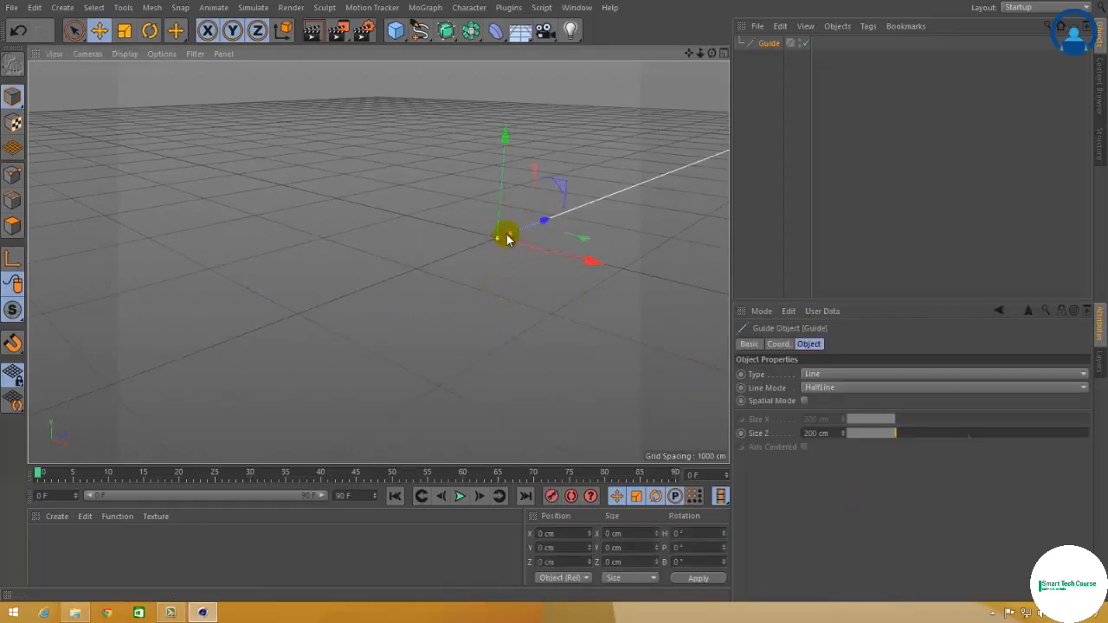
Try the Segment line mode on the guide with a Z size of 1000 cm.
left_click(840, 387)
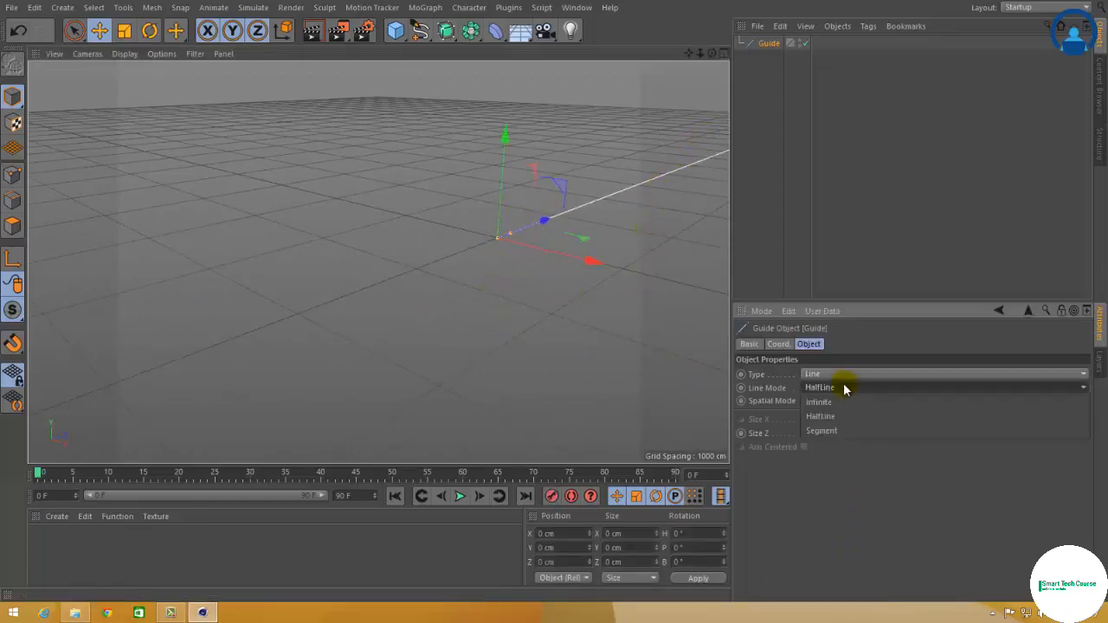
left_click(839, 430)
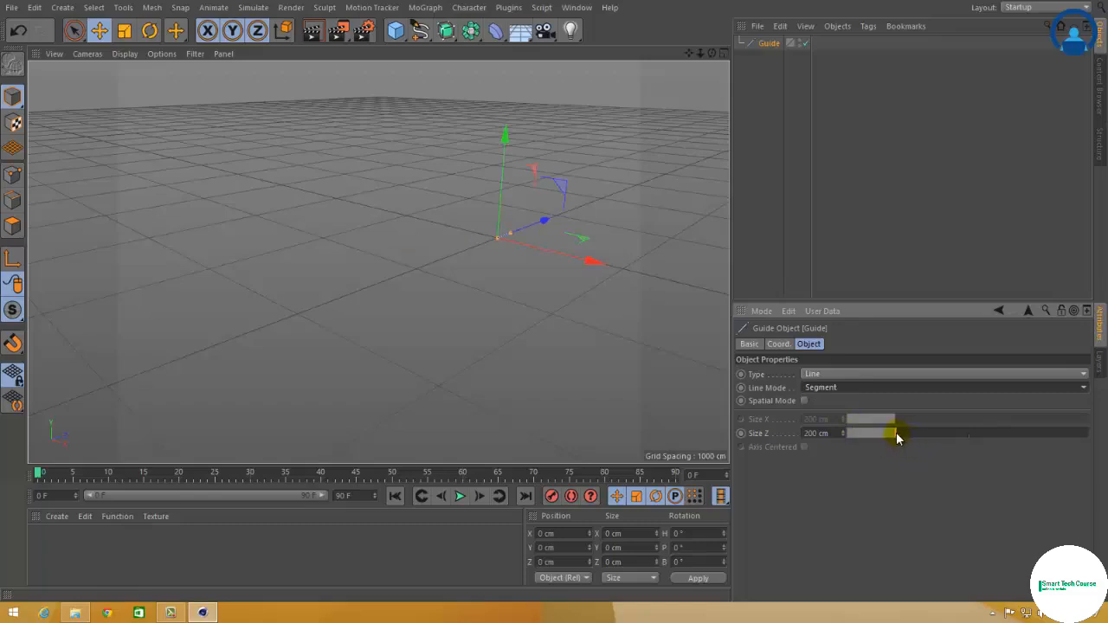
left_click_drag(897, 437, 1081, 430)
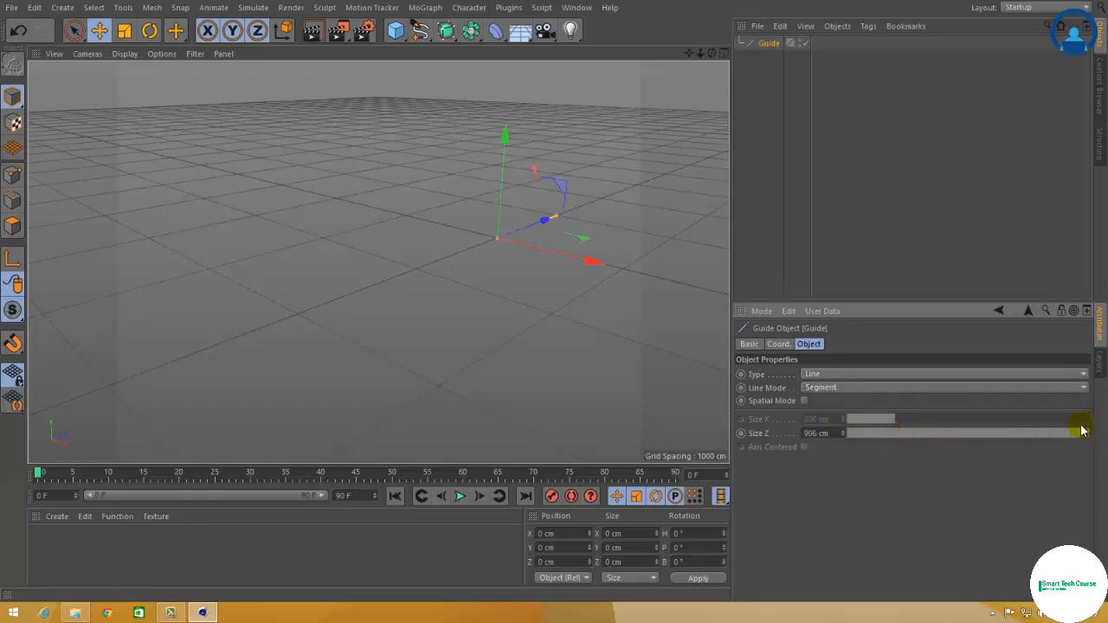
left_click(656, 342)
left_click(511, 231)
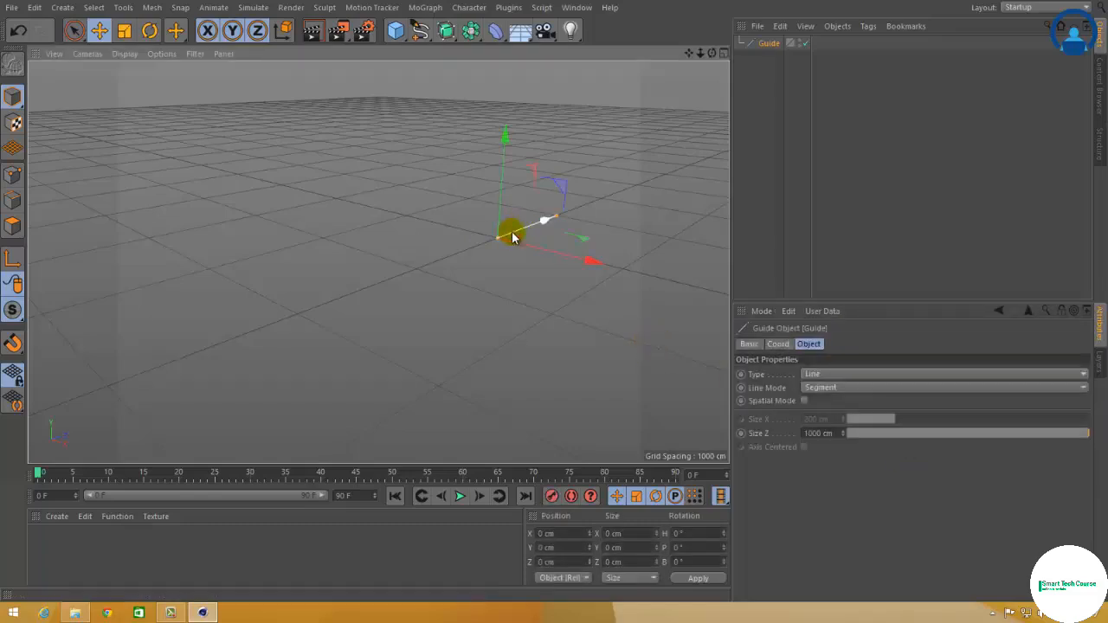
Return the guide to the Infinite line mode with a 200 cm Z size, and try Spatial Mode on and off.
left_click(829, 388)
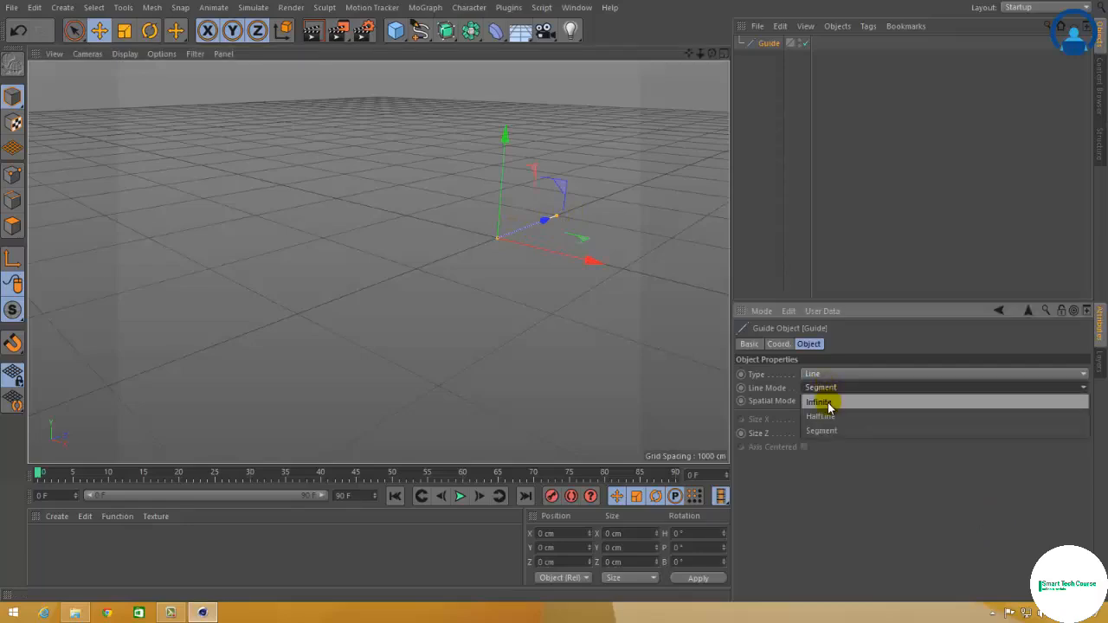
left_click(810, 407)
left_click(806, 403)
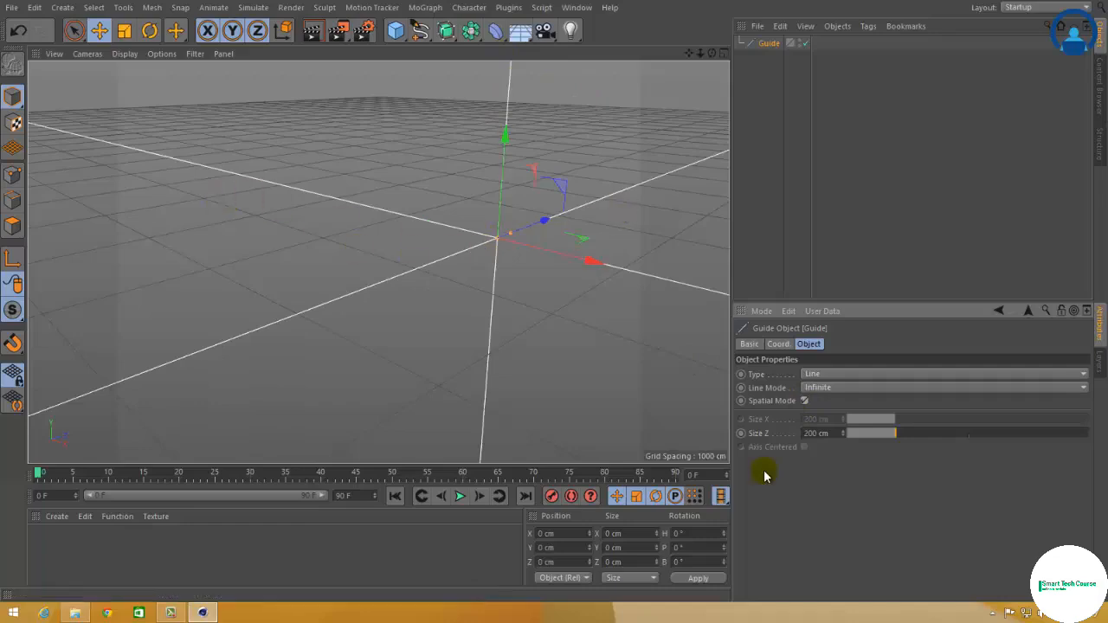
left_click(806, 401)
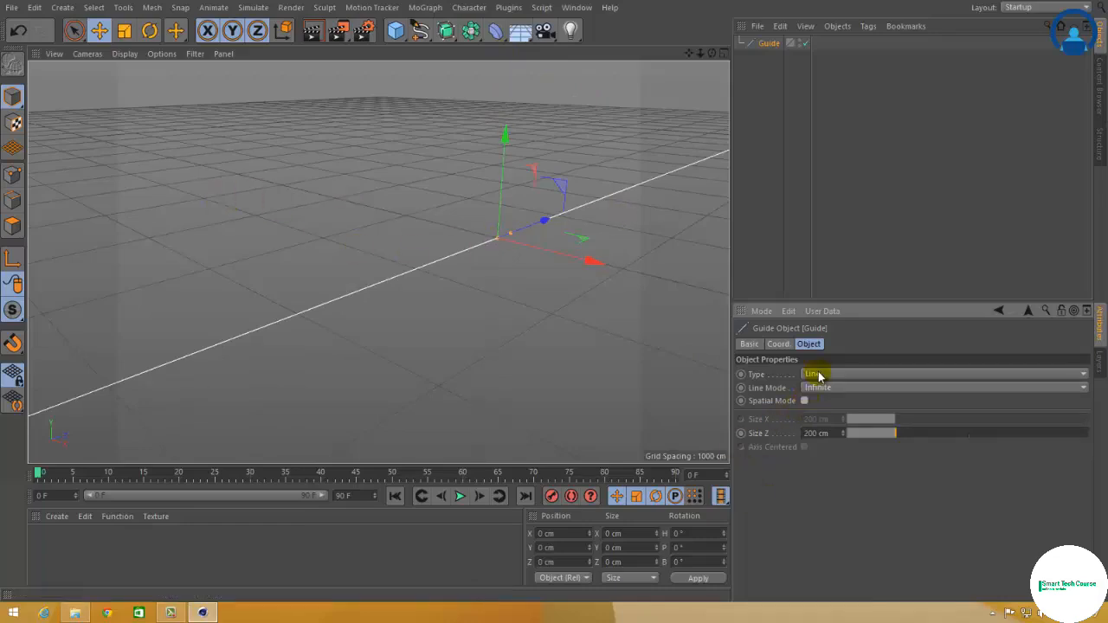
Change the guide's type to Plane, and set its X size to 725 cm and Z size to 603 cm.
left_click(823, 378)
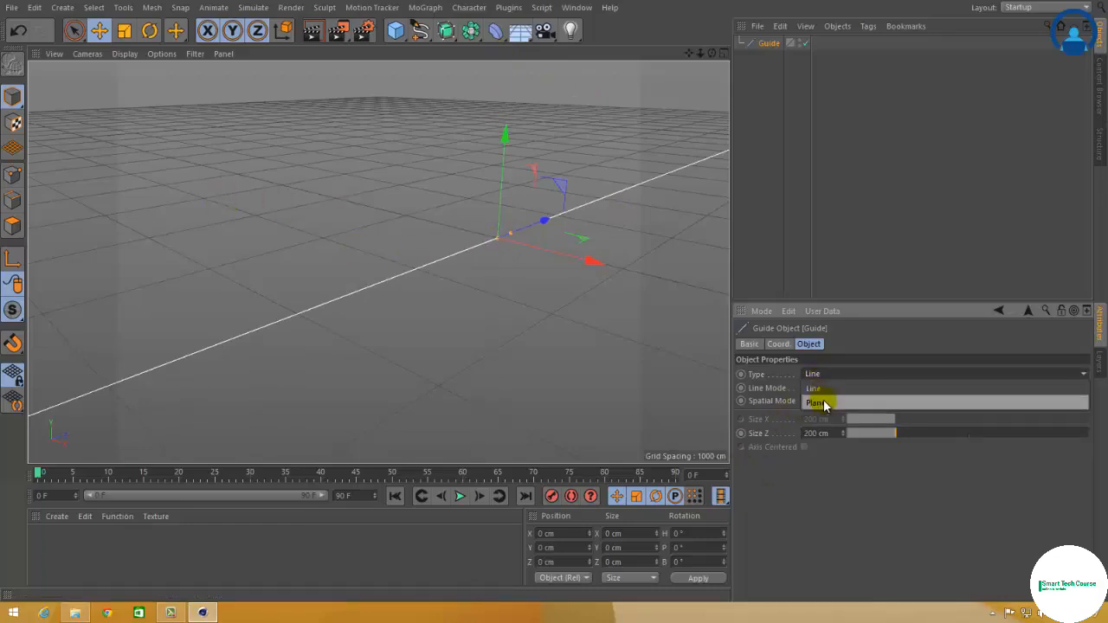
left_click(823, 404)
left_click_drag(898, 420, 1088, 420)
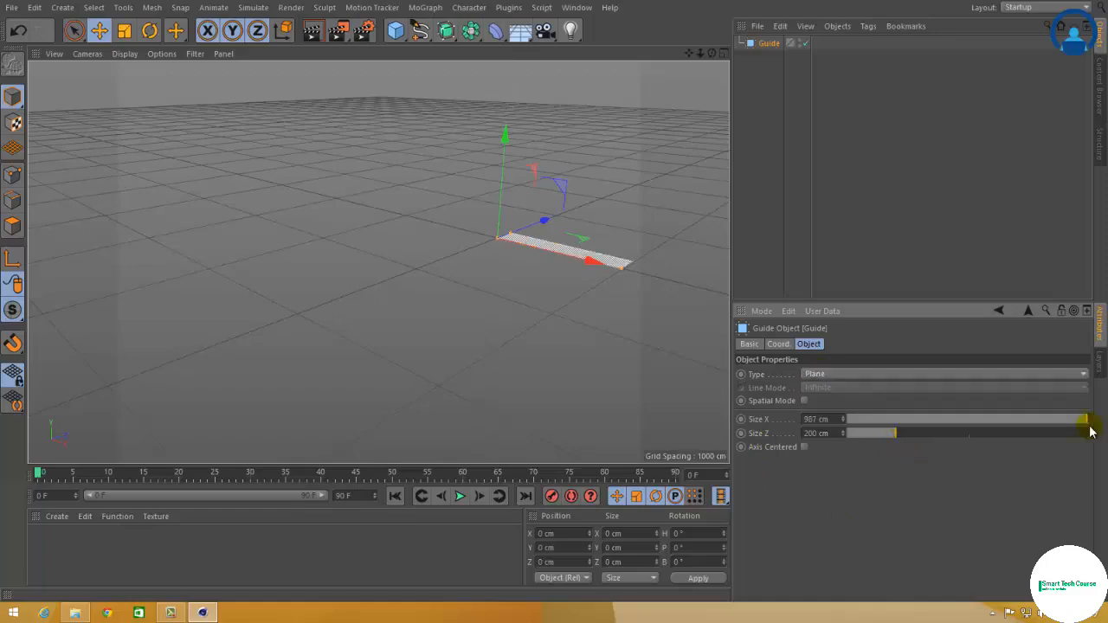
left_click_drag(901, 436, 1035, 434)
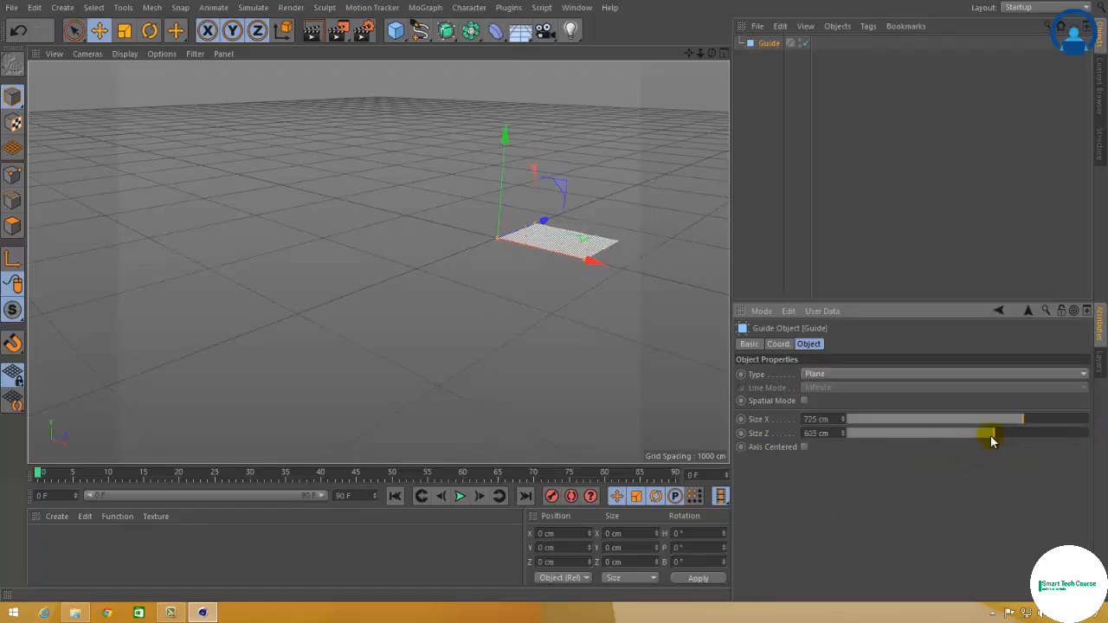
Turn on Axis Centered for the plane guide, and set its X size to 751 cm and Z size to 919 cm.
left_click_drag(993, 439, 1035, 434)
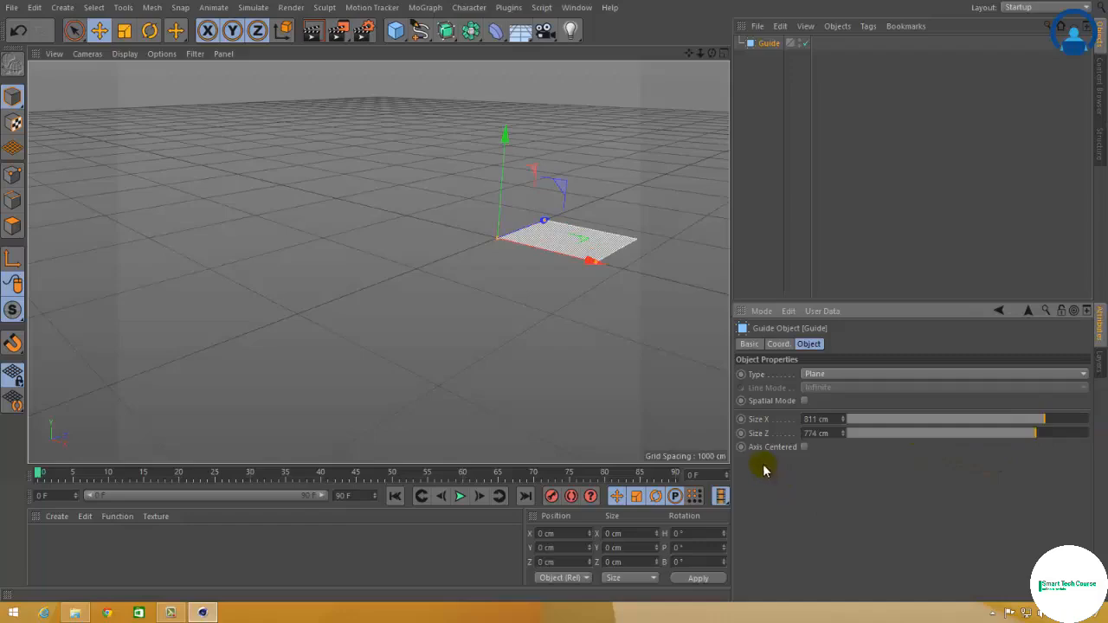
left_click(805, 447)
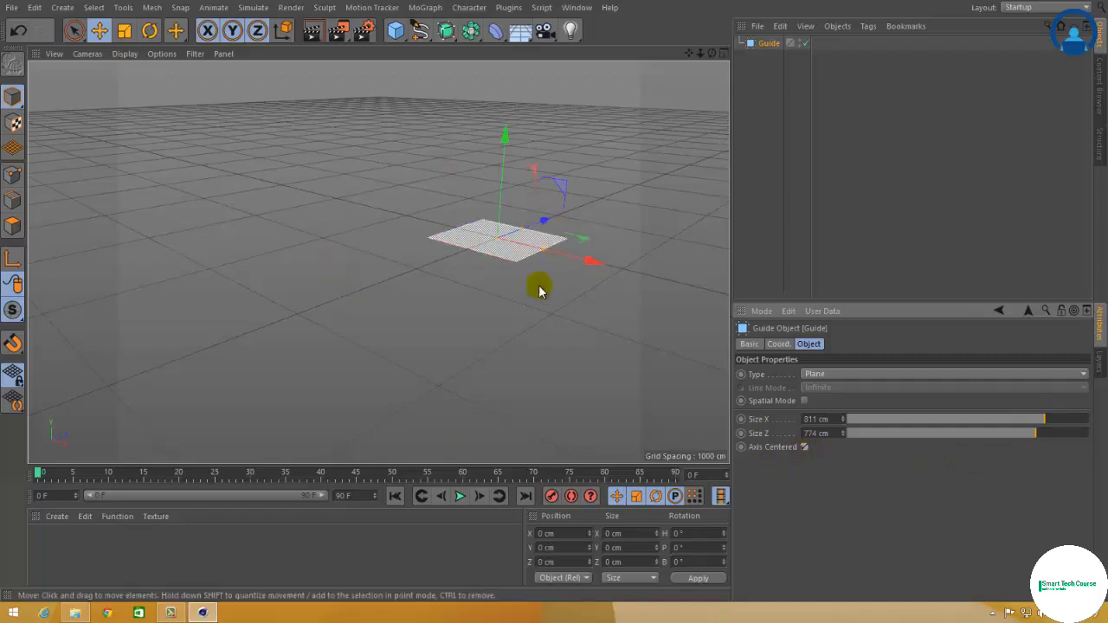
mouse_move(1044, 421)
left_mouse_down()
mouse_move(996, 420)
mouse_move(1059, 436)
left_mouse_up()
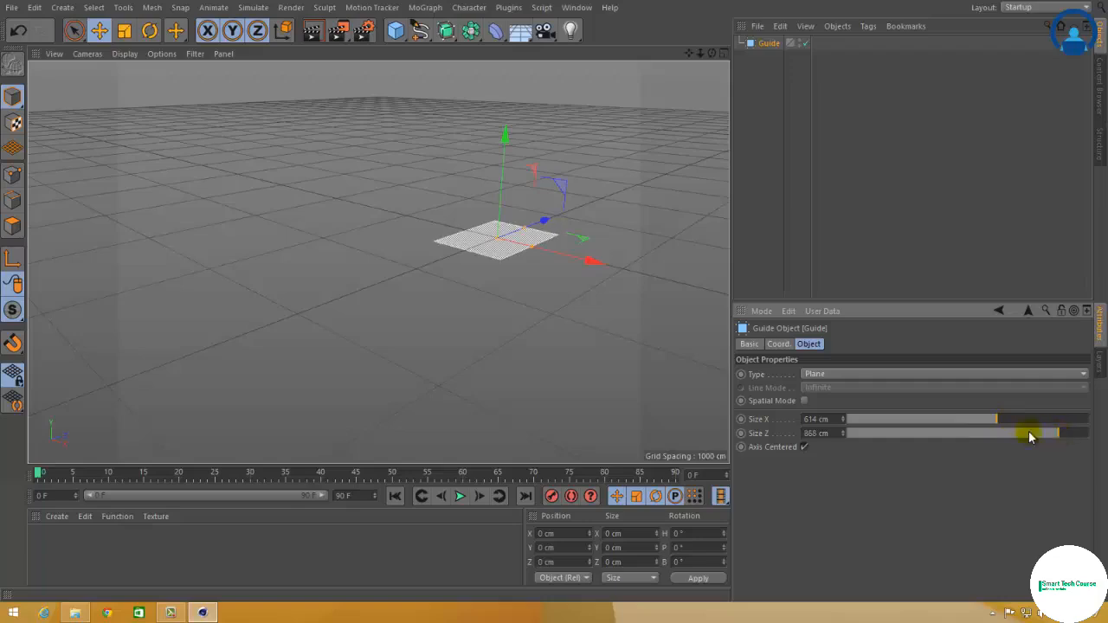
left_click_drag(997, 421, 1068, 433)
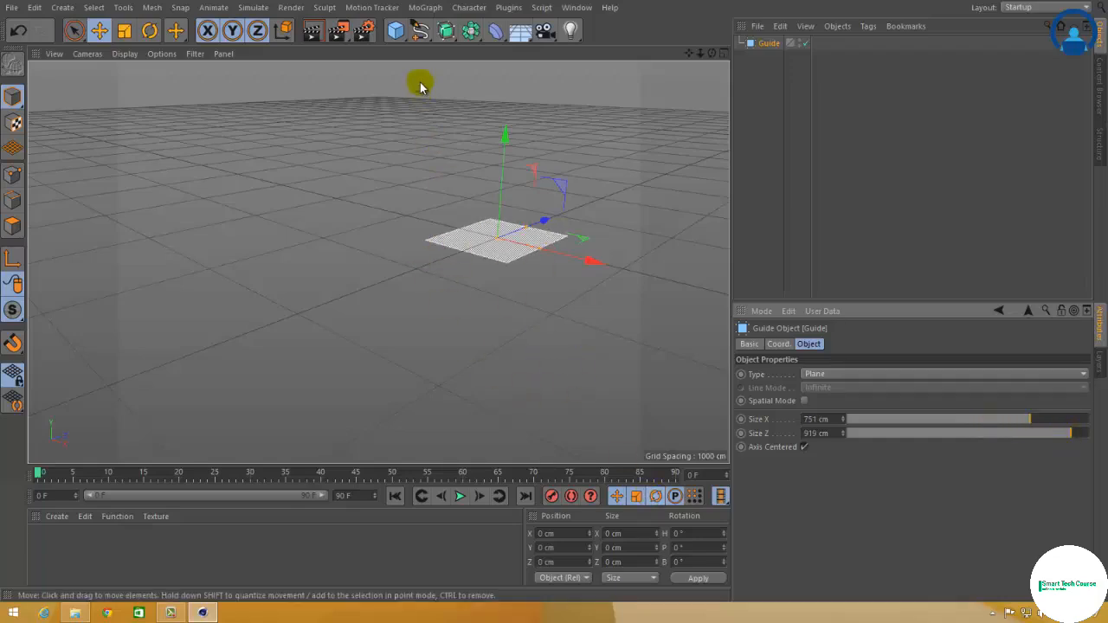
left_click(396, 31)
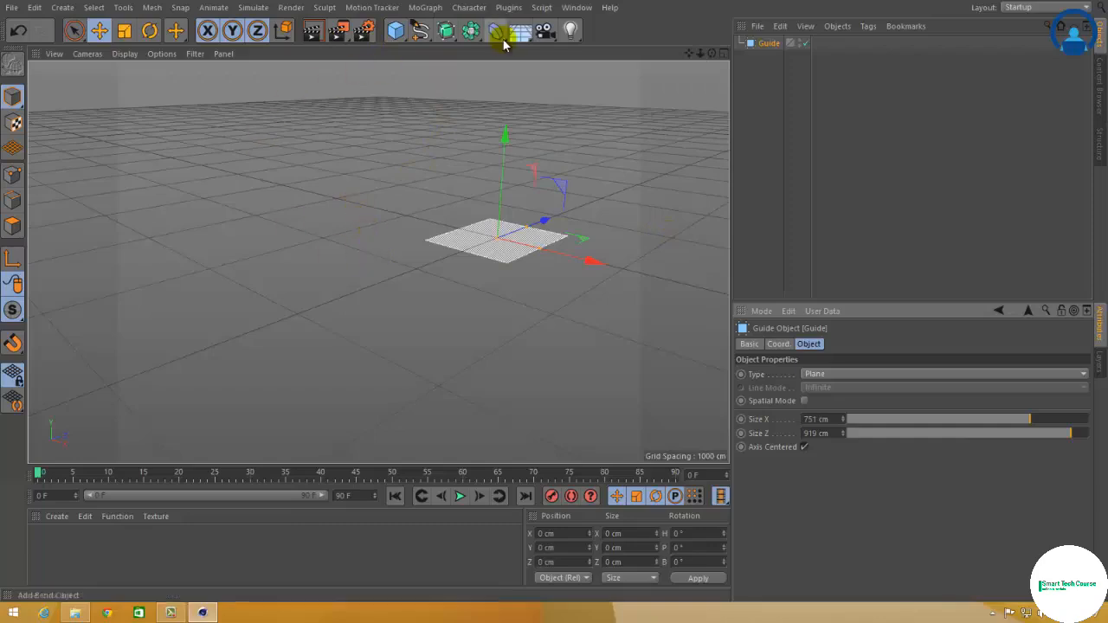
left_click(504, 41)
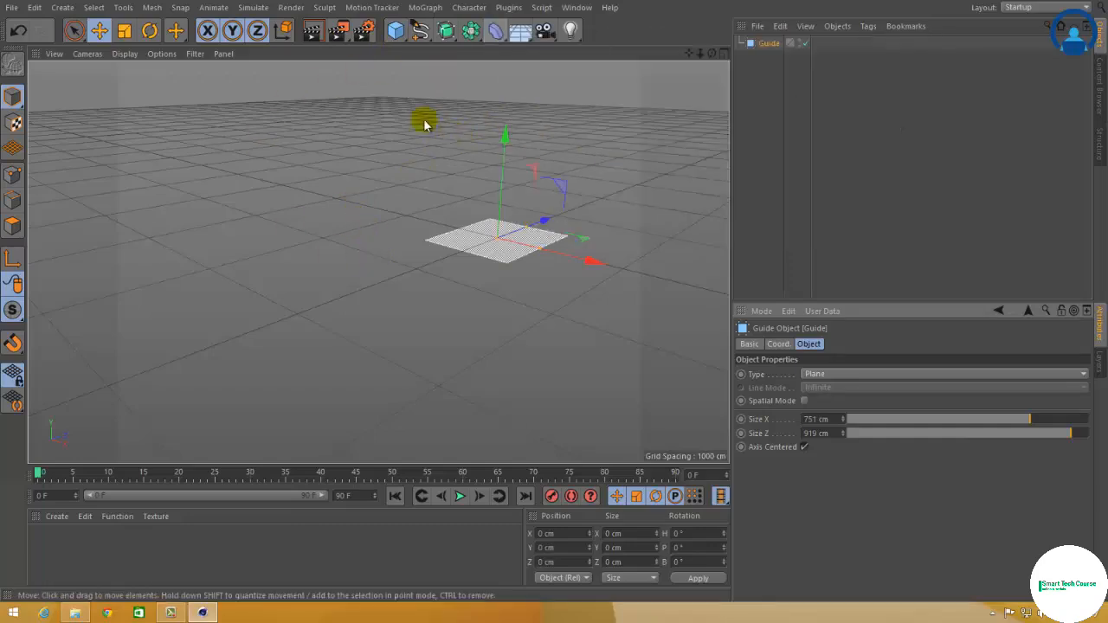
left_click(422, 33)
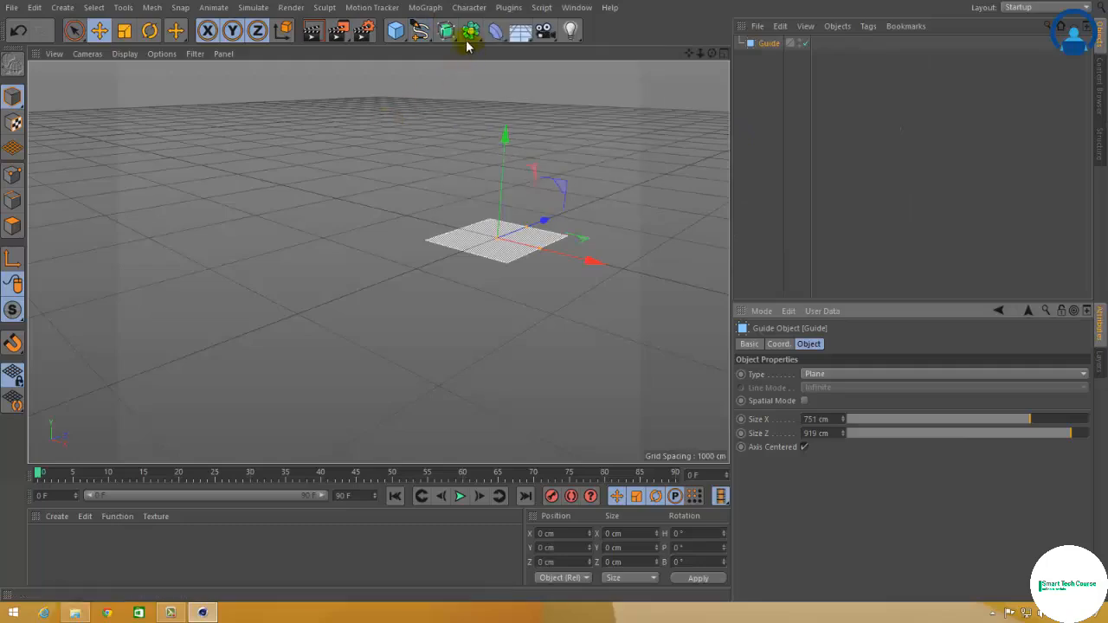
left_click(453, 36)
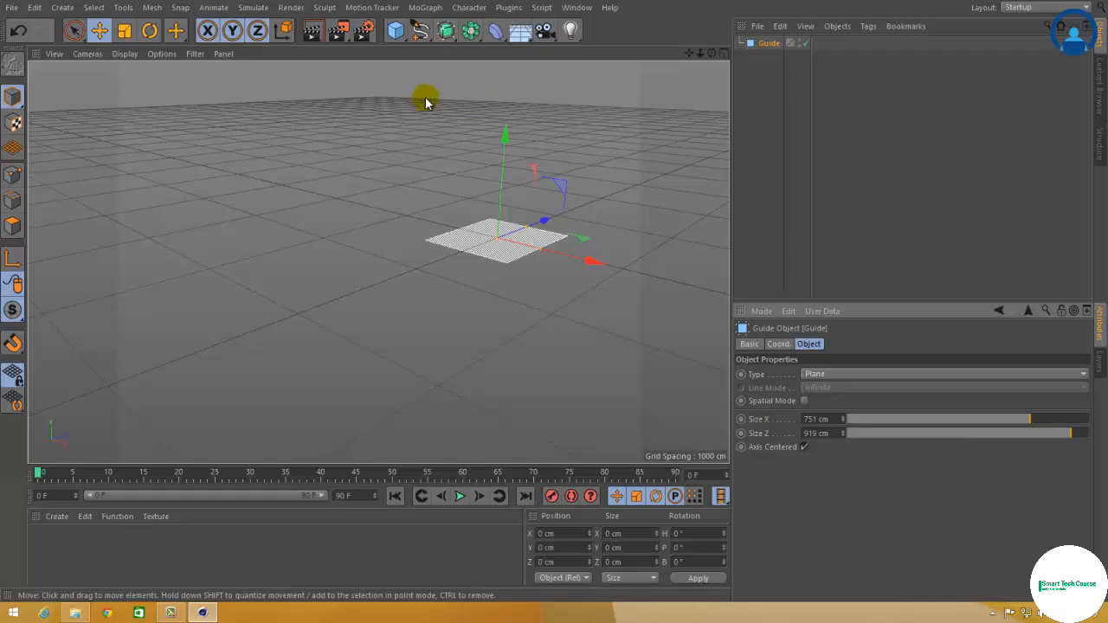
left_click(420, 30)
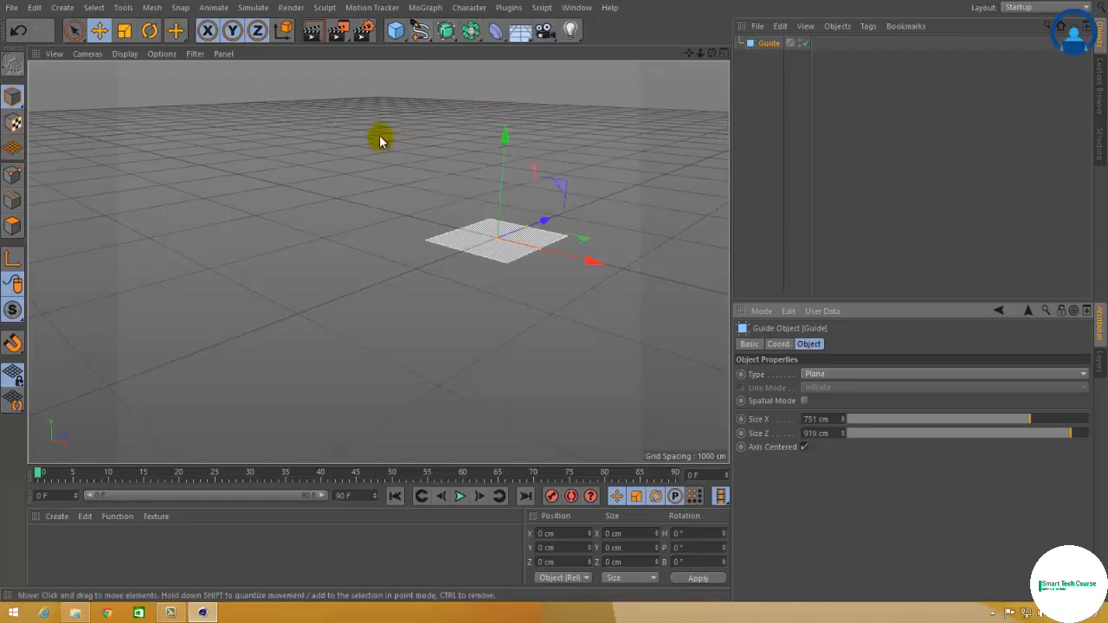